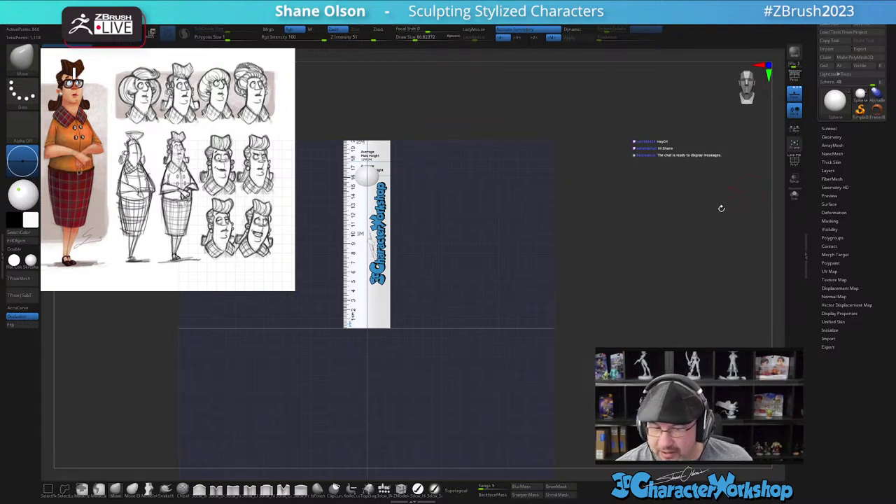
# - Hide the ruler subtool and turn off the floor grid so only the sphere remains in view
pyautogui.keyDown('alt'); pyautogui.moveTo(517, 276); pyautogui.dragTo(526, 332); pyautogui.keyUp('alt')
pyautogui.click(836, 128)
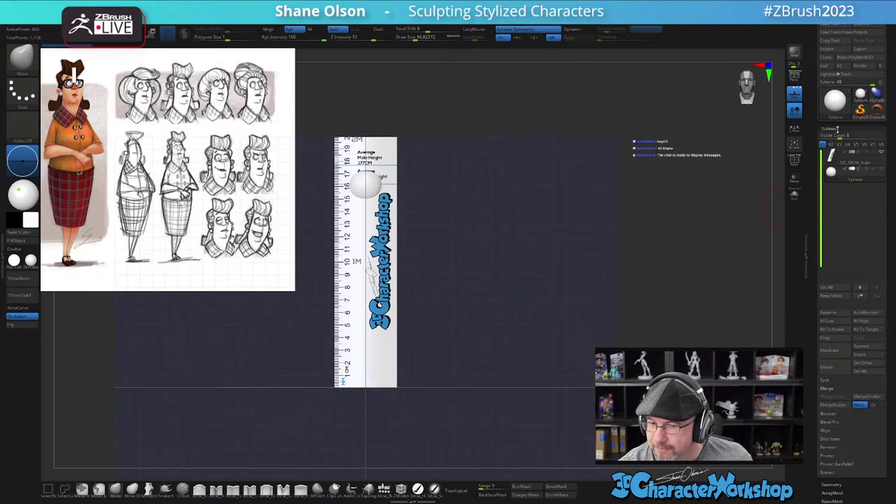
pyautogui.click(883, 153)
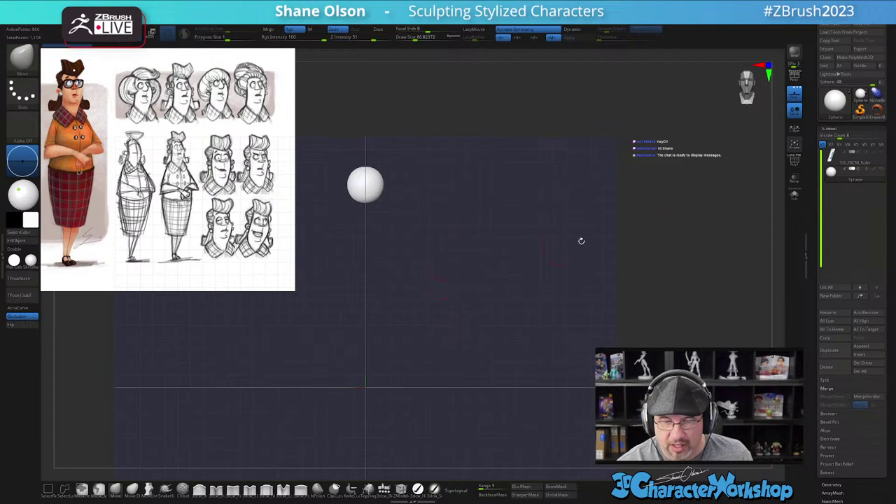
pyautogui.click(793, 96)
# - Resize the sphere and stretch it vertically with the gizmo into a tall, narrow ellipsoid
pyautogui.press('w')
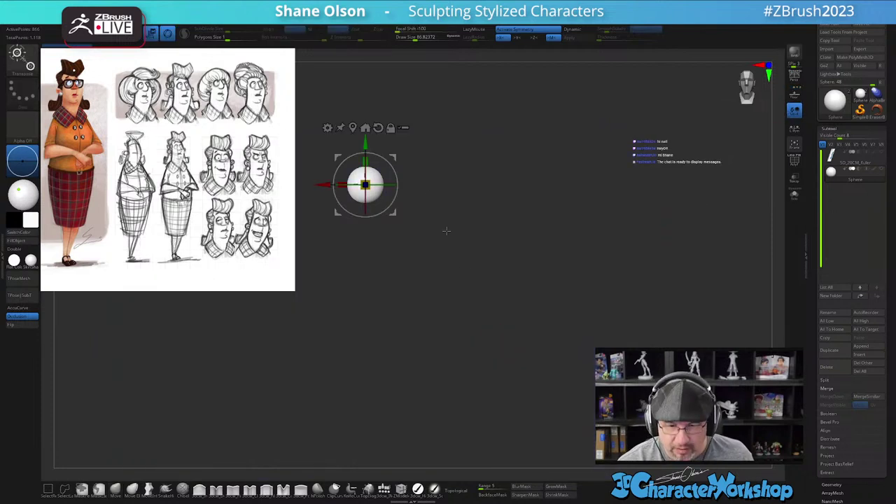
pyautogui.moveTo(374, 173); pyautogui.dragTo(428, 108)
pyautogui.keyDown('alt'); pyautogui.moveTo(544, 342); pyautogui.dragTo(592, 355); pyautogui.keyUp('alt')
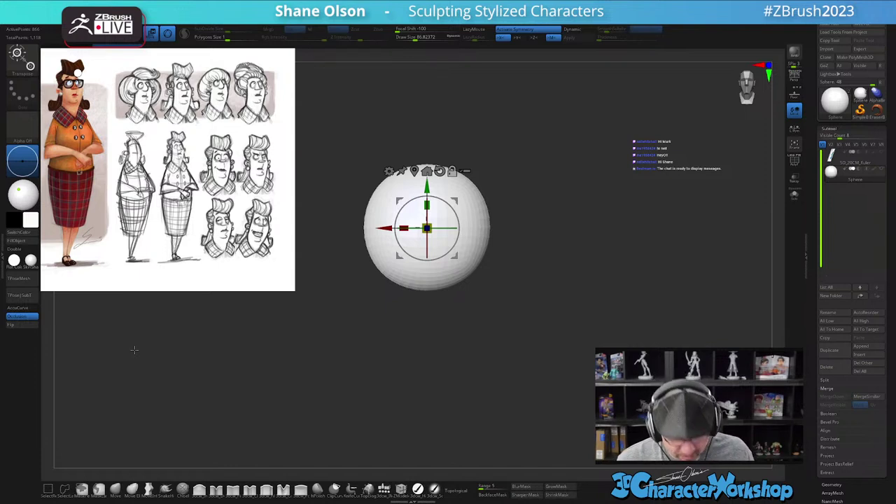
pyautogui.moveTo(466, 333); pyautogui.dragTo(466, 343)
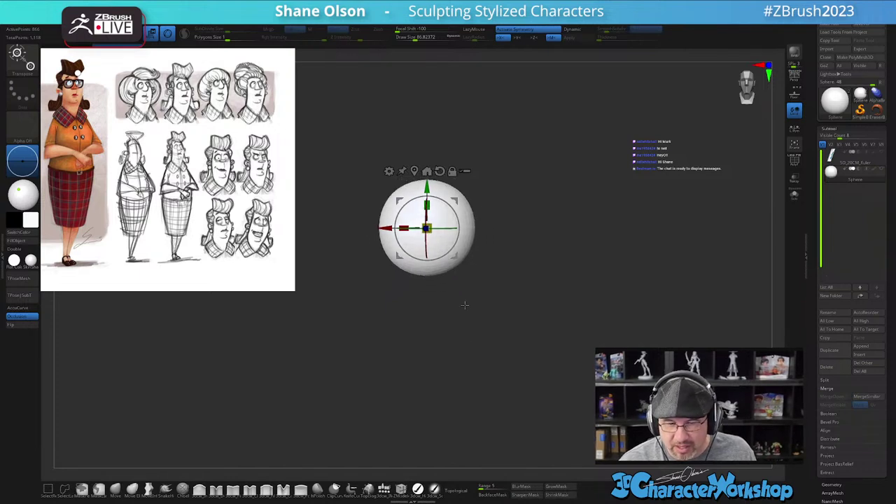
pyautogui.moveTo(428, 203); pyautogui.dragTo(427, 147)
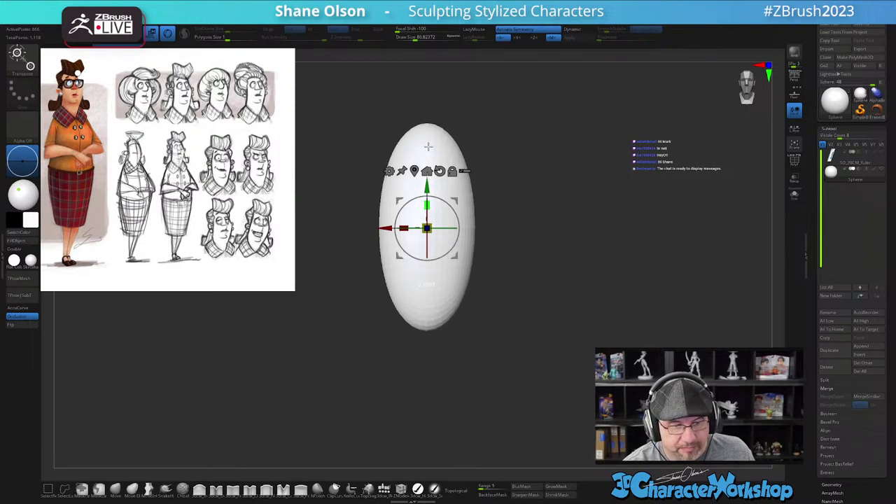
pyautogui.moveTo(514, 271)
pyautogui.keyDown('alt'); pyautogui.mouseDown()
pyautogui.moveTo(510, 264)
pyautogui.moveTo(507, 286)
pyautogui.mouseUp(); pyautogui.keyUp('alt')
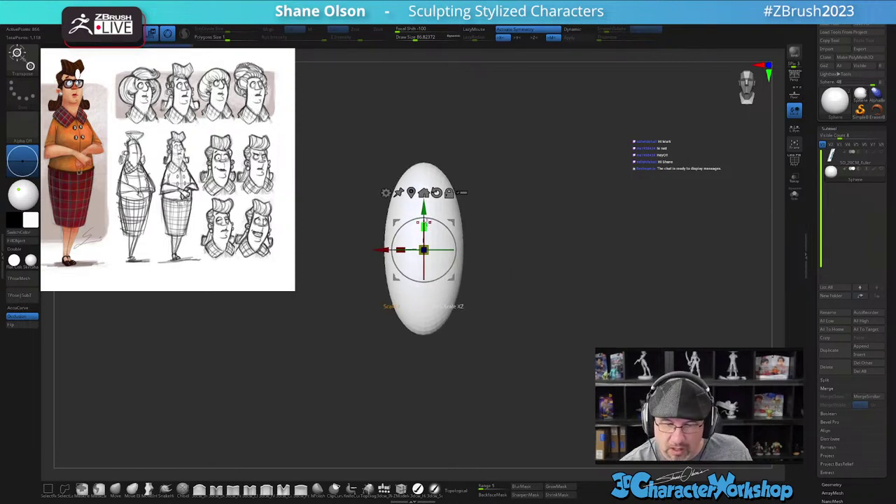
pyautogui.moveTo(426, 223); pyautogui.dragTo(428, 215)
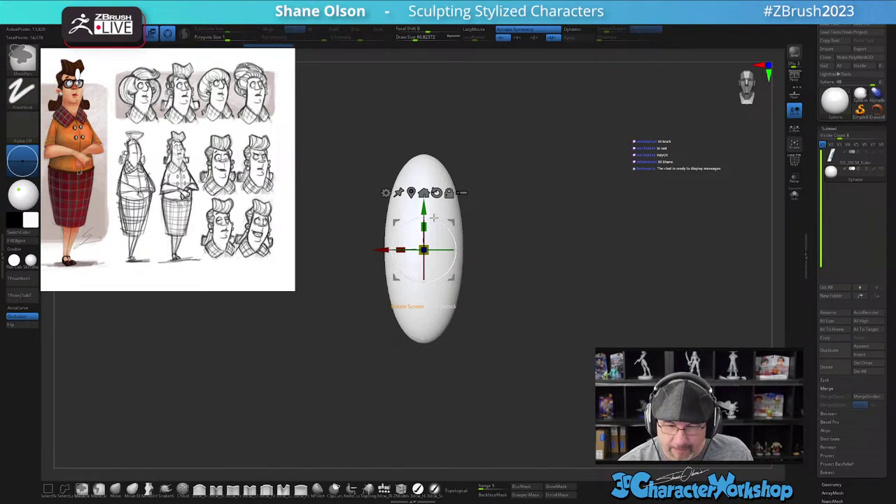
# - Remove the ellipsoid's lower subdivision levels and stretch it slightly taller
pyautogui.click(840, 484)
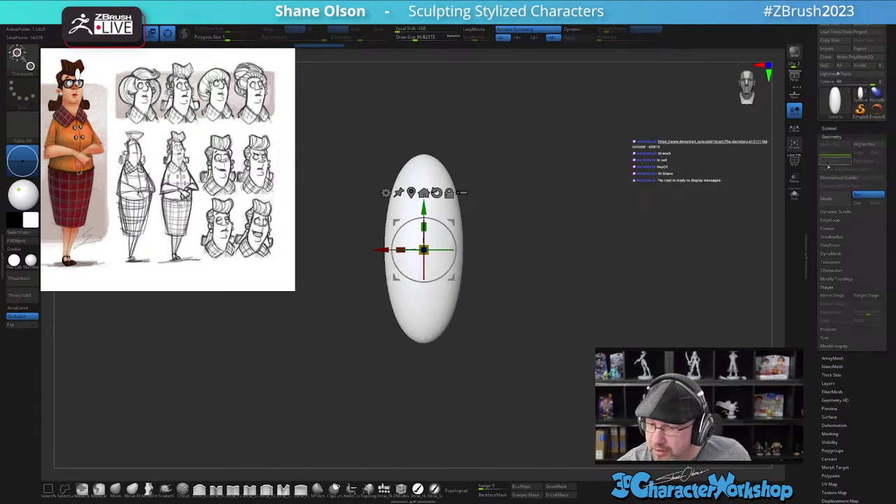
pyautogui.keyDown('alt'); pyautogui.moveTo(506, 224); pyautogui.dragTo(507, 249); pyautogui.keyUp('alt')
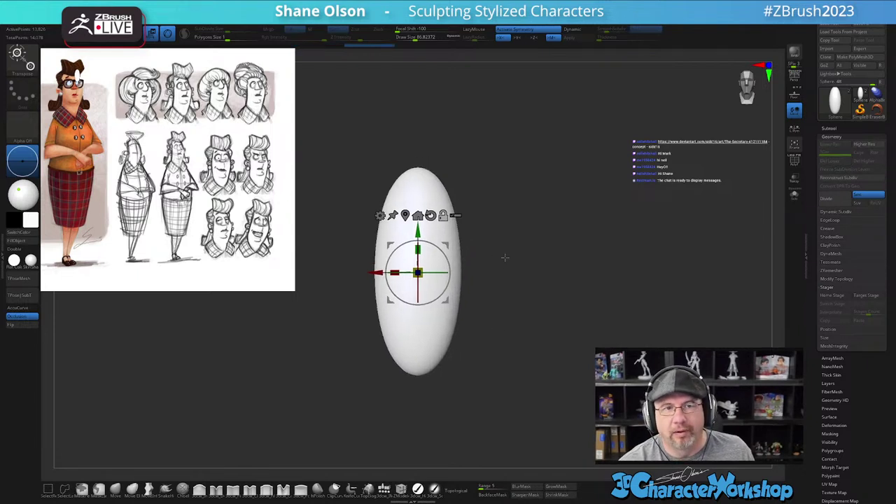
pyautogui.moveTo(420, 247); pyautogui.dragTo(421, 236)
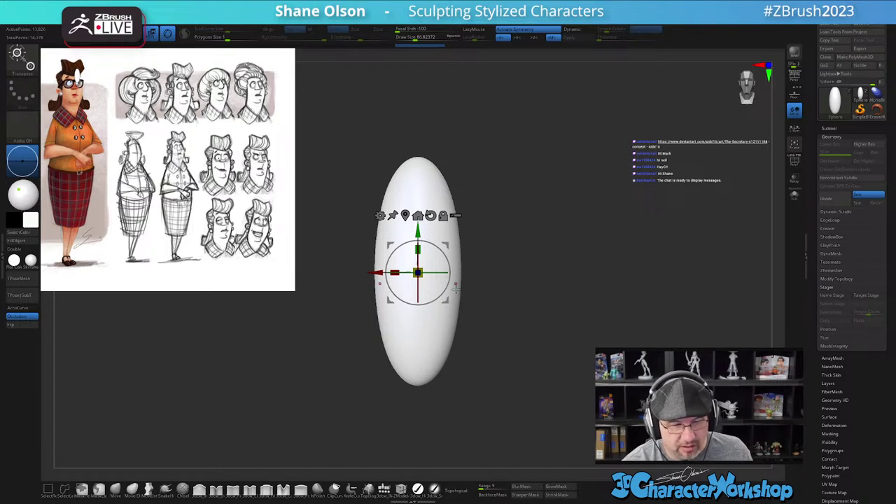
pyautogui.keyDown('alt'); pyautogui.moveTo(475, 340); pyautogui.dragTo(485, 326); pyautogui.keyUp('alt')
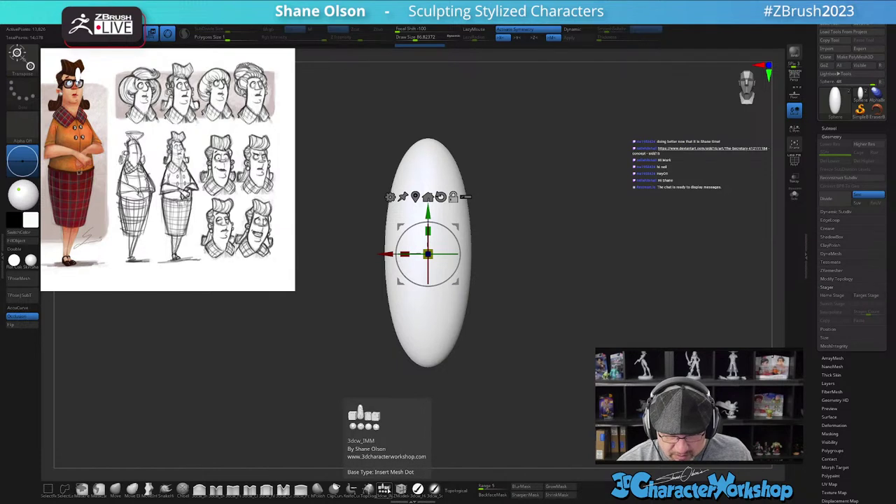
# - Choose ClipCurve as the active selection brush, dismiss its note, and return to Draw mode
pyautogui.click(336, 488)
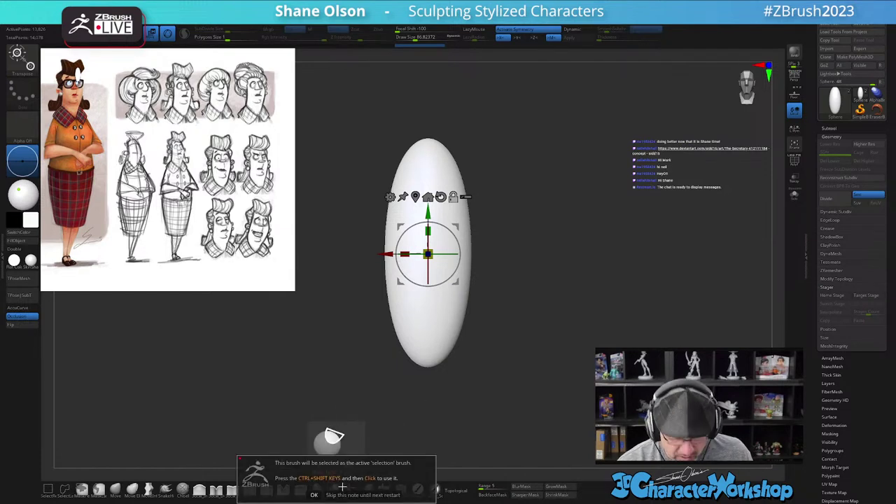
pyautogui.click(315, 494)
pyautogui.press('q')
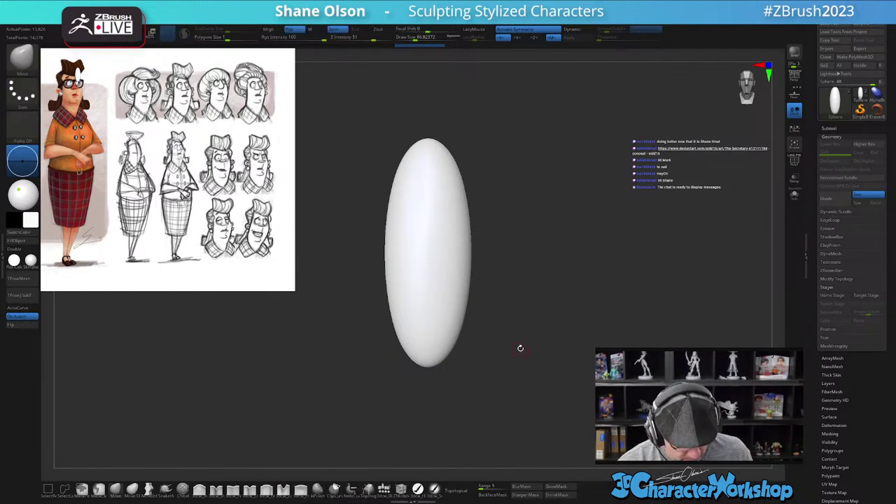
# - Try to clip the ellipsoid's lower end flat with a horizontal cut
pyautogui.moveTo(516, 315)
pyautogui.keyDown('ctrl'); pyautogui.keyDown('shift'); pyautogui.mouseDown()
pyautogui.moveTo(356, 300)
pyautogui.moveTo(350, 318)
pyautogui.mouseUp(); pyautogui.keyUp('shift'); pyautogui.keyUp('ctrl')
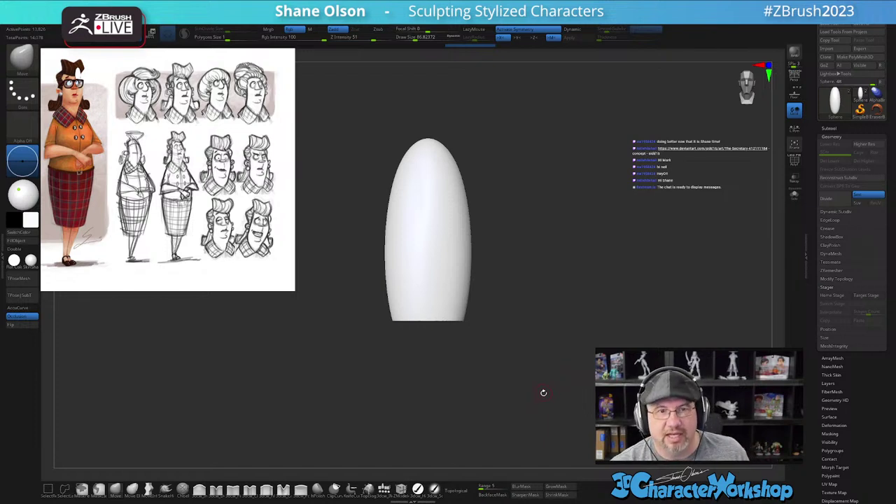
pyautogui.moveTo(580, 268); pyautogui.dragTo(562, 200)
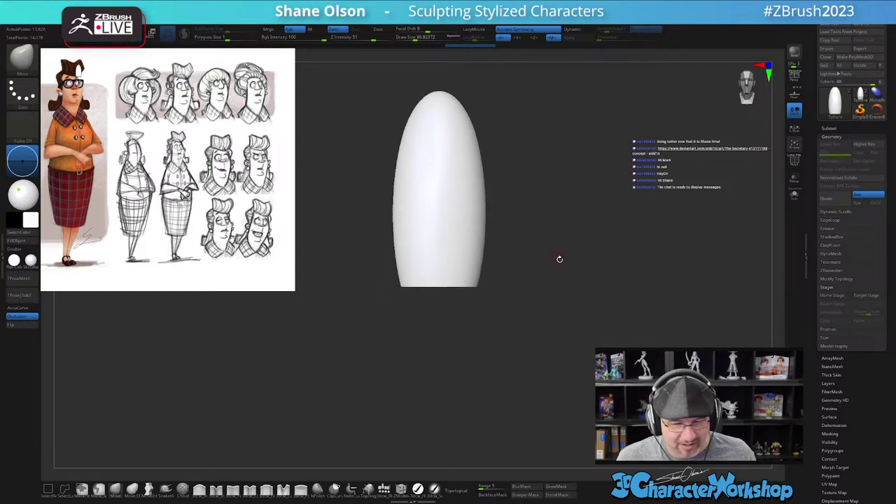
pyautogui.hotkey('ctrl', 'z')
pyautogui.press('w')
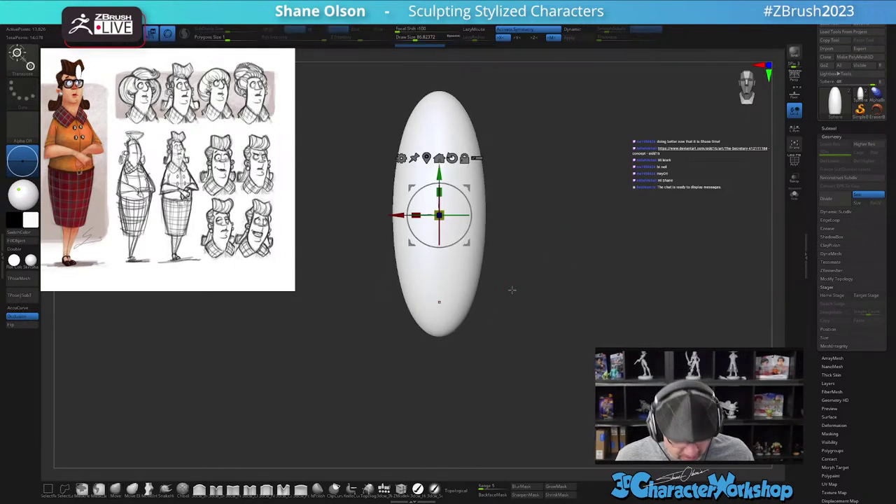
# - Activate the Move brush and increase the draw size to 1000
pyautogui.click(116, 490)
pyautogui.press('s')
pyautogui.moveTo(341, 363); pyautogui.dragTo(369, 366)
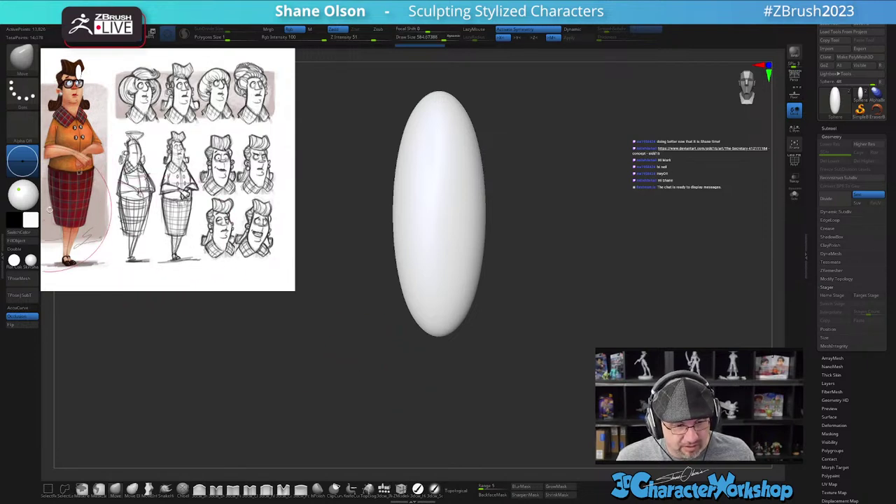
pyautogui.press('s')
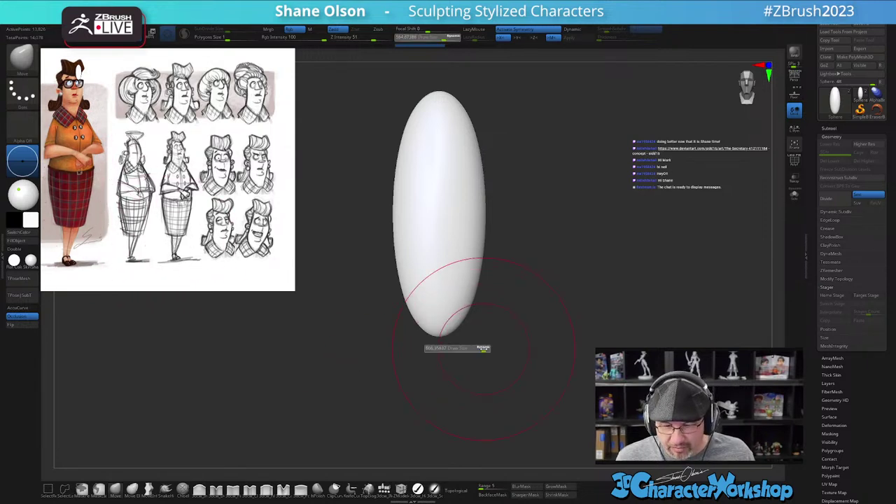
pyautogui.moveTo(484, 349)
pyautogui.keyDown('alt'); pyautogui.mouseDown()
pyautogui.moveTo(488, 318)
pyautogui.moveTo(508, 294)
pyautogui.moveTo(489, 345)
pyautogui.mouseUp(); pyautogui.keyUp('alt')
pyautogui.press('s')
pyautogui.keyDown('alt'); pyautogui.moveTo(489, 292); pyautogui.dragTo(488, 315); pyautogui.keyUp('alt')
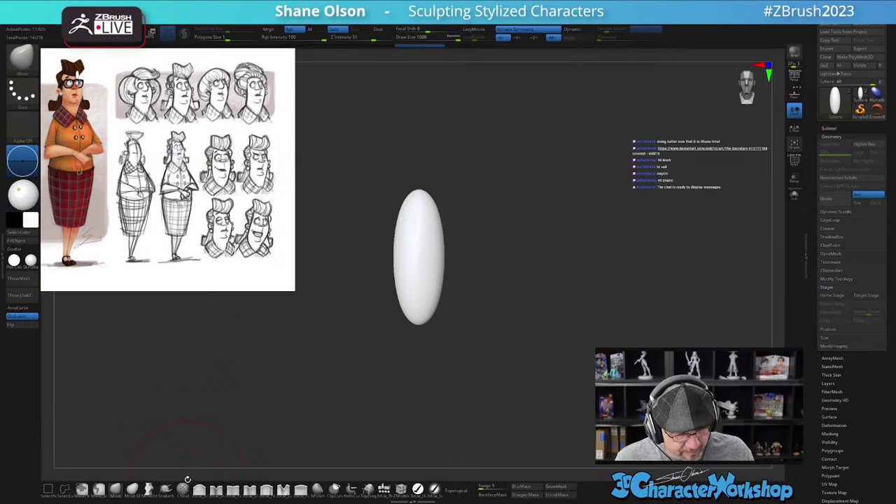
# - Pull the ellipsoid's lower end downward and narrow it with the infinite-depth Move brush, tapering the body like the skirt
pyautogui.click(149, 488)
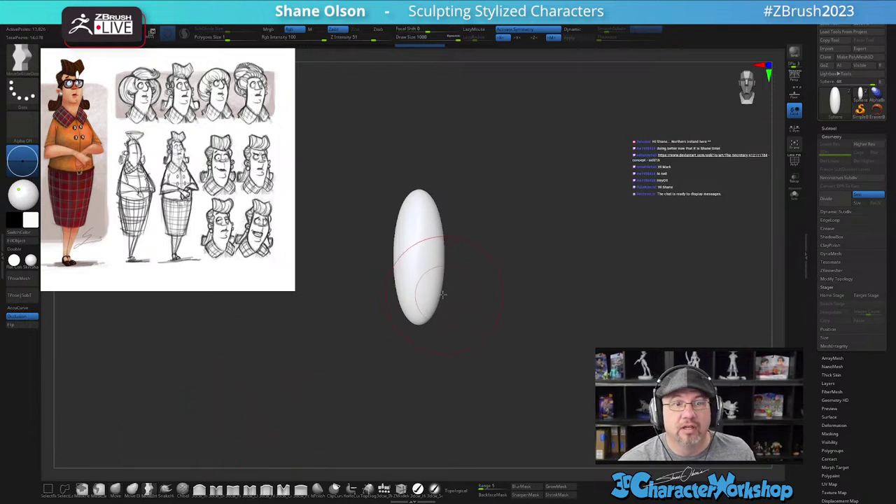
pyautogui.press('s')
pyautogui.moveTo(418, 317); pyautogui.dragTo(419, 331)
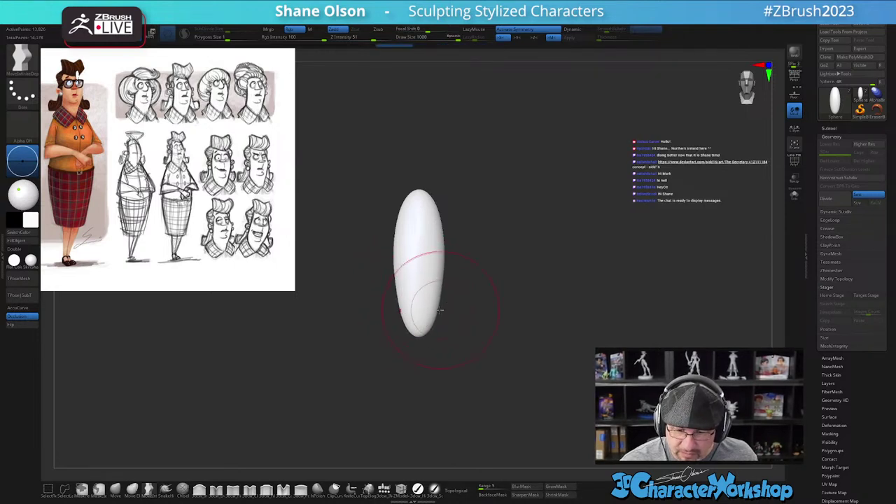
pyautogui.moveTo(476, 315); pyautogui.dragTo(450, 343)
pyautogui.moveTo(422, 315)
pyautogui.mouseDown()
pyautogui.moveTo(460, 313)
pyautogui.moveTo(474, 344)
pyautogui.moveTo(506, 354)
pyautogui.moveTo(508, 307)
pyautogui.moveTo(474, 299)
pyautogui.mouseUp()
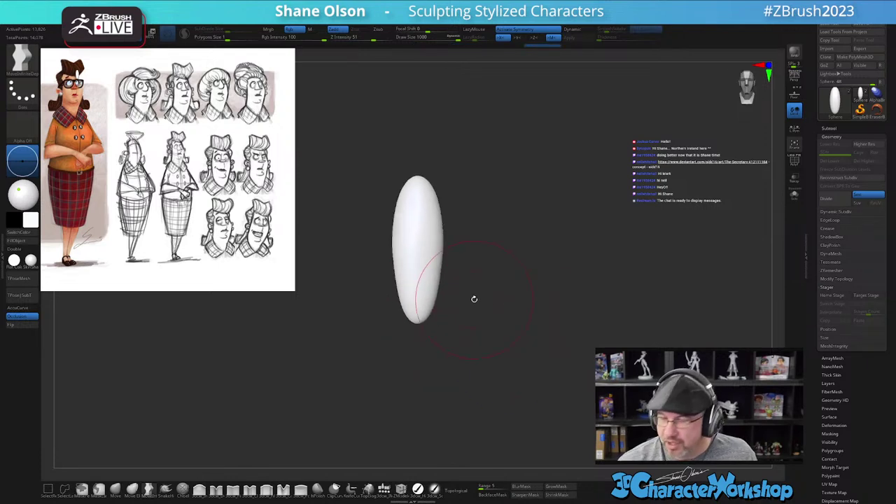
# - Set the draw size to about 611, clip the body's tapered lower end flat horizontally, and inspect its wireframe
pyautogui.press('s')
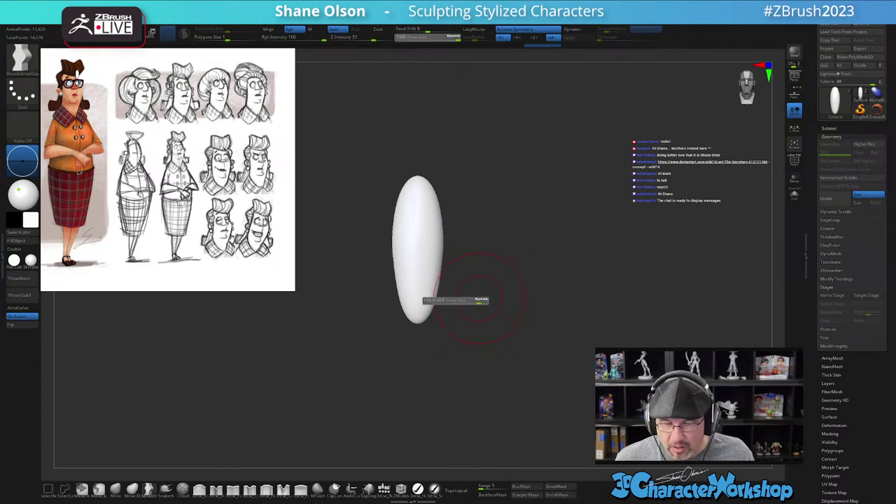
pyautogui.moveTo(480, 264); pyautogui.dragTo(482, 284)
pyautogui.keyDown('ctrl'); pyautogui.keyDown('shift'); pyautogui.moveTo(490, 324); pyautogui.dragTo(345, 318); pyautogui.keyUp('shift'); pyautogui.keyUp('ctrl')
pyautogui.hotkey('shift', 'f')
pyautogui.moveTo(560, 326)
pyautogui.mouseDown()
pyautogui.moveTo(554, 284)
pyautogui.moveTo(550, 324)
pyautogui.mouseUp()
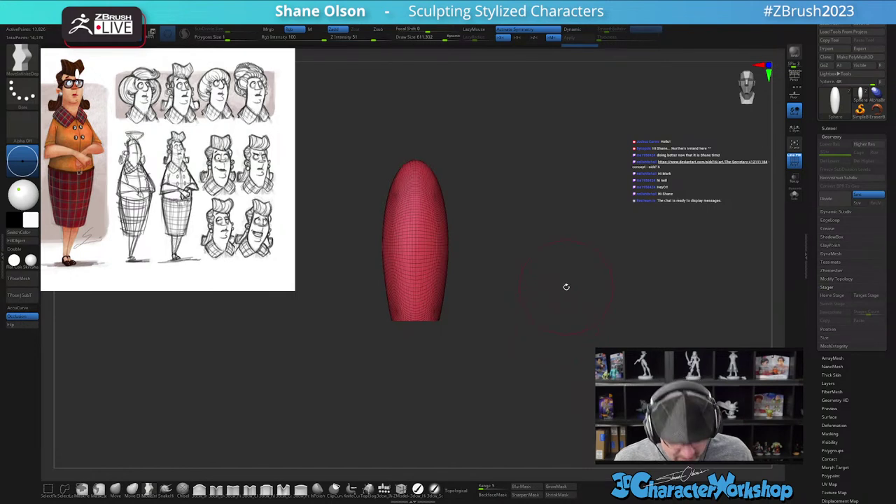
pyautogui.keyDown('alt'); pyautogui.moveTo(565, 288); pyautogui.dragTo(568, 300); pyautogui.keyUp('alt')
pyautogui.keyDown('alt'); pyautogui.moveTo(514, 207); pyautogui.dragTo(529, 210); pyautogui.keyUp('alt')
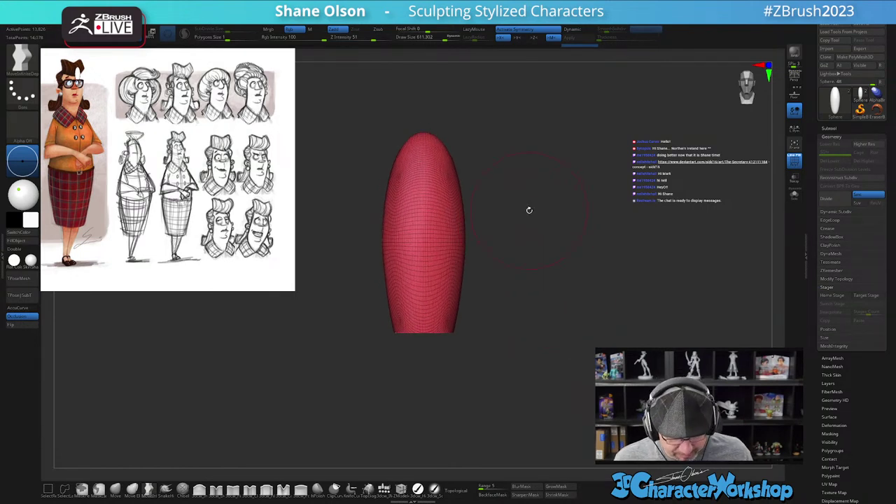
pyautogui.keyDown('alt'); pyautogui.moveTo(511, 312); pyautogui.dragTo(529, 302); pyautogui.keyUp('alt')
pyautogui.press('w')
pyautogui.hotkey('shift', 'f')
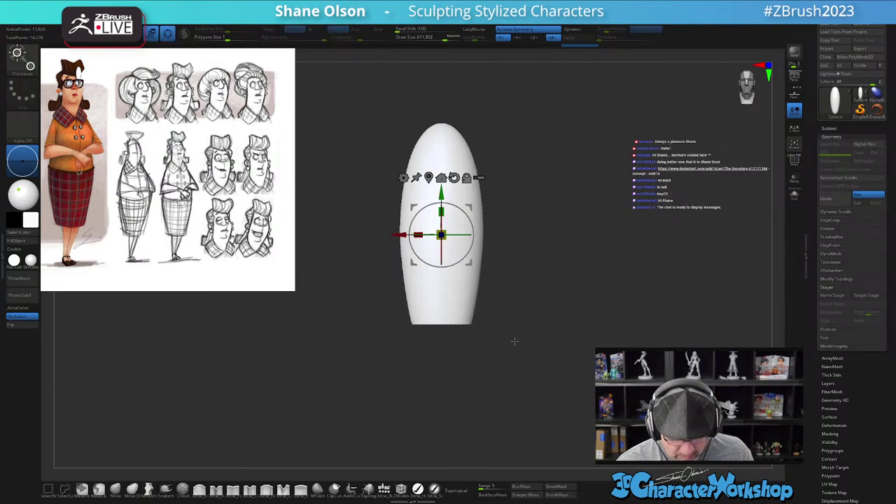
# - Insert a mirrored pair of Appendage meshes from the 3dcw_IMM brush on the body's flat underside as legs, using draw size about 234
pyautogui.press('q')
pyautogui.press('s')
pyautogui.moveTo(518, 355); pyautogui.dragTo(499, 356)
pyautogui.click(384, 488)
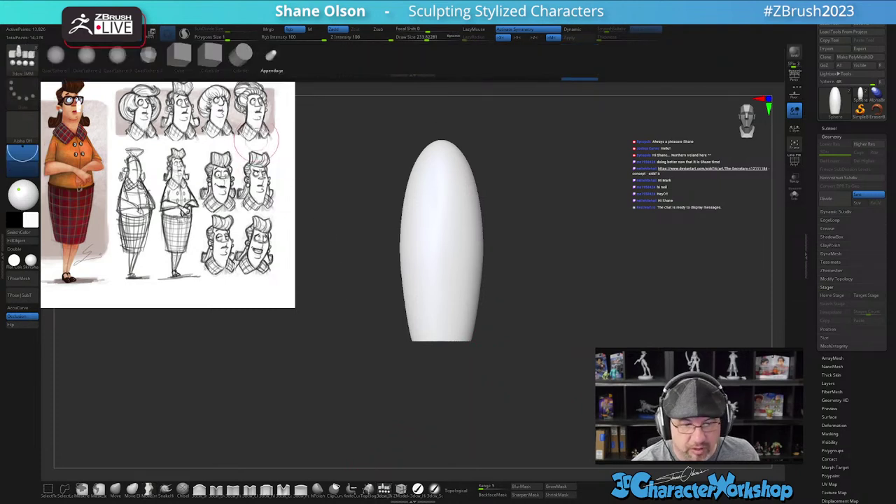
pyautogui.keyDown('shift'); pyautogui.moveTo(525, 307); pyautogui.dragTo(524, 234); pyautogui.keyUp('shift')
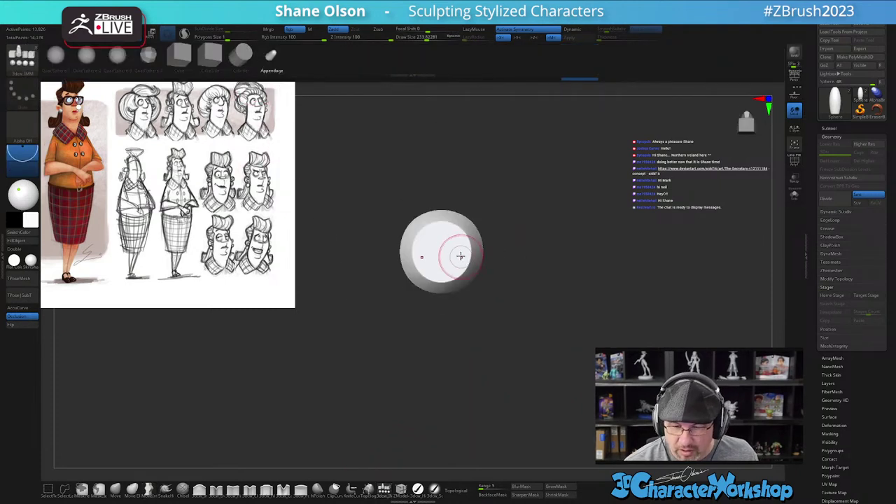
pyautogui.moveTo(457, 250); pyautogui.dragTo(454, 276)
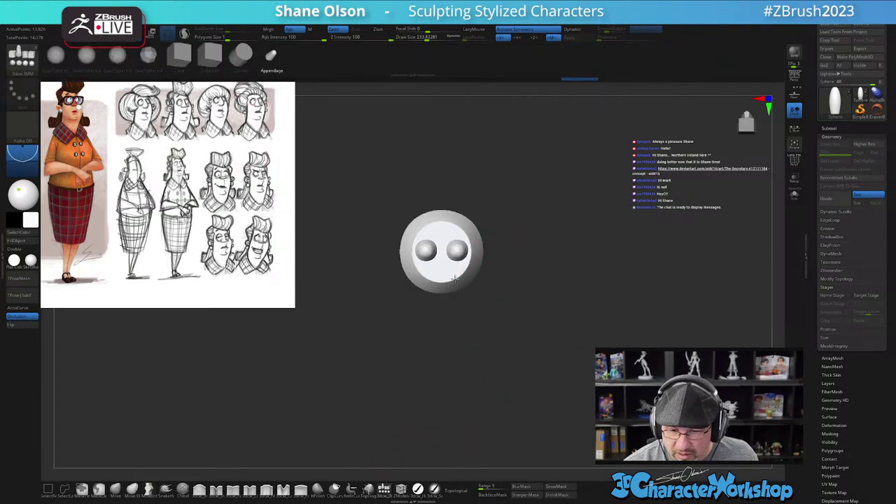
pyautogui.moveTo(512, 239); pyautogui.dragTo(530, 362)
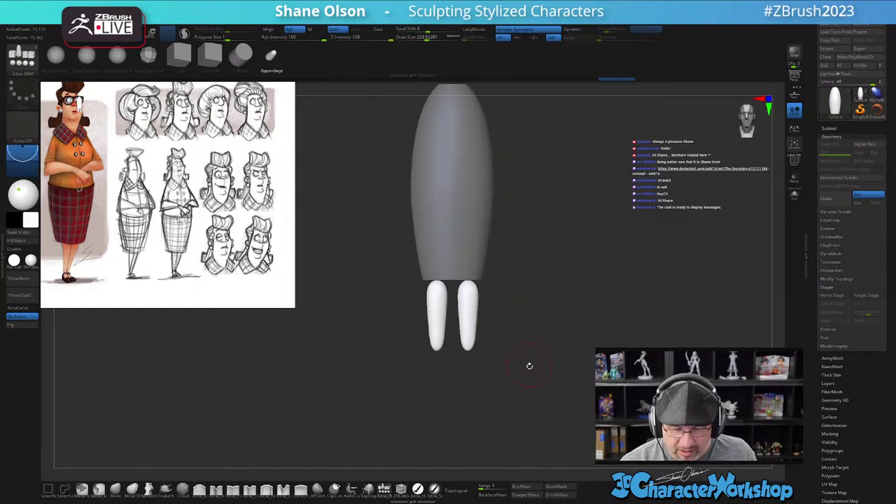
pyautogui.moveTo(524, 285); pyautogui.dragTo(519, 287)
# - Lengthen the two legs with the gizmo, then move them closer together and up into the body
pyautogui.press('w')
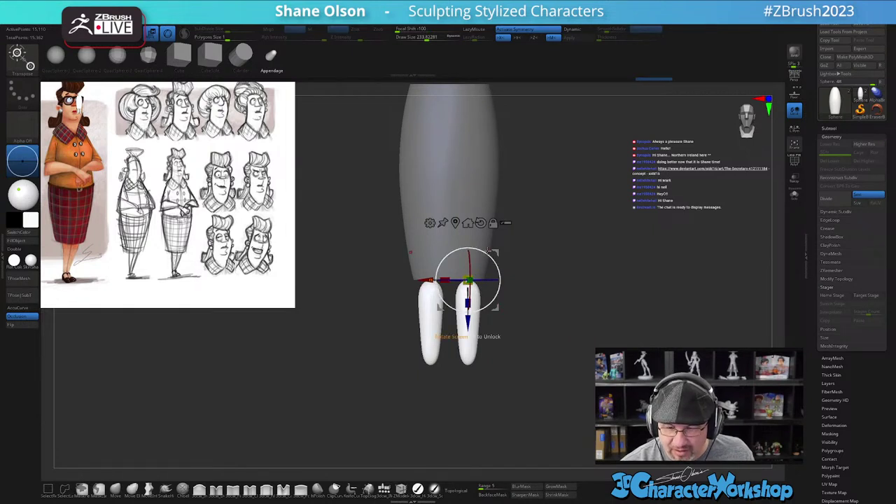
pyautogui.moveTo(468, 303); pyautogui.dragTo(468, 310)
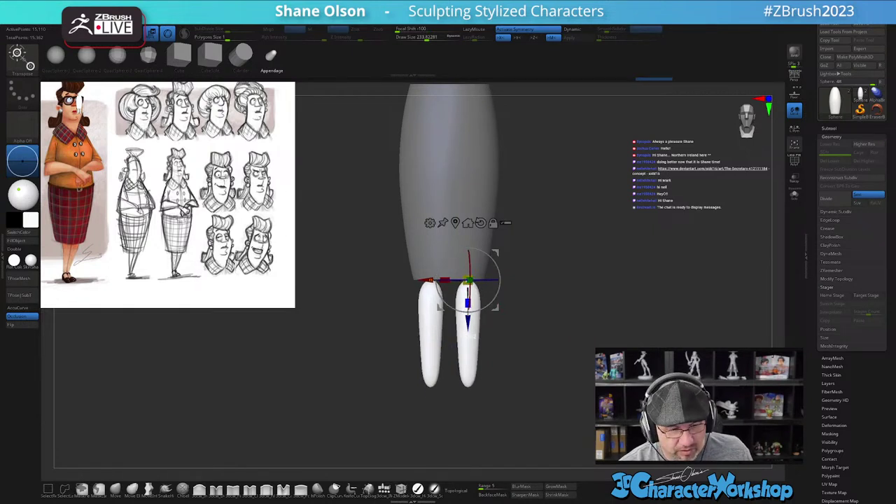
pyautogui.moveTo(499, 254); pyautogui.dragTo(488, 231)
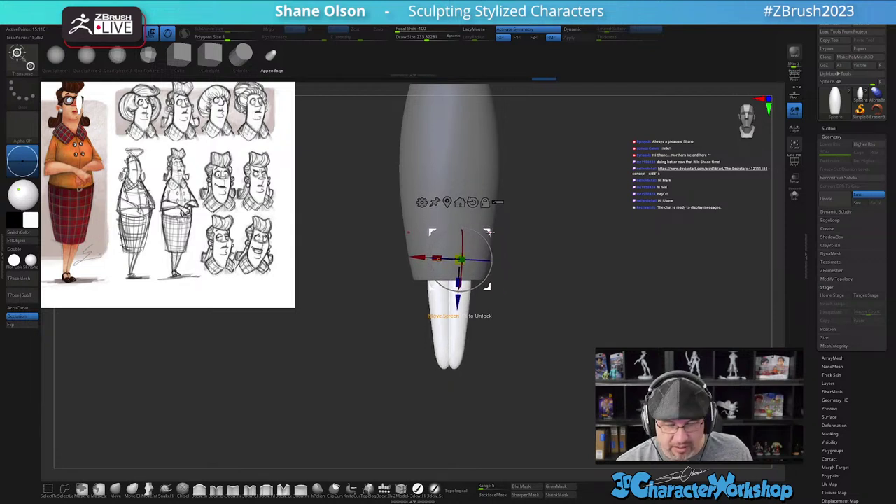
# - Reshape the two legs from the front with the Move brush, using draw sizes of about 476 and 437
pyautogui.press('q')
pyautogui.moveTo(515, 371)
pyautogui.mouseDown()
pyautogui.moveTo(516, 340)
pyautogui.moveTo(516, 370)
pyautogui.moveTo(507, 365)
pyautogui.mouseUp()
pyautogui.press('s')
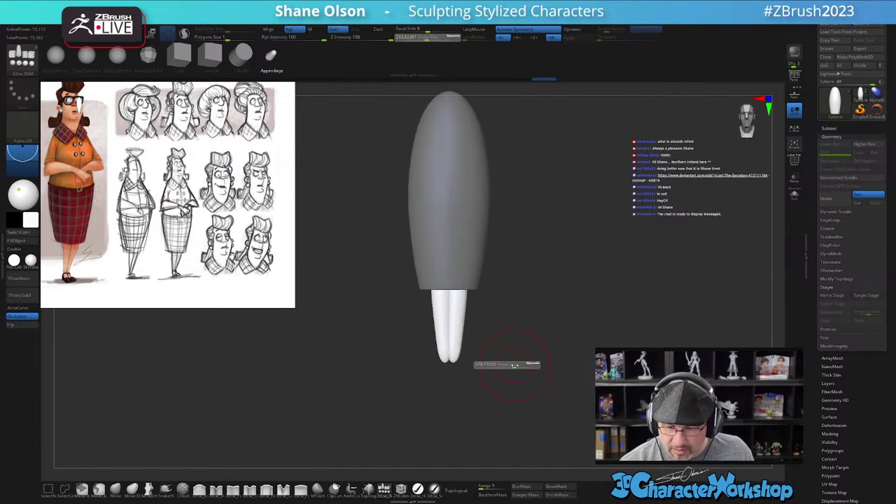
pyautogui.click(116, 490)
pyautogui.moveTo(520, 309); pyautogui.dragTo(516, 354)
pyautogui.press('s')
pyautogui.click(518, 307)
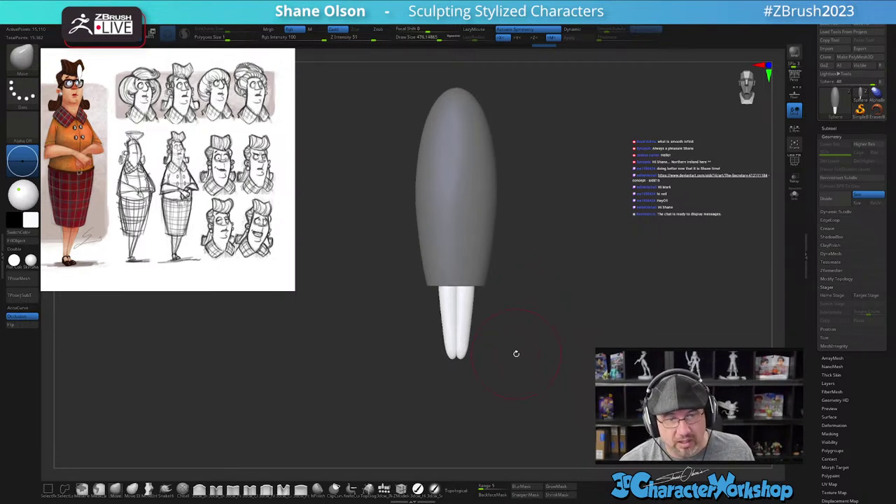
pyautogui.moveTo(460, 355); pyautogui.dragTo(471, 312)
pyautogui.press('s')
pyautogui.click(465, 339)
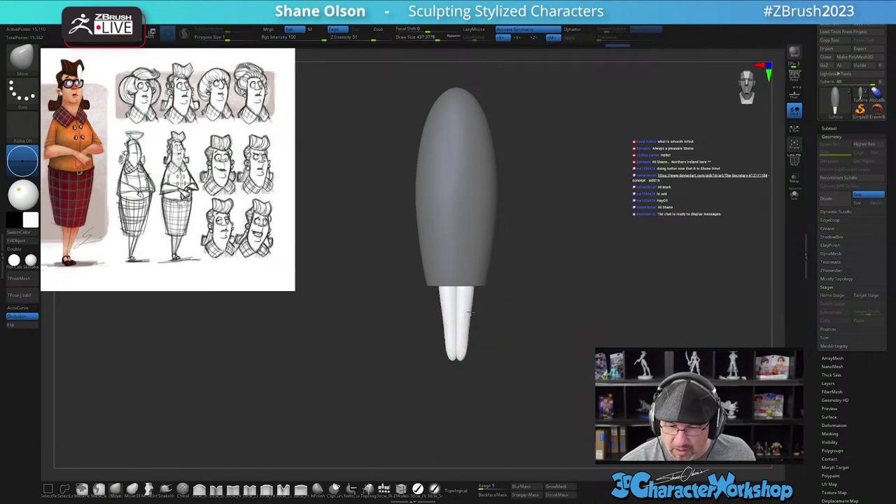
# - Taper the legs' side profile toward the ankles with the Move brush at draw size about 371, and smooth them
pyautogui.moveTo(528, 370); pyautogui.dragTo(497, 380)
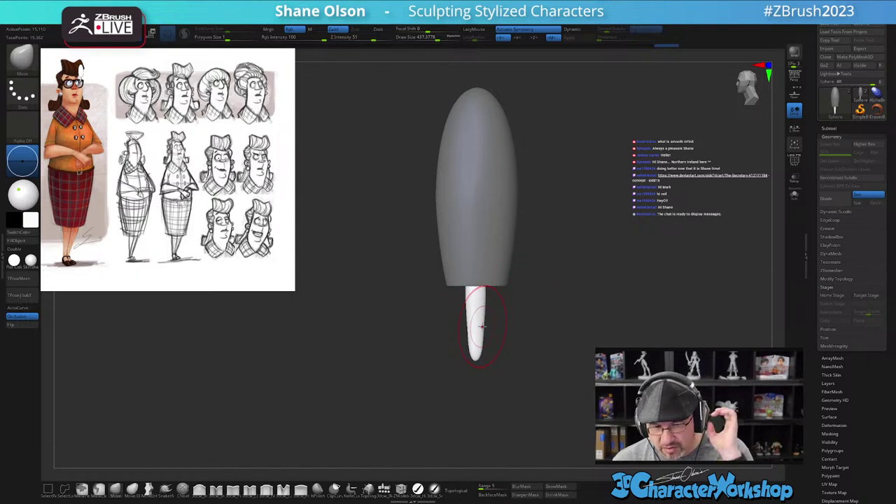
pyautogui.press('s')
pyautogui.moveTo(532, 359)
pyautogui.mouseDown()
pyautogui.moveTo(554, 367)
pyautogui.moveTo(525, 400)
pyautogui.moveTo(471, 340)
pyautogui.mouseUp()
pyautogui.moveTo(481, 301); pyautogui.dragTo(477, 295)
pyautogui.moveTo(504, 346); pyautogui.dragTo(570, 344)
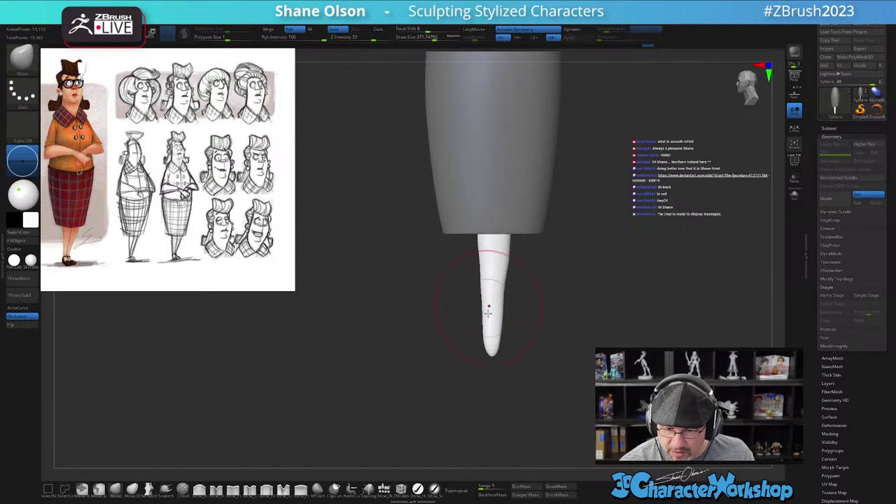
pyautogui.keyDown('shift'); pyautogui.moveTo(488, 258); pyautogui.dragTo(494, 346); pyautogui.keyUp('shift')
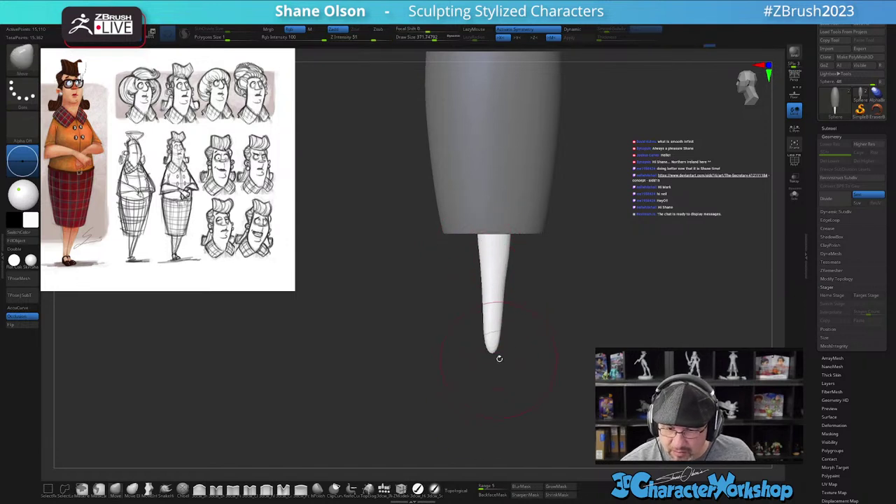
pyautogui.moveTo(546, 369)
pyautogui.mouseDown()
pyautogui.moveTo(567, 376)
pyautogui.moveTo(565, 359)
pyautogui.moveTo(532, 374)
pyautogui.mouseUp()
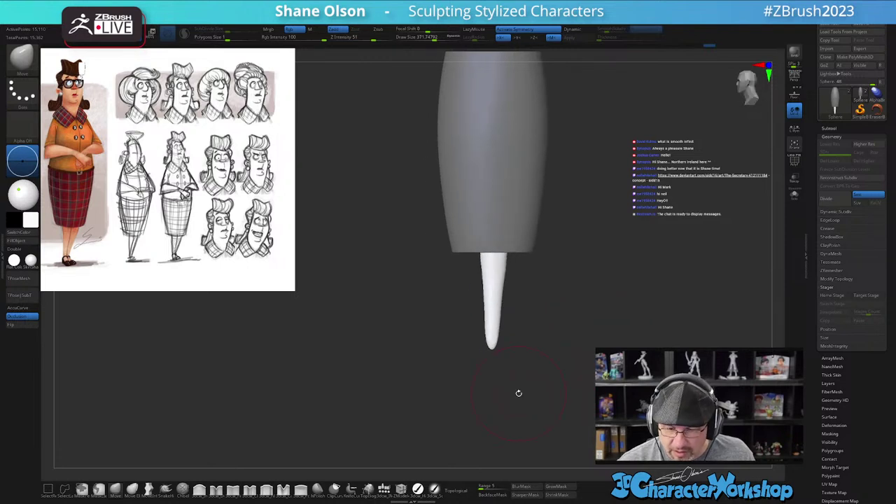
# - Insert a mirrored pair of Appendage meshes from the IMM brush at the leg ends as feet, using draw size about 128
pyautogui.click(384, 490)
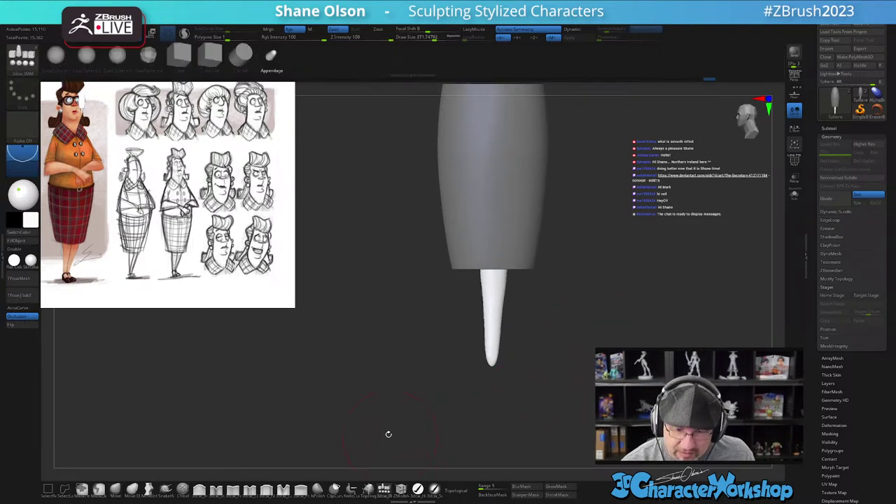
pyautogui.moveTo(565, 376); pyautogui.dragTo(583, 365)
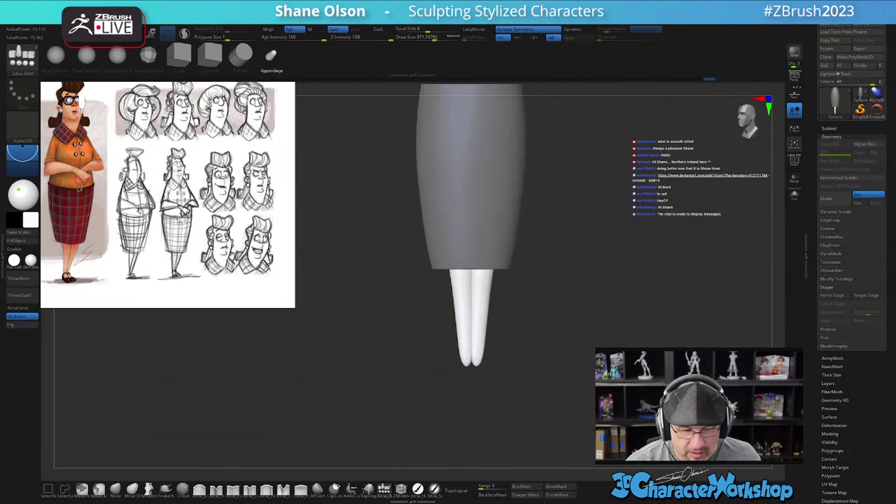
pyautogui.moveTo(550, 326)
pyautogui.keyDown('alt'); pyautogui.mouseDown()
pyautogui.moveTo(544, 364)
pyautogui.moveTo(564, 323)
pyautogui.mouseUp(); pyautogui.keyUp('alt')
pyautogui.press('s')
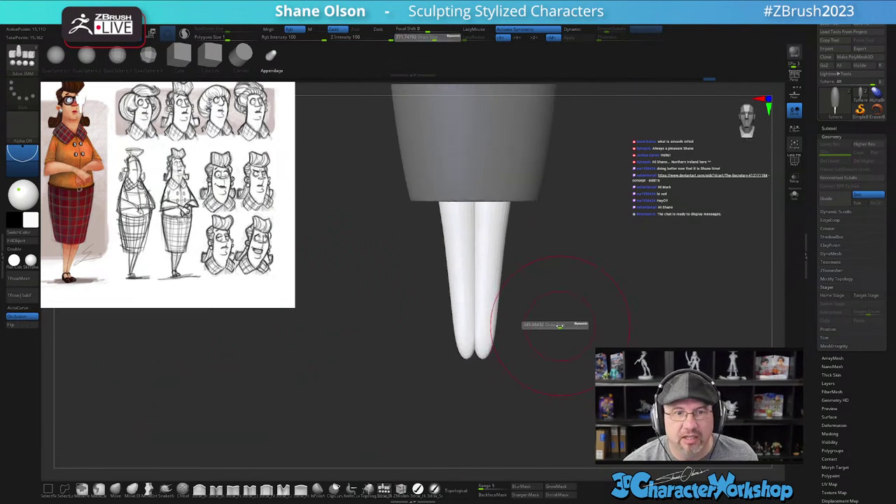
pyautogui.moveTo(481, 365); pyautogui.dragTo(483, 380)
# - Rotate the inserted feet so they point forward and slope downward, and position them at the ankles with the gizmo
pyautogui.moveTo(566, 371); pyautogui.dragTo(536, 369)
pyautogui.press('w')
pyautogui.moveTo(511, 326); pyautogui.dragTo(523, 319)
pyautogui.moveTo(552, 376); pyautogui.dragTo(579, 324)
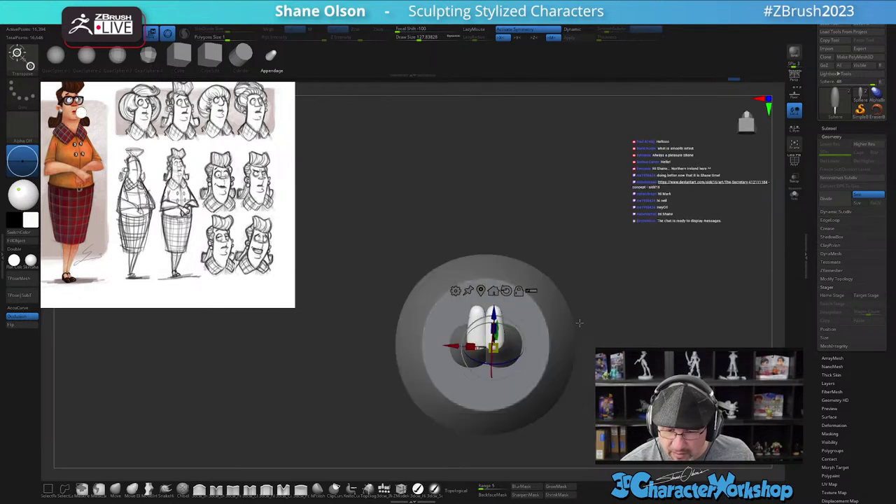
pyautogui.moveTo(598, 280); pyautogui.dragTo(541, 358)
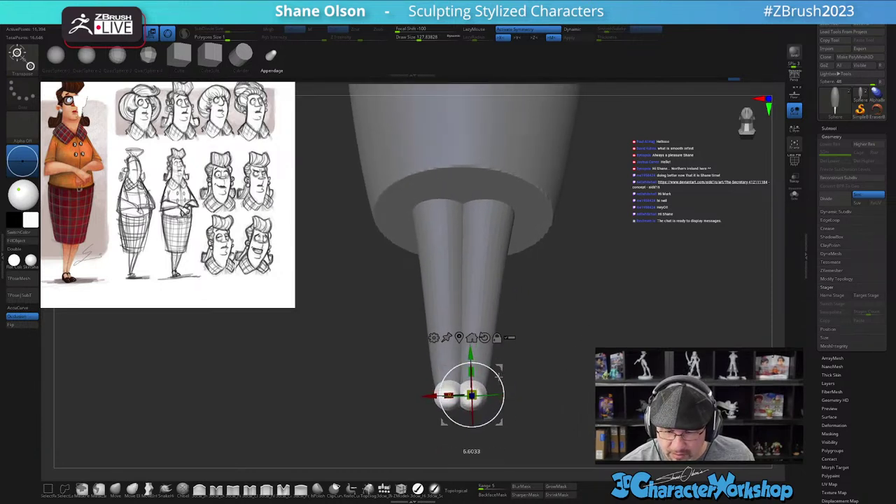
pyautogui.moveTo(542, 349); pyautogui.dragTo(490, 359)
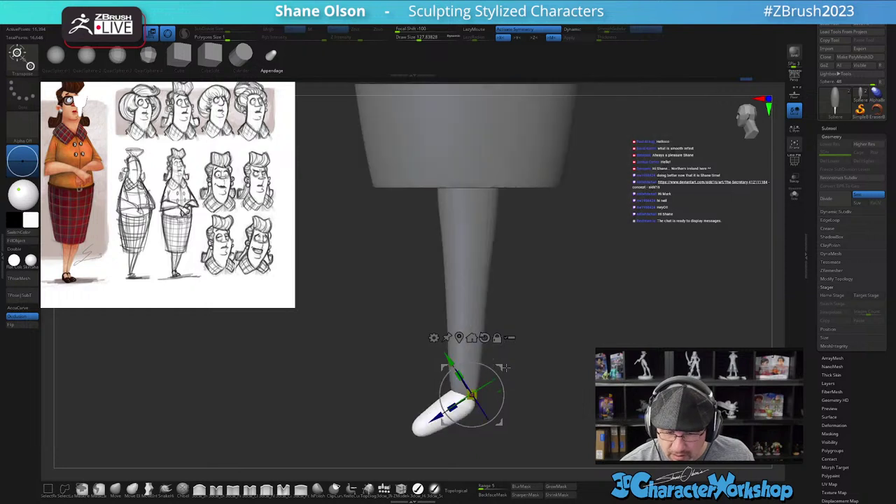
pyautogui.moveTo(554, 344)
pyautogui.keyDown('alt'); pyautogui.mouseDown()
pyautogui.moveTo(593, 313)
pyautogui.moveTo(550, 350)
pyautogui.moveTo(549, 375)
pyautogui.mouseUp(); pyautogui.keyUp('alt')
# - Shape the feet's insteps and heels with the Move brush at draw size about 112, then reduce the draw size to about 68
pyautogui.press('q')
pyautogui.press('s')
pyautogui.press('s')
pyautogui.moveTo(496, 366); pyautogui.dragTo(495, 365)
pyautogui.click(493, 364)
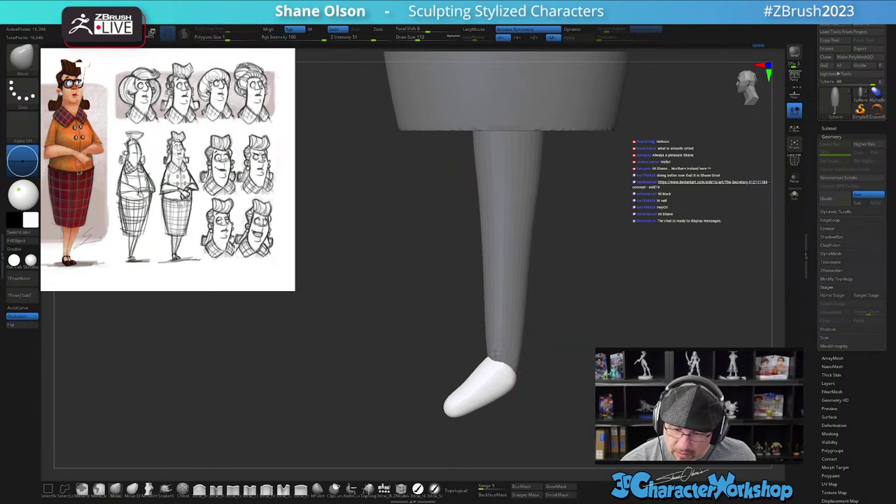
pyautogui.moveTo(514, 395)
pyautogui.mouseDown()
pyautogui.moveTo(555, 404)
pyautogui.moveTo(538, 388)
pyautogui.moveTo(533, 399)
pyautogui.mouseUp()
pyautogui.press('s')
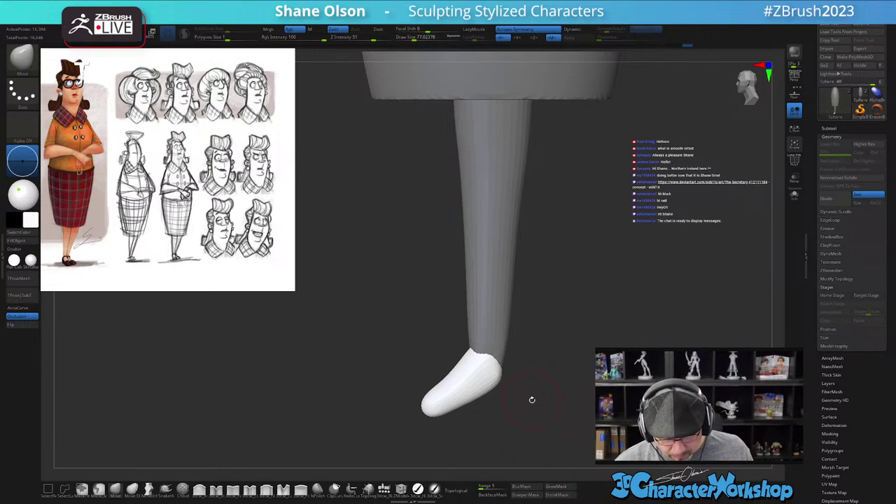
pyautogui.press('[')
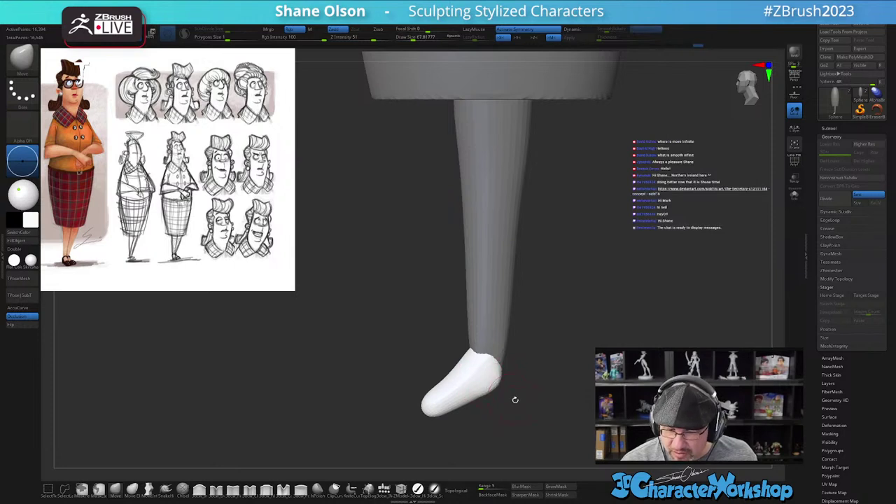
# - Adjust the feet's underside with the MoveInfiniteDepth brush at draw size about 83, then clip the soles flat along their slope
pyautogui.click(150, 490)
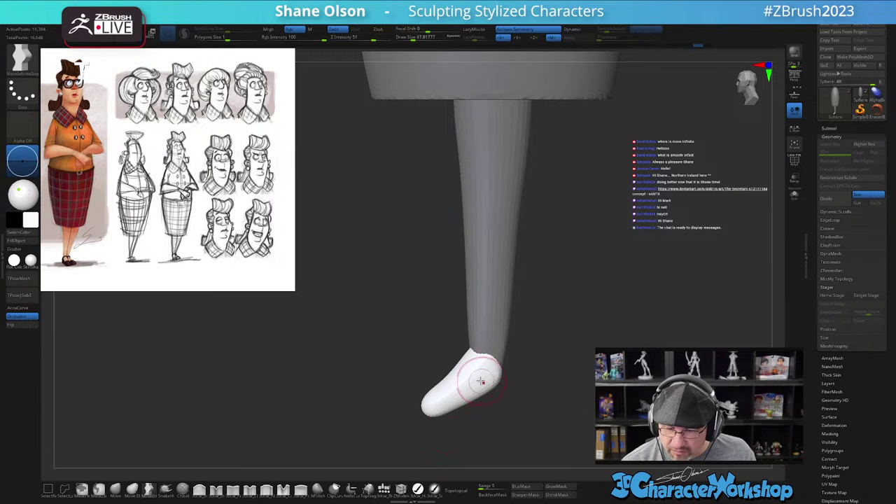
pyautogui.press(']')
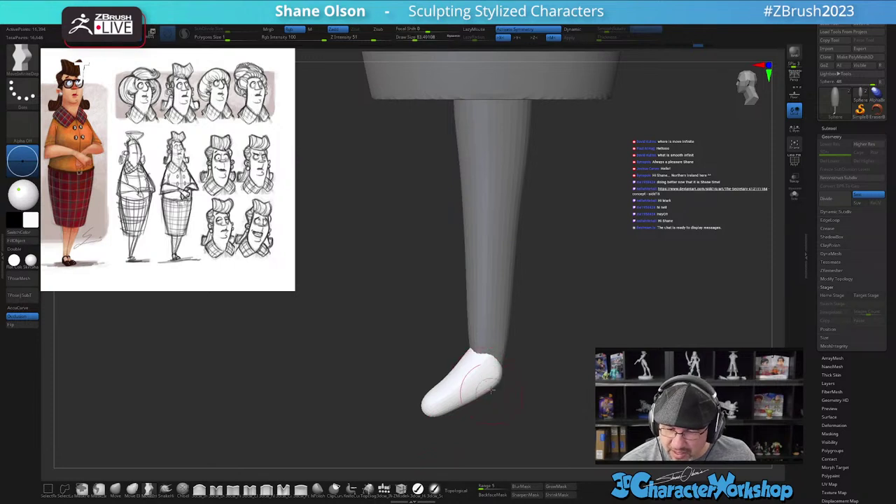
pyautogui.moveTo(485, 408)
pyautogui.mouseDown()
pyautogui.moveTo(534, 410)
pyautogui.moveTo(500, 399)
pyautogui.moveTo(482, 407)
pyautogui.mouseUp()
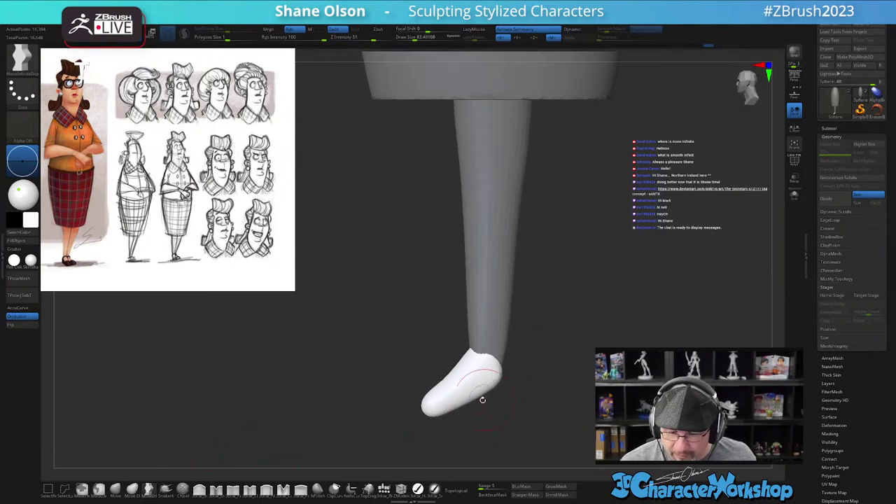
pyautogui.keyDown('ctrl'); pyautogui.keyDown('shift'); pyautogui.moveTo(521, 364); pyautogui.dragTo(407, 426); pyautogui.keyUp('shift'); pyautogui.keyUp('ctrl')
# - Shape the outline of the soles and heels from below with the Move brush, using draw sizes of about 86 and 71
pyautogui.moveTo(534, 397)
pyautogui.mouseDown()
pyautogui.moveTo(573, 390)
pyautogui.moveTo(533, 312)
pyautogui.moveTo(535, 270)
pyautogui.moveTo(532, 316)
pyautogui.moveTo(500, 288)
pyautogui.mouseUp()
pyautogui.click(116, 489)
pyautogui.press('s')
pyautogui.moveTo(490, 341)
pyautogui.mouseDown()
pyautogui.moveTo(478, 342)
pyautogui.moveTo(481, 323)
pyautogui.moveTo(478, 344)
pyautogui.mouseUp()
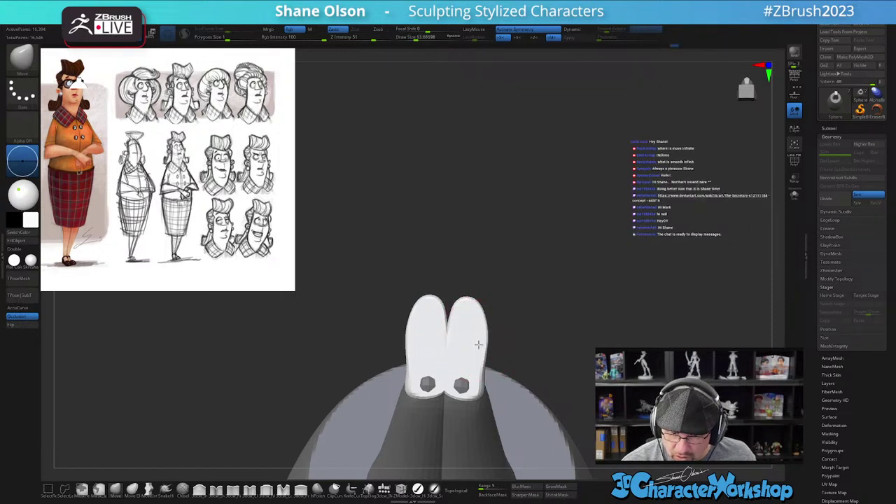
pyautogui.press('s')
pyautogui.moveTo(477, 398); pyautogui.dragTo(476, 398)
pyautogui.moveTo(485, 395); pyautogui.dragTo(472, 397)
pyautogui.moveTo(474, 334)
pyautogui.keyDown('alt'); pyautogui.mouseDown(button='right')
pyautogui.moveTo(479, 277)
pyautogui.moveTo(509, 275)
pyautogui.mouseUp(button='right'); pyautogui.keyUp('alt')
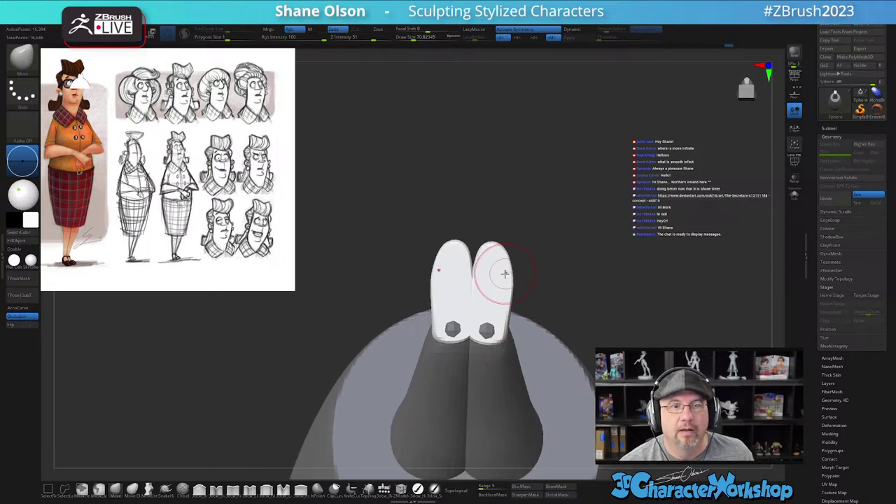
# - Invert the mask to protect the feet and tuck the protruding leg ends back inside the soles
pyautogui.keyDown('ctrl'); pyautogui.click(545, 278); pyautogui.keyUp('ctrl')
pyautogui.moveTo(569, 271); pyautogui.dragTo(539, 271, button='right')
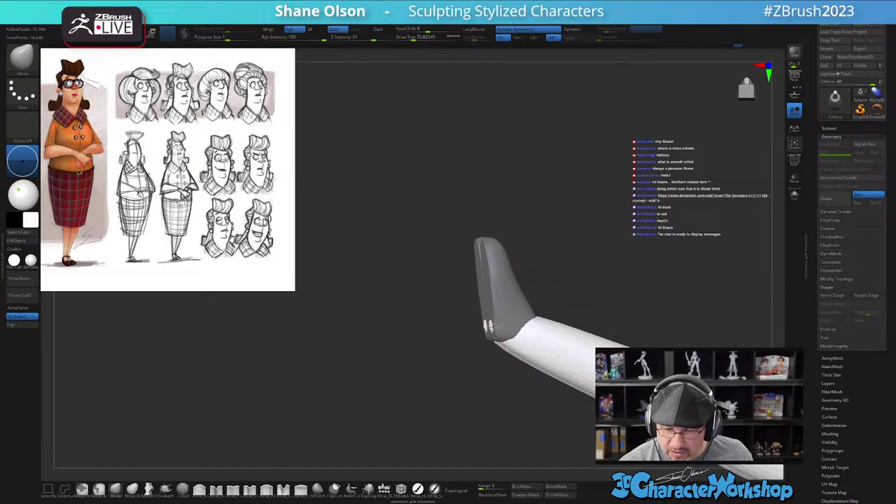
pyautogui.press('s')
pyautogui.moveTo(521, 350); pyautogui.dragTo(527, 350)
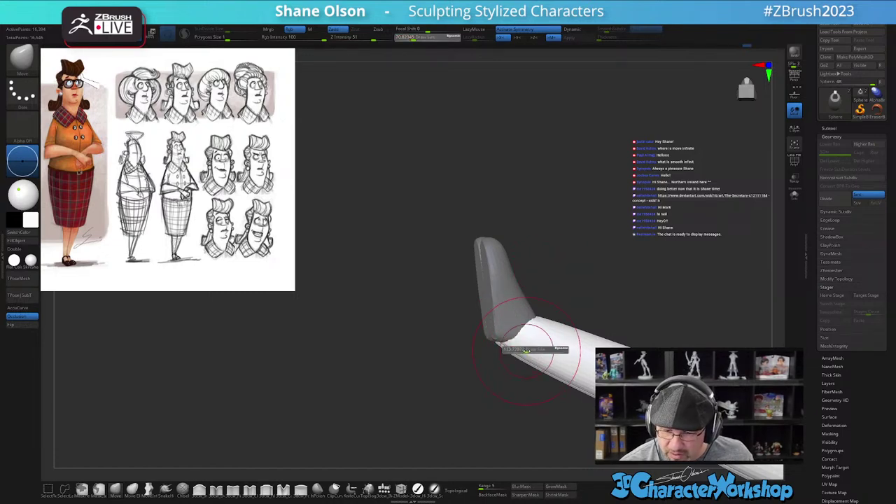
# - Choose the Move brush from the brush palette and adjust the lower legs above the heels at draw size about 192
pyautogui.press('b')
pyautogui.press('m')
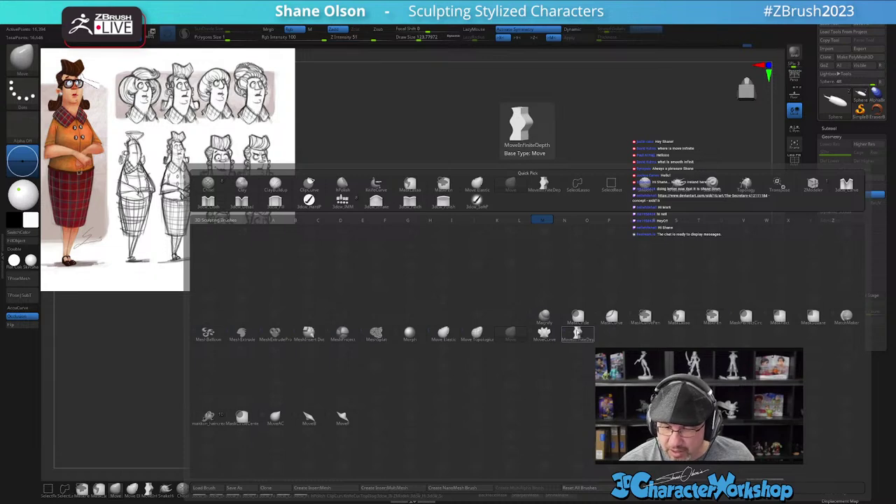
pyautogui.click(510, 333)
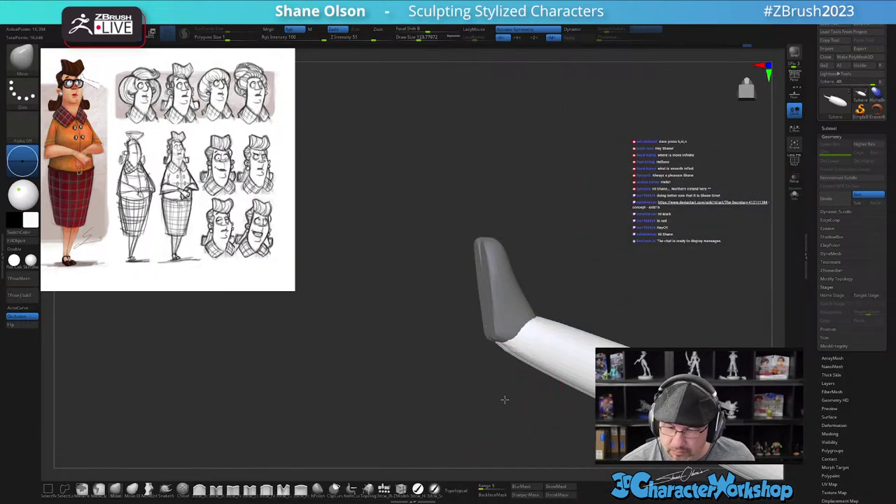
pyautogui.moveTo(505, 398); pyautogui.dragTo(506, 397)
pyautogui.press('s')
pyautogui.moveTo(531, 356); pyautogui.dragTo(536, 335)
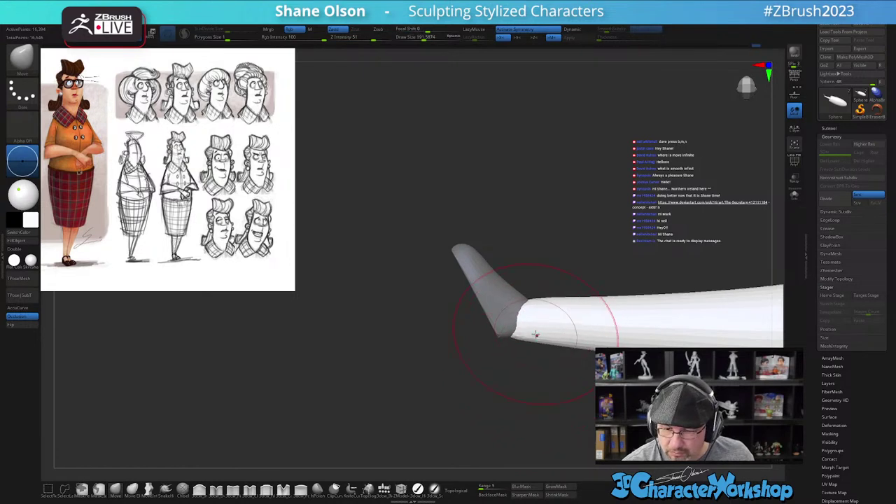
# - Invert the mask, reset the gizmo's orientation, and move the feet slightly backward under the ankles
pyautogui.keyDown('ctrl'); pyautogui.click(534, 392); pyautogui.keyUp('ctrl')
pyautogui.press('w')
pyautogui.click(524, 276)
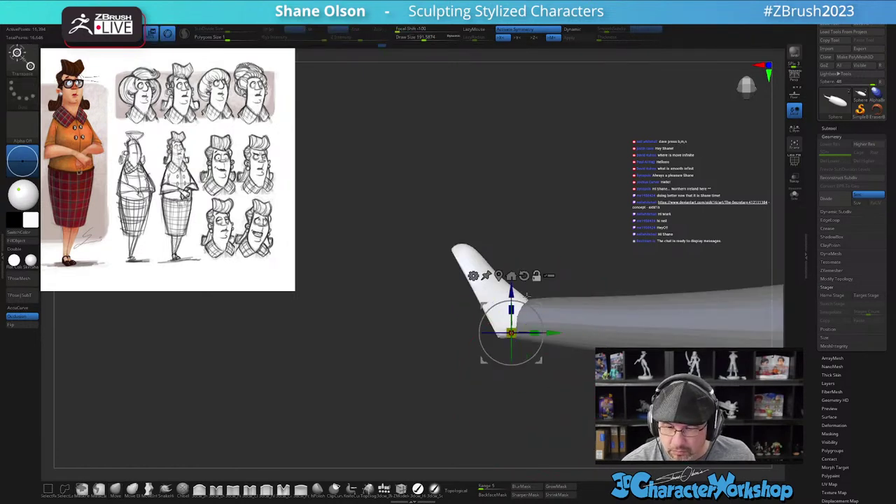
pyautogui.moveTo(511, 294); pyautogui.dragTo(511, 300)
pyautogui.moveTo(543, 387); pyautogui.dragTo(626, 417)
pyautogui.moveTo(476, 420); pyautogui.dragTo(592, 367)
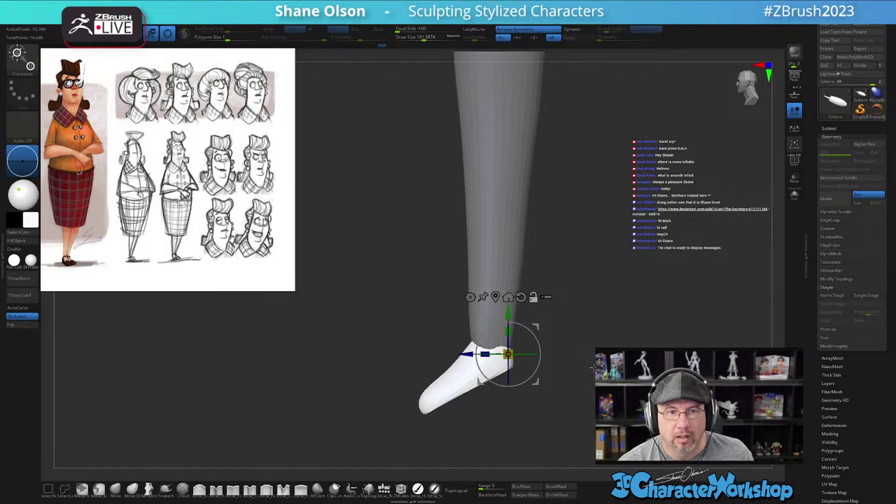
# - Invert the mask to protect the feet, set the draw size to about 140, and smooth the legs from the side
pyautogui.press('q')
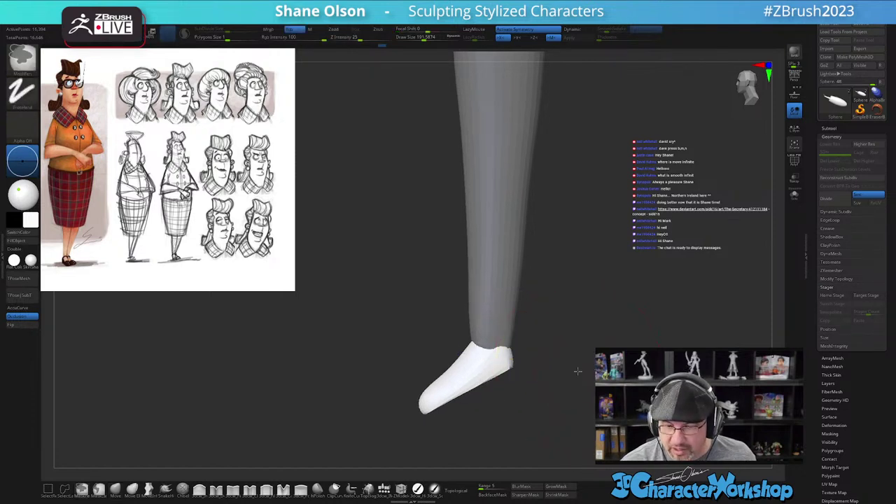
pyautogui.keyDown('ctrl'); pyautogui.click(571, 369); pyautogui.keyUp('ctrl')
pyautogui.press('s')
pyautogui.moveTo(569, 369); pyautogui.dragTo(566, 369)
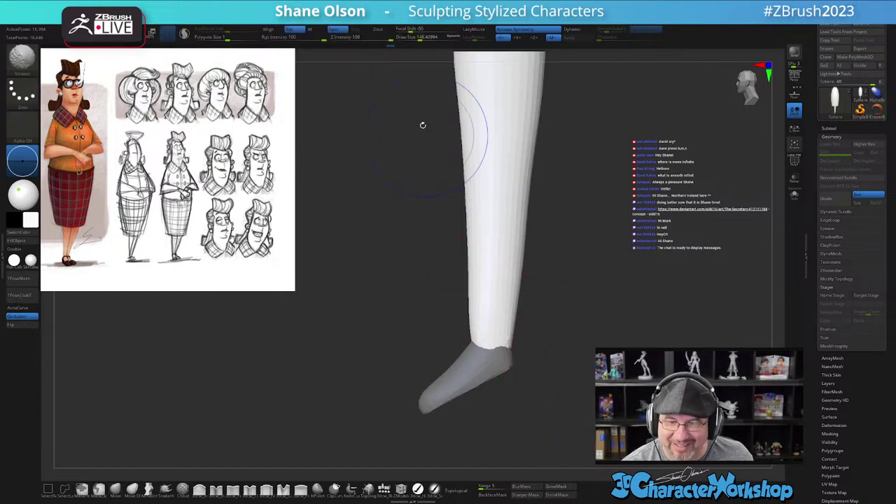
pyautogui.keyDown('shift'); pyautogui.moveTo(388, 37); pyautogui.dragTo(376, 40); pyautogui.keyUp('shift')
pyautogui.keyDown('shift'); pyautogui.moveTo(481, 310); pyautogui.dragTo(483, 284); pyautogui.keyUp('shift')
pyautogui.moveTo(521, 306)
pyautogui.keyDown('shift'); pyautogui.mouseDown()
pyautogui.moveTo(499, 315)
pyautogui.moveTo(502, 336)
pyautogui.mouseUp(); pyautogui.keyUp('shift')
# - Smooth the lower legs from the front down to the feet, and clear the mask from the model
pyautogui.keyDown('alt'); pyautogui.moveTo(559, 361); pyautogui.dragTo(549, 339); pyautogui.keyUp('alt')
pyautogui.moveTo(549, 339); pyautogui.dragTo(590, 345)
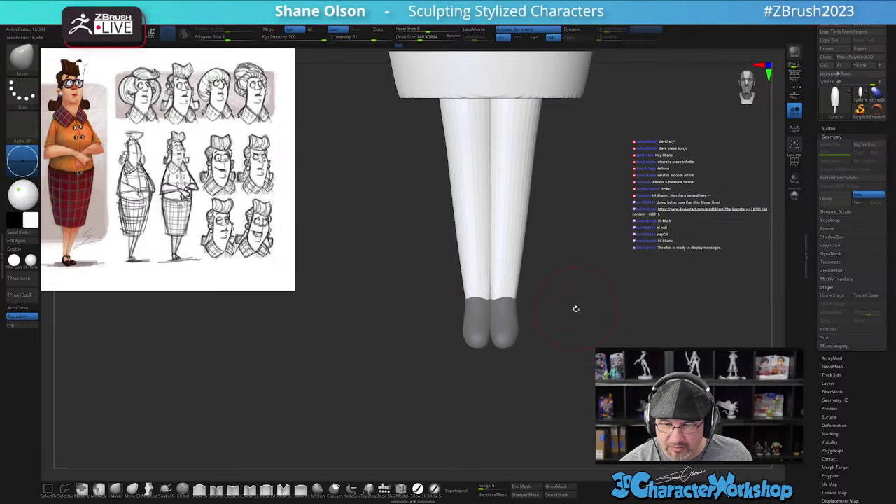
pyautogui.keyDown('alt'); pyautogui.moveTo(576, 308); pyautogui.dragTo(562, 358); pyautogui.keyUp('alt')
pyautogui.moveTo(509, 285)
pyautogui.keyDown('shift'); pyautogui.mouseDown()
pyautogui.moveTo(500, 341)
pyautogui.moveTo(492, 273)
pyautogui.moveTo(491, 374)
pyautogui.mouseUp(); pyautogui.keyUp('shift')
pyautogui.moveTo(562, 380)
pyautogui.keyDown('alt'); pyautogui.mouseDown()
pyautogui.moveTo(553, 343)
pyautogui.moveTo(553, 379)
pyautogui.mouseUp(); pyautogui.keyUp('alt')
pyautogui.keyDown('alt'); pyautogui.moveTo(552, 377); pyautogui.dragTo(541, 334); pyautogui.keyUp('alt')
pyautogui.moveTo(540, 333)
pyautogui.keyDown('alt'); pyautogui.mouseDown()
pyautogui.moveTo(536, 368)
pyautogui.moveTo(506, 370)
pyautogui.moveTo(555, 366)
pyautogui.moveTo(544, 362)
pyautogui.moveTo(543, 375)
pyautogui.mouseUp(); pyautogui.keyUp('alt')
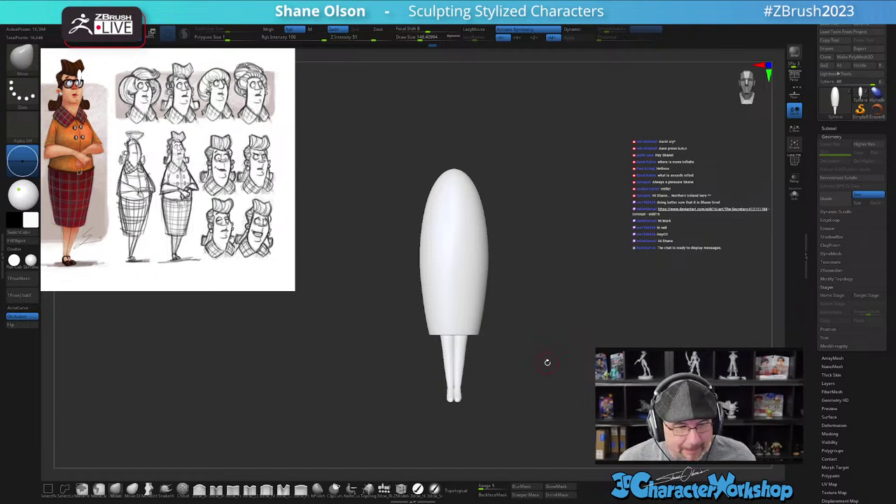
# - Choose the MoveInfiniteDepth brush and bend the body into a curved side profile at draw size about 657
pyautogui.press('s')
pyautogui.moveTo(544, 374); pyautogui.dragTo(547, 374)
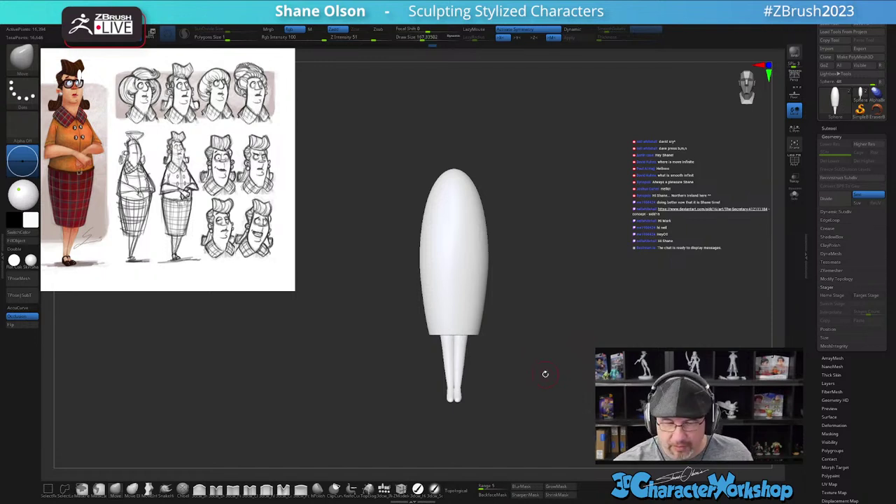
pyautogui.moveTo(569, 310); pyautogui.dragTo(534, 344)
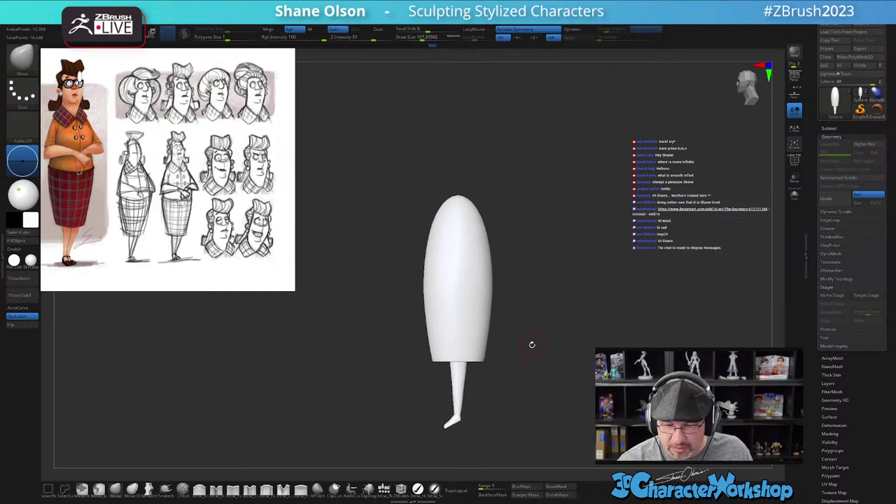
pyautogui.press('s')
pyautogui.moveTo(357, 385); pyautogui.dragTo(360, 385)
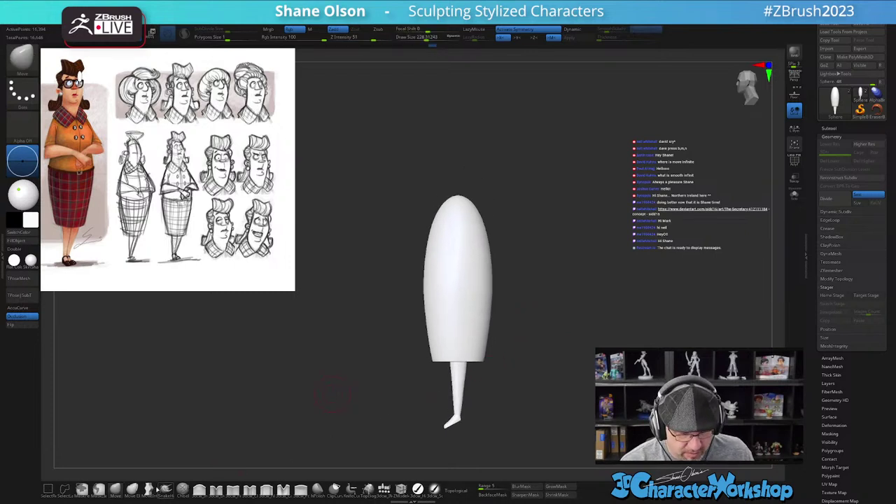
pyautogui.click(149, 490)
pyautogui.press('s')
pyautogui.moveTo(516, 282)
pyautogui.mouseDown()
pyautogui.moveTo(524, 282)
pyautogui.moveTo(515, 296)
pyautogui.moveTo(469, 291)
pyautogui.mouseUp()
pyautogui.press('s')
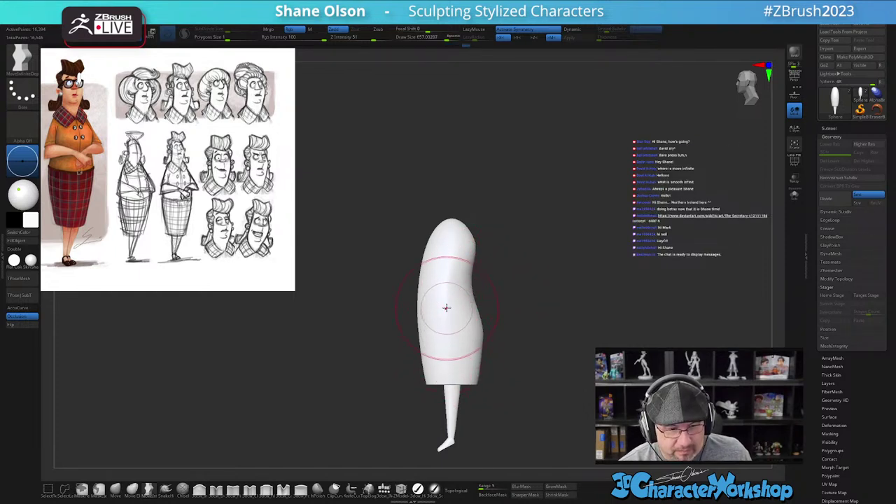
# - Refine the front profile of the chest and belly from the side at draw size about 542
pyautogui.press('s')
pyautogui.moveTo(430, 292); pyautogui.dragTo(440, 292)
pyautogui.press('s')
pyautogui.moveTo(431, 255); pyautogui.dragTo(419, 256)
pyautogui.moveTo(425, 256); pyautogui.dragTo(424, 271)
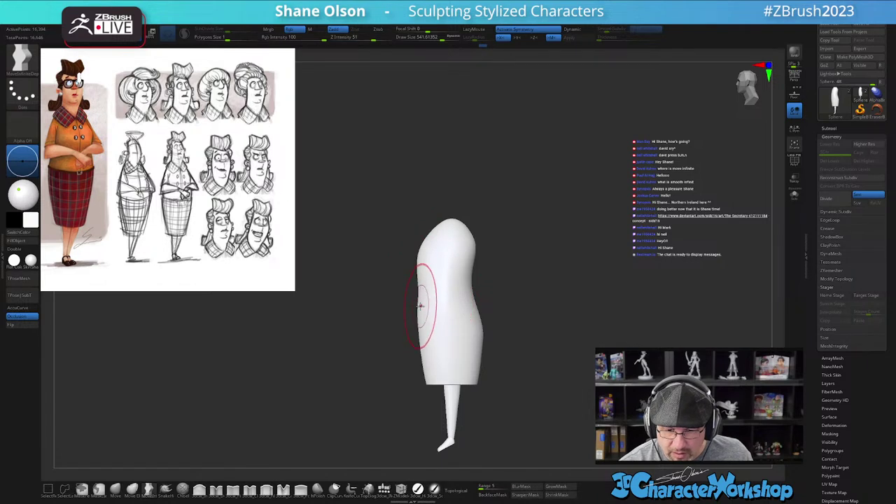
# - Set the draw size to about 445 and narrow the waist and upper torso from the front
pyautogui.moveTo(541, 311); pyautogui.dragTo(561, 305)
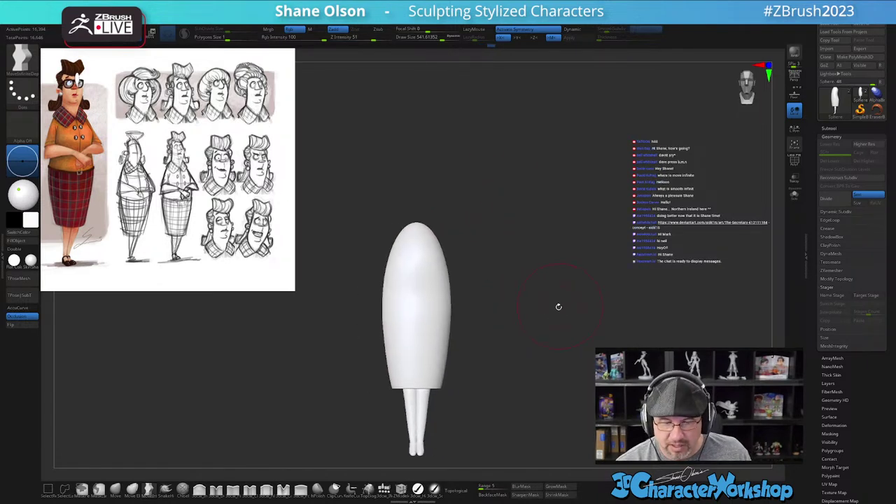
pyautogui.keyDown('alt'); pyautogui.moveTo(442, 218); pyautogui.dragTo(476, 222, button='right'); pyautogui.keyUp('alt')
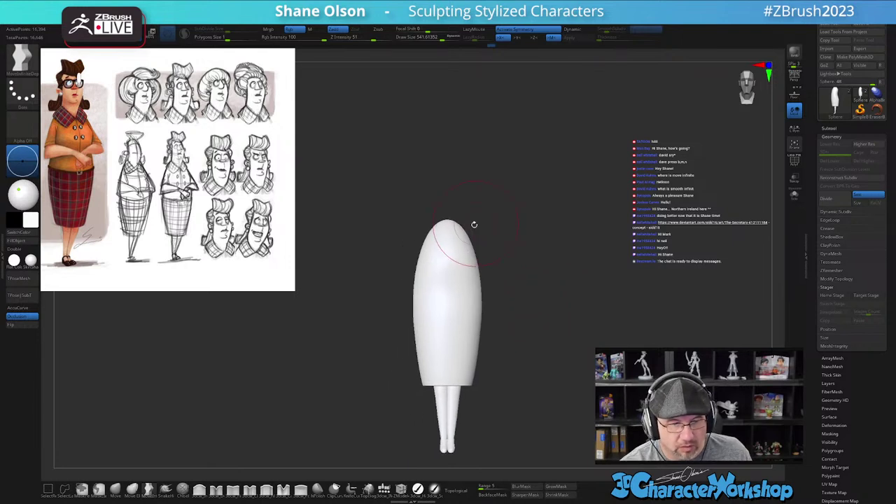
pyautogui.moveTo(538, 331); pyautogui.dragTo(549, 306)
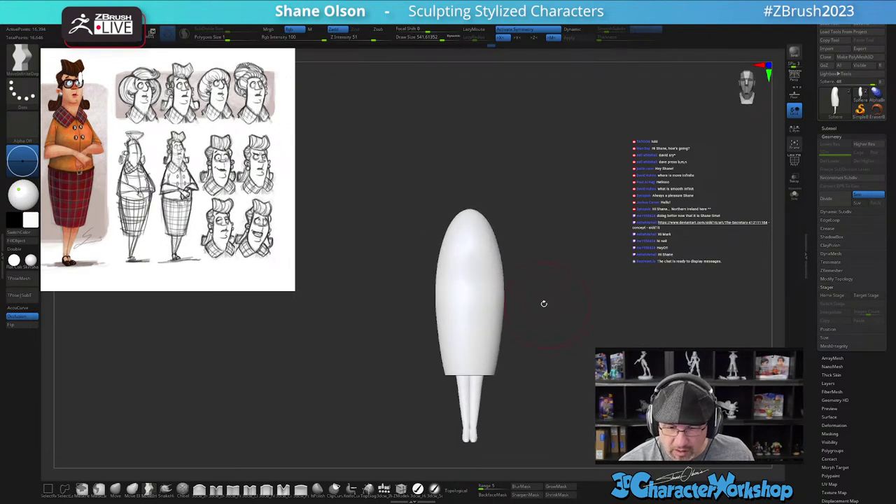
pyautogui.press('s')
pyautogui.moveTo(502, 278); pyautogui.dragTo(499, 277)
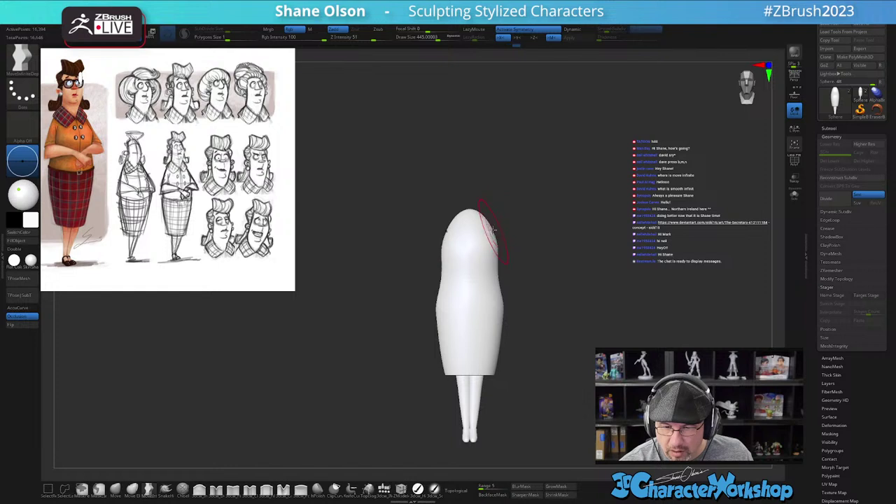
pyautogui.moveTo(574, 306)
pyautogui.mouseDown()
pyautogui.moveTo(549, 320)
pyautogui.moveTo(589, 324)
pyautogui.moveTo(576, 315)
pyautogui.moveTo(572, 324)
pyautogui.moveTo(572, 316)
pyautogui.moveTo(560, 327)
pyautogui.mouseUp()
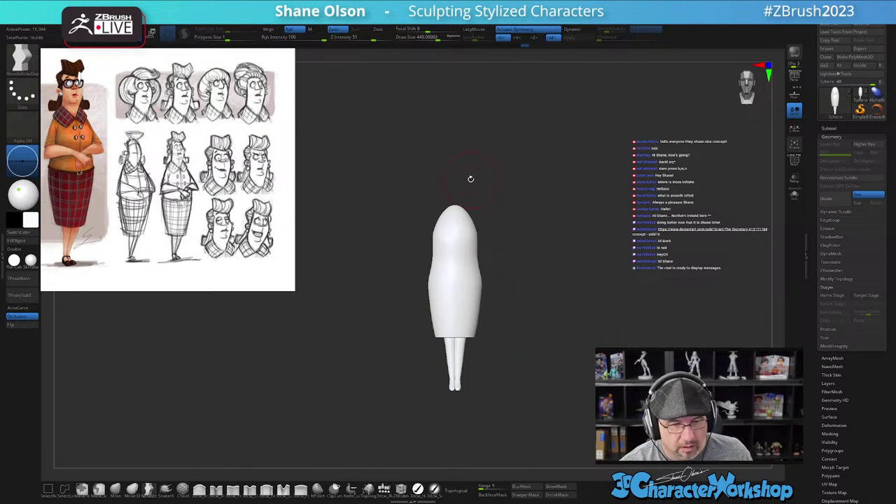
pyautogui.moveTo(483, 252); pyautogui.dragTo(500, 304)
pyautogui.keyDown('alt'); pyautogui.moveTo(523, 308); pyautogui.dragTo(507, 328); pyautogui.keyUp('alt')
# - Choose the insert-mesh brush with the primitives and insert a mirrored Appendage shape at the shoulders for the upper arms
pyautogui.click(385, 490)
pyautogui.moveTo(310, 259); pyautogui.dragTo(524, 350)
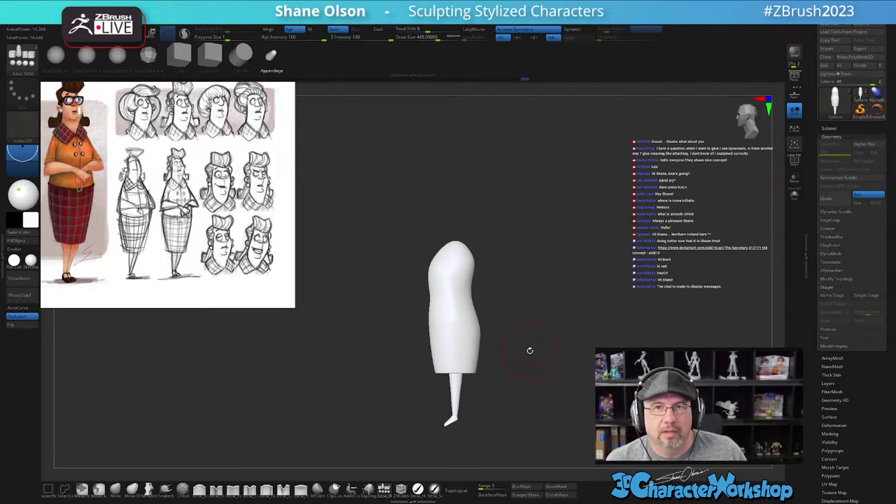
pyautogui.moveTo(530, 350); pyautogui.dragTo(523, 330)
pyautogui.press('w')
pyautogui.keyDown('alt'); pyautogui.moveTo(471, 388); pyautogui.dragTo(558, 315); pyautogui.keyUp('alt')
pyautogui.click(492, 290)
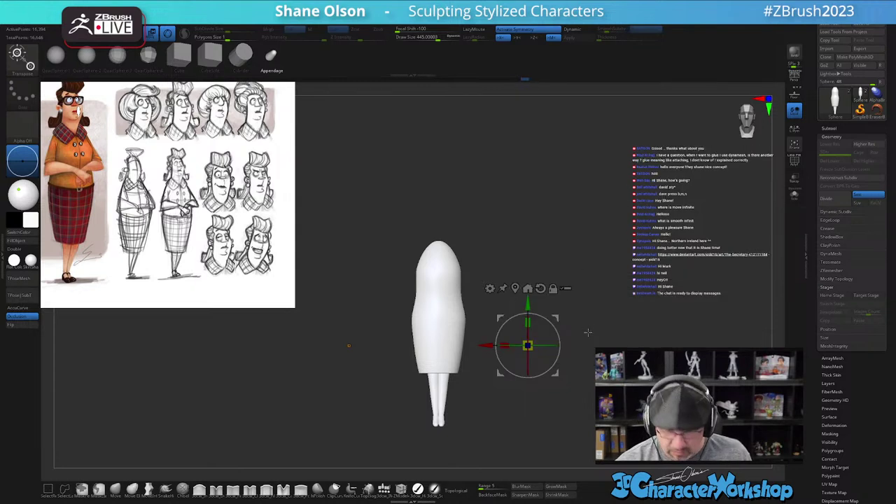
pyautogui.press('q')
pyautogui.moveTo(586, 336)
pyautogui.mouseDown()
pyautogui.moveTo(590, 352)
pyautogui.moveTo(553, 353)
pyautogui.mouseUp()
pyautogui.moveTo(484, 227)
pyautogui.keyDown('alt'); pyautogui.mouseDown()
pyautogui.moveTo(472, 246)
pyautogui.moveTo(447, 221)
pyautogui.moveTo(445, 254)
pyautogui.moveTo(536, 278)
pyautogui.mouseUp(); pyautogui.keyUp('alt')
pyautogui.press('s')
# - Move and rotate the inserted upper arms with the gizmo so they sit against the shoulders
pyautogui.press('w')
pyautogui.moveTo(510, 226); pyautogui.dragTo(485, 248)
pyautogui.moveTo(539, 223); pyautogui.dragTo(550, 322)
pyautogui.moveTo(464, 212); pyautogui.dragTo(481, 212)
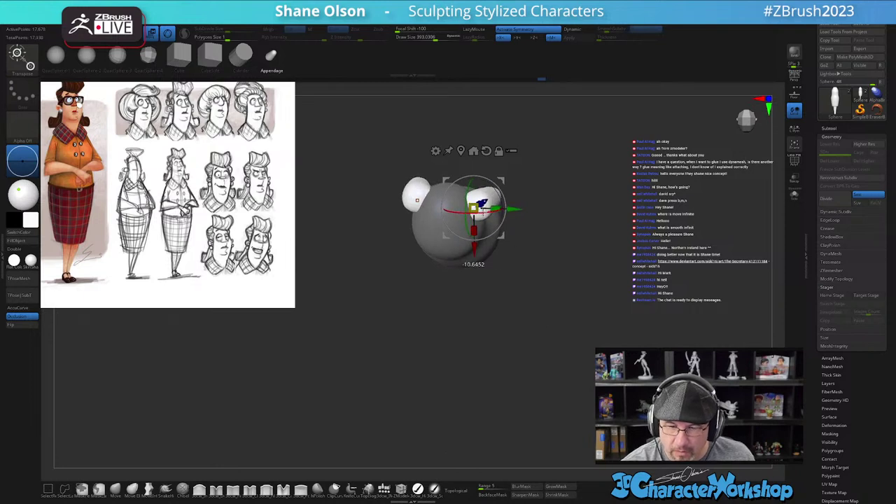
pyautogui.moveTo(529, 262)
pyautogui.keyDown('shift'); pyautogui.mouseDown()
pyautogui.moveTo(556, 259)
pyautogui.moveTo(527, 262)
pyautogui.mouseUp(); pyautogui.keyUp('shift')
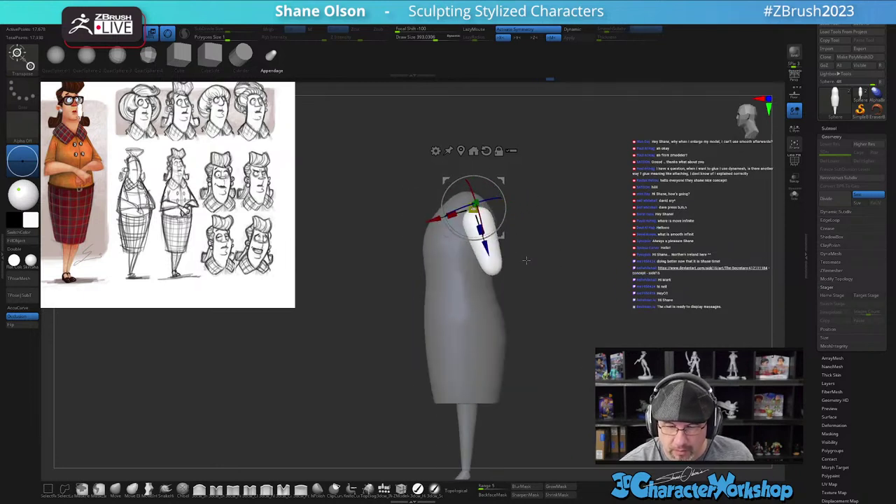
# - Choose the Move brush and reshape the upper arms where they meet the shoulders from several angles
pyautogui.click(115, 488)
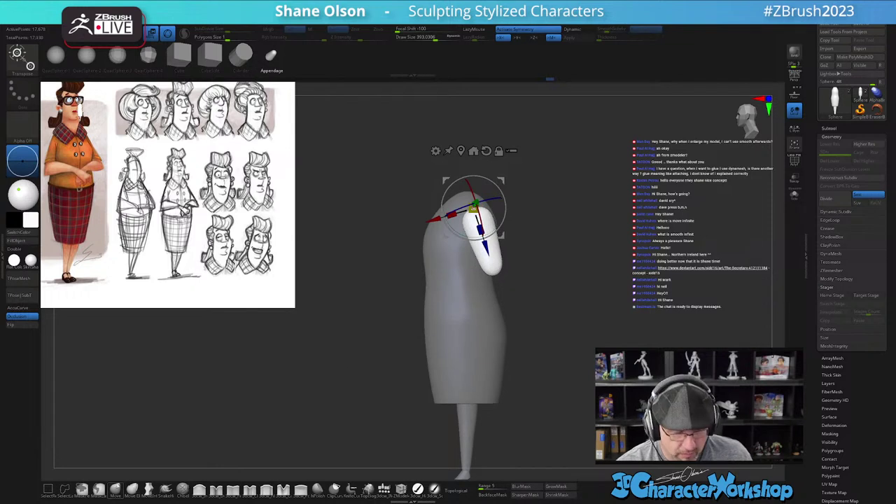
pyautogui.moveTo(550, 206)
pyautogui.mouseDown()
pyautogui.moveTo(537, 273)
pyautogui.moveTo(536, 266)
pyautogui.mouseUp()
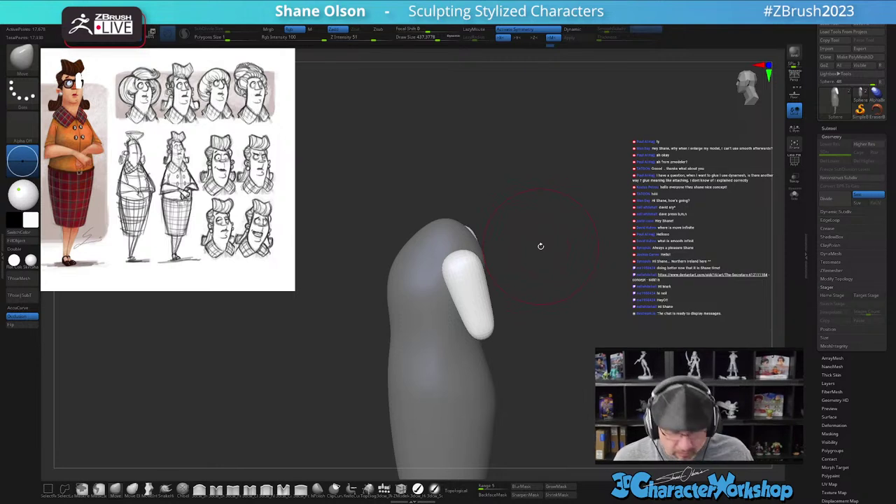
pyautogui.moveTo(532, 313)
pyautogui.mouseDown()
pyautogui.moveTo(542, 319)
pyautogui.moveTo(527, 298)
pyautogui.moveTo(508, 320)
pyautogui.mouseUp()
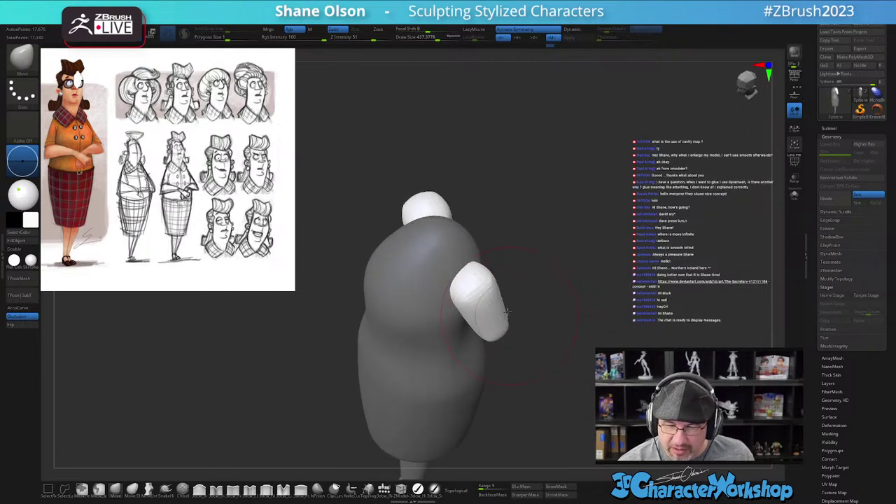
pyautogui.moveTo(497, 277)
pyautogui.keyDown('alt'); pyautogui.mouseDown()
pyautogui.moveTo(505, 295)
pyautogui.moveTo(518, 257)
pyautogui.moveTo(490, 272)
pyautogui.moveTo(479, 262)
pyautogui.mouseUp(); pyautogui.keyUp('alt')
pyautogui.press('s')
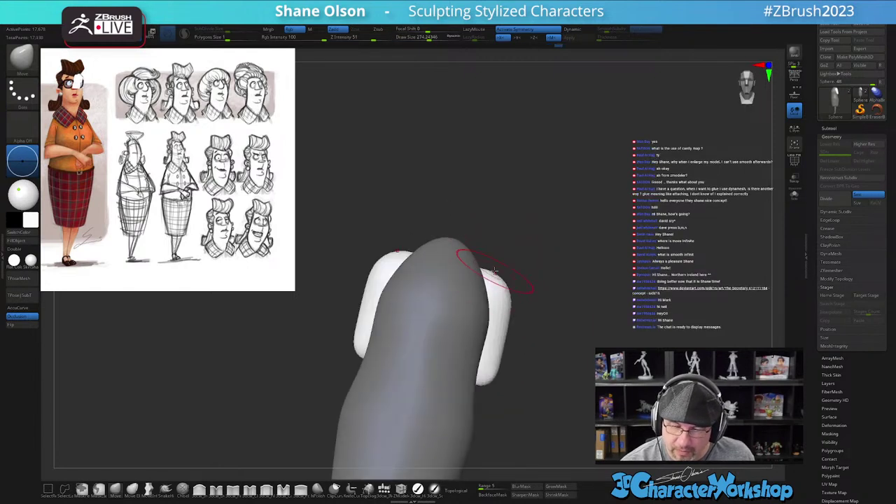
pyautogui.moveTo(536, 294)
pyautogui.mouseDown()
pyautogui.moveTo(557, 383)
pyautogui.moveTo(540, 380)
pyautogui.mouseUp()
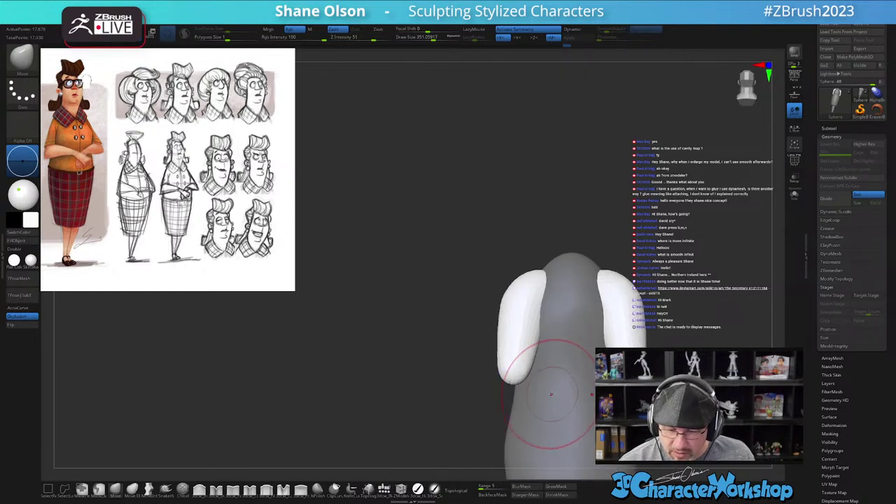
# - Reposition the upper arms at the shoulders with the gizmo, checking them from the back and front
pyautogui.press('w')
pyautogui.moveTo(551, 295); pyautogui.dragTo(555, 327)
pyautogui.keyDown('alt'); pyautogui.moveTo(564, 315); pyautogui.dragTo(509, 288, button='right'); pyautogui.keyUp('alt')
pyautogui.moveTo(508, 288); pyautogui.dragTo(606, 287)
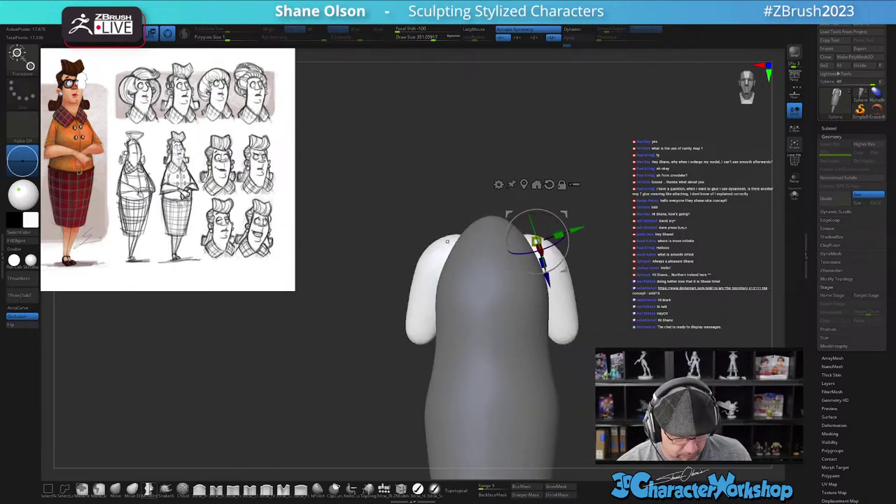
# - Return to the Move brush, resize it, and round the shoulders while flaring the upper arms outward
pyautogui.click(116, 490)
pyautogui.moveTo(547, 229)
pyautogui.mouseDown()
pyautogui.moveTo(560, 213)
pyautogui.moveTo(544, 225)
pyautogui.mouseUp()
pyautogui.press('s')
pyautogui.moveTo(511, 254); pyautogui.dragTo(498, 238)
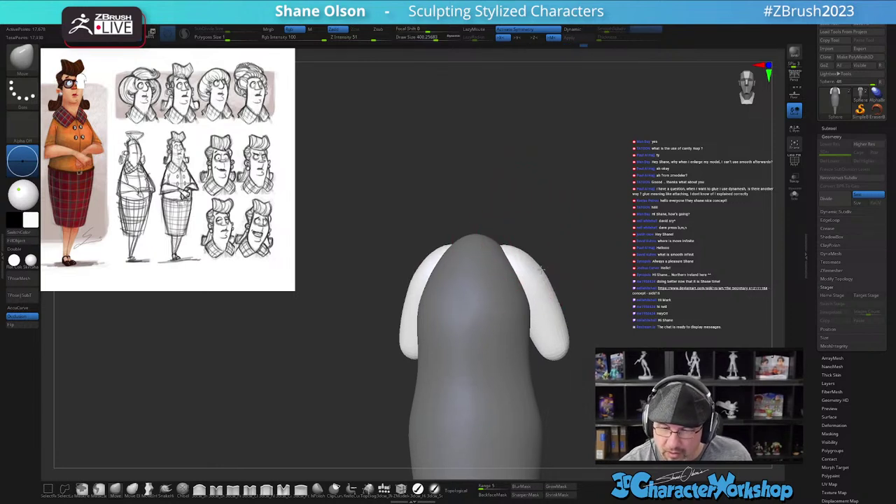
pyautogui.moveTo(574, 371)
pyautogui.mouseDown()
pyautogui.moveTo(535, 374)
pyautogui.moveTo(530, 389)
pyautogui.mouseUp()
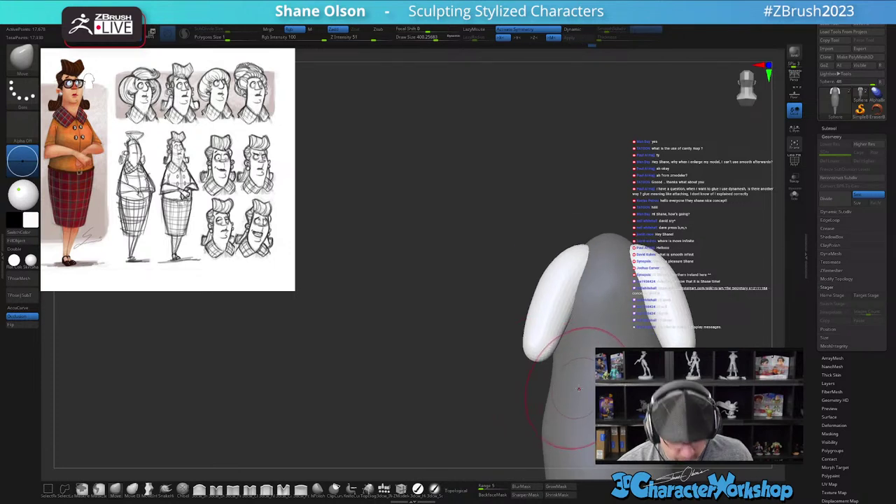
# - Adjust the placement of the flared upper arms with the gizmo and return to draw mode
pyautogui.press('w')
pyautogui.moveTo(584, 283); pyautogui.dragTo(582, 302)
pyautogui.moveTo(562, 371); pyautogui.dragTo(658, 375)
pyautogui.moveTo(476, 258); pyautogui.dragTo(564, 338)
pyautogui.press('q')
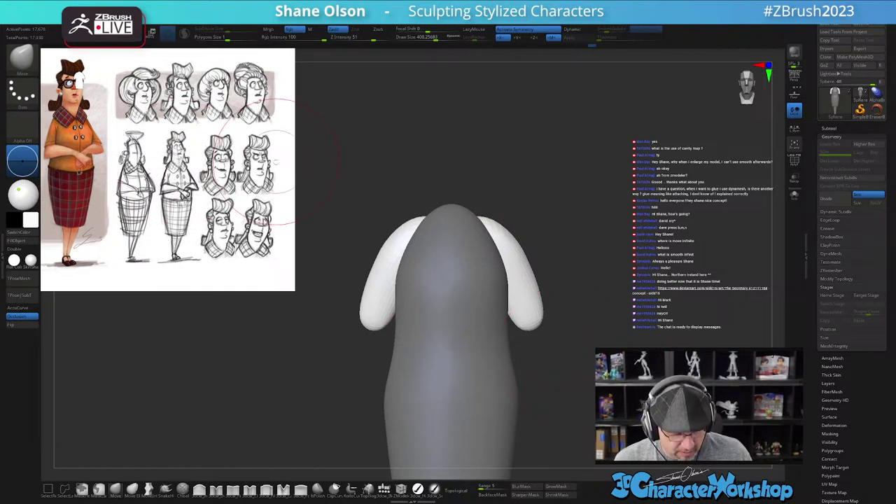
# - Open the Smooth folder among the LightBox brushes to examine the available smoothing brushes, and close LightBox
pyautogui.press('`')
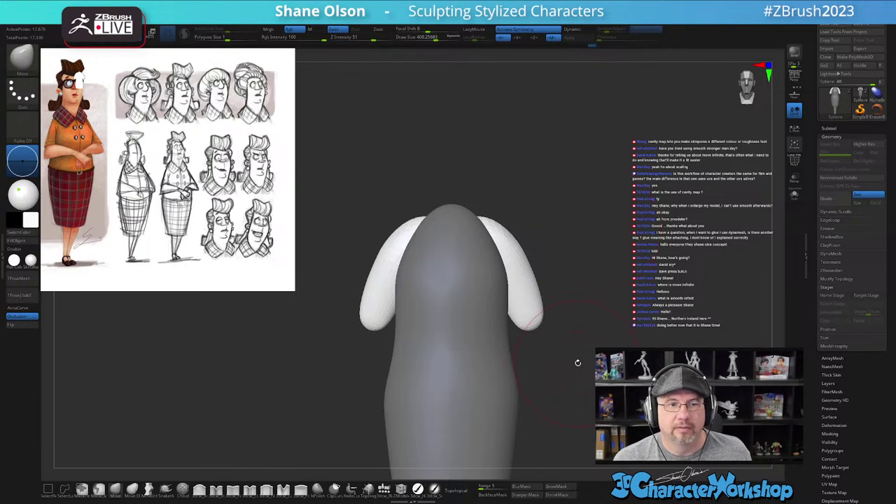
pyautogui.moveTo(574, 362)
pyautogui.mouseDown()
pyautogui.moveTo(572, 334)
pyautogui.moveTo(569, 349)
pyautogui.moveTo(582, 344)
pyautogui.moveTo(580, 352)
pyautogui.moveTo(586, 336)
pyautogui.moveTo(567, 340)
pyautogui.moveTo(582, 350)
pyautogui.mouseUp()
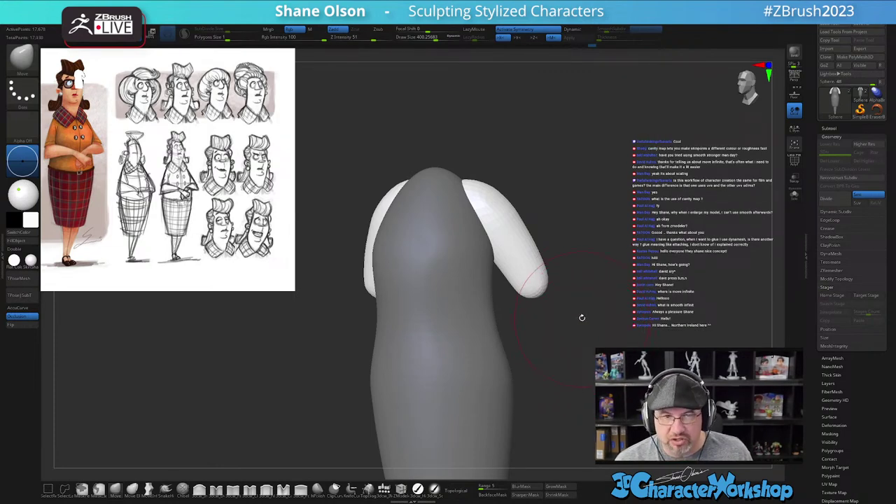
pyautogui.press('b')
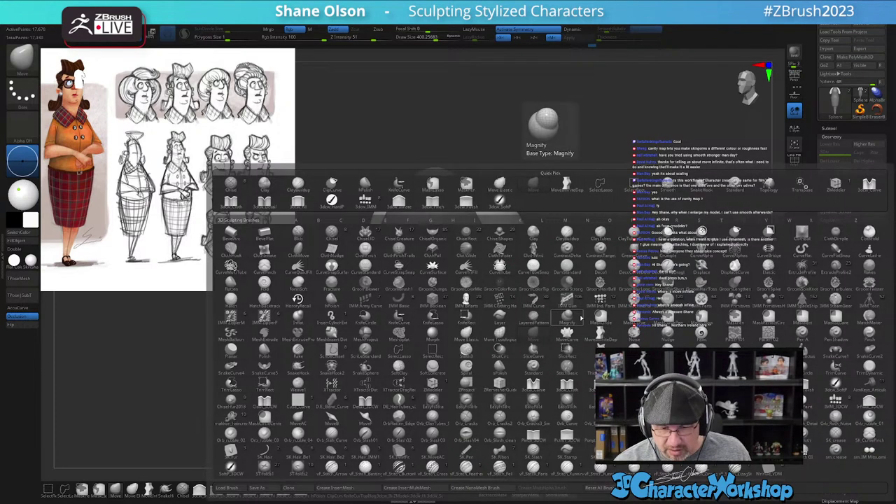
pyautogui.click(581, 318)
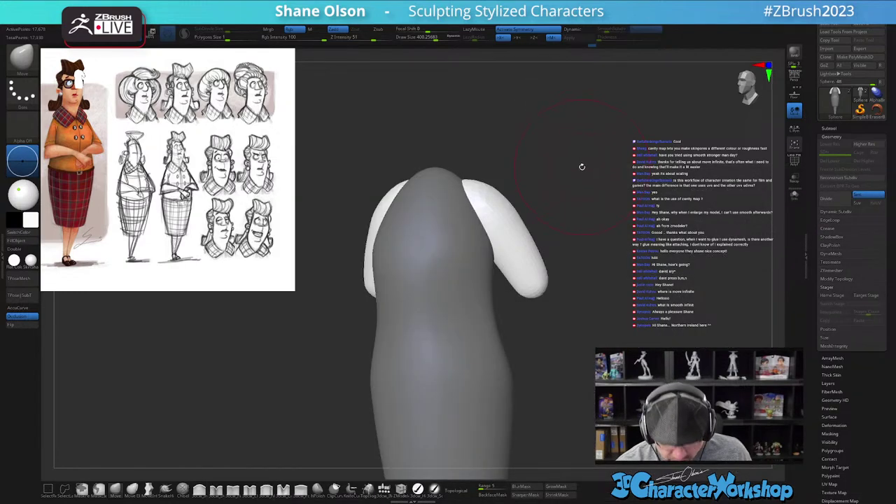
pyautogui.press(',')
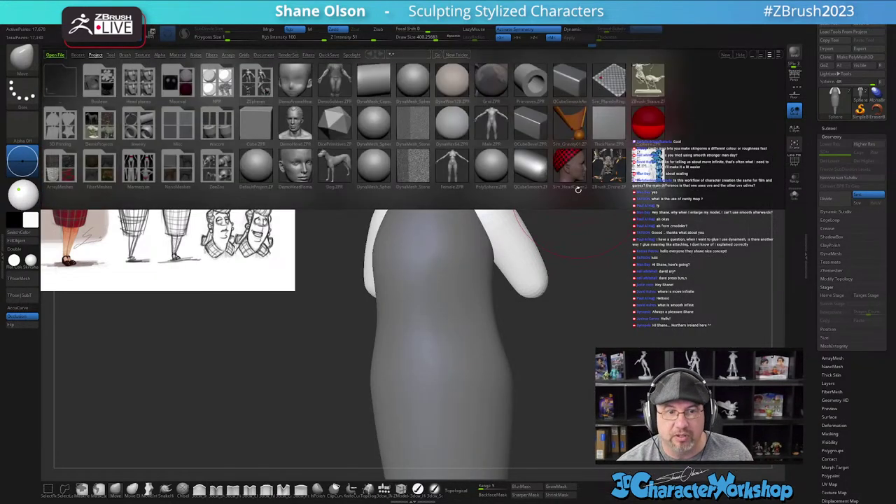
pyautogui.click(124, 55)
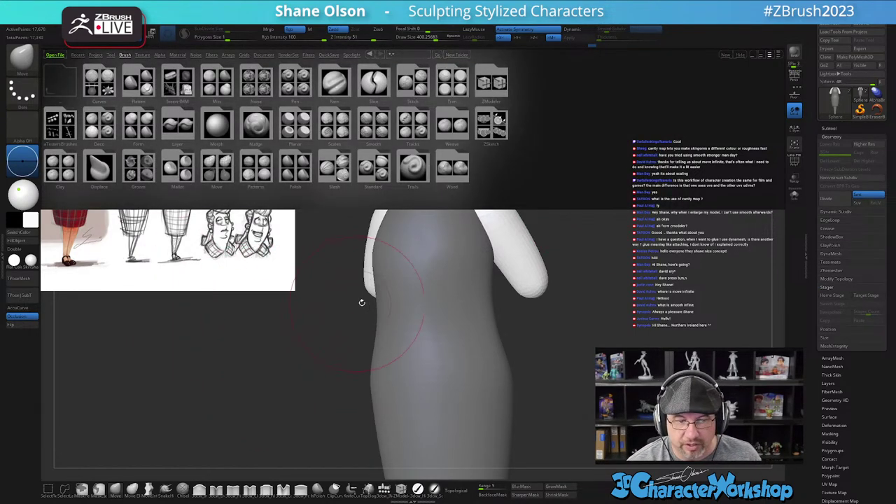
pyautogui.doubleClick(375, 128)
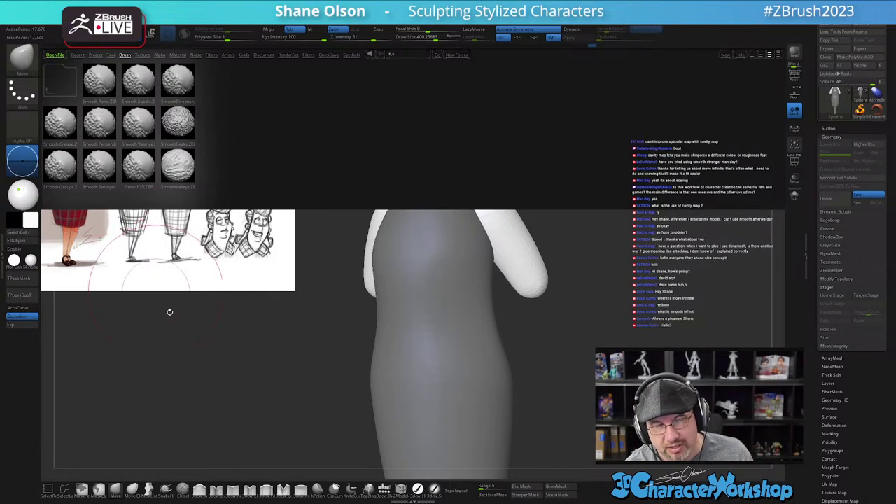
pyautogui.press(',')
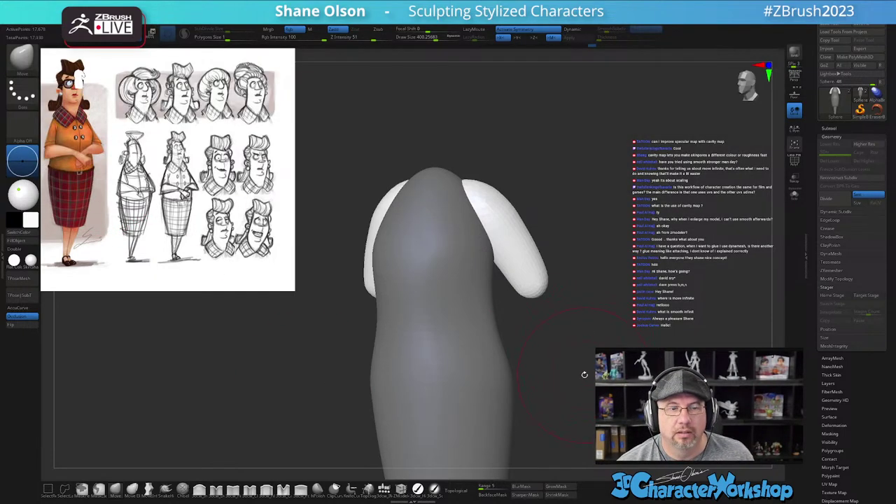
# - Set the draw size to about 286 and refine the upper arms and their lower ends from the front and side
pyautogui.moveTo(584, 372)
pyautogui.keyDown('ctrl'); pyautogui.mouseDown(button='right')
pyautogui.moveTo(582, 346)
pyautogui.moveTo(592, 382)
pyautogui.mouseUp(button='right'); pyautogui.keyUp('ctrl')
pyautogui.press('s')
pyautogui.click(590, 349)
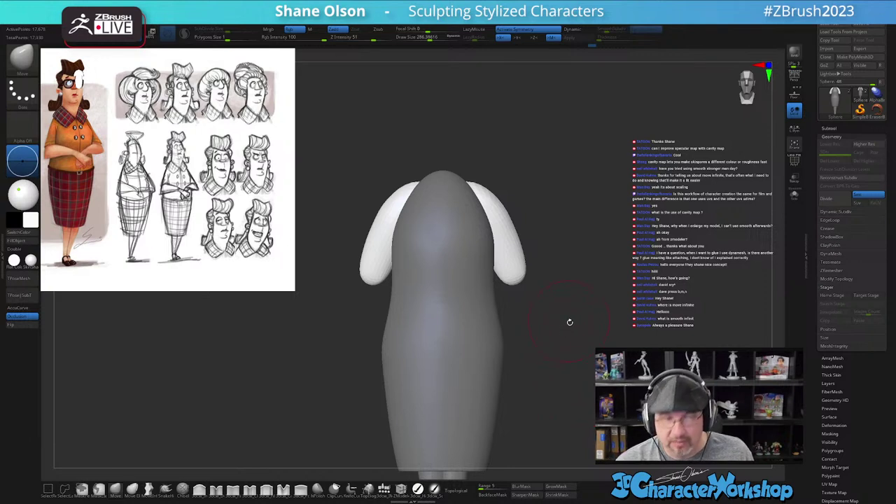
pyautogui.moveTo(570, 323); pyautogui.dragTo(569, 340)
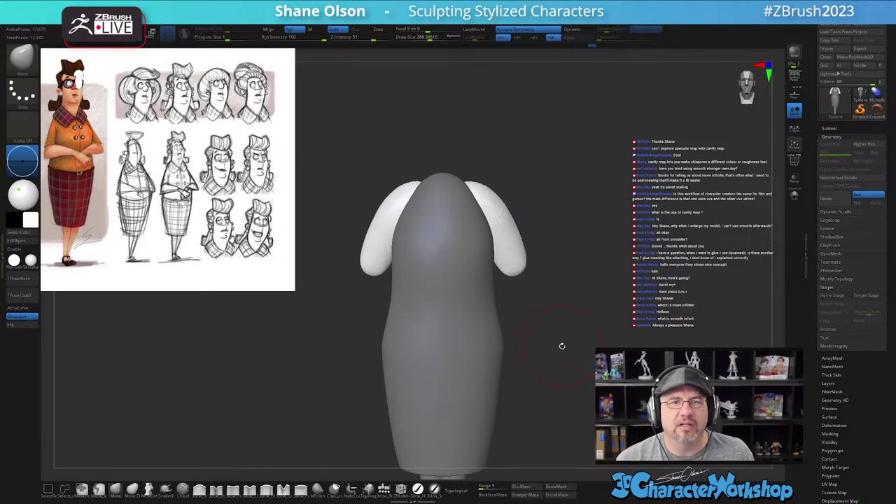
pyautogui.moveTo(544, 340)
pyautogui.mouseDown()
pyautogui.moveTo(544, 352)
pyautogui.moveTo(558, 336)
pyautogui.moveTo(531, 350)
pyautogui.mouseUp()
pyautogui.moveTo(557, 281)
pyautogui.mouseDown()
pyautogui.moveTo(556, 269)
pyautogui.moveTo(564, 271)
pyautogui.moveTo(530, 278)
pyautogui.moveTo(532, 287)
pyautogui.mouseUp()
pyautogui.moveTo(581, 313); pyautogui.dragTo(570, 316)
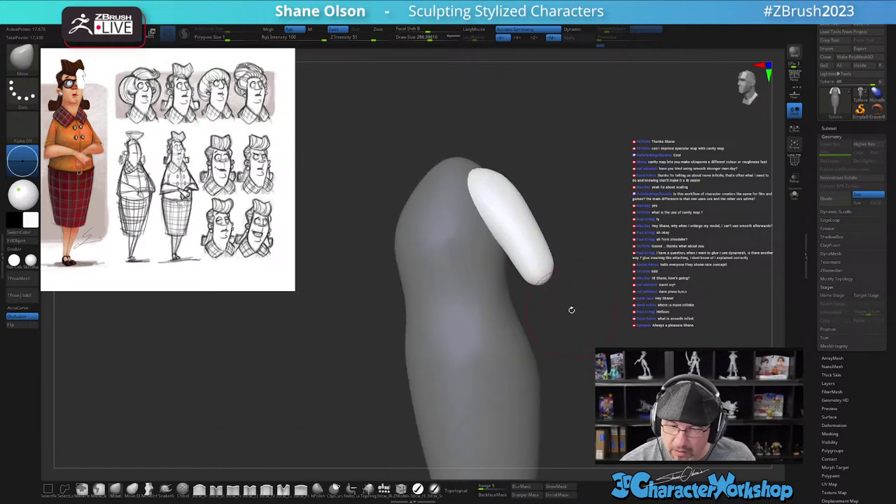
pyautogui.moveTo(557, 267); pyautogui.dragTo(546, 265)
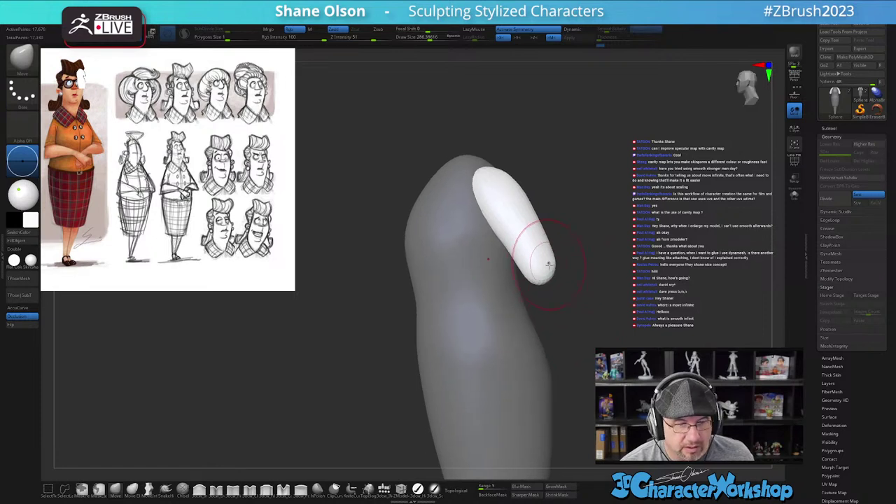
# - Insert a mirrored pair of Appendage shapes as forearms at the lower ends of the upper arms, with the gizmo active
pyautogui.press('w')
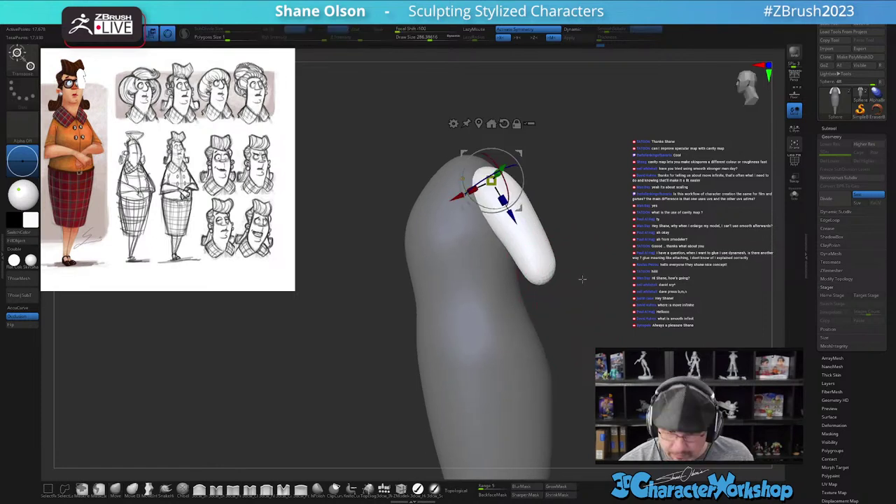
pyautogui.click(384, 490)
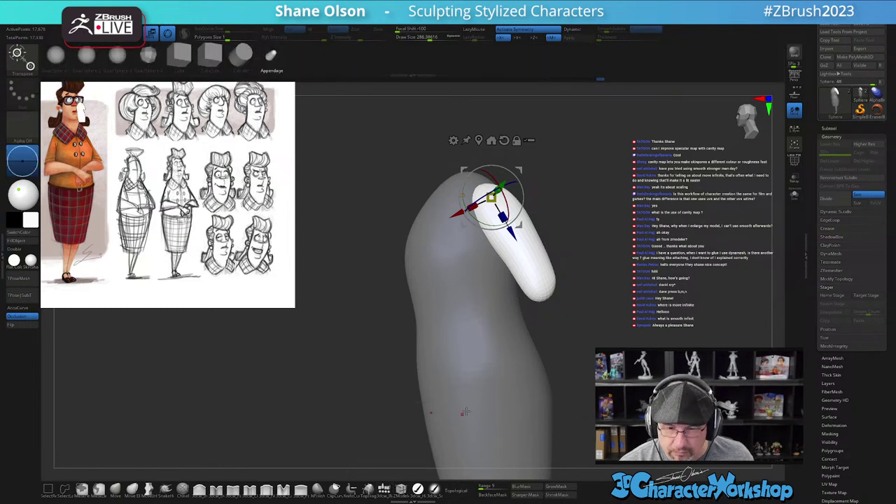
pyautogui.moveTo(386, 325); pyautogui.dragTo(582, 293)
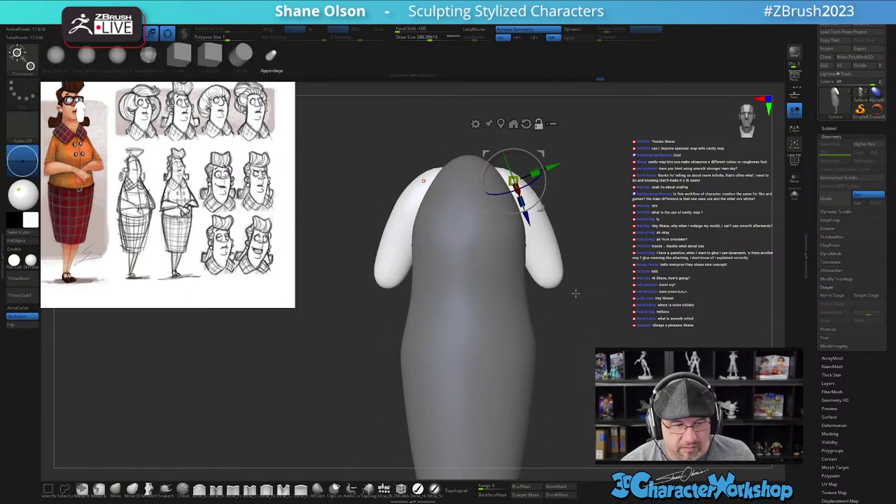
pyautogui.press('q')
pyautogui.moveTo(551, 272); pyautogui.dragTo(547, 322)
pyautogui.press('w')
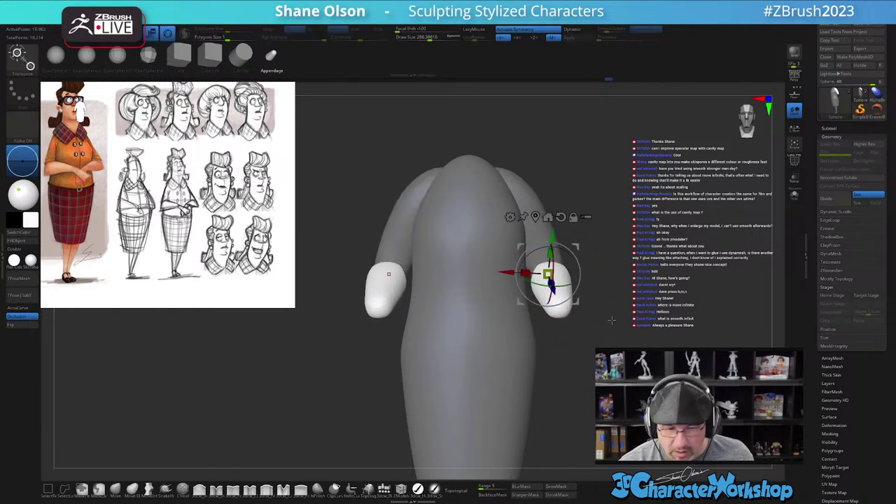
# - Position the forearms with the gizmo so they bend forward from the elbows
pyautogui.moveTo(588, 271); pyautogui.dragTo(580, 302)
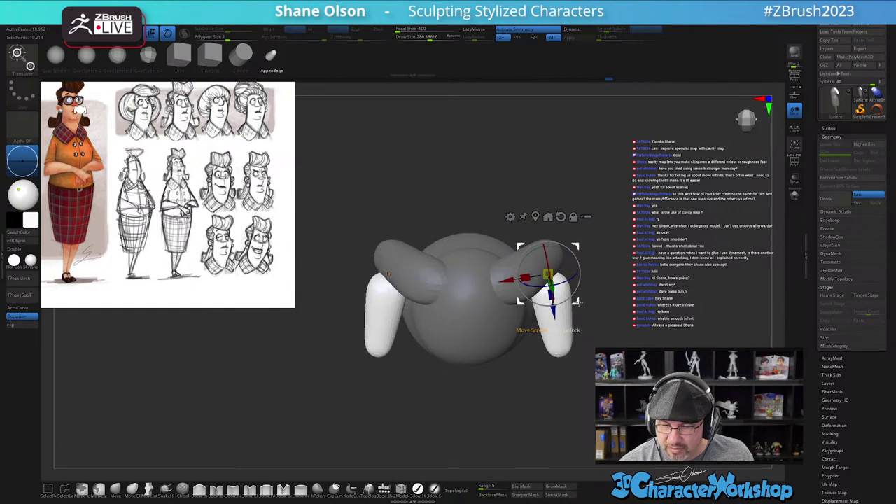
pyautogui.moveTo(580, 265); pyautogui.dragTo(581, 320)
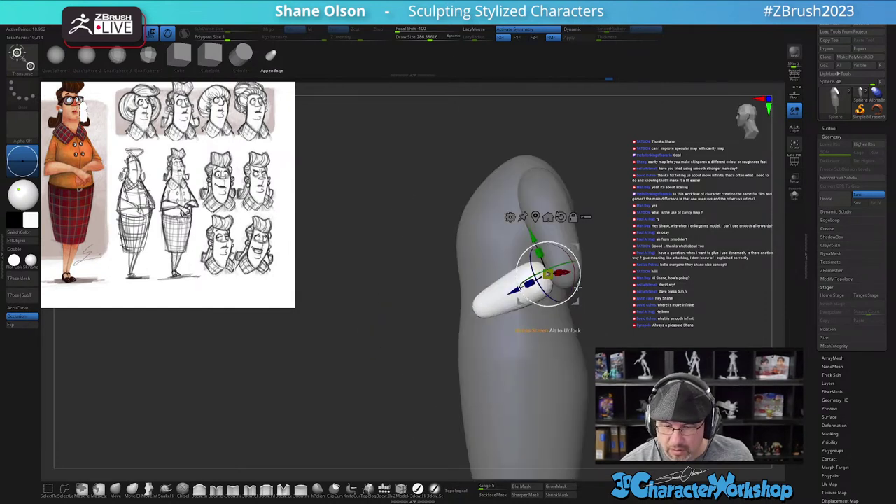
pyautogui.moveTo(575, 276); pyautogui.dragTo(604, 274)
pyautogui.moveTo(525, 280); pyautogui.dragTo(518, 281)
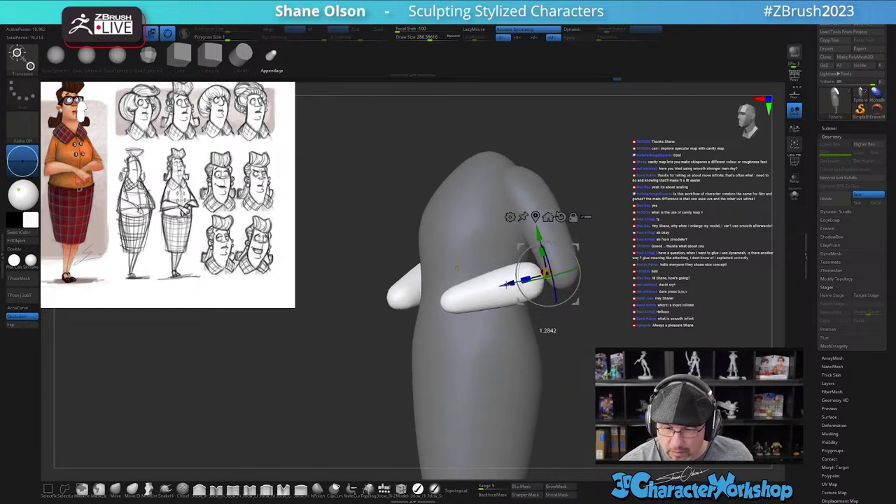
# - Angle the forearms inward across the front of the torso, checking them from several sides
pyautogui.moveTo(586, 308); pyautogui.dragTo(588, 344)
pyautogui.moveTo(562, 232); pyautogui.dragTo(562, 225)
pyautogui.moveTo(598, 343); pyautogui.dragTo(634, 304)
pyautogui.moveTo(408, 234); pyautogui.dragTo(411, 252)
pyautogui.moveTo(623, 308); pyautogui.dragTo(608, 309)
pyautogui.moveTo(585, 269); pyautogui.dragTo(607, 280)
pyautogui.moveTo(602, 223); pyautogui.dragTo(594, 247)
pyautogui.moveTo(622, 361); pyautogui.dragTo(604, 316)
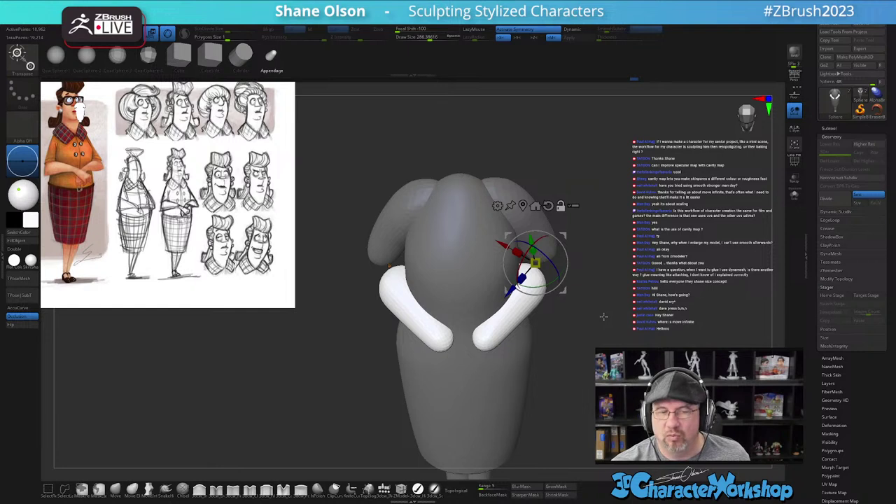
# - Fine-tune the forearms' rotation and offset so they wrap closely around the waist
pyautogui.moveTo(616, 343)
pyautogui.mouseDown()
pyautogui.moveTo(614, 283)
pyautogui.moveTo(610, 332)
pyautogui.mouseUp()
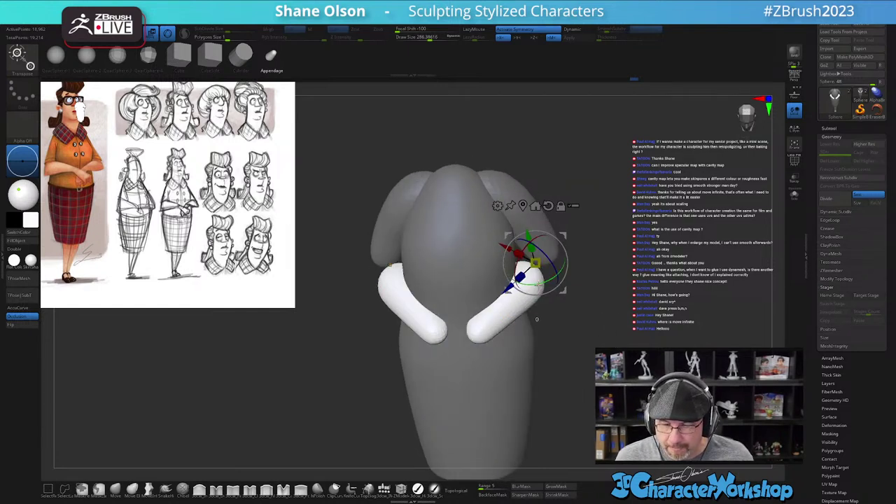
pyautogui.moveTo(588, 292)
pyautogui.mouseDown()
pyautogui.moveTo(603, 302)
pyautogui.moveTo(553, 320)
pyautogui.mouseUp()
pyautogui.moveTo(503, 244); pyautogui.dragTo(507, 247)
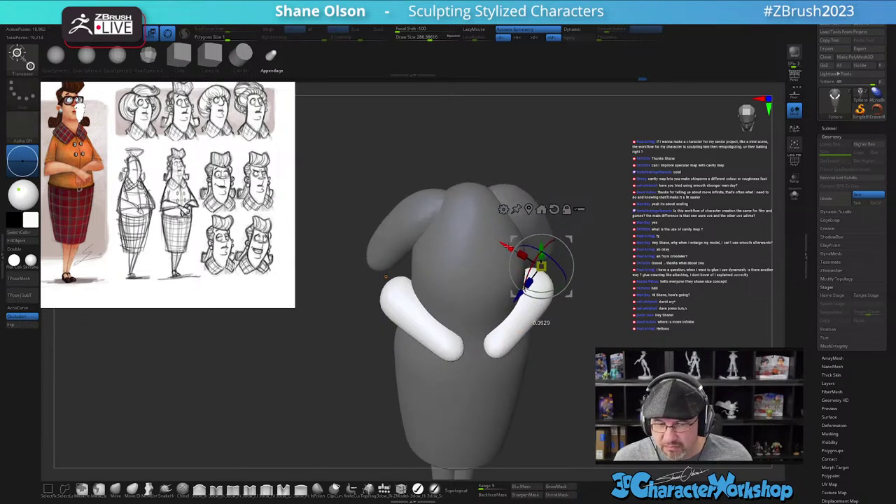
pyautogui.moveTo(518, 297); pyautogui.dragTo(511, 306)
pyautogui.moveTo(587, 308); pyautogui.dragTo(549, 284)
pyautogui.moveTo(519, 259); pyautogui.dragTo(516, 267)
pyautogui.moveTo(625, 320); pyautogui.dragTo(560, 304)
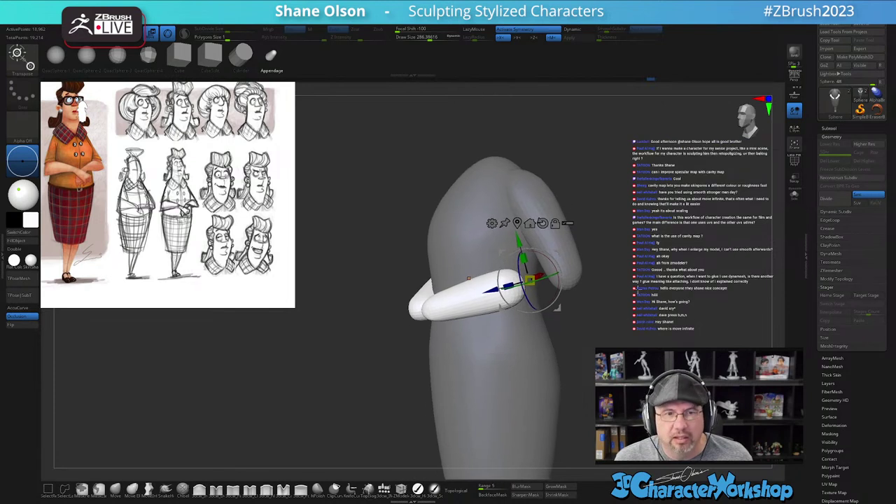
# - Clear the mask on the figure and display its polygroup wireframe
pyautogui.keyDown('alt'); pyautogui.moveTo(642, 285); pyautogui.dragTo(579, 234); pyautogui.keyUp('alt')
pyautogui.moveTo(605, 275)
pyautogui.keyDown('alt'); pyautogui.mouseDown()
pyautogui.moveTo(614, 273)
pyautogui.moveTo(591, 283)
pyautogui.moveTo(582, 275)
pyautogui.mouseUp(); pyautogui.keyUp('alt')
pyautogui.press('q')
pyautogui.keyDown('ctrl'); pyautogui.click(611, 284); pyautogui.keyUp('ctrl')
pyautogui.press('w')
pyautogui.hotkey('shift', 'f')
pyautogui.press('q')
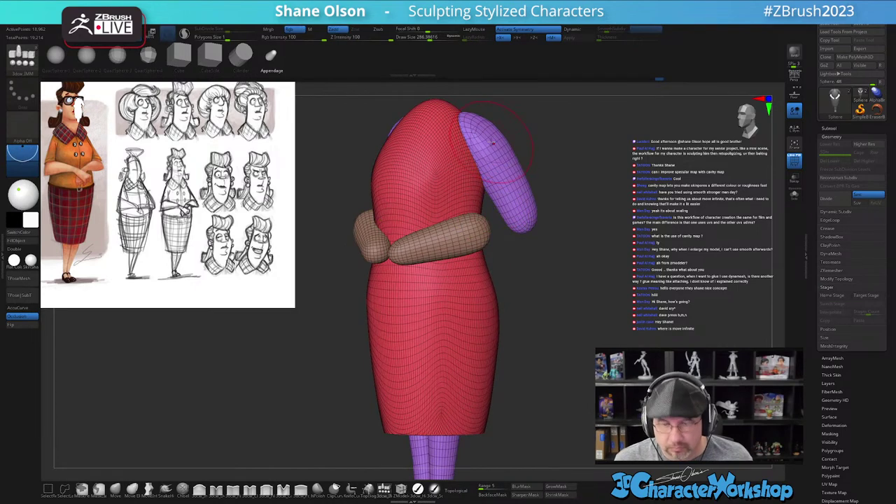
# - Try to adjust the upper arms at the shoulders with the gizmo, and undo the change
pyautogui.press('w')
pyautogui.keyDown('ctrl'); pyautogui.click(471, 128); pyautogui.keyUp('ctrl')
pyautogui.moveTo(595, 166); pyautogui.dragTo(574, 201)
pyautogui.moveTo(522, 158); pyautogui.dragTo(513, 165)
pyautogui.hotkey('ctrl', 'z')
# - Isolate the polygroup shared by the upper arms and legs, assign the upper arms their own polygroup, and show the whole figure
pyautogui.keyDown('alt'); pyautogui.moveTo(616, 333); pyautogui.dragTo(546, 280); pyautogui.keyUp('alt')
pyautogui.moveTo(546, 280); pyautogui.dragTo(606, 278)
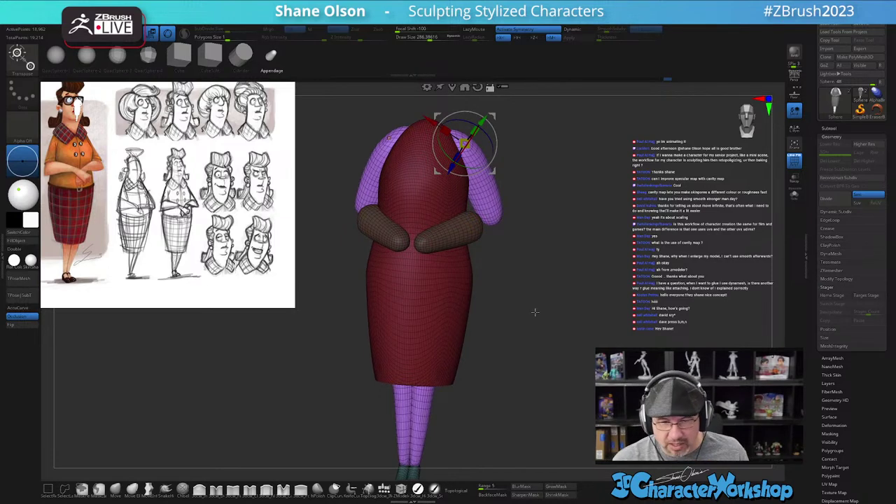
pyautogui.moveTo(534, 310); pyautogui.dragTo(541, 319)
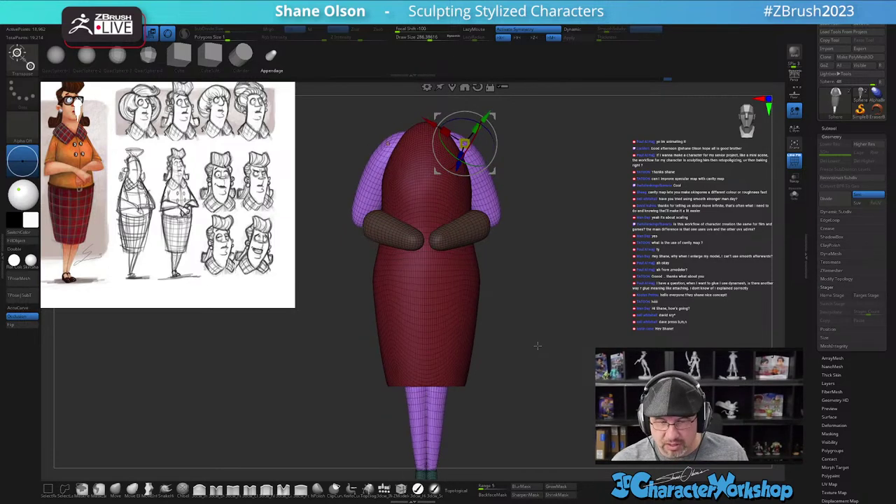
pyautogui.press('q')
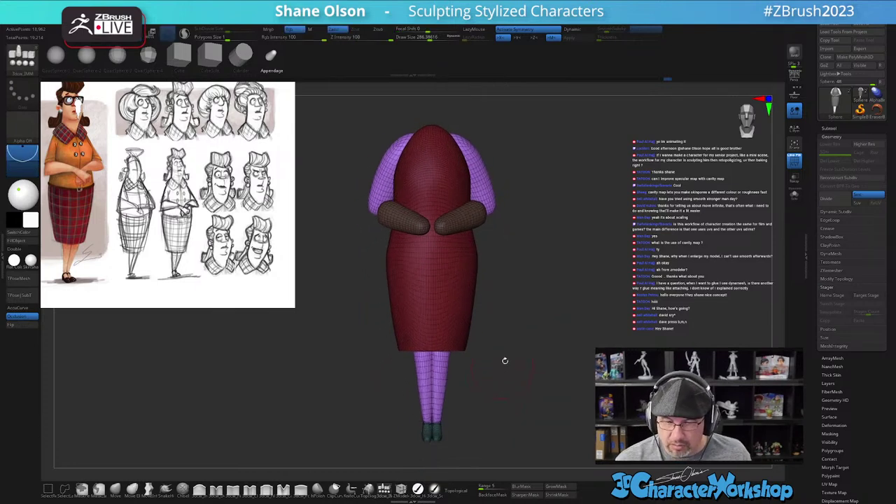
pyautogui.keyDown('ctrl'); pyautogui.keyDown('shift'); pyautogui.click(485, 242); pyautogui.keyUp('shift'); pyautogui.keyUp('ctrl')
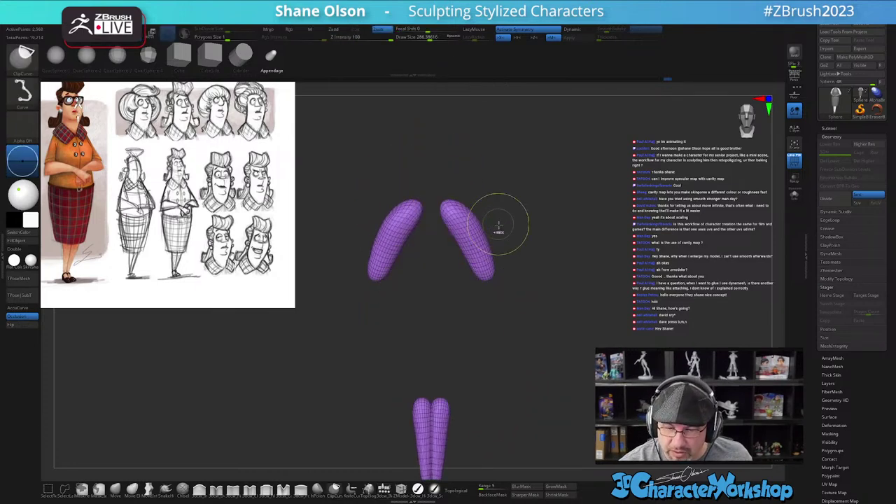
pyautogui.keyDown('alt'); pyautogui.moveTo(512, 268); pyautogui.dragTo(527, 248); pyautogui.keyUp('alt')
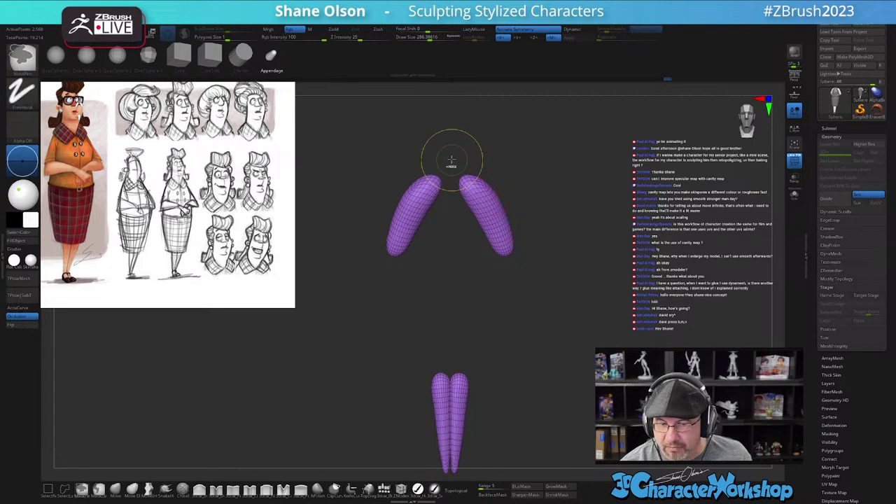
pyautogui.moveTo(450, 153)
pyautogui.keyDown('ctrl'); pyautogui.keyDown('shift'); pyautogui.mouseDown()
pyautogui.moveTo(539, 290)
pyautogui.moveTo(543, 277)
pyautogui.mouseUp(); pyautogui.keyUp('shift'); pyautogui.keyUp('ctrl')
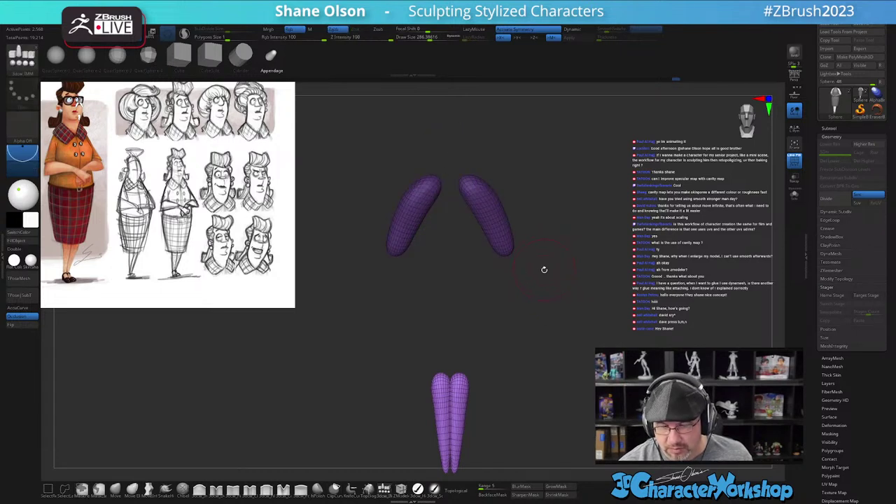
pyautogui.hotkey('ctrl', 'w')
pyautogui.keyDown('ctrl'); pyautogui.keyDown('shift'); pyautogui.click(569, 305); pyautogui.keyUp('shift'); pyautogui.keyUp('ctrl')
pyautogui.moveTo(578, 316)
pyautogui.mouseDown()
pyautogui.moveTo(562, 327)
pyautogui.moveTo(559, 310)
pyautogui.mouseUp()
# - Mask everything except the upper arms, place the gizmo at the shoulder, and adjust the upper arms from the side and front
pyautogui.press('w')
pyautogui.keyDown('ctrl'); pyautogui.click(520, 244); pyautogui.keyUp('ctrl')
pyautogui.moveTo(527, 158); pyautogui.dragTo(587, 159)
pyautogui.keyDown('alt'); pyautogui.click(506, 176); pyautogui.keyUp('alt')
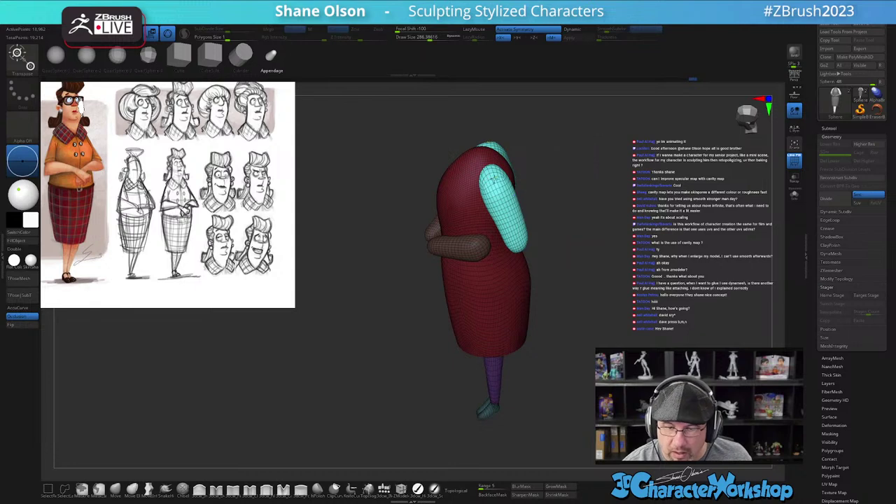
pyautogui.keyDown('alt'); pyautogui.click(493, 184); pyautogui.keyUp('alt')
pyautogui.moveTo(520, 159)
pyautogui.mouseDown()
pyautogui.moveTo(521, 168)
pyautogui.moveTo(519, 161)
pyautogui.mouseUp()
pyautogui.moveTo(559, 184); pyautogui.dragTo(594, 219)
pyautogui.moveTo(520, 160); pyautogui.dragTo(517, 161)
pyautogui.moveTo(598, 329)
pyautogui.mouseDown()
pyautogui.moveTo(560, 331)
pyautogui.moveTo(599, 329)
pyautogui.moveTo(595, 320)
pyautogui.moveTo(595, 338)
pyautogui.mouseUp()
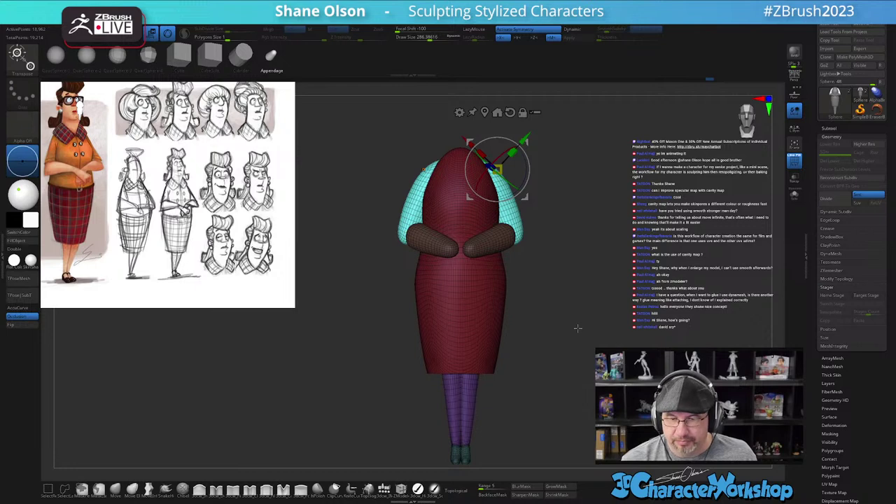
# - Hide the polygroup wireframe, mask everything except the forearms, and return to draw mode
pyautogui.press('q')
pyautogui.moveTo(582, 336)
pyautogui.mouseDown()
pyautogui.moveTo(565, 336)
pyautogui.moveTo(578, 331)
pyautogui.moveTo(542, 301)
pyautogui.moveTo(514, 296)
pyautogui.moveTo(523, 287)
pyautogui.mouseUp()
pyautogui.hotkey('shift', 'f')
pyautogui.press('w')
pyautogui.keyDown('ctrl'); pyautogui.click(466, 302); pyautogui.keyUp('ctrl')
pyautogui.press('q')
# - Set the Move brush's draw size to about 351 and reshape the elbow ends of the forearms from the side
pyautogui.moveTo(537, 328)
pyautogui.mouseDown()
pyautogui.moveTo(530, 309)
pyautogui.moveTo(497, 294)
pyautogui.moveTo(503, 302)
pyautogui.mouseUp()
pyautogui.press('s')
pyautogui.hotkey('ctrl', 'z')
pyautogui.moveTo(538, 264)
pyautogui.mouseDown()
pyautogui.moveTo(536, 257)
pyautogui.moveTo(531, 273)
pyautogui.mouseUp()
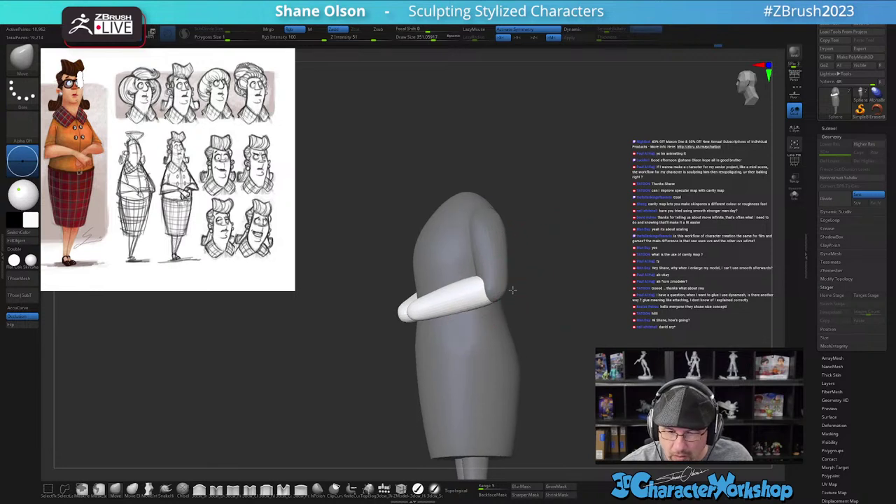
pyautogui.moveTo(519, 287); pyautogui.dragTo(568, 289)
# - Set the draw size to about 311 and reshape the wrist ends of the forearms from the front and above
pyautogui.press('s')
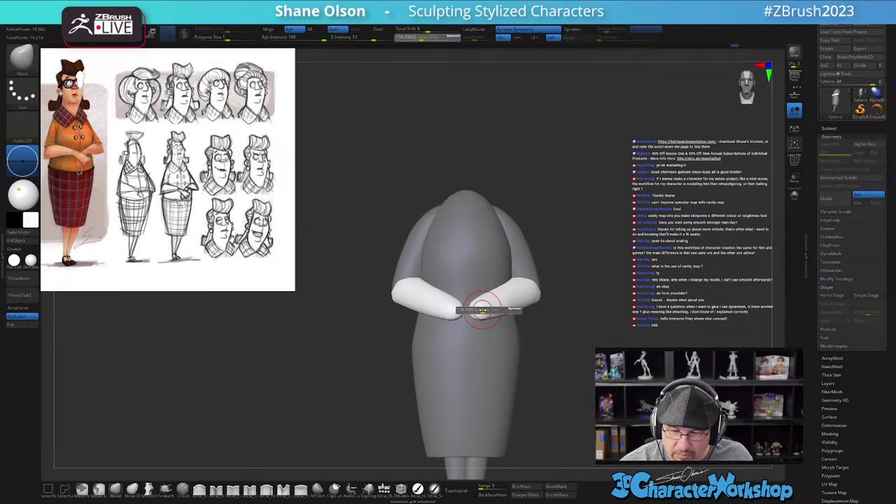
pyautogui.moveTo(491, 311); pyautogui.dragTo(492, 312)
pyautogui.moveTo(492, 308); pyautogui.dragTo(493, 333, button='right')
pyautogui.keyDown('shift'); pyautogui.moveTo(493, 287); pyautogui.dragTo(507, 259); pyautogui.keyUp('shift')
pyautogui.moveTo(498, 324); pyautogui.dragTo(478, 303, button='right')
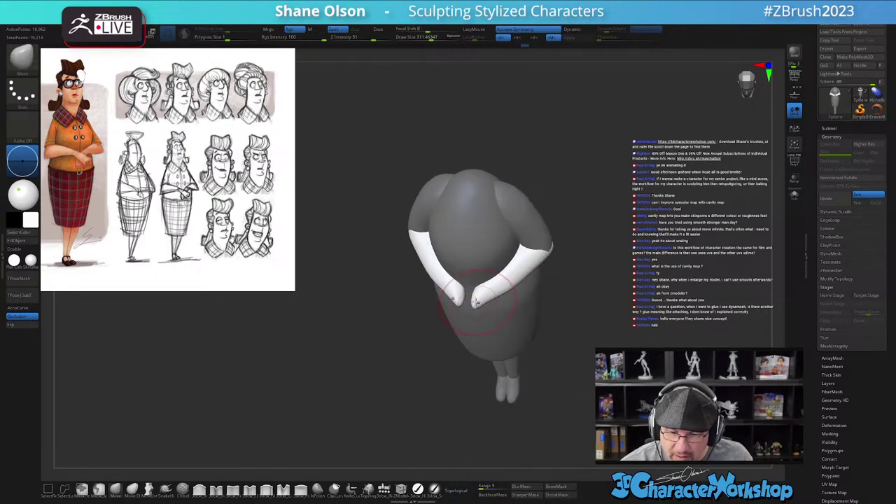
pyautogui.moveTo(489, 349)
pyautogui.mouseDown(button='right')
pyautogui.moveTo(552, 298)
pyautogui.moveTo(536, 314)
pyautogui.moveTo(544, 314)
pyautogui.moveTo(542, 299)
pyautogui.moveTo(510, 260)
pyautogui.moveTo(495, 294)
pyautogui.mouseUp(button='right')
pyautogui.keyDown('shift'); pyautogui.moveTo(496, 293); pyautogui.dragTo(489, 303); pyautogui.keyUp('shift')
# - Refine the forearms' taper toward the wrists and smooth their outline from the front
pyautogui.moveTo(536, 316)
pyautogui.mouseDown(button='right')
pyautogui.moveTo(560, 313)
pyautogui.moveTo(562, 357)
pyautogui.mouseUp(button='right')
pyautogui.moveTo(496, 330); pyautogui.dragTo(493, 324)
pyautogui.moveTo(515, 352); pyautogui.dragTo(521, 337, button='right')
pyautogui.keyDown('shift'); pyautogui.moveTo(524, 305); pyautogui.dragTo(548, 307); pyautogui.keyUp('shift')
pyautogui.moveTo(549, 306)
pyautogui.keyDown('shift'); pyautogui.mouseDown(button='right')
pyautogui.moveTo(553, 287)
pyautogui.moveTo(576, 326)
pyautogui.moveTo(562, 290)
pyautogui.moveTo(588, 286)
pyautogui.mouseUp(button='right'); pyautogui.keyUp('shift')
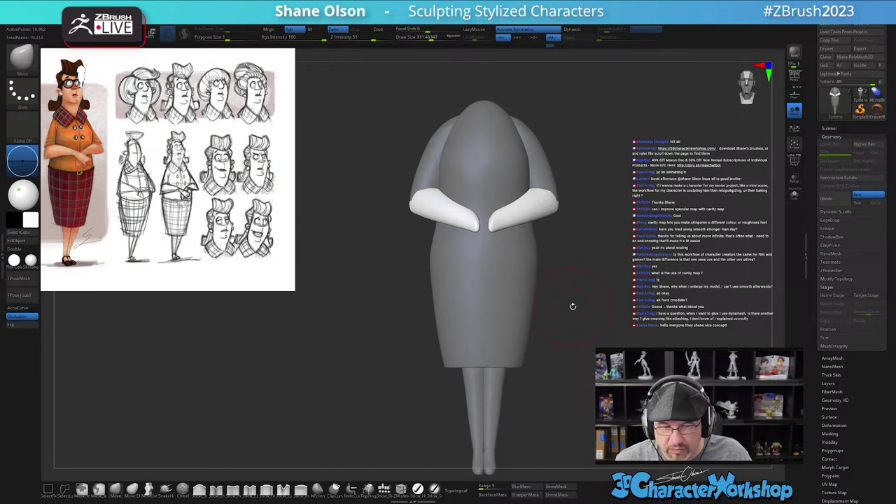
# - Place the gizmo at the wrist end and adjust how the forearms sit against the torso
pyautogui.moveTo(608, 256)
pyautogui.mouseDown(button='right')
pyautogui.moveTo(595, 256)
pyautogui.moveTo(622, 260)
pyautogui.moveTo(631, 231)
pyautogui.moveTo(612, 206)
pyautogui.mouseUp(button='right')
pyautogui.press('w')
pyautogui.moveTo(492, 229); pyautogui.dragTo(476, 230, button='right')
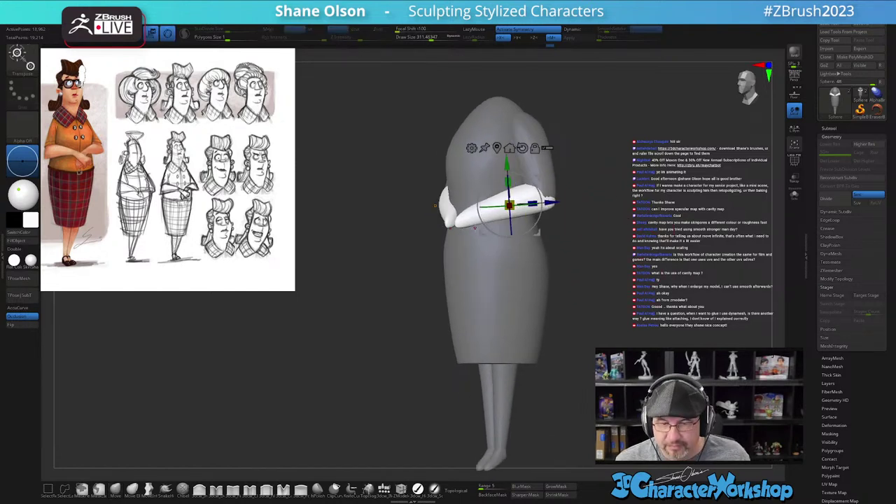
pyautogui.keyDown('alt'); pyautogui.click(461, 222); pyautogui.keyUp('alt')
pyautogui.moveTo(493, 202); pyautogui.dragTo(500, 208)
pyautogui.keyDown('alt'); pyautogui.moveTo(633, 201); pyautogui.dragTo(608, 224); pyautogui.keyUp('alt')
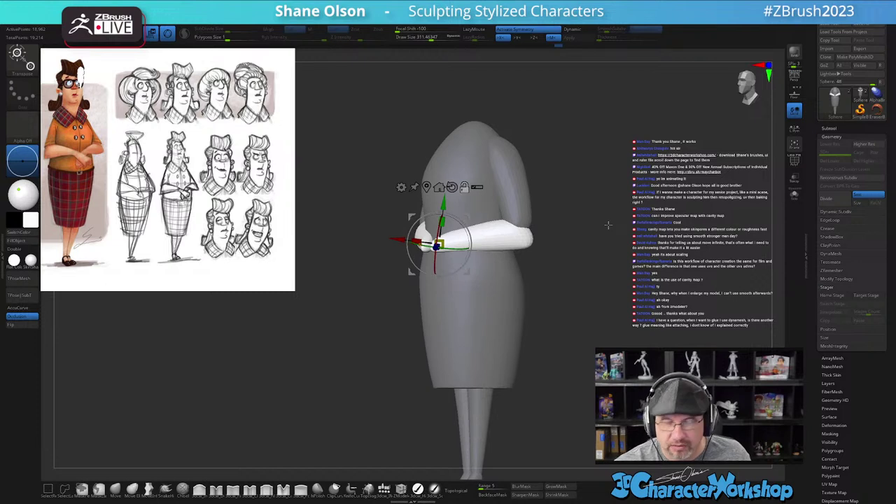
# - Invert the mask to protect the forearms, reshape the upper arms' lower ends to meet the elbows, and clear the mask
pyautogui.moveTo(574, 307)
pyautogui.keyDown('alt'); pyautogui.mouseDown()
pyautogui.moveTo(560, 317)
pyautogui.moveTo(511, 280)
pyautogui.mouseUp(); pyautogui.keyUp('alt')
pyautogui.press('q')
pyautogui.keyDown('ctrl'); pyautogui.click(572, 334); pyautogui.keyUp('ctrl')
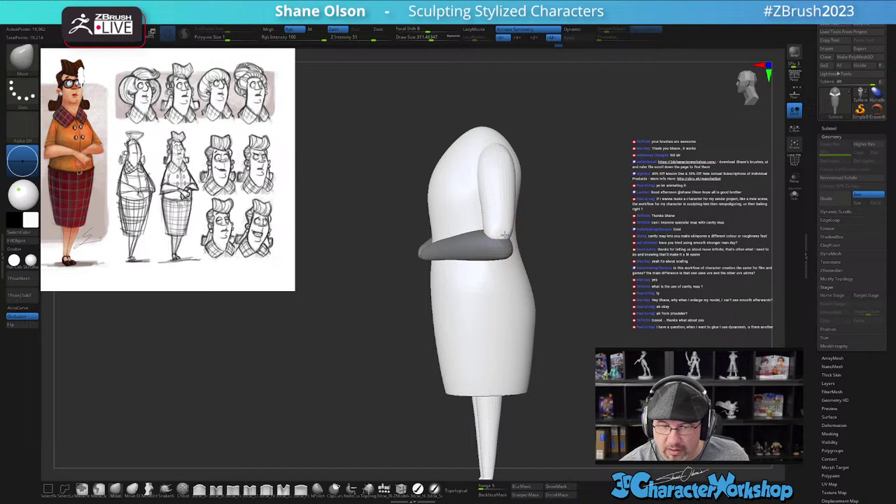
pyautogui.moveTo(506, 247)
pyautogui.mouseDown()
pyautogui.moveTo(474, 231)
pyautogui.moveTo(519, 248)
pyautogui.mouseUp()
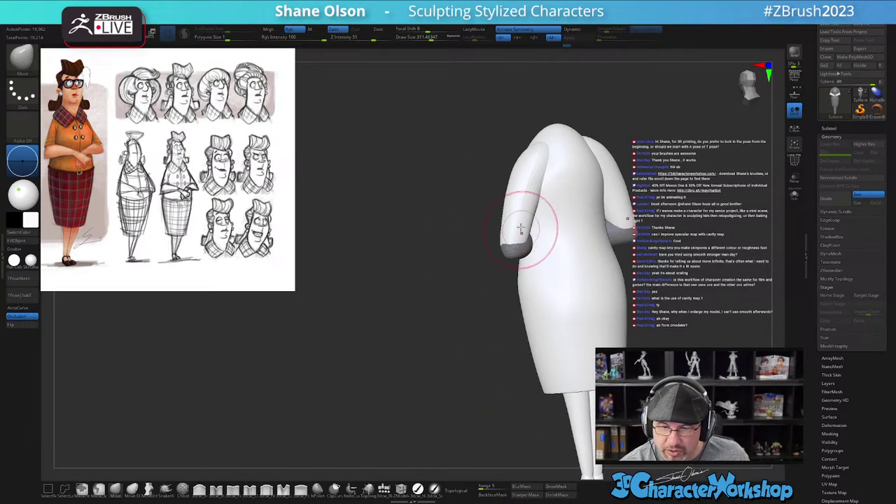
pyautogui.moveTo(519, 210)
pyautogui.mouseDown()
pyautogui.moveTo(546, 203)
pyautogui.moveTo(606, 236)
pyautogui.mouseUp()
pyautogui.keyDown('ctrl'); pyautogui.click(605, 236); pyautogui.keyUp('ctrl')
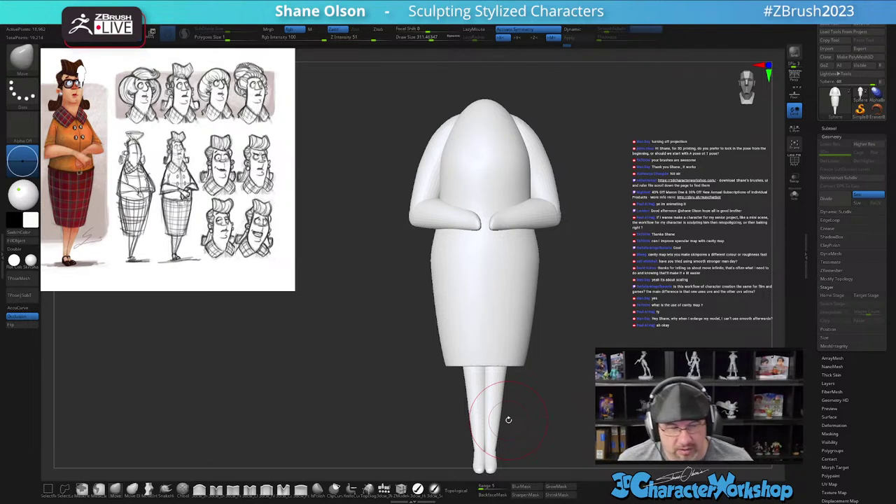
# - Enlarge the Move brush to about 445 and, with Topological on, reshape the upper arms from the front and back
pyautogui.moveTo(506, 420); pyautogui.dragTo(578, 333)
pyautogui.keyDown('alt'); pyautogui.moveTo(581, 276); pyautogui.dragTo(571, 329); pyautogui.keyUp('alt')
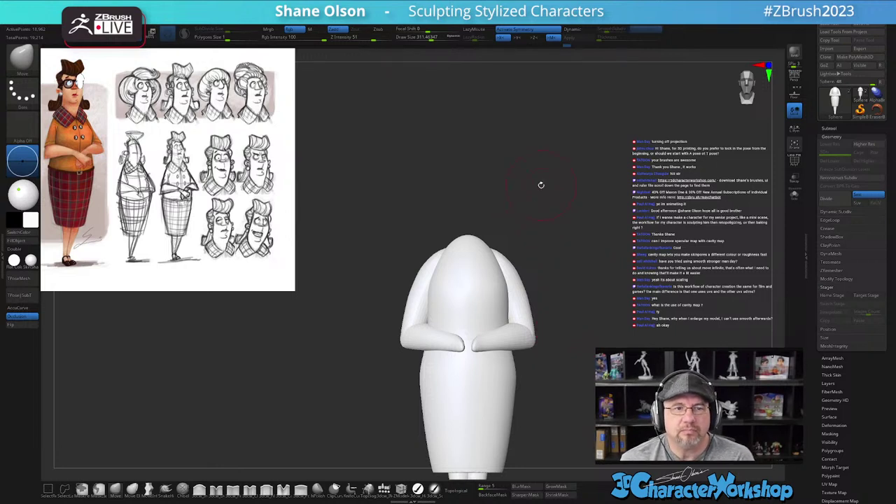
pyautogui.moveTo(558, 274)
pyautogui.keyDown('shift'); pyautogui.mouseDown()
pyautogui.moveTo(539, 263)
pyautogui.moveTo(574, 250)
pyautogui.moveTo(524, 332)
pyautogui.moveTo(526, 310)
pyautogui.mouseUp(); pyautogui.keyUp('shift')
pyautogui.press('s')
pyautogui.moveTo(480, 285); pyautogui.dragTo(491, 288)
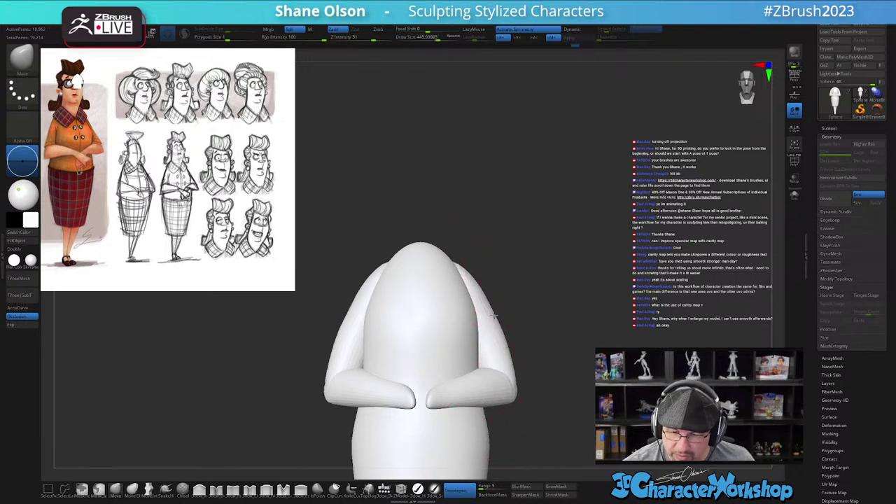
pyautogui.moveTo(507, 336); pyautogui.dragTo(502, 331)
pyautogui.moveTo(564, 317); pyautogui.dragTo(506, 312)
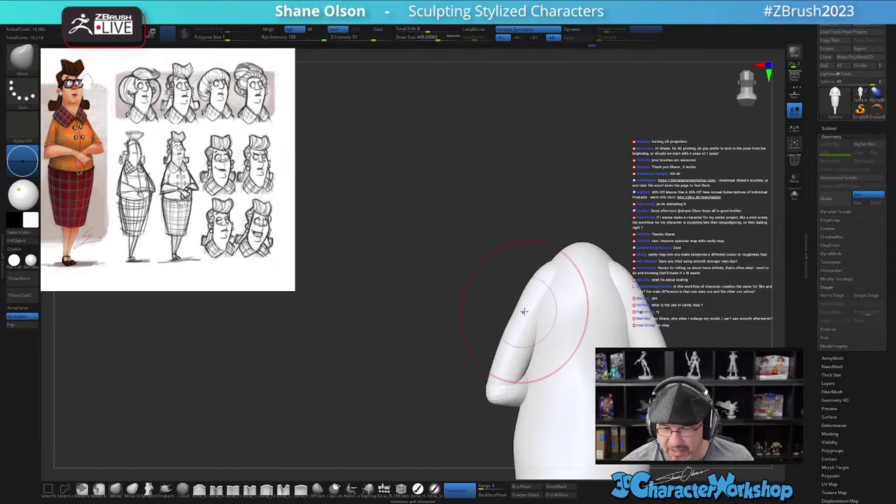
pyautogui.moveTo(490, 341)
pyautogui.mouseDown(button='right')
pyautogui.moveTo(556, 364)
pyautogui.moveTo(554, 354)
pyautogui.moveTo(578, 357)
pyautogui.moveTo(566, 230)
pyautogui.moveTo(542, 266)
pyautogui.moveTo(580, 273)
pyautogui.moveTo(542, 274)
pyautogui.moveTo(551, 264)
pyautogui.moveTo(539, 329)
pyautogui.moveTo(492, 358)
pyautogui.mouseUp(button='right')
# - Choose the QuadSphere-1 insert mesh, reduce the draw size, and add a mirrored pair of spheres at the wrists for the hands
pyautogui.click(384, 489)
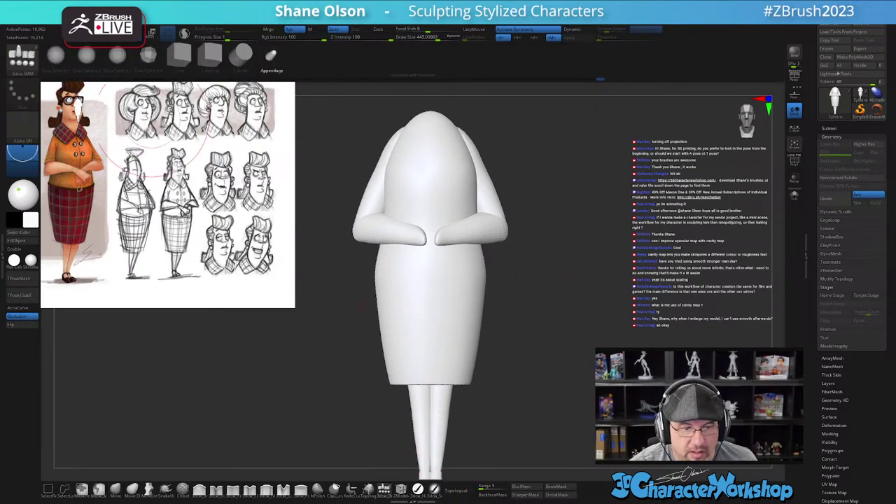
pyautogui.press('s')
pyautogui.moveTo(544, 322); pyautogui.dragTo(530, 323)
pyautogui.click(56, 55)
pyautogui.moveTo(517, 313)
pyautogui.mouseDown(button='right')
pyautogui.moveTo(532, 294)
pyautogui.moveTo(529, 309)
pyautogui.mouseUp(button='right')
pyautogui.moveTo(528, 310); pyautogui.dragTo(474, 316)
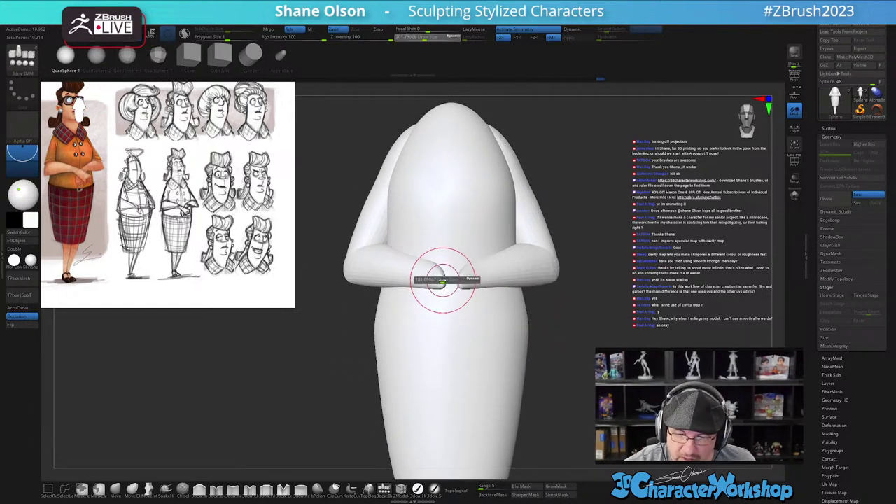
pyautogui.moveTo(438, 279); pyautogui.dragTo(444, 284)
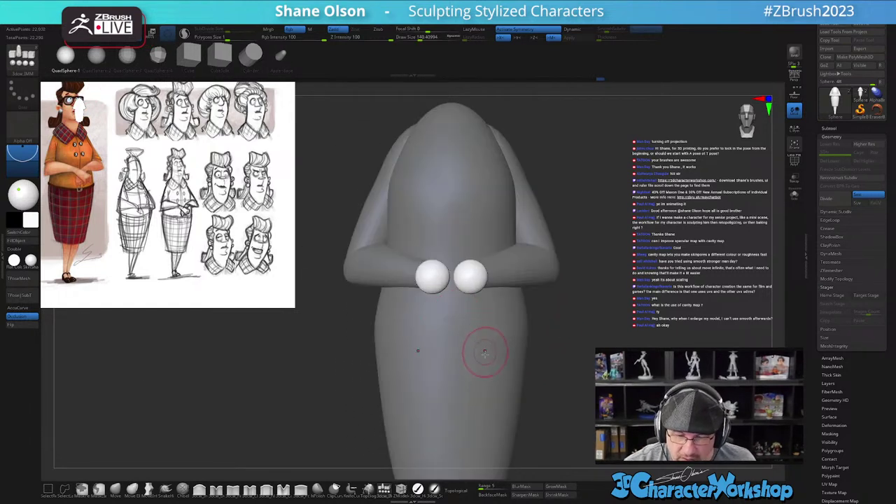
# - Position the mirrored hand spheres against the wrist ends with the gizmo
pyautogui.keyDown('alt'); pyautogui.moveTo(518, 373); pyautogui.dragTo(545, 375, button='right'); pyautogui.keyUp('alt')
pyautogui.press('w')
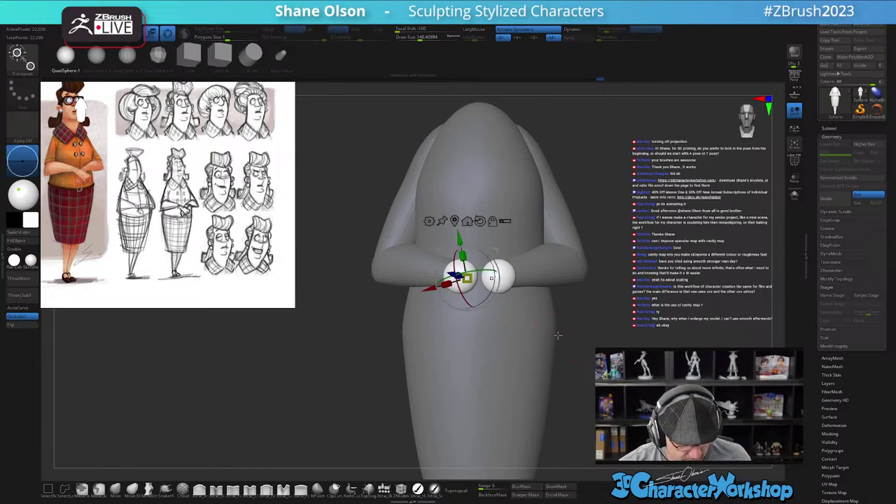
pyautogui.moveTo(496, 255); pyautogui.dragTo(468, 273)
pyautogui.moveTo(469, 276)
pyautogui.mouseDown(button='right')
pyautogui.moveTo(518, 279)
pyautogui.moveTo(470, 263)
pyautogui.mouseUp(button='right')
pyautogui.keyDown('alt'); pyautogui.moveTo(555, 320); pyautogui.dragTo(527, 283, button='right'); pyautogui.keyUp('alt')
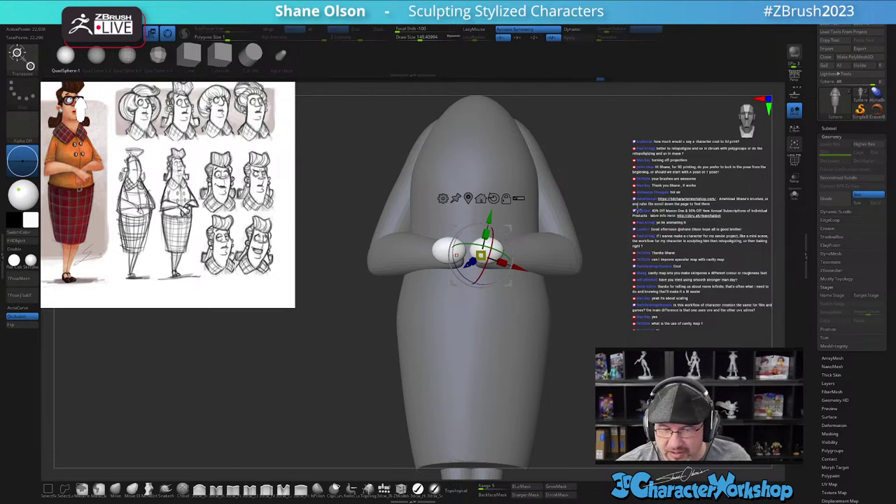
pyautogui.moveTo(590, 352); pyautogui.dragTo(465, 427)
pyautogui.moveTo(471, 340); pyautogui.dragTo(471, 380)
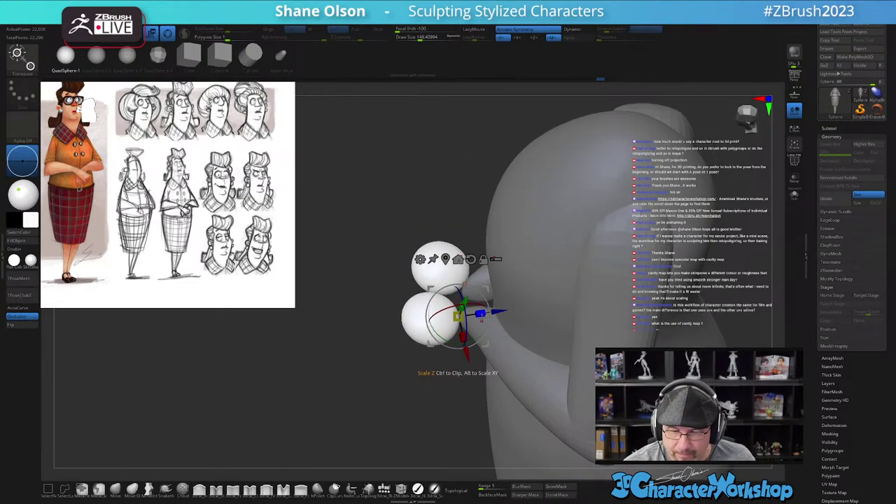
# - Scale the hand spheres along one axis and, with local symmetry on, rotate them about 12 degrees toward the forearms
pyautogui.moveTo(481, 315)
pyautogui.mouseDown()
pyautogui.moveTo(471, 315)
pyautogui.moveTo(483, 322)
pyautogui.mouseUp()
pyautogui.click(794, 127)
pyautogui.moveTo(483, 329); pyautogui.dragTo(478, 337)
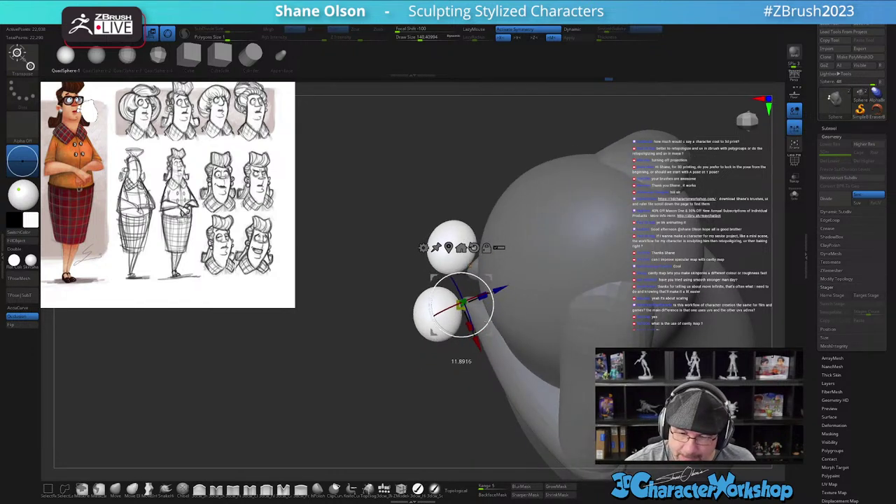
pyautogui.moveTo(500, 289); pyautogui.dragTo(523, 280)
# - Rotate the hands about 26 degrees and adjust their fit against the wrists from several angles
pyautogui.moveTo(496, 410); pyautogui.dragTo(505, 361, button='right')
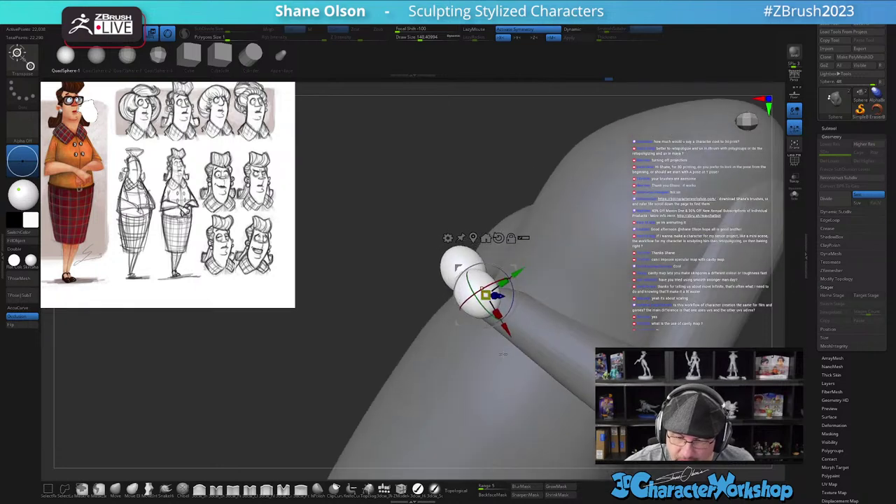
pyautogui.moveTo(503, 362); pyautogui.dragTo(532, 314)
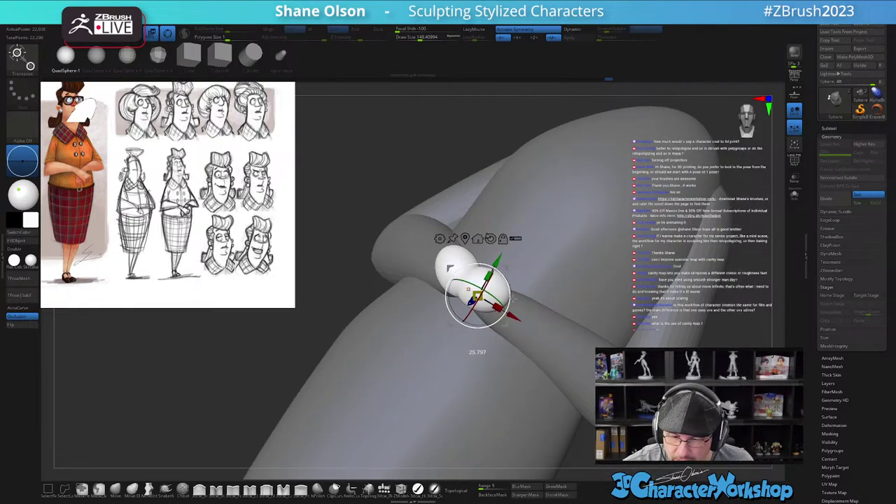
pyautogui.moveTo(558, 258); pyautogui.dragTo(530, 296)
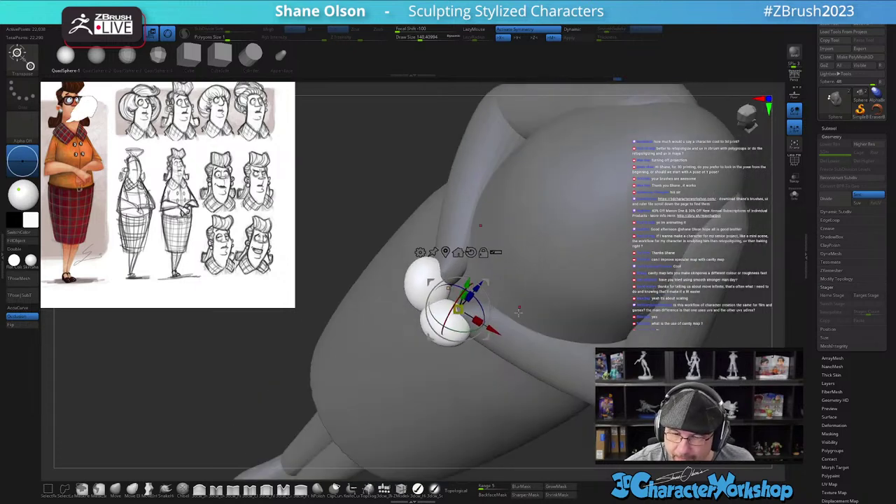
pyautogui.moveTo(488, 337); pyautogui.dragTo(495, 347)
pyautogui.moveTo(512, 346)
pyautogui.mouseDown(button='right')
pyautogui.moveTo(529, 386)
pyautogui.moveTo(534, 361)
pyautogui.mouseUp(button='right')
# - Begin shaping the hand spheres with the Move brush so they extend outward from the wrists
pyautogui.press('q')
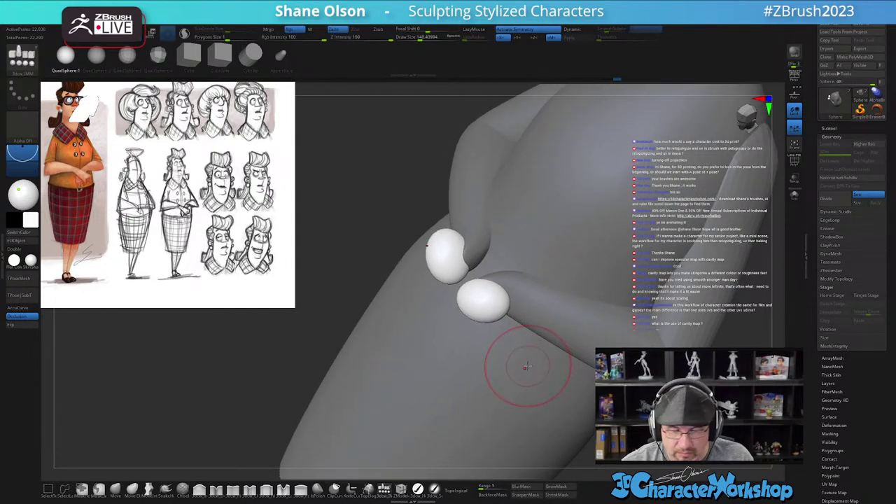
pyautogui.click(116, 491)
pyautogui.moveTo(495, 308)
pyautogui.mouseDown(button='right')
pyautogui.moveTo(494, 355)
pyautogui.moveTo(493, 346)
pyautogui.mouseUp(button='right')
pyautogui.moveTo(492, 348)
pyautogui.mouseDown()
pyautogui.moveTo(516, 310)
pyautogui.moveTo(489, 281)
pyautogui.moveTo(497, 268)
pyautogui.mouseUp()
pyautogui.moveTo(456, 296)
pyautogui.mouseDown()
pyautogui.moveTo(440, 297)
pyautogui.moveTo(465, 324)
pyautogui.mouseUp()
pyautogui.moveTo(470, 312); pyautogui.dragTo(501, 289, button='right')
pyautogui.moveTo(508, 319); pyautogui.dragTo(506, 290, button='right')
# - Enlarge the Move brush to about 268 and stretch the spheres into elongated hands angled down from the forearms
pyautogui.press('s')
pyautogui.moveTo(505, 319); pyautogui.dragTo(504, 313)
pyautogui.moveTo(504, 317); pyautogui.dragTo(507, 279, button='right')
pyautogui.moveTo(502, 324)
pyautogui.mouseDown()
pyautogui.moveTo(548, 319)
pyautogui.moveTo(532, 328)
pyautogui.moveTo(538, 337)
pyautogui.moveTo(564, 322)
pyautogui.moveTo(550, 347)
pyautogui.moveTo(521, 311)
pyautogui.mouseUp()
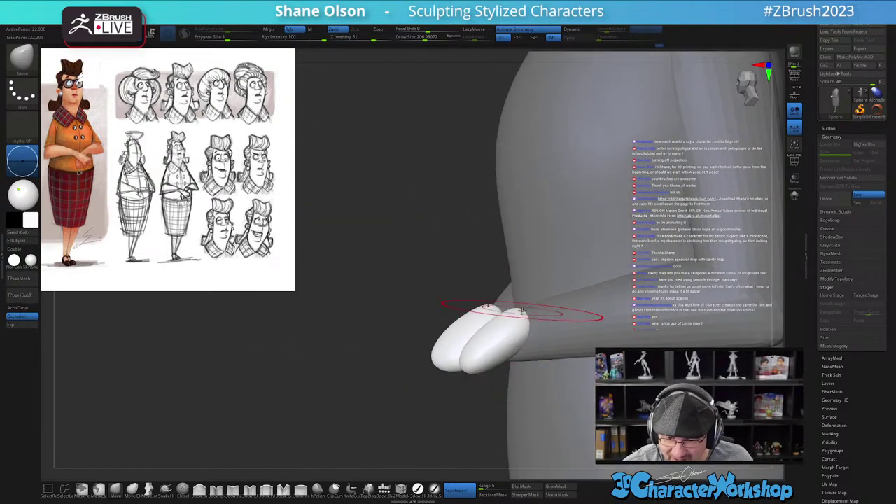
pyautogui.moveTo(483, 373); pyautogui.dragTo(521, 360)
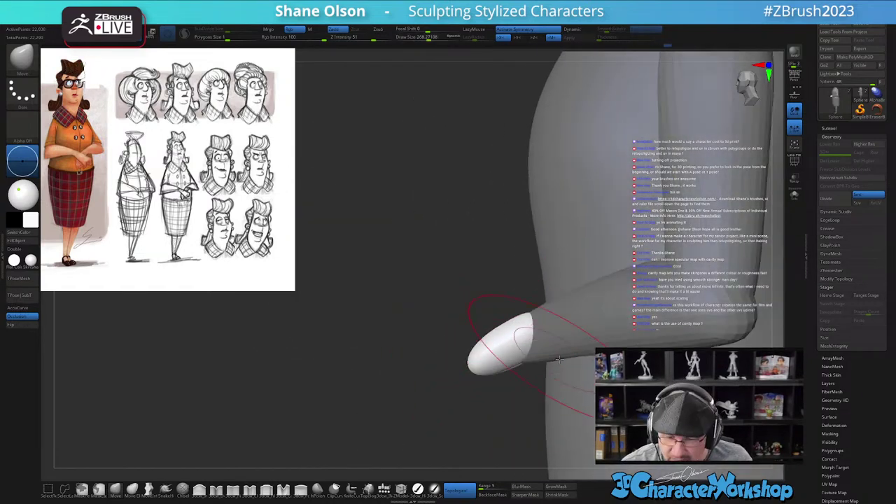
# - Adjust the hands at the forearm ends with the gizmo, then reduce the Move brush's draw size to about 101
pyautogui.press('w')
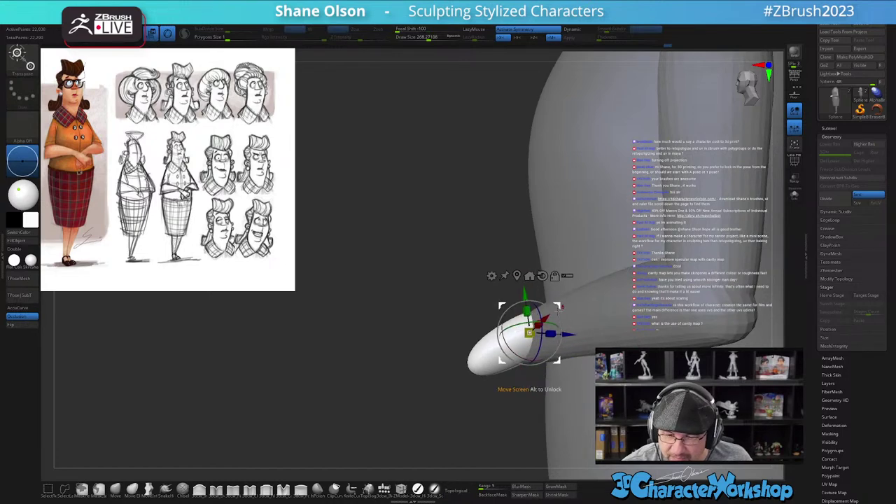
pyautogui.moveTo(562, 394)
pyautogui.mouseDown()
pyautogui.moveTo(587, 386)
pyautogui.moveTo(564, 375)
pyautogui.mouseUp()
pyautogui.press('q')
pyautogui.moveTo(564, 374); pyautogui.dragTo(542, 368, button='right')
pyautogui.press('s')
pyautogui.moveTo(542, 368); pyautogui.dragTo(537, 368)
pyautogui.keyDown('ctrl'); pyautogui.click(425, 418); pyautogui.keyUp('ctrl')
pyautogui.press('s')
pyautogui.moveTo(552, 341); pyautogui.dragTo(571, 350, button='right')
# - Shape the hands into flat mittens with squared-off fingertips from the front, then smooth their surfaces
pyautogui.keyDown('ctrl'); pyautogui.moveTo(533, 373); pyautogui.dragTo(520, 374); pyautogui.keyUp('ctrl')
pyautogui.keyDown('shift'); pyautogui.moveTo(550, 366); pyautogui.dragTo(561, 355, button='right'); pyautogui.keyUp('shift')
pyautogui.keyDown('alt'); pyautogui.moveTo(560, 355); pyautogui.dragTo(544, 302); pyautogui.keyUp('alt')
pyautogui.keyDown('alt'); pyautogui.click(557, 348); pyautogui.keyUp('alt')
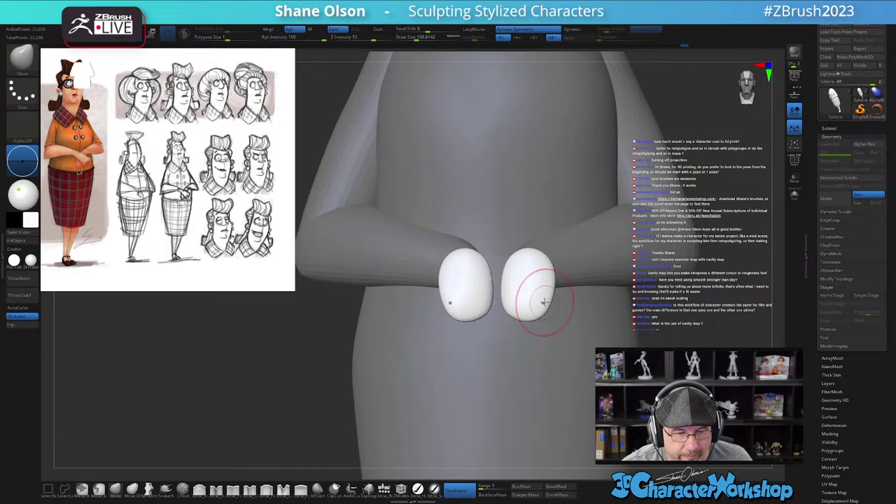
pyautogui.press('s')
pyautogui.moveTo(477, 263)
pyautogui.mouseDown()
pyautogui.moveTo(488, 262)
pyautogui.moveTo(447, 275)
pyautogui.mouseUp()
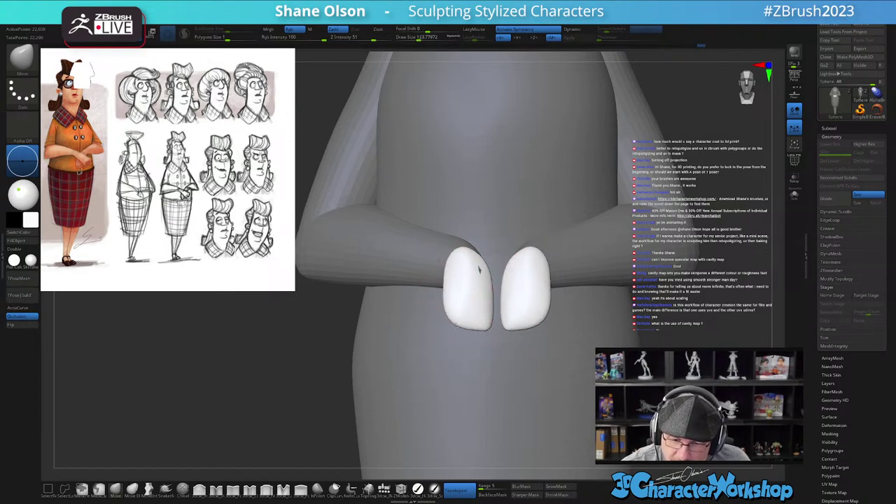
pyautogui.moveTo(454, 321); pyautogui.dragTo(453, 304)
pyautogui.moveTo(488, 272)
pyautogui.mouseDown(button='right')
pyautogui.moveTo(526, 302)
pyautogui.moveTo(468, 300)
pyautogui.moveTo(455, 312)
pyautogui.mouseUp(button='right')
pyautogui.moveTo(524, 317); pyautogui.dragTo(495, 306, button='right')
pyautogui.moveTo(483, 248); pyautogui.dragTo(494, 261, button='right')
pyautogui.keyDown('shift'); pyautogui.moveTo(494, 266); pyautogui.dragTo(490, 250); pyautogui.keyUp('shift')
pyautogui.moveTo(493, 259); pyautogui.dragTo(496, 301, button='right')
# - Invert the mask to protect the hands, turn off local symmetry, and run Mirror And Weld
pyautogui.keyDown('ctrl'); pyautogui.click(456, 396); pyautogui.keyUp('ctrl')
pyautogui.moveTo(522, 267); pyautogui.dragTo(624, 307)
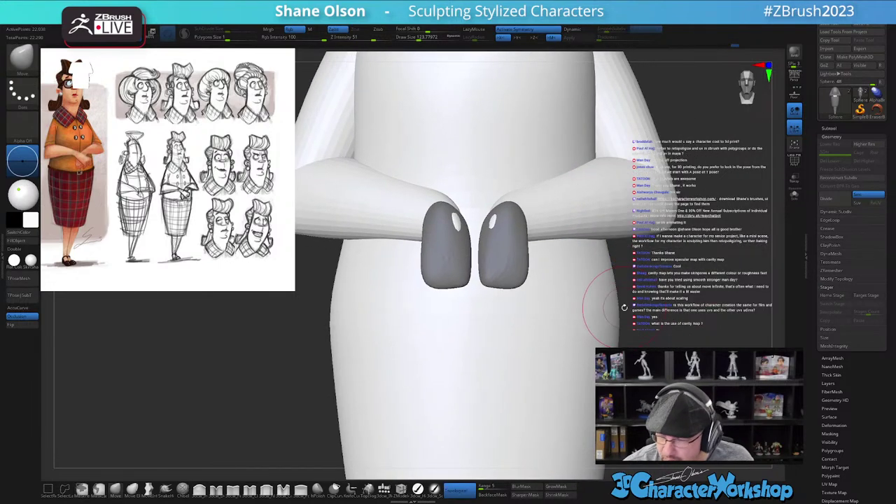
pyautogui.keyDown('ctrl'); pyautogui.moveTo(628, 307); pyautogui.dragTo(648, 273, button='right'); pyautogui.keyUp('ctrl')
pyautogui.click(793, 129)
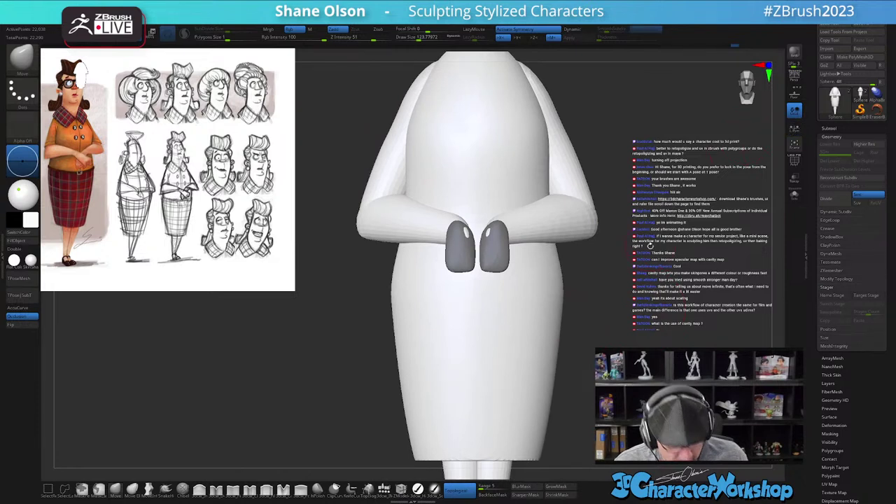
pyautogui.press('space')
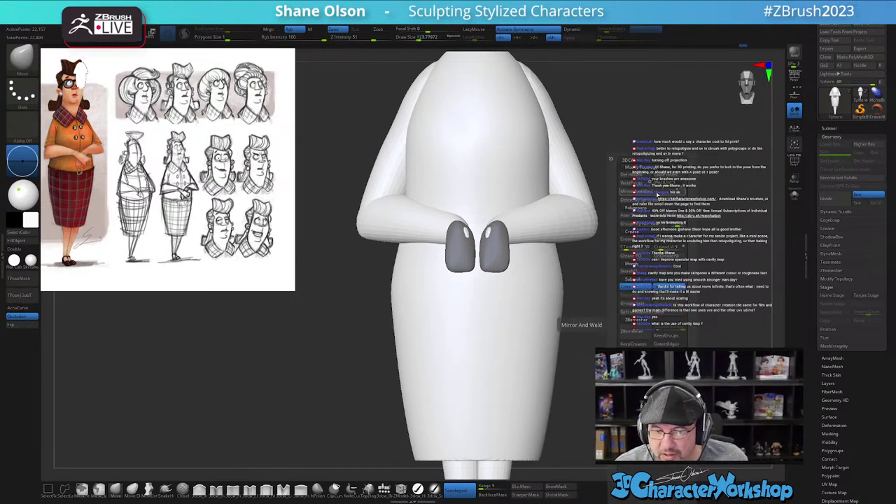
# - Invert the mask back, then clear it from the whole model
pyautogui.keyDown('ctrl'); pyautogui.click(672, 315); pyautogui.keyUp('ctrl')
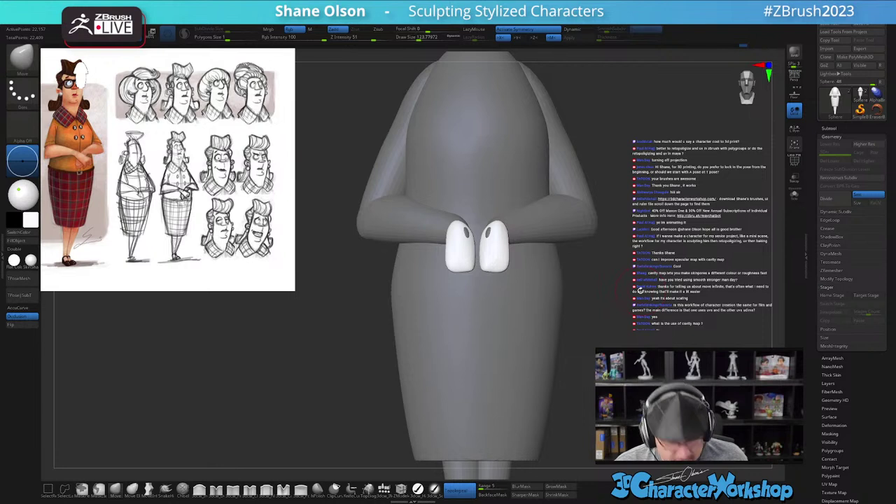
pyautogui.press('space')
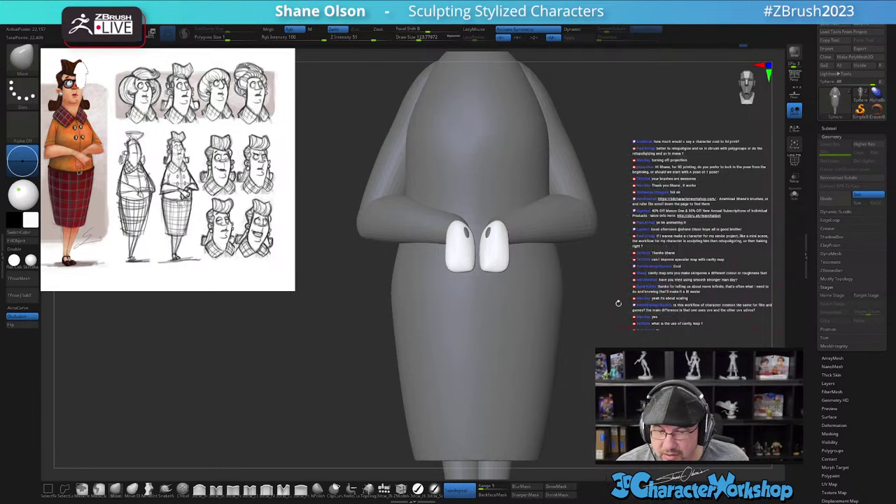
pyautogui.keyDown('alt'); pyautogui.moveTo(624, 288); pyautogui.dragTo(596, 193); pyautogui.keyUp('alt')
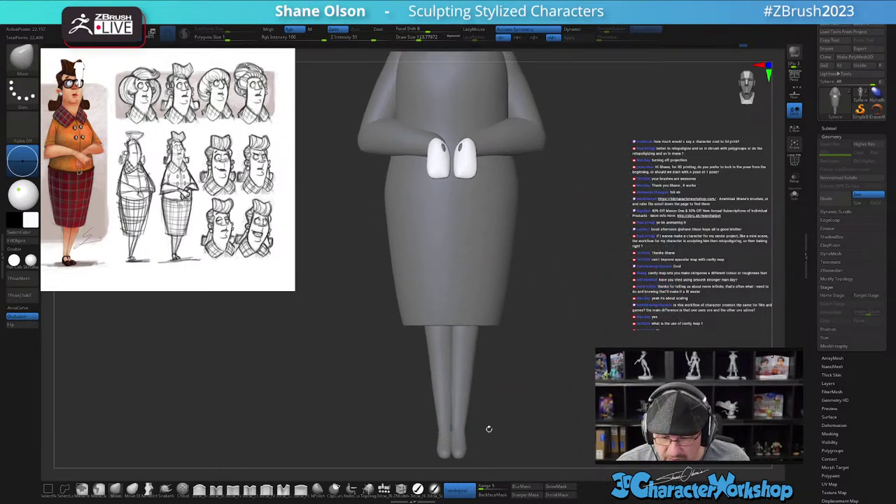
pyautogui.moveTo(586, 286)
pyautogui.keyDown('ctrl'); pyautogui.mouseDown()
pyautogui.moveTo(598, 280)
pyautogui.moveTo(602, 256)
pyautogui.moveTo(604, 286)
pyautogui.mouseUp(); pyautogui.keyUp('ctrl')
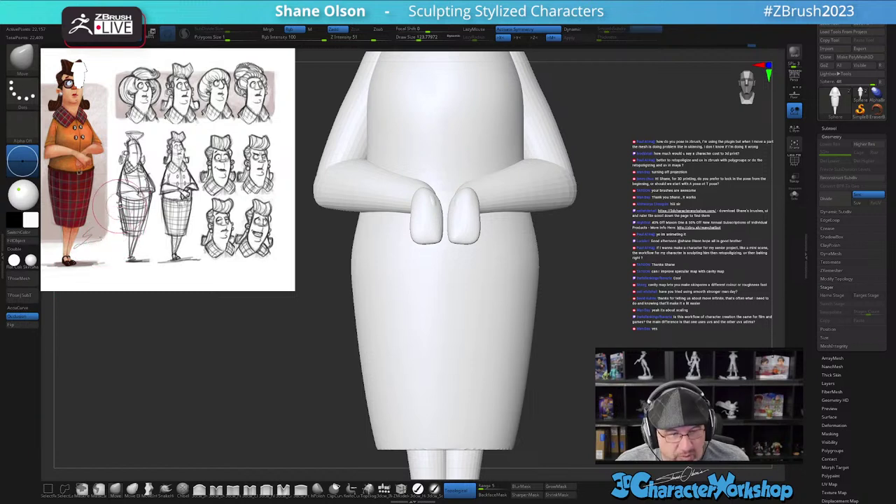
# - Move the Spotlight concept-art reference lower so the full figure and all sketches fit in view
pyautogui.press('z')
pyautogui.moveTo(172, 210); pyautogui.dragTo(165, 248)
pyautogui.press('z')
pyautogui.press('z')
pyautogui.press('z')
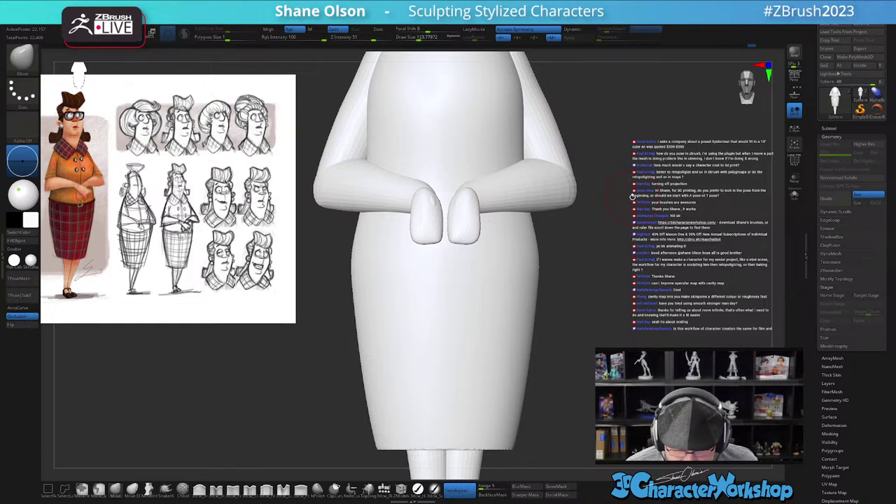
# - Compare the placement of the hands and forearms with the crossed-arm pose in the concept art
pyautogui.keyDown('alt'); pyautogui.moveTo(577, 367); pyautogui.dragTo(563, 374); pyautogui.keyUp('alt')
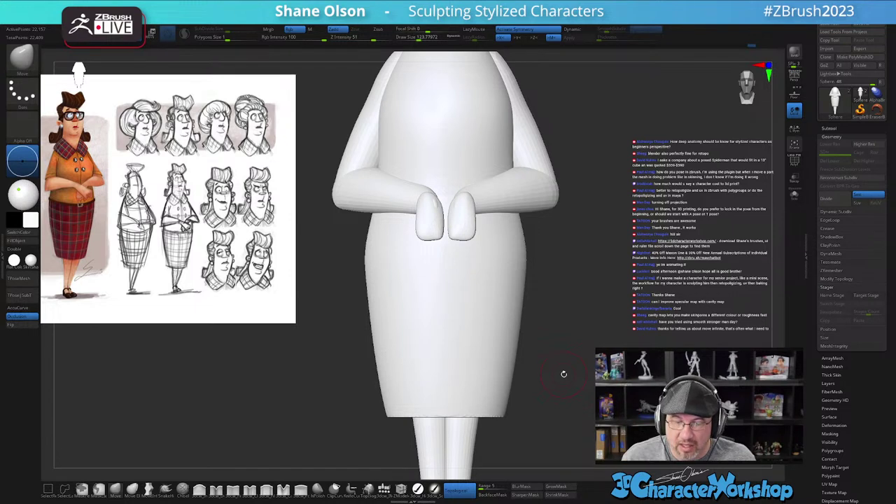
pyautogui.keyDown('alt'); pyautogui.moveTo(537, 300); pyautogui.dragTo(568, 327); pyautogui.keyUp('alt')
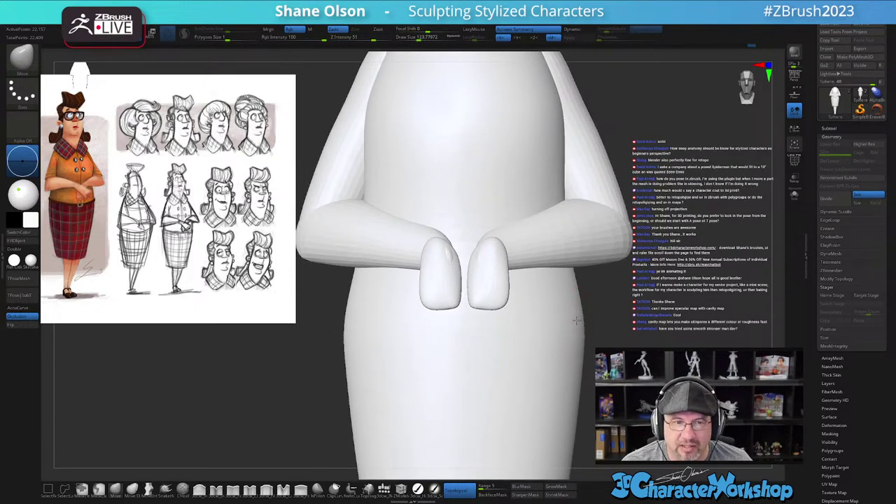
pyautogui.moveTo(574, 313); pyautogui.dragTo(570, 324, button='right')
pyautogui.moveTo(469, 304); pyautogui.dragTo(448, 275, button='right')
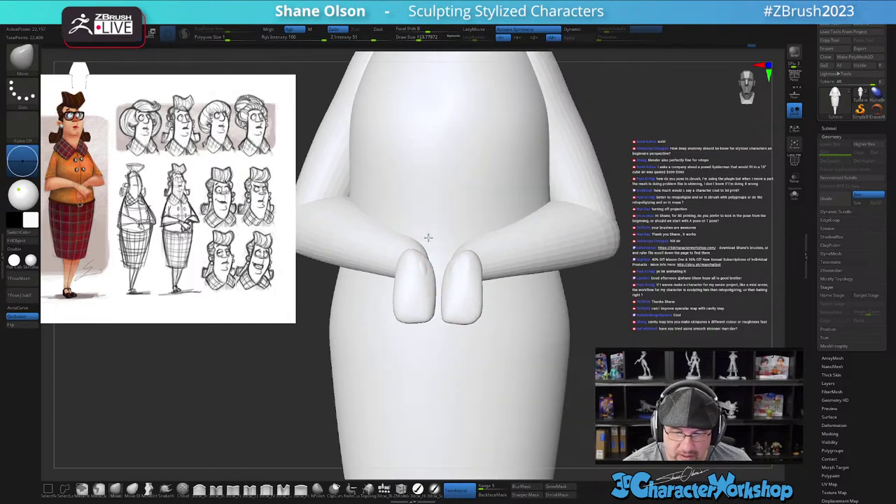
pyautogui.keyDown('alt'); pyautogui.moveTo(424, 238); pyautogui.dragTo(471, 246, button='right'); pyautogui.keyUp('alt')
pyautogui.press('s')
pyautogui.moveTo(459, 252); pyautogui.dragTo(466, 253)
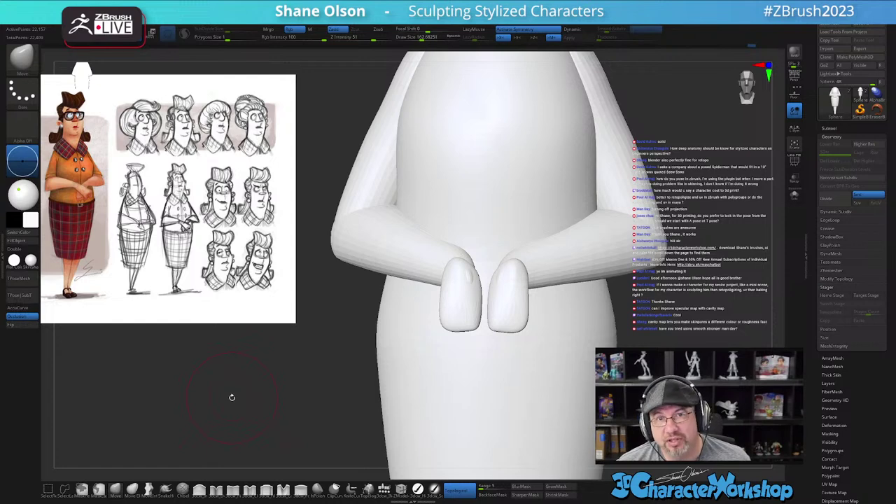
pyautogui.moveTo(500, 273)
pyautogui.mouseDown(button='right')
pyautogui.moveTo(486, 262)
pyautogui.moveTo(493, 242)
pyautogui.mouseUp(button='right')
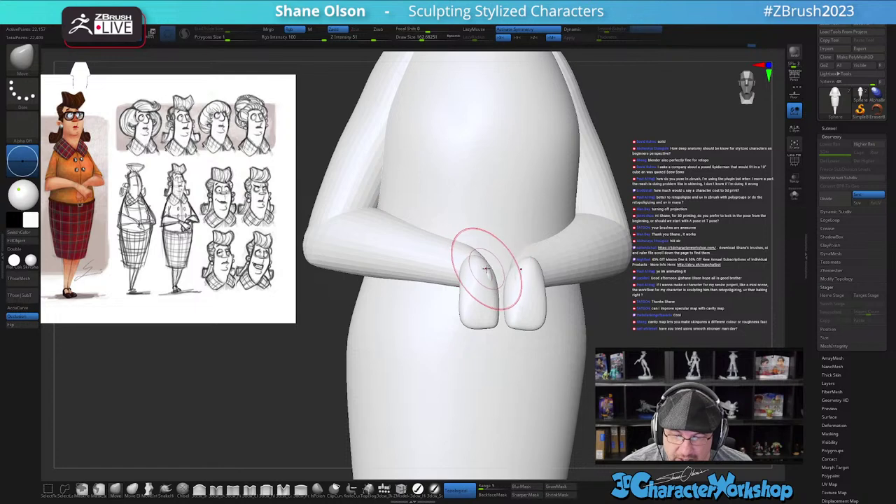
# - Mask everything except the forearms and set the Move brush's draw size to about 202
pyautogui.press('w')
pyautogui.keyDown('ctrl'); pyautogui.click(437, 250); pyautogui.keyUp('ctrl')
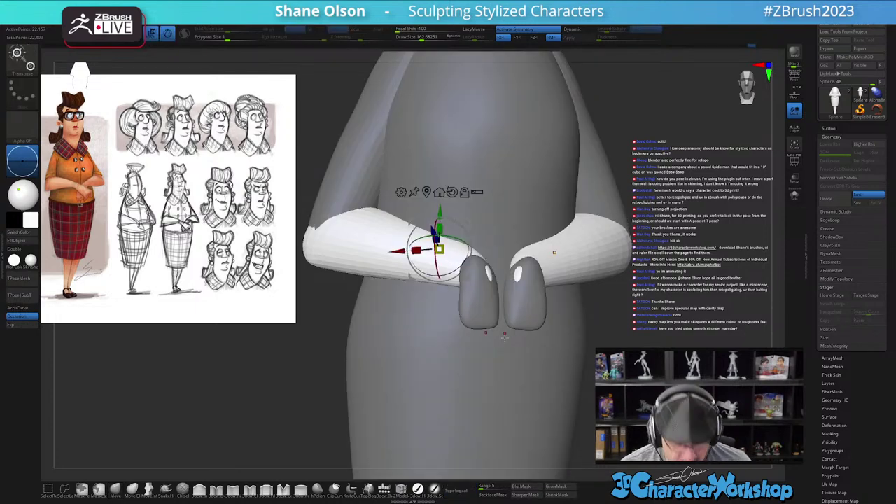
pyautogui.press('q')
pyautogui.moveTo(500, 311)
pyautogui.mouseDown(button='right')
pyautogui.moveTo(483, 269)
pyautogui.moveTo(494, 259)
pyautogui.moveTo(486, 294)
pyautogui.mouseUp(button='right')
pyautogui.press(']')
pyautogui.press(']')
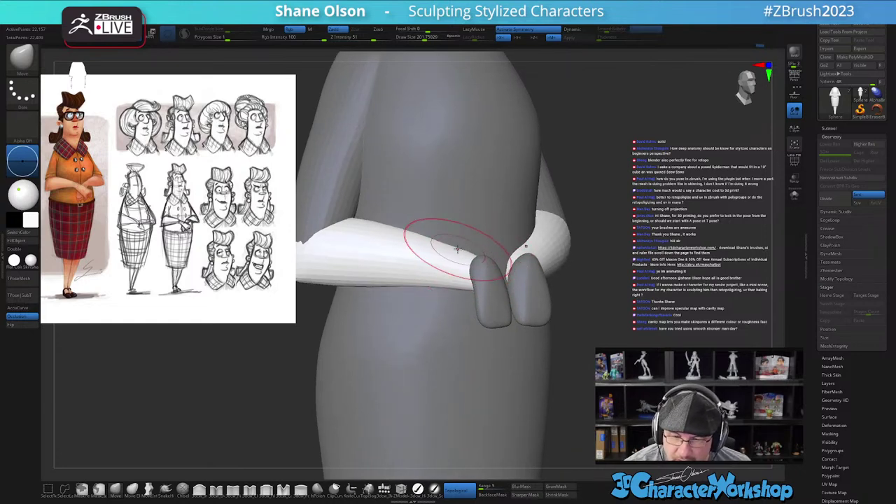
# - Taper the forearms toward the wrists with the Move brush enlarged to about 365, smooth them, and clear the mask
pyautogui.moveTo(527, 284)
pyautogui.mouseDown(button='right')
pyautogui.moveTo(481, 281)
pyautogui.moveTo(527, 267)
pyautogui.mouseUp(button='right')
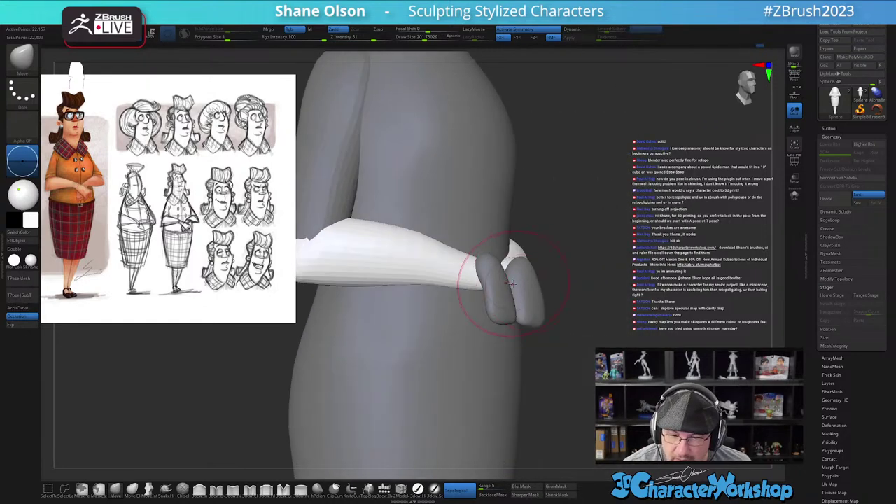
pyautogui.moveTo(423, 255); pyautogui.dragTo(425, 234)
pyautogui.moveTo(426, 230); pyautogui.dragTo(410, 234, button='right')
pyautogui.press('s')
pyautogui.moveTo(408, 235); pyautogui.dragTo(410, 234)
pyautogui.press('s')
pyautogui.moveTo(408, 233); pyautogui.dragTo(448, 274)
pyautogui.moveTo(374, 266)
pyautogui.keyDown('shift'); pyautogui.mouseDown()
pyautogui.moveTo(448, 276)
pyautogui.moveTo(403, 277)
pyautogui.mouseUp(); pyautogui.keyUp('shift')
pyautogui.moveTo(560, 315)
pyautogui.mouseDown(button='right')
pyautogui.moveTo(495, 326)
pyautogui.moveTo(526, 365)
pyautogui.mouseUp(button='right')
pyautogui.moveTo(530, 380); pyautogui.dragTo(571, 365)
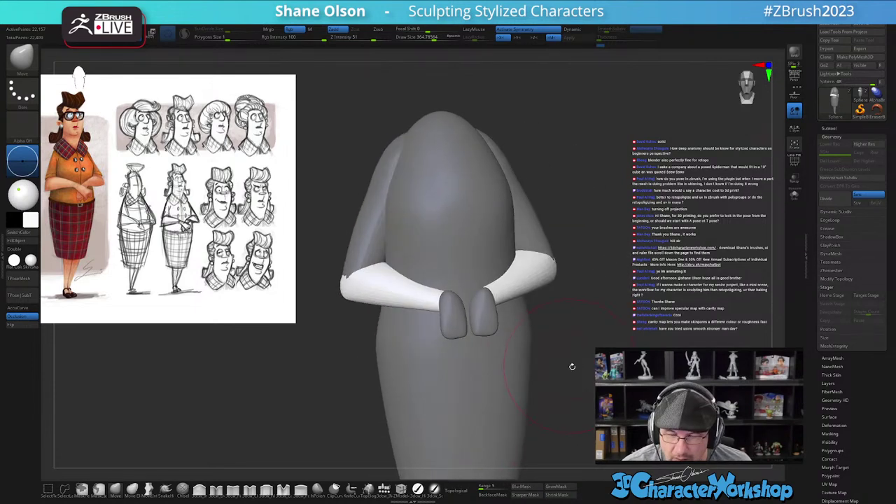
pyautogui.keyDown('ctrl'); pyautogui.click(577, 381); pyautogui.keyUp('ctrl')
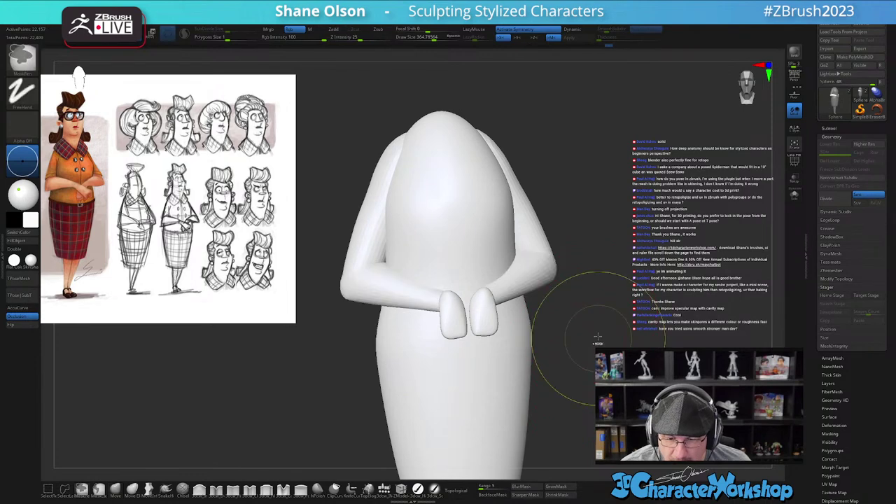
# - Isolate the hands by masking, then move them closer to the body from above and rotate them about 12 degrees
pyautogui.press('w')
pyautogui.keyDown('ctrl'); pyautogui.click(484, 306); pyautogui.keyUp('ctrl')
pyautogui.moveTo(565, 313); pyautogui.dragTo(581, 385)
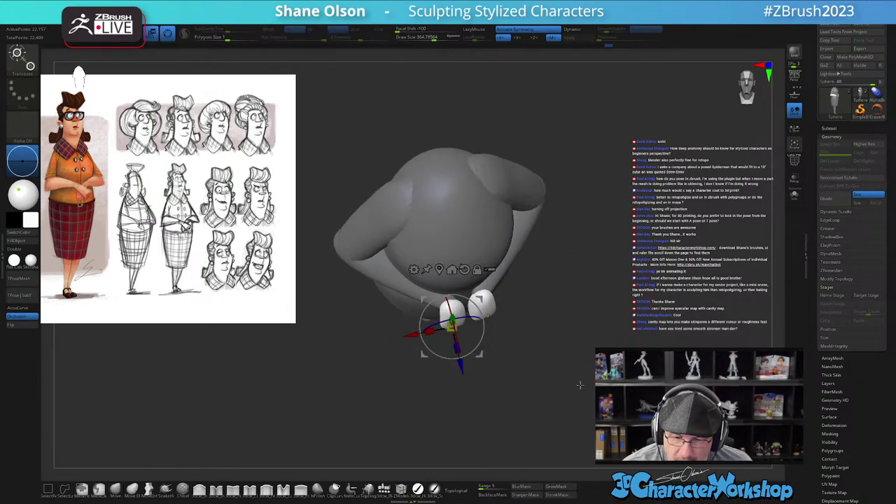
pyautogui.moveTo(480, 300); pyautogui.dragTo(481, 281)
pyautogui.moveTo(482, 281); pyautogui.dragTo(481, 282)
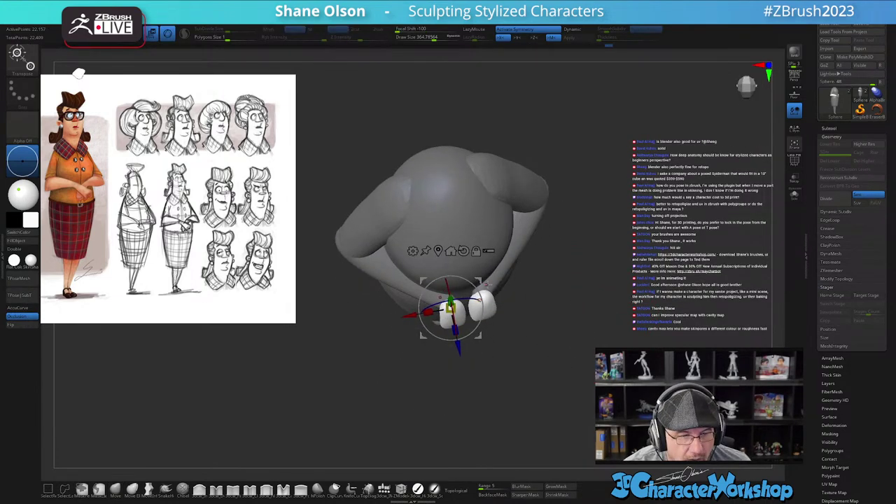
pyautogui.moveTo(482, 314); pyautogui.dragTo(482, 307)
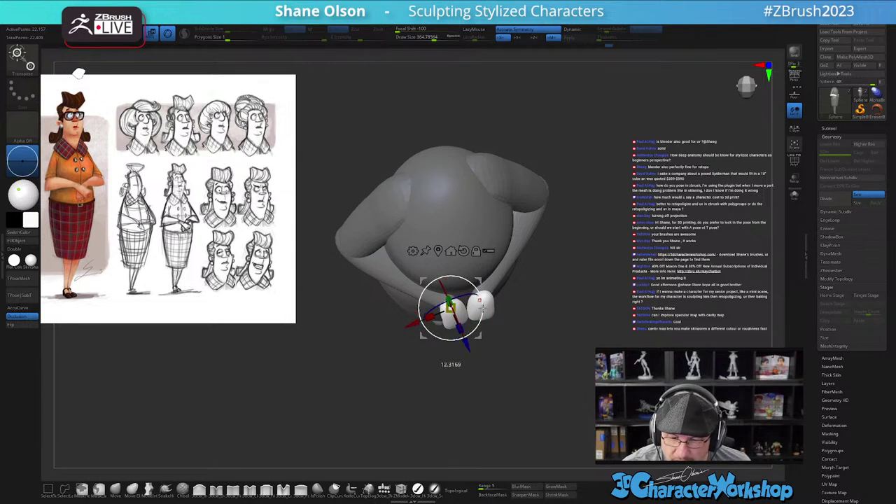
pyautogui.keyDown('alt'); pyautogui.moveTo(551, 332); pyautogui.dragTo(518, 350); pyautogui.keyUp('alt')
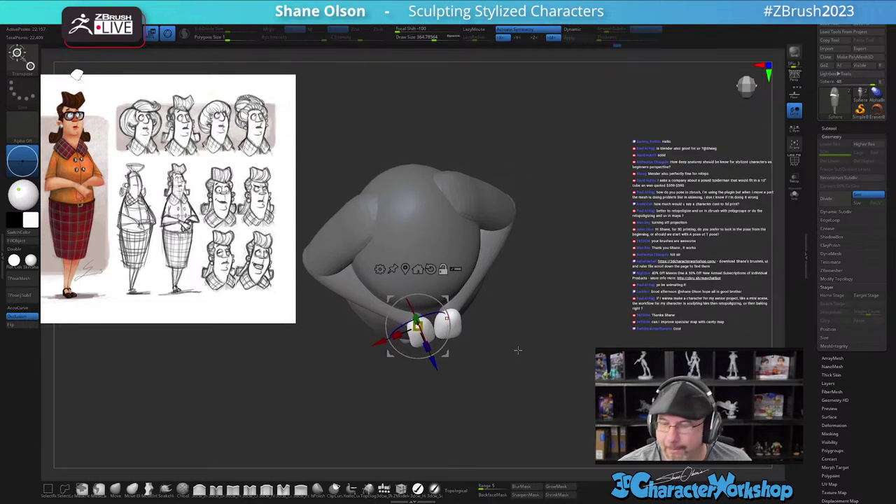
# - Move and rotate the hands to meet the tapered wrists in front of the belly, adjusting them from above and from the front
pyautogui.moveTo(563, 308)
pyautogui.mouseDown()
pyautogui.moveTo(562, 282)
pyautogui.moveTo(560, 311)
pyautogui.mouseUp()
pyautogui.moveTo(443, 350); pyautogui.dragTo(441, 315)
pyautogui.moveTo(541, 339); pyautogui.dragTo(530, 315)
pyautogui.moveTo(645, 295); pyautogui.dragTo(579, 294)
pyautogui.moveTo(476, 301)
pyautogui.mouseDown()
pyautogui.moveTo(577, 314)
pyautogui.moveTo(582, 305)
pyautogui.moveTo(526, 304)
pyautogui.mouseUp()
pyautogui.press('q')
pyautogui.moveTo(654, 334)
pyautogui.mouseDown()
pyautogui.moveTo(607, 336)
pyautogui.moveTo(661, 346)
pyautogui.moveTo(673, 326)
pyautogui.moveTo(693, 327)
pyautogui.mouseUp()
pyautogui.press('w')
pyautogui.moveTo(481, 298); pyautogui.dragTo(484, 305)
pyautogui.moveTo(413, 357); pyautogui.dragTo(567, 348)
pyautogui.moveTo(589, 308); pyautogui.dragTo(579, 350)
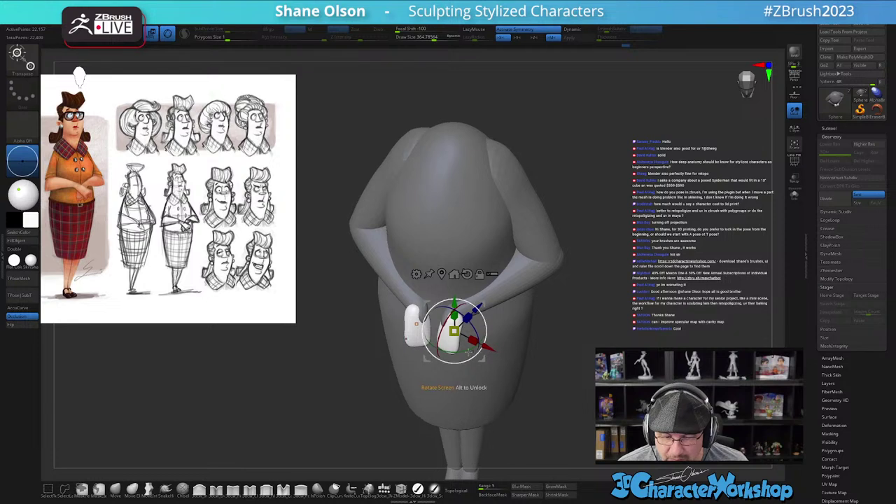
# - Invert the mask to protect the hands, and set the Move brush's draw size to about 262 with Topological enabled
pyautogui.hotkey('ctrl', 'i')
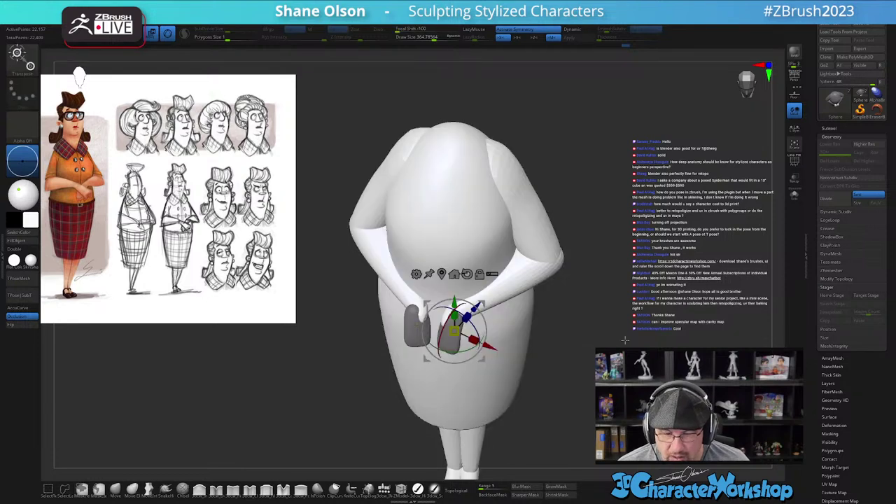
pyautogui.press('q')
pyautogui.press('[')
pyautogui.press('[')
pyautogui.press('[')
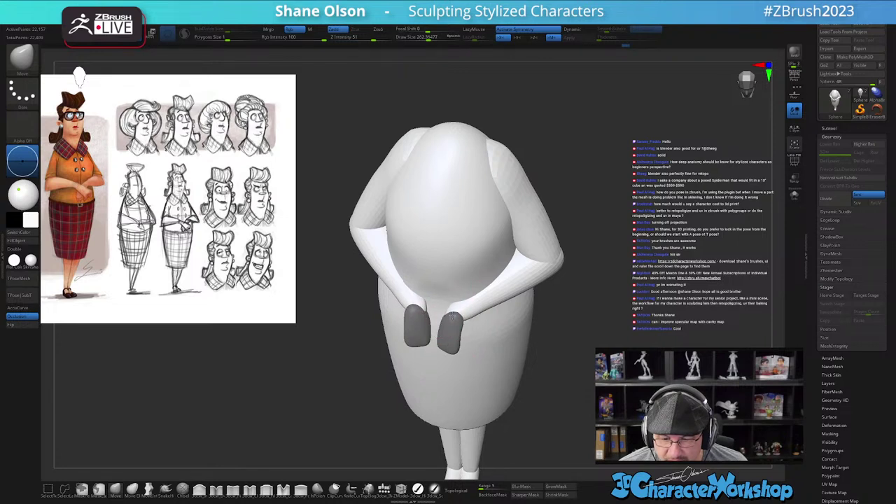
pyautogui.press('ctrl')
pyautogui.click(457, 489)
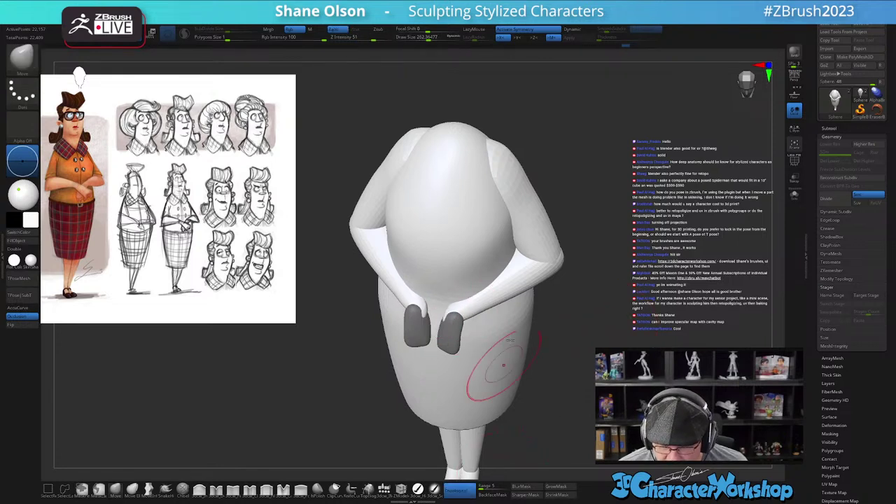
# - Pull the wrists toward the hands with the Move brush at about 202, and clear the mask
pyautogui.moveTo(539, 326)
pyautogui.mouseDown()
pyautogui.moveTo(534, 344)
pyautogui.moveTo(531, 336)
pyautogui.mouseUp()
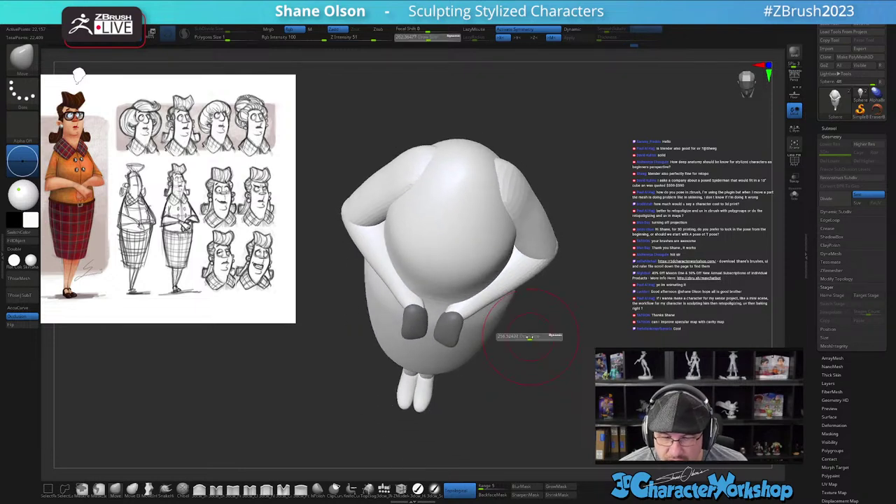
pyautogui.moveTo(446, 313); pyautogui.dragTo(462, 308)
pyautogui.moveTo(580, 334); pyautogui.dragTo(575, 301)
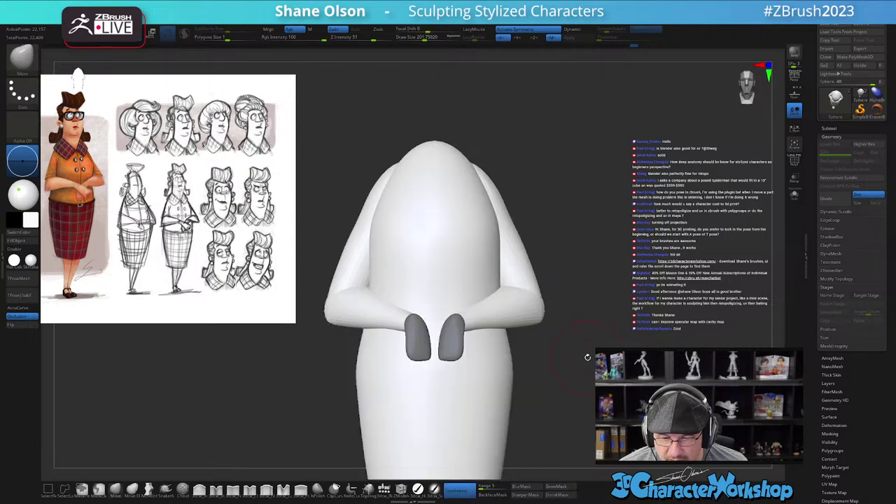
pyautogui.moveTo(588, 359)
pyautogui.keyDown('ctrl'); pyautogui.mouseDown()
pyautogui.moveTo(630, 378)
pyautogui.moveTo(629, 291)
pyautogui.mouseUp(); pyautogui.keyUp('ctrl')
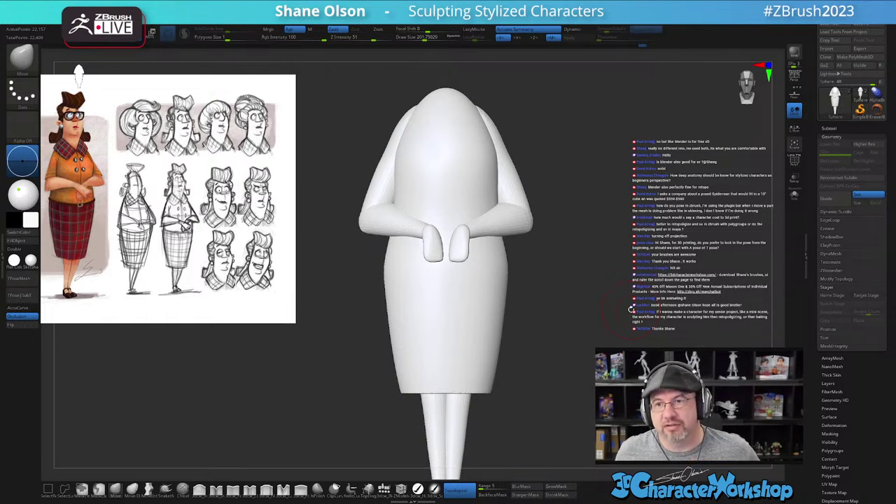
# - Refine where the wrists join the hands with the Move brush at about 217, and reduce its draw size to about 84
pyautogui.moveTo(558, 364)
pyautogui.mouseDown()
pyautogui.moveTo(575, 334)
pyautogui.moveTo(572, 355)
pyautogui.moveTo(593, 332)
pyautogui.moveTo(578, 266)
pyautogui.moveTo(596, 324)
pyautogui.moveTo(582, 328)
pyautogui.mouseUp()
pyautogui.moveTo(465, 315); pyautogui.dragTo(466, 302, button='right')
pyautogui.press('s')
pyautogui.moveTo(453, 320); pyautogui.dragTo(468, 308)
pyautogui.moveTo(510, 312); pyautogui.dragTo(448, 315, button='right')
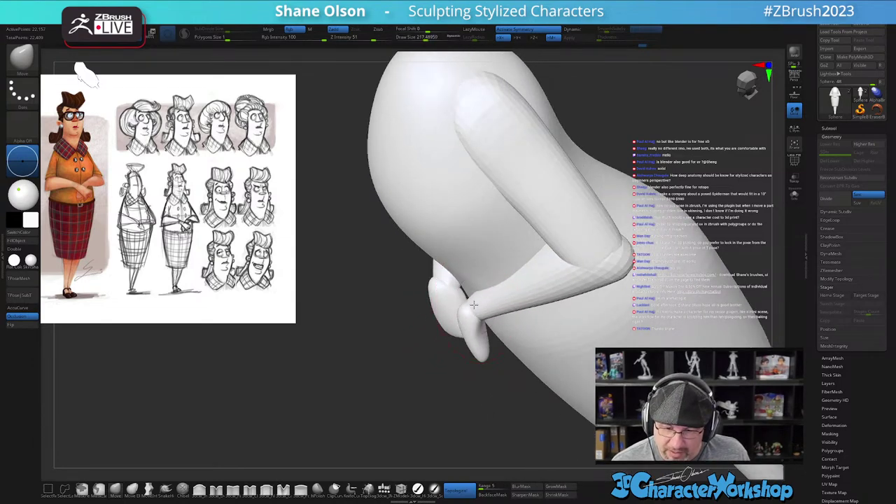
pyautogui.moveTo(469, 306)
pyautogui.mouseDown()
pyautogui.moveTo(486, 296)
pyautogui.moveTo(476, 286)
pyautogui.moveTo(454, 327)
pyautogui.mouseUp()
pyautogui.press('s')
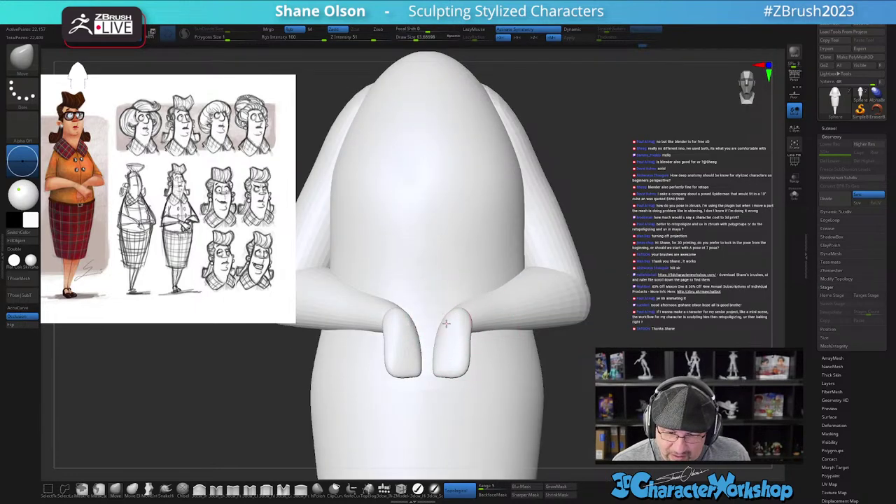
pyautogui.moveTo(606, 371)
pyautogui.keyDown('alt'); pyautogui.mouseDown()
pyautogui.moveTo(609, 329)
pyautogui.moveTo(589, 378)
pyautogui.moveTo(591, 396)
pyautogui.moveTo(574, 380)
pyautogui.moveTo(587, 380)
pyautogui.moveTo(586, 359)
pyautogui.moveTo(589, 390)
pyautogui.mouseUp(); pyautogui.keyUp('alt')
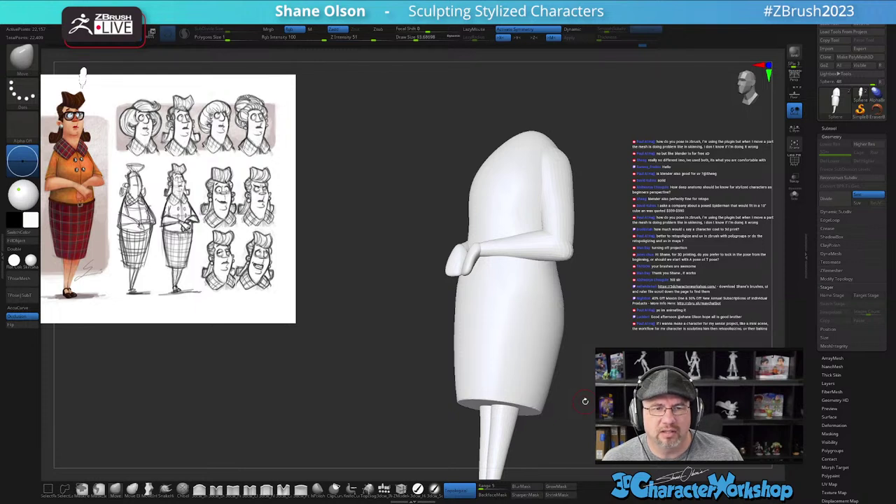
pyautogui.moveTo(585, 401); pyautogui.dragTo(617, 281)
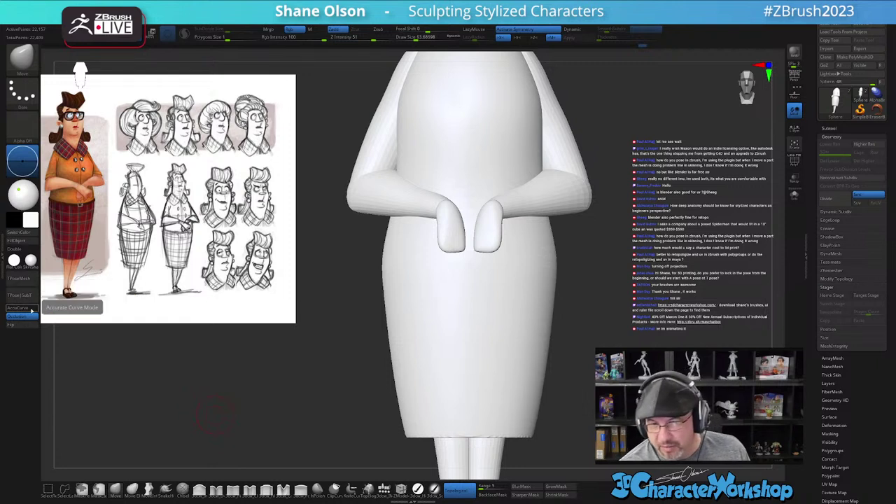
pyautogui.keyDown('alt'); pyautogui.moveTo(582, 353); pyautogui.dragTo(583, 290); pyautogui.keyUp('alt')
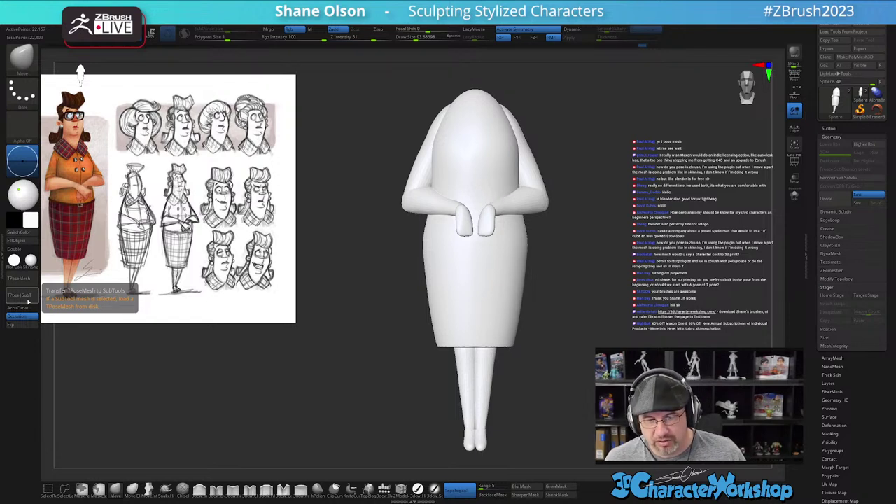
pyautogui.keyDown('alt'); pyautogui.moveTo(575, 295); pyautogui.dragTo(563, 314); pyautogui.keyUp('alt')
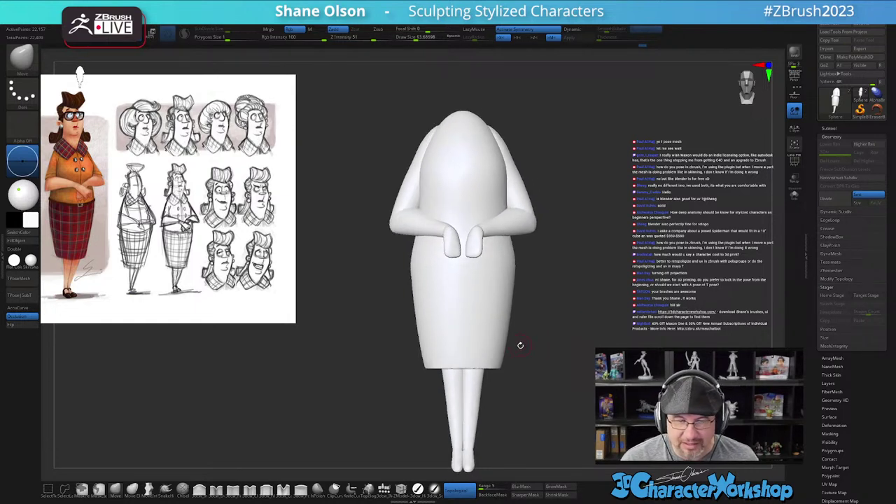
pyautogui.keyDown('alt'); pyautogui.moveTo(544, 360); pyautogui.dragTo(554, 362); pyautogui.keyUp('alt')
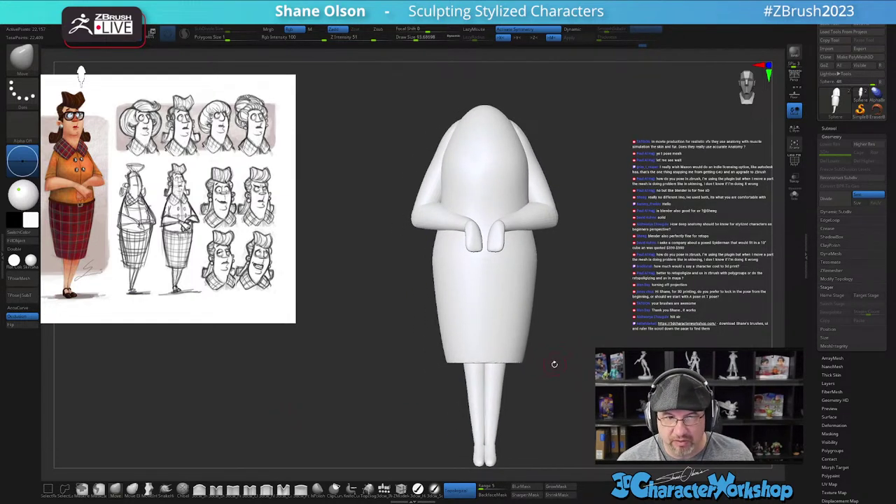
# - Slope the shoulders and upper torso with the Move Infinite Depth brush, setting its draw size to about 492 with Topological enabled
pyautogui.press('s')
pyautogui.moveTo(330, 399)
pyautogui.mouseDown()
pyautogui.moveTo(339, 399)
pyautogui.moveTo(338, 348)
pyautogui.mouseUp()
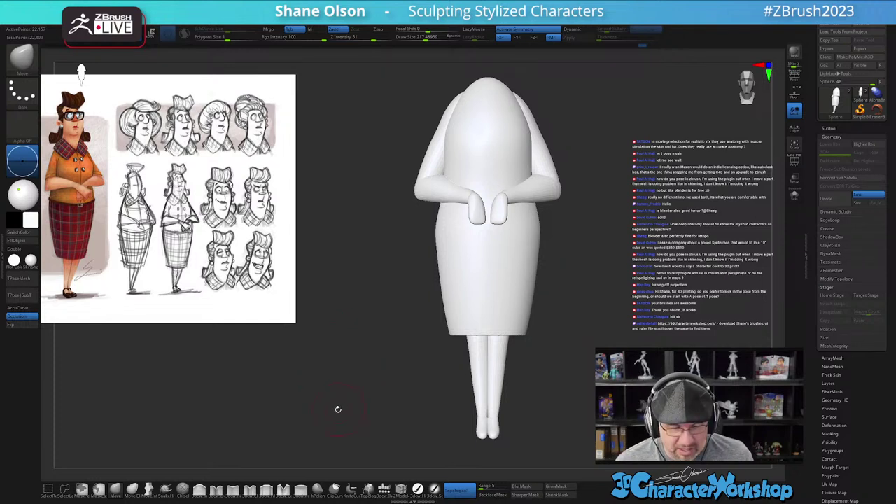
pyautogui.keyDown('alt'); pyautogui.moveTo(348, 399); pyautogui.dragTo(349, 430); pyautogui.keyUp('alt')
pyautogui.click(165, 489)
pyautogui.moveTo(582, 257)
pyautogui.keyDown('alt'); pyautogui.mouseDown()
pyautogui.moveTo(562, 347)
pyautogui.moveTo(581, 349)
pyautogui.mouseUp(); pyautogui.keyUp('alt')
pyautogui.press('s')
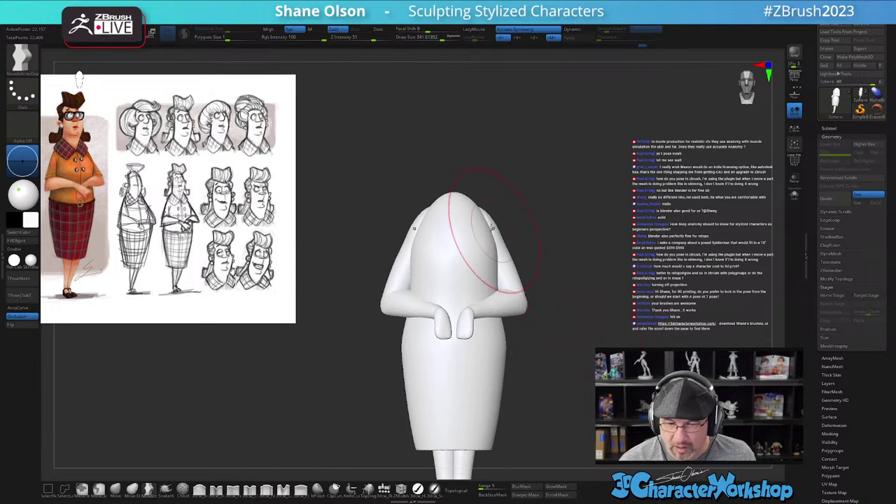
pyautogui.moveTo(479, 207)
pyautogui.mouseDown()
pyautogui.moveTo(475, 225)
pyautogui.moveTo(483, 224)
pyautogui.mouseUp()
pyautogui.press('s')
pyautogui.moveTo(488, 259); pyautogui.dragTo(490, 268)
pyautogui.click(458, 491)
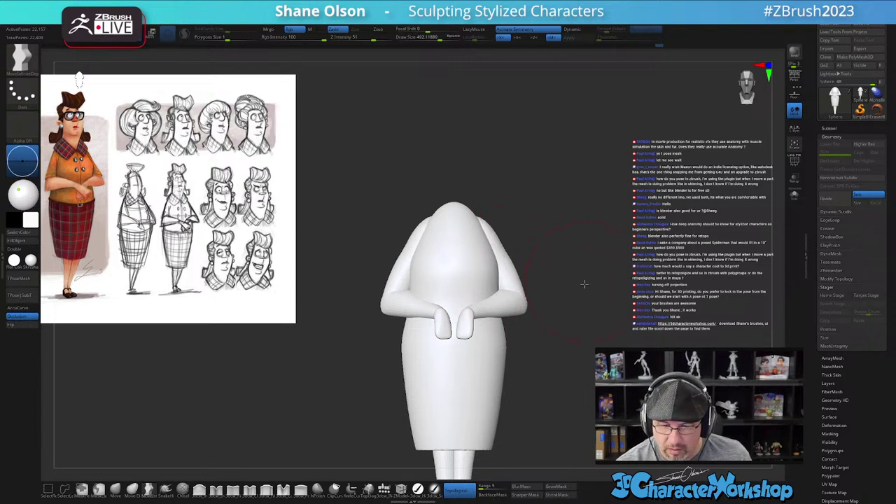
# - Shape the torso into a pear form with a narrow chest and fuller bust, using the Move brush at about 371
pyautogui.moveTo(585, 280); pyautogui.dragTo(490, 280)
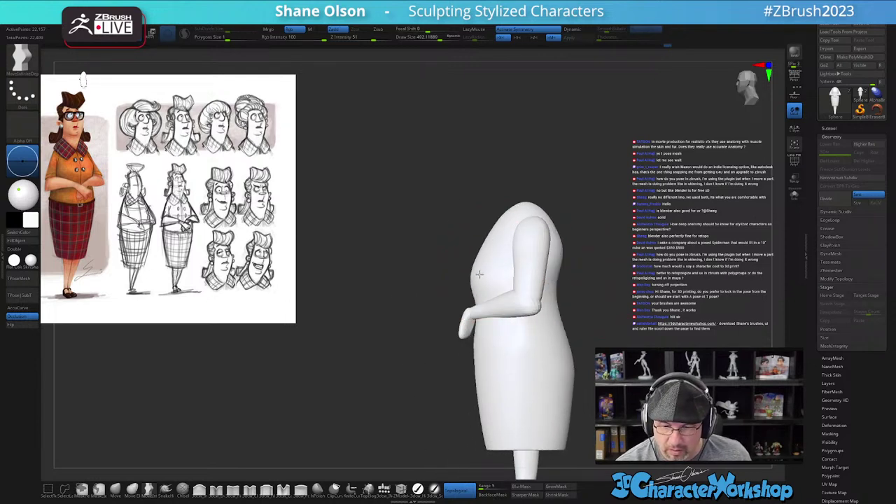
pyautogui.moveTo(576, 288)
pyautogui.mouseDown()
pyautogui.moveTo(616, 298)
pyautogui.moveTo(592, 310)
pyautogui.mouseUp()
pyautogui.press('s')
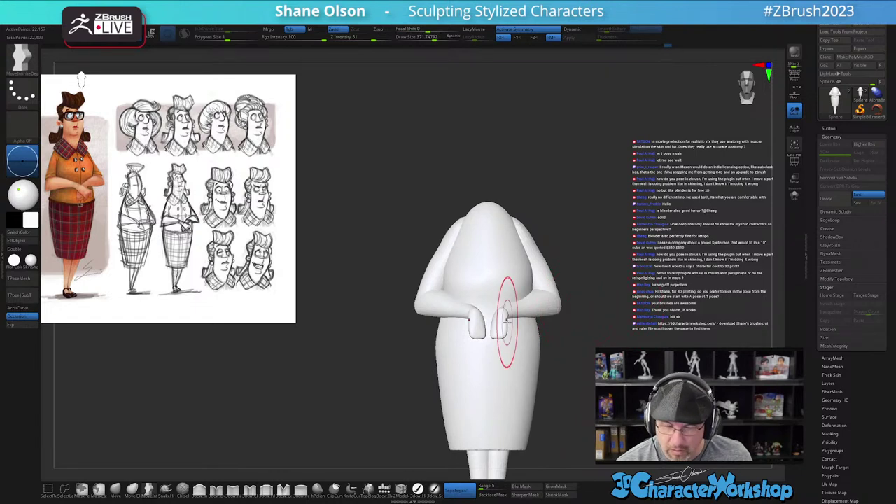
pyautogui.click(115, 490)
pyautogui.moveTo(520, 276); pyautogui.dragTo(518, 276)
pyautogui.moveTo(605, 314)
pyautogui.mouseDown()
pyautogui.moveTo(534, 313)
pyautogui.moveTo(494, 240)
pyautogui.mouseUp()
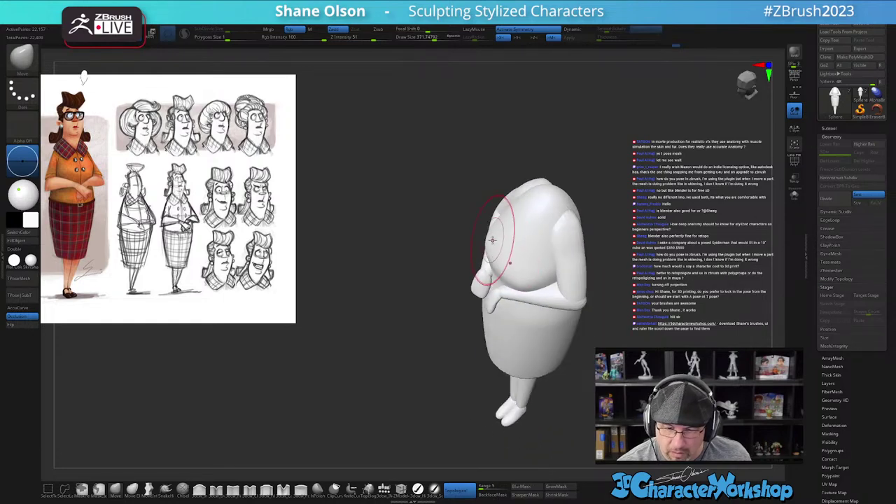
pyautogui.moveTo(595, 308); pyautogui.dragTo(648, 356)
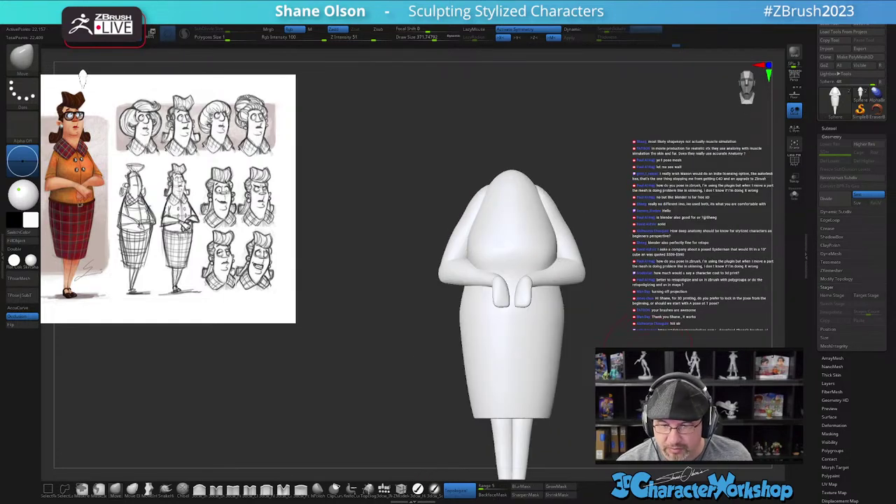
# - Adjust the top of the torso at the neck base with the Move brush at about 262
pyautogui.keyDown('alt'); pyautogui.moveTo(631, 318); pyautogui.dragTo(592, 325); pyautogui.keyUp('alt')
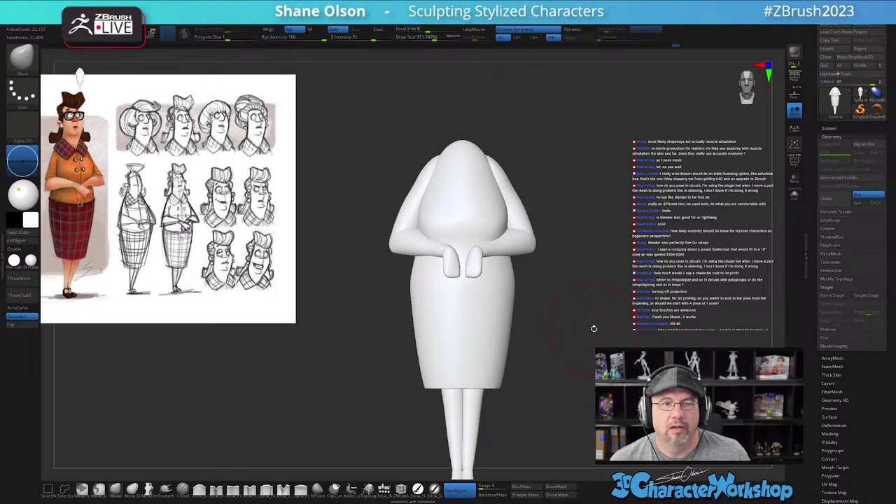
pyautogui.press('s')
pyautogui.moveTo(556, 321); pyautogui.dragTo(530, 284)
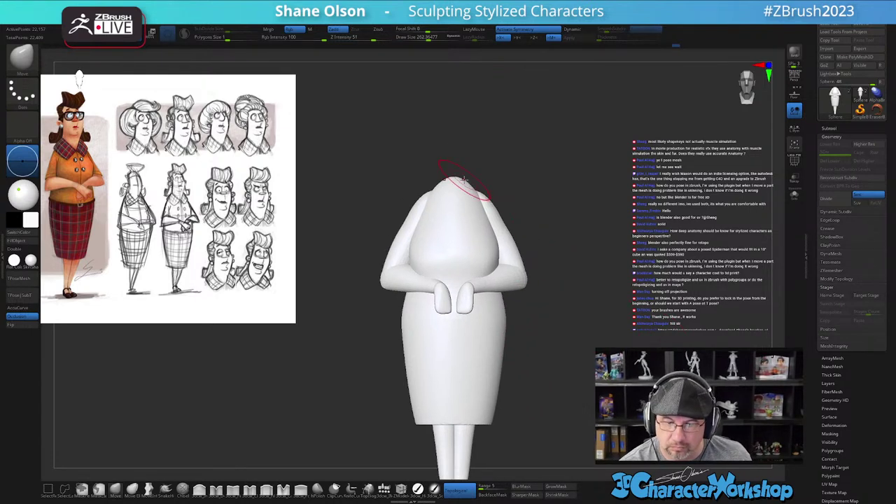
pyautogui.moveTo(549, 223)
pyautogui.mouseDown()
pyautogui.moveTo(534, 250)
pyautogui.moveTo(569, 250)
pyautogui.moveTo(589, 229)
pyautogui.mouseUp()
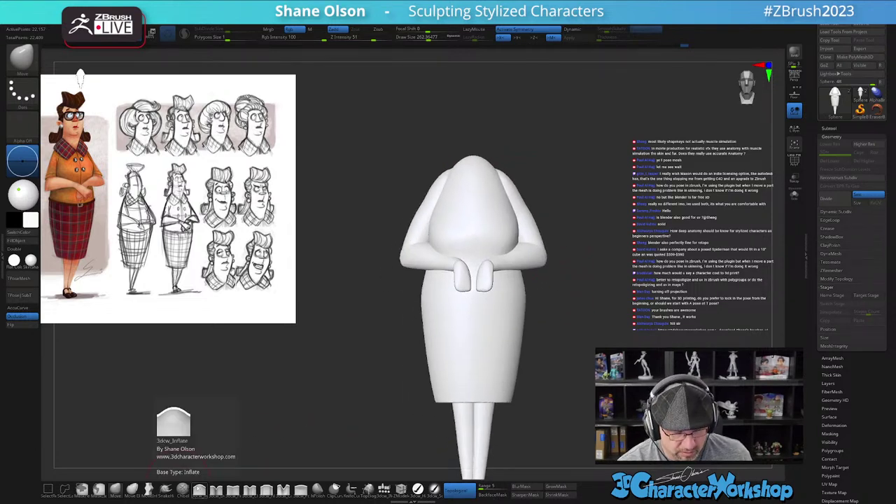
# - Insert the Appendage mesh from the insert-mesh brush on top of the torso as the base for the head and neck
pyautogui.click(383, 488)
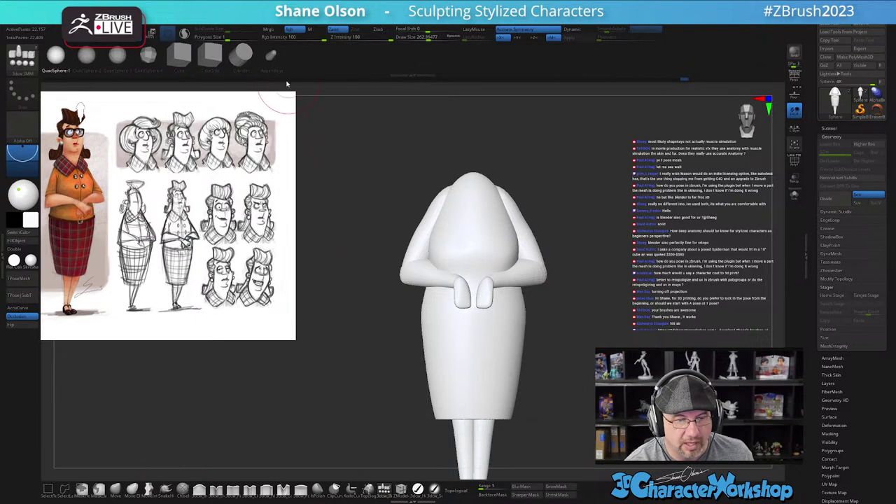
pyautogui.moveTo(566, 282); pyautogui.dragTo(556, 347)
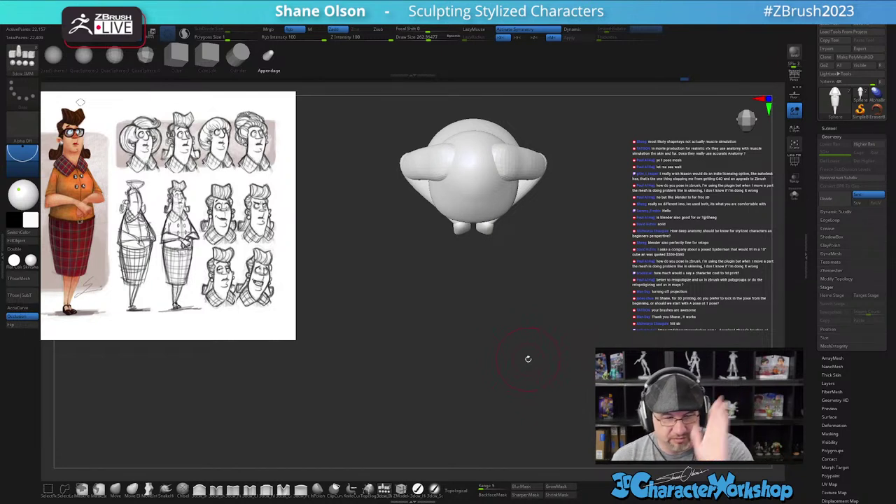
pyautogui.keyDown('alt'); pyautogui.moveTo(525, 341); pyautogui.dragTo(528, 376); pyautogui.keyUp('alt')
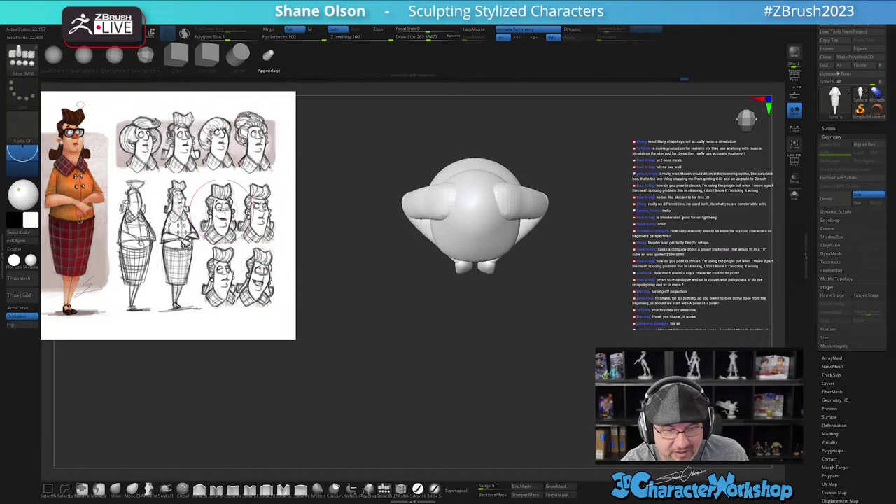
pyautogui.keyDown('alt'); pyautogui.moveTo(547, 368); pyautogui.dragTo(540, 381); pyautogui.keyUp('alt')
pyautogui.keyDown('alt'); pyautogui.moveTo(544, 318); pyautogui.dragTo(540, 347); pyautogui.keyUp('alt')
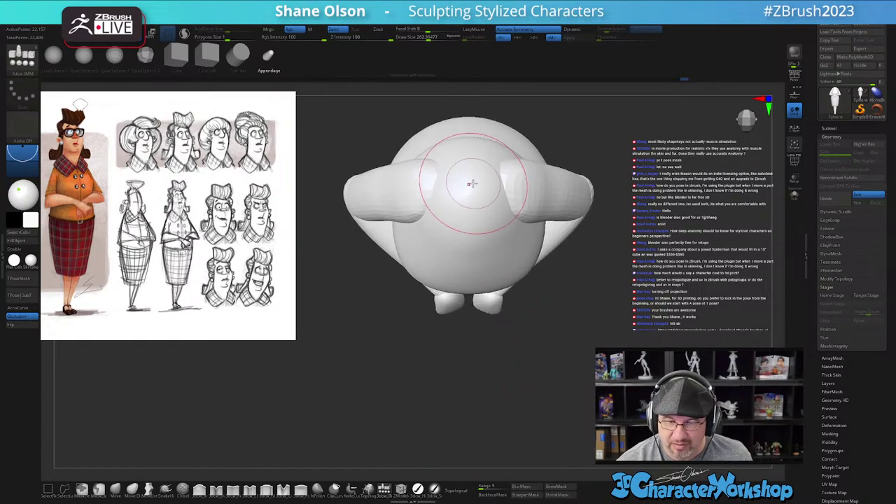
pyautogui.moveTo(467, 184); pyautogui.dragTo(469, 256)
pyautogui.moveTo(485, 444)
pyautogui.mouseDown()
pyautogui.moveTo(574, 357)
pyautogui.moveTo(610, 340)
pyautogui.moveTo(607, 306)
pyautogui.mouseUp()
pyautogui.moveTo(654, 343)
pyautogui.keyDown('shift'); pyautogui.mouseDown()
pyautogui.moveTo(615, 350)
pyautogui.moveTo(595, 380)
pyautogui.mouseUp(); pyautogui.keyUp('shift')
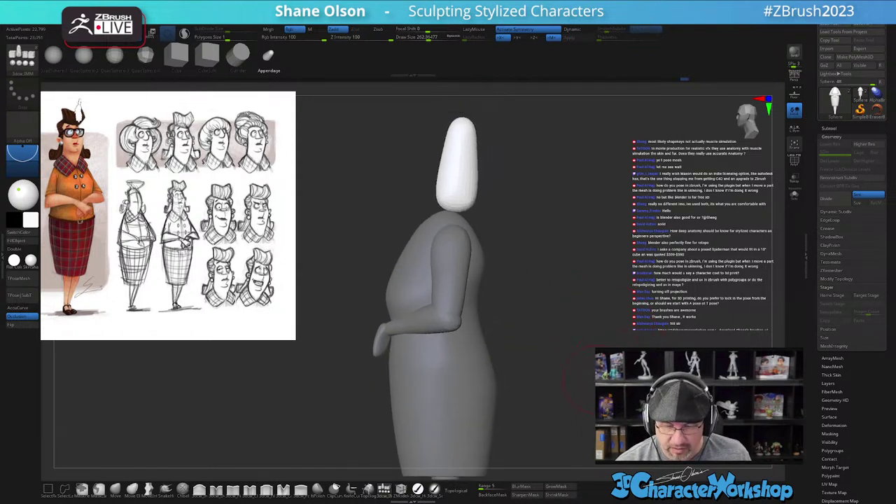
# - Flip the inserted appendage so its wider end faces up, and seat its narrow end on top of the torso
pyautogui.press('w')
pyautogui.moveTo(478, 185); pyautogui.dragTo(420, 331)
pyautogui.moveTo(482, 239); pyautogui.dragTo(460, 170)
pyautogui.moveTo(463, 135); pyautogui.dragTo(465, 103)
pyautogui.moveTo(524, 166); pyautogui.dragTo(520, 238)
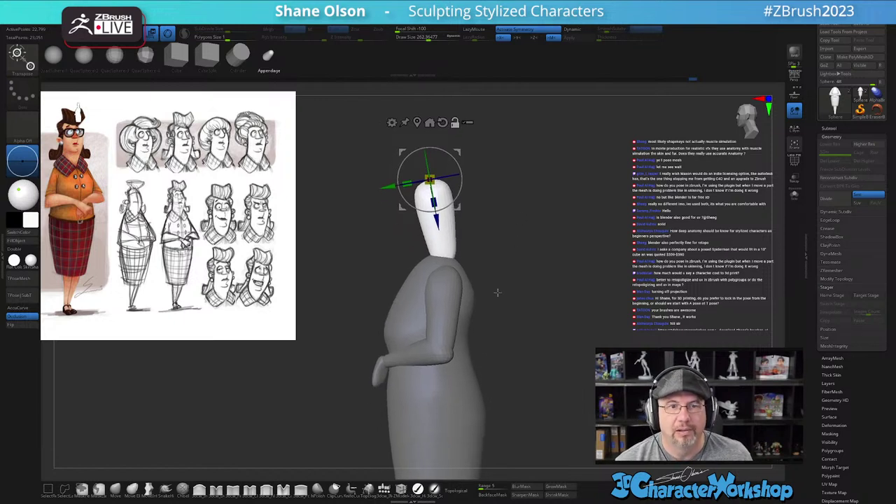
pyautogui.hotkey('ctrl', 'z')
pyautogui.hotkey('ctrl', 'z')
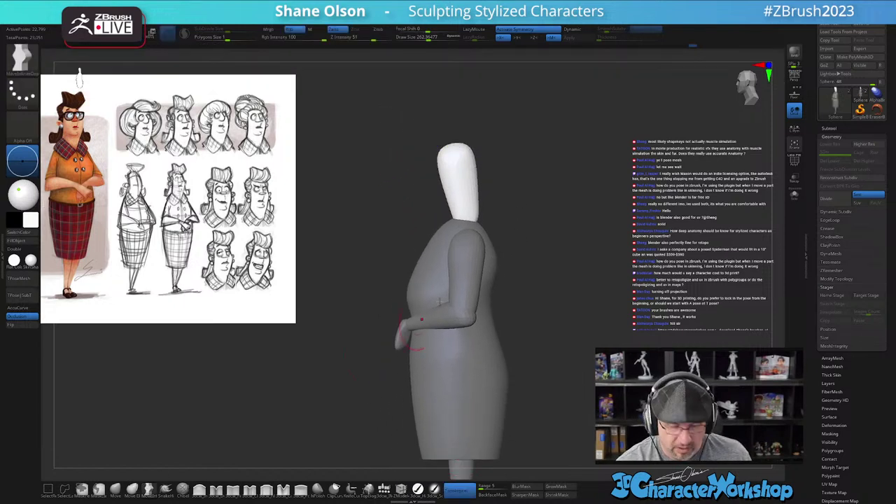
# - Bend and shape the head and neck form from the side and front with the Move Infinite Depth brush at about 558
pyautogui.press('s')
pyautogui.moveTo(530, 193); pyautogui.dragTo(542, 225)
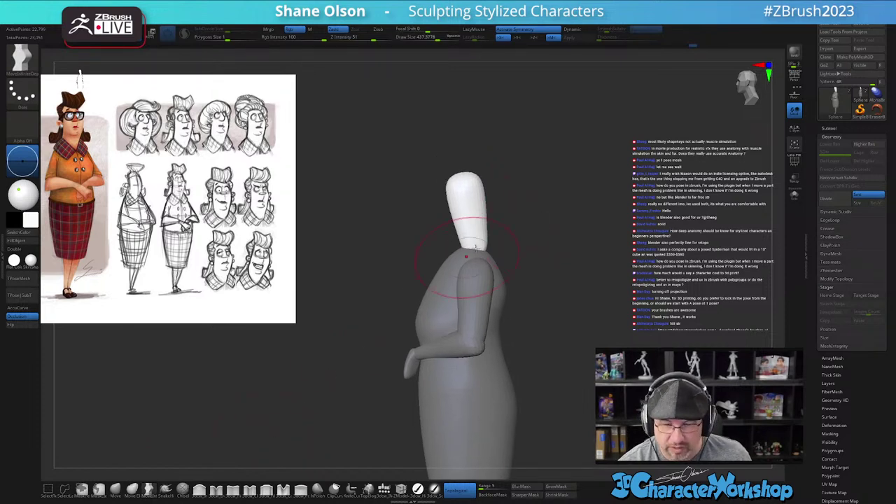
pyautogui.press('s')
pyautogui.moveTo(469, 211); pyautogui.dragTo(473, 209)
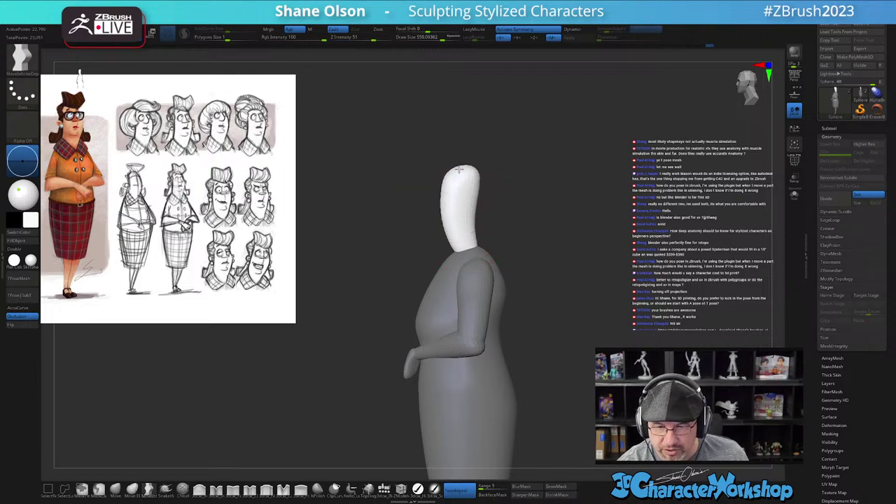
pyautogui.moveTo(505, 258); pyautogui.dragTo(536, 248)
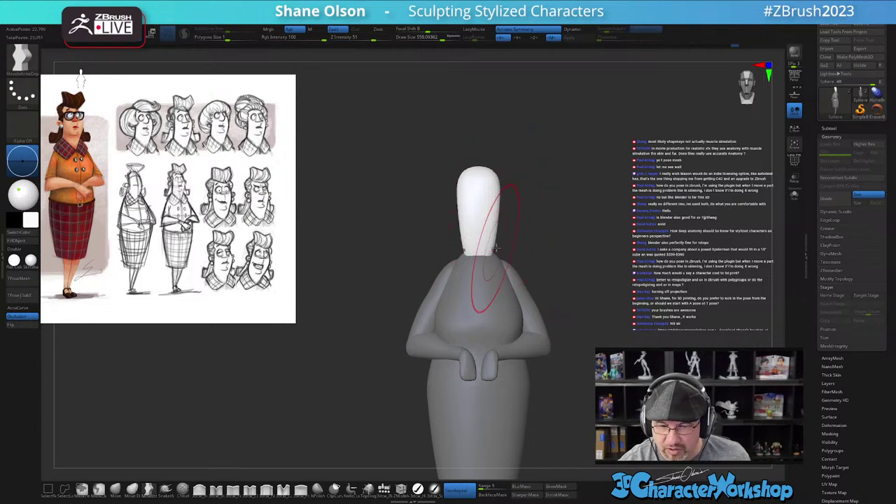
pyautogui.moveTo(470, 300); pyautogui.dragTo(516, 246)
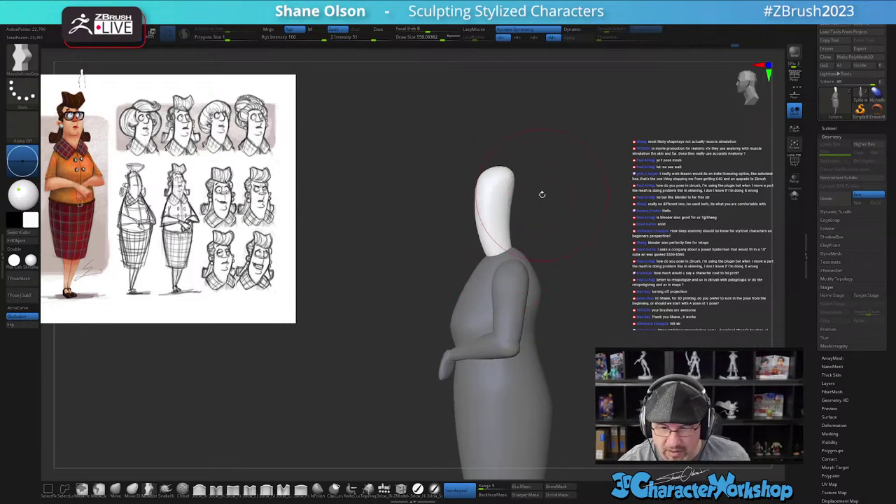
# - Turn off topological masking and pull the back of the neck base backward with the Move Infinite Depth brush at about 344
pyautogui.moveTo(570, 234); pyautogui.dragTo(563, 244)
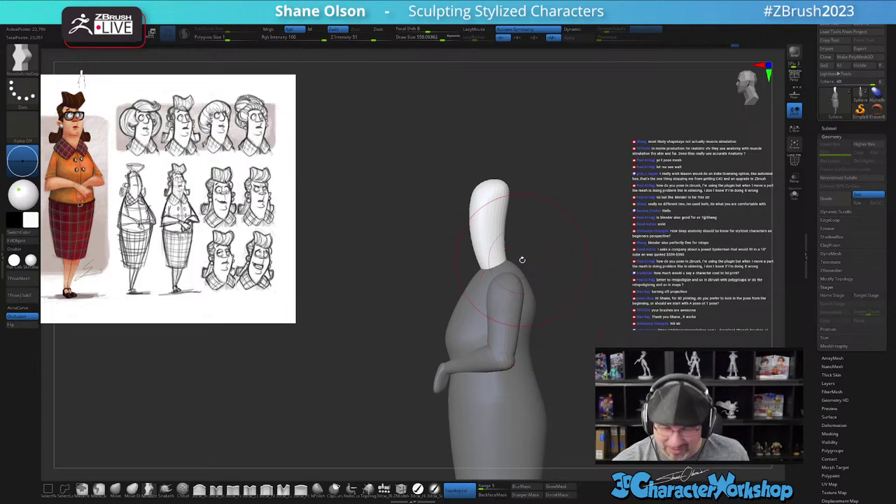
pyautogui.press('s')
pyautogui.moveTo(530, 257); pyautogui.dragTo(515, 270)
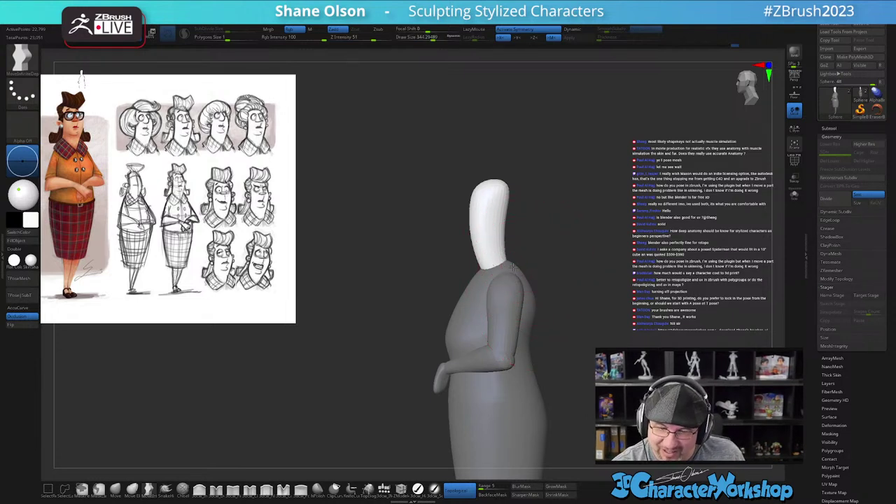
pyautogui.click(462, 491)
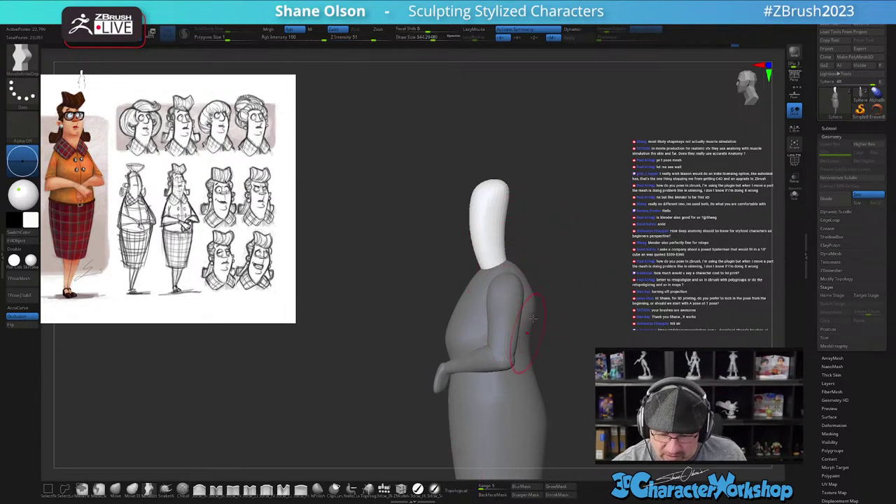
pyautogui.moveTo(510, 263); pyautogui.dragTo(514, 270)
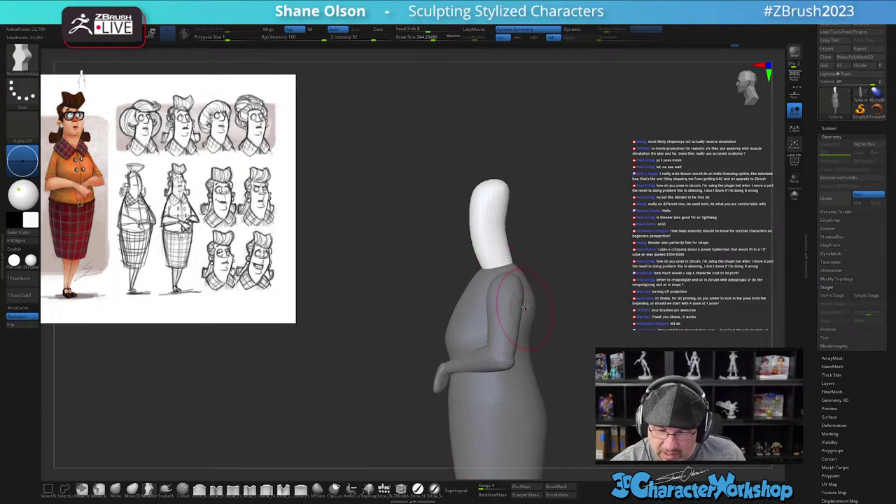
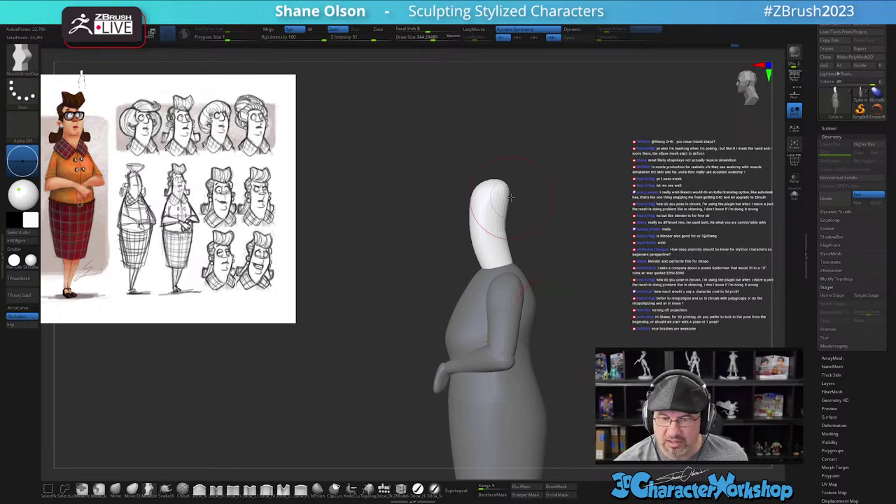
# - Refine the back of the head and the nape in side view with the Move Infinite Depth brush at about 365
pyautogui.moveTo(507, 189); pyautogui.dragTo(503, 190)
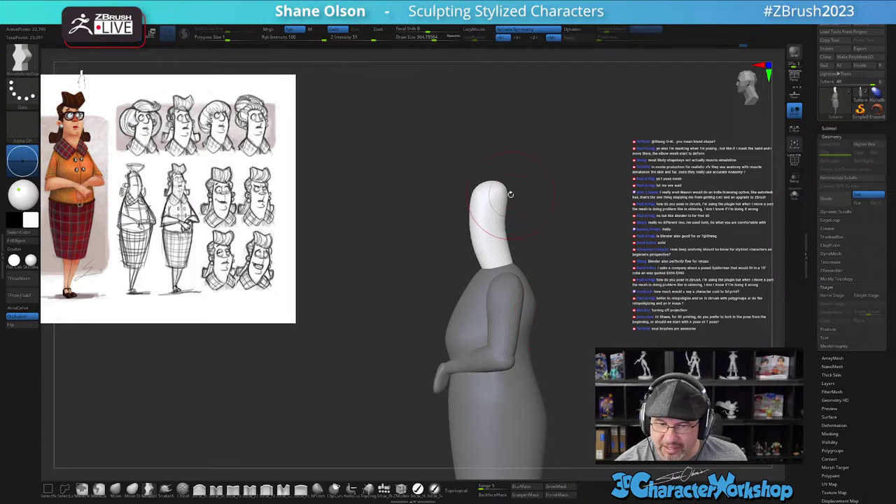
pyautogui.moveTo(509, 226); pyautogui.dragTo(502, 231)
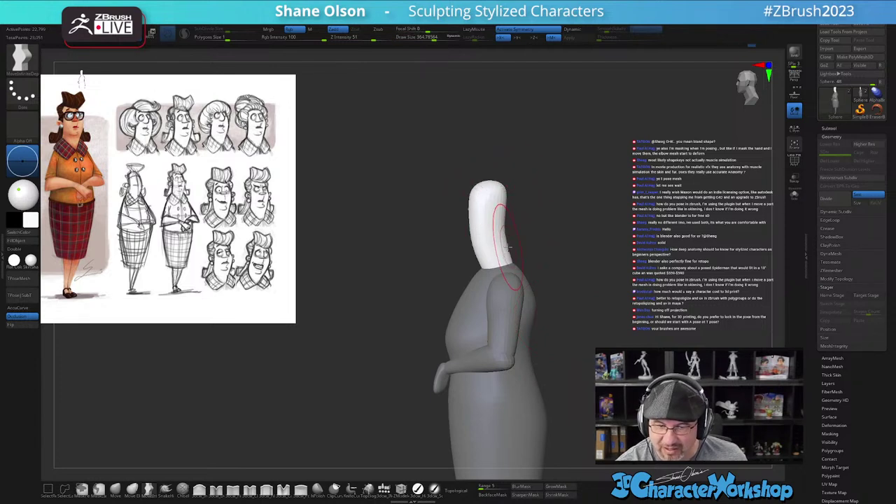
pyautogui.moveTo(560, 271)
pyautogui.mouseDown()
pyautogui.moveTo(592, 276)
pyautogui.moveTo(521, 266)
pyautogui.moveTo(528, 226)
pyautogui.moveTo(517, 234)
pyautogui.moveTo(550, 258)
pyautogui.mouseUp()
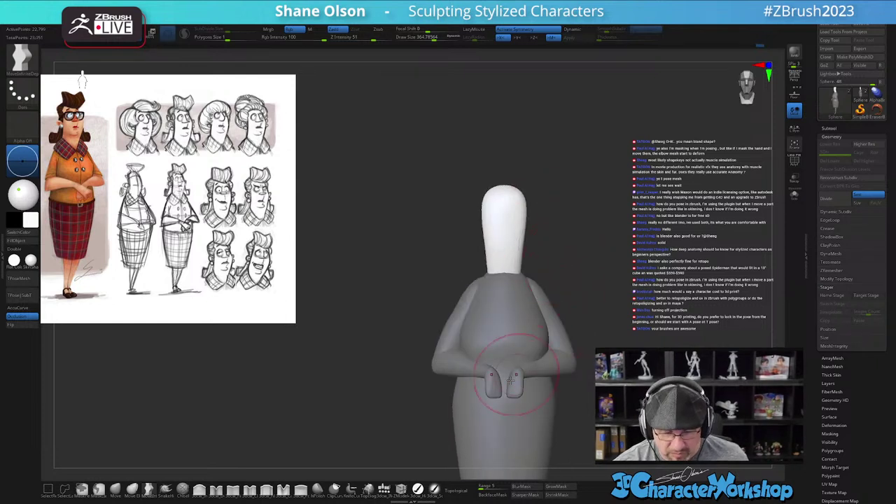
pyautogui.click(384, 489)
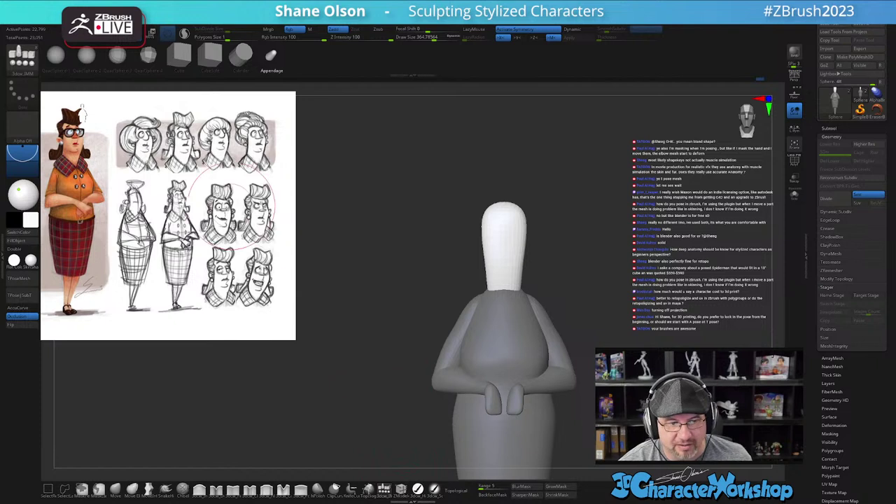
pyautogui.click(87, 56)
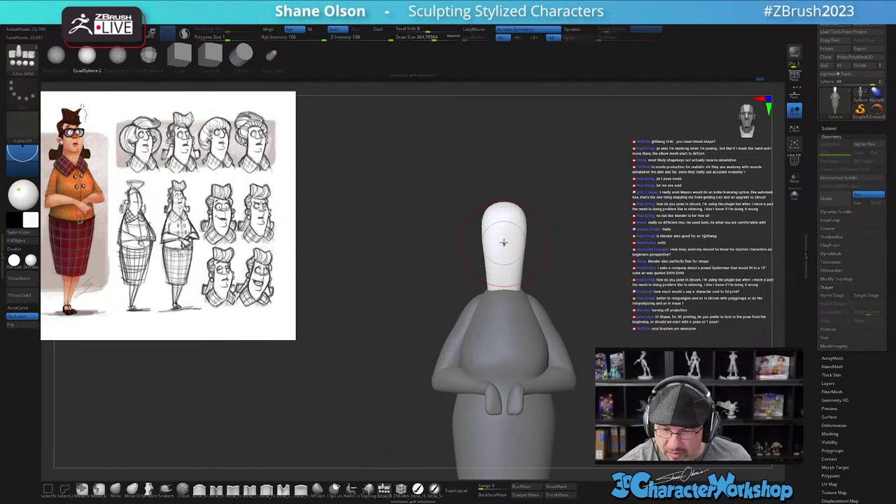
pyautogui.moveTo(503, 263); pyautogui.dragTo(504, 264)
pyautogui.moveTo(585, 264)
pyautogui.mouseDown()
pyautogui.moveTo(565, 272)
pyautogui.moveTo(579, 269)
pyautogui.mouseUp()
pyautogui.hotkey('ctrl', 'z')
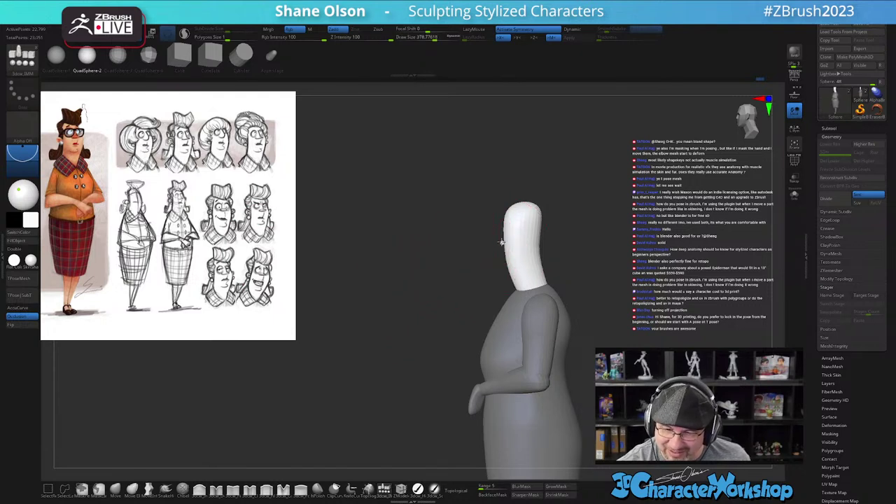
pyautogui.hotkey('ctrl', 'z')
# - Refine the head's outline from the front and side with the Move Infinite Depth brush, using a brush size of about 293
pyautogui.click(149, 490)
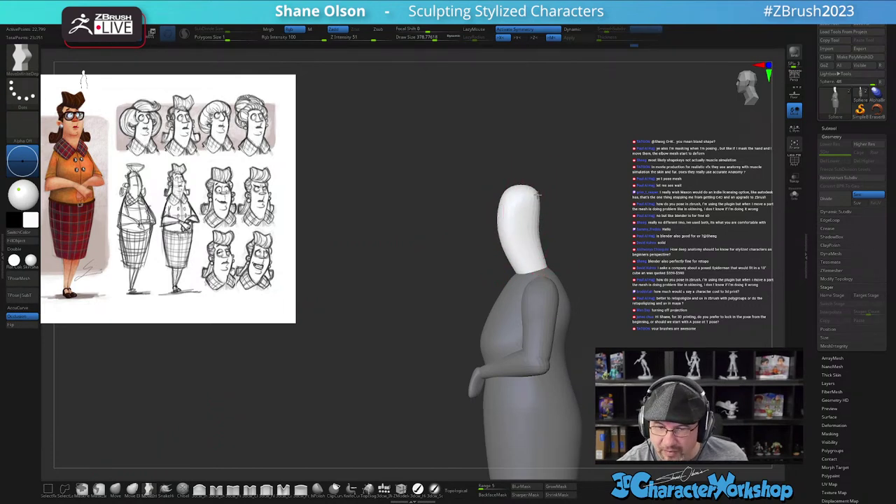
pyautogui.moveTo(563, 217)
pyautogui.mouseDown()
pyautogui.moveTo(597, 233)
pyautogui.moveTo(569, 184)
pyautogui.moveTo(568, 207)
pyautogui.mouseUp()
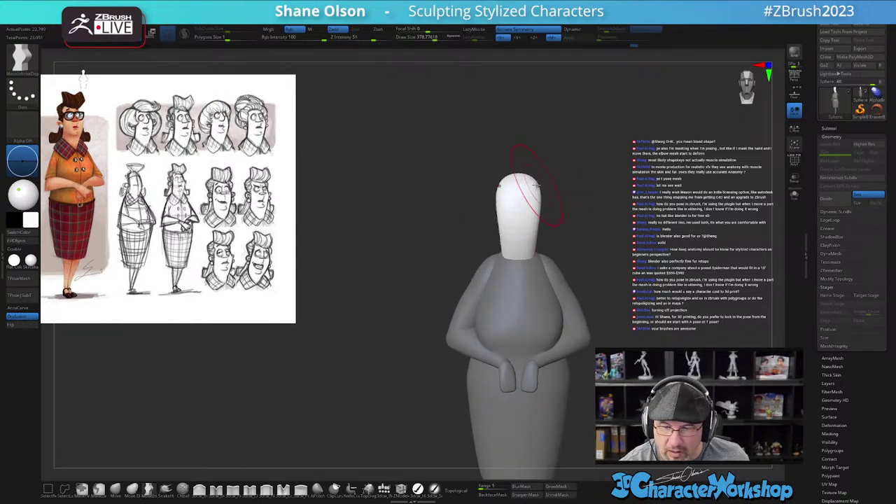
pyautogui.press('s')
pyautogui.moveTo(546, 166)
pyautogui.mouseDown()
pyautogui.moveTo(544, 187)
pyautogui.moveTo(525, 186)
pyautogui.moveTo(540, 175)
pyautogui.moveTo(541, 184)
pyautogui.mouseUp()
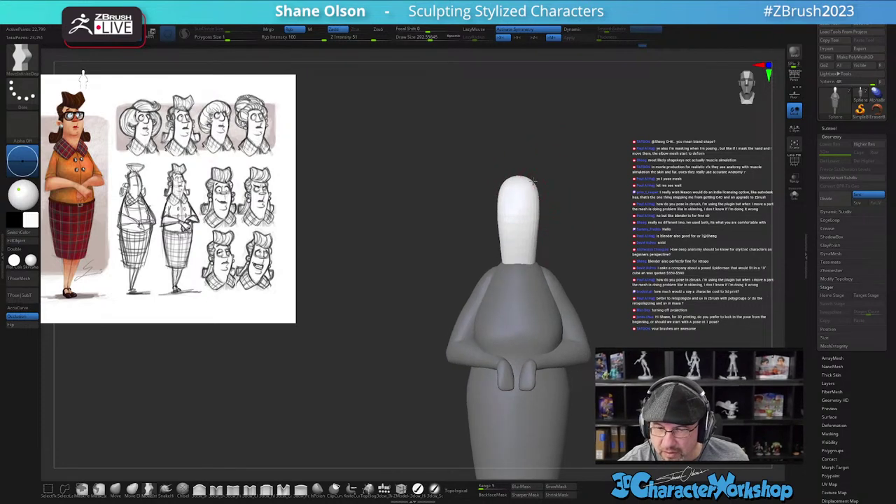
pyautogui.moveTo(539, 196); pyautogui.dragTo(530, 210)
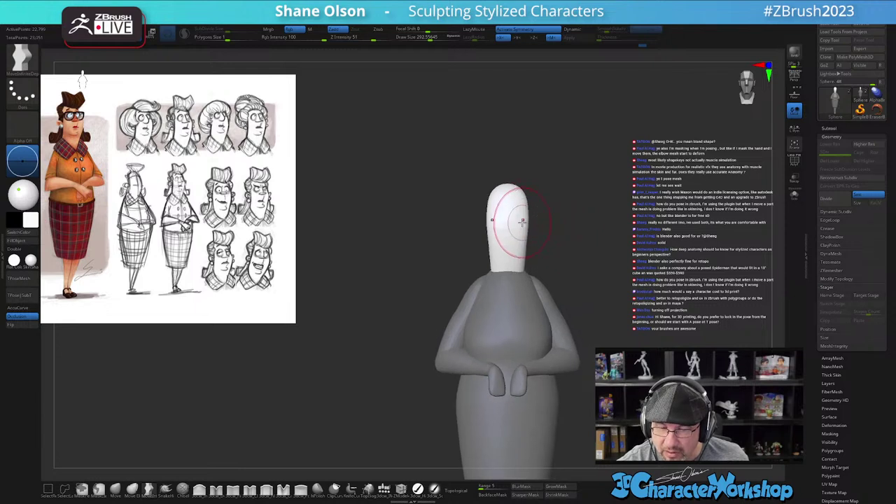
pyautogui.moveTo(545, 254); pyautogui.dragTo(558, 254)
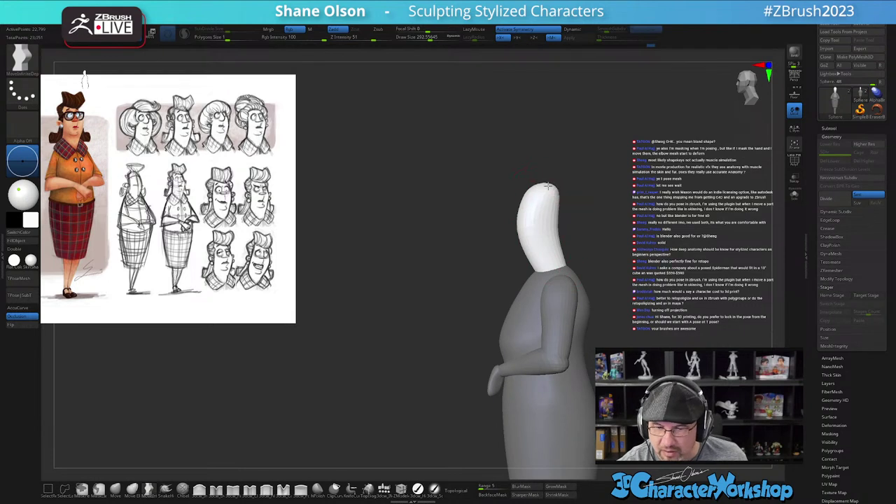
# - Push the front of the head outward in side view with the Move Infinite Depth brush at about 331, checking from back and front
pyautogui.moveTo(606, 284)
pyautogui.mouseDown()
pyautogui.moveTo(625, 289)
pyautogui.moveTo(590, 265)
pyautogui.mouseUp()
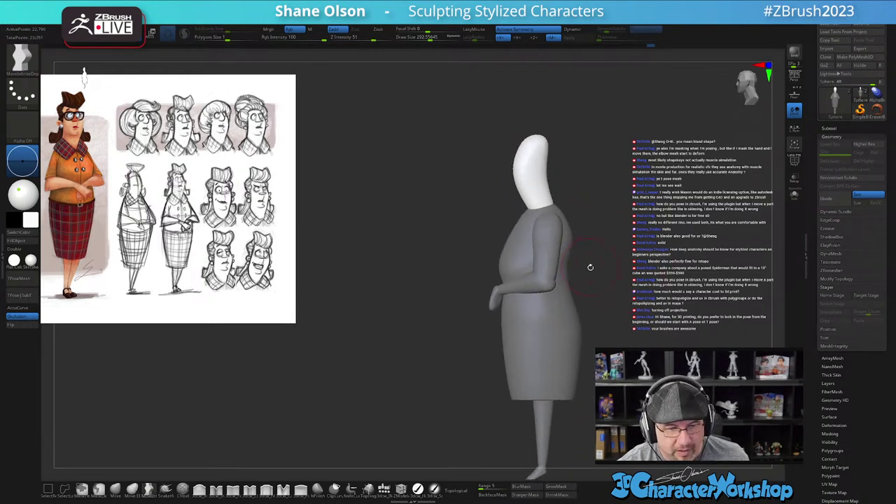
pyautogui.press('s')
pyautogui.moveTo(532, 212); pyautogui.dragTo(534, 212)
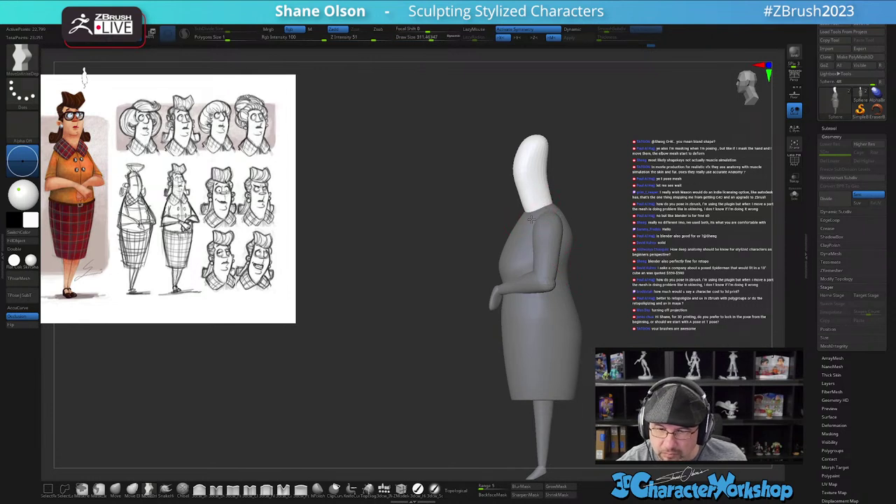
pyautogui.press('s')
pyautogui.moveTo(515, 183); pyautogui.dragTo(519, 183)
pyautogui.moveTo(519, 177); pyautogui.dragTo(514, 176)
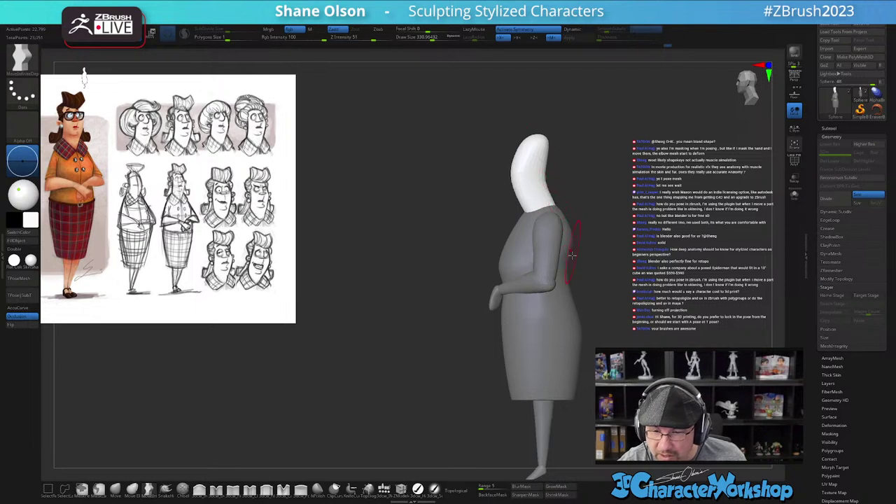
pyautogui.moveTo(615, 258); pyautogui.dragTo(600, 239)
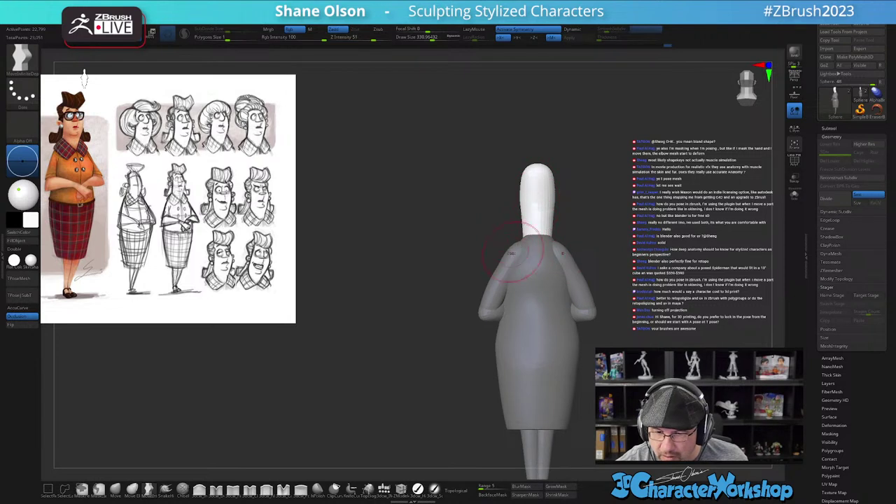
pyautogui.moveTo(476, 235); pyautogui.dragTo(566, 256)
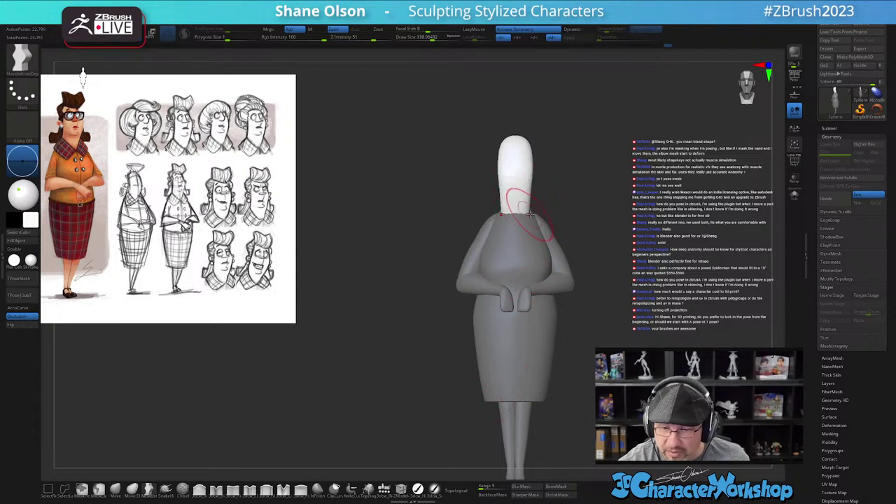
# - Turn on the polyframe display and examine the mesh density of the head and neck against the torso
pyautogui.keyDown('alt'); pyautogui.moveTo(592, 265); pyautogui.dragTo(576, 259); pyautogui.keyUp('alt')
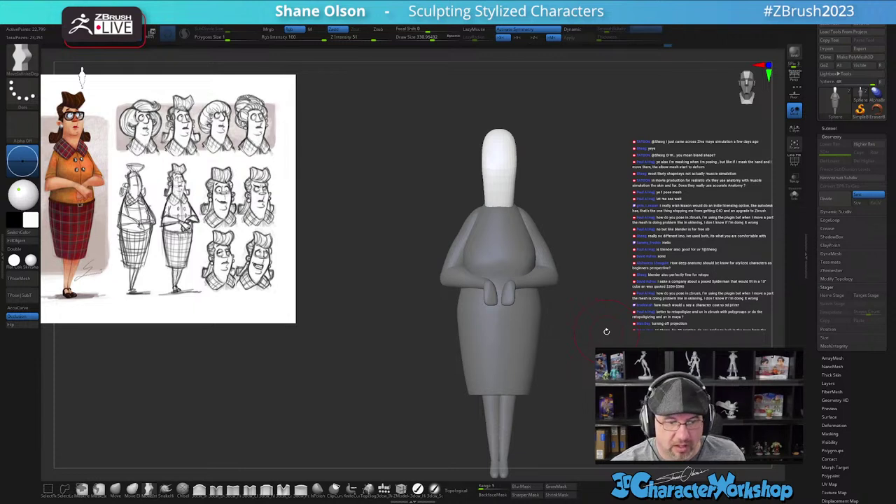
pyautogui.keyDown('alt'); pyautogui.moveTo(594, 321); pyautogui.dragTo(571, 347); pyautogui.keyUp('alt')
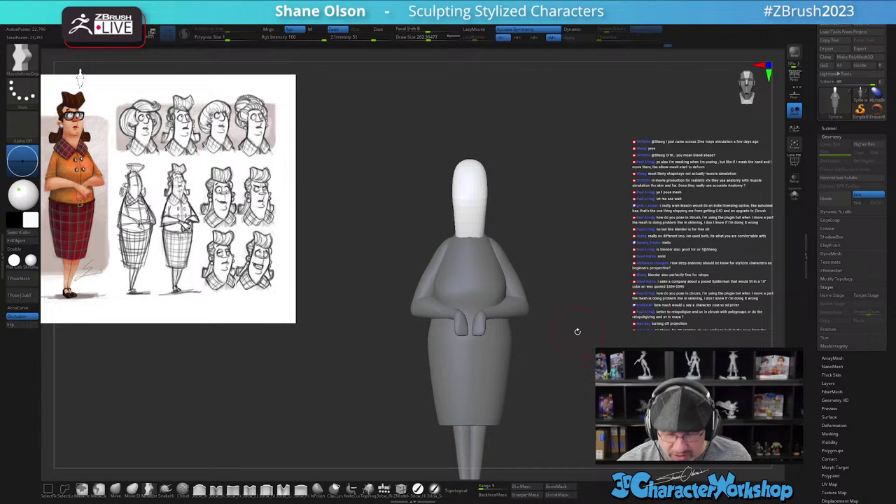
pyautogui.keyDown('alt'); pyautogui.moveTo(581, 275); pyautogui.dragTo(580, 298); pyautogui.keyUp('alt')
pyautogui.moveTo(596, 238)
pyautogui.keyDown('alt'); pyautogui.mouseDown()
pyautogui.moveTo(594, 283)
pyautogui.moveTo(570, 235)
pyautogui.moveTo(560, 238)
pyautogui.moveTo(607, 250)
pyautogui.moveTo(600, 128)
pyautogui.moveTo(614, 355)
pyautogui.moveTo(584, 206)
pyautogui.moveTo(593, 254)
pyautogui.mouseUp(); pyautogui.keyUp('alt')
pyautogui.hotkey('shift', 'f')
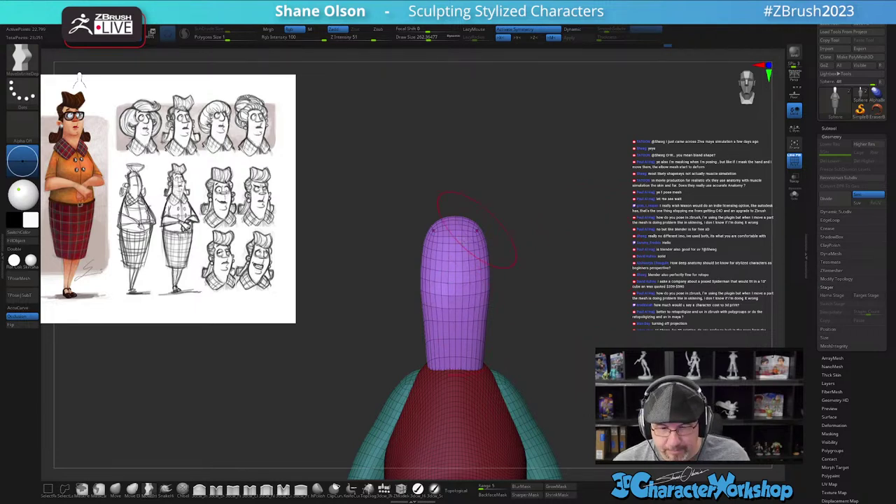
pyautogui.keyDown('alt'); pyautogui.moveTo(556, 266); pyautogui.dragTo(590, 236); pyautogui.keyUp('alt')
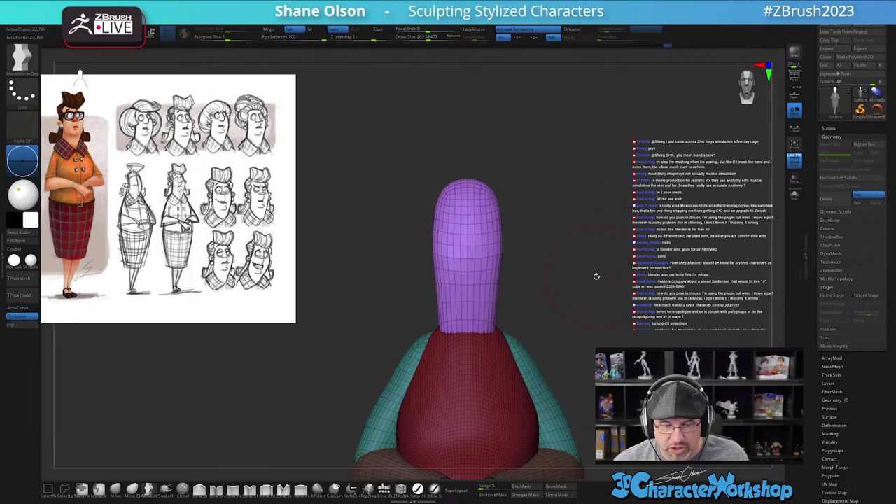
pyautogui.moveTo(597, 277); pyautogui.dragTo(596, 230)
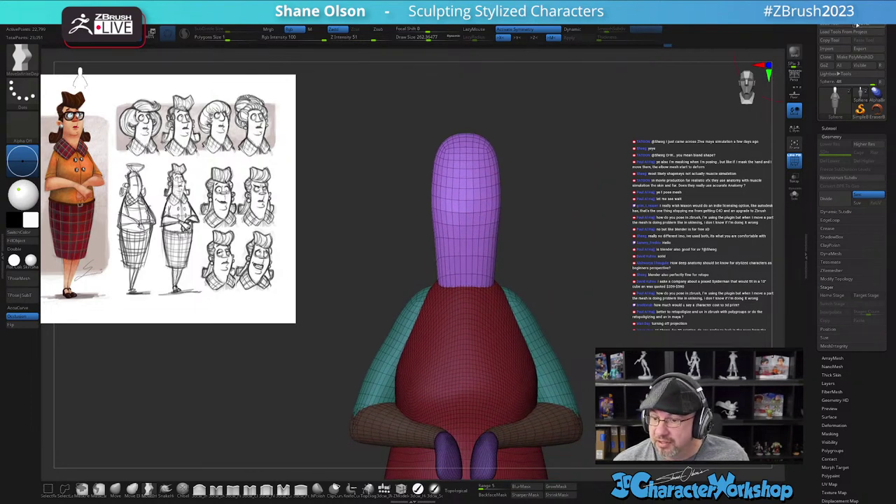
# - Save the tool in the Twitch ZTLs folder under a new file name beginning with "Lad"
pyautogui.click(857, 26)
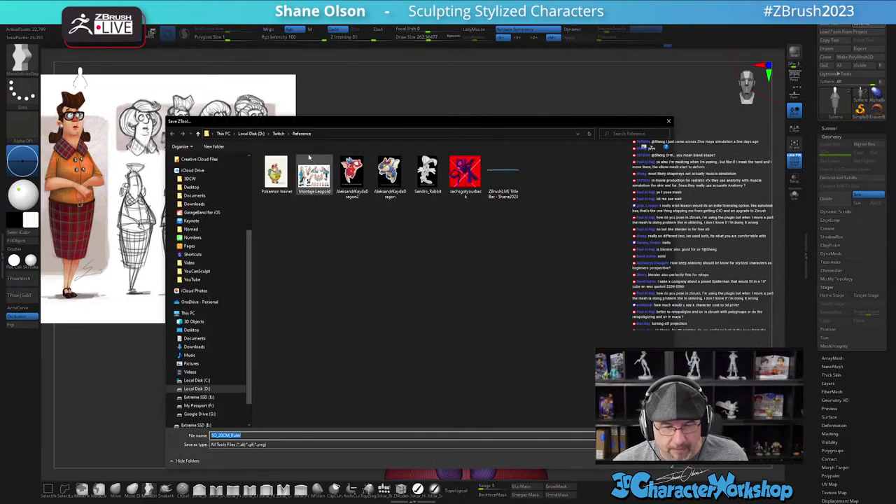
pyautogui.click(278, 133)
pyautogui.doubleClick(277, 166)
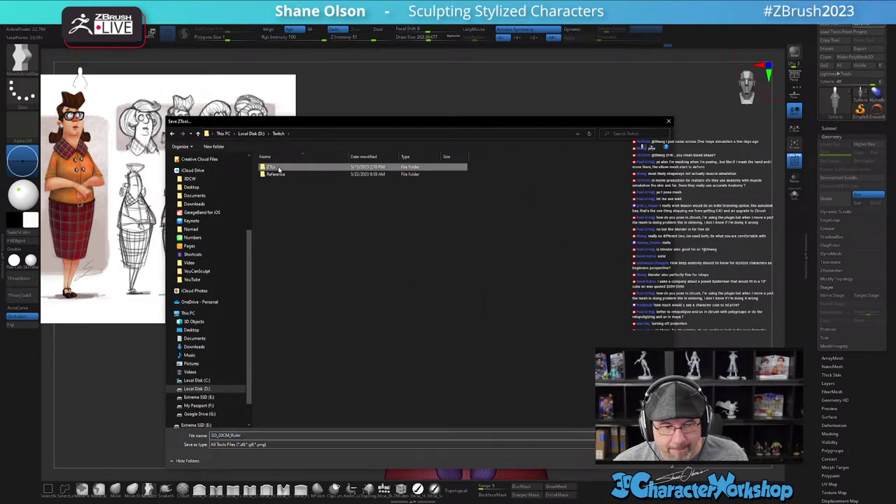
pyautogui.doubleClick(250, 435)
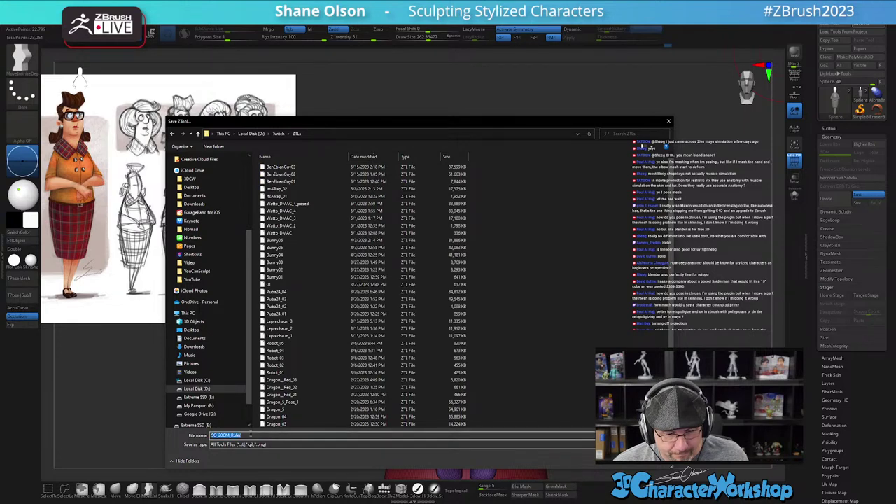
pyautogui.write('Lep')
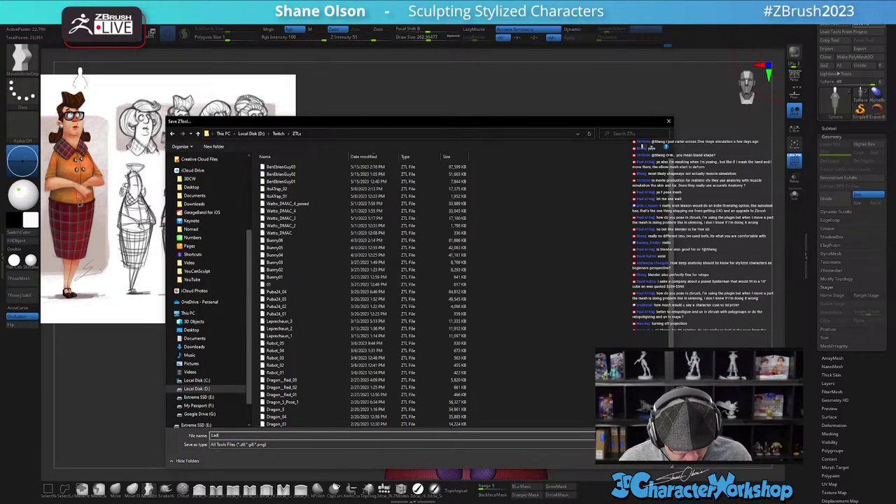
pyautogui.press('Return')
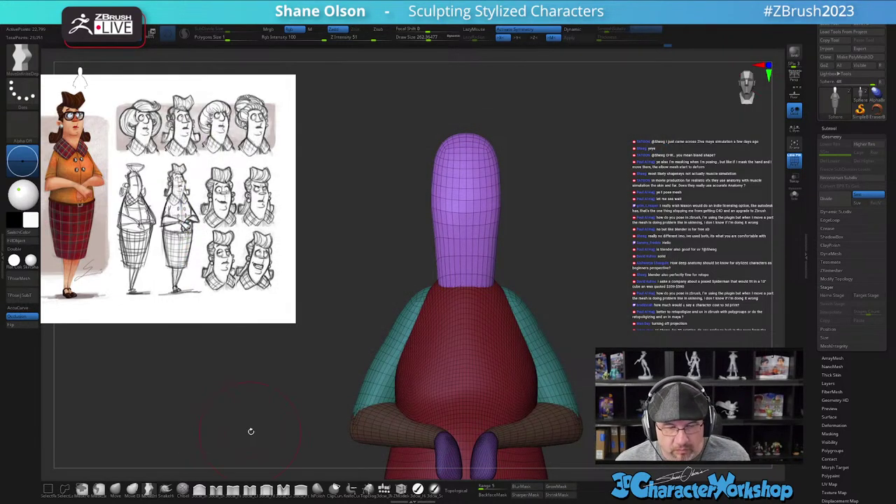
# - Rebuild the head and neck mesh at a finer density with the polygon size set to 0.62995
pyautogui.keyDown('alt'); pyautogui.moveTo(625, 222); pyautogui.dragTo(622, 217); pyautogui.keyUp('alt')
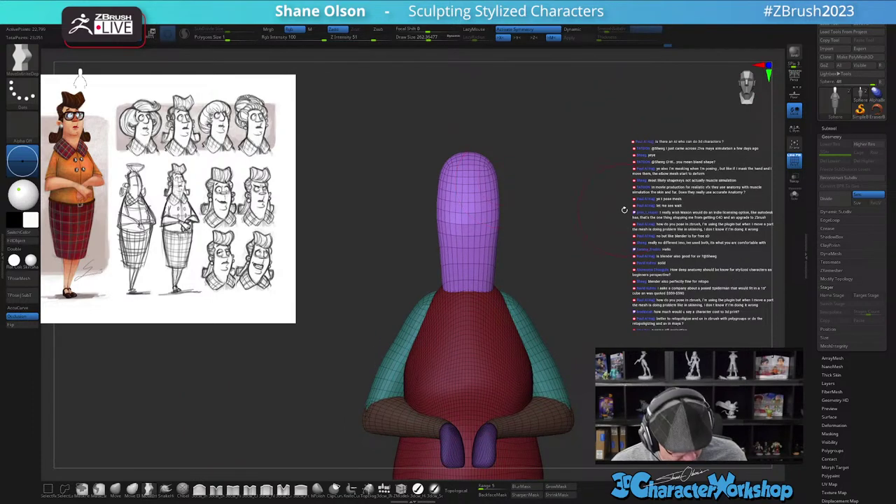
pyautogui.moveTo(614, 258)
pyautogui.keyDown('alt'); pyautogui.mouseDown()
pyautogui.moveTo(614, 298)
pyautogui.moveTo(598, 257)
pyautogui.mouseUp(); pyautogui.keyUp('alt')
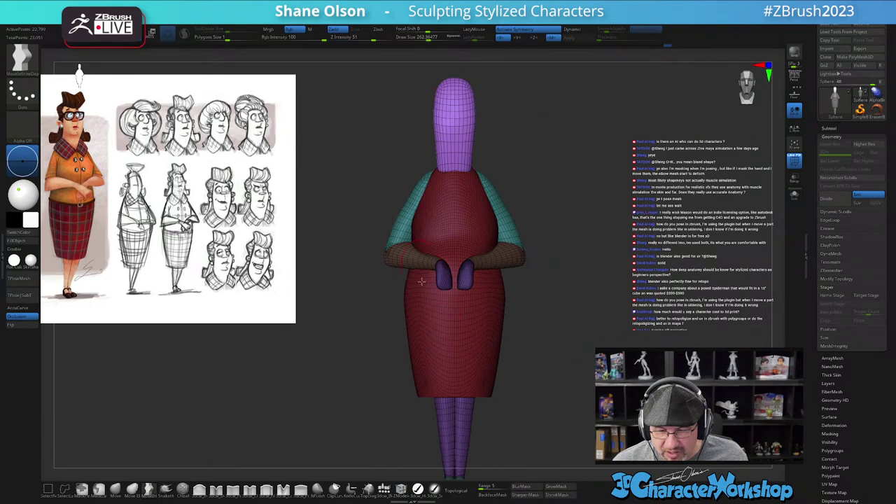
pyautogui.keyDown('alt'); pyautogui.moveTo(555, 134); pyautogui.dragTo(559, 211); pyautogui.keyUp('alt')
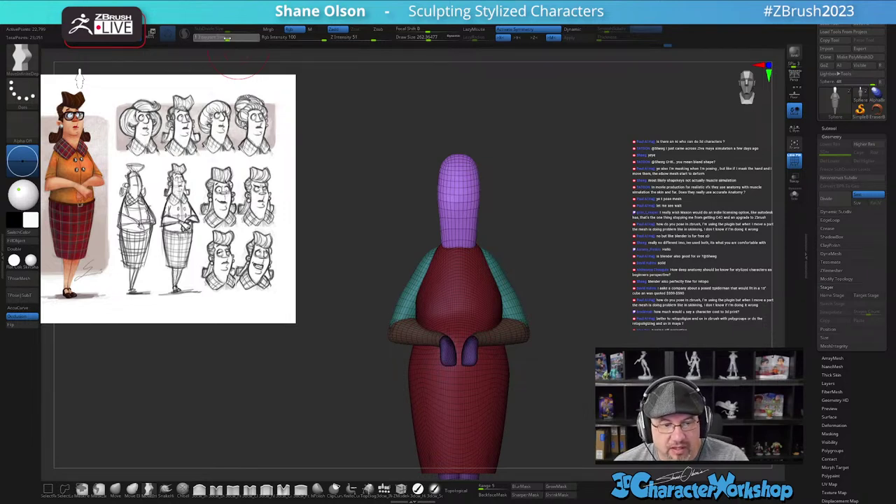
pyautogui.click(225, 37)
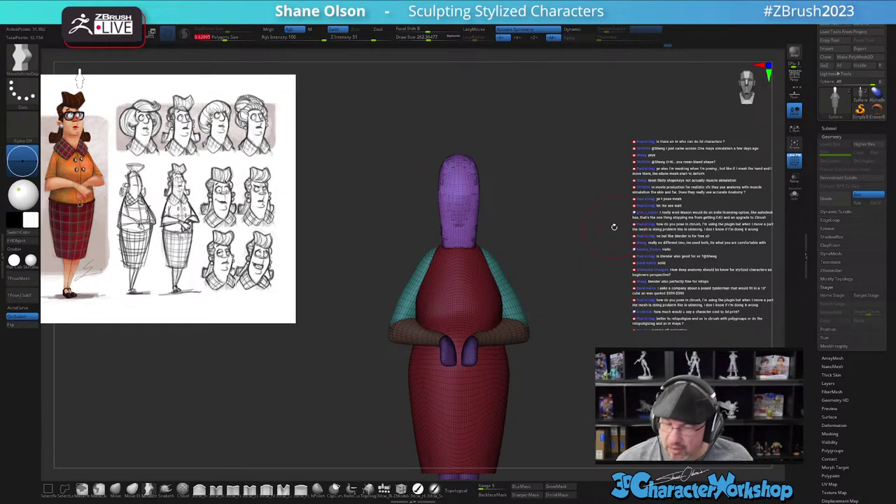
# - Turn off the polyframe display and smooth the lower head and neck, checking the shape from several angles
pyautogui.moveTo(613, 226)
pyautogui.mouseDown()
pyautogui.moveTo(525, 244)
pyautogui.moveTo(532, 246)
pyautogui.moveTo(532, 282)
pyautogui.moveTo(534, 250)
pyautogui.moveTo(616, 235)
pyautogui.mouseUp()
pyautogui.moveTo(516, 271)
pyautogui.keyDown('shift'); pyautogui.mouseDown()
pyautogui.moveTo(497, 241)
pyautogui.moveTo(553, 266)
pyautogui.mouseUp(); pyautogui.keyUp('shift')
pyautogui.hotkey('shift', 'f')
pyautogui.moveTo(562, 227); pyautogui.dragTo(604, 189)
pyautogui.moveTo(578, 302)
pyautogui.mouseDown()
pyautogui.moveTo(602, 296)
pyautogui.moveTo(594, 250)
pyautogui.moveTo(586, 248)
pyautogui.moveTo(589, 258)
pyautogui.moveTo(564, 277)
pyautogui.mouseUp()
pyautogui.moveTo(494, 226)
pyautogui.keyDown('shift'); pyautogui.mouseDown()
pyautogui.moveTo(496, 189)
pyautogui.moveTo(510, 304)
pyautogui.moveTo(460, 273)
pyautogui.moveTo(478, 270)
pyautogui.mouseUp(); pyautogui.keyUp('shift')
pyautogui.moveTo(569, 288)
pyautogui.mouseDown()
pyautogui.moveTo(599, 294)
pyautogui.moveTo(570, 270)
pyautogui.mouseUp()
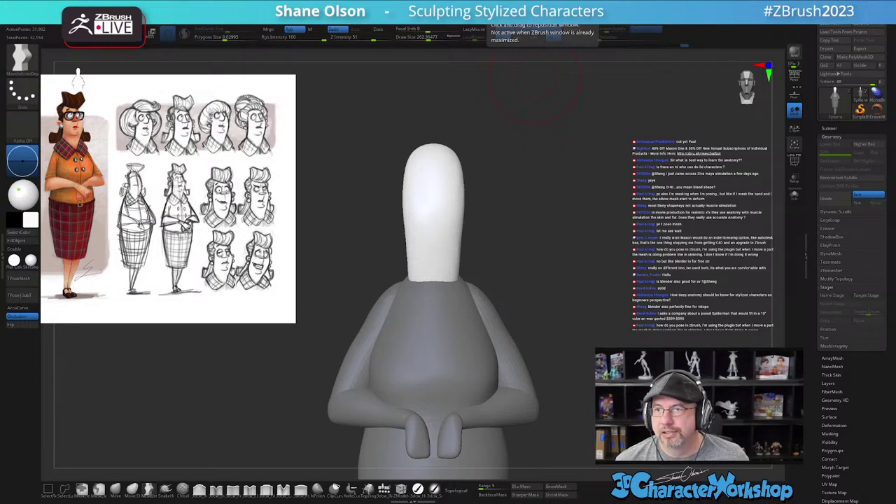
# - Switch to the web browser, look over the premium workshop offers on 3dcharacterworkshop.com, and sign in with the saved account
pyautogui.moveTo(686, 0); pyautogui.dragTo(378, 48)
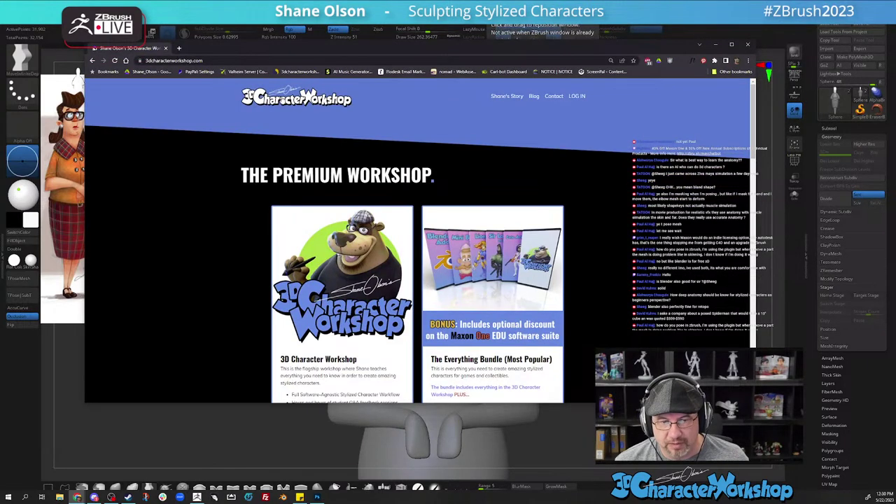
pyautogui.scroll(-2, 152, 203)
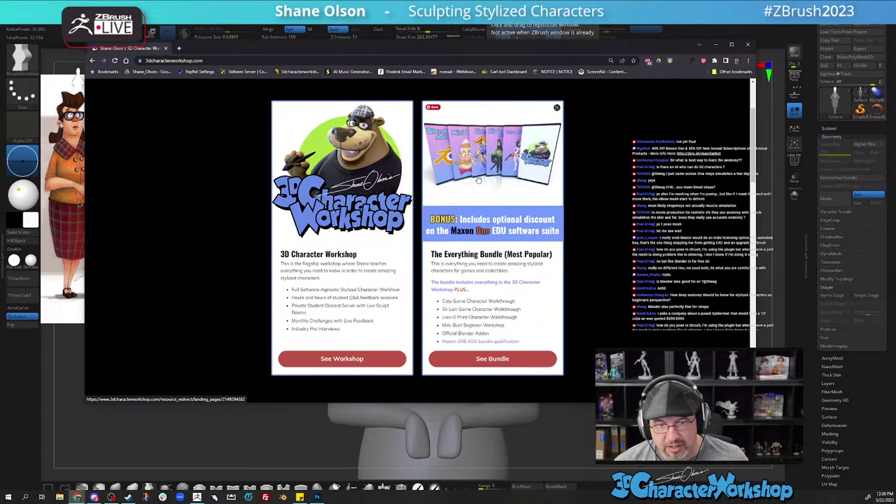
pyautogui.scroll(2, 382, 209)
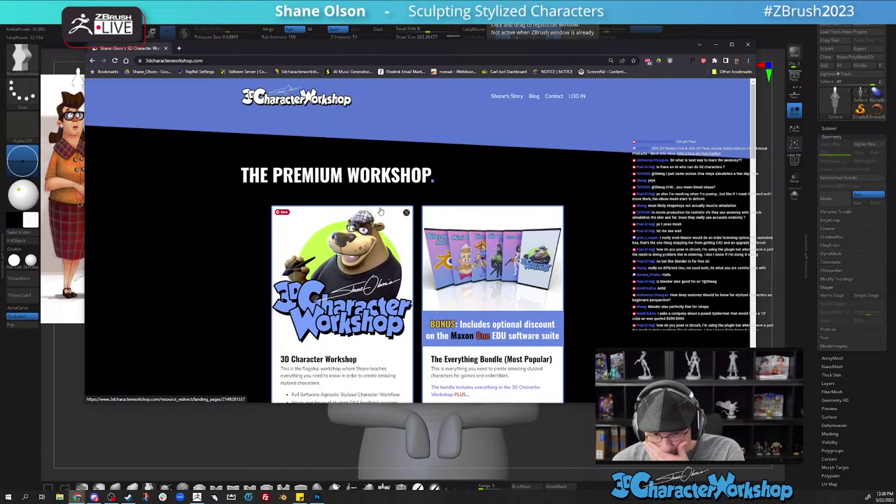
pyautogui.click(577, 97)
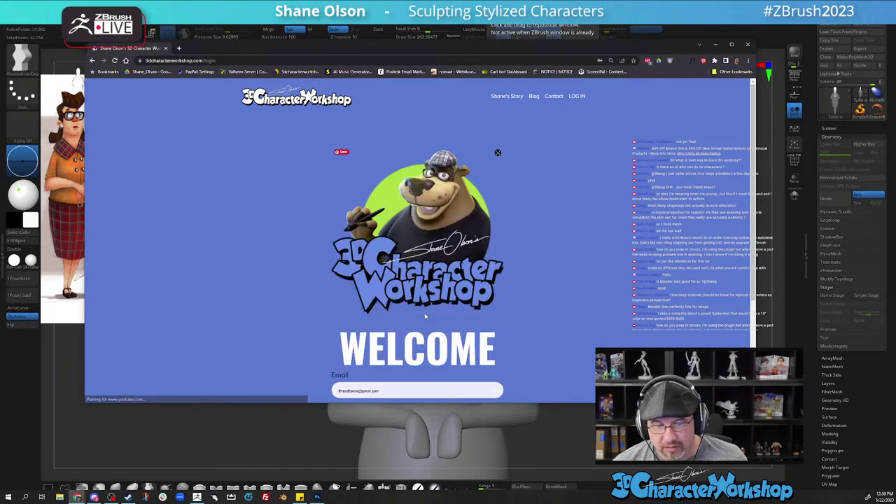
pyautogui.scroll(-2, 390, 337)
pyautogui.click(435, 326)
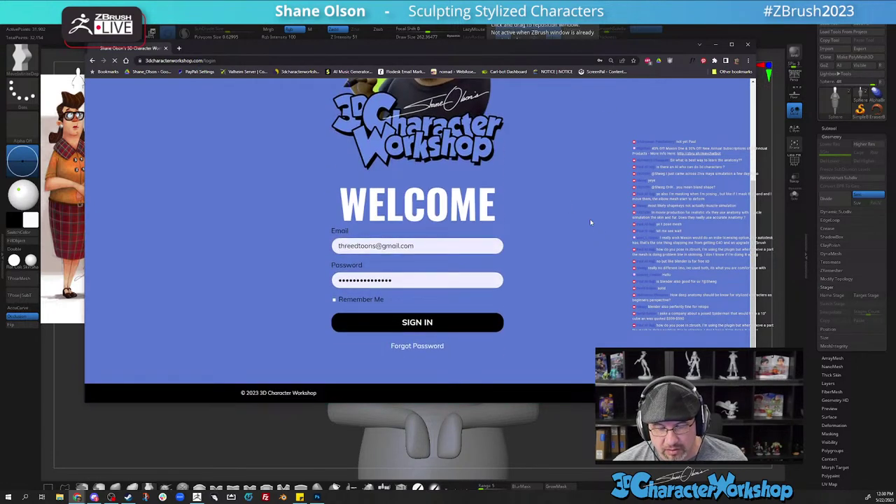
# - Open the Week 2 - Anatomy Training lesson in the 3D Character Workshop's Stylized Anatomy Challenge
pyautogui.scroll(-2, 293, 239)
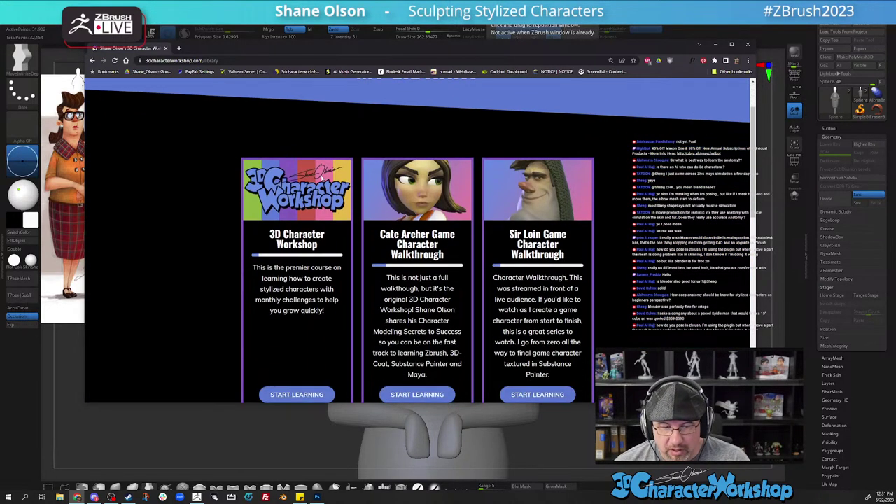
pyautogui.click(294, 238)
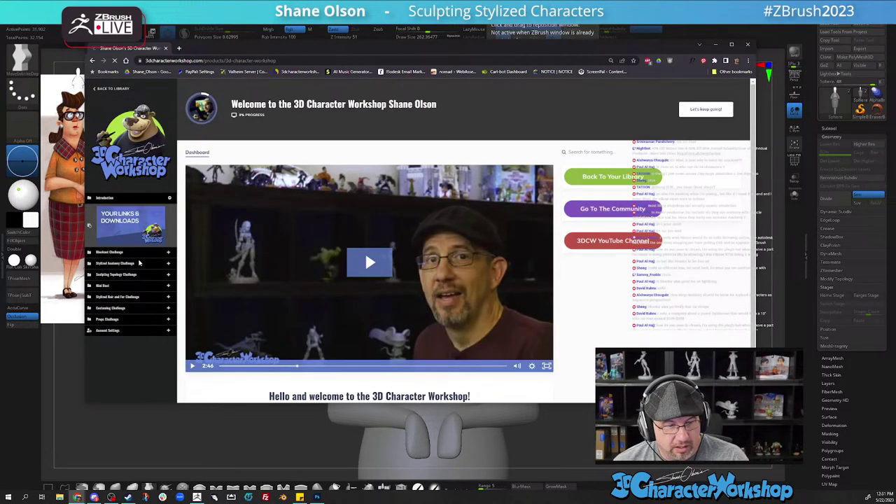
pyautogui.click(121, 265)
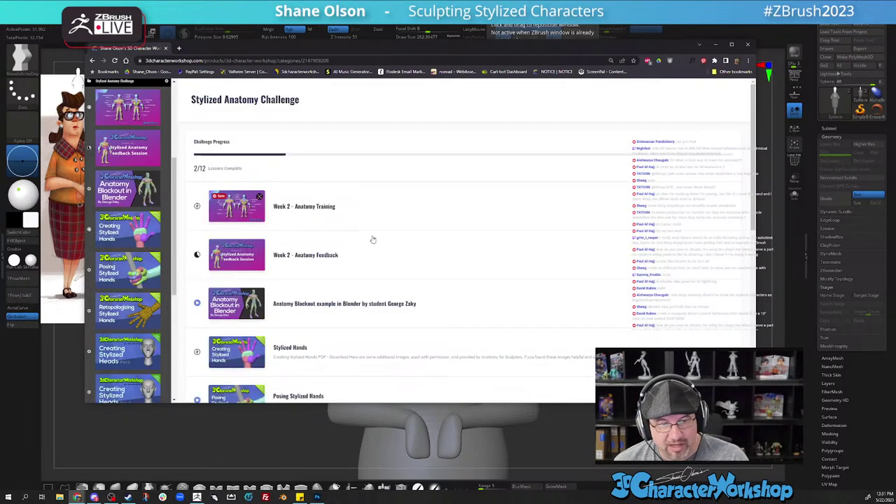
pyautogui.scroll(-4, 351, 248)
pyautogui.scroll(3, 390, 230)
pyautogui.scroll(1, 287, 156)
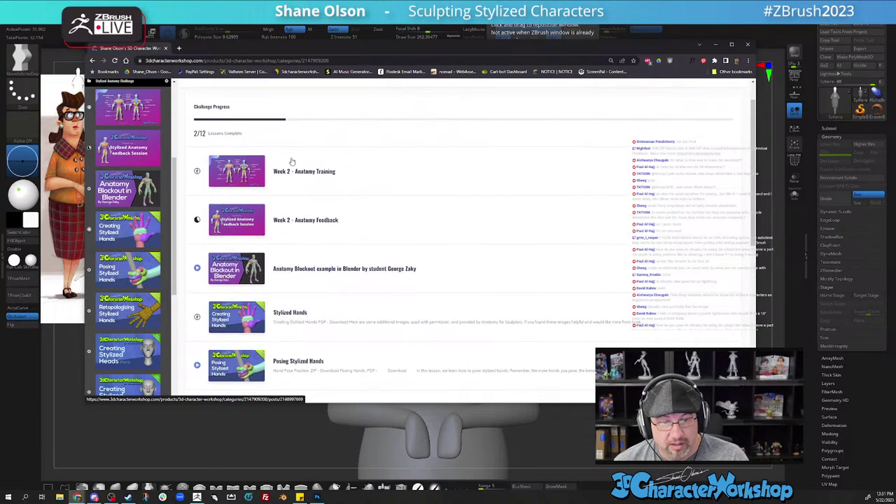
pyautogui.click(324, 175)
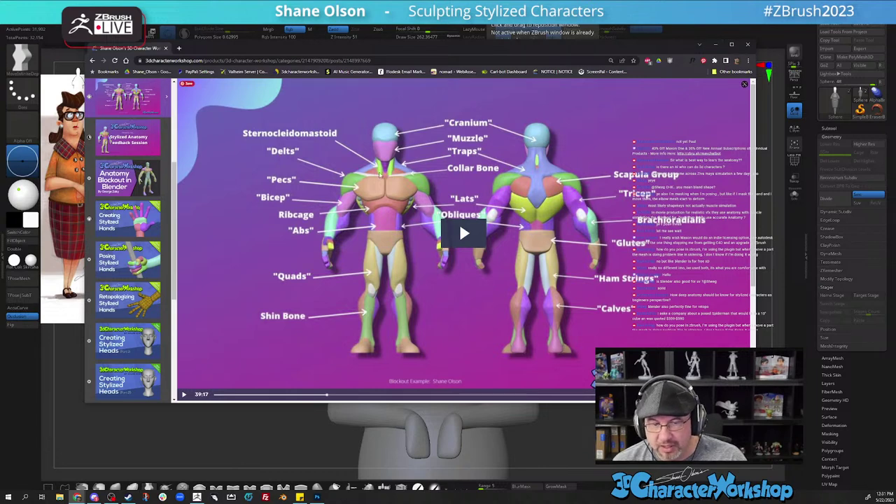
# - Skim the anatomy training video back to the coloured body blockout examples near 8:29, and return to ZBrush
pyautogui.click(297, 394)
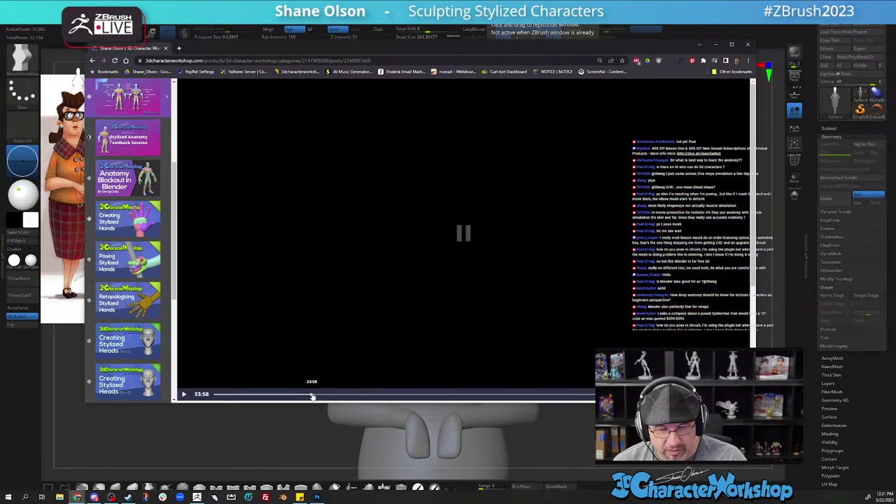
pyautogui.click(264, 395)
pyautogui.click(239, 395)
pyautogui.click(184, 395)
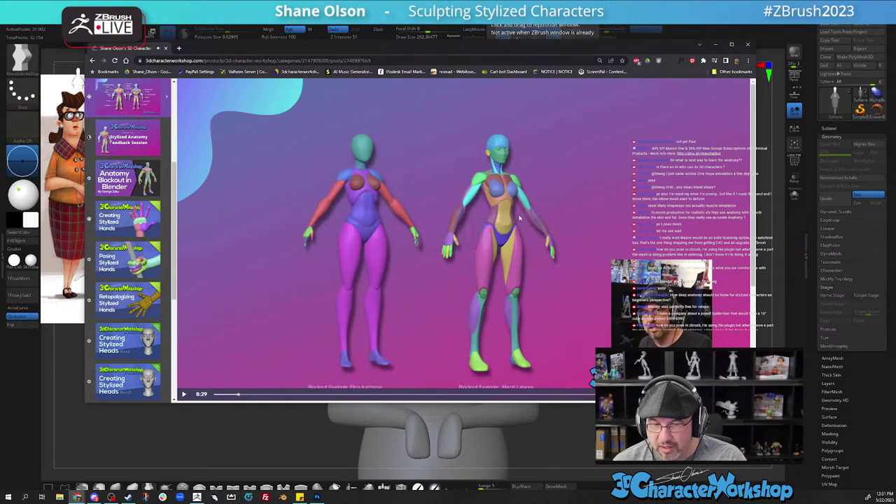
pyautogui.click(715, 44)
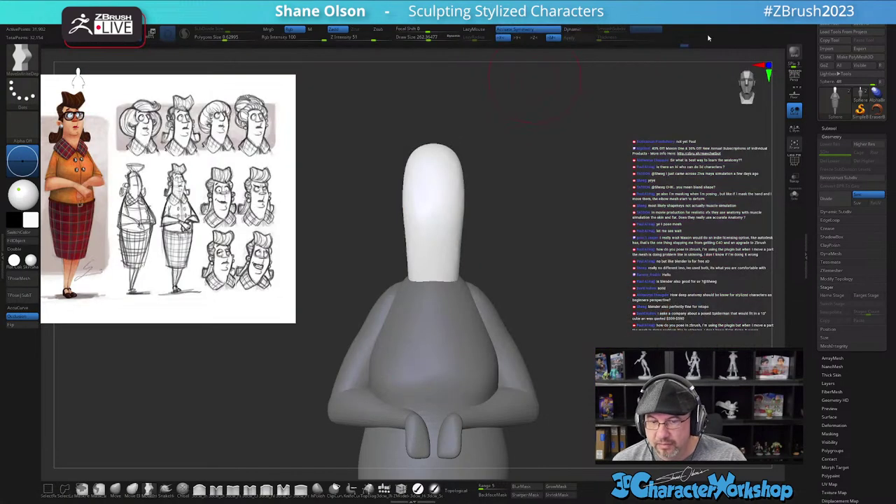
# - Smooth the base of the neck where it meets the torso, checking it from front and side
pyautogui.moveTo(536, 237); pyautogui.dragTo(530, 234)
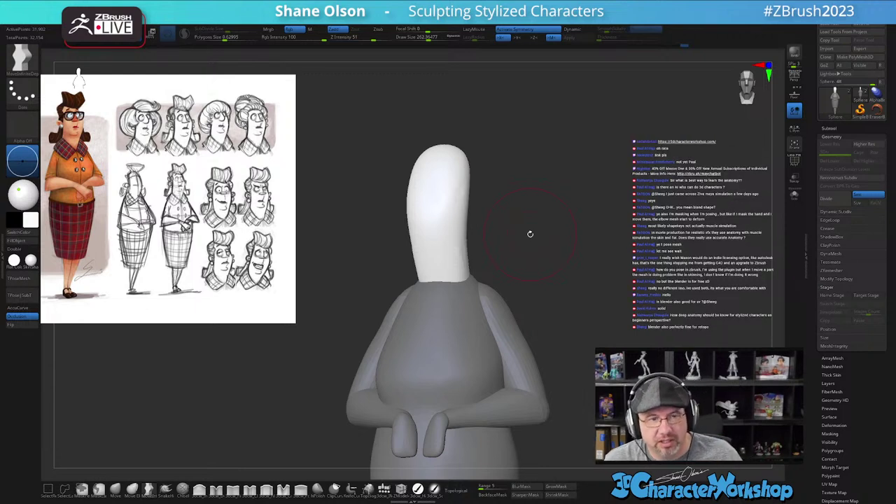
pyautogui.moveTo(545, 278); pyautogui.dragTo(537, 275)
pyautogui.moveTo(474, 220)
pyautogui.keyDown('shift'); pyautogui.mouseDown()
pyautogui.moveTo(480, 176)
pyautogui.moveTo(468, 189)
pyautogui.moveTo(459, 264)
pyautogui.moveTo(485, 284)
pyautogui.mouseUp(); pyautogui.keyUp('shift')
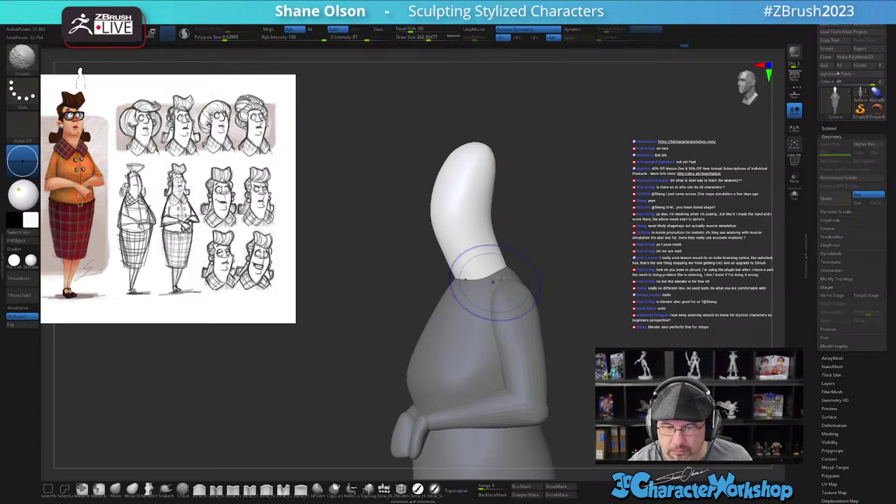
pyautogui.moveTo(602, 281); pyautogui.dragTo(556, 284)
pyautogui.moveTo(504, 241)
pyautogui.keyDown('shift'); pyautogui.mouseDown()
pyautogui.moveTo(508, 151)
pyautogui.moveTo(496, 231)
pyautogui.moveTo(483, 223)
pyautogui.moveTo(558, 232)
pyautogui.moveTo(588, 219)
pyautogui.moveTo(579, 225)
pyautogui.moveTo(565, 210)
pyautogui.moveTo(579, 263)
pyautogui.moveTo(560, 292)
pyautogui.mouseUp(); pyautogui.keyUp('shift')
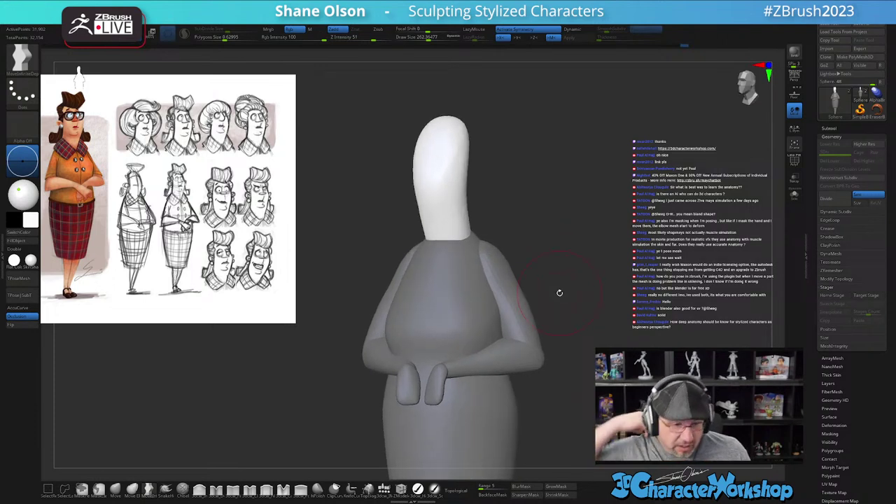
# - Trace a curve around the base of the neck with the Topology brush at a draw size of about 49
pyautogui.moveTo(526, 228); pyautogui.dragTo(534, 266)
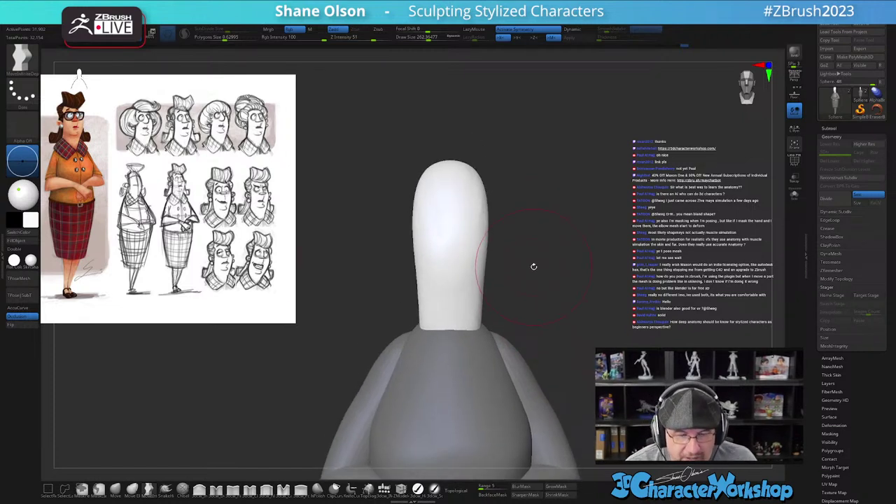
pyautogui.press('s')
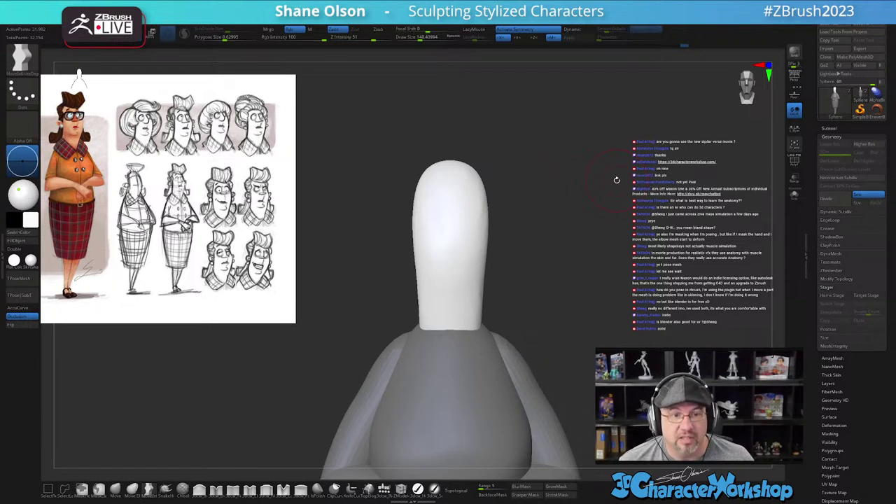
pyautogui.moveTo(575, 321); pyautogui.dragTo(577, 289)
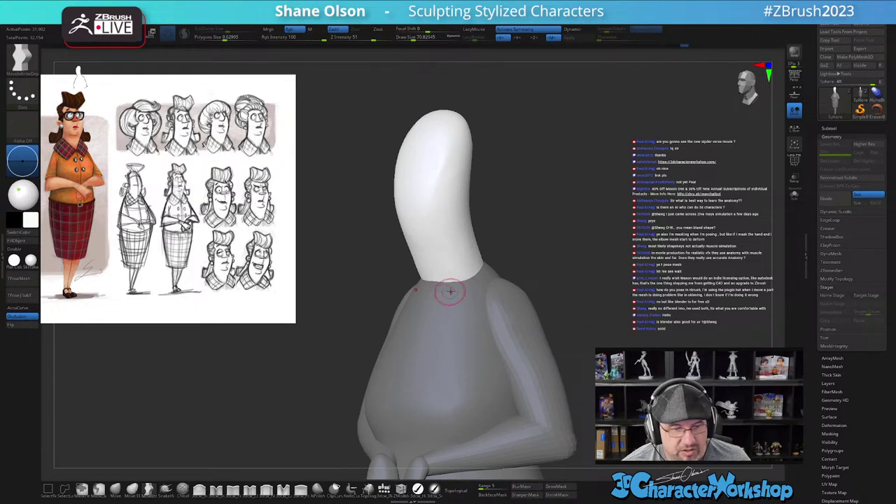
pyautogui.moveTo(586, 355)
pyautogui.mouseDown()
pyautogui.moveTo(570, 356)
pyautogui.moveTo(576, 359)
pyautogui.moveTo(582, 319)
pyautogui.mouseUp()
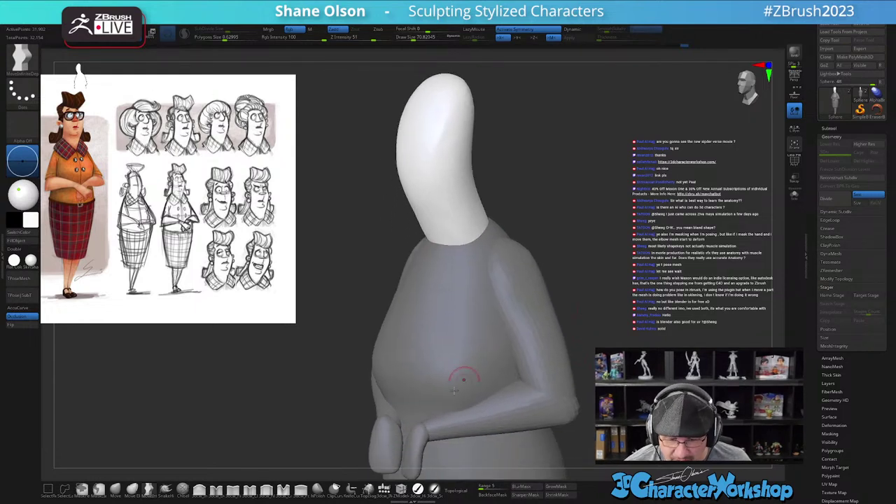
pyautogui.click(368, 488)
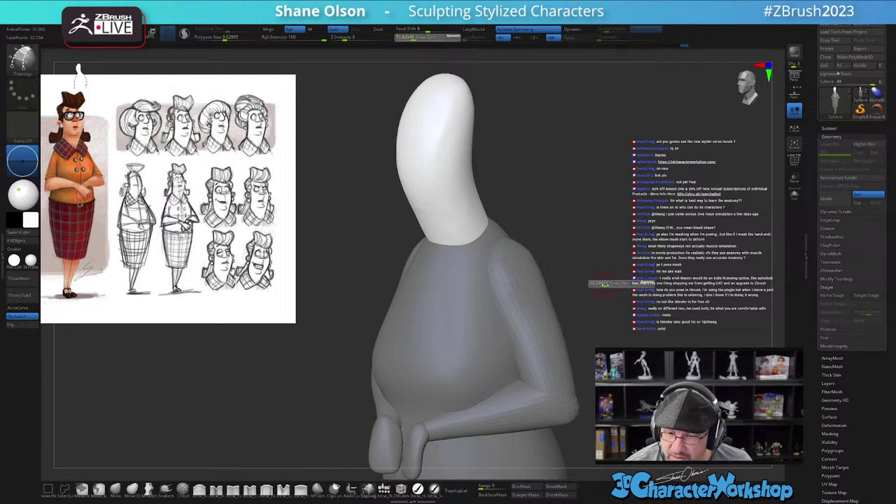
pyautogui.moveTo(605, 285)
pyautogui.mouseDown(button='right')
pyautogui.moveTo(610, 266)
pyautogui.moveTo(592, 317)
pyautogui.moveTo(498, 212)
pyautogui.mouseUp(button='right')
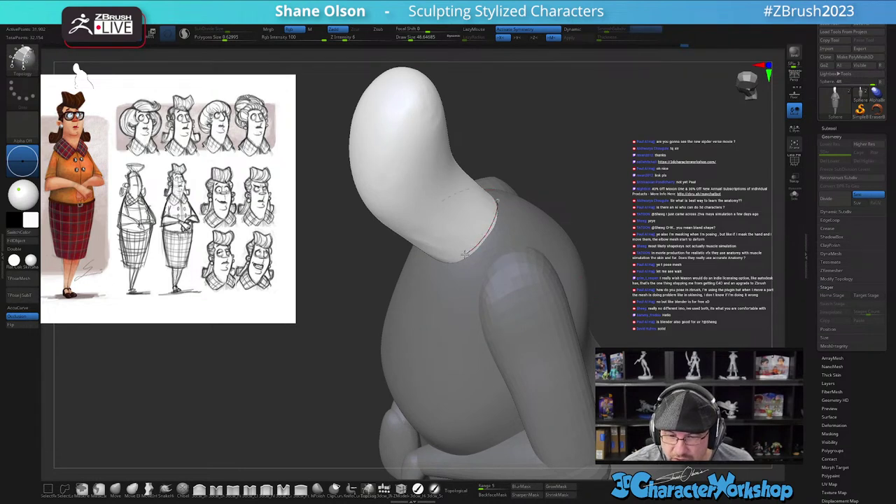
pyautogui.moveTo(491, 326)
pyautogui.mouseDown(button='right')
pyautogui.moveTo(499, 294)
pyautogui.moveTo(489, 337)
pyautogui.moveTo(474, 300)
pyautogui.moveTo(460, 312)
pyautogui.mouseUp(button='right')
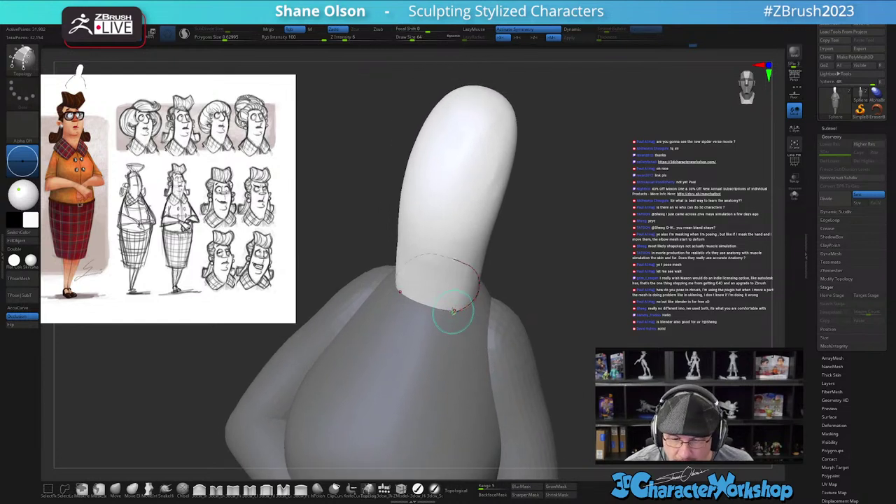
pyautogui.moveTo(498, 371)
pyautogui.mouseDown(button='right')
pyautogui.moveTo(490, 354)
pyautogui.moveTo(504, 359)
pyautogui.moveTo(483, 365)
pyautogui.moveTo(440, 330)
pyautogui.mouseUp(button='right')
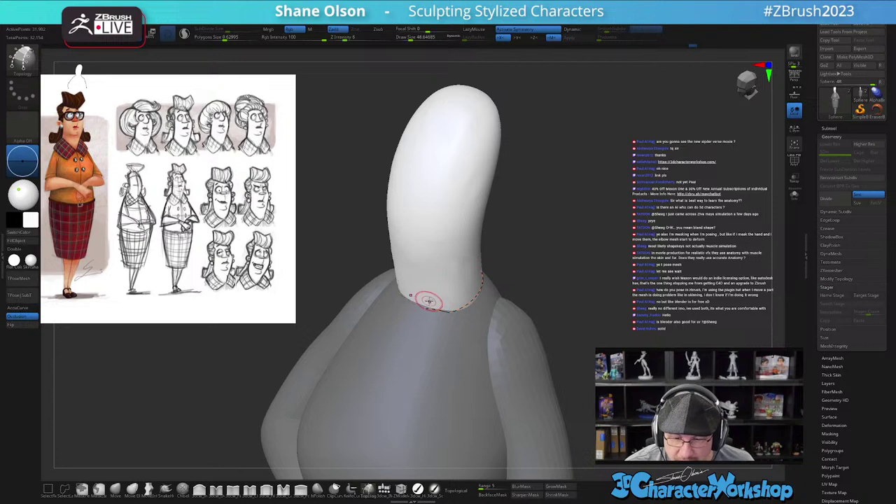
pyautogui.moveTo(493, 358)
pyautogui.mouseDown(button='right')
pyautogui.moveTo(500, 376)
pyautogui.moveTo(524, 352)
pyautogui.moveTo(589, 339)
pyautogui.moveTo(604, 276)
pyautogui.moveTo(593, 283)
pyautogui.moveTo(539, 254)
pyautogui.mouseUp(button='right')
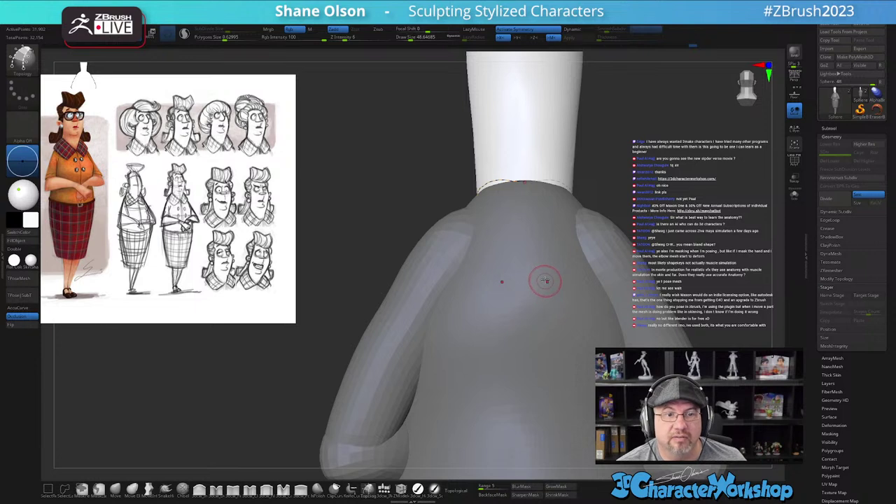
pyautogui.moveTo(542, 298); pyautogui.dragTo(534, 226, button='right')
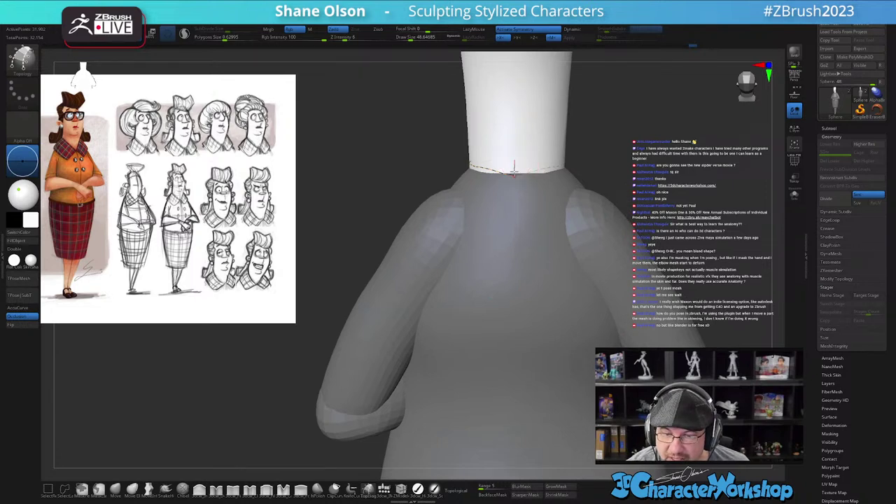
pyautogui.moveTo(526, 226)
pyautogui.mouseDown(button='right')
pyautogui.moveTo(535, 234)
pyautogui.moveTo(524, 274)
pyautogui.mouseUp(button='right')
# - Draw the collar's outer edge over the back and shoulder and crossing curves from the neckline, forming its first topology faces
pyautogui.moveTo(518, 287)
pyautogui.mouseDown()
pyautogui.moveTo(477, 281)
pyautogui.moveTo(436, 260)
pyautogui.mouseUp()
pyautogui.moveTo(486, 213); pyautogui.dragTo(469, 291)
pyautogui.moveTo(468, 293)
pyautogui.mouseDown(button='right')
pyautogui.moveTo(490, 347)
pyautogui.moveTo(495, 320)
pyautogui.mouseUp(button='right')
pyautogui.moveTo(497, 285); pyautogui.dragTo(491, 286)
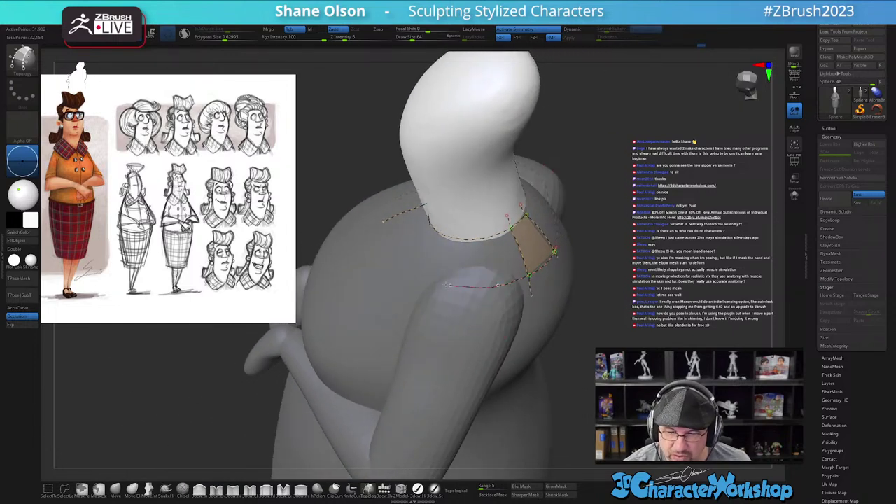
pyautogui.moveTo(424, 281); pyautogui.dragTo(418, 280)
pyautogui.moveTo(476, 213); pyautogui.dragTo(485, 292)
pyautogui.moveTo(492, 315)
pyautogui.mouseDown(button='right')
pyautogui.moveTo(477, 336)
pyautogui.moveTo(494, 353)
pyautogui.moveTo(443, 366)
pyautogui.moveTo(524, 380)
pyautogui.moveTo(486, 380)
pyautogui.moveTo(483, 322)
pyautogui.mouseUp(button='right')
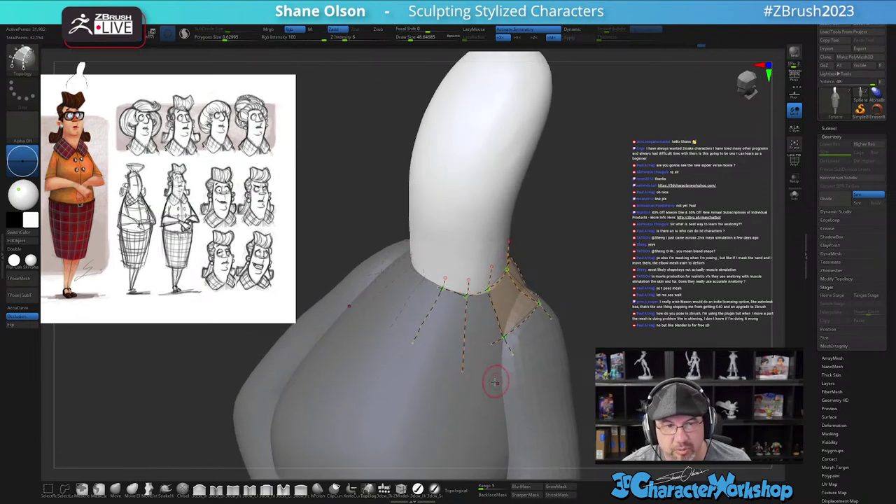
# - Complete the collar's lower edge across the front and generate the collar mesh at a draw size of about 39
pyautogui.moveTo(488, 380); pyautogui.dragTo(491, 399, button='right')
pyautogui.moveTo(492, 344); pyautogui.dragTo(475, 345)
pyautogui.moveTo(414, 341); pyautogui.dragTo(411, 342)
pyautogui.moveTo(481, 419)
pyautogui.mouseDown(button='right')
pyautogui.moveTo(520, 414)
pyautogui.moveTo(490, 412)
pyautogui.moveTo(532, 380)
pyautogui.moveTo(541, 318)
pyautogui.moveTo(534, 324)
pyautogui.mouseUp(button='right')
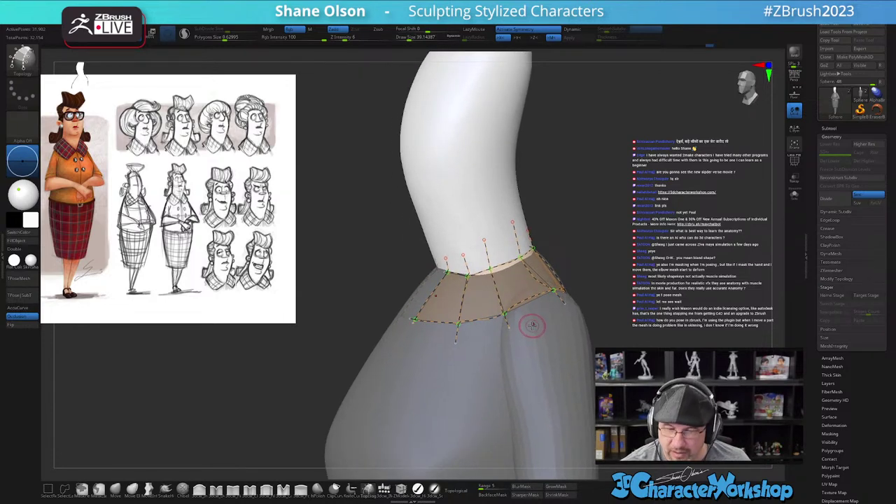
pyautogui.click(532, 326)
pyautogui.moveTo(551, 379)
pyautogui.mouseDown(button='right')
pyautogui.moveTo(584, 364)
pyautogui.moveTo(518, 387)
pyautogui.moveTo(633, 350)
pyautogui.moveTo(642, 306)
pyautogui.mouseUp(button='right')
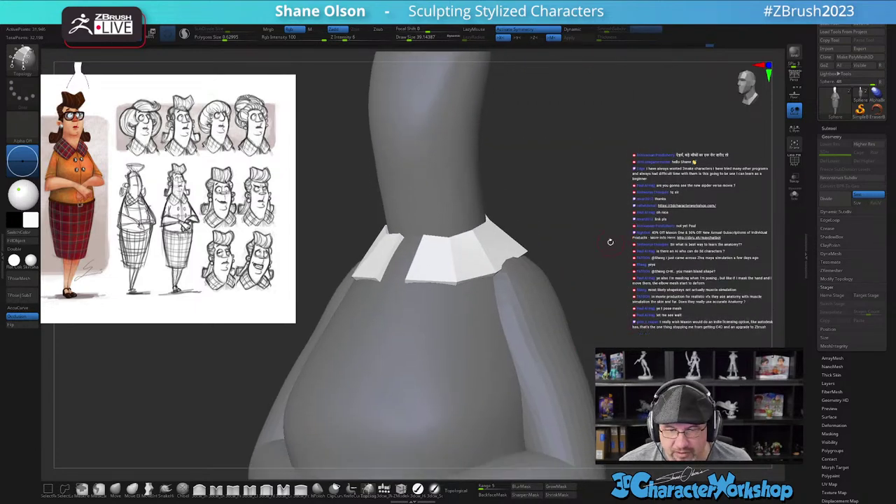
pyautogui.press('space')
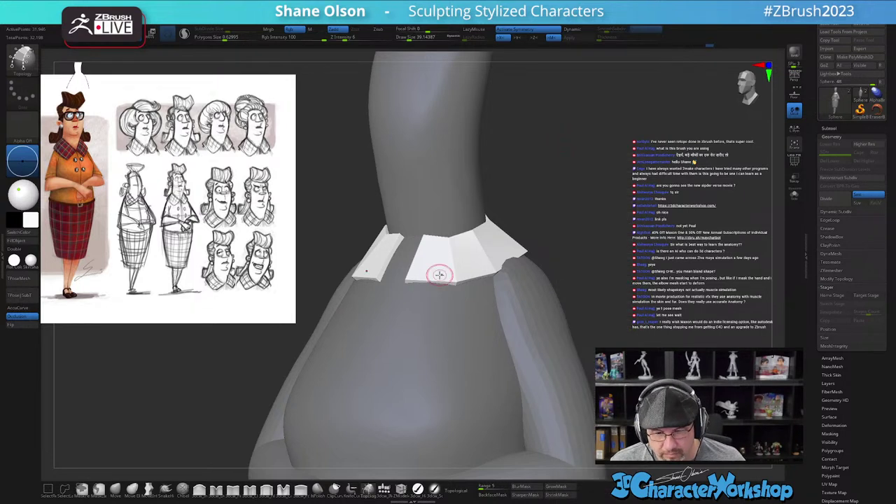
pyautogui.press('Tab')
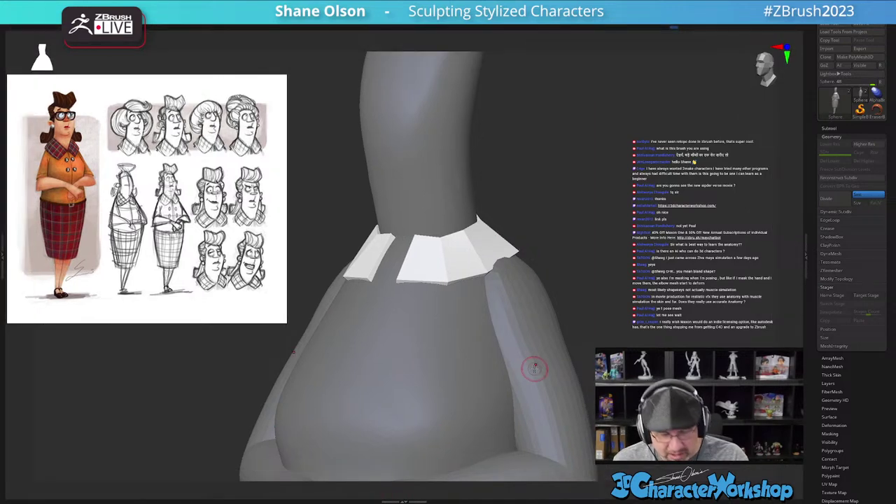
pyautogui.press('Tab')
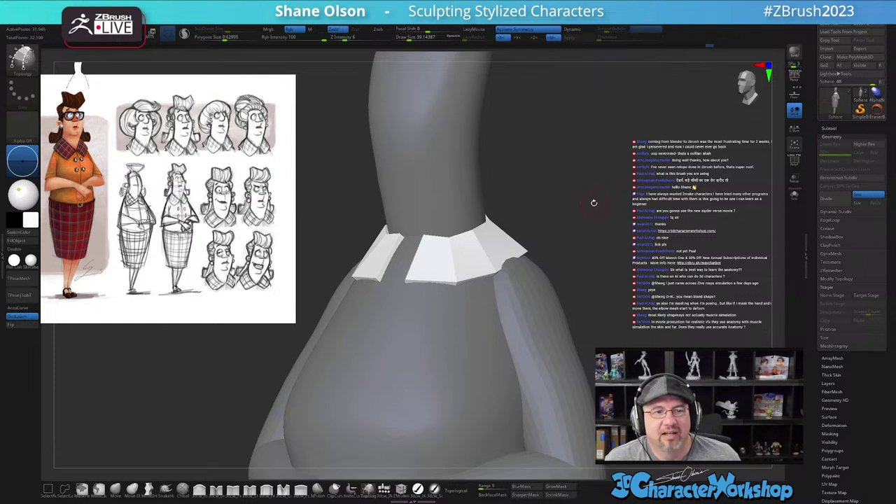
pyautogui.moveTo(611, 278)
pyautogui.mouseDown()
pyautogui.moveTo(597, 274)
pyautogui.moveTo(606, 289)
pyautogui.moveTo(614, 282)
pyautogui.mouseUp()
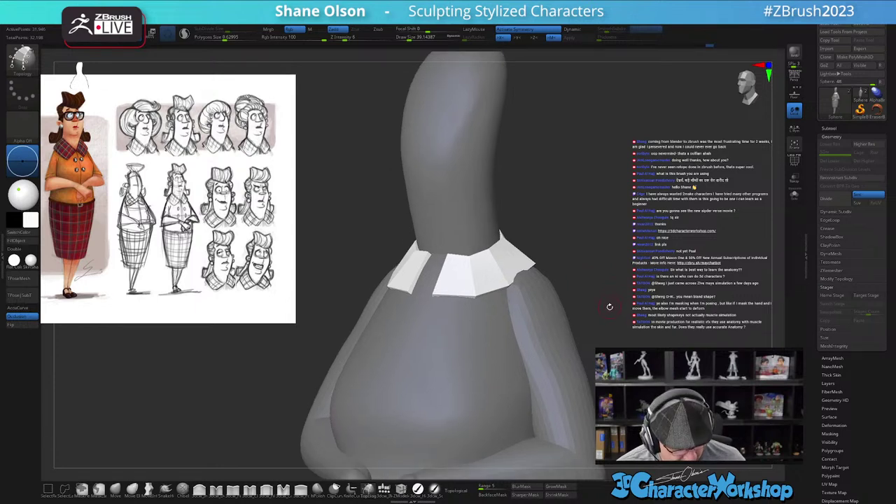
# - Split the unmasked collar mesh off the body into its own subtool
pyautogui.moveTo(607, 304); pyautogui.dragTo(609, 300)
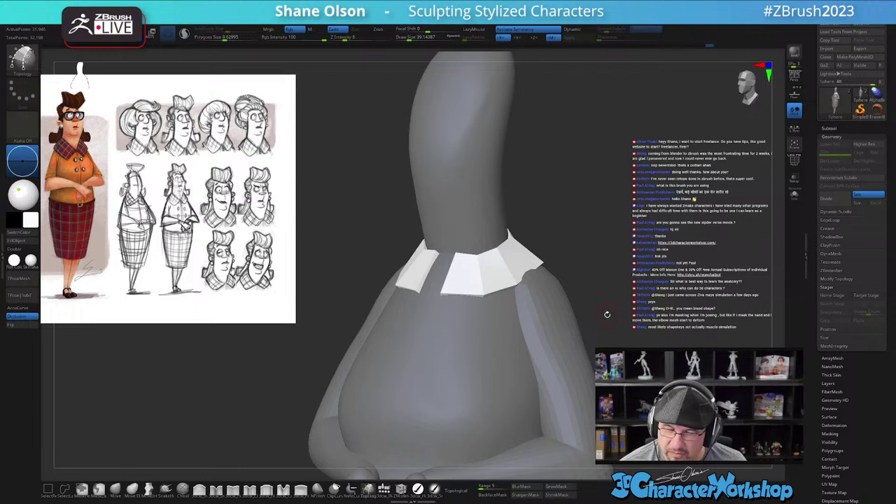
pyautogui.moveTo(607, 314); pyautogui.dragTo(610, 282)
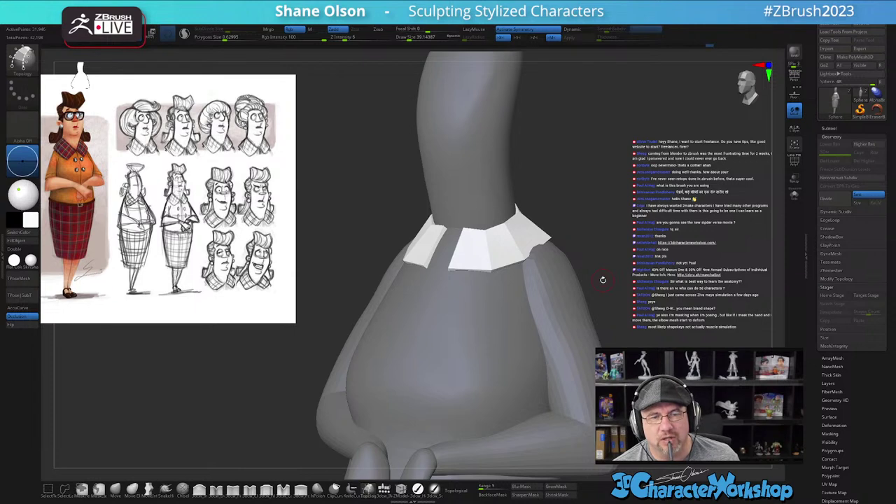
pyautogui.moveTo(602, 280); pyautogui.dragTo(615, 307)
pyautogui.press('space')
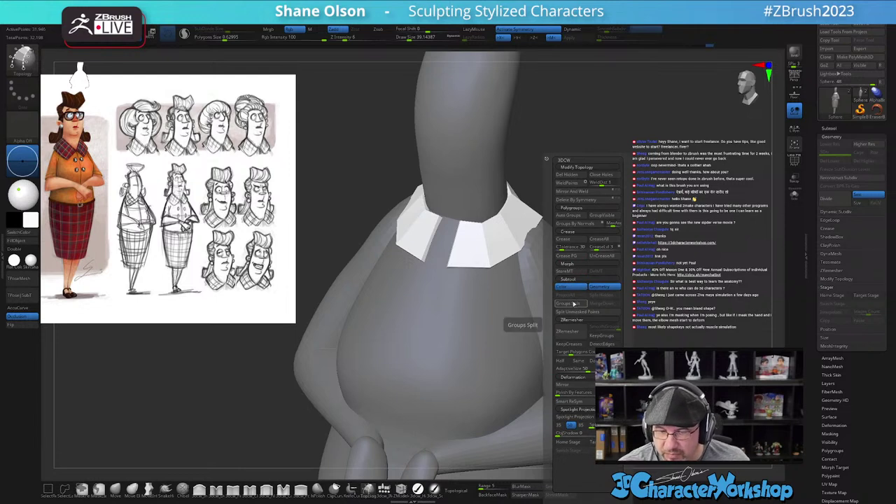
pyautogui.click(590, 313)
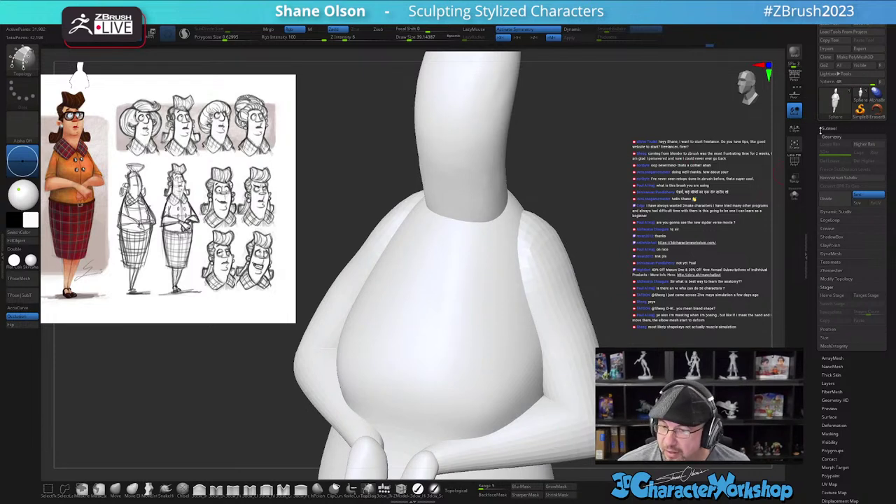
# - Show the separated collar subtool and make it the active subtool
pyautogui.click(828, 129)
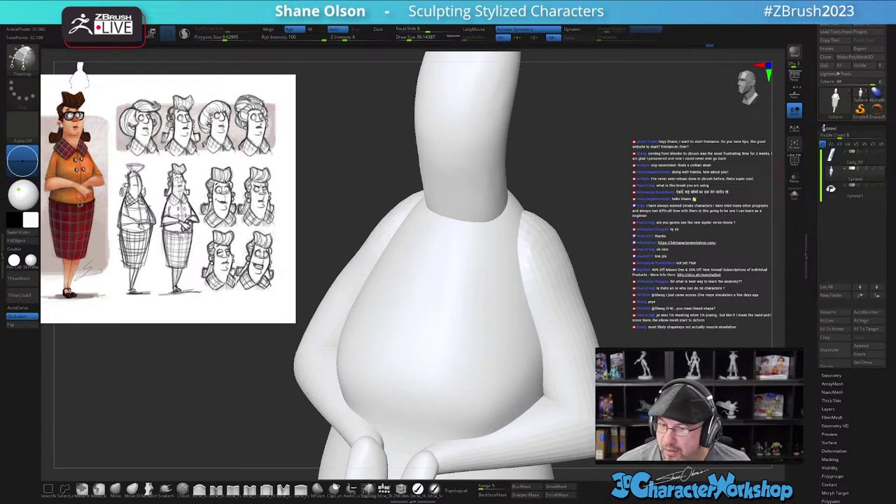
pyautogui.click(882, 187)
pyautogui.moveTo(689, 225); pyautogui.dragTo(688, 212)
pyautogui.keyDown('alt'); pyautogui.moveTo(649, 238); pyautogui.dragTo(649, 210); pyautogui.keyUp('alt')
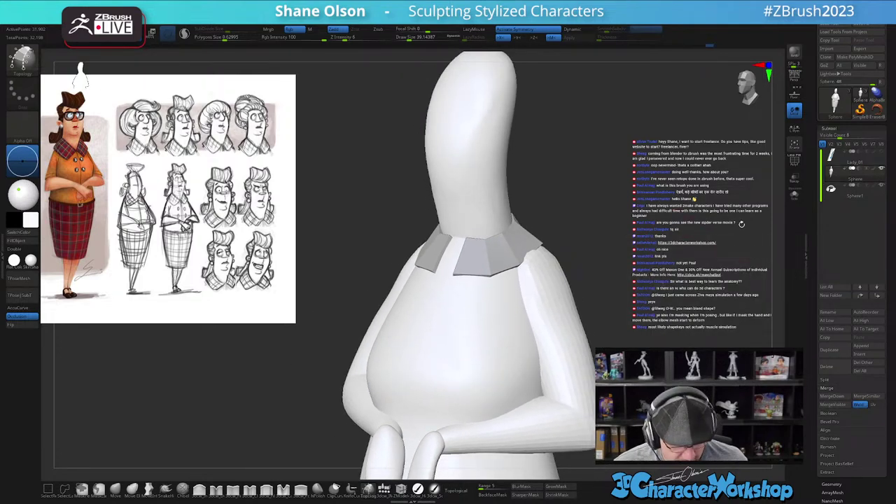
pyautogui.click(851, 191)
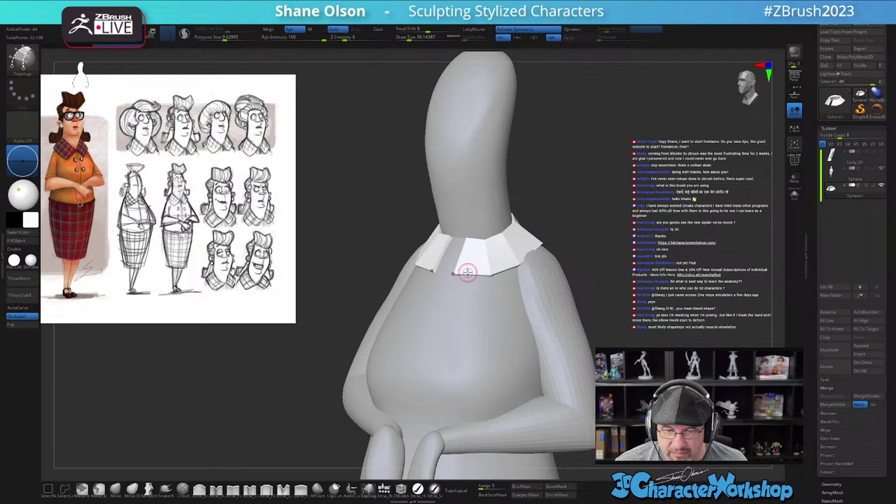
# - Bring the collar's two front ends together at the neckline with the Move brush at a draw size of about 97
pyautogui.keyDown('shift'); pyautogui.moveTo(645, 229); pyautogui.dragTo(626, 242); pyautogui.keyUp('shift')
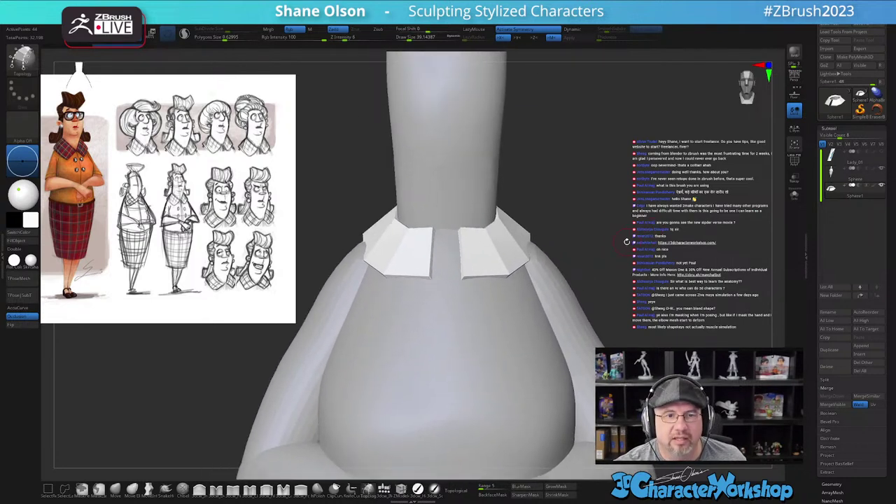
pyautogui.keyDown('alt'); pyautogui.moveTo(440, 272); pyautogui.dragTo(462, 299, button='right'); pyautogui.keyUp('alt')
pyautogui.press('2')
pyautogui.click(117, 492)
pyautogui.press('s')
pyautogui.moveTo(484, 260); pyautogui.dragTo(439, 253)
pyautogui.moveTo(522, 281)
pyautogui.keyDown('alt'); pyautogui.mouseDown(button='right')
pyautogui.moveTo(536, 242)
pyautogui.moveTo(533, 263)
pyautogui.mouseUp(button='right'); pyautogui.keyUp('alt')
pyautogui.moveTo(496, 272); pyautogui.dragTo(512, 268)
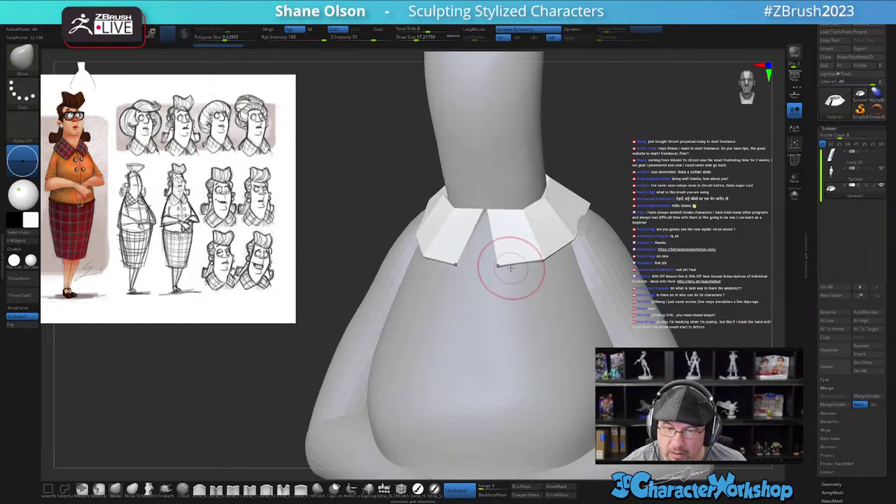
# - Turn on Dynamic Subdiv for the collar, always accepting its automatic activation, and check the smoothed shape from the front
pyautogui.press('shift')
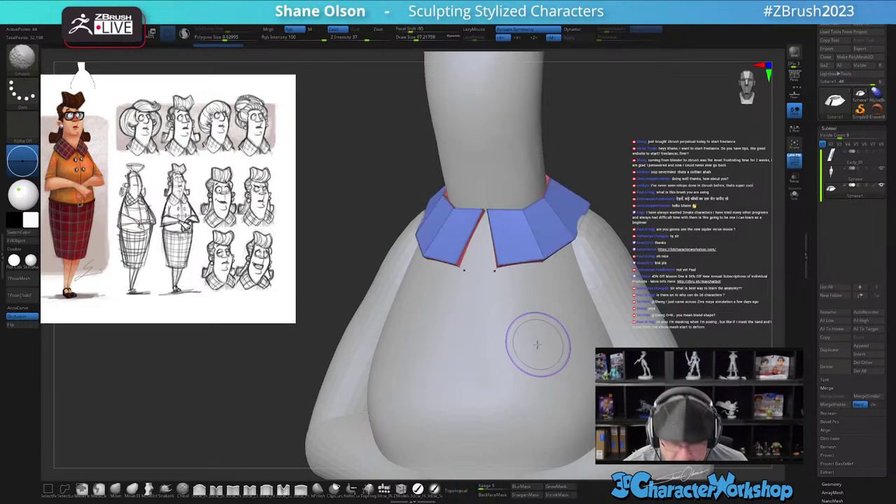
pyautogui.press('d')
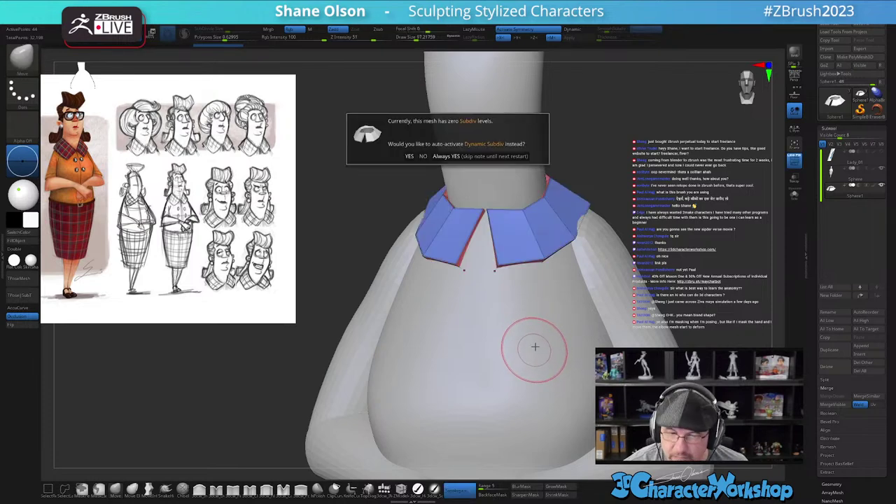
pyautogui.click(448, 156)
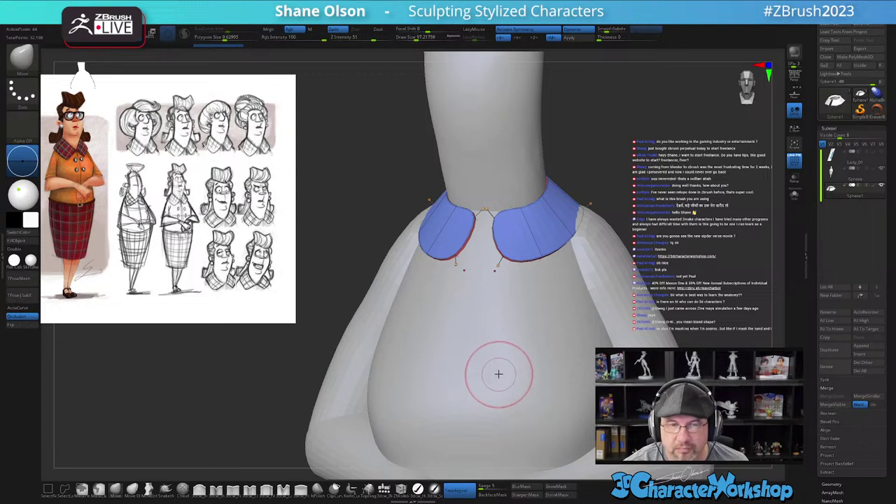
pyautogui.moveTo(506, 367); pyautogui.dragTo(514, 371, button='right')
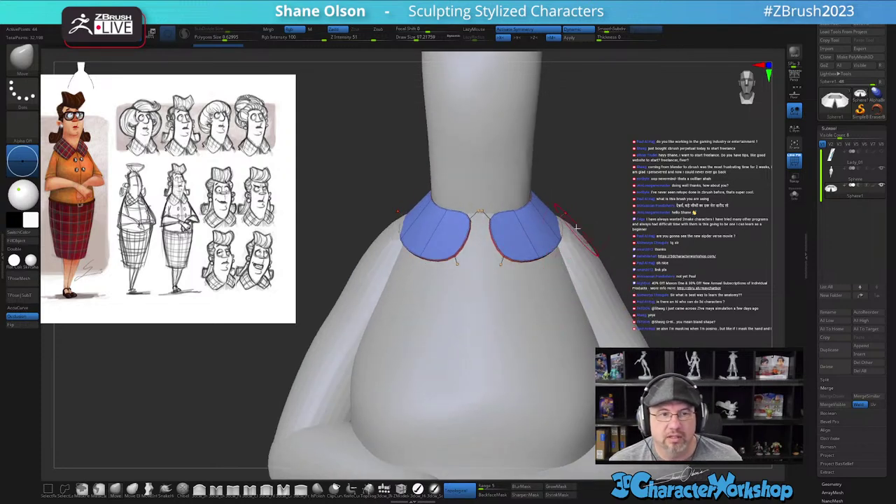
pyautogui.moveTo(634, 184); pyautogui.dragTo(625, 173)
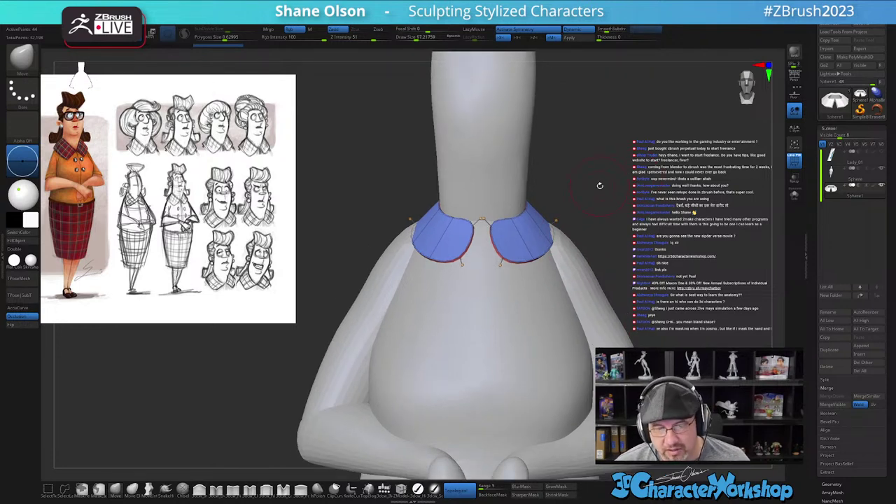
pyautogui.keyDown('ctrl'); pyautogui.click(607, 182); pyautogui.keyUp('ctrl')
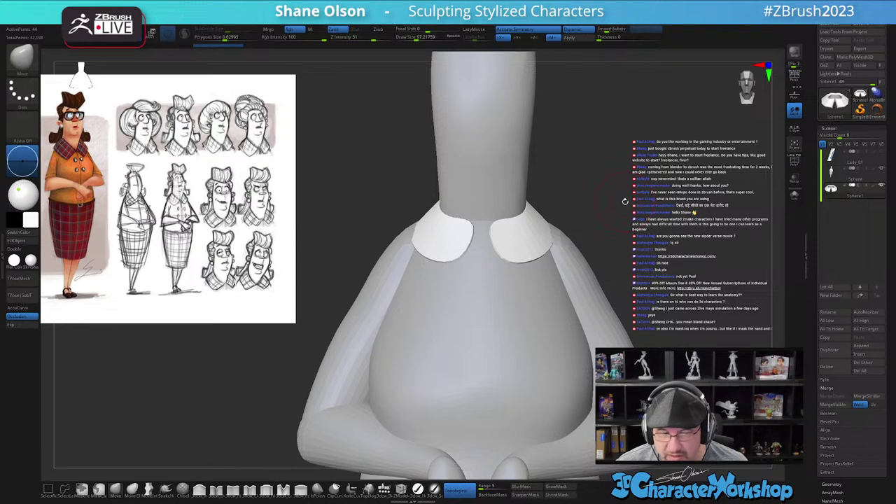
# - Isolate the collar with its polyframe shown and set the ZModeler edge action to Crease
pyautogui.moveTo(624, 202); pyautogui.dragTo(754, 188)
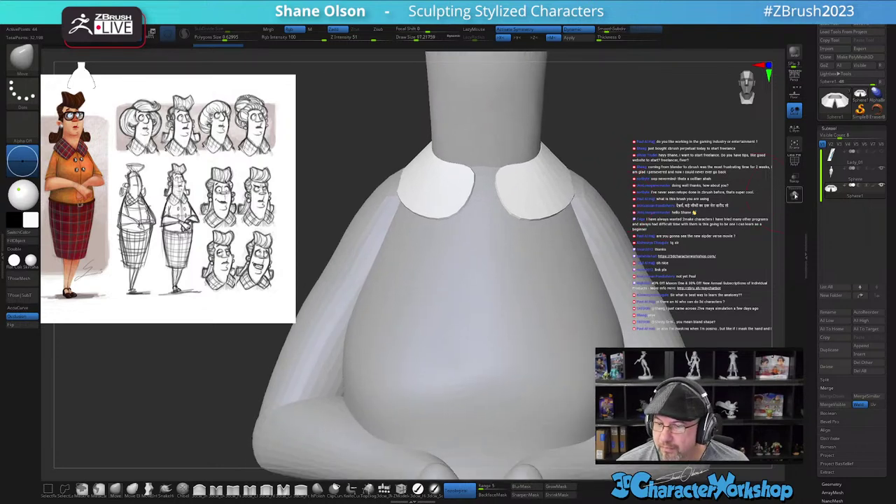
pyautogui.click(794, 196)
pyautogui.keyDown('alt'); pyautogui.moveTo(644, 186); pyautogui.dragTo(519, 401); pyautogui.keyUp('alt')
pyautogui.hotkey('shift', 'f')
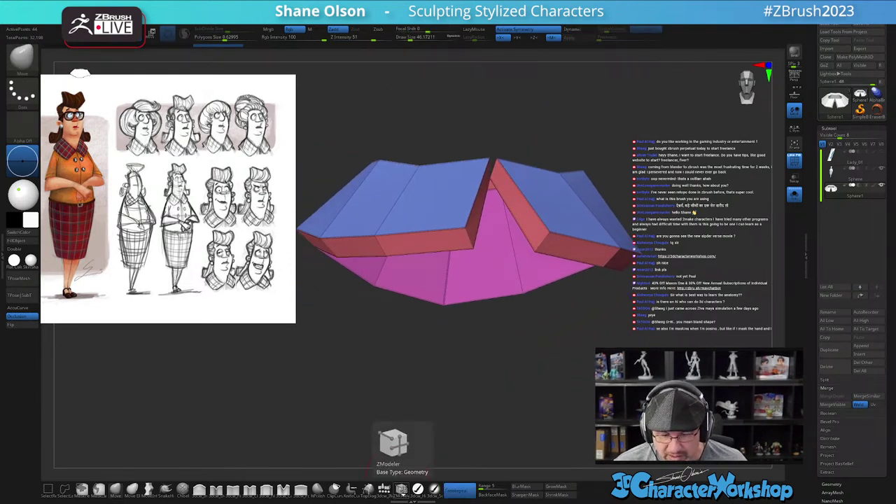
pyautogui.click(401, 488)
pyautogui.press('space')
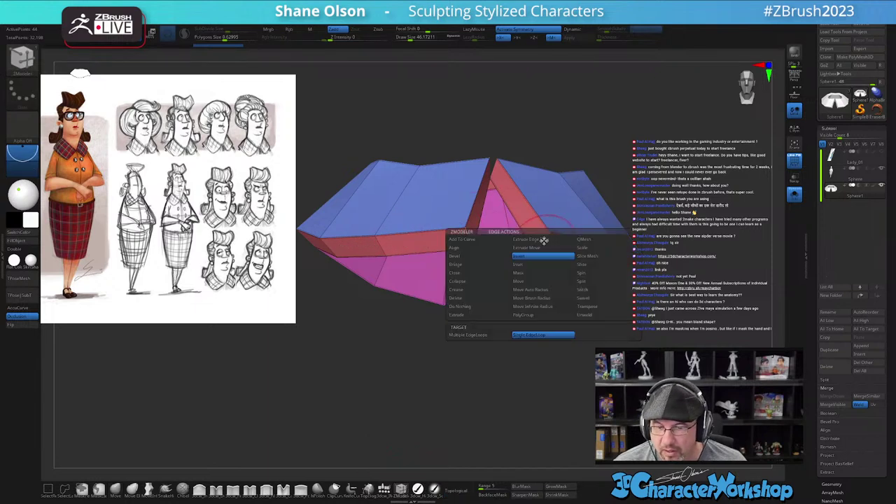
pyautogui.click(467, 290)
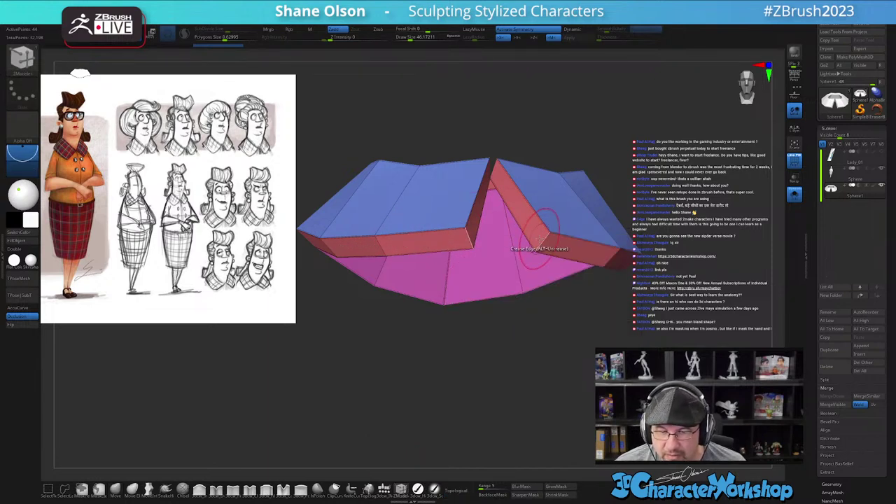
# - Crease the collar's front corner edges, preview them with Dynamic Subdiv and bring the body back into view
pyautogui.moveTo(684, 186); pyautogui.dragTo(577, 262)
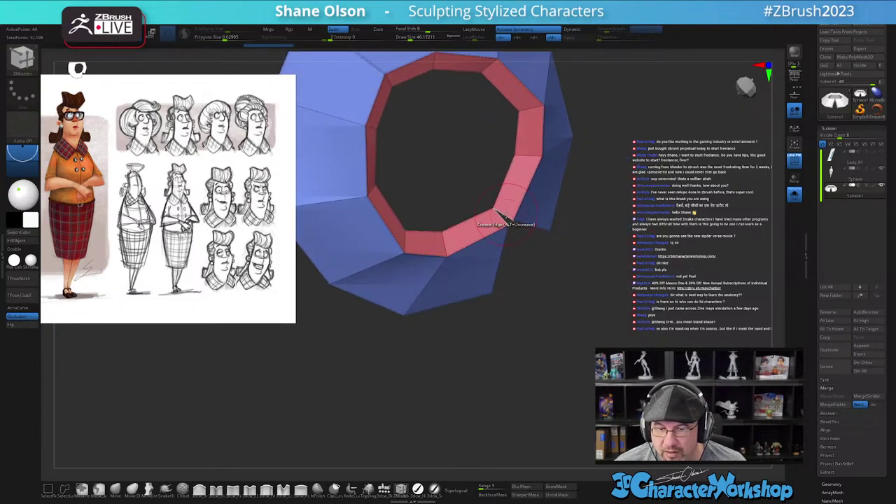
pyautogui.moveTo(602, 310); pyautogui.dragTo(689, 345)
pyautogui.press('d')
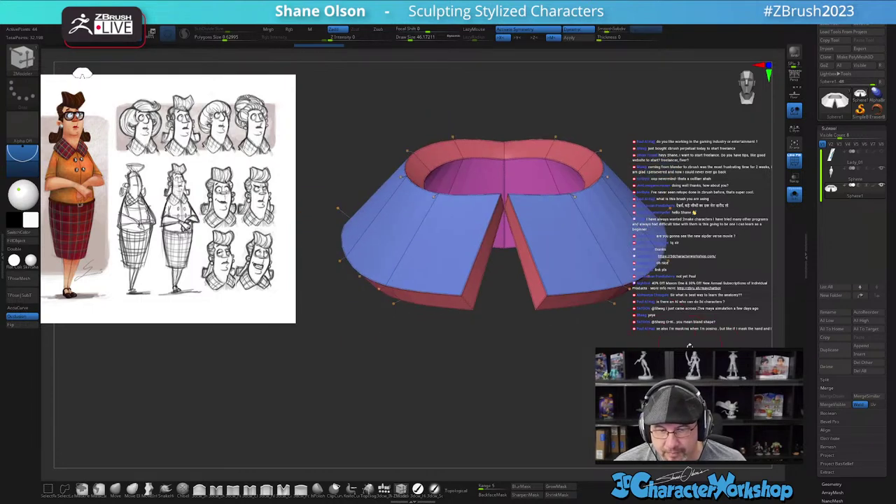
pyautogui.moveTo(634, 341); pyautogui.dragTo(678, 364)
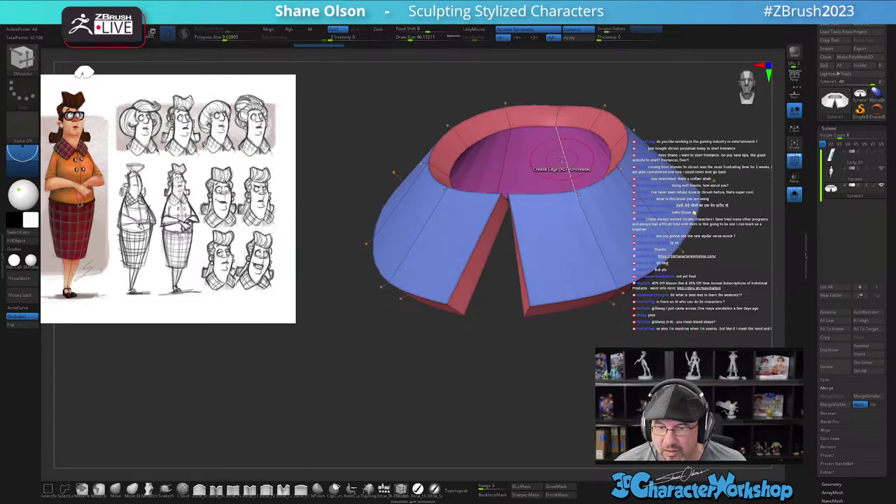
pyautogui.moveTo(561, 351); pyautogui.dragTo(657, 343)
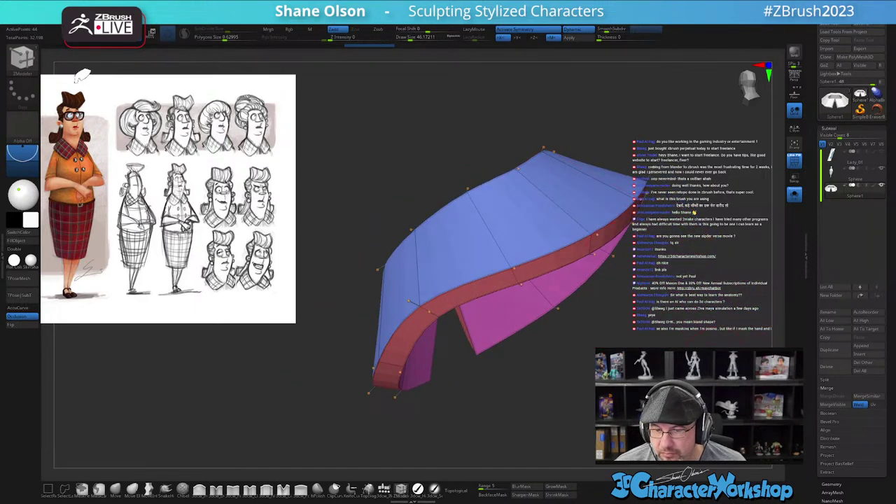
pyautogui.moveTo(539, 371); pyautogui.dragTo(595, 350)
pyautogui.moveTo(392, 343); pyautogui.dragTo(532, 350)
pyautogui.click(795, 194)
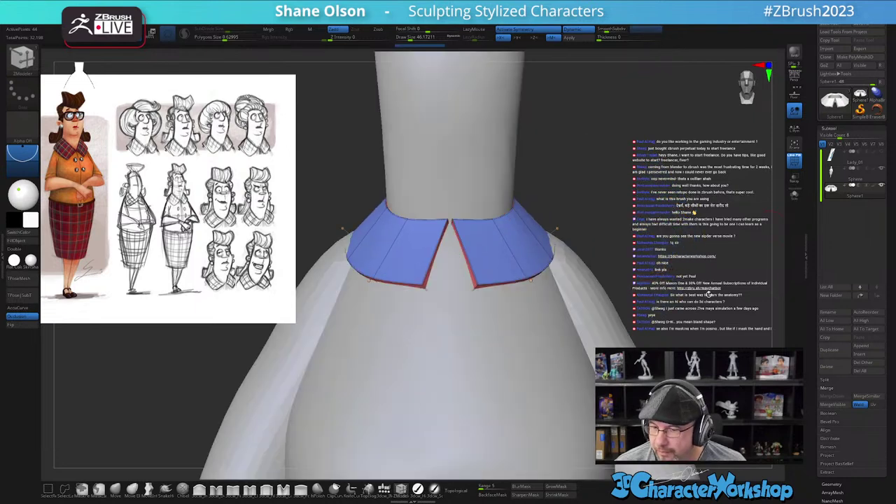
# - Adjust the front of the collar around the neck with the Move brush
pyautogui.keyDown('alt'); pyautogui.moveTo(677, 198); pyautogui.dragTo(659, 217); pyautogui.keyUp('alt')
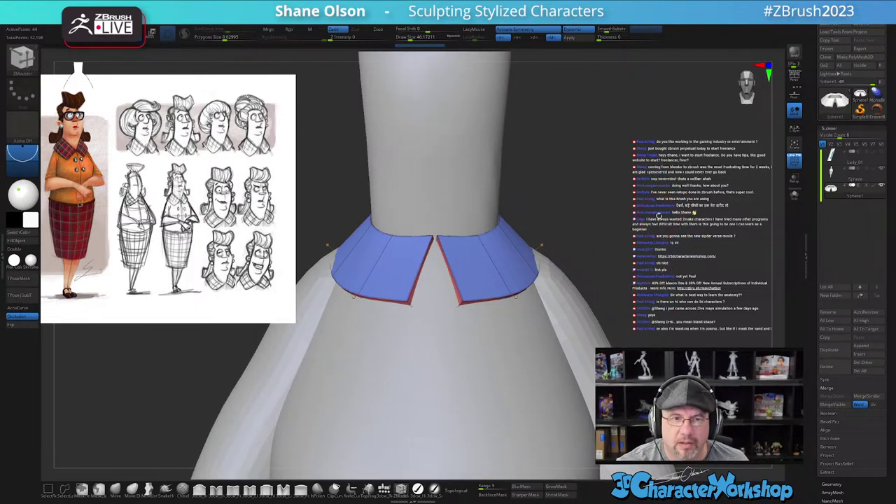
pyautogui.keyDown('alt'); pyautogui.moveTo(517, 343); pyautogui.dragTo(533, 312); pyautogui.keyUp('alt')
pyautogui.moveTo(596, 330); pyautogui.dragTo(580, 332)
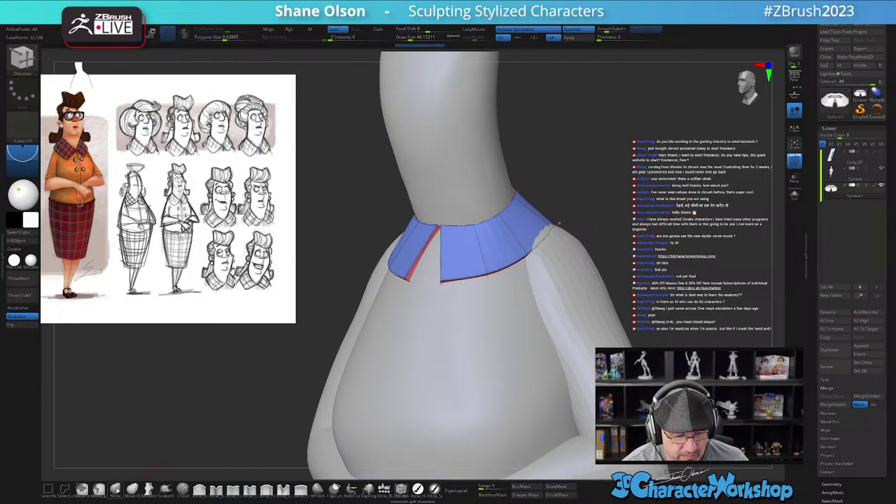
pyautogui.click(115, 490)
pyautogui.keyDown('ctrl'); pyautogui.moveTo(518, 350); pyautogui.dragTo(522, 254, button='right'); pyautogui.keyUp('ctrl')
pyautogui.moveTo(522, 254)
pyautogui.keyDown('shift'); pyautogui.mouseDown()
pyautogui.moveTo(594, 318)
pyautogui.moveTo(562, 315)
pyautogui.mouseUp(); pyautogui.keyUp('shift')
pyautogui.moveTo(542, 287)
pyautogui.keyDown('ctrl'); pyautogui.mouseDown(button='right')
pyautogui.moveTo(548, 301)
pyautogui.moveTo(557, 285)
pyautogui.mouseUp(button='right'); pyautogui.keyUp('ctrl')
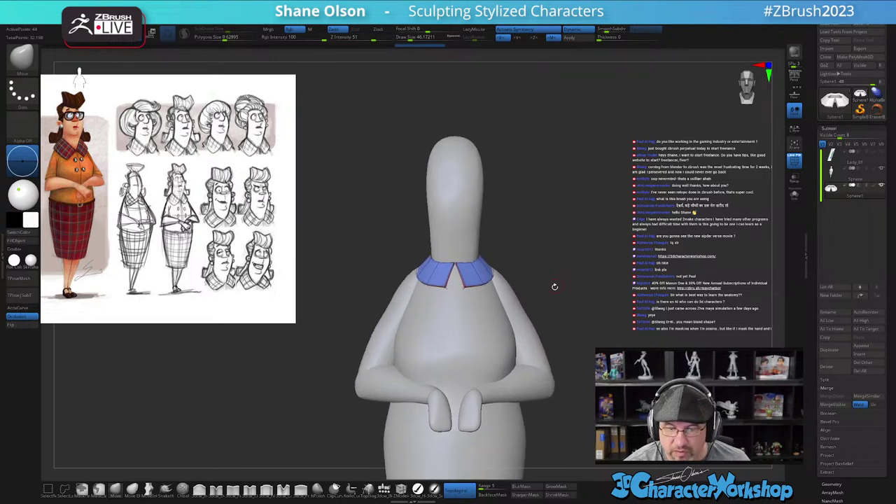
pyautogui.moveTo(554, 285); pyautogui.dragTo(578, 256)
pyautogui.keyDown('ctrl'); pyautogui.moveTo(578, 256); pyautogui.dragTo(576, 286, button='right'); pyautogui.keyUp('ctrl')
pyautogui.moveTo(576, 250); pyautogui.dragTo(564, 244)
pyautogui.moveTo(453, 265); pyautogui.dragTo(463, 269, button='right')
pyautogui.moveTo(430, 237); pyautogui.dragTo(429, 246)
# - Fit the collar's sides and back over the shoulders with the Move brush, raising the draw size to about 154
pyautogui.moveTo(455, 286); pyautogui.dragTo(478, 279, button='right')
pyautogui.moveTo(467, 268); pyautogui.dragTo(482, 222)
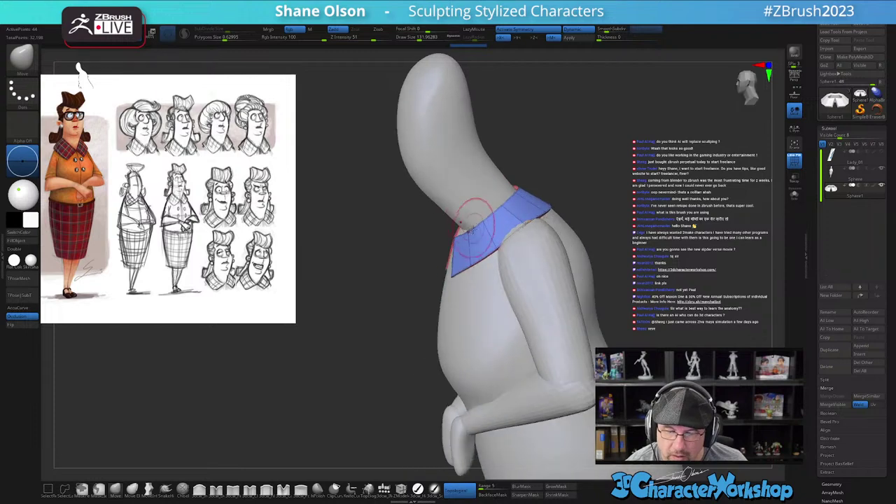
pyautogui.moveTo(550, 210); pyautogui.dragTo(549, 269)
pyautogui.keyDown('alt'); pyautogui.moveTo(549, 269); pyautogui.dragTo(542, 303, button='right'); pyautogui.keyUp('alt')
pyautogui.press('s')
pyautogui.moveTo(533, 280); pyautogui.dragTo(537, 278)
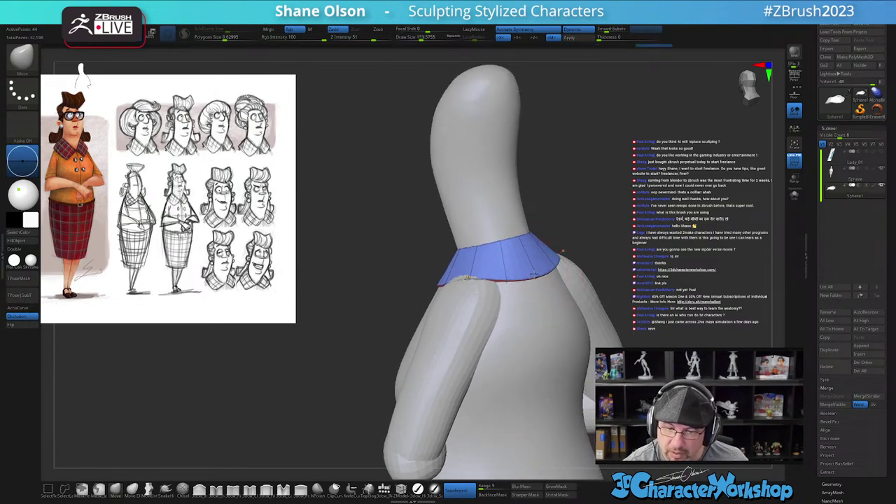
pyautogui.moveTo(529, 253)
pyautogui.mouseDown()
pyautogui.moveTo(510, 280)
pyautogui.moveTo(515, 291)
pyautogui.moveTo(527, 281)
pyautogui.moveTo(514, 295)
pyautogui.moveTo(524, 281)
pyautogui.moveTo(535, 287)
pyautogui.moveTo(539, 320)
pyautogui.moveTo(538, 294)
pyautogui.moveTo(557, 291)
pyautogui.moveTo(523, 270)
pyautogui.moveTo(515, 288)
pyautogui.moveTo(496, 296)
pyautogui.moveTo(516, 356)
pyautogui.moveTo(545, 293)
pyautogui.moveTo(569, 289)
pyautogui.moveTo(556, 302)
pyautogui.moveTo(509, 307)
pyautogui.moveTo(525, 318)
pyautogui.moveTo(570, 302)
pyautogui.moveTo(563, 326)
pyautogui.mouseUp()
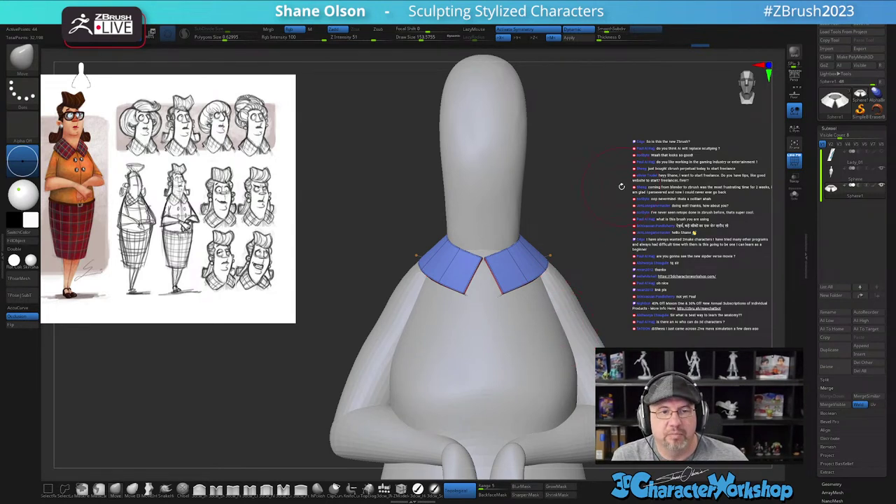
# - Flare the collar's lower edge and front points outward with the Move brush at a draw size of about 197
pyautogui.keyDown('alt'); pyautogui.moveTo(633, 174); pyautogui.dragTo(601, 192); pyautogui.keyUp('alt')
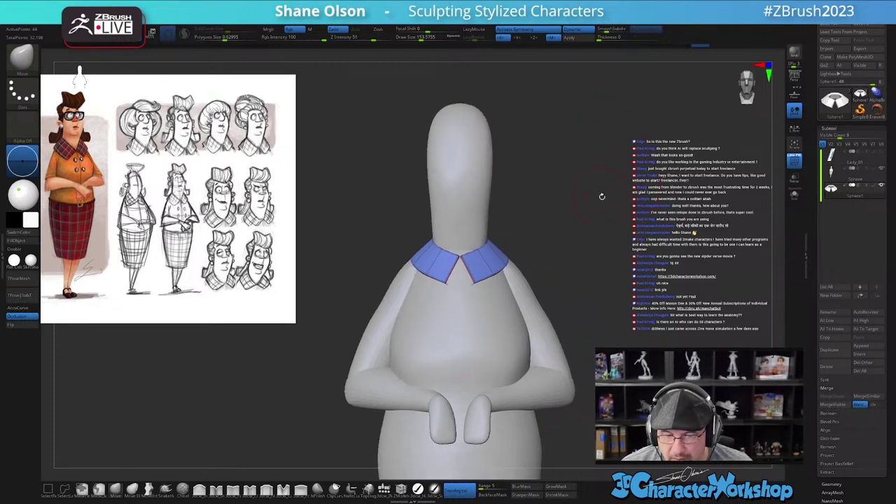
pyautogui.moveTo(614, 234); pyautogui.dragTo(598, 246)
pyautogui.press(']')
pyautogui.moveTo(519, 265)
pyautogui.mouseDown()
pyautogui.moveTo(578, 256)
pyautogui.moveTo(530, 267)
pyautogui.moveTo(595, 266)
pyautogui.moveTo(525, 286)
pyautogui.moveTo(559, 249)
pyautogui.moveTo(570, 259)
pyautogui.moveTo(578, 245)
pyautogui.mouseUp()
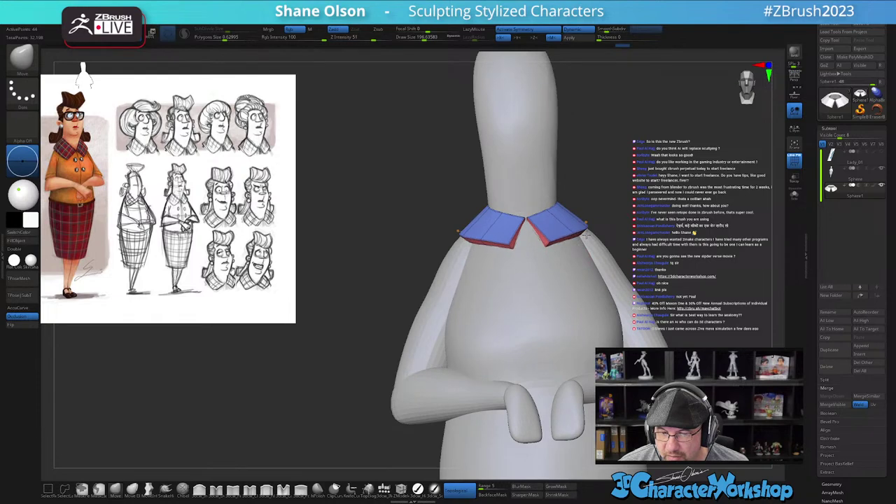
pyautogui.moveTo(534, 234)
pyautogui.mouseDown()
pyautogui.moveTo(619, 219)
pyautogui.moveTo(532, 231)
pyautogui.mouseUp()
pyautogui.keyDown('alt'); pyautogui.moveTo(631, 205); pyautogui.dragTo(618, 205); pyautogui.keyUp('alt')
# - Soften the collar's creased edges by adjusting its crease level, raise SmoothSubdiv to 4 and hide the polyframe
pyautogui.press('space')
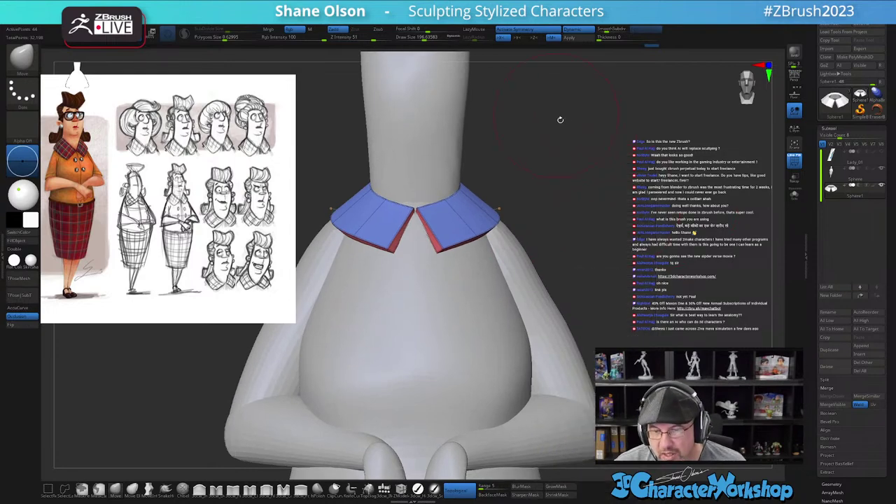
pyautogui.press('space')
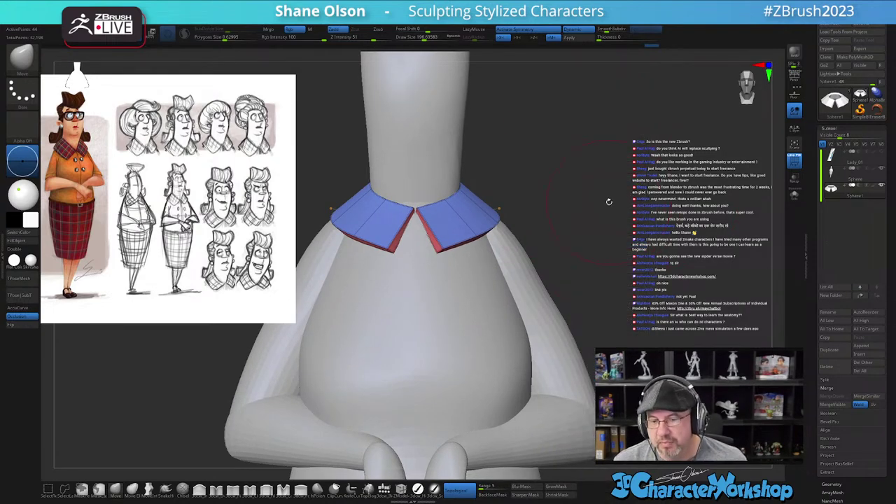
pyautogui.press('space')
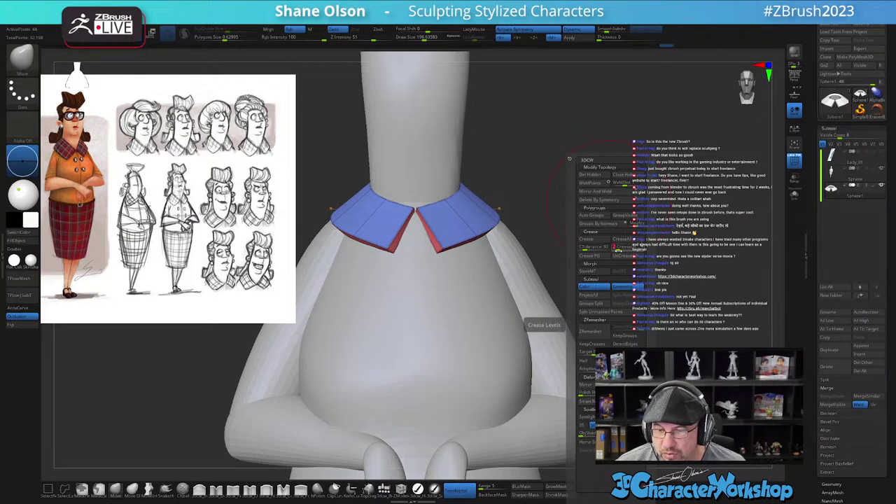
pyautogui.click(607, 30)
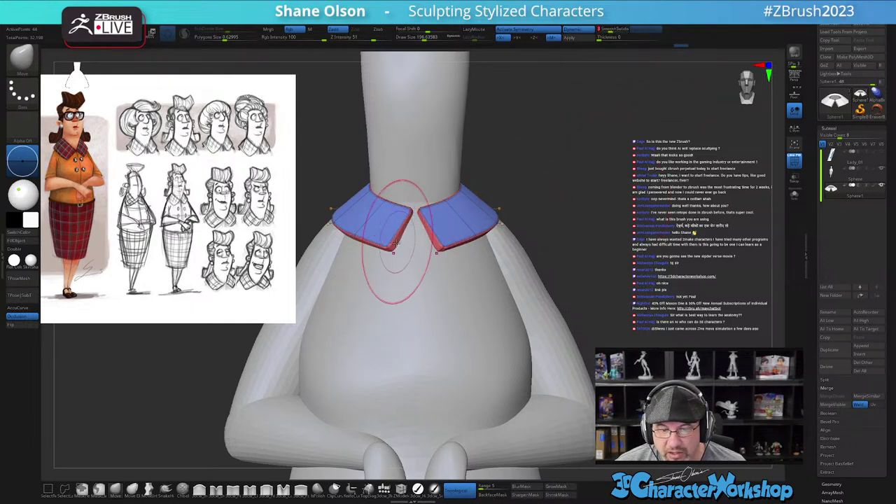
pyautogui.hotkey('shift', 'f')
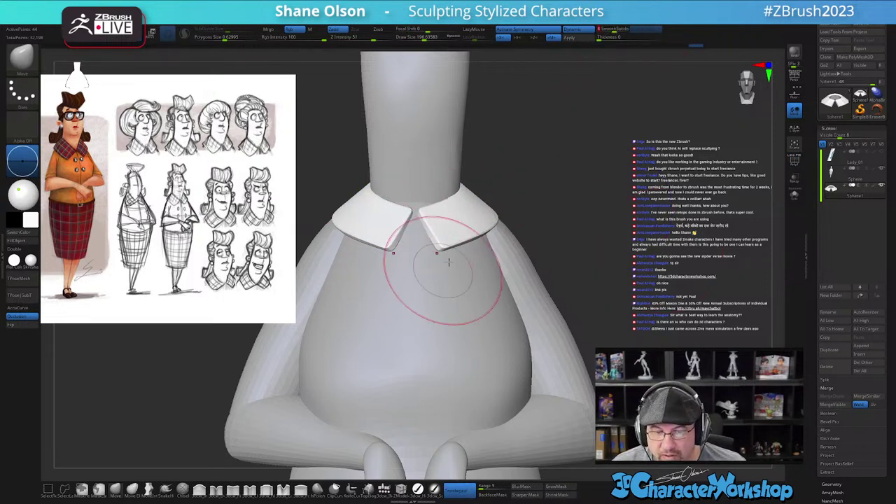
pyautogui.moveTo(676, 265)
pyautogui.mouseDown()
pyautogui.moveTo(628, 276)
pyautogui.moveTo(648, 286)
pyautogui.moveTo(677, 280)
pyautogui.mouseUp()
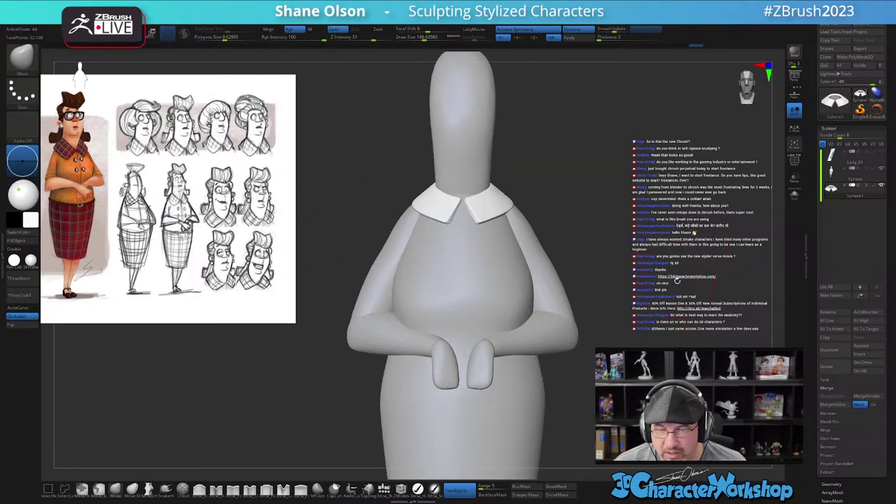
pyautogui.keyDown('alt'); pyautogui.moveTo(627, 294); pyautogui.dragTo(619, 345); pyautogui.keyUp('alt')
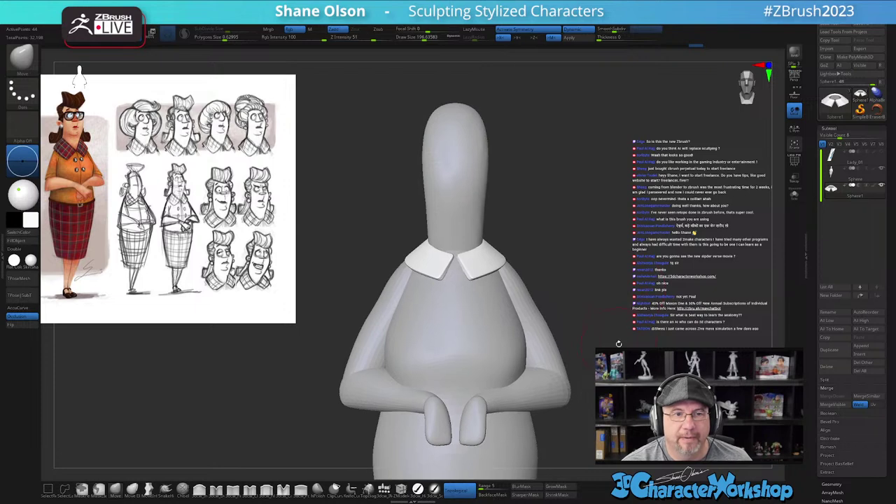
# - Select the body and mask everything except the head and neck
pyautogui.keyDown('alt'); pyautogui.click(456, 216); pyautogui.keyUp('alt')
pyautogui.moveTo(565, 244); pyautogui.dragTo(532, 301)
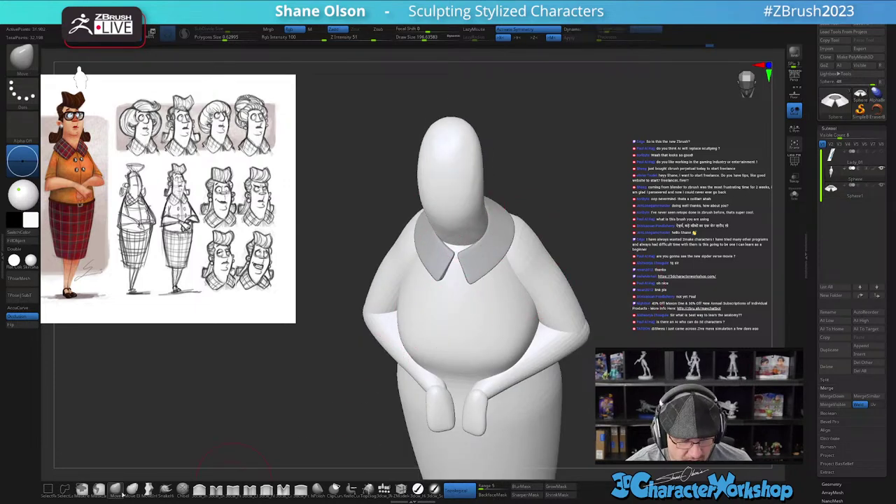
pyautogui.press('w')
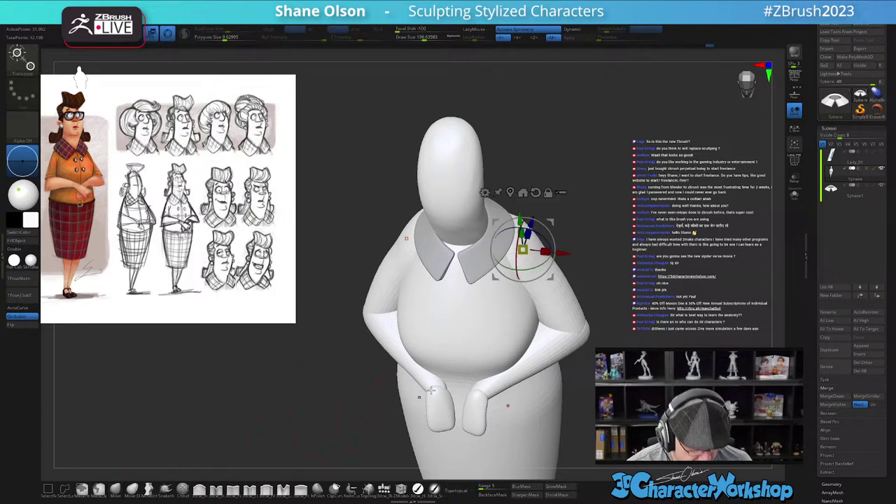
pyautogui.keyDown('ctrl'); pyautogui.click(455, 207); pyautogui.keyUp('ctrl')
pyautogui.press('q')
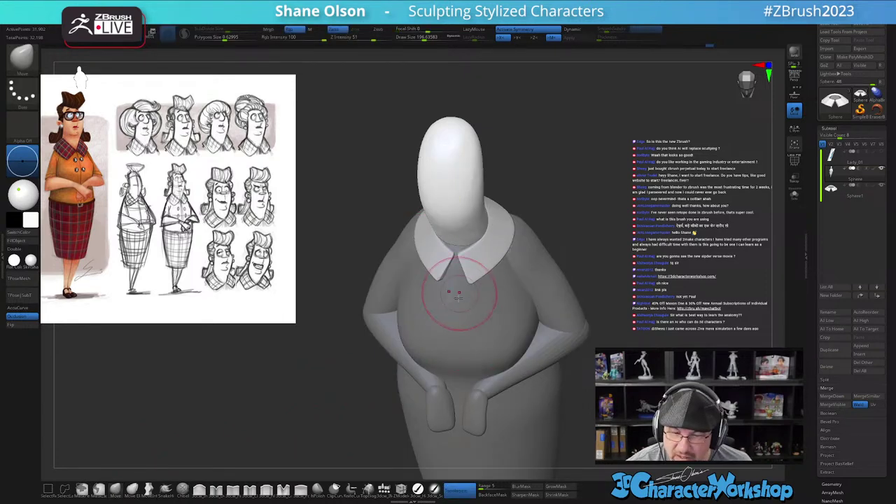
# - Turn off Topological and shape the neck into the collar opening with the Move and Smooth brushes at a draw size of about 132
pyautogui.click(459, 490)
pyautogui.press('s')
pyautogui.moveTo(436, 251); pyautogui.dragTo(455, 254)
pyautogui.moveTo(483, 252)
pyautogui.keyDown('ctrl'); pyautogui.mouseDown(button='right')
pyautogui.moveTo(492, 251)
pyautogui.moveTo(486, 267)
pyautogui.mouseUp(button='right'); pyautogui.keyUp('ctrl')
pyautogui.press('s')
pyautogui.moveTo(486, 267); pyautogui.dragTo(476, 265)
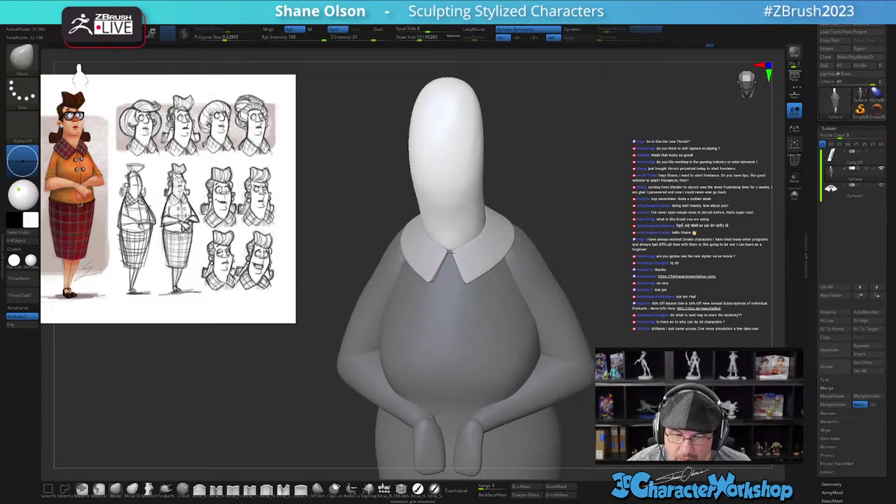
pyautogui.moveTo(476, 248); pyautogui.dragTo(455, 226, button='right')
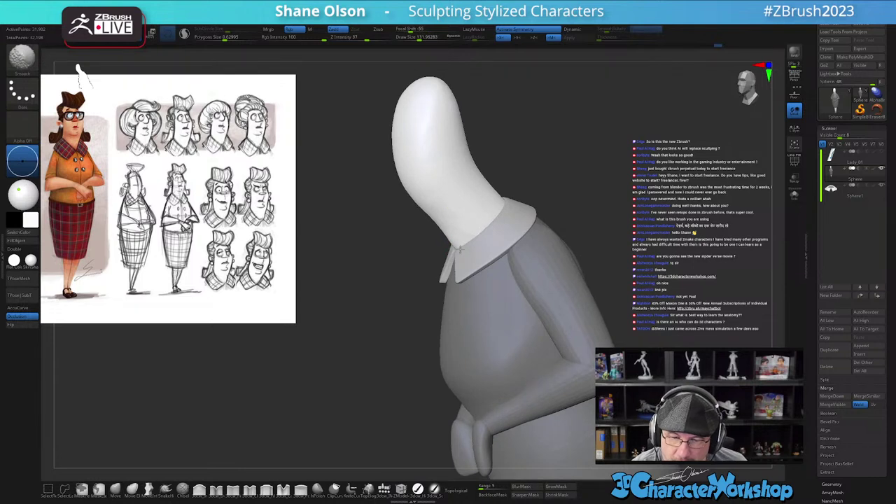
pyautogui.moveTo(474, 266); pyautogui.dragTo(458, 241, button='right')
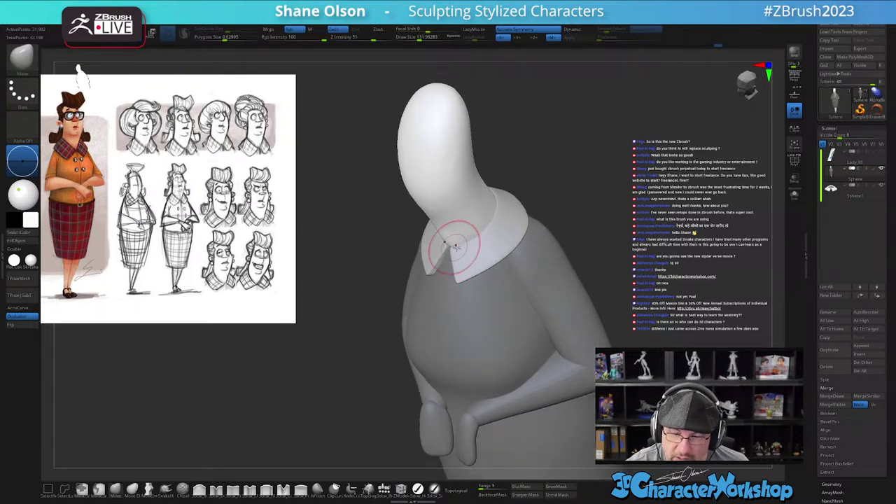
pyautogui.moveTo(451, 187); pyautogui.dragTo(486, 203, button='right')
# - Clear the mask from the body and set the draw size to about 192
pyautogui.moveTo(580, 240)
pyautogui.mouseDown(button='right')
pyautogui.moveTo(626, 262)
pyautogui.moveTo(577, 257)
pyautogui.mouseUp(button='right')
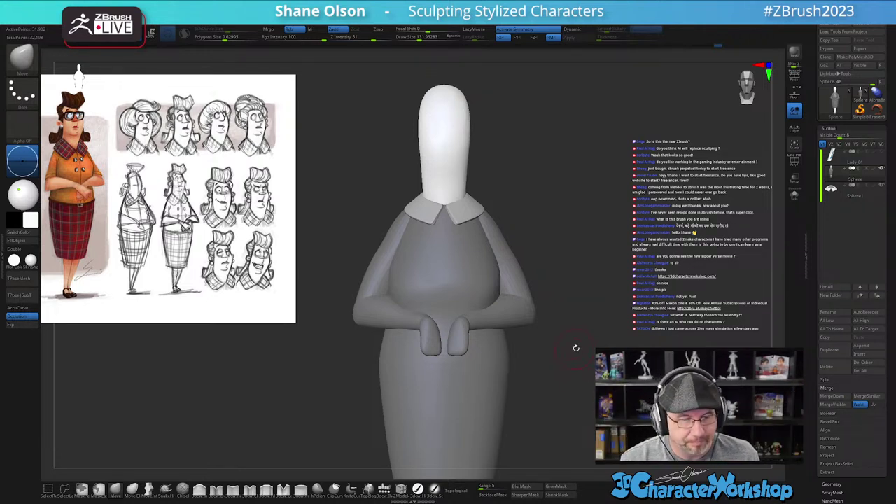
pyautogui.moveTo(574, 354)
pyautogui.mouseDown(button='right')
pyautogui.moveTo(576, 334)
pyautogui.moveTo(548, 351)
pyautogui.mouseUp(button='right')
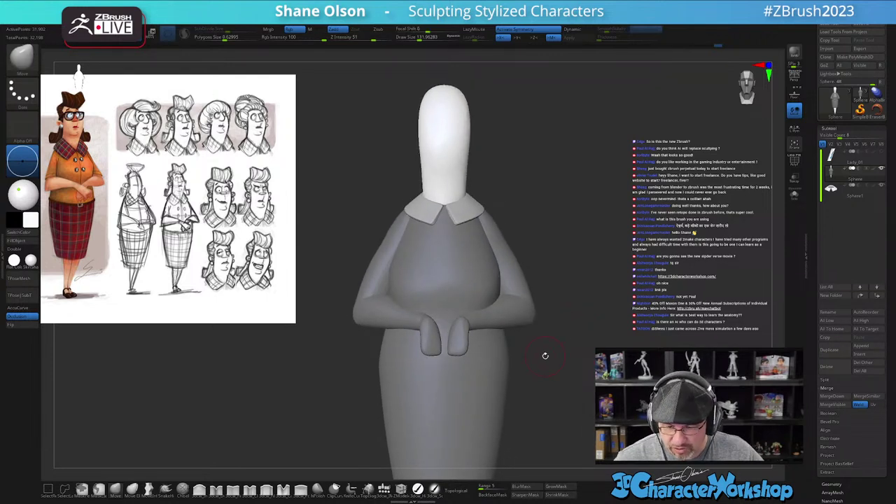
pyautogui.moveTo(546, 356)
pyautogui.keyDown('ctrl'); pyautogui.mouseDown()
pyautogui.moveTo(563, 371)
pyautogui.moveTo(563, 313)
pyautogui.moveTo(565, 362)
pyautogui.moveTo(537, 361)
pyautogui.mouseUp(); pyautogui.keyUp('ctrl')
pyautogui.moveTo(536, 362)
pyautogui.mouseDown(button='right')
pyautogui.moveTo(514, 368)
pyautogui.moveTo(562, 364)
pyautogui.mouseUp(button='right')
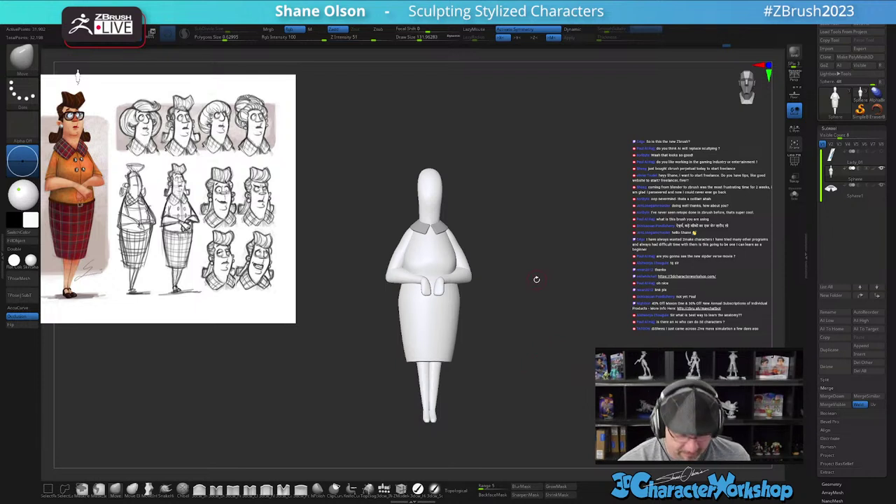
pyautogui.moveTo(539, 271)
pyautogui.keyDown('alt'); pyautogui.mouseDown()
pyautogui.moveTo(503, 326)
pyautogui.moveTo(494, 321)
pyautogui.mouseUp(); pyautogui.keyUp('alt')
pyautogui.press('s')
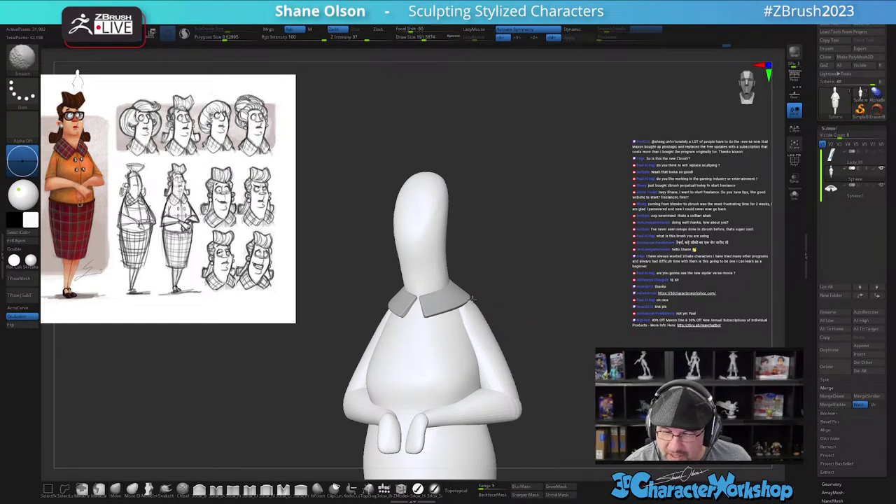
pyautogui.moveTo(530, 336)
pyautogui.mouseDown()
pyautogui.moveTo(550, 342)
pyautogui.moveTo(572, 293)
pyautogui.mouseUp()
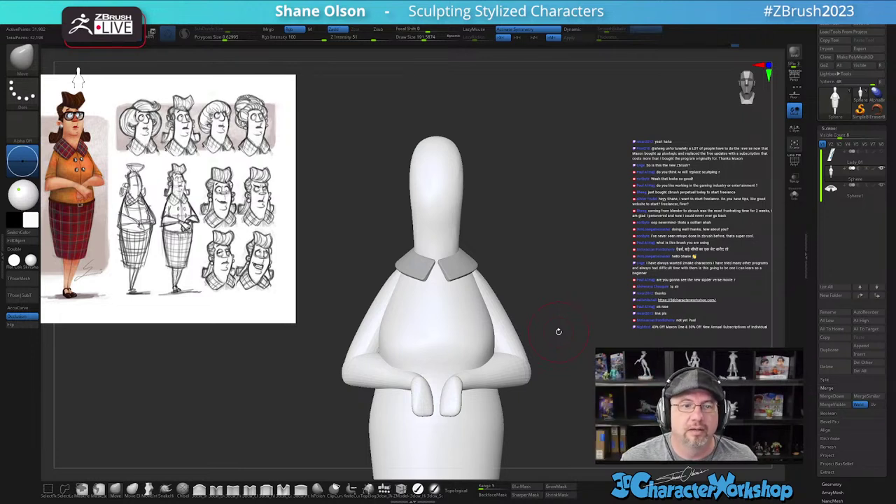
# - Set the draw size to 112 and insert a Cylinder primitive at the top of the head with the insert mesh brush
pyautogui.moveTo(582, 306)
pyautogui.mouseDown()
pyautogui.moveTo(574, 311)
pyautogui.moveTo(598, 304)
pyautogui.moveTo(602, 316)
pyautogui.moveTo(586, 330)
pyautogui.moveTo(600, 312)
pyautogui.moveTo(634, 301)
pyautogui.mouseUp()
pyautogui.hotkey('shift', 'f')
pyautogui.hotkey('shift', 'f')
pyautogui.moveTo(596, 270)
pyautogui.keyDown('alt'); pyautogui.mouseDown()
pyautogui.moveTo(597, 281)
pyautogui.moveTo(600, 252)
pyautogui.moveTo(613, 329)
pyautogui.moveTo(638, 302)
pyautogui.mouseUp(); pyautogui.keyUp('alt')
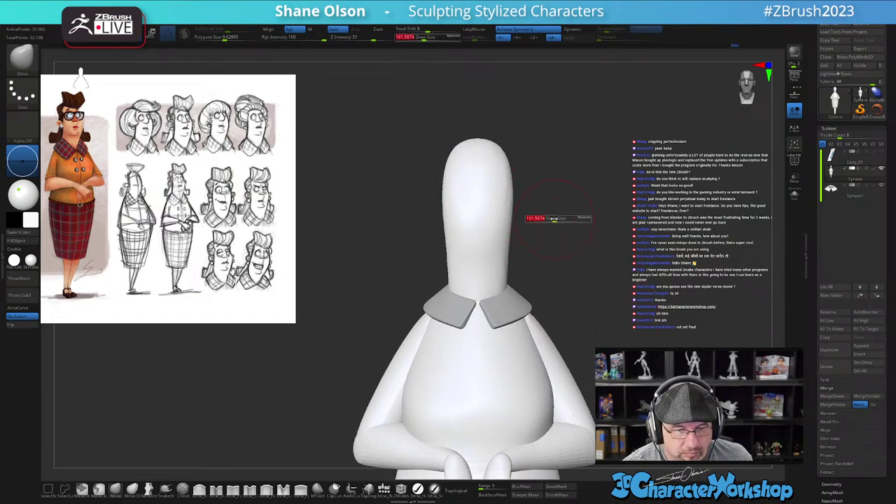
pyautogui.moveTo(550, 207)
pyautogui.keyDown('alt'); pyautogui.mouseDown()
pyautogui.moveTo(546, 260)
pyautogui.moveTo(550, 235)
pyautogui.mouseUp(); pyautogui.keyUp('alt')
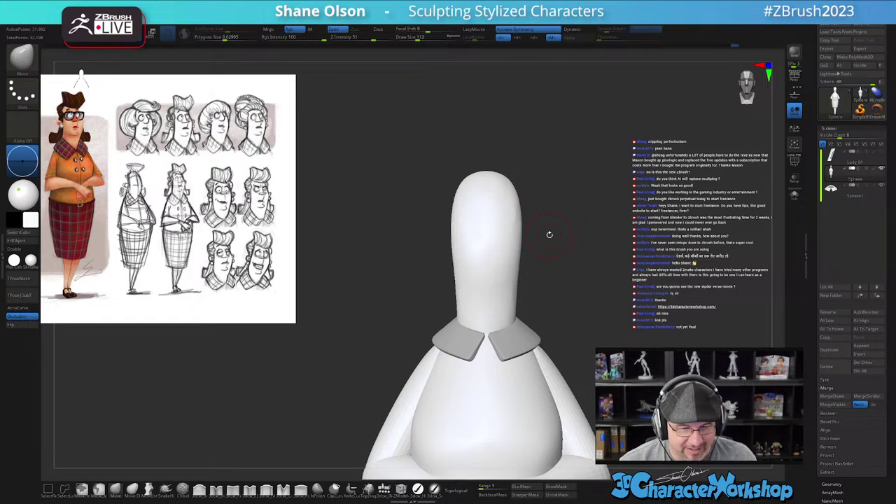
pyautogui.click(384, 489)
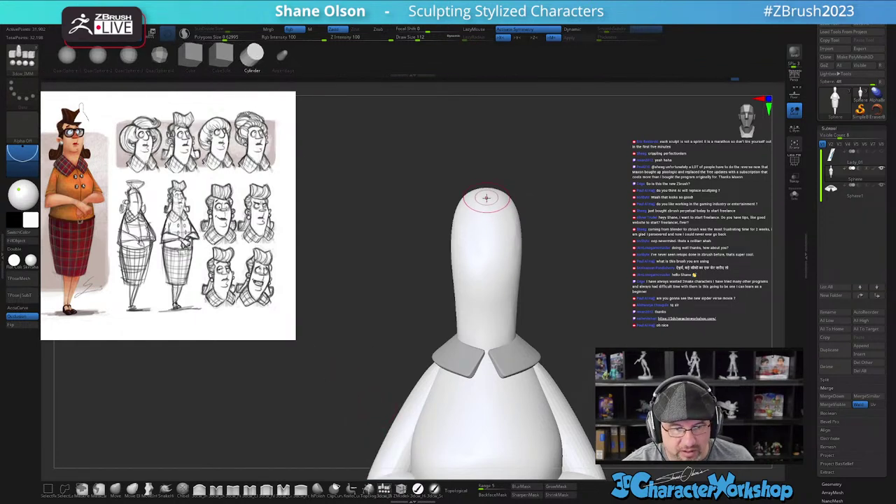
pyautogui.moveTo(486, 198); pyautogui.dragTo(490, 223)
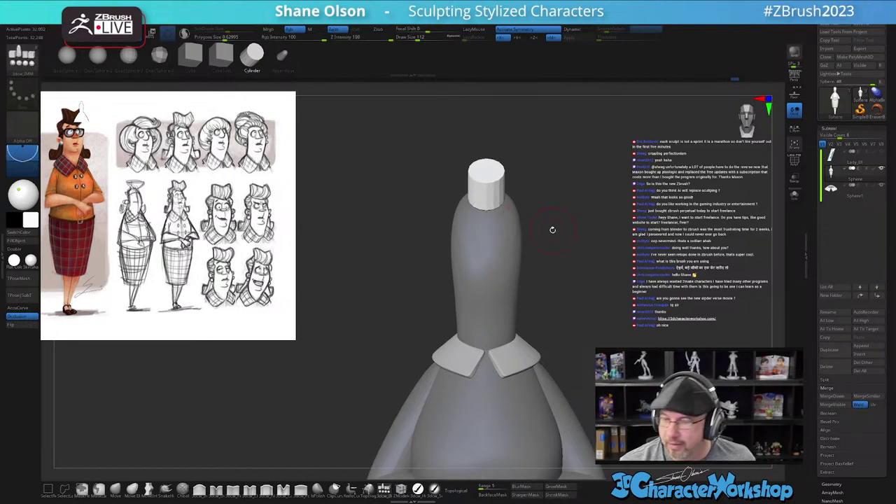
pyautogui.moveTo(586, 200)
pyautogui.keyDown('ctrl'); pyautogui.mouseDown(button='right')
pyautogui.moveTo(588, 220)
pyautogui.moveTo(575, 205)
pyautogui.mouseUp(button='right'); pyautogui.keyUp('ctrl')
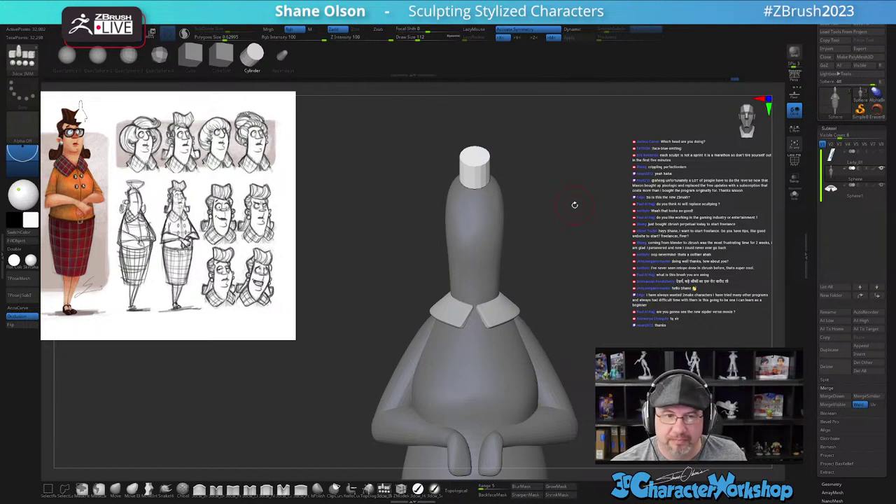
pyautogui.moveTo(608, 210); pyautogui.dragTo(580, 217)
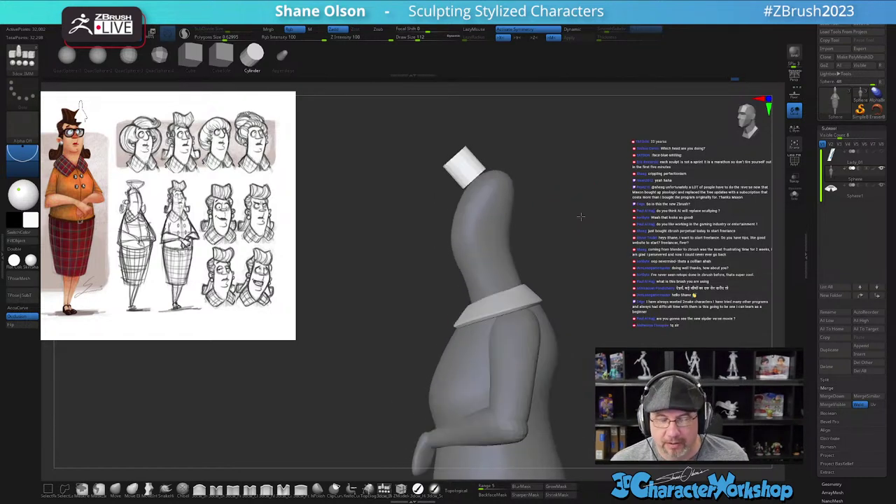
pyautogui.press('w')
pyautogui.moveTo(574, 176); pyautogui.dragTo(613, 171)
pyautogui.moveTo(493, 160); pyautogui.dragTo(524, 177)
pyautogui.hotkey('ctrl', 'z')
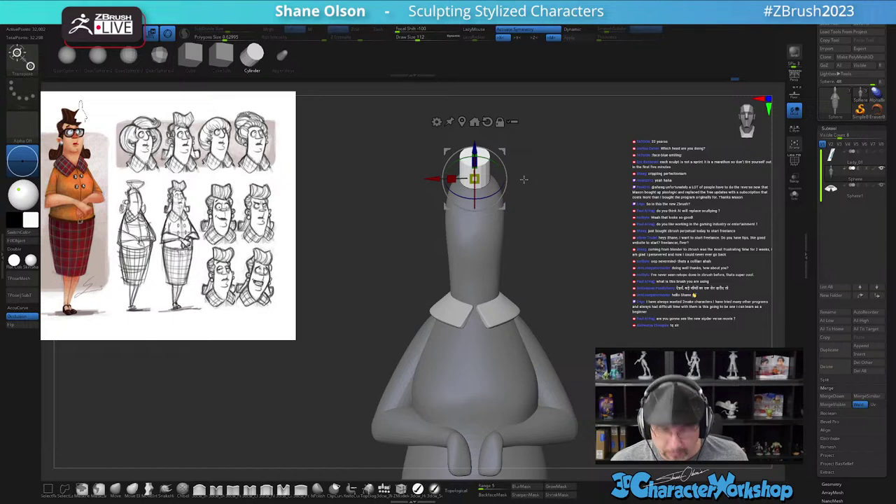
# - Turn off symmetry and rotate the inserted cylinder onto its side at the top of the head
pyautogui.press('x')
pyautogui.moveTo(594, 155); pyautogui.dragTo(620, 231)
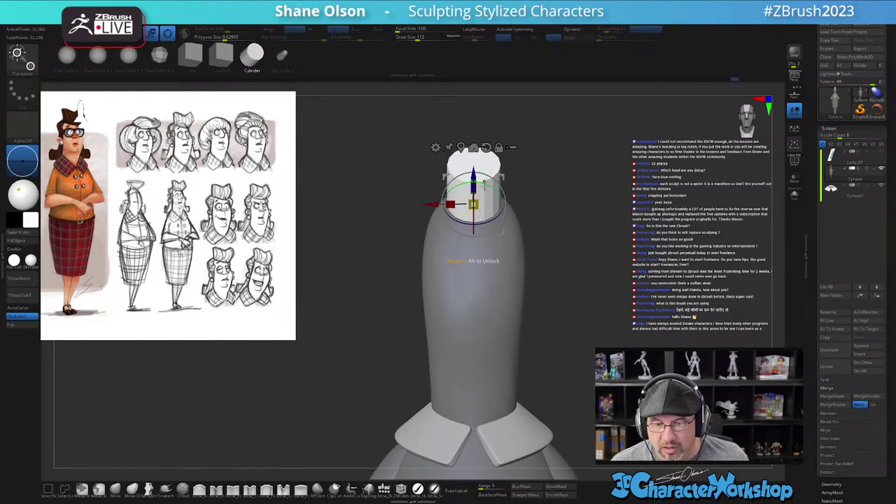
pyautogui.moveTo(541, 225)
pyautogui.mouseDown()
pyautogui.moveTo(552, 242)
pyautogui.moveTo(546, 235)
pyautogui.mouseUp()
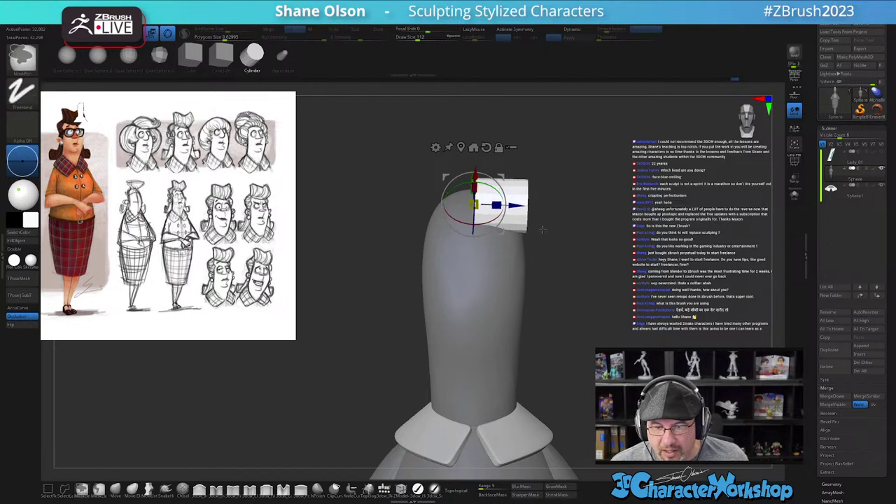
pyautogui.hotkey('ctrl', 'z')
pyautogui.moveTo(496, 188)
pyautogui.mouseDown()
pyautogui.moveTo(436, 205)
pyautogui.moveTo(458, 219)
pyautogui.mouseUp()
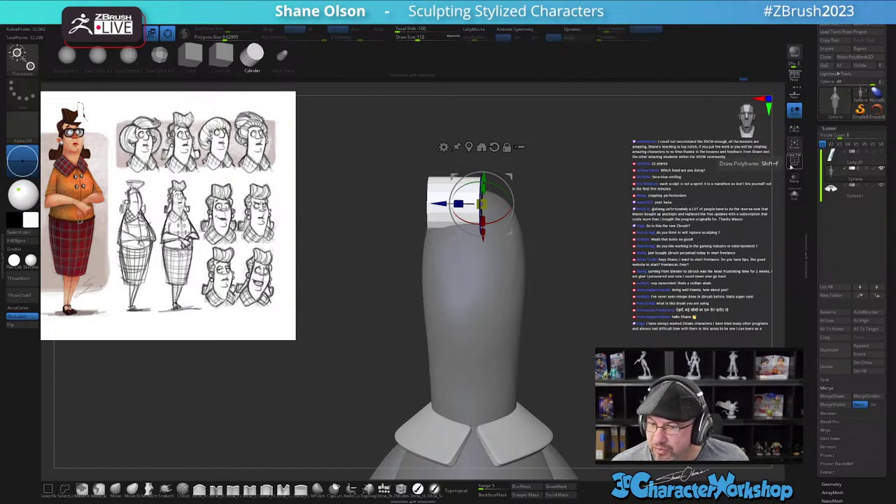
# - Straighten the sideways cylinder and mirror and weld it across the centre of the head
pyautogui.click(795, 95)
pyautogui.keyDown('ctrl'); pyautogui.moveTo(608, 297); pyautogui.dragTo(614, 258, button='right'); pyautogui.keyUp('ctrl')
pyautogui.keyDown('alt'); pyautogui.moveTo(614, 258); pyautogui.dragTo(600, 196, button='right'); pyautogui.keyUp('alt')
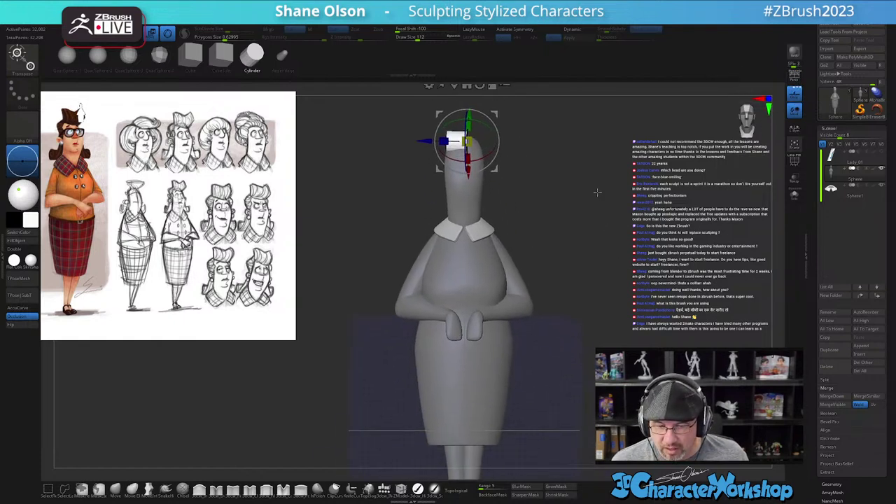
pyautogui.moveTo(593, 242)
pyautogui.keyDown('ctrl'); pyautogui.mouseDown(button='right')
pyautogui.moveTo(589, 225)
pyautogui.moveTo(594, 259)
pyautogui.moveTo(592, 243)
pyautogui.mouseUp(button='right'); pyautogui.keyUp('ctrl')
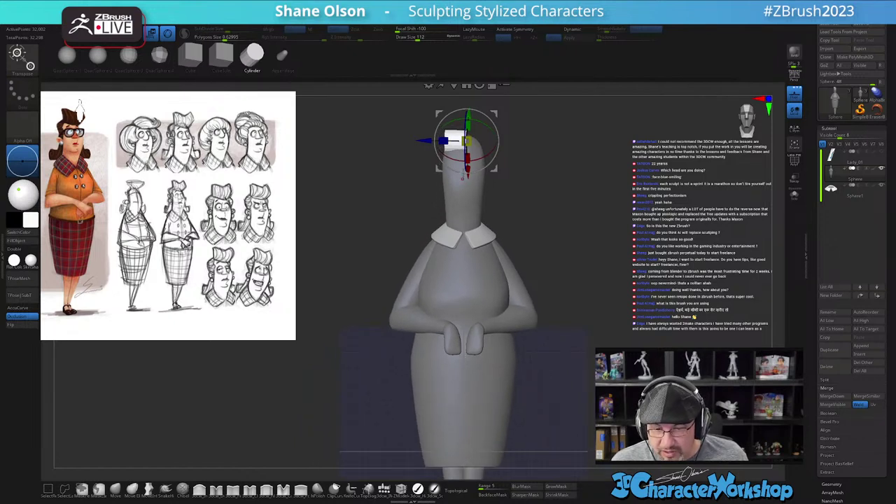
pyautogui.scroll(4, 461, 181)
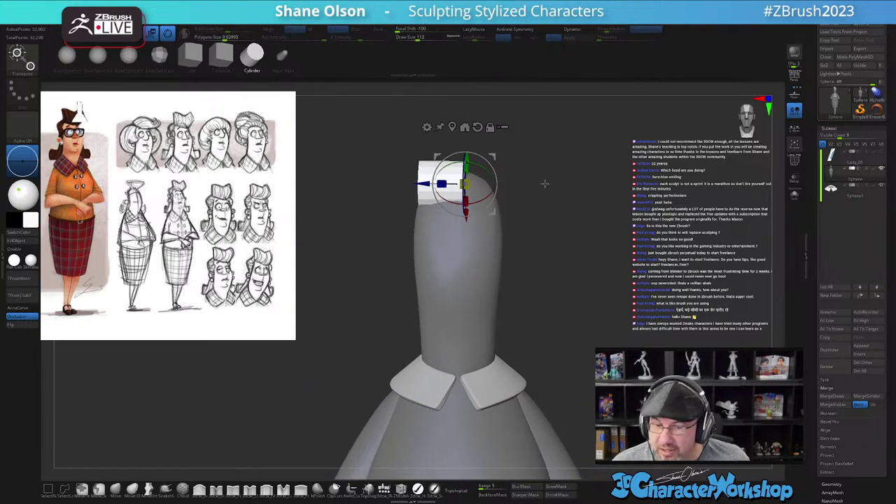
pyautogui.moveTo(494, 194); pyautogui.dragTo(492, 191)
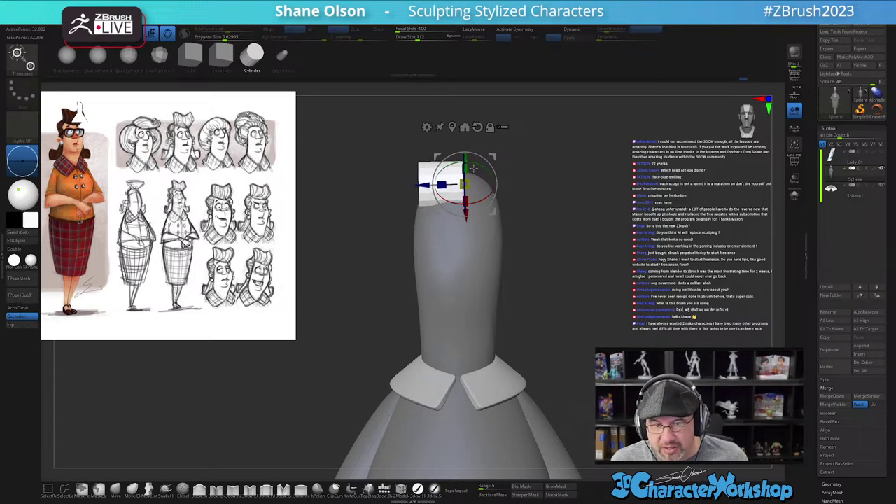
pyautogui.moveTo(569, 200)
pyautogui.mouseDown()
pyautogui.moveTo(595, 206)
pyautogui.moveTo(553, 207)
pyautogui.mouseUp()
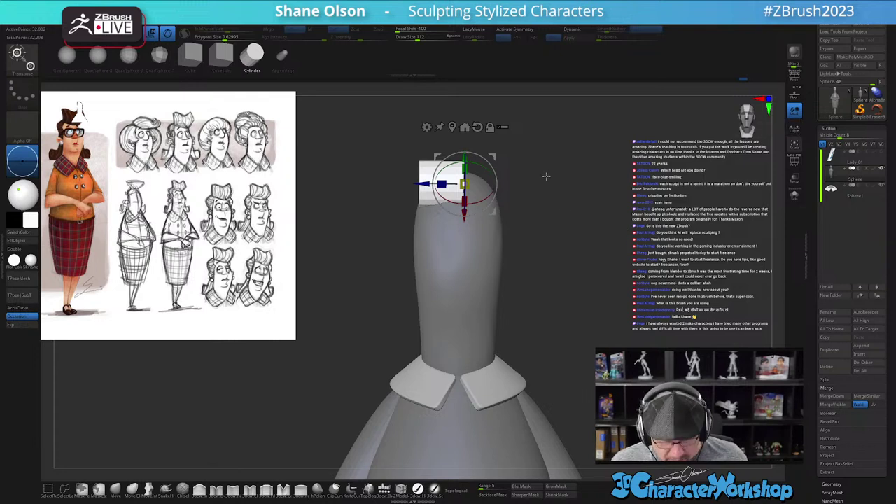
pyautogui.press('space')
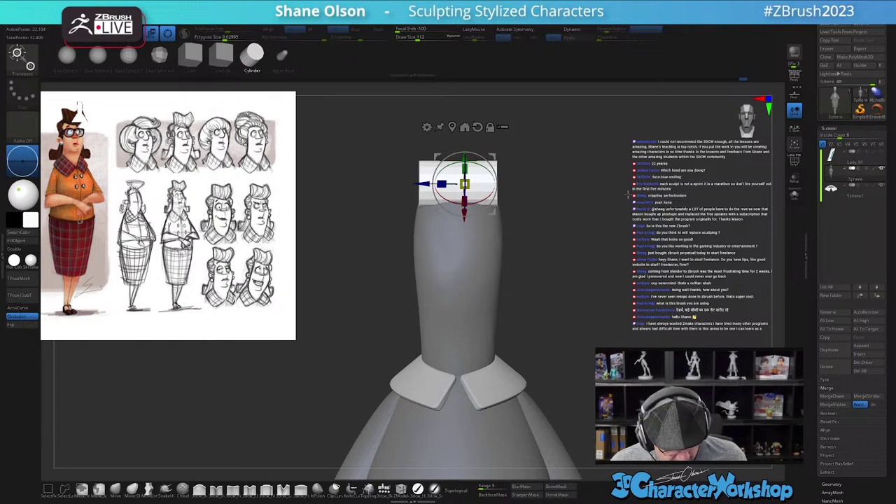
pyautogui.press('q')
pyautogui.moveTo(594, 184)
pyautogui.mouseDown()
pyautogui.moveTo(562, 186)
pyautogui.moveTo(600, 187)
pyautogui.mouseUp()
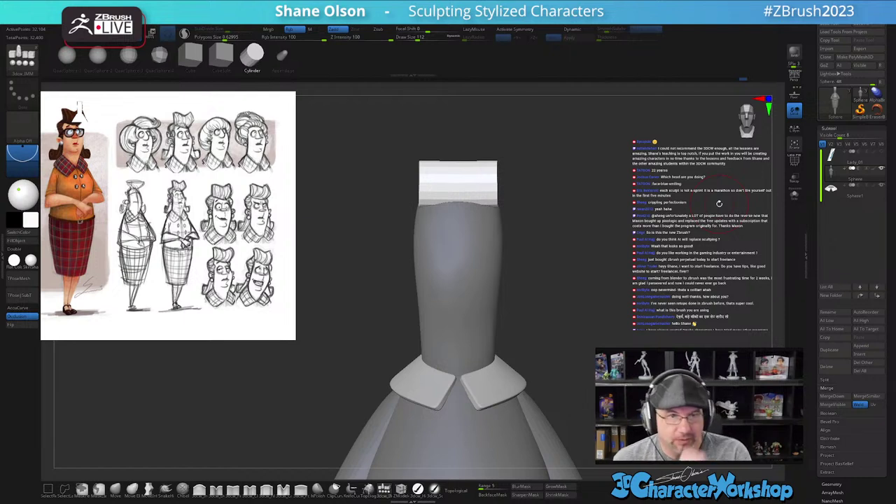
# - Using the Move Infinite Depth brush at a draw size of about 192 with symmetry on, taper the lower ends of the head cylinder inward
pyautogui.click(149, 490)
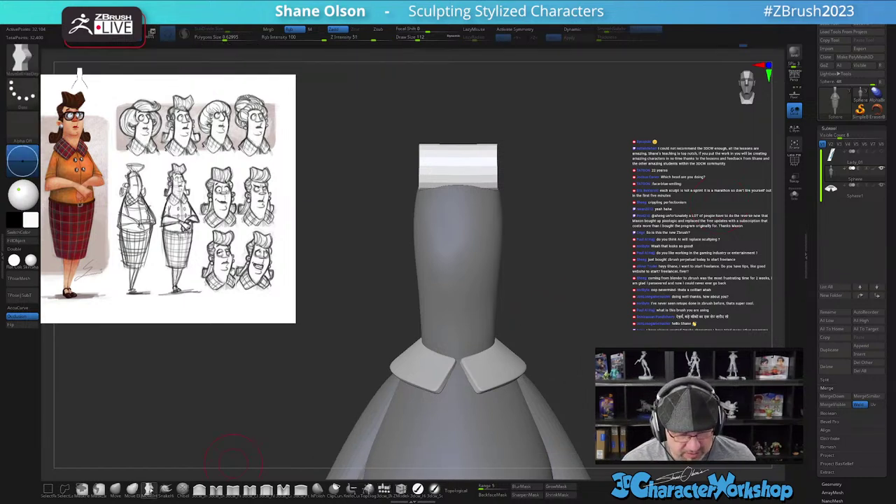
pyautogui.keyDown('ctrl'); pyautogui.moveTo(553, 265); pyautogui.dragTo(554, 277, button='right'); pyautogui.keyUp('ctrl')
pyautogui.press('s')
pyautogui.moveTo(563, 285); pyautogui.dragTo(565, 285)
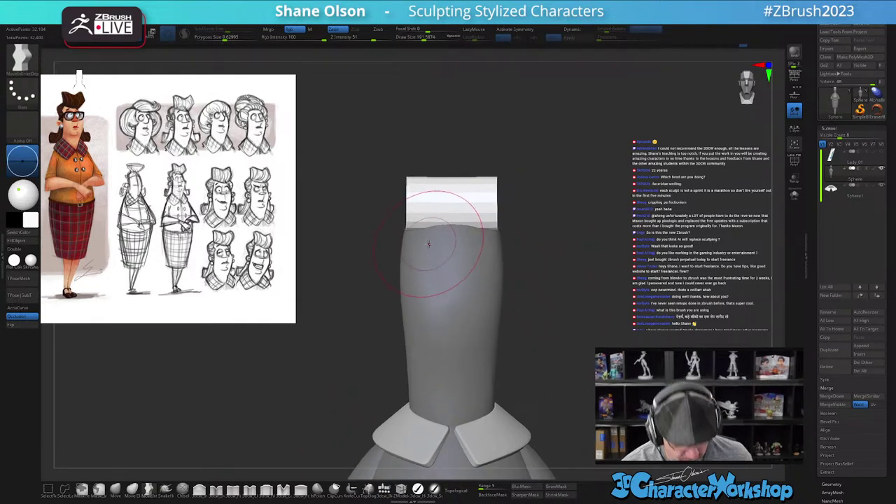
pyautogui.press('x')
pyautogui.moveTo(408, 230); pyautogui.dragTo(417, 230)
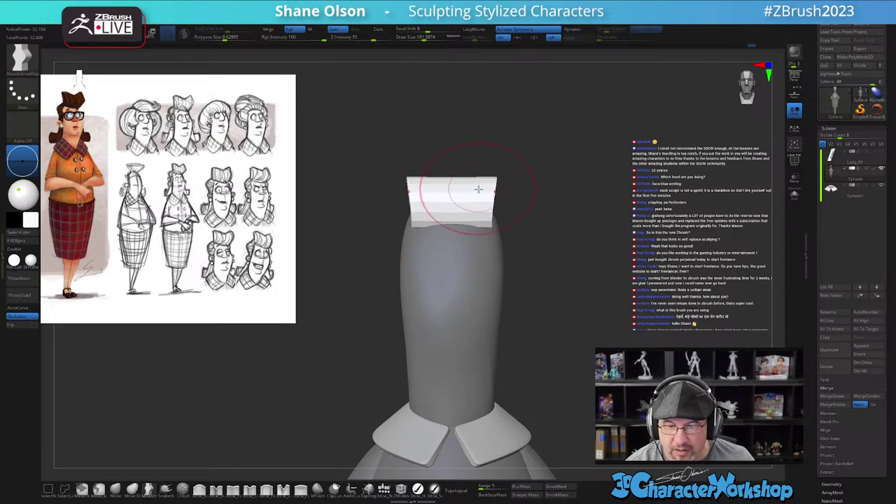
# - Display the polygroup wireframe, set the draw size to about 172 and remove the creases from the cylinder
pyautogui.hotkey('shift', 'f')
pyautogui.press('s')
pyautogui.moveTo(465, 183)
pyautogui.mouseDown()
pyautogui.moveTo(538, 217)
pyautogui.moveTo(536, 233)
pyautogui.mouseUp()
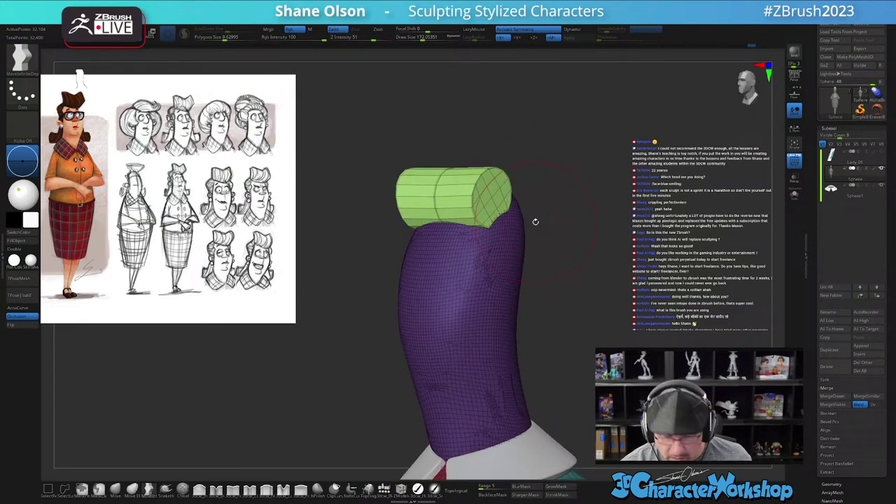
pyautogui.press('space')
pyautogui.click(554, 256)
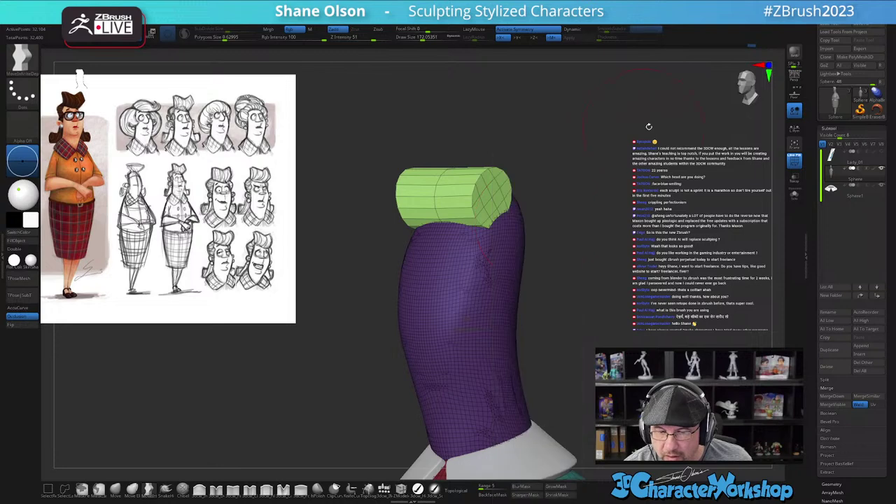
# - Push down the middle of the cylinder's upper edge from the front so its ends flare upward, and check it in profile
pyautogui.moveTo(574, 248)
pyautogui.keyDown('shift'); pyautogui.mouseDown()
pyautogui.moveTo(586, 244)
pyautogui.moveTo(574, 246)
pyautogui.mouseUp(); pyautogui.keyUp('shift')
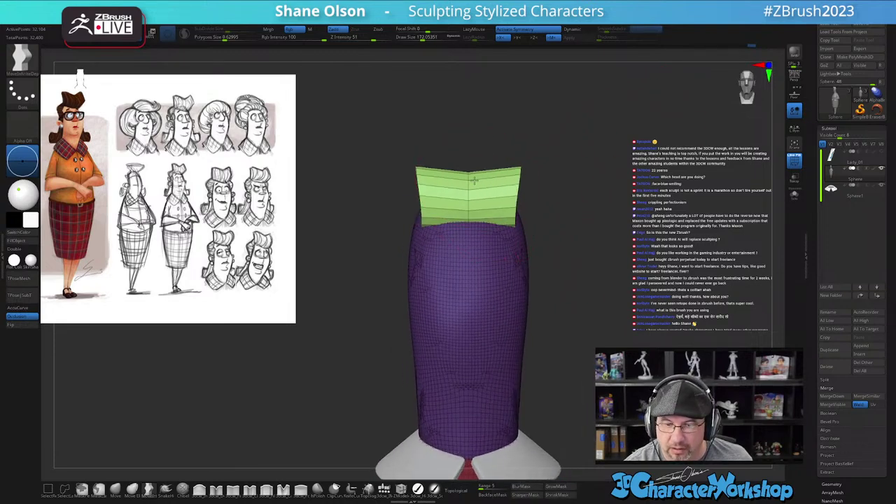
pyautogui.moveTo(563, 206); pyautogui.dragTo(545, 242)
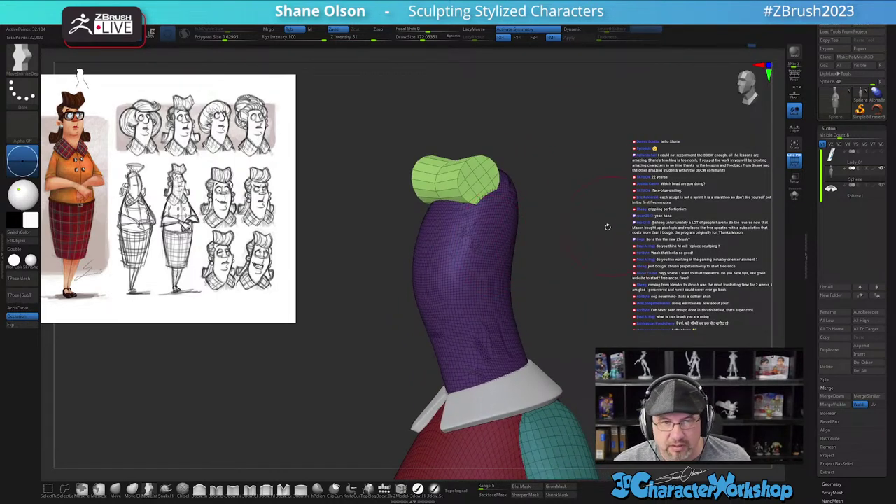
pyautogui.moveTo(596, 212)
pyautogui.keyDown('shift'); pyautogui.mouseDown()
pyautogui.moveTo(585, 210)
pyautogui.moveTo(607, 223)
pyautogui.mouseUp(); pyautogui.keyUp('shift')
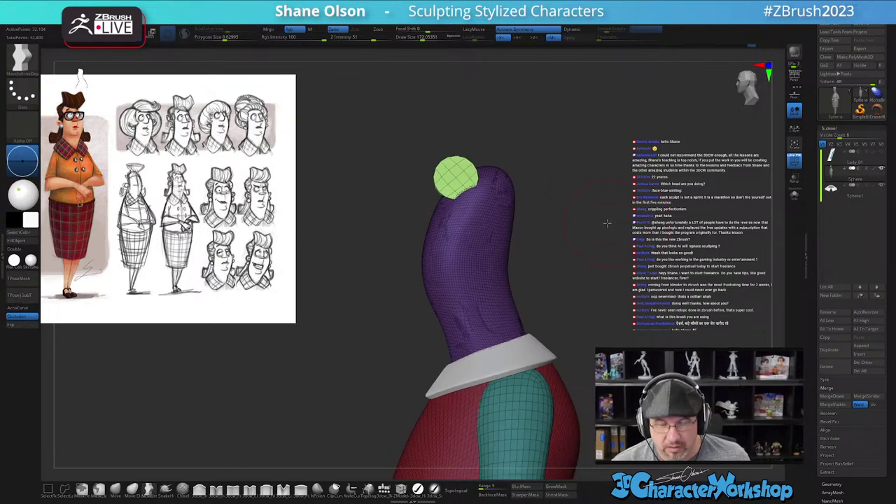
# - Bring up the custom 3DCW modelling commands for the head mesh
pyautogui.press('space')
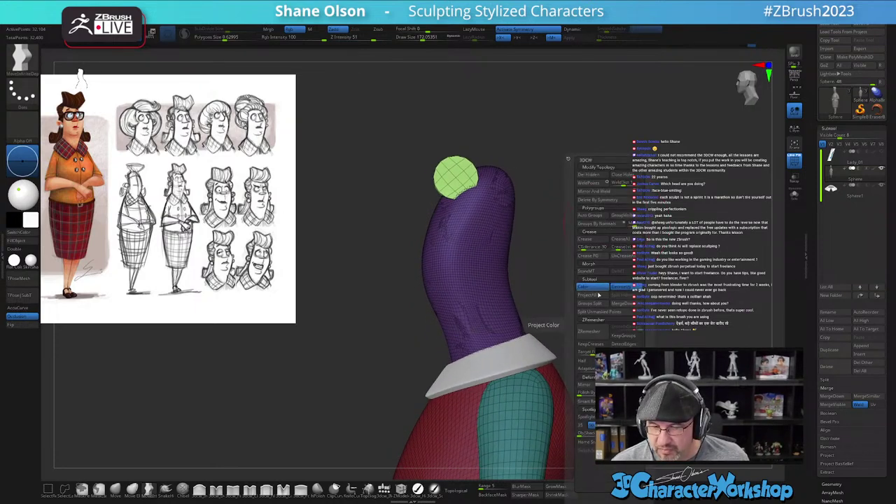
# - Split the sphere subtool by its polygroups and select the separated hair piece for transforming
pyautogui.click(592, 303)
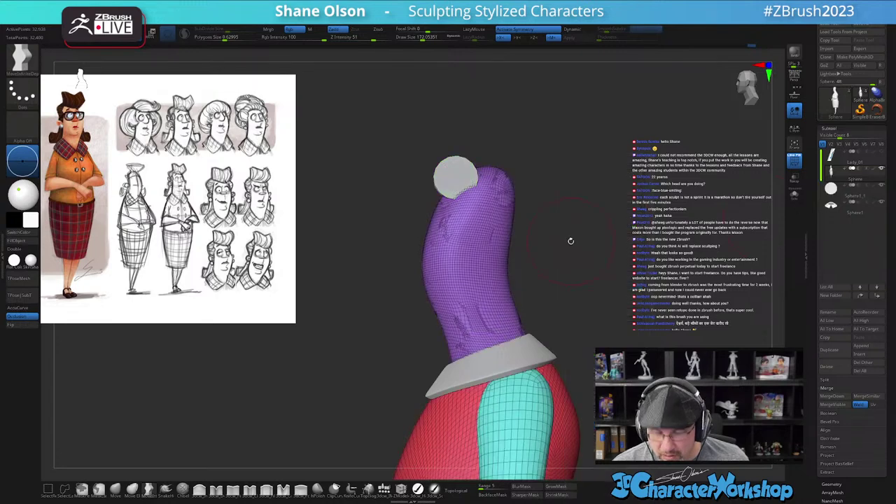
pyautogui.press('Down')
pyautogui.press('w')
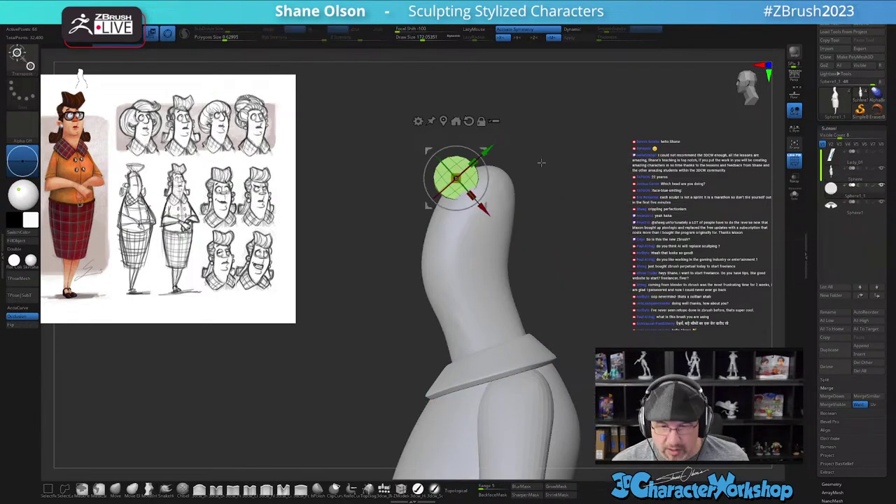
# - Transform the hair piece above the forehead and scale it slightly wider across the head, checking it from the front
pyautogui.moveTo(478, 163); pyautogui.dragTo(475, 211)
pyautogui.keyDown('shift'); pyautogui.moveTo(595, 151); pyautogui.dragTo(619, 153); pyautogui.keyUp('shift')
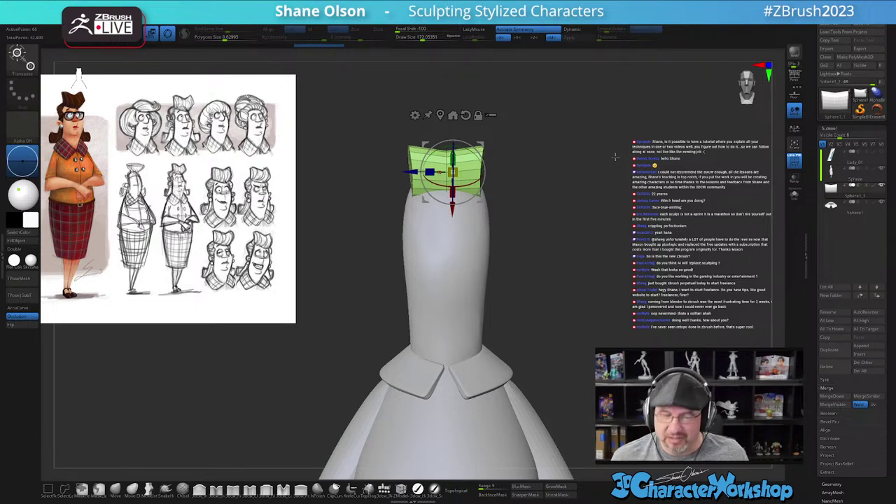
pyautogui.keyDown('alt'); pyautogui.moveTo(566, 270); pyautogui.dragTo(559, 323); pyautogui.keyUp('alt')
pyautogui.moveTo(426, 222); pyautogui.dragTo(423, 221)
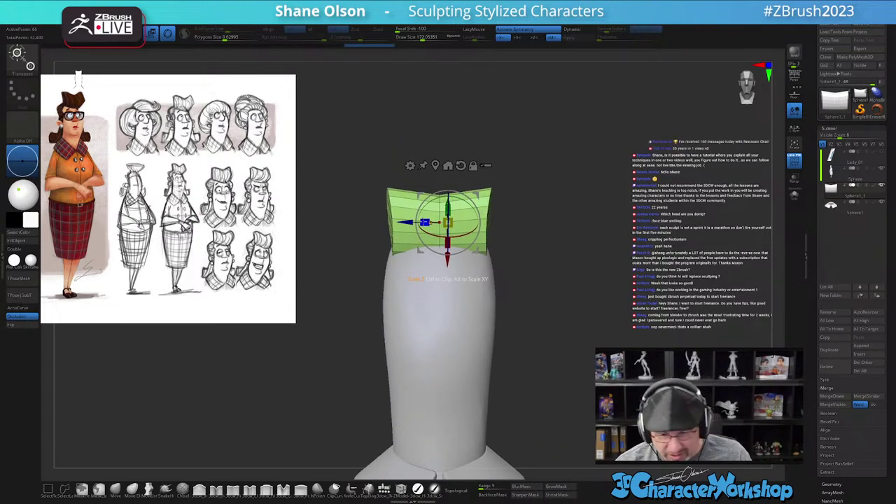
pyautogui.press('q')
pyautogui.moveTo(517, 336)
pyautogui.mouseDown()
pyautogui.moveTo(558, 256)
pyautogui.moveTo(562, 279)
pyautogui.moveTo(554, 278)
pyautogui.mouseUp()
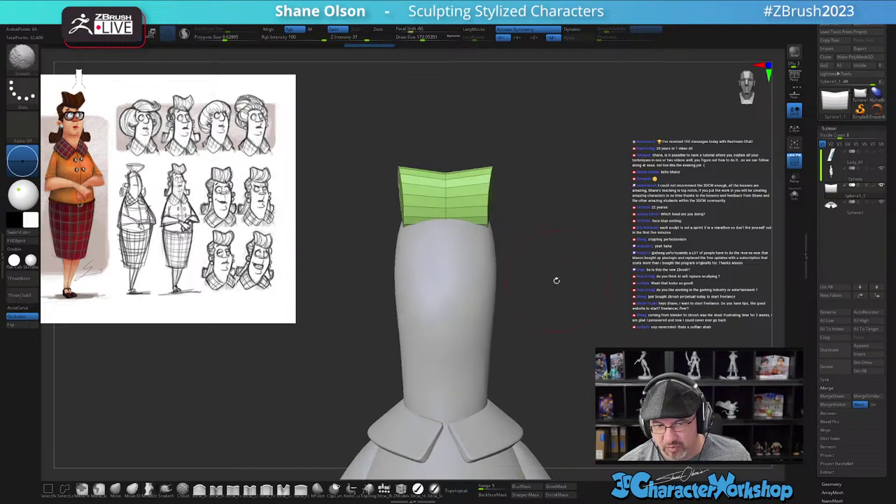
pyautogui.moveTo(518, 226)
pyautogui.mouseDown()
pyautogui.moveTo(492, 200)
pyautogui.moveTo(494, 184)
pyautogui.moveTo(544, 263)
pyautogui.moveTo(570, 261)
pyautogui.mouseUp()
pyautogui.press('s')
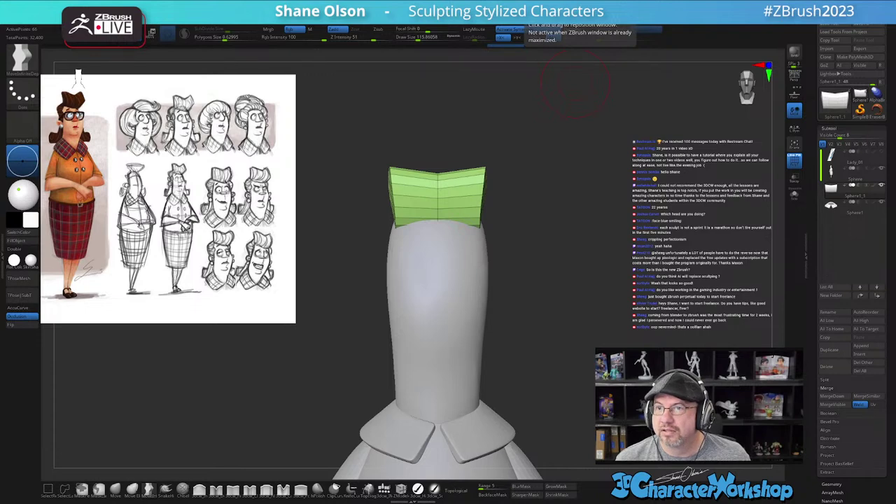
# - Switch to the browser, open 3dcharacterworkshop.com and look over the premium workshop and ZBrush character walkthrough offers
pyautogui.hotkey('alt', 'Tab')
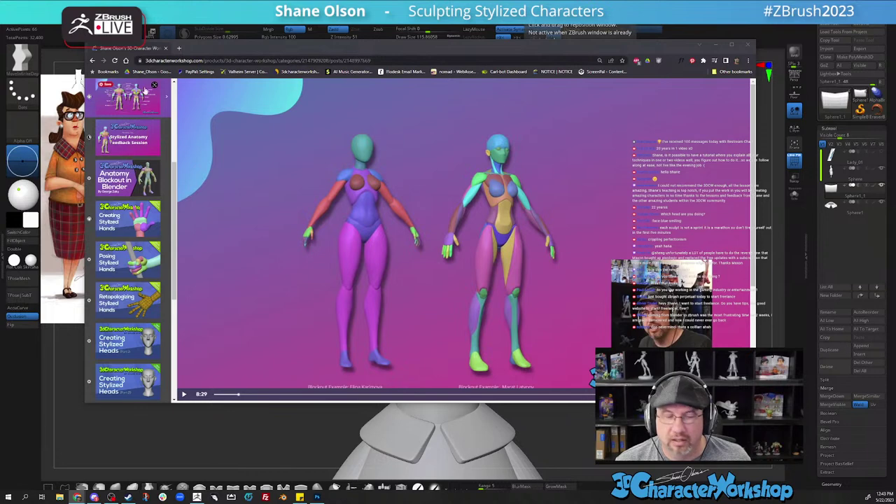
pyautogui.click(170, 60)
pyautogui.write('3dcharacterworkshop.com')
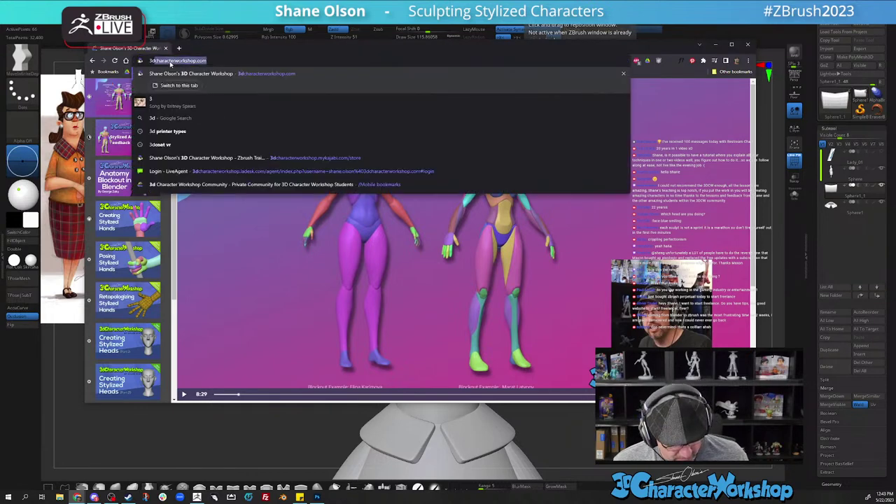
pyautogui.press('Return')
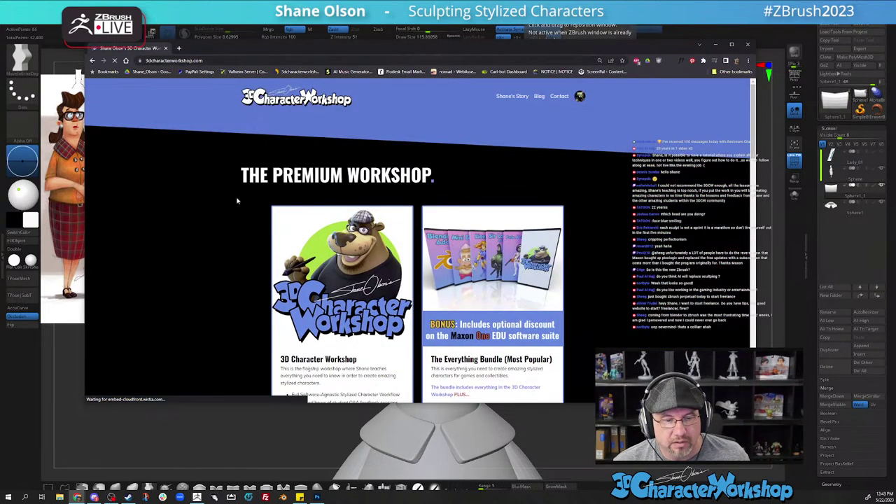
pyautogui.scroll(-5, 216, 247)
pyautogui.scroll(-1, 216, 246)
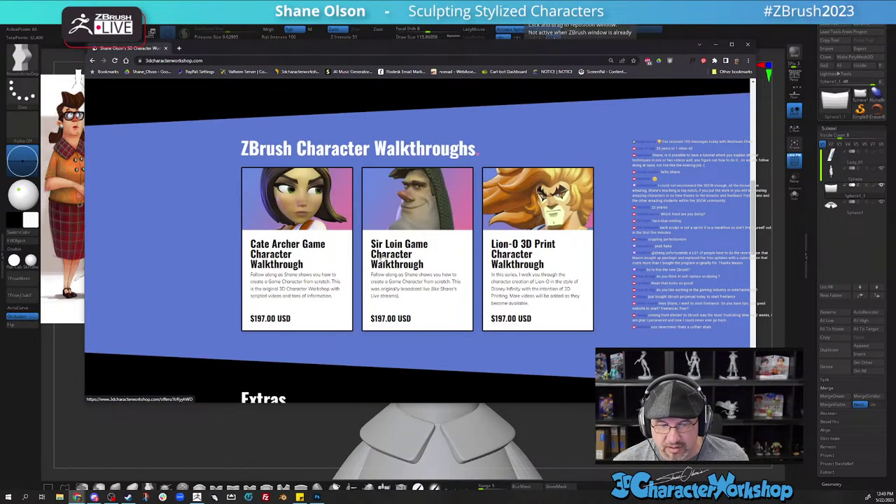
pyautogui.scroll(5, 429, 265)
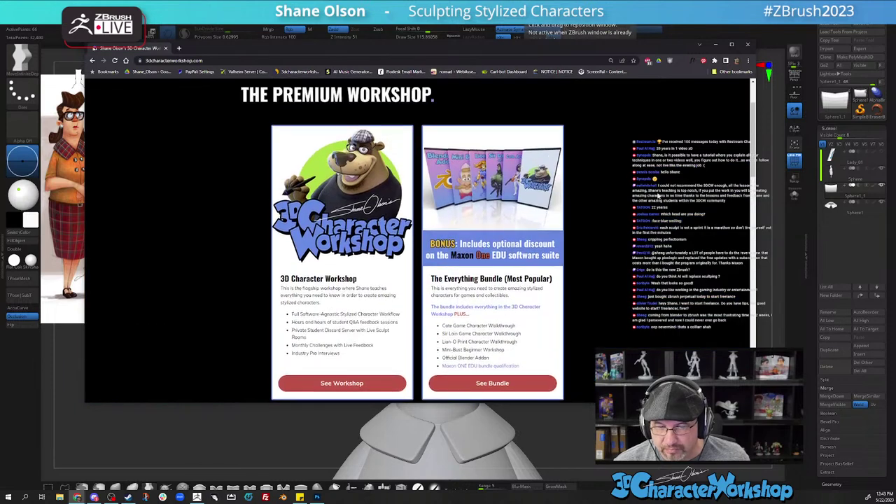
pyautogui.scroll(2, 612, 128)
# - Open the Sir Loin Game Character Walkthrough from the account's course library and view its introduction
pyautogui.click(579, 98)
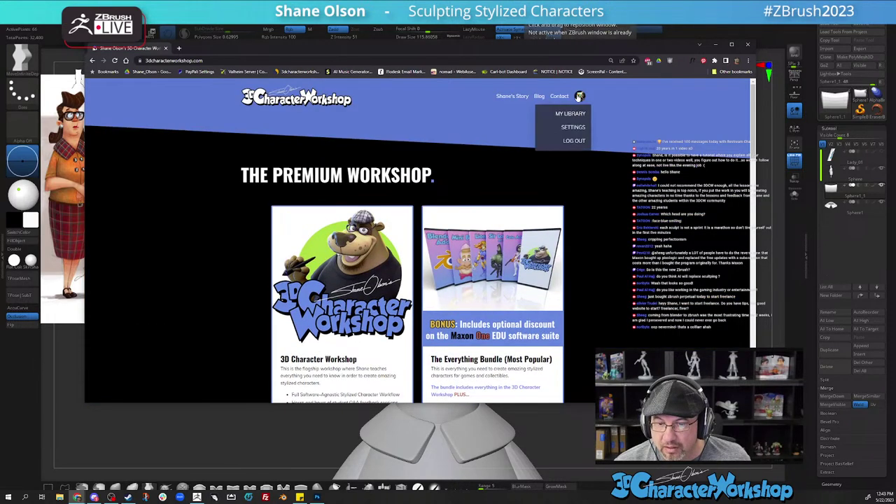
pyautogui.click(570, 114)
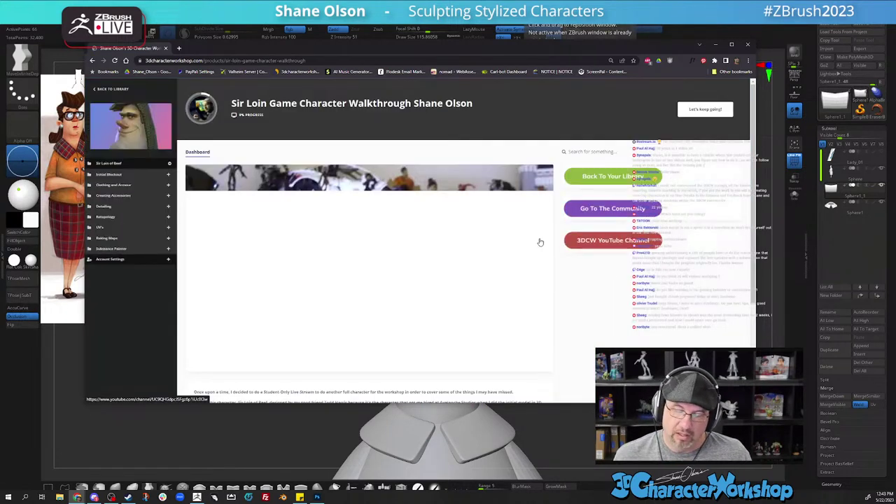
pyautogui.scroll(-2, 289, 262)
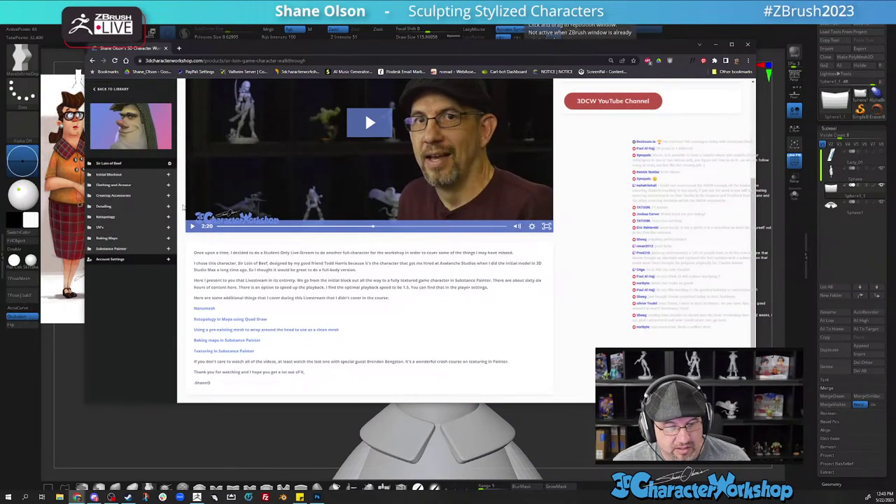
# - Go through the lesson lists of the Sir Loin course sections from Initial Blockout to Substance Painter
pyautogui.click(124, 175)
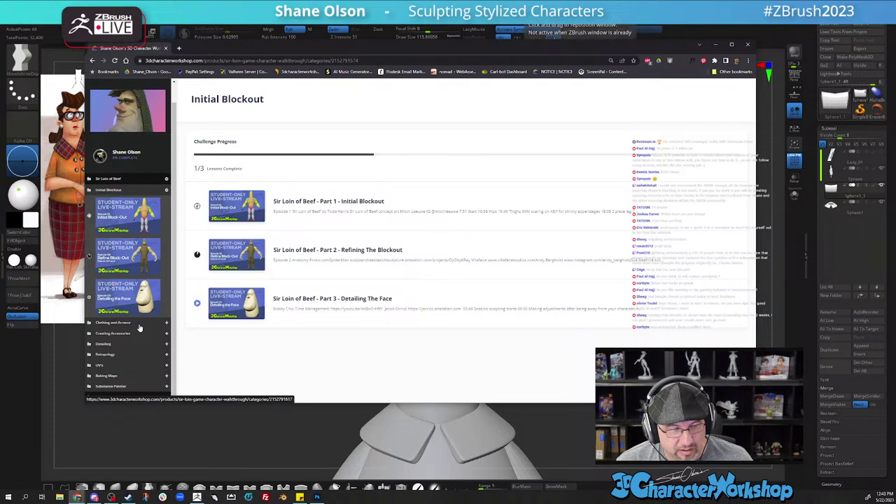
pyautogui.click(137, 323)
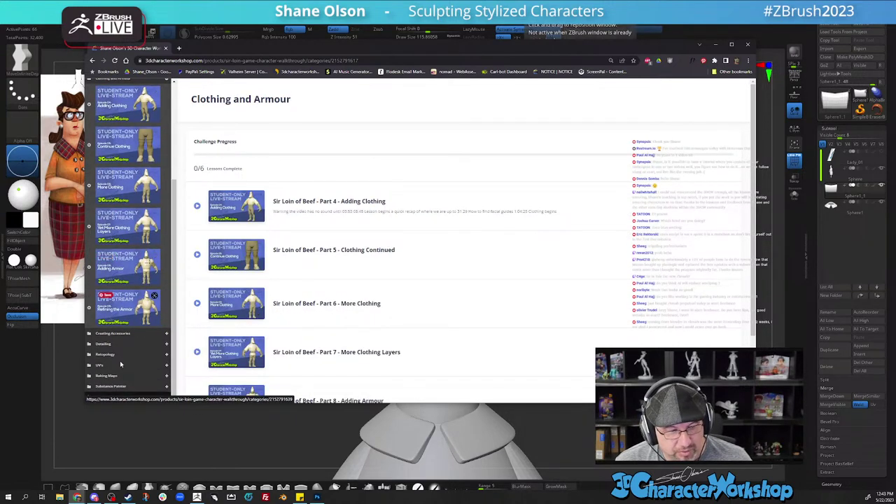
pyautogui.click(112, 334)
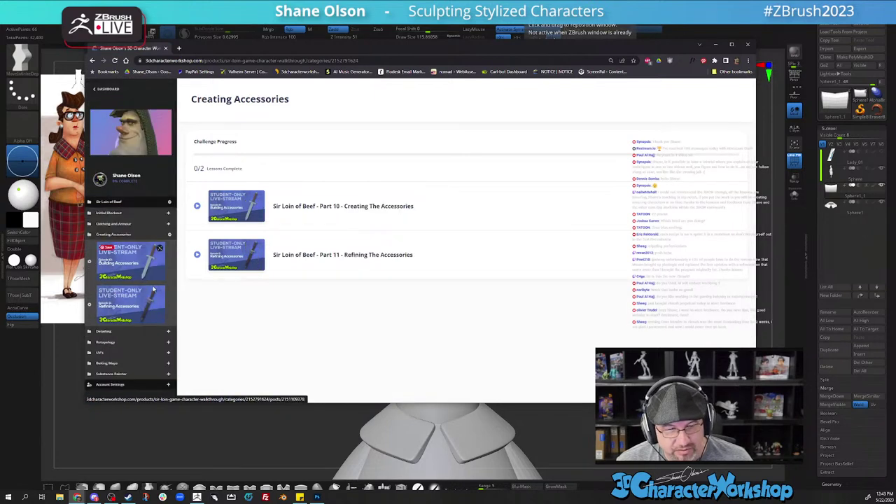
pyautogui.click(115, 334)
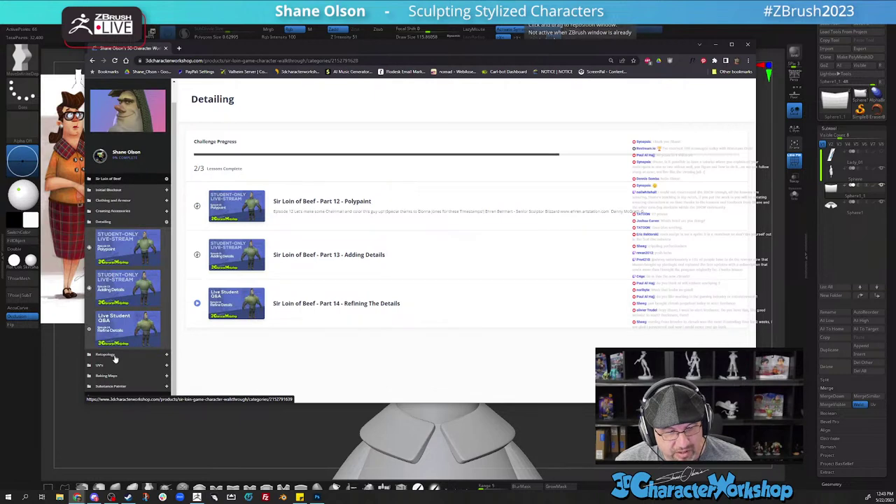
pyautogui.click(115, 355)
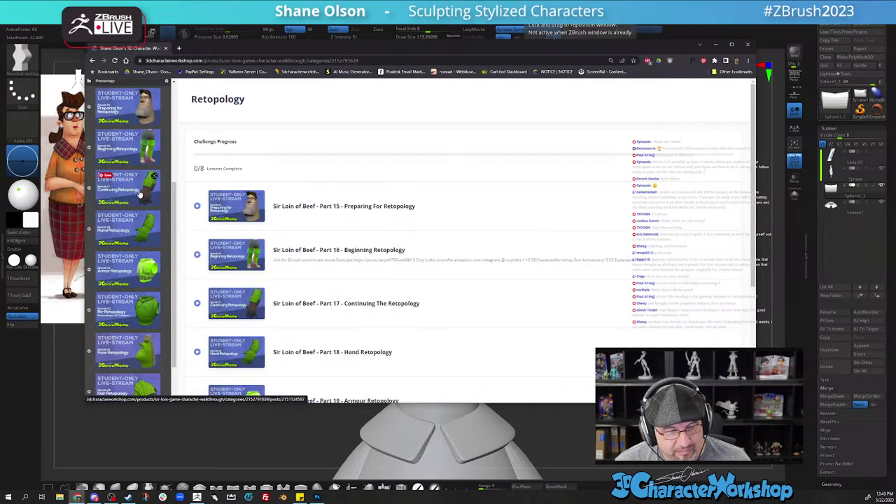
pyautogui.scroll(-2, 137, 210)
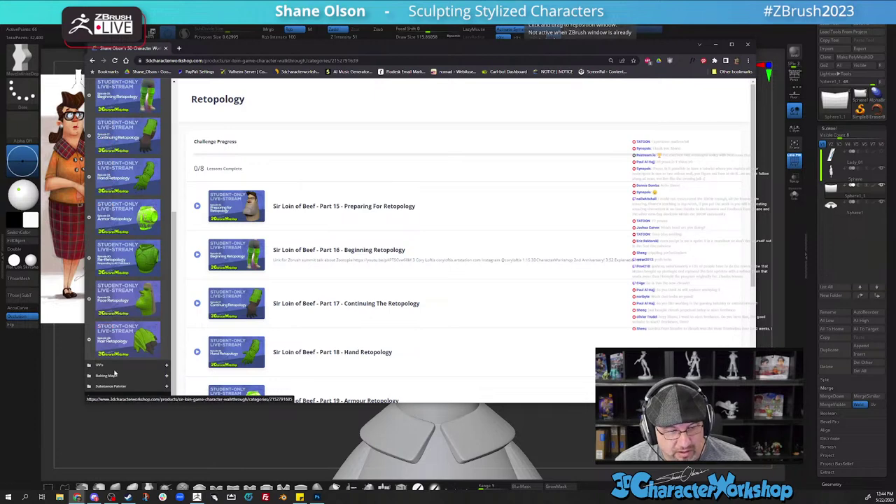
pyautogui.click(115, 368)
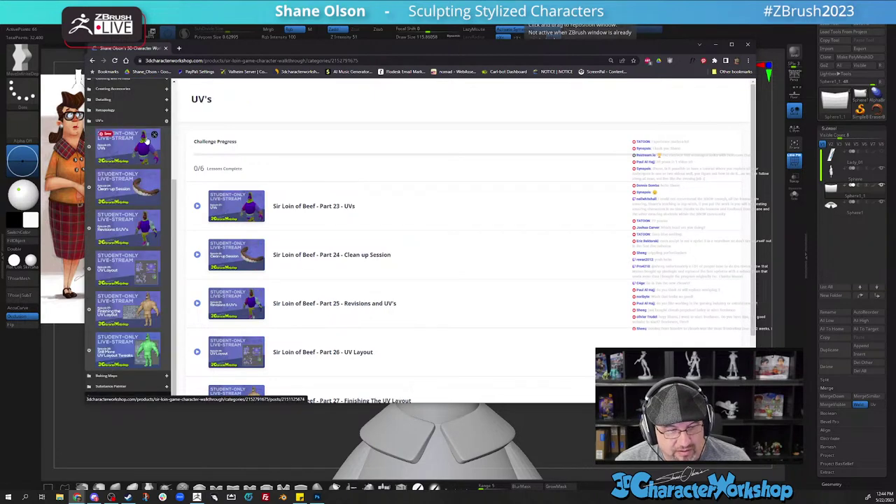
pyautogui.click(136, 376)
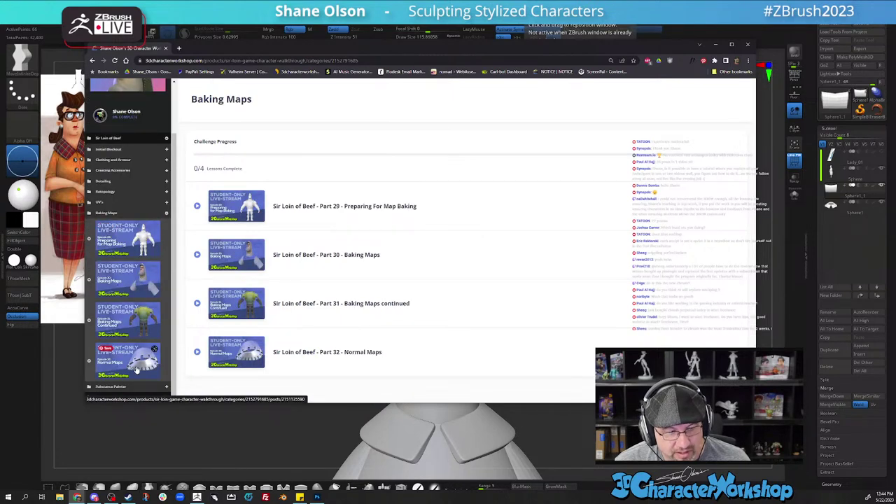
pyautogui.click(139, 389)
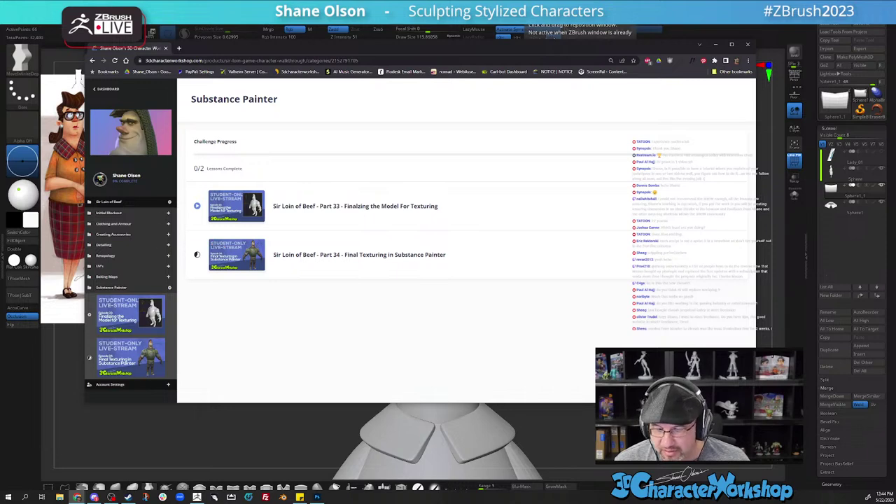
# - Switch back to ZBrush and insert vertical edge loops midway along each half and near the ends of the hair piece with ZModeler
pyautogui.click(543, 13)
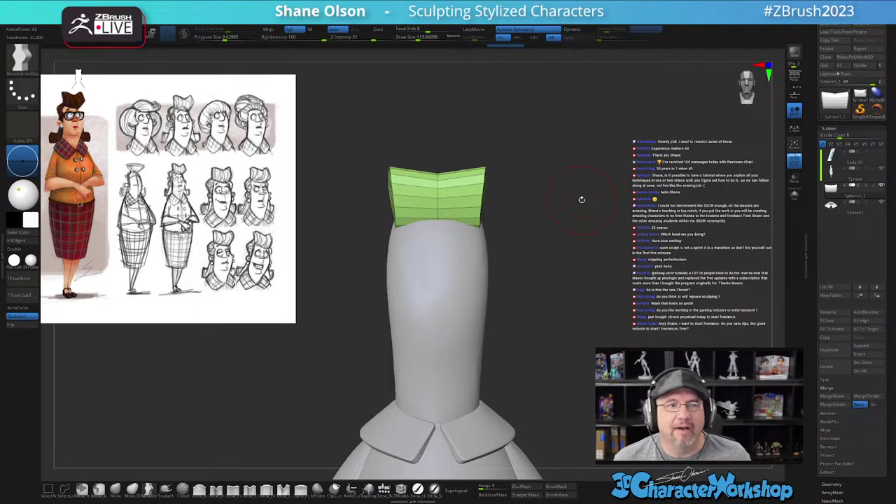
pyautogui.moveTo(572, 363); pyautogui.dragTo(572, 330)
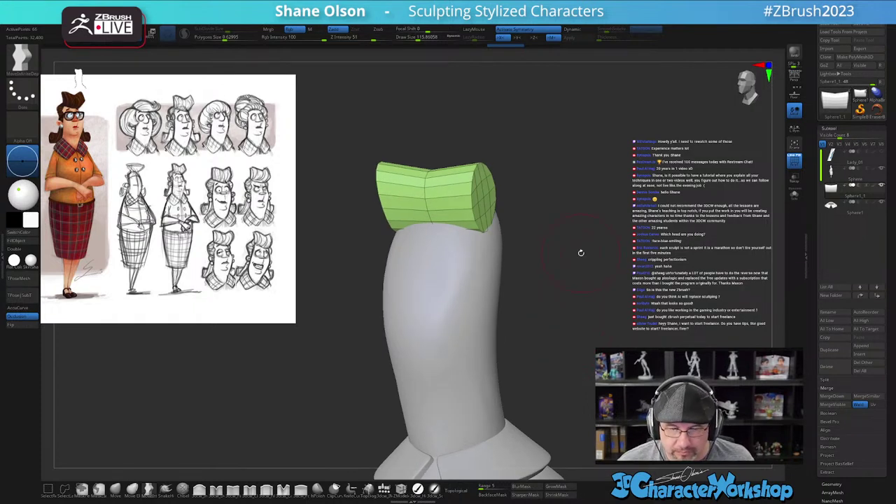
pyautogui.keyDown('shift'); pyautogui.moveTo(581, 253); pyautogui.dragTo(596, 252); pyautogui.keyUp('shift')
pyautogui.keyDown('alt'); pyautogui.moveTo(572, 208); pyautogui.dragTo(555, 243); pyautogui.keyUp('alt')
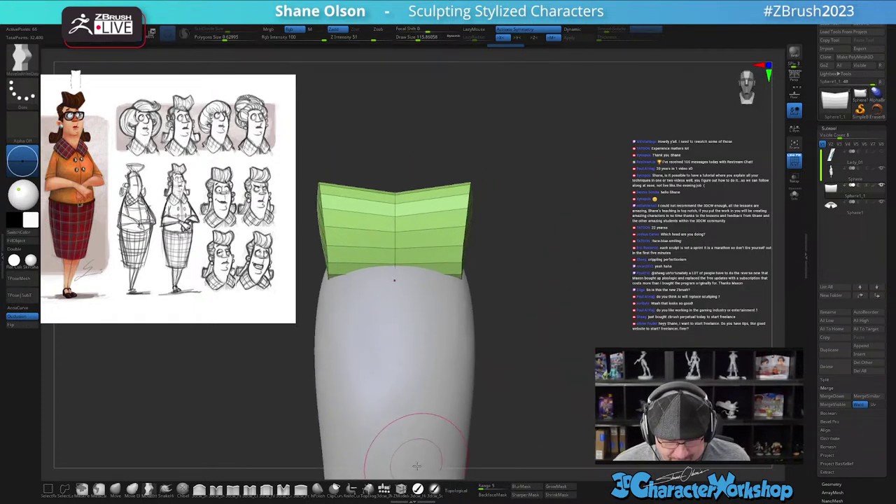
pyautogui.keyDown('alt'); pyautogui.moveTo(586, 304); pyautogui.dragTo(589, 331); pyautogui.keyUp('alt')
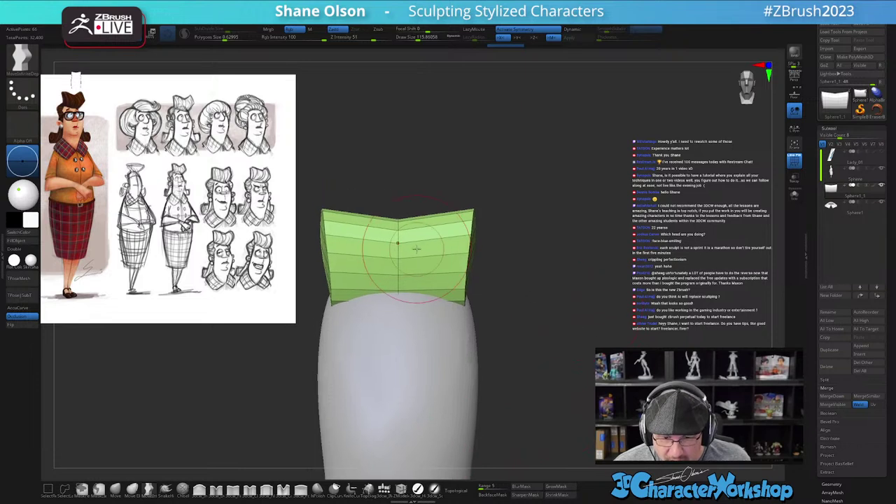
pyautogui.click(409, 494)
pyautogui.press('s')
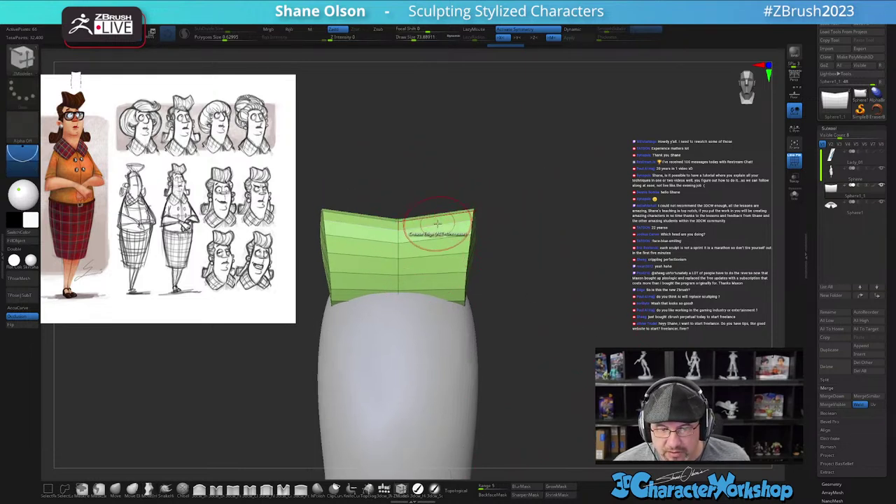
pyautogui.press('space')
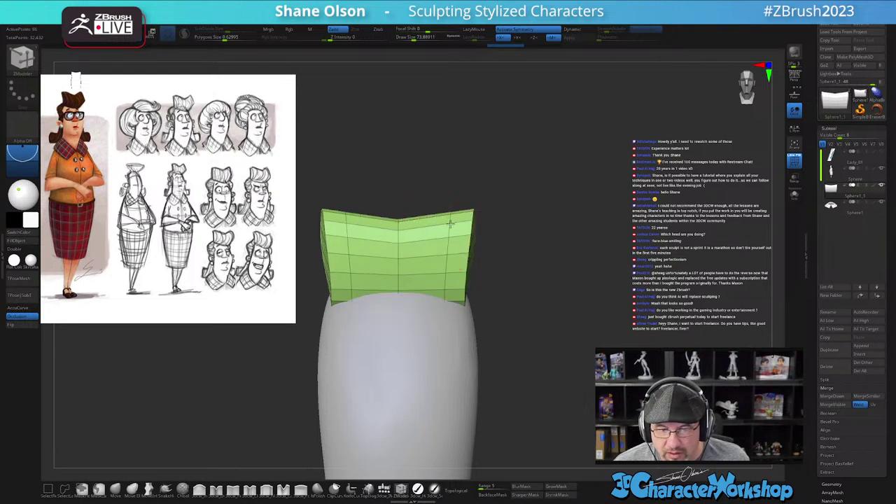
pyautogui.moveTo(462, 226); pyautogui.dragTo(465, 227)
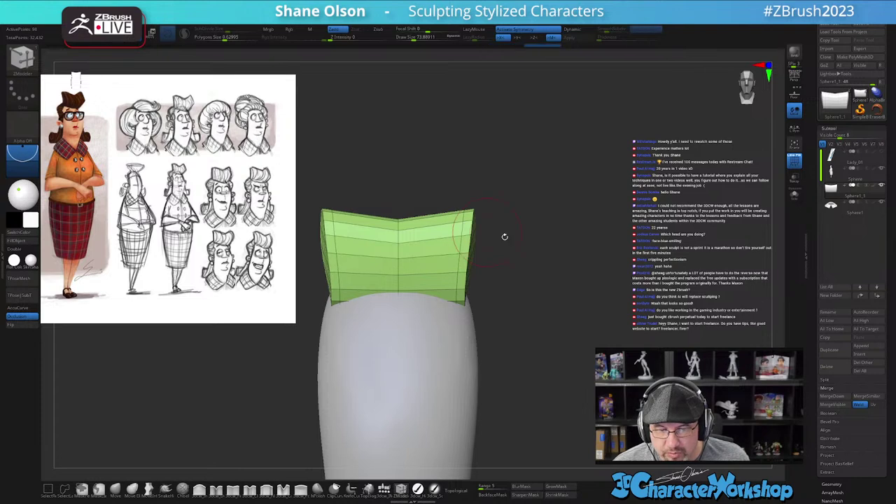
# - Preview the hair piece with dynamic subdivision and check its smoothed form from the front and side
pyautogui.keyDown('ctrl'); pyautogui.moveTo(532, 241); pyautogui.dragTo(543, 234, button='right'); pyautogui.keyUp('ctrl')
pyautogui.moveTo(544, 234); pyautogui.dragTo(539, 153)
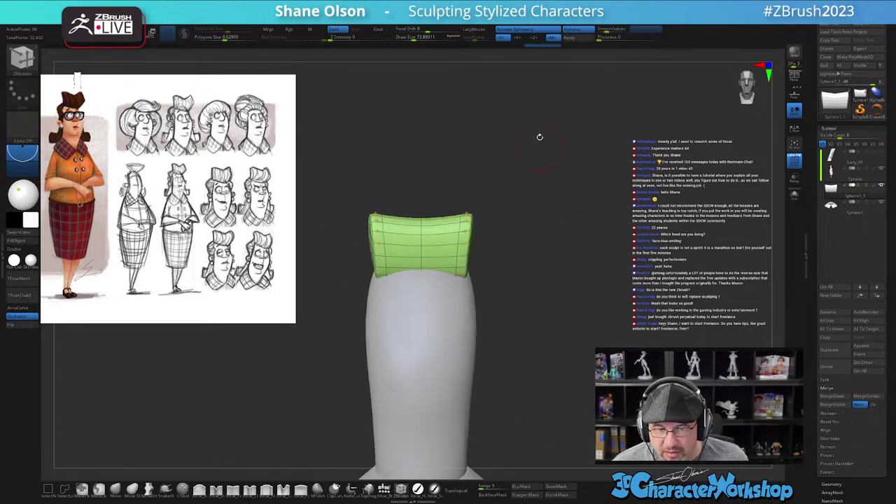
pyautogui.keyDown('alt'); pyautogui.moveTo(594, 238); pyautogui.dragTo(600, 205); pyautogui.keyUp('alt')
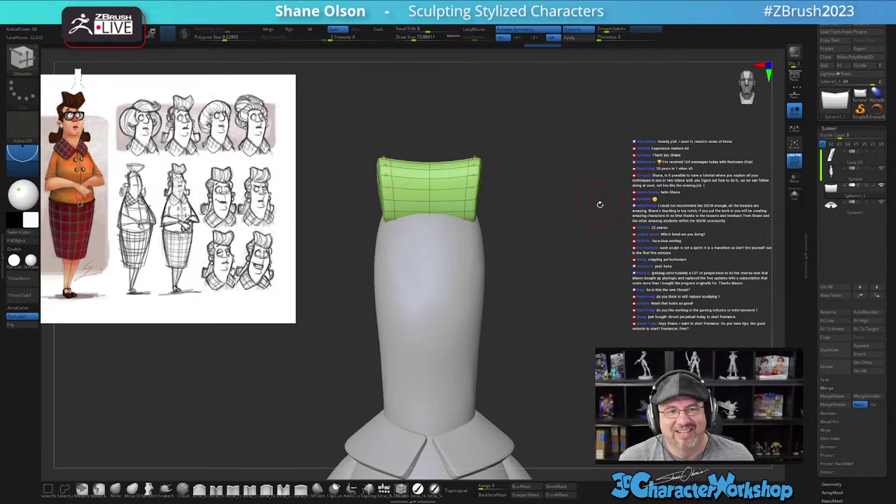
pyautogui.moveTo(600, 205); pyautogui.dragTo(558, 296)
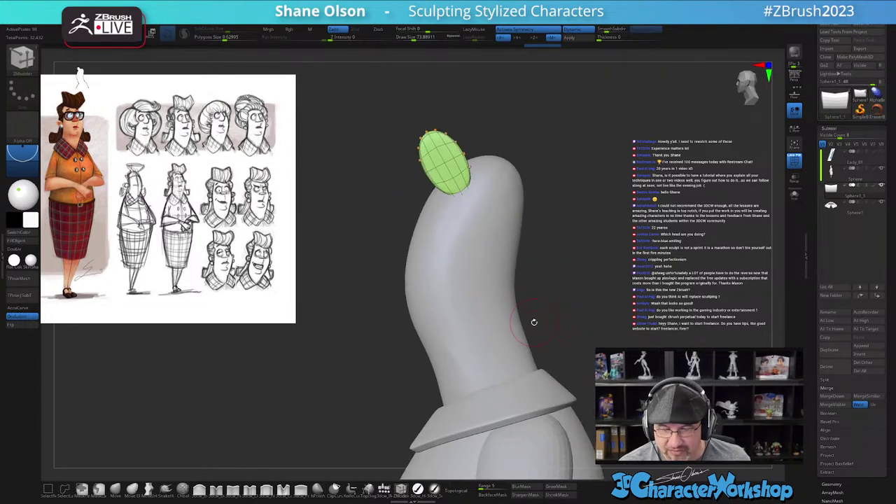
# - Refine the outline of the hair piece above the forehead with the Move brush, working from the side and front
pyautogui.click(148, 490)
pyautogui.press('s')
pyautogui.moveTo(572, 259); pyautogui.dragTo(612, 239)
pyautogui.keyDown('alt'); pyautogui.moveTo(476, 203); pyautogui.dragTo(581, 248); pyautogui.keyUp('alt')
pyautogui.press('s')
pyautogui.moveTo(521, 231)
pyautogui.mouseDown()
pyautogui.moveTo(527, 237)
pyautogui.moveTo(532, 188)
pyautogui.mouseUp()
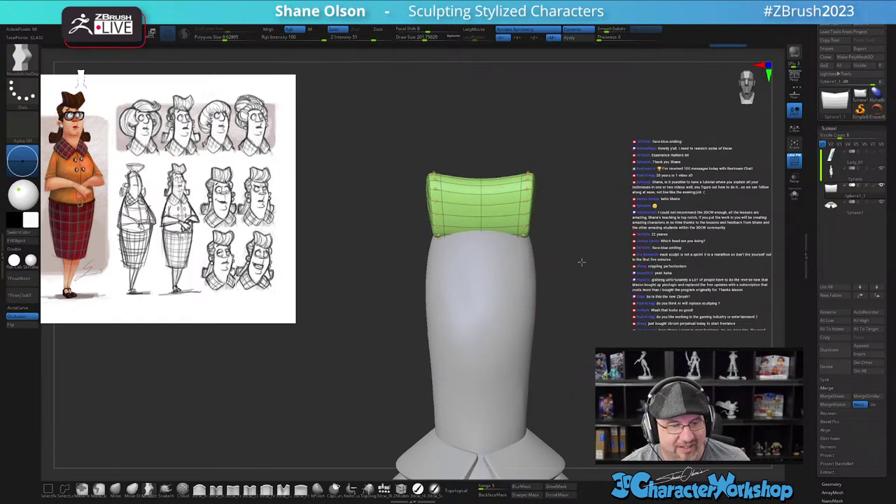
pyautogui.keyDown('alt'); pyautogui.moveTo(580, 260); pyautogui.dragTo(587, 257); pyautogui.keyUp('alt')
pyautogui.keyDown('alt'); pyautogui.moveTo(504, 146); pyautogui.dragTo(505, 169); pyautogui.keyUp('alt')
pyautogui.keyDown('alt'); pyautogui.moveTo(559, 218); pyautogui.dragTo(570, 243); pyautogui.keyUp('alt')
pyautogui.press('s')
pyautogui.press('shift')
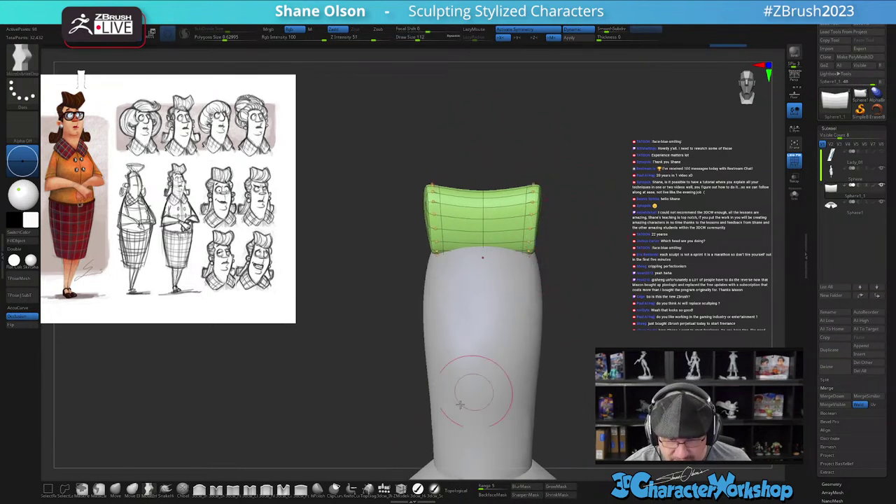
# - Insert another pair of vertical edge loops into the hair piece with ZModeler, toggling the dynamic subdivision preview around the edit
pyautogui.click(401, 489)
pyautogui.hotkey('shift', 'd')
pyautogui.press('s')
pyautogui.moveTo(516, 213); pyautogui.dragTo(510, 212)
pyautogui.click(507, 204)
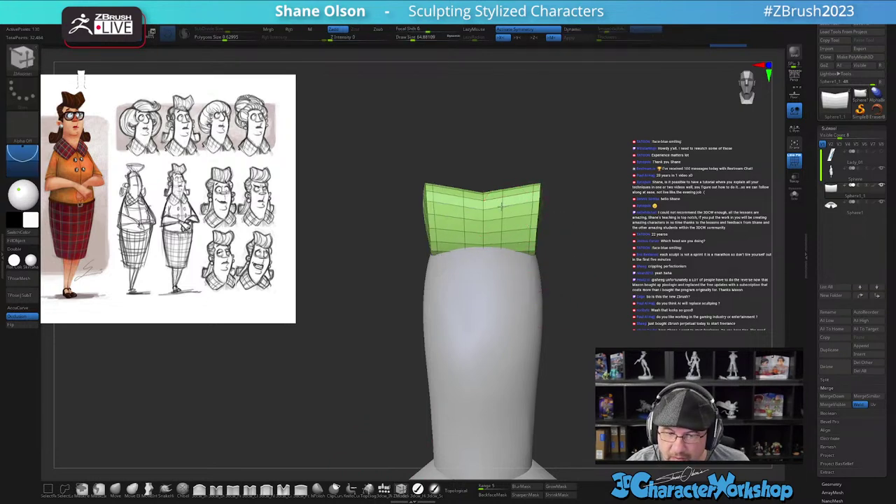
pyautogui.press('d')
pyautogui.moveTo(585, 259)
pyautogui.mouseDown()
pyautogui.moveTo(572, 254)
pyautogui.moveTo(596, 252)
pyautogui.moveTo(600, 223)
pyautogui.moveTo(586, 222)
pyautogui.moveTo(586, 233)
pyautogui.moveTo(576, 186)
pyautogui.moveTo(584, 246)
pyautogui.mouseUp()
# - Mask the middle of the hair piece and shift its ends backwards in the top view to curve it, and clear the mask
pyautogui.press('w')
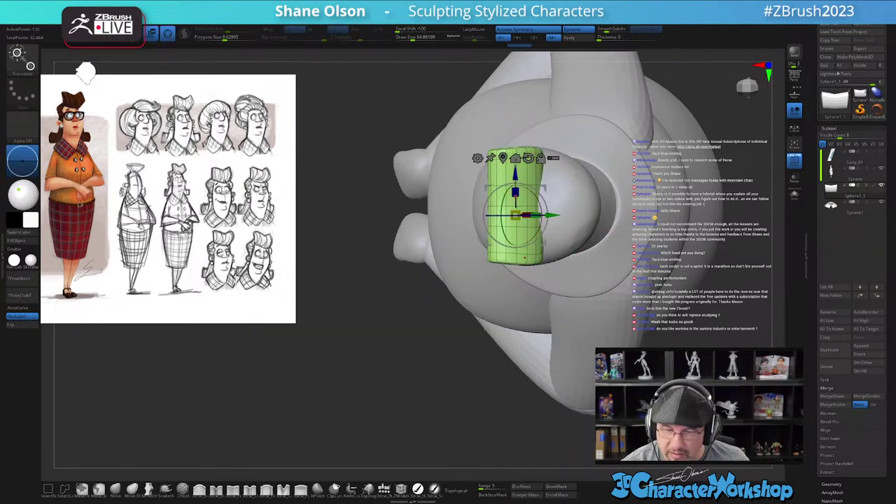
pyautogui.keyDown('alt'); pyautogui.moveTo(544, 186); pyautogui.dragTo(534, 207); pyautogui.keyUp('alt')
pyautogui.keyDown('alt'); pyautogui.moveTo(540, 192); pyautogui.dragTo(510, 315); pyautogui.keyUp('alt')
pyautogui.keyDown('ctrl'); pyautogui.moveTo(387, 200); pyautogui.dragTo(564, 214); pyautogui.keyUp('ctrl')
pyautogui.keyDown('alt'); pyautogui.moveTo(511, 315); pyautogui.dragTo(537, 196); pyautogui.keyUp('alt')
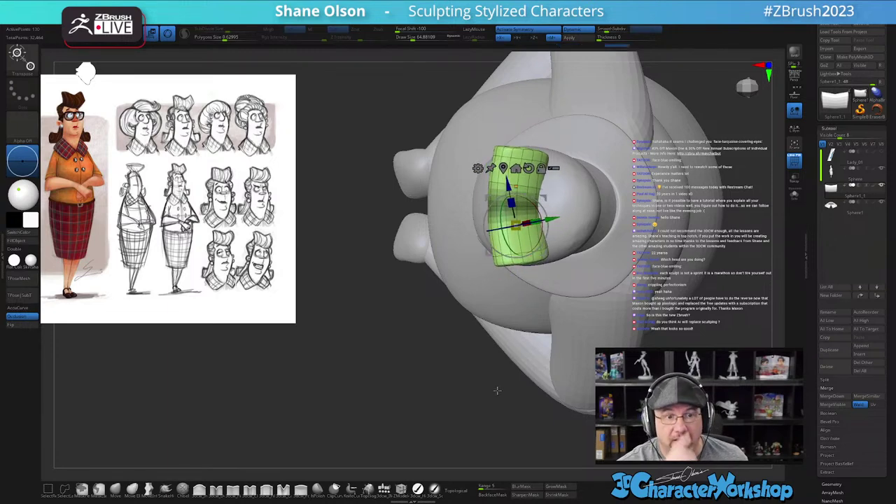
pyautogui.moveTo(436, 382)
pyautogui.mouseDown()
pyautogui.moveTo(435, 347)
pyautogui.moveTo(462, 364)
pyautogui.mouseUp()
pyautogui.moveTo(564, 355)
pyautogui.keyDown('ctrl'); pyautogui.mouseDown()
pyautogui.moveTo(590, 372)
pyautogui.moveTo(634, 378)
pyautogui.moveTo(592, 366)
pyautogui.moveTo(575, 334)
pyautogui.moveTo(565, 338)
pyautogui.moveTo(595, 326)
pyautogui.moveTo(588, 332)
pyautogui.moveTo(579, 308)
pyautogui.mouseUp(); pyautogui.keyUp('ctrl')
pyautogui.press('q')
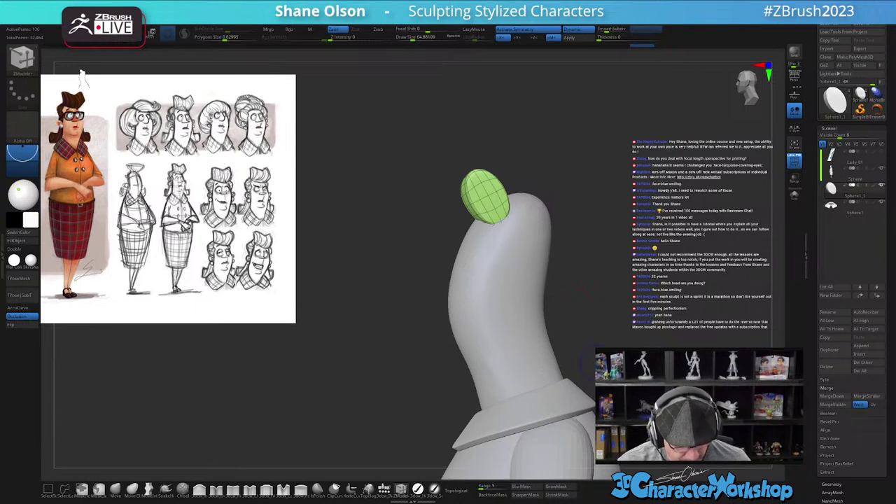
# - Hide the wireframe and check the hair piece's silhouette on the whole figure from the front, three-quarter, side and back views
pyautogui.hotkey('shift', 'f')
pyautogui.moveTo(598, 363)
pyautogui.mouseDown()
pyautogui.moveTo(598, 326)
pyautogui.moveTo(616, 302)
pyautogui.mouseUp()
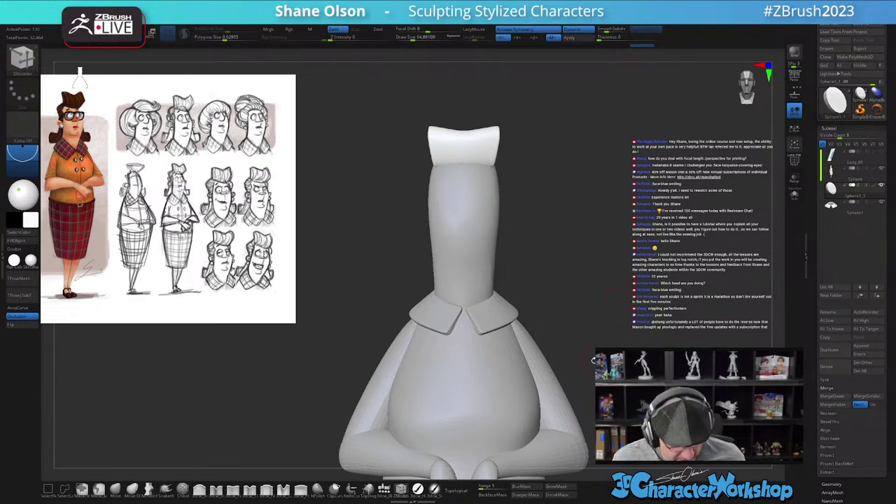
pyautogui.moveTo(596, 342)
pyautogui.keyDown('alt'); pyautogui.mouseDown()
pyautogui.moveTo(594, 308)
pyautogui.moveTo(581, 360)
pyautogui.moveTo(566, 355)
pyautogui.moveTo(580, 354)
pyautogui.moveTo(568, 361)
pyautogui.moveTo(574, 398)
pyautogui.moveTo(566, 388)
pyautogui.mouseUp(); pyautogui.keyUp('alt')
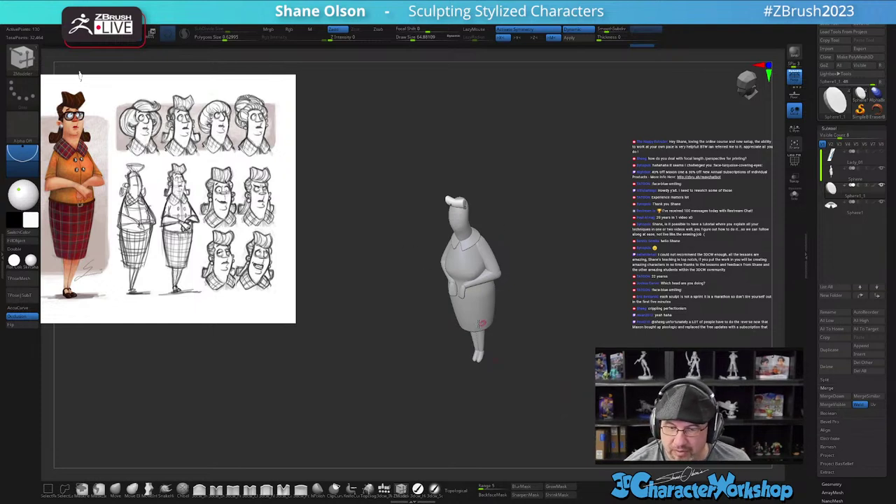
pyautogui.moveTo(495, 343)
pyautogui.mouseDown()
pyautogui.moveTo(541, 380)
pyautogui.moveTo(532, 394)
pyautogui.moveTo(526, 385)
pyautogui.mouseUp()
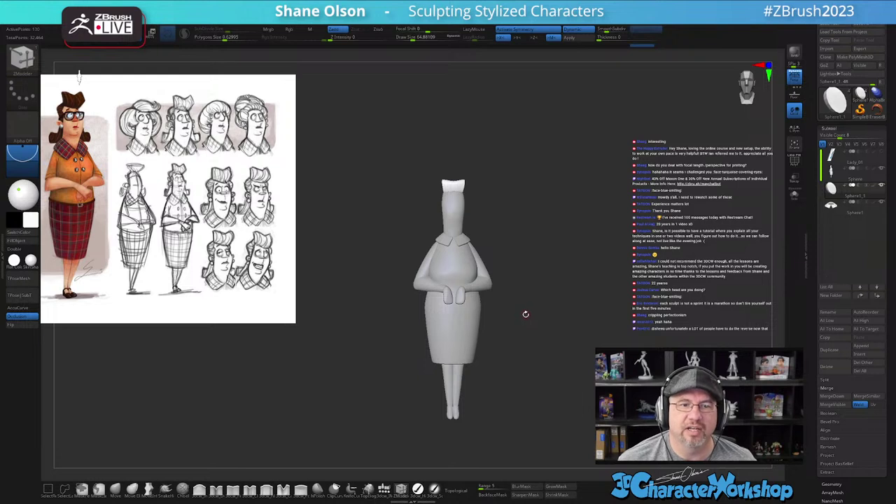
pyautogui.moveTo(528, 309); pyautogui.dragTo(529, 336)
pyautogui.moveTo(562, 294)
pyautogui.keyDown('alt'); pyautogui.mouseDown()
pyautogui.moveTo(551, 321)
pyautogui.moveTo(539, 296)
pyautogui.moveTo(560, 264)
pyautogui.moveTo(547, 338)
pyautogui.mouseUp(); pyautogui.keyUp('alt')
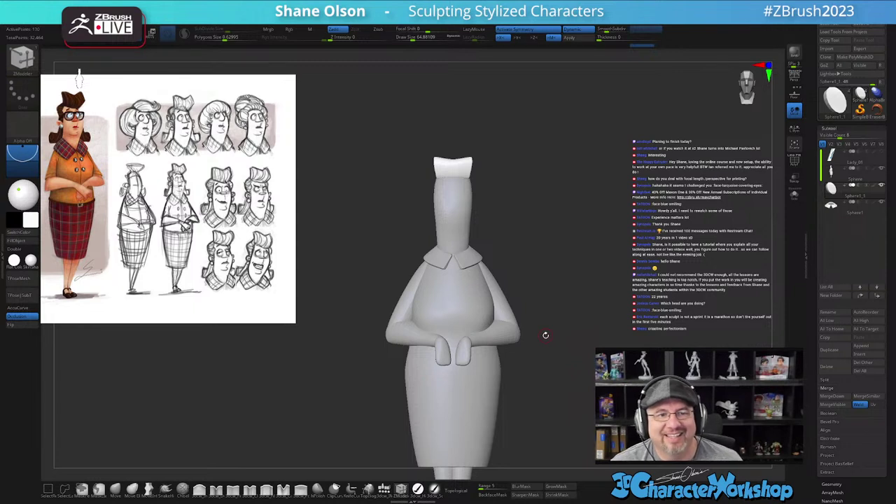
pyautogui.moveTo(570, 303); pyautogui.dragTo(509, 246)
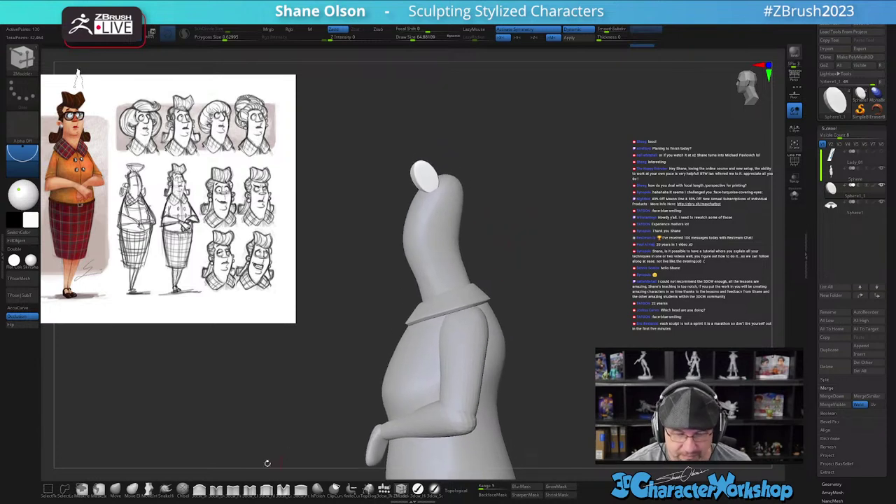
pyautogui.moveTo(497, 340); pyautogui.dragTo(537, 317)
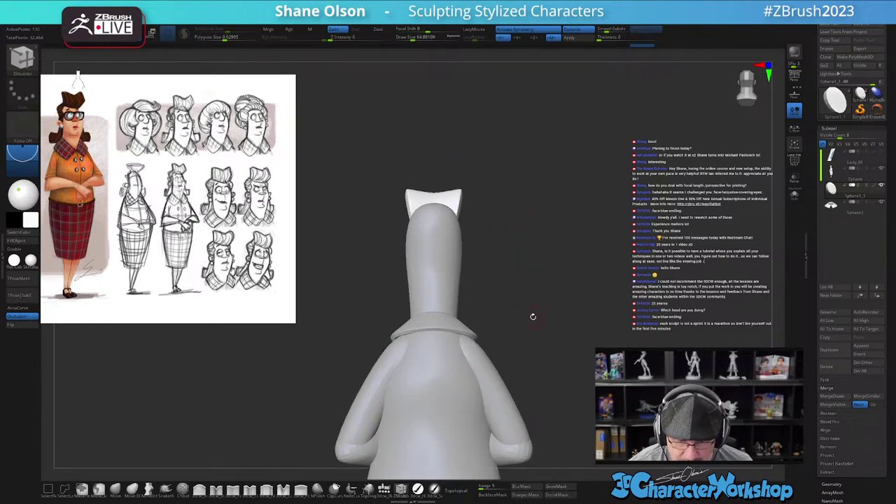
# - Insert a sphere from the primitives insert brush on the back of the head and position it there with the gizmo
pyautogui.click(385, 490)
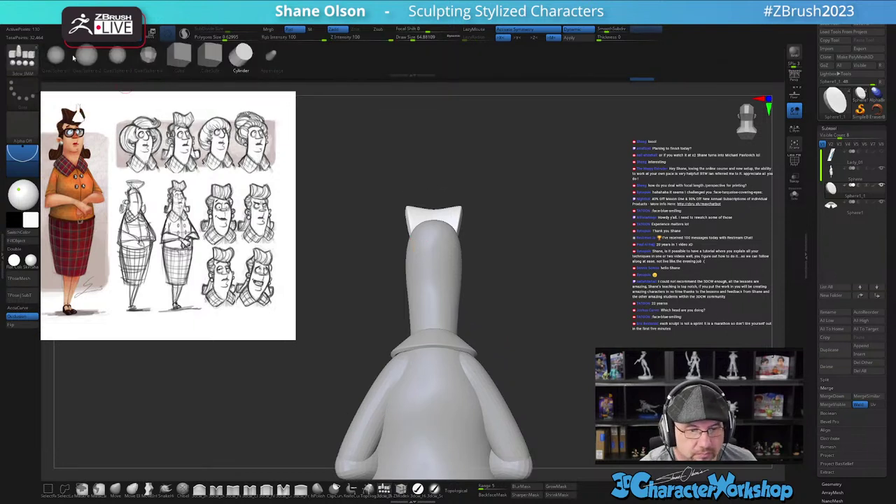
pyautogui.click(56, 55)
pyautogui.moveTo(434, 233); pyautogui.dragTo(433, 257)
pyautogui.moveTo(498, 302); pyautogui.dragTo(558, 326)
pyautogui.press('w')
pyautogui.moveTo(501, 243); pyautogui.dragTo(475, 258)
pyautogui.moveTo(537, 235)
pyautogui.keyDown('alt'); pyautogui.mouseDown()
pyautogui.moveTo(546, 237)
pyautogui.moveTo(502, 229)
pyautogui.moveTo(558, 256)
pyautogui.mouseUp(); pyautogui.keyUp('alt')
# - Stretch the sphere down the back of the head with the Move brush into a long hair mass reaching towards the collar
pyautogui.click(149, 488)
pyautogui.press('s')
pyautogui.moveTo(495, 190); pyautogui.dragTo(484, 202)
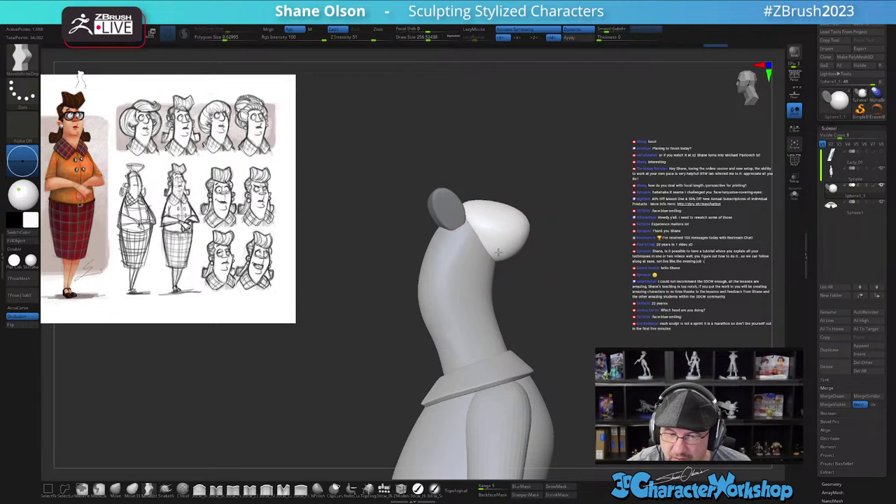
pyautogui.moveTo(488, 285); pyautogui.dragTo(487, 306)
pyautogui.moveTo(515, 216); pyautogui.dragTo(499, 217)
pyautogui.moveTo(553, 250)
pyautogui.mouseDown()
pyautogui.moveTo(504, 258)
pyautogui.moveTo(553, 271)
pyautogui.moveTo(500, 283)
pyautogui.moveTo(496, 300)
pyautogui.mouseUp()
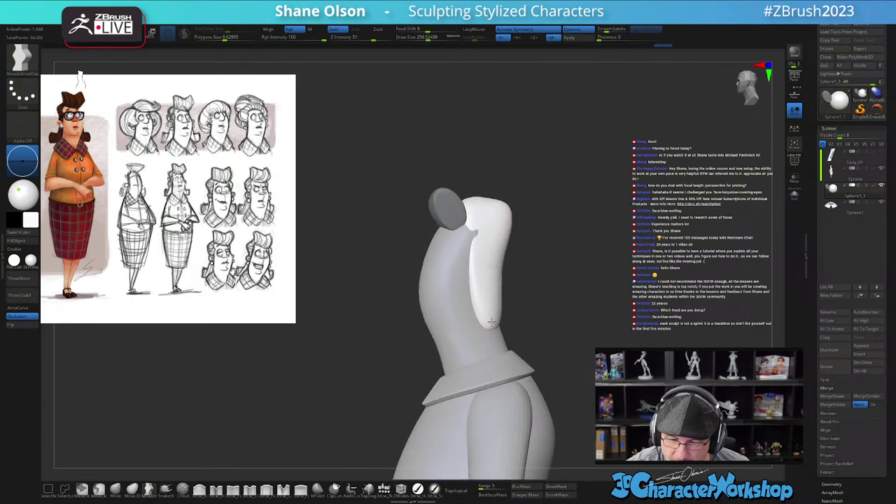
pyautogui.moveTo(493, 247)
pyautogui.mouseDown(button='right')
pyautogui.moveTo(513, 235)
pyautogui.moveTo(552, 281)
pyautogui.mouseUp(button='right')
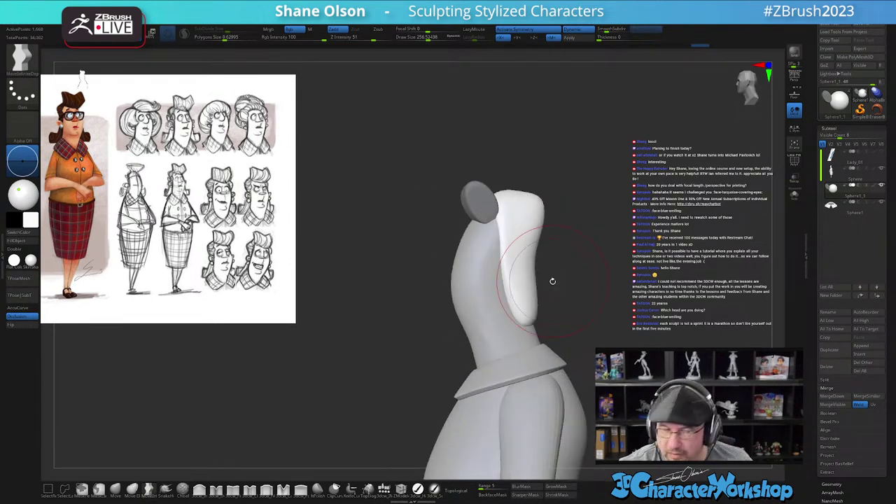
pyautogui.moveTo(553, 280); pyautogui.dragTo(637, 285, button='right')
pyautogui.moveTo(581, 282); pyautogui.dragTo(580, 256, button='right')
# - Refine the top and rear contour of the back hair mass with the Move brush at varying brush sizes
pyautogui.press('s')
pyautogui.moveTo(481, 208); pyautogui.dragTo(474, 227)
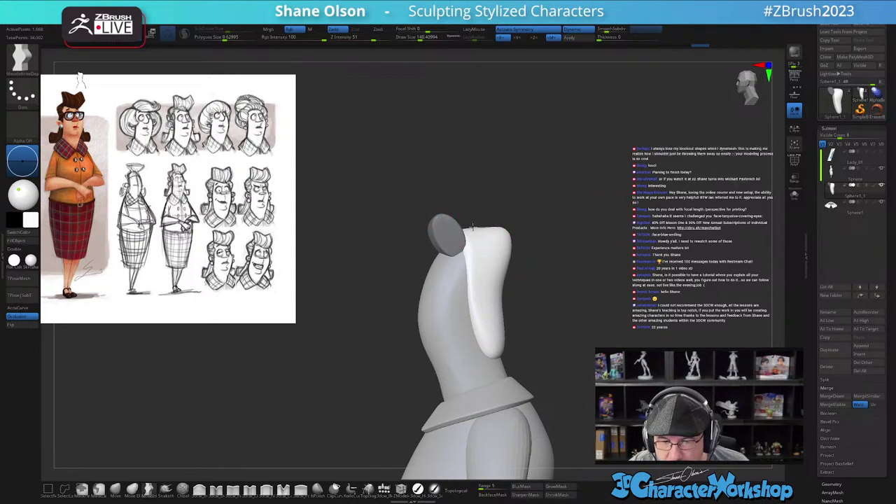
pyautogui.moveTo(516, 218); pyautogui.dragTo(548, 190, button='right')
pyautogui.press('s')
pyautogui.moveTo(558, 189); pyautogui.dragTo(568, 190)
pyautogui.moveTo(567, 203)
pyautogui.mouseDown(button='right')
pyautogui.moveTo(587, 162)
pyautogui.moveTo(563, 182)
pyautogui.mouseUp(button='right')
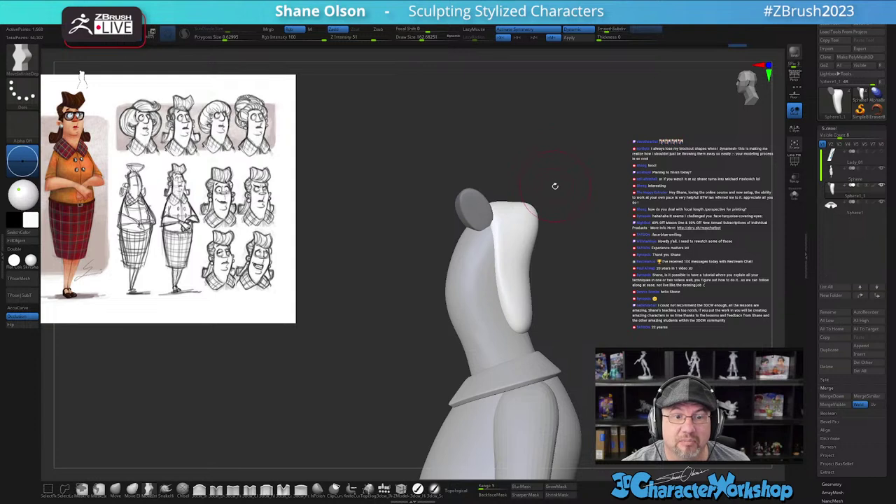
pyautogui.press('s')
pyautogui.moveTo(546, 204); pyautogui.dragTo(527, 246)
pyautogui.moveTo(535, 228); pyautogui.dragTo(532, 227)
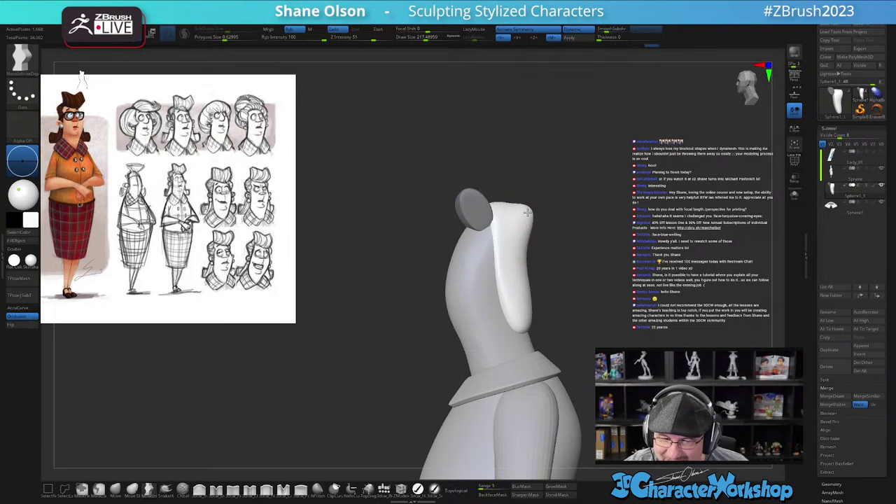
# - Shape the sides and front edge of the back hair mass around the head, smoothing its surface from side and three-quarter views
pyautogui.press('s')
pyautogui.moveTo(516, 196)
pyautogui.mouseDown()
pyautogui.moveTo(506, 196)
pyautogui.moveTo(574, 262)
pyautogui.moveTo(567, 268)
pyautogui.mouseUp()
pyautogui.press('s')
pyautogui.moveTo(524, 227)
pyautogui.mouseDown()
pyautogui.moveTo(551, 212)
pyautogui.moveTo(564, 214)
pyautogui.moveTo(554, 219)
pyautogui.moveTo(560, 225)
pyautogui.moveTo(576, 217)
pyautogui.moveTo(538, 198)
pyautogui.moveTo(530, 168)
pyautogui.moveTo(514, 193)
pyautogui.moveTo(510, 181)
pyautogui.moveTo(530, 177)
pyautogui.mouseUp()
pyautogui.press('s')
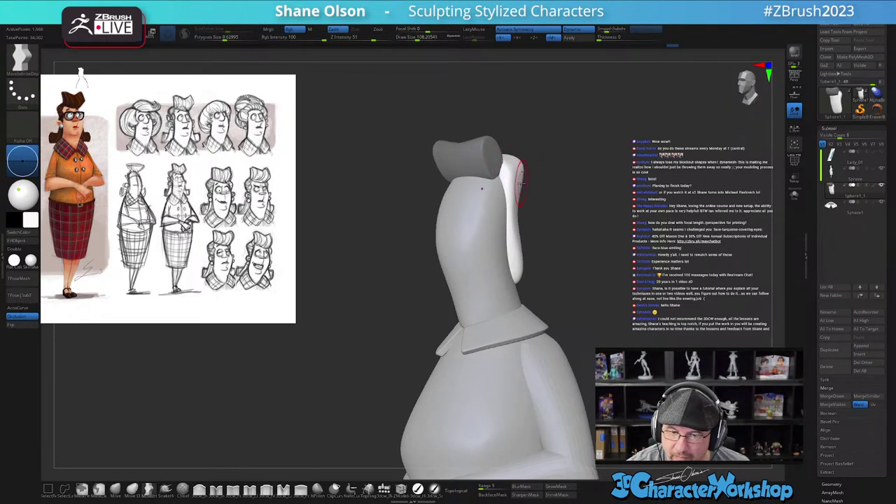
pyautogui.moveTo(537, 170); pyautogui.dragTo(538, 188)
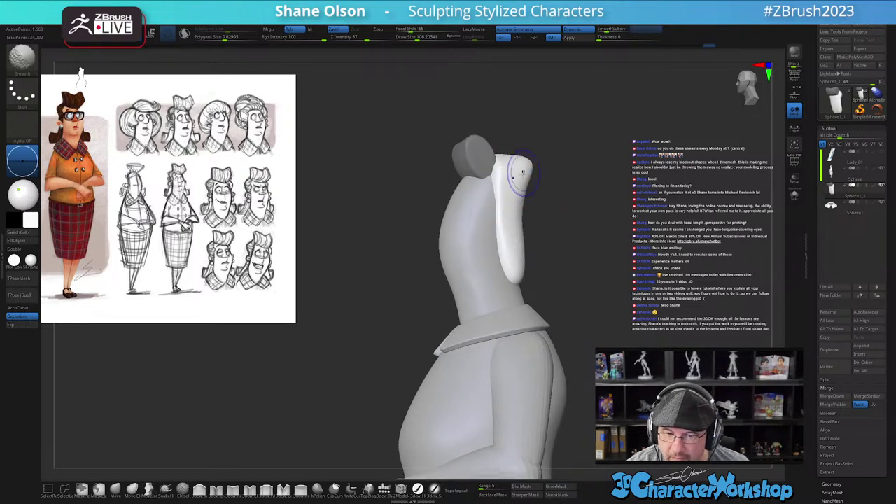
pyautogui.moveTo(562, 222)
pyautogui.mouseDown()
pyautogui.moveTo(581, 222)
pyautogui.moveTo(536, 198)
pyautogui.mouseUp()
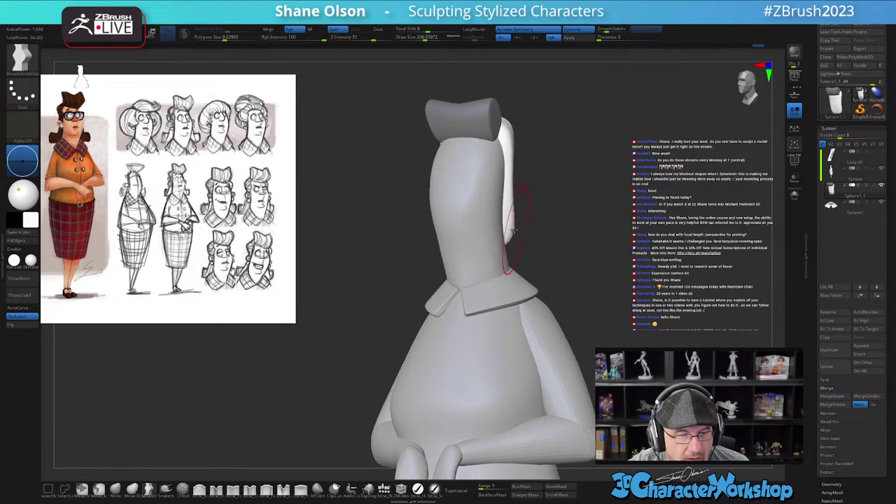
pyautogui.moveTo(559, 220); pyautogui.dragTo(516, 200)
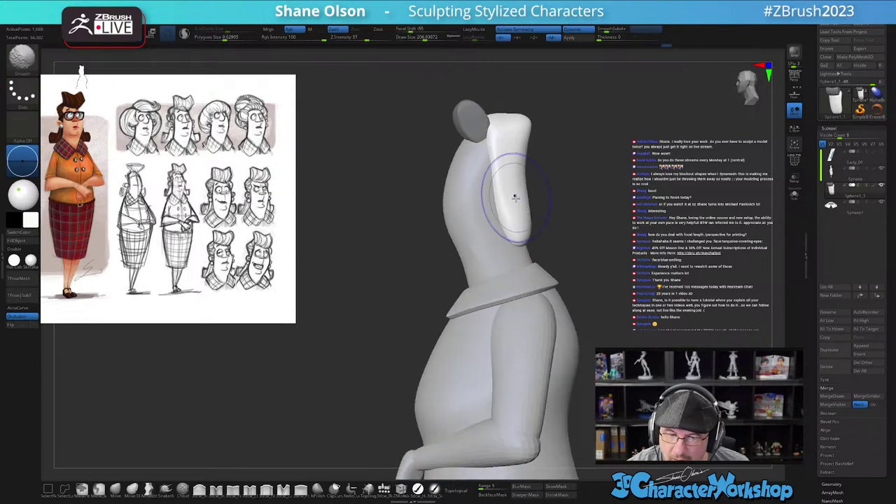
pyautogui.moveTo(506, 213); pyautogui.dragTo(497, 207)
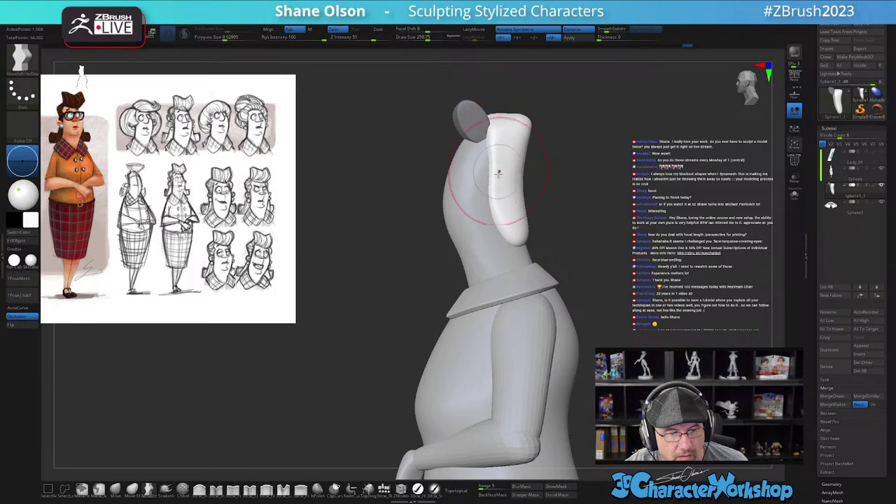
# - Invert the mask so the front hair roll is free, and duplicate it with the gizmo to the lower back of the head
pyautogui.keyDown('alt'); pyautogui.moveTo(563, 204); pyautogui.dragTo(555, 218); pyautogui.keyUp('alt')
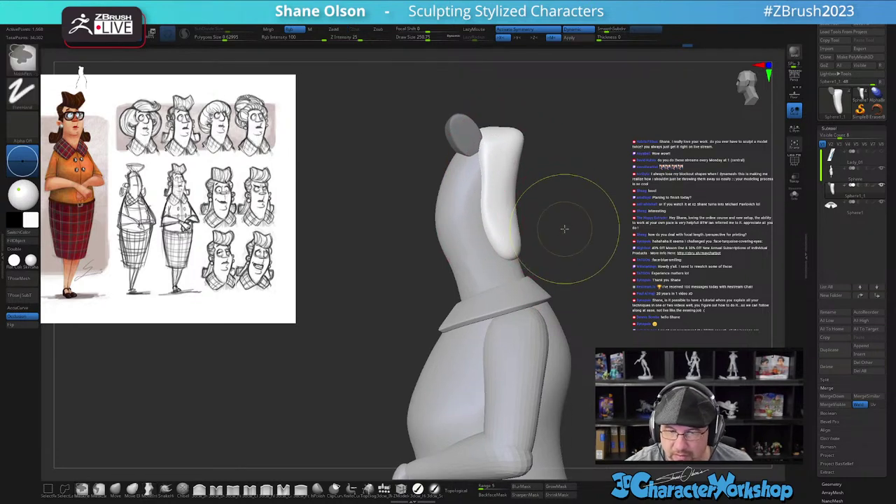
pyautogui.keyDown('ctrl'); pyautogui.click(566, 230); pyautogui.keyUp('ctrl')
pyautogui.press('w')
pyautogui.keyDown('alt'); pyautogui.click(493, 110); pyautogui.keyUp('alt')
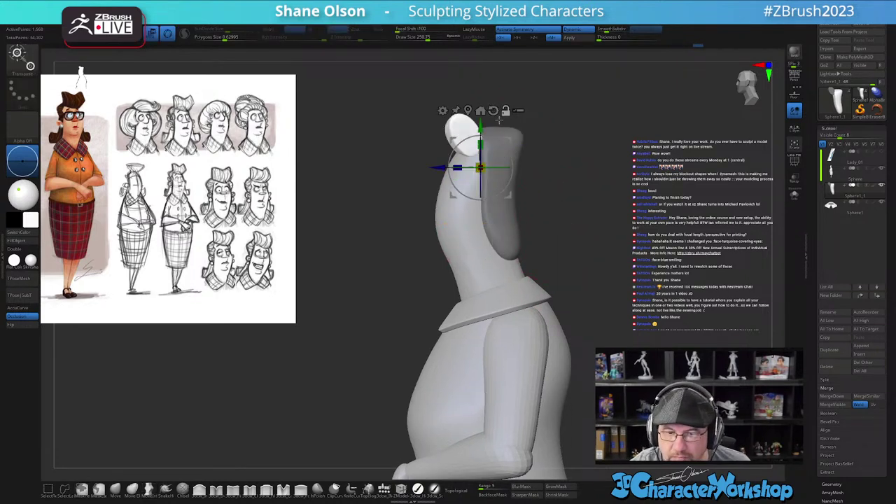
pyautogui.keyDown('ctrl'); pyautogui.moveTo(507, 139); pyautogui.dragTo(580, 254); pyautogui.keyUp('ctrl')
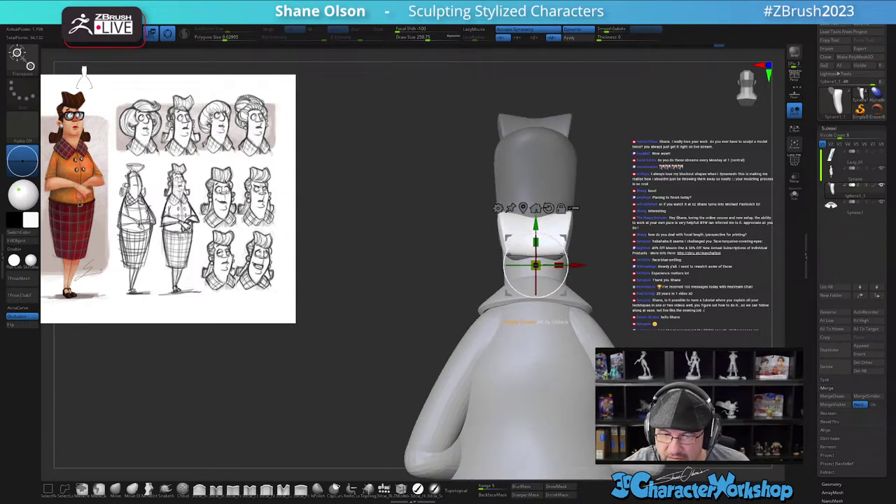
# - Position the duplicated roll against the lower back hair and widen it beyond the sides of the head
pyautogui.keyDown('alt'); pyautogui.moveTo(536, 224); pyautogui.dragTo(535, 190); pyautogui.keyUp('alt')
pyautogui.moveTo(560, 230); pyautogui.dragTo(571, 231)
pyautogui.moveTo(595, 269); pyautogui.dragTo(607, 297)
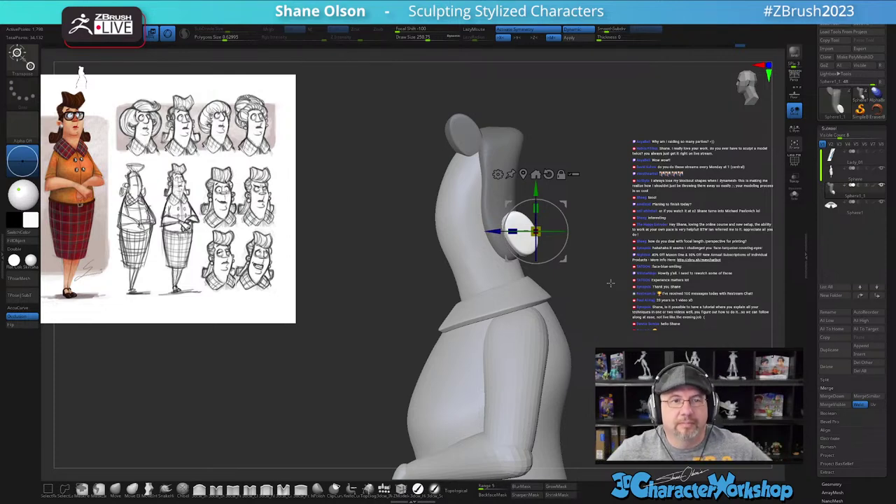
pyautogui.moveTo(612, 290); pyautogui.dragTo(585, 197)
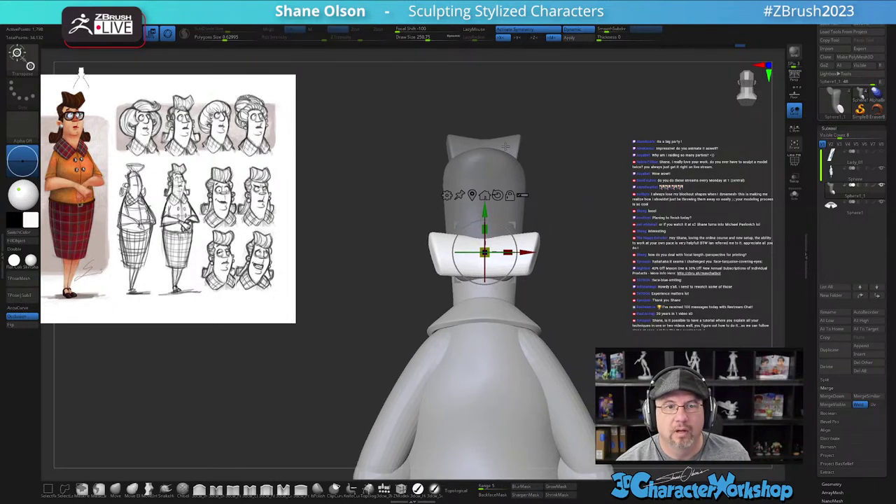
pyautogui.keyDown('alt'); pyautogui.moveTo(488, 104); pyautogui.dragTo(487, 321); pyautogui.keyUp('alt')
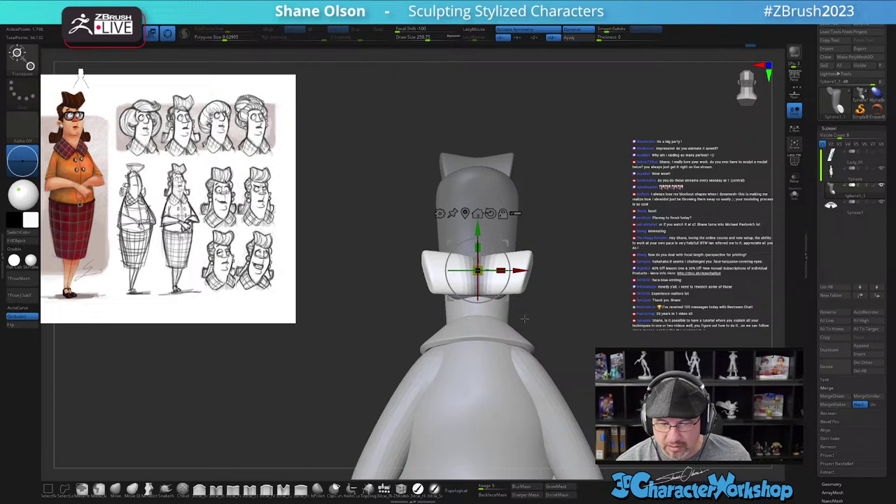
# - Mask the middle of the lower back hair roll with a soft transition, leaving its two outer ends free
pyautogui.keyDown('ctrl'); pyautogui.moveTo(453, 130); pyautogui.dragTo(490, 301); pyautogui.keyUp('ctrl')
pyautogui.moveTo(571, 324); pyautogui.dragTo(568, 395)
pyautogui.press('q')
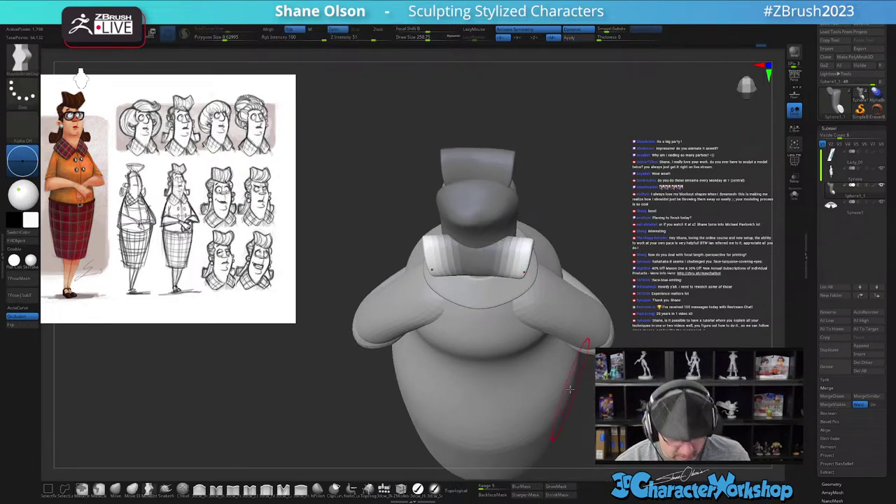
pyautogui.moveTo(484, 236)
pyautogui.keyDown('ctrl'); pyautogui.keyDown('alt'); pyautogui.mouseDown()
pyautogui.moveTo(479, 252)
pyautogui.moveTo(516, 233)
pyautogui.mouseUp(); pyautogui.keyUp('alt'); pyautogui.keyUp('ctrl')
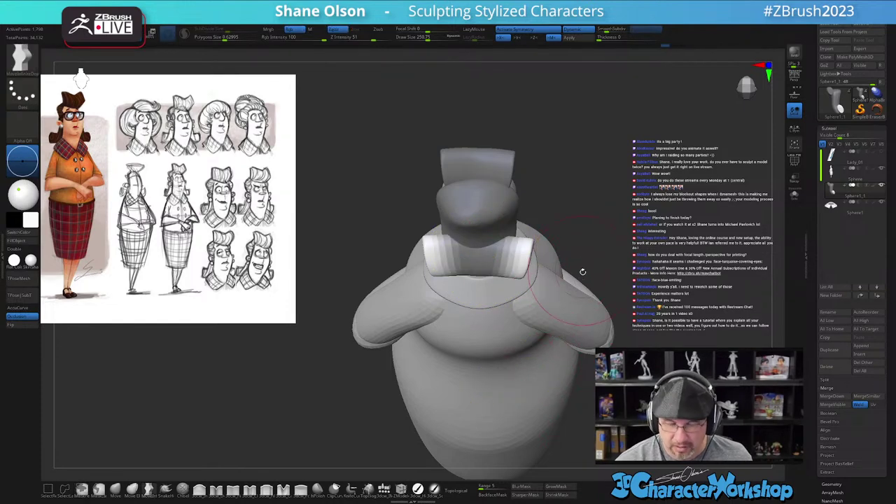
pyautogui.press('w')
pyautogui.moveTo(589, 266); pyautogui.dragTo(612, 295)
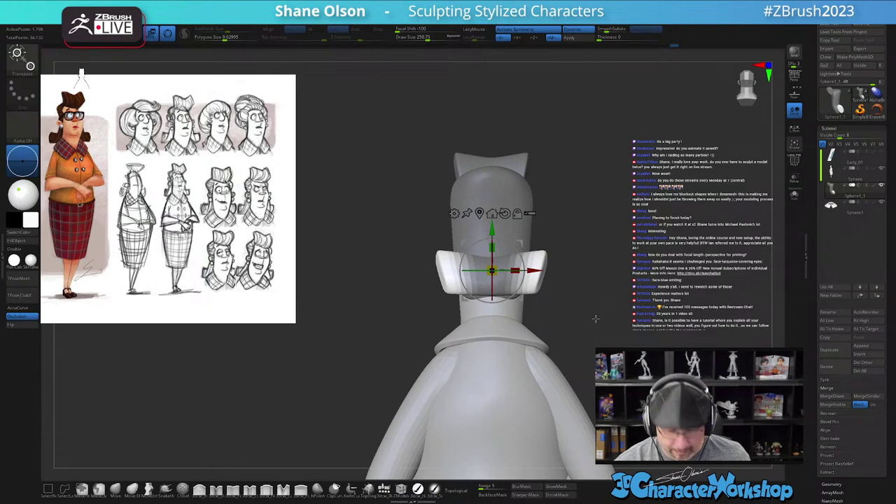
# - Display the polygroup wireframe and auto-group the hair so the front roll, back mass and lower roll each get their own polygroup
pyautogui.hotkey('shift', 'f')
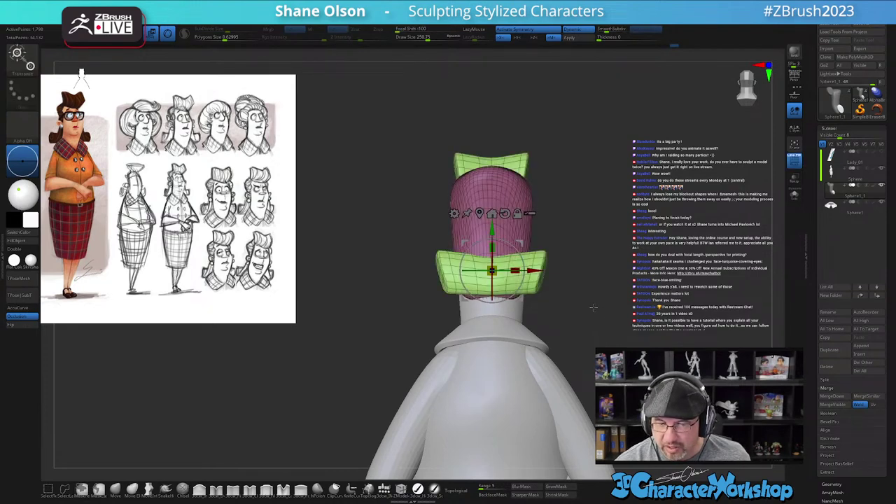
pyautogui.moveTo(596, 316); pyautogui.dragTo(614, 312)
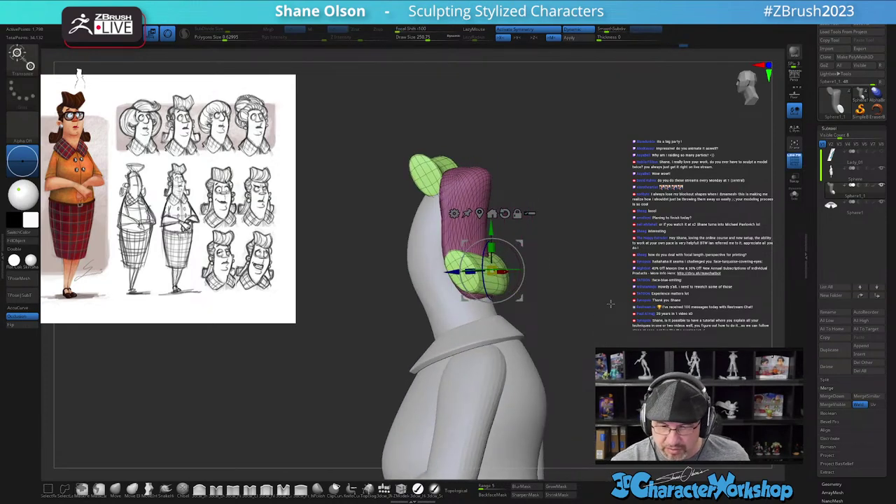
pyautogui.moveTo(629, 308); pyautogui.dragTo(639, 240)
pyautogui.press('q')
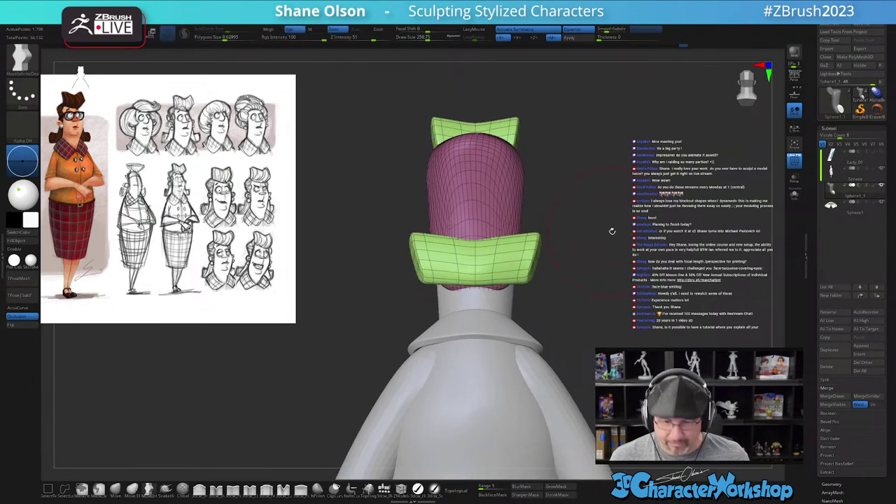
pyautogui.press('space')
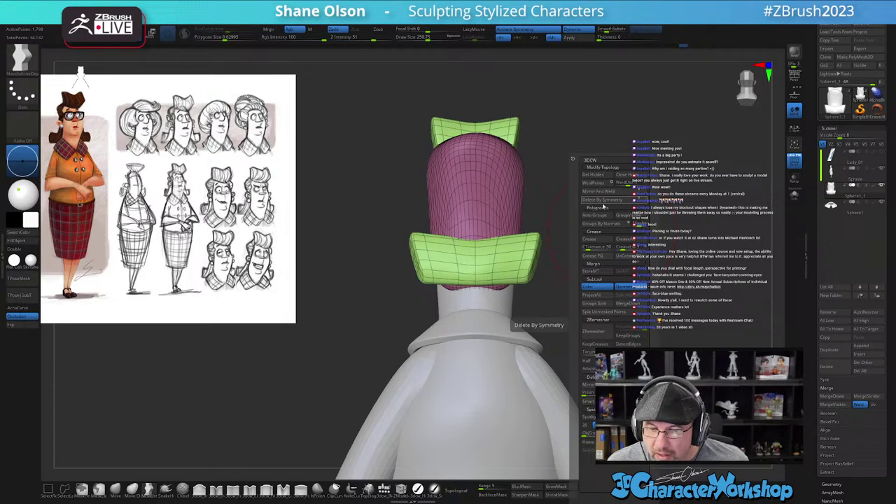
pyautogui.click(602, 200)
pyautogui.moveTo(582, 196)
pyautogui.mouseDown()
pyautogui.moveTo(614, 198)
pyautogui.moveTo(580, 203)
pyautogui.moveTo(590, 219)
pyautogui.moveTo(562, 246)
pyautogui.moveTo(585, 185)
pyautogui.mouseUp()
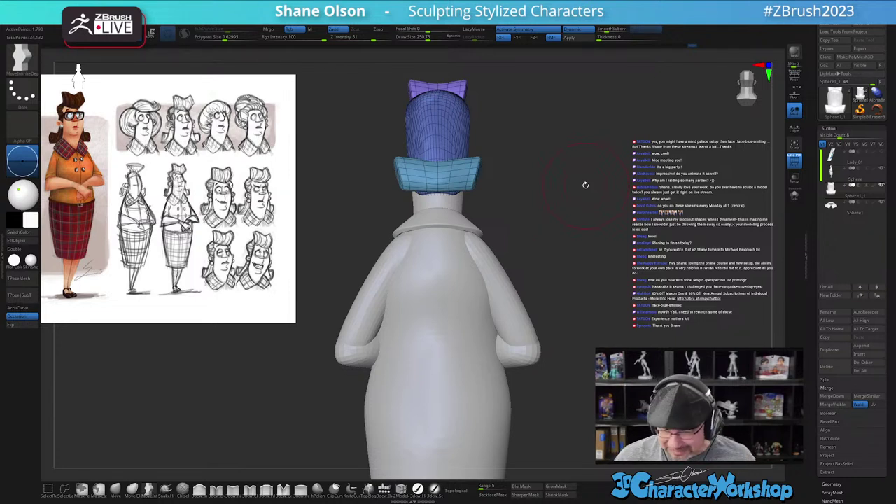
# - Isolate the lower back roll by masking the other hair polygroups, then lower it behind the neck and widen it with the gizmo
pyautogui.keyDown('alt'); pyautogui.moveTo(558, 257); pyautogui.dragTo(557, 266); pyautogui.keyUp('alt')
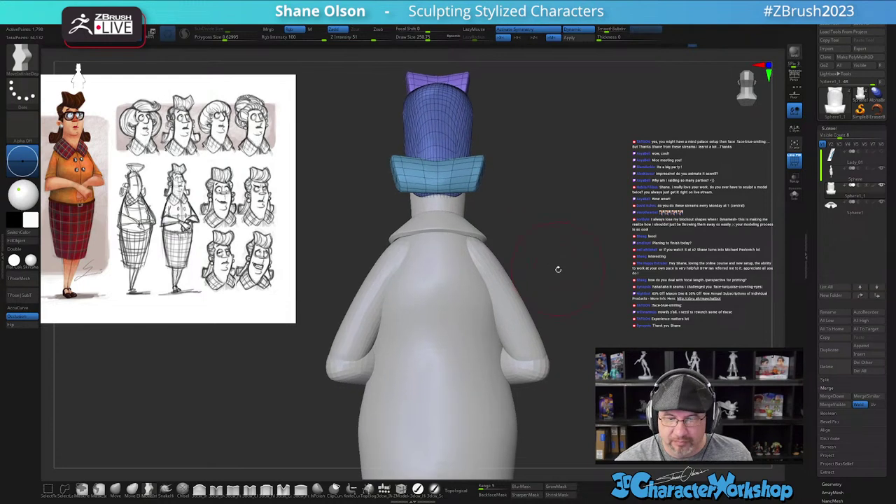
pyautogui.press('w')
pyautogui.keyDown('ctrl'); pyautogui.click(478, 159); pyautogui.keyUp('ctrl')
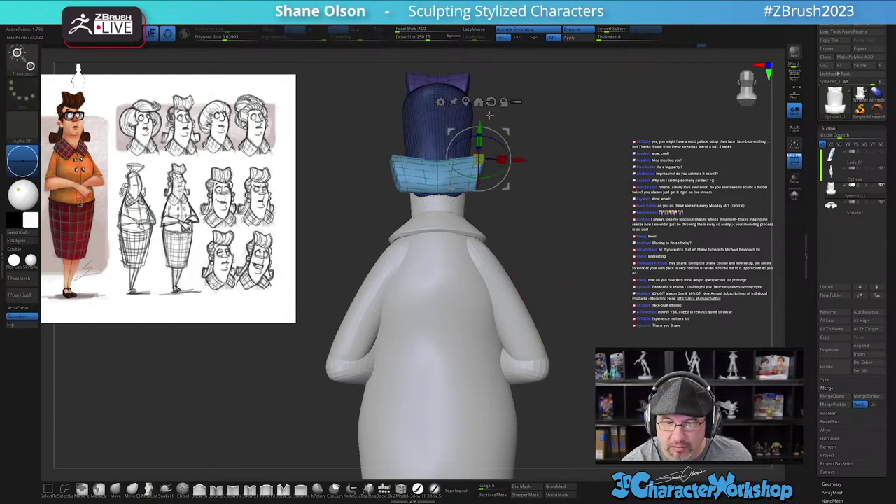
pyautogui.moveTo(478, 160); pyautogui.dragTo(478, 185)
pyautogui.moveTo(479, 144); pyautogui.dragTo(479, 144)
pyautogui.moveTo(544, 191); pyautogui.dragTo(609, 180)
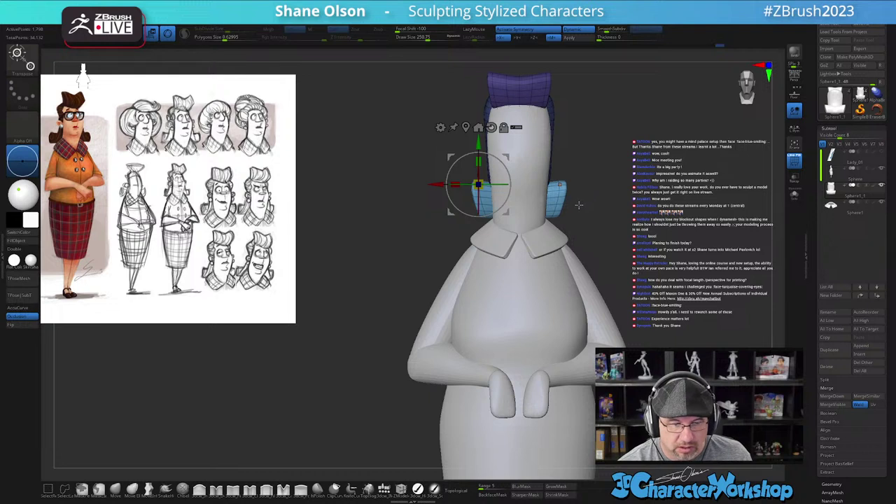
pyautogui.moveTo(455, 184); pyautogui.dragTo(447, 182)
pyautogui.moveTo(480, 142); pyautogui.dragTo(478, 172)
pyautogui.moveTo(633, 242); pyautogui.dragTo(619, 255)
pyautogui.moveTo(520, 173); pyautogui.dragTo(531, 166)
# - Select the collar and adjust its rear edge beneath the lower hair roll with the Move brush at varying sizes
pyautogui.press('q')
pyautogui.moveTo(562, 289)
pyautogui.mouseDown()
pyautogui.moveTo(584, 272)
pyautogui.moveTo(579, 252)
pyautogui.moveTo(532, 202)
pyautogui.mouseUp()
pyautogui.keyDown('alt'); pyautogui.click(502, 240); pyautogui.keyUp('alt')
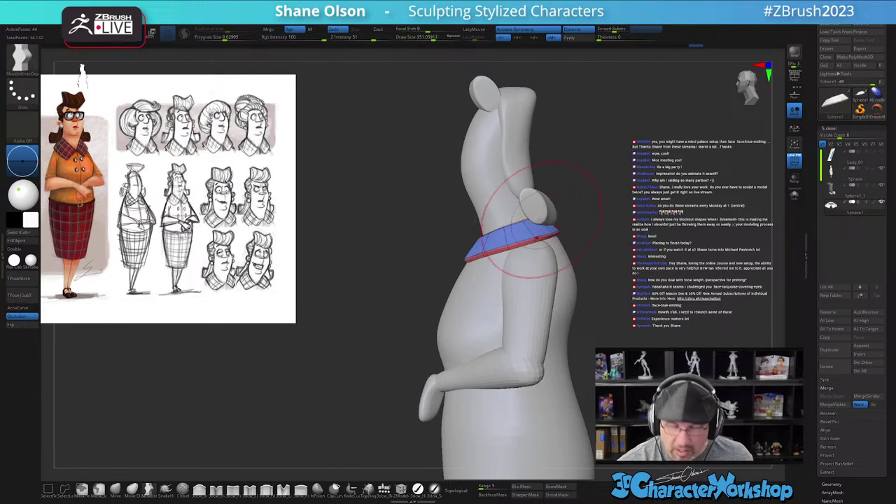
pyautogui.press('s')
pyautogui.moveTo(538, 220); pyautogui.dragTo(545, 220)
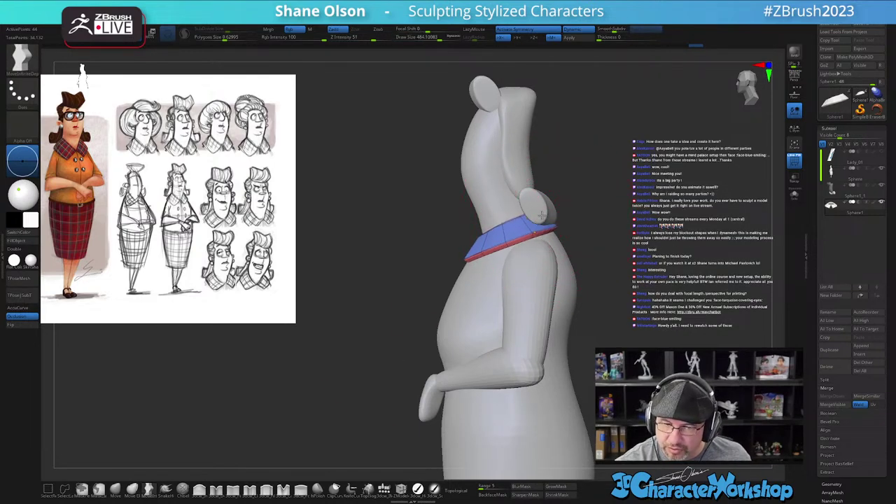
pyautogui.press('s')
pyautogui.moveTo(542, 215); pyautogui.dragTo(532, 209)
pyautogui.keyDown('alt'); pyautogui.moveTo(612, 264); pyautogui.dragTo(590, 253); pyautogui.keyUp('alt')
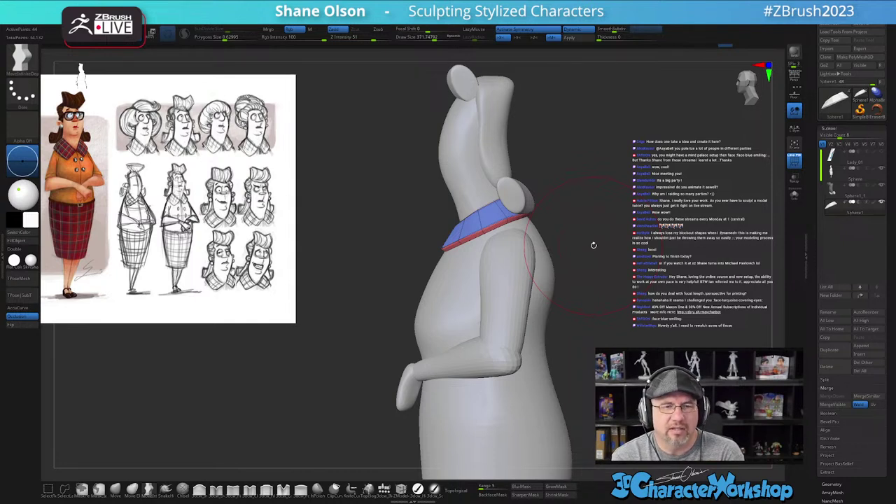
pyautogui.moveTo(591, 318)
pyautogui.mouseDown()
pyautogui.moveTo(592, 278)
pyautogui.moveTo(620, 283)
pyautogui.moveTo(618, 298)
pyautogui.mouseUp()
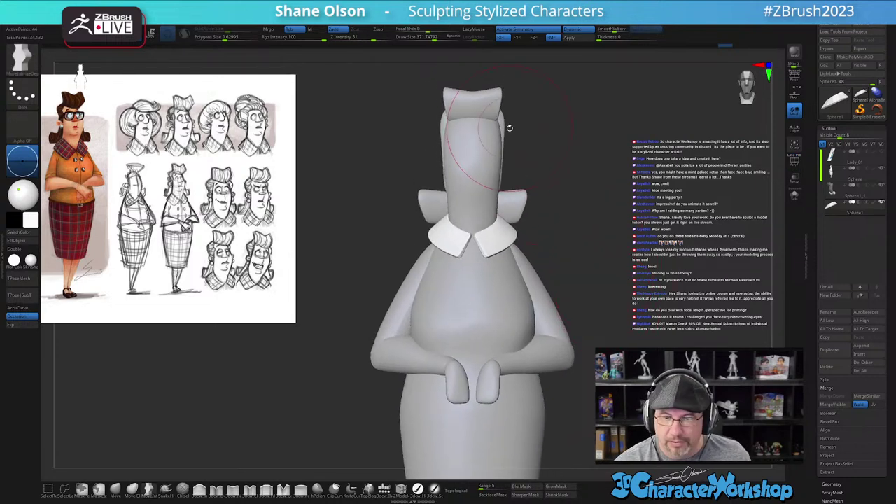
# - Select the hair, protect the lower roll with an inverted mask, and adjust the back hair mass around it with the Move brush
pyautogui.moveTo(528, 180)
pyautogui.mouseDown()
pyautogui.moveTo(564, 288)
pyautogui.moveTo(609, 280)
pyautogui.moveTo(581, 278)
pyautogui.mouseUp()
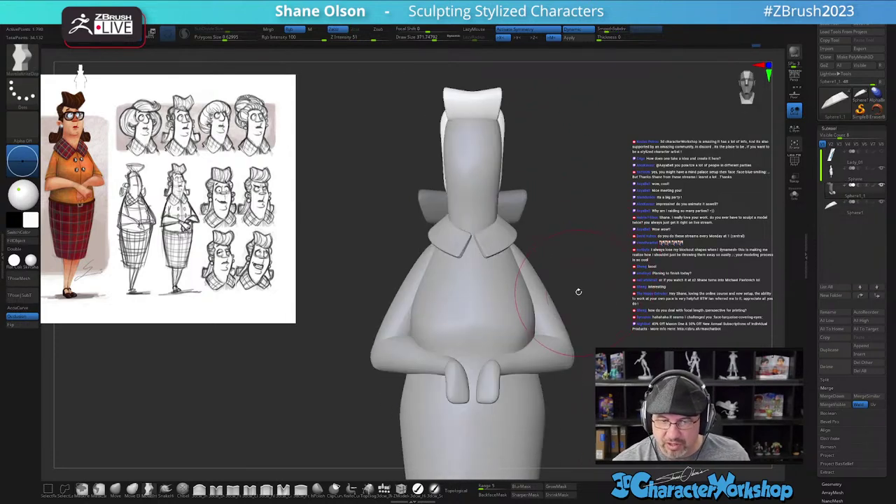
pyautogui.moveTo(593, 246); pyautogui.dragTo(574, 226)
pyautogui.press('[')
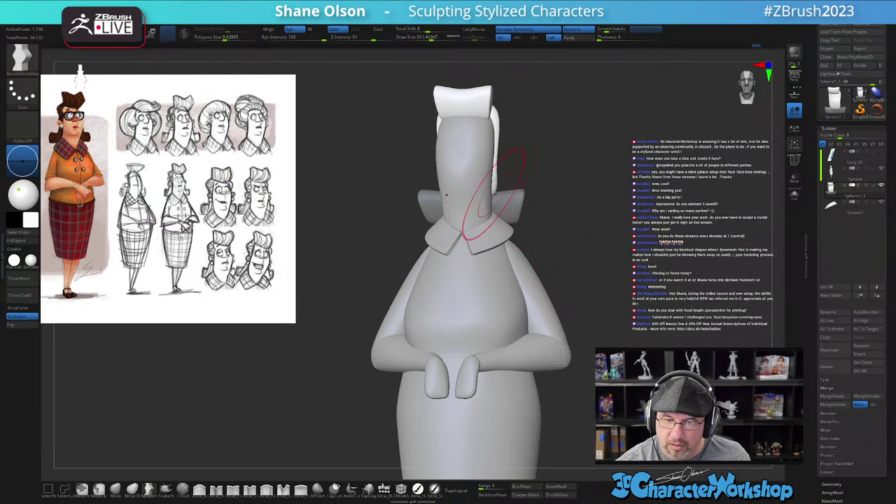
pyautogui.moveTo(511, 201)
pyautogui.mouseDown()
pyautogui.moveTo(509, 174)
pyautogui.moveTo(483, 202)
pyautogui.moveTo(438, 206)
pyautogui.moveTo(519, 199)
pyautogui.mouseUp()
pyautogui.press('s')
pyautogui.press('s')
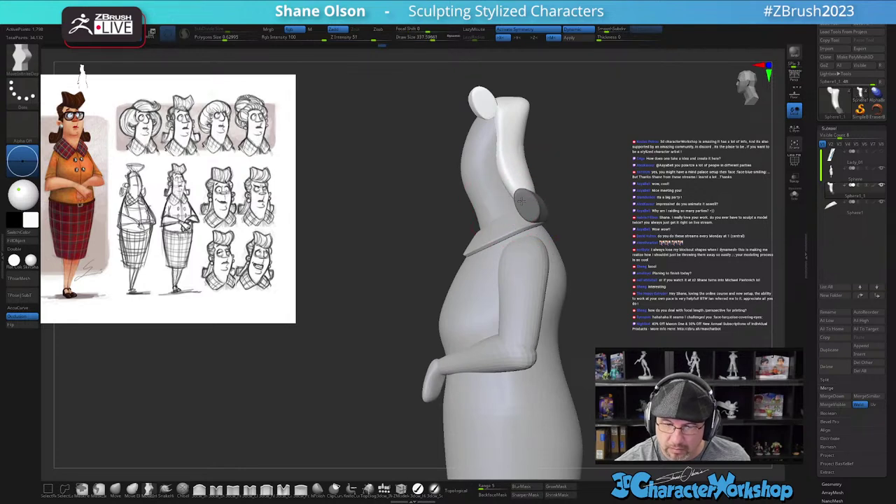
pyautogui.moveTo(582, 156)
pyautogui.mouseDown()
pyautogui.moveTo(592, 223)
pyautogui.moveTo(594, 174)
pyautogui.moveTo(585, 224)
pyautogui.moveTo(609, 186)
pyautogui.moveTo(534, 238)
pyautogui.mouseUp()
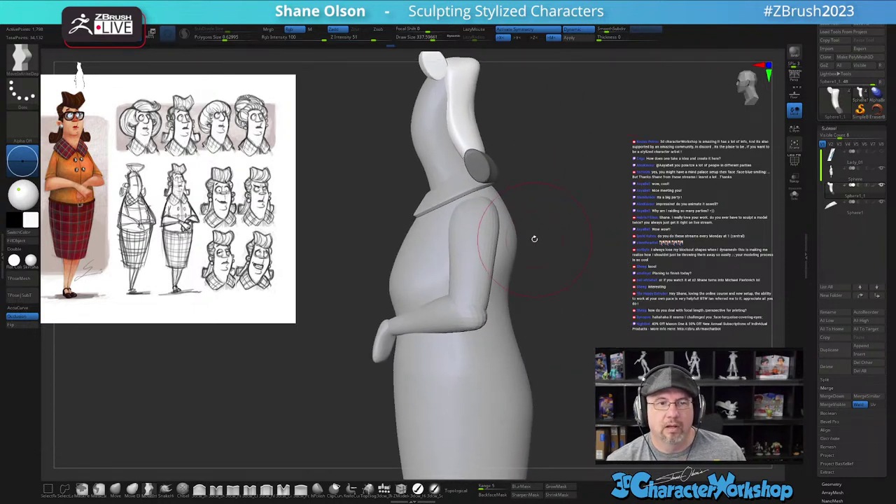
pyautogui.keyDown('alt'); pyautogui.moveTo(521, 164); pyautogui.dragTo(544, 148); pyautogui.keyUp('alt')
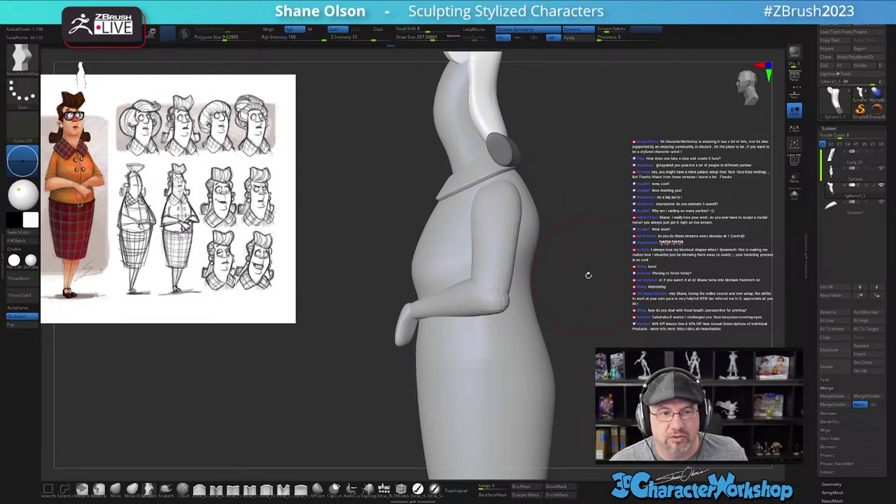
pyautogui.moveTo(562, 199)
pyautogui.mouseDown()
pyautogui.moveTo(544, 204)
pyautogui.moveTo(564, 198)
pyautogui.moveTo(560, 224)
pyautogui.moveTo(534, 225)
pyautogui.moveTo(603, 202)
pyautogui.moveTo(557, 215)
pyautogui.mouseUp()
pyautogui.hotkey('shift', 'f')
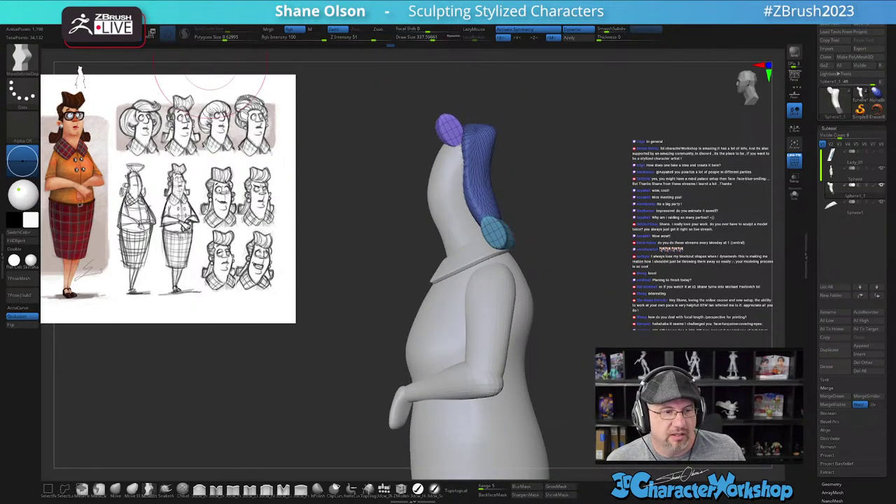
pyautogui.click(145, 497)
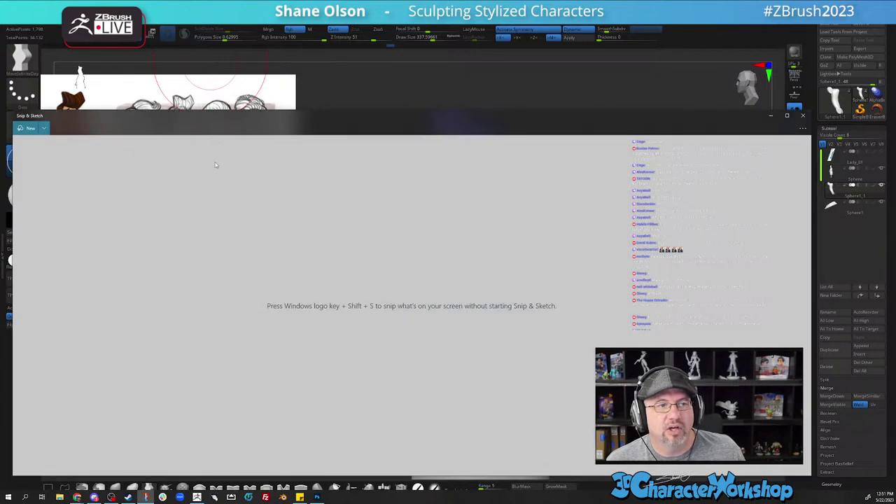
pyautogui.moveTo(139, 117)
pyautogui.mouseDown()
pyautogui.moveTo(588, 0)
pyautogui.moveTo(520, 0)
pyautogui.mouseUp()
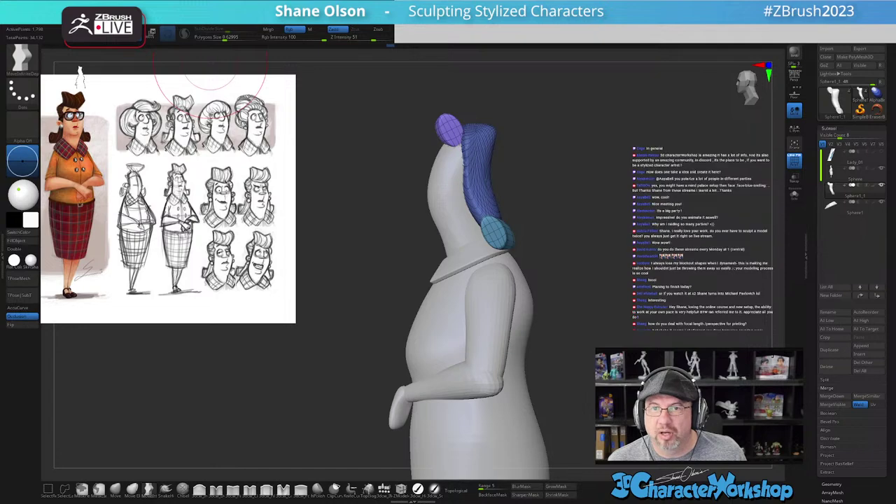
pyautogui.press('super+shift+s')
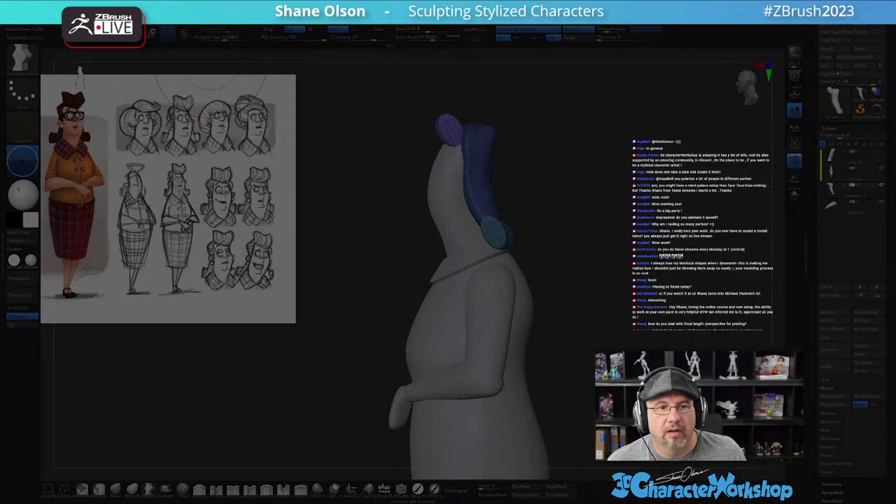
pyautogui.press('Escape')
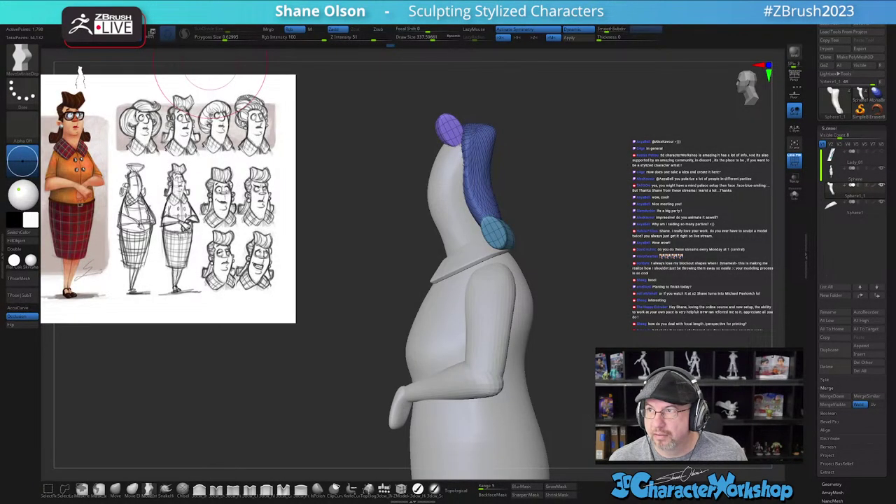
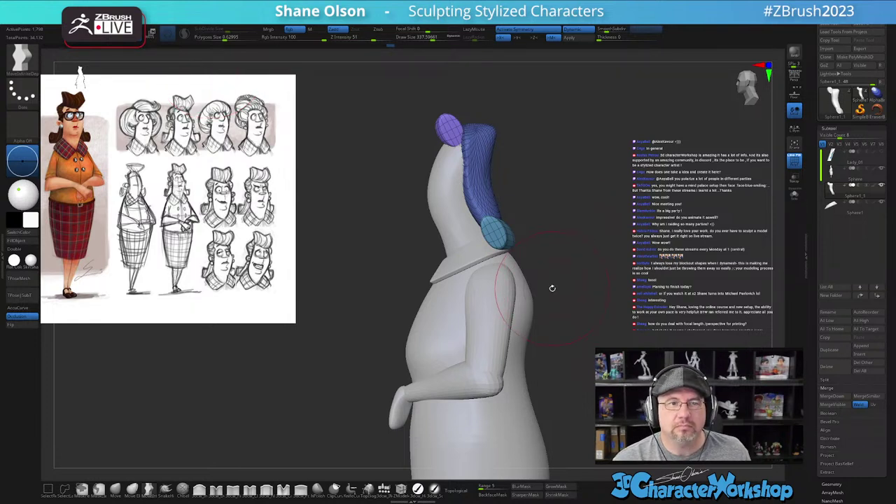
# - Apply the dynamic subdivision to the hair as real geometry and delete its lower subdivision levels
pyautogui.moveTo(584, 283)
pyautogui.mouseDown()
pyautogui.moveTo(602, 294)
pyautogui.moveTo(585, 304)
pyautogui.mouseUp()
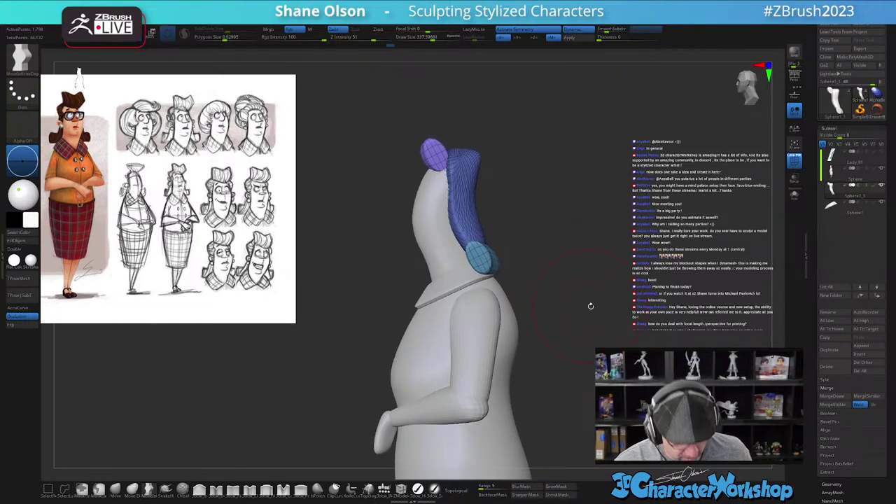
pyautogui.click(582, 40)
pyautogui.keyDown('alt'); pyautogui.moveTo(648, 386); pyautogui.dragTo(626, 336); pyautogui.keyUp('alt')
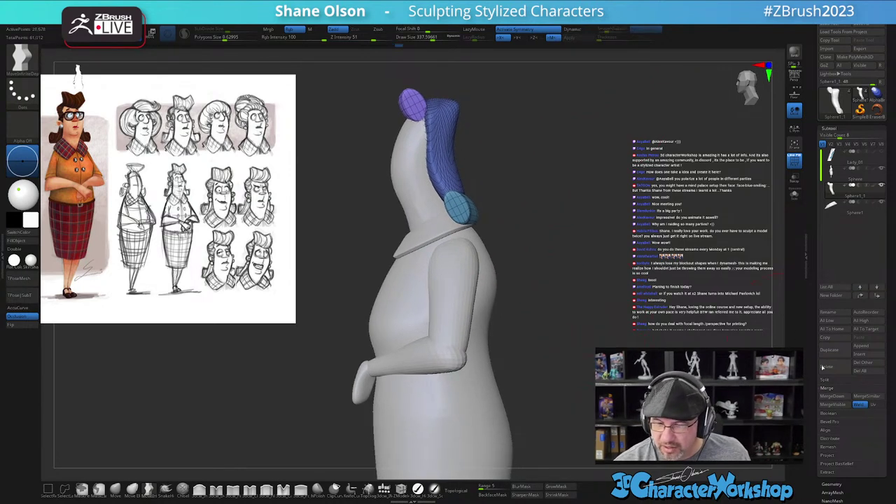
pyautogui.moveTo(819, 327); pyautogui.dragTo(819, 210)
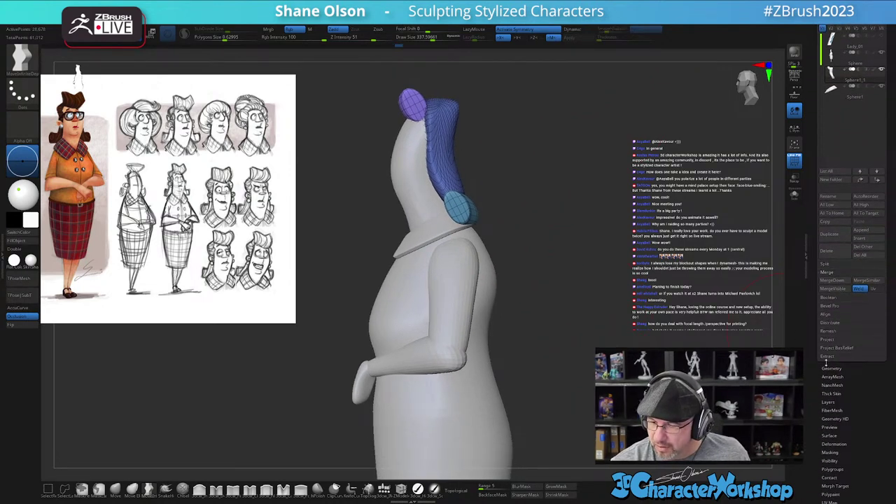
pyautogui.click(830, 368)
pyautogui.click(832, 46)
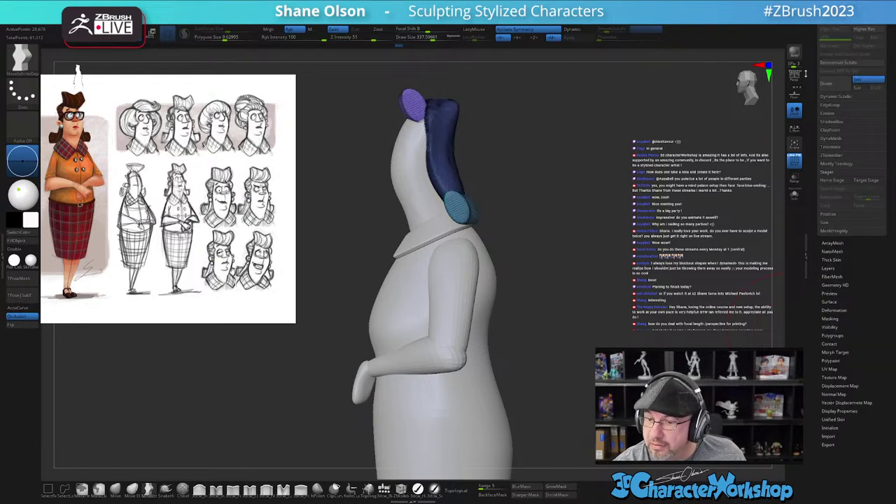
# - Remesh the hair pieces to a uniform density with a final polygon size of 0.47342, and hide the wireframe
pyautogui.moveTo(576, 253); pyautogui.dragTo(570, 252)
pyautogui.moveTo(534, 224); pyautogui.dragTo(546, 302)
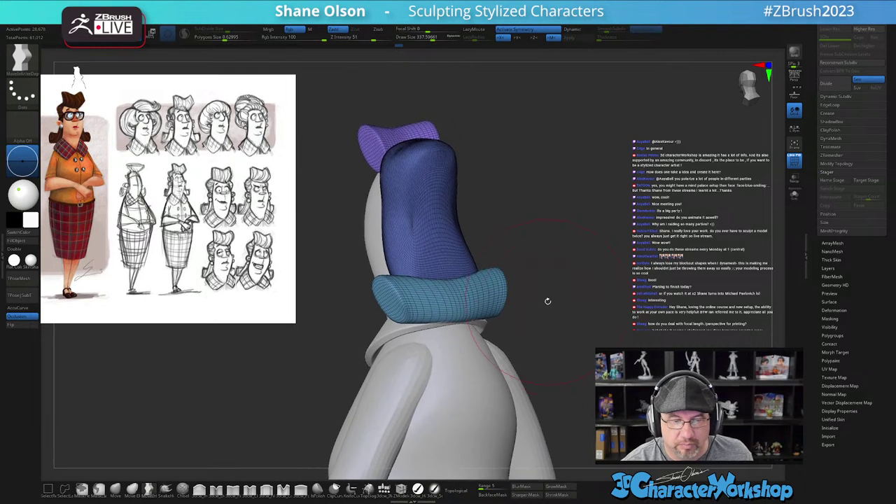
pyautogui.click(226, 37)
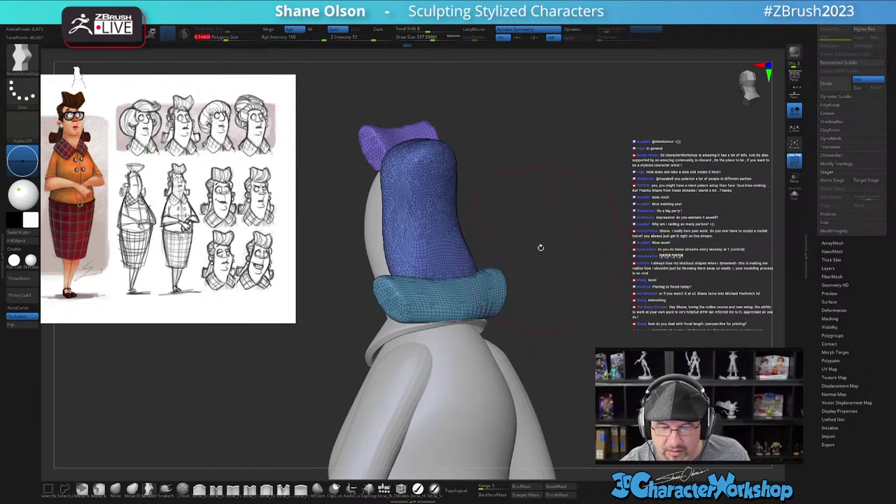
pyautogui.moveTo(226, 38); pyautogui.dragTo(219, 38)
pyautogui.press('s')
pyautogui.moveTo(369, 108); pyautogui.dragTo(363, 108)
pyautogui.moveTo(225, 38); pyautogui.dragTo(242, 39)
pyautogui.moveTo(571, 332); pyautogui.dragTo(623, 308)
pyautogui.hotkey('shift', 'f')
pyautogui.moveTo(662, 335)
pyautogui.mouseDown()
pyautogui.moveTo(601, 339)
pyautogui.moveTo(631, 337)
pyautogui.moveTo(595, 366)
pyautogui.mouseUp()
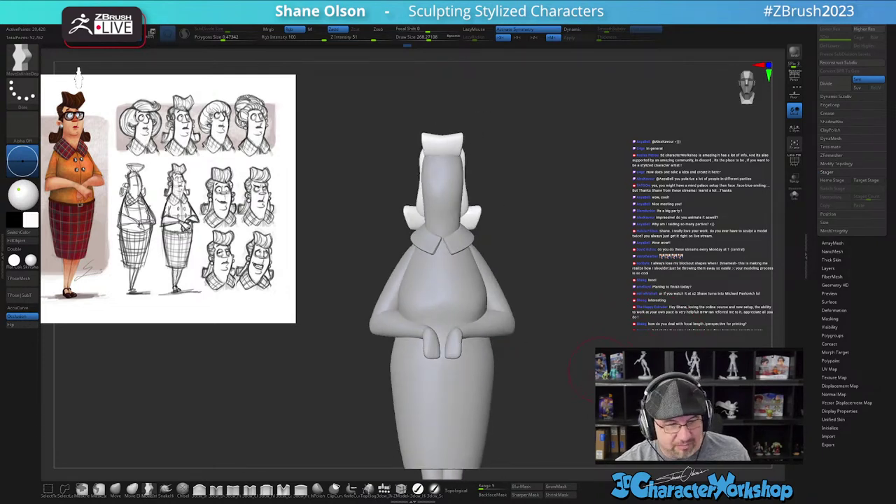
pyautogui.moveTo(493, 272); pyautogui.dragTo(483, 274)
pyautogui.moveTo(513, 242)
pyautogui.keyDown('alt'); pyautogui.mouseDown()
pyautogui.moveTo(505, 262)
pyautogui.moveTo(535, 259)
pyautogui.mouseUp(); pyautogui.keyUp('alt')
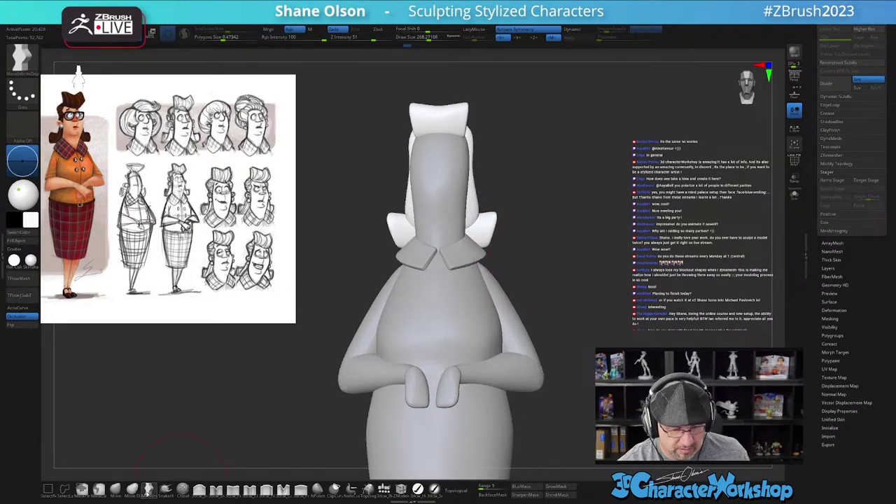
pyautogui.moveTo(508, 226); pyautogui.dragTo(537, 160)
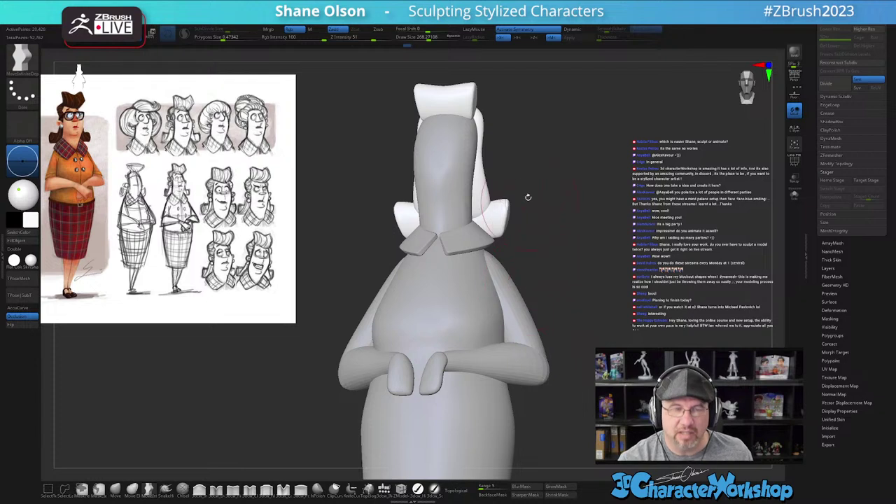
# - Mask the front and lower hair rolls so that only the back hair mass can be edited
pyautogui.press('s')
pyautogui.moveTo(511, 180); pyautogui.dragTo(506, 181)
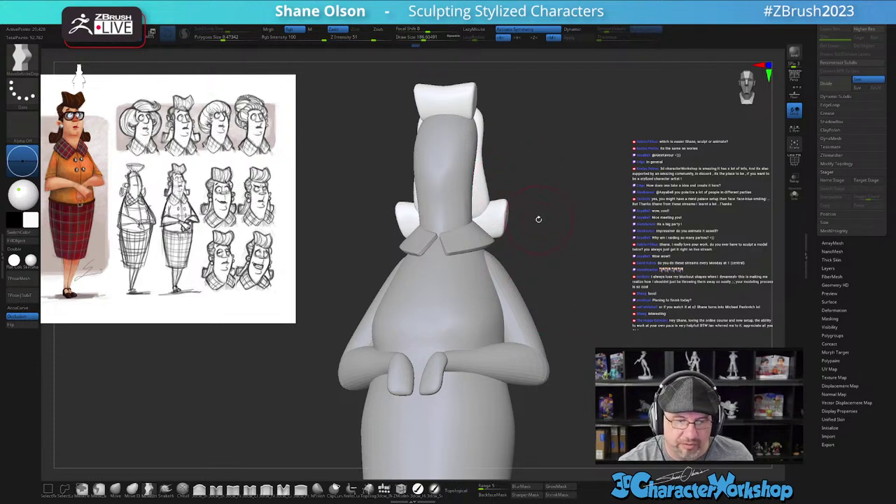
pyautogui.moveTo(534, 225)
pyautogui.mouseDown()
pyautogui.moveTo(515, 248)
pyautogui.moveTo(524, 250)
pyautogui.moveTo(510, 235)
pyautogui.moveTo(550, 226)
pyautogui.moveTo(549, 236)
pyautogui.mouseUp()
pyautogui.press('w')
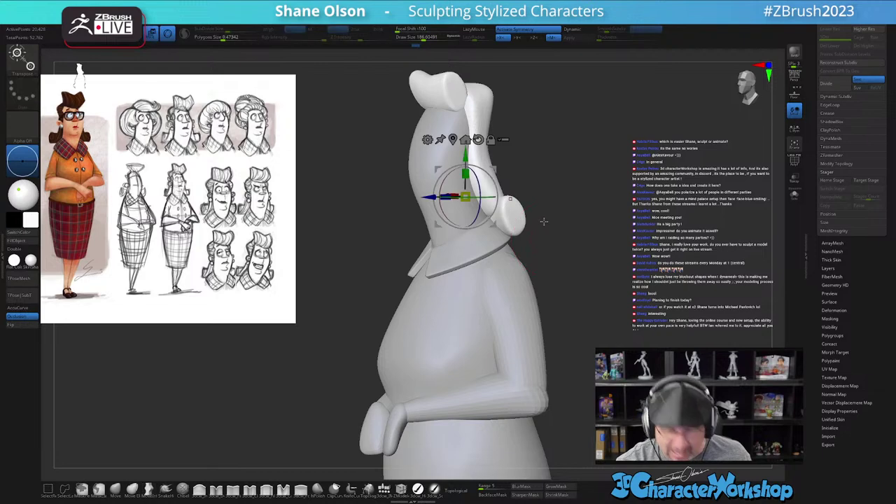
pyautogui.keyDown('ctrl'); pyautogui.click(481, 101); pyautogui.keyUp('ctrl')
pyautogui.press('q')
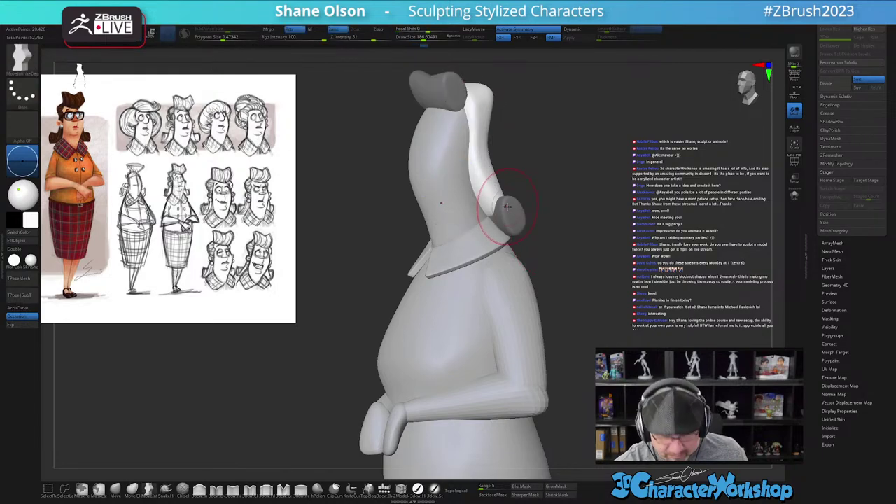
# - Reshape the back hair mass and its lower end around the roll with the Move Infinite Depth brush
pyautogui.moveTo(498, 207); pyautogui.dragTo(505, 218, button='right')
pyautogui.moveTo(506, 218); pyautogui.dragTo(512, 200)
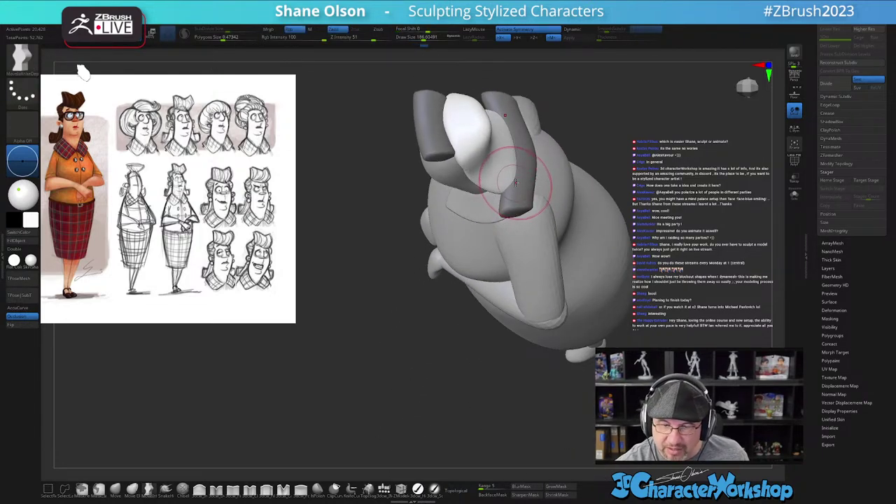
pyautogui.press(']')
pyautogui.moveTo(515, 172)
pyautogui.mouseDown(button='right')
pyautogui.moveTo(513, 185)
pyautogui.moveTo(553, 175)
pyautogui.moveTo(490, 210)
pyautogui.moveTo(524, 206)
pyautogui.moveTo(492, 205)
pyautogui.moveTo(490, 214)
pyautogui.moveTo(513, 222)
pyautogui.moveTo(509, 234)
pyautogui.mouseUp(button='right')
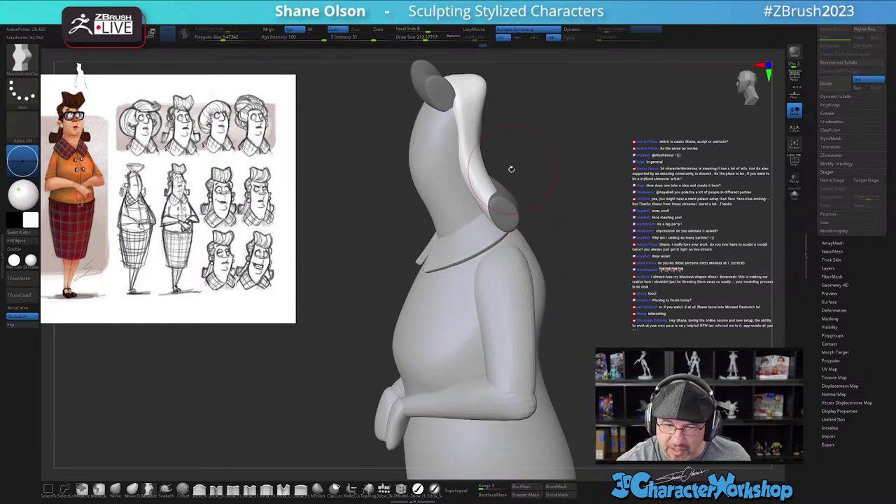
pyautogui.moveTo(513, 170); pyautogui.dragTo(483, 137, button='right')
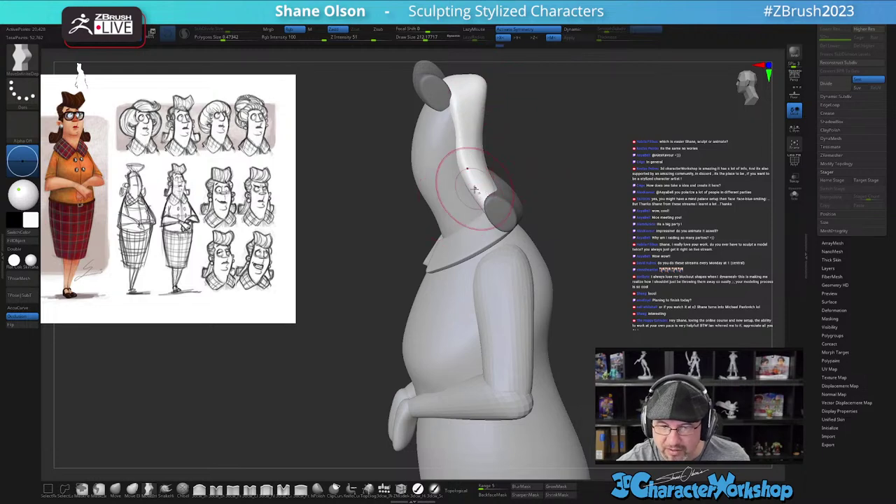
pyautogui.keyDown('alt'); pyautogui.click(473, 203); pyautogui.keyUp('alt')
pyautogui.moveTo(510, 145)
pyautogui.mouseDown(button='right')
pyautogui.moveTo(502, 136)
pyautogui.moveTo(518, 140)
pyautogui.moveTo(472, 179)
pyautogui.mouseUp(button='right')
pyautogui.keyDown('alt'); pyautogui.click(484, 179); pyautogui.keyUp('alt')
pyautogui.moveTo(540, 186)
pyautogui.mouseDown()
pyautogui.moveTo(490, 185)
pyautogui.moveTo(539, 188)
pyautogui.mouseUp()
pyautogui.moveTo(535, 239)
pyautogui.mouseDown(button='right')
pyautogui.moveTo(554, 245)
pyautogui.moveTo(532, 258)
pyautogui.mouseUp(button='right')
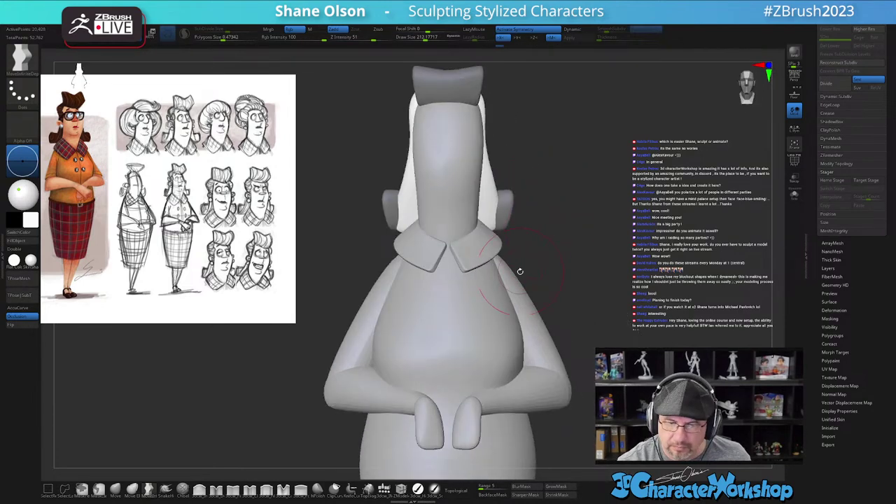
# - Widen the lower end of the back hair beside the lower roll with the Move brush
pyautogui.click(117, 490)
pyautogui.moveTo(620, 281)
pyautogui.mouseDown()
pyautogui.moveTo(582, 278)
pyautogui.moveTo(555, 250)
pyautogui.mouseUp()
pyautogui.press(']')
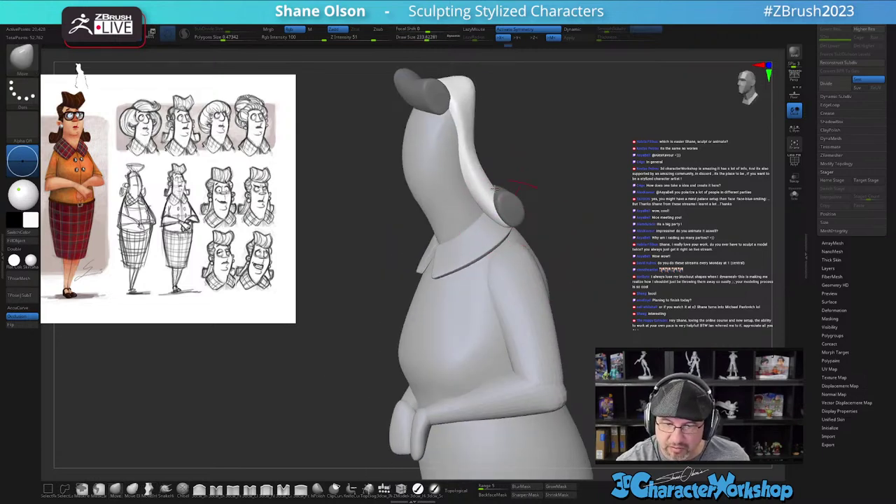
pyautogui.moveTo(509, 174)
pyautogui.mouseDown(button='right')
pyautogui.moveTo(494, 184)
pyautogui.moveTo(529, 155)
pyautogui.moveTo(501, 212)
pyautogui.moveTo(525, 208)
pyautogui.moveTo(558, 219)
pyautogui.moveTo(605, 279)
pyautogui.moveTo(576, 296)
pyautogui.moveTo(556, 262)
pyautogui.moveTo(560, 254)
pyautogui.moveTo(514, 250)
pyautogui.moveTo(577, 264)
pyautogui.mouseUp(button='right')
pyautogui.press('s')
pyautogui.moveTo(565, 245); pyautogui.dragTo(562, 243)
pyautogui.moveTo(540, 236)
pyautogui.mouseDown(button='right')
pyautogui.moveTo(555, 260)
pyautogui.moveTo(533, 248)
pyautogui.mouseUp(button='right')
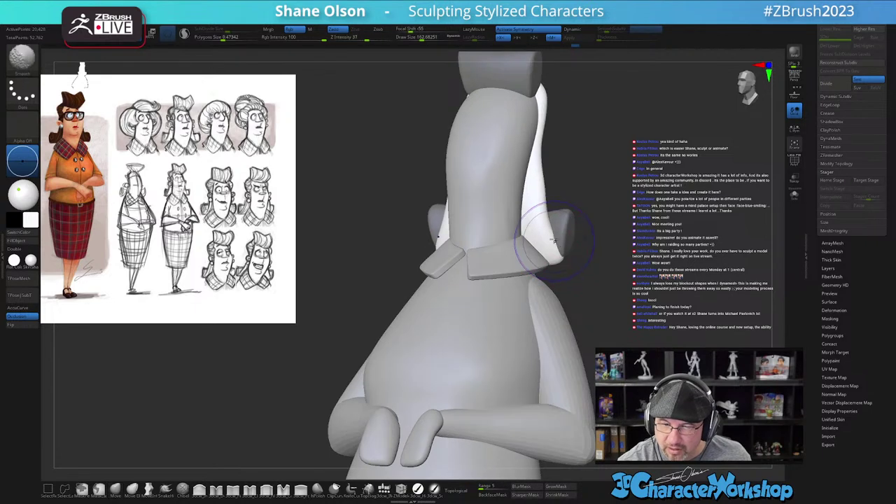
# - Refine the side contour of the back hair with a smaller Move brush and smooth it down to the collar
pyautogui.press('s')
pyautogui.moveTo(545, 188); pyautogui.dragTo(543, 187)
pyautogui.moveTo(536, 155); pyautogui.dragTo(545, 133)
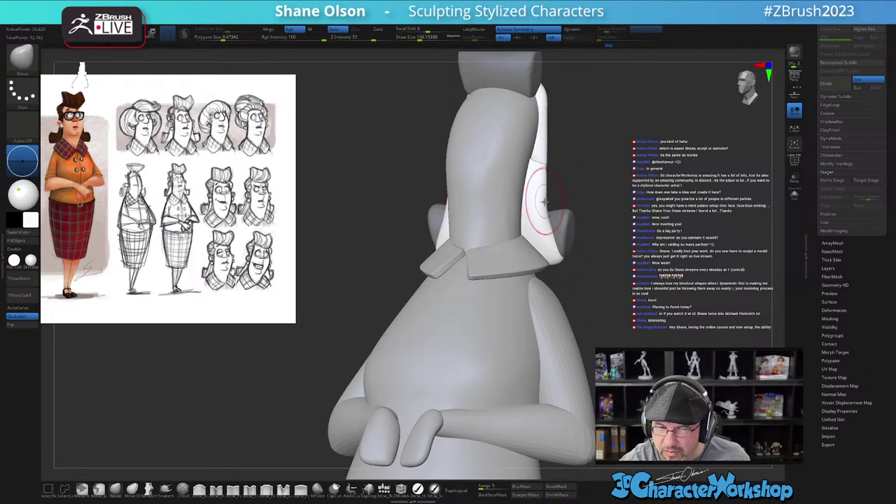
pyautogui.moveTo(548, 204); pyautogui.dragTo(540, 207)
pyautogui.keyDown('shift'); pyautogui.moveTo(544, 153); pyautogui.dragTo(549, 263); pyautogui.keyUp('shift')
pyautogui.moveTo(602, 289); pyautogui.dragTo(581, 301)
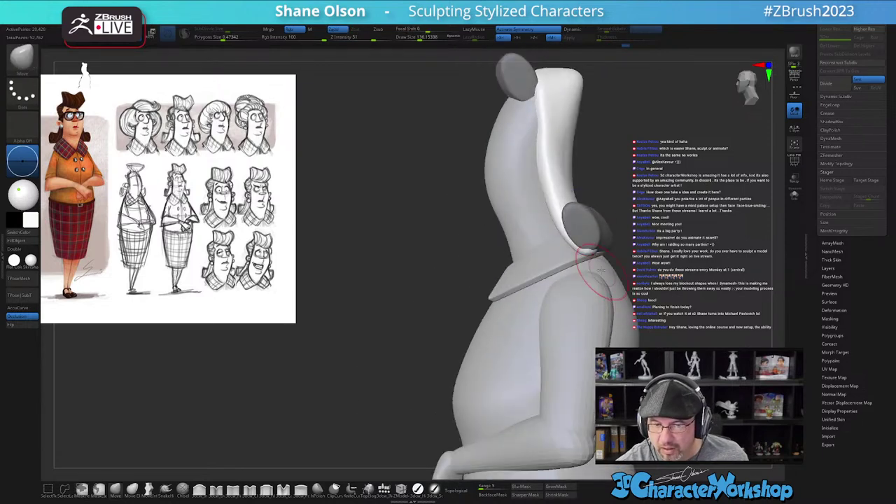
pyautogui.moveTo(488, 256); pyautogui.dragTo(455, 306)
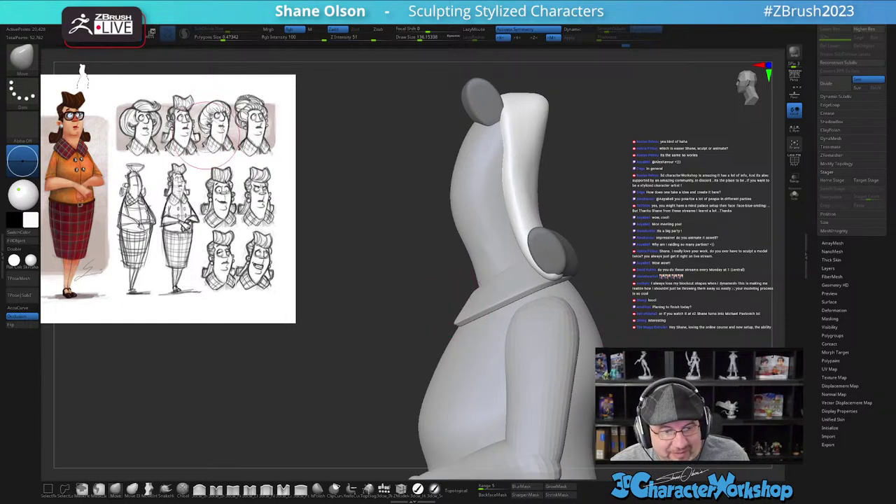
# - Smooth the side of the back hair at a Z Intensity of 100 and check the hair's wireframe
pyautogui.moveTo(367, 247); pyautogui.dragTo(326, 196)
pyautogui.moveTo(538, 148); pyautogui.dragTo(532, 150)
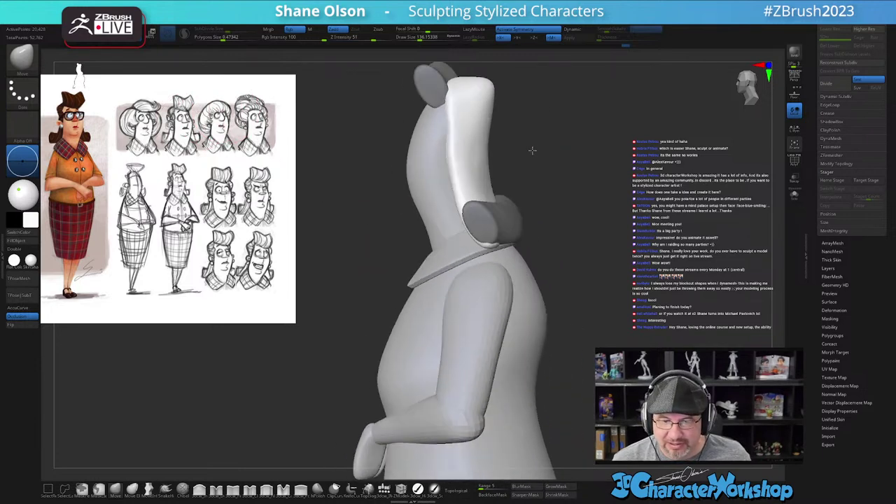
pyautogui.press('shift')
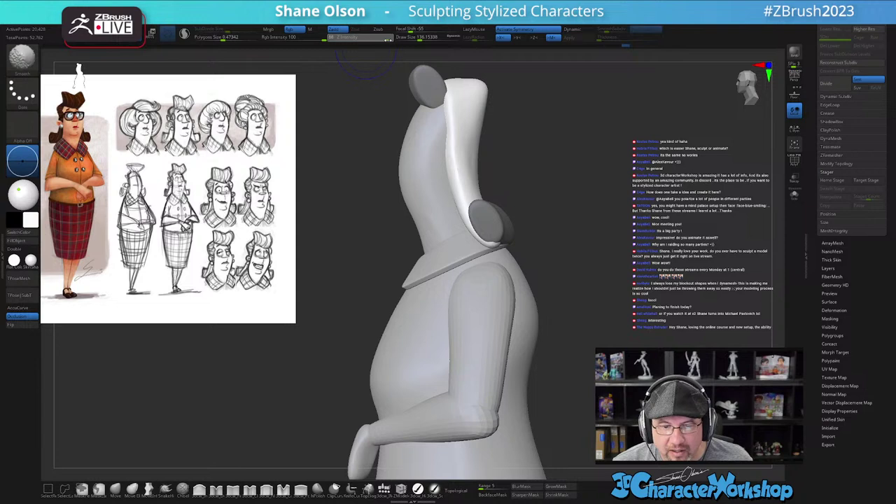
pyautogui.keyDown('shift'); pyautogui.moveTo(473, 167); pyautogui.dragTo(472, 161); pyautogui.keyUp('shift')
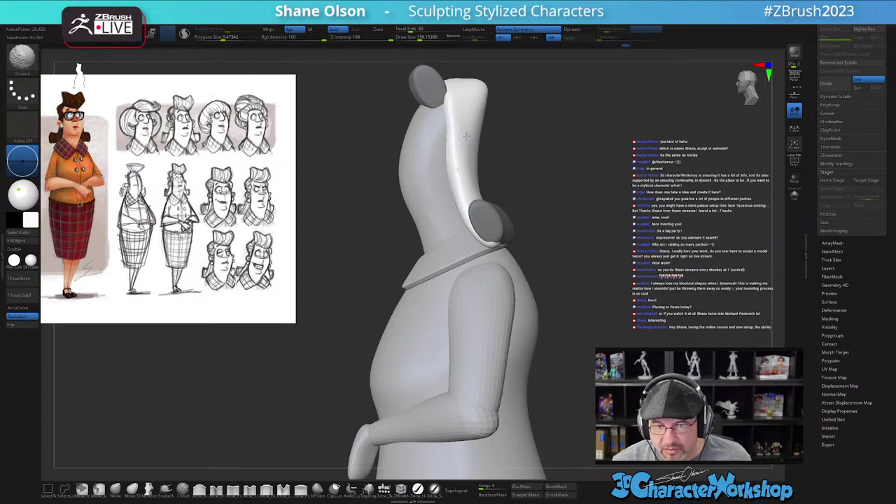
pyautogui.hotkey('shift', 'f')
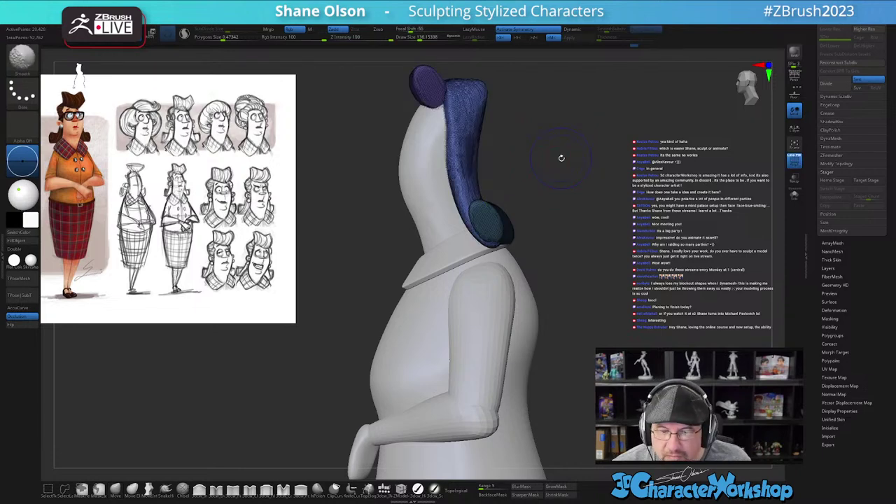
pyautogui.hotkey('shift', 'f')
pyautogui.moveTo(600, 160)
pyautogui.mouseDown()
pyautogui.moveTo(574, 160)
pyautogui.moveTo(647, 166)
pyautogui.mouseUp()
# - Turn on Sculptris Pro with a SubDivide Size of 0.39712 for smoothing the back hair
pyautogui.click(184, 34)
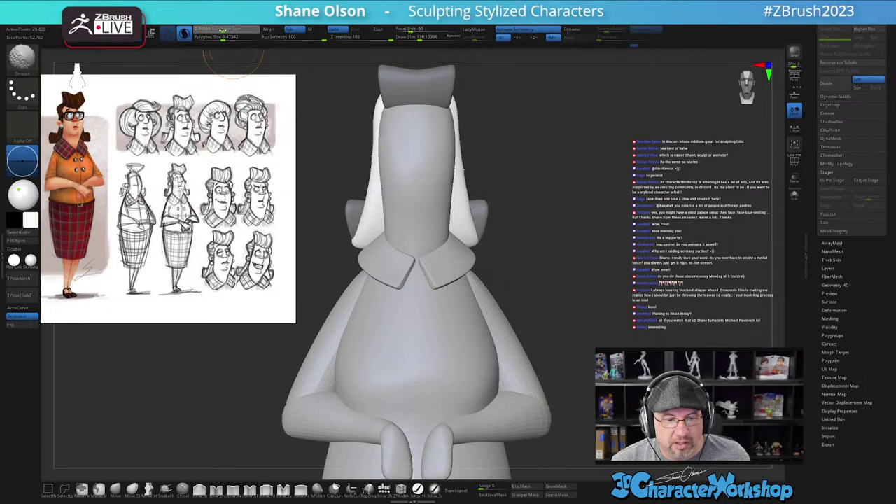
pyautogui.click(222, 30)
pyautogui.moveTo(689, 171); pyautogui.dragTo(652, 171)
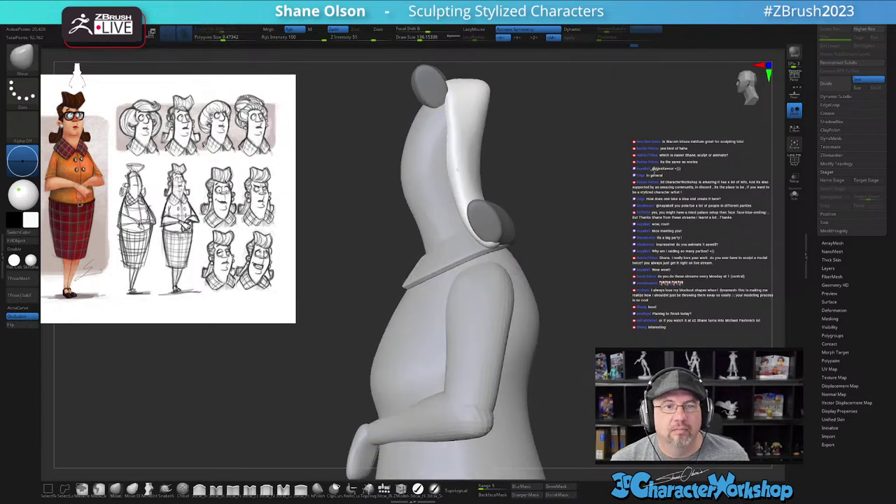
pyautogui.moveTo(597, 295); pyautogui.dragTo(597, 291)
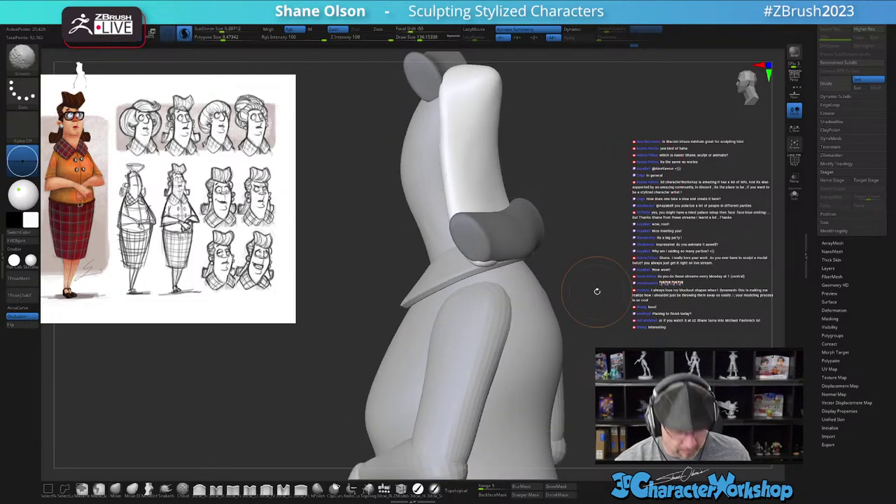
# - Display the wireframe, set the SubDivide Size to 0.27744 and smooth the back hair along its length
pyautogui.hotkey('shift', 'f')
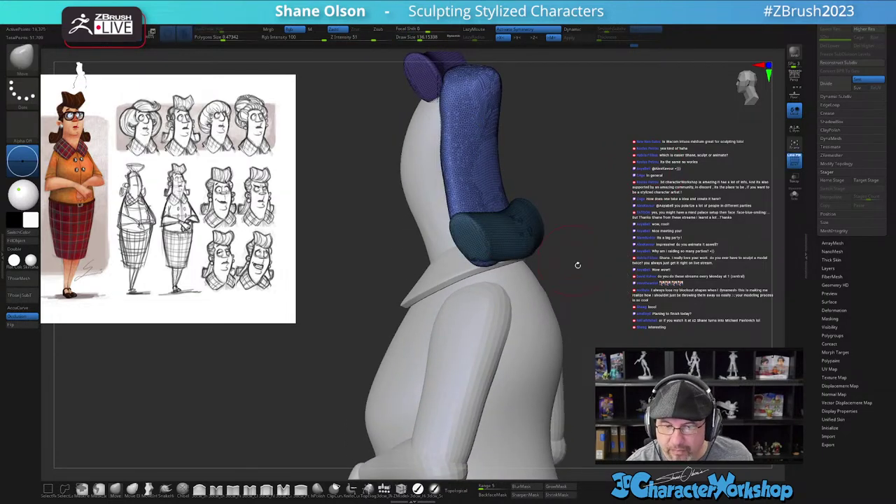
pyautogui.moveTo(569, 257); pyautogui.dragTo(580, 280)
pyautogui.moveTo(609, 249); pyautogui.dragTo(588, 235)
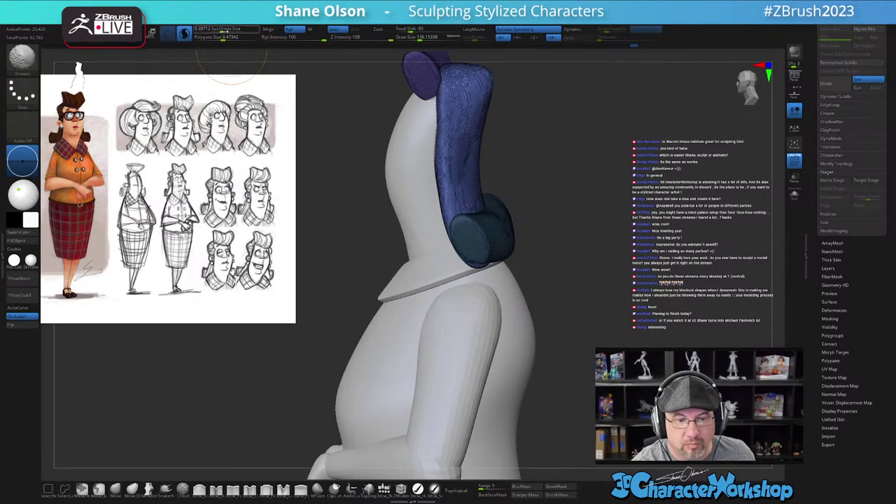
pyautogui.click(221, 30)
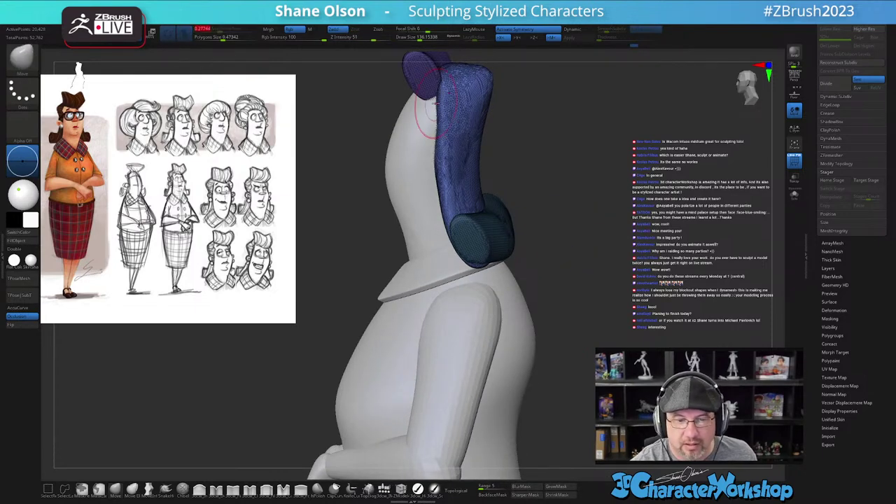
pyautogui.keyDown('shift'); pyautogui.moveTo(452, 112); pyautogui.dragTo(465, 196); pyautogui.keyUp('shift')
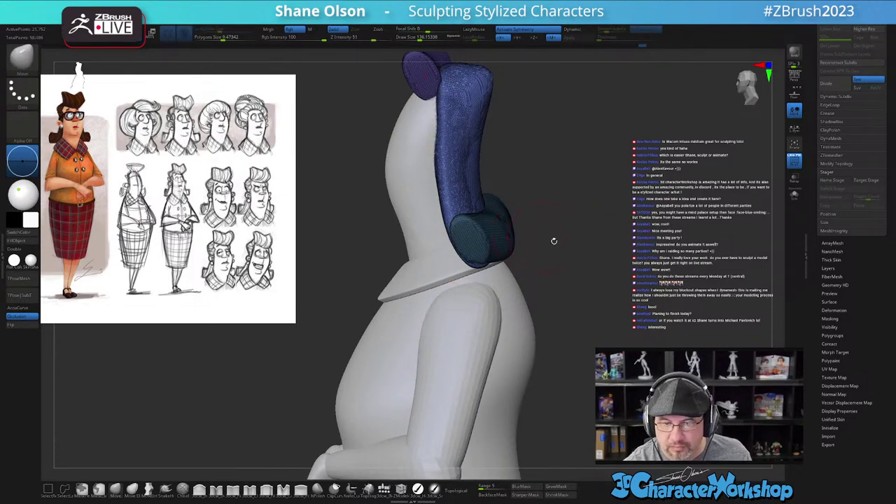
pyautogui.moveTo(588, 281); pyautogui.dragTo(586, 273)
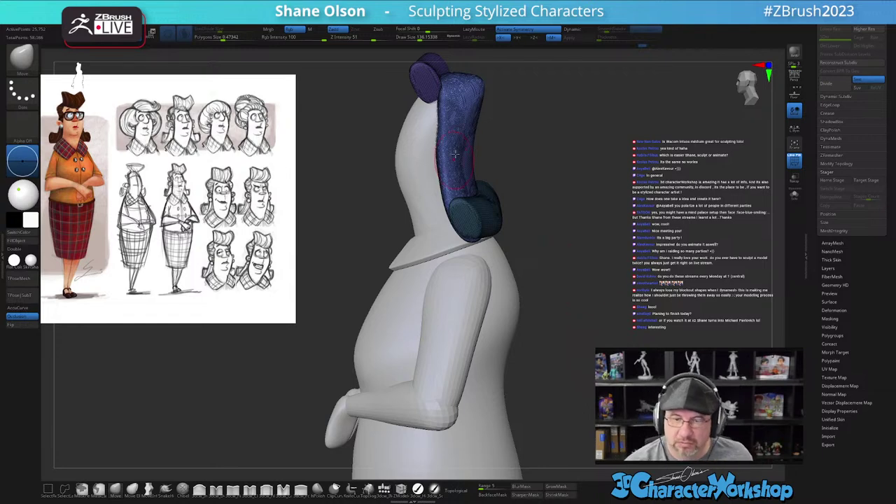
pyautogui.keyDown('shift'); pyautogui.moveTo(477, 81); pyautogui.dragTo(471, 180); pyautogui.keyUp('shift')
# - Clear the mask from the hair rolls and hide the wireframe
pyautogui.moveTo(570, 200); pyautogui.dragTo(499, 179)
pyautogui.moveTo(581, 168); pyautogui.dragTo(584, 377)
pyautogui.hotkey('shift', 'f')
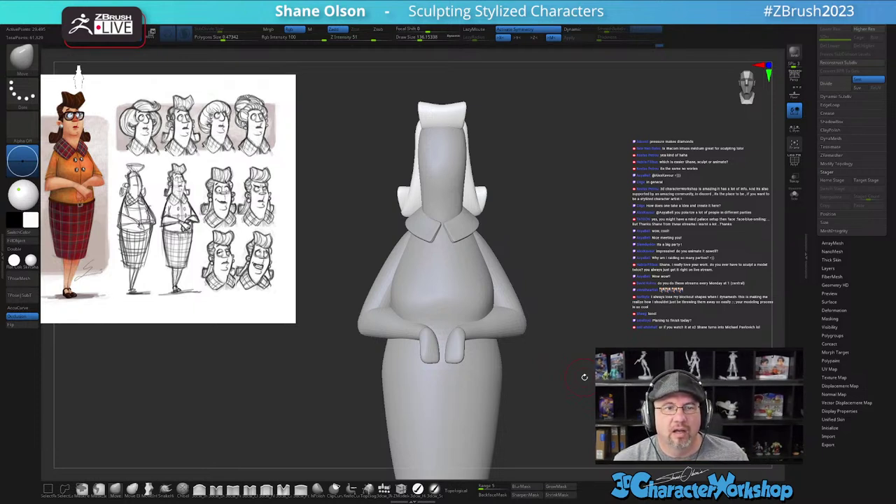
# - Adjust the upper sides of the back hair in front view with a small Move Infinite Depth brush
pyautogui.moveTo(552, 219)
pyautogui.mouseDown()
pyautogui.moveTo(560, 289)
pyautogui.moveTo(567, 265)
pyautogui.moveTo(564, 280)
pyautogui.moveTo(561, 270)
pyautogui.mouseUp()
pyautogui.keyDown('alt'); pyautogui.moveTo(556, 255); pyautogui.dragTo(547, 228); pyautogui.keyUp('alt')
pyautogui.click(149, 490)
pyautogui.press('s')
pyautogui.moveTo(488, 154)
pyautogui.mouseDown()
pyautogui.moveTo(471, 154)
pyautogui.moveTo(472, 174)
pyautogui.mouseUp()
pyautogui.press('s')
pyautogui.moveTo(473, 173); pyautogui.dragTo(469, 174)
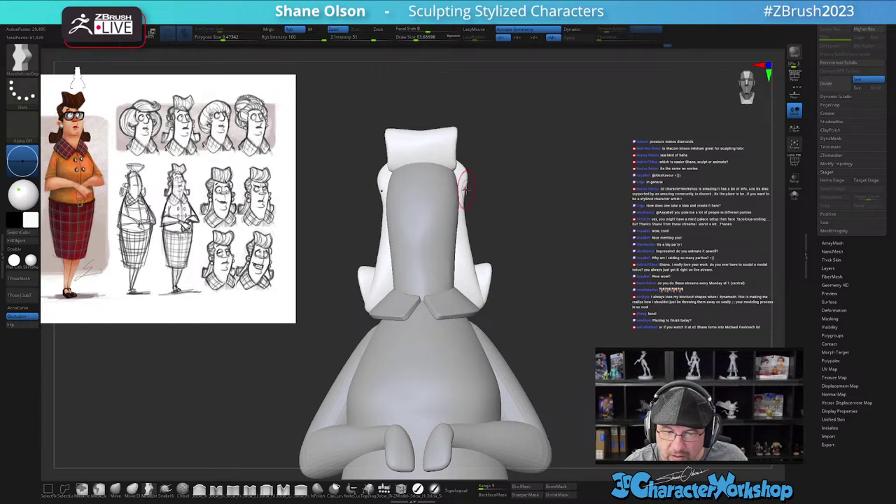
# - Adjust the hair rolls and the rear profile of the back hair with a larger Move brush
pyautogui.moveTo(554, 219)
pyautogui.mouseDown()
pyautogui.moveTo(530, 252)
pyautogui.moveTo(542, 256)
pyautogui.moveTo(542, 193)
pyautogui.moveTo(554, 211)
pyautogui.moveTo(559, 196)
pyautogui.moveTo(557, 180)
pyautogui.moveTo(517, 196)
pyautogui.moveTo(536, 153)
pyautogui.moveTo(574, 165)
pyautogui.moveTo(550, 261)
pyautogui.moveTo(542, 255)
pyautogui.mouseUp()
pyautogui.click(115, 488)
pyautogui.moveTo(548, 157)
pyautogui.keyDown('alt'); pyautogui.mouseDown()
pyautogui.moveTo(524, 235)
pyautogui.moveTo(535, 236)
pyautogui.mouseUp(); pyautogui.keyUp('alt')
pyautogui.press('s')
pyautogui.moveTo(415, 273)
pyautogui.mouseDown()
pyautogui.moveTo(430, 271)
pyautogui.moveTo(446, 168)
pyautogui.moveTo(520, 226)
pyautogui.moveTo(520, 254)
pyautogui.moveTo(550, 280)
pyautogui.moveTo(530, 280)
pyautogui.moveTo(542, 285)
pyautogui.moveTo(542, 258)
pyautogui.mouseUp()
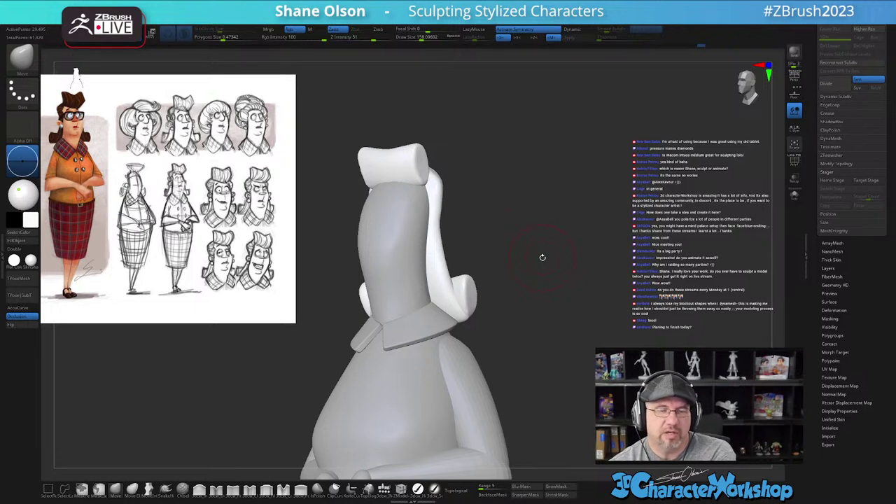
pyautogui.moveTo(539, 283)
pyautogui.mouseDown()
pyautogui.moveTo(523, 286)
pyautogui.moveTo(522, 248)
pyautogui.moveTo(553, 299)
pyautogui.moveTo(546, 290)
pyautogui.moveTo(537, 298)
pyautogui.moveTo(526, 280)
pyautogui.mouseUp()
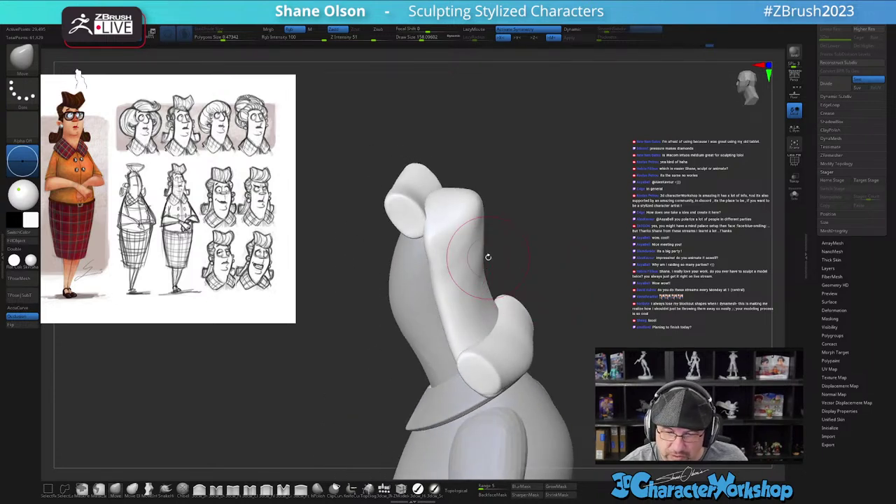
pyautogui.moveTo(492, 261)
pyautogui.mouseDown()
pyautogui.moveTo(496, 242)
pyautogui.moveTo(474, 282)
pyautogui.mouseUp()
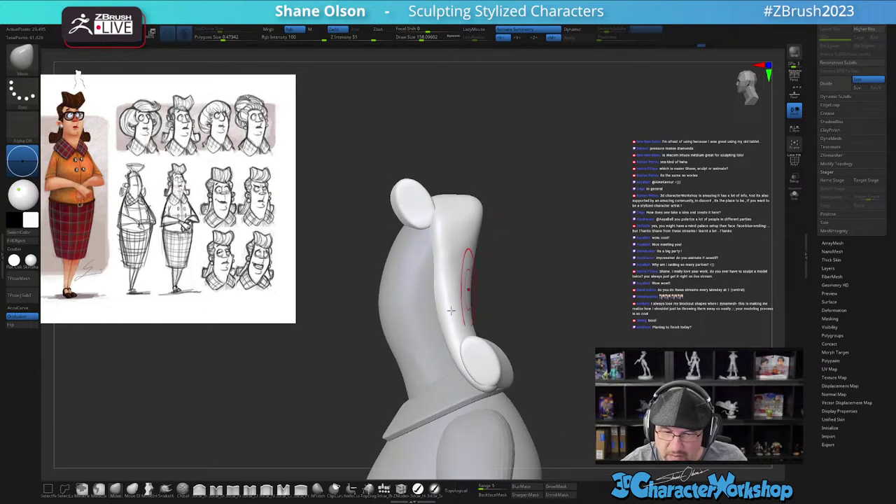
# - Add volume to the upper back hair with the Inflate brush at a Z Intensity of 5
pyautogui.click(201, 492)
pyautogui.press('s')
pyautogui.moveTo(469, 220); pyautogui.dragTo(467, 220)
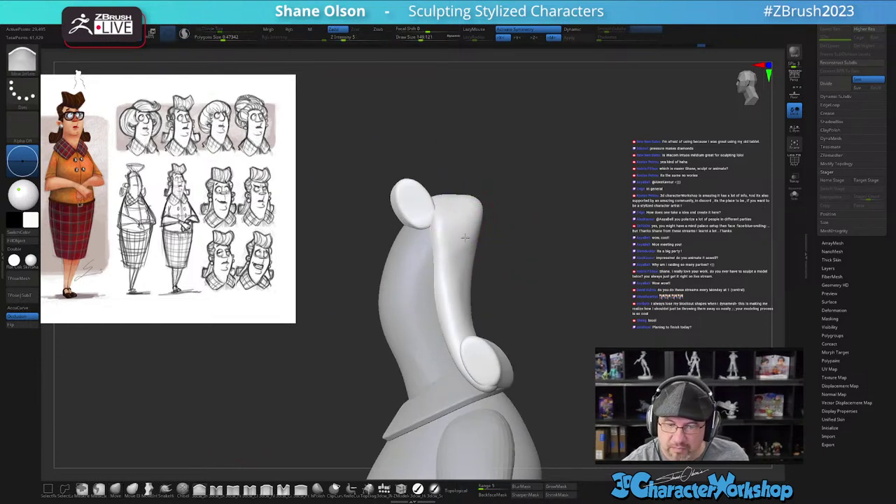
pyautogui.moveTo(482, 233); pyautogui.dragTo(479, 285)
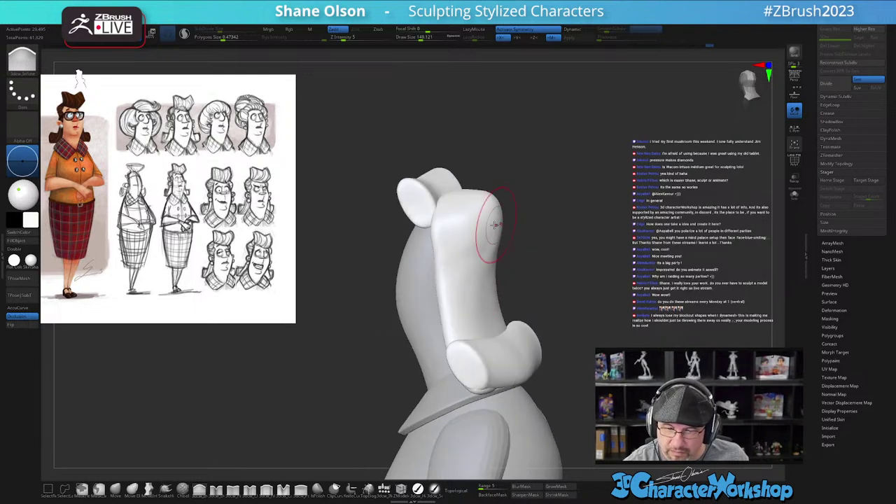
pyautogui.press('shift')
pyautogui.moveTo(489, 245)
pyautogui.mouseDown(button='right')
pyautogui.moveTo(504, 231)
pyautogui.moveTo(483, 252)
pyautogui.moveTo(495, 231)
pyautogui.mouseUp(button='right')
pyautogui.moveTo(545, 245)
pyautogui.mouseDown(button='right')
pyautogui.moveTo(536, 231)
pyautogui.moveTo(495, 246)
pyautogui.mouseUp(button='right')
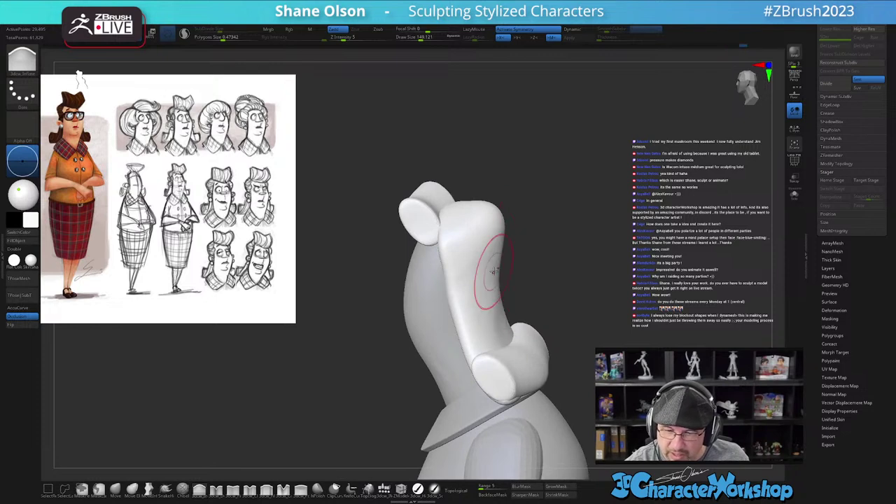
# - Smooth and fill out the upper sides of the back hair, and select the body
pyautogui.moveTo(458, 277); pyautogui.dragTo(481, 269, button='right')
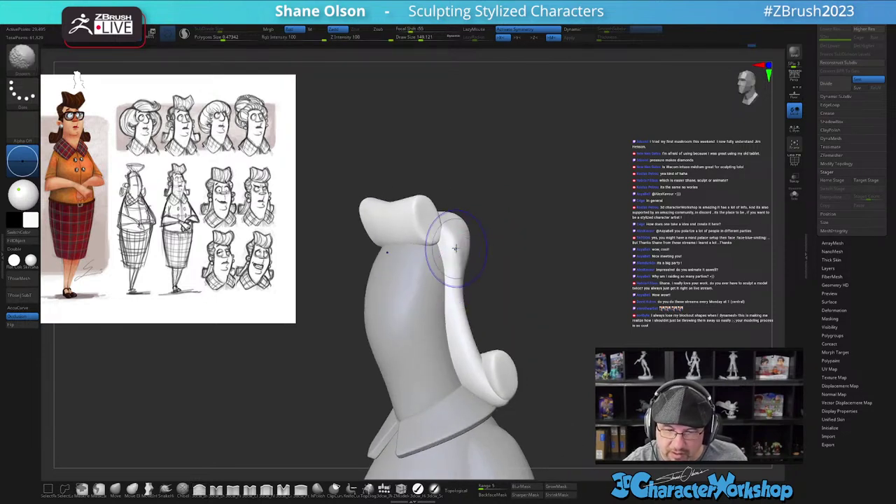
pyautogui.moveTo(522, 306); pyautogui.dragTo(467, 260, button='right')
pyautogui.moveTo(521, 283)
pyautogui.mouseDown(button='right')
pyautogui.moveTo(532, 299)
pyautogui.moveTo(530, 278)
pyautogui.mouseUp(button='right')
pyautogui.moveTo(492, 245)
pyautogui.mouseDown(button='right')
pyautogui.moveTo(544, 310)
pyautogui.moveTo(558, 294)
pyautogui.mouseUp(button='right')
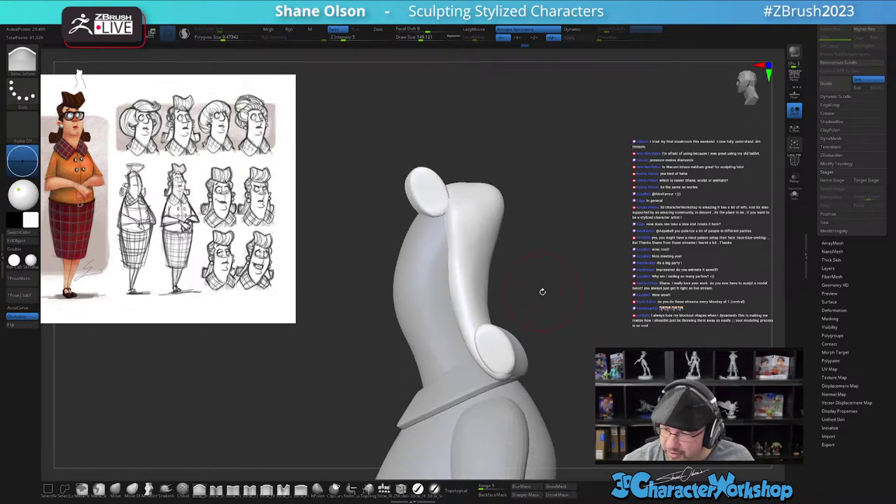
pyautogui.moveTo(543, 291)
pyautogui.mouseDown(button='right')
pyautogui.moveTo(586, 250)
pyautogui.moveTo(592, 260)
pyautogui.moveTo(441, 257)
pyautogui.moveTo(602, 277)
pyautogui.mouseUp(button='right')
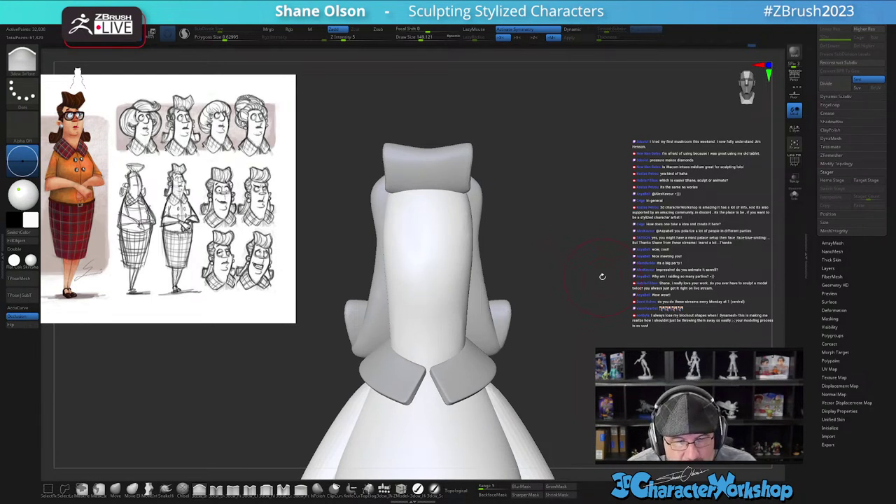
# - Insert a sphere from the insert mesh brush on the side of the head as the base for the ear
pyautogui.moveTo(585, 320); pyautogui.dragTo(599, 260, button='right')
pyautogui.press('s')
pyautogui.moveTo(599, 259); pyautogui.dragTo(595, 258)
pyautogui.click(385, 490)
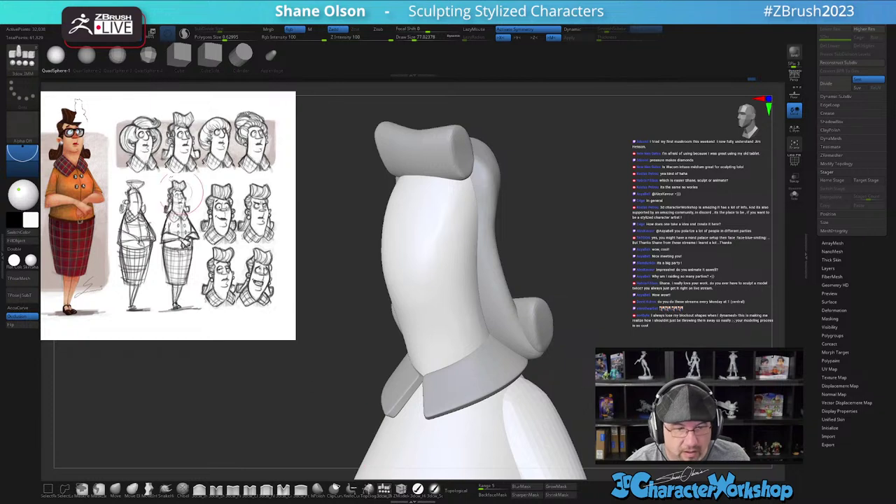
pyautogui.moveTo(597, 334); pyautogui.dragTo(597, 329, button='right')
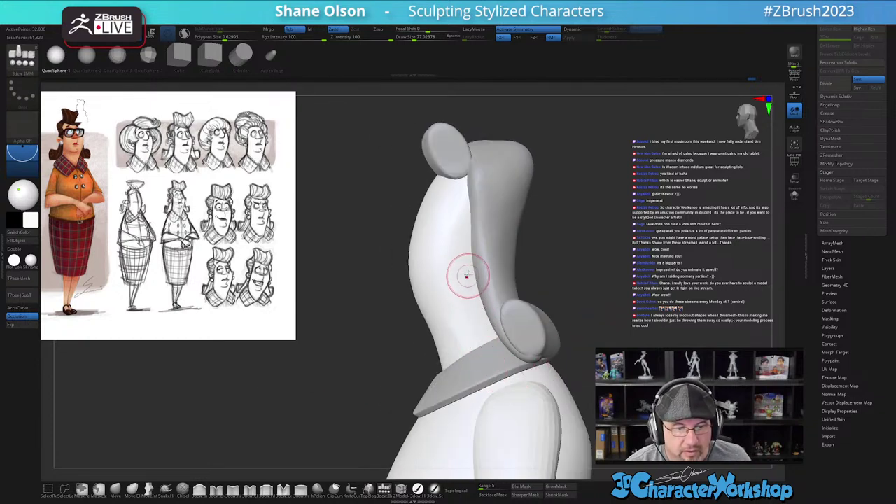
pyautogui.moveTo(460, 258); pyautogui.dragTo(461, 270)
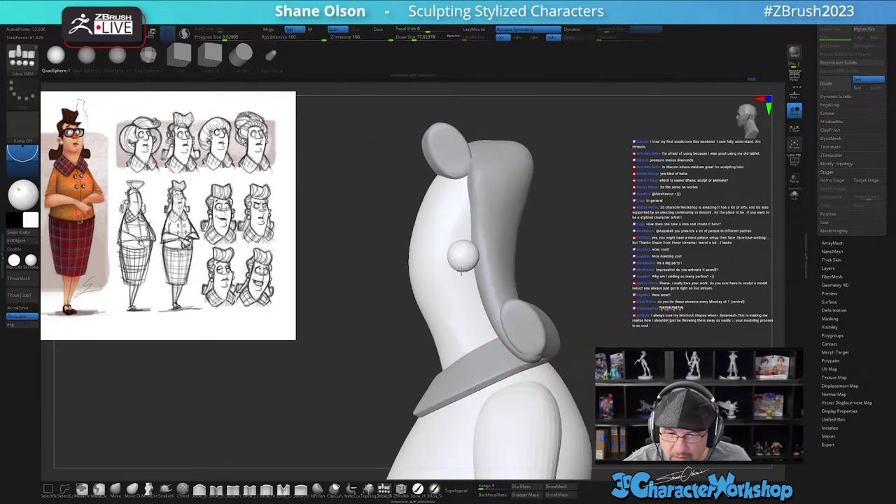
# - Flatten the inserted ear sphere and position it against the side of the head with the transform gizmo
pyautogui.press('w')
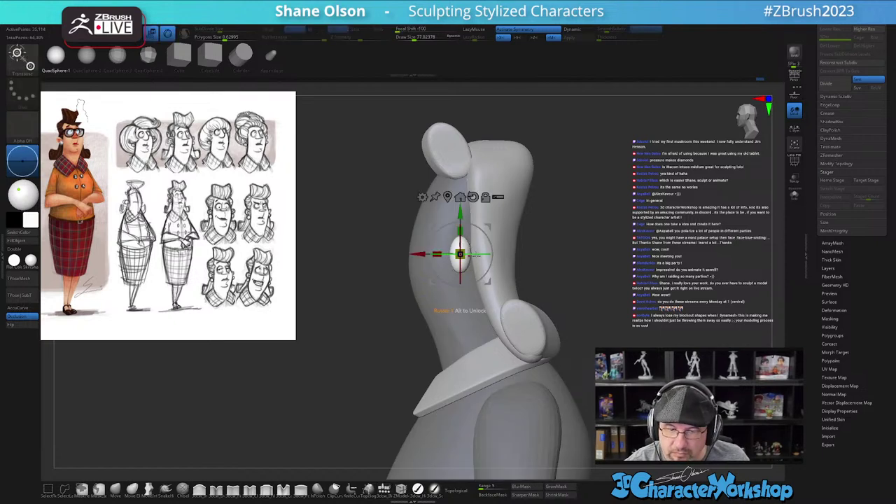
pyautogui.moveTo(468, 254); pyautogui.dragTo(484, 254)
pyautogui.moveTo(581, 268)
pyautogui.mouseDown()
pyautogui.moveTo(608, 259)
pyautogui.moveTo(565, 264)
pyautogui.mouseUp()
pyautogui.moveTo(507, 254); pyautogui.dragTo(498, 253)
pyautogui.keyDown('alt'); pyautogui.moveTo(529, 206); pyautogui.dragTo(526, 245); pyautogui.keyUp('alt')
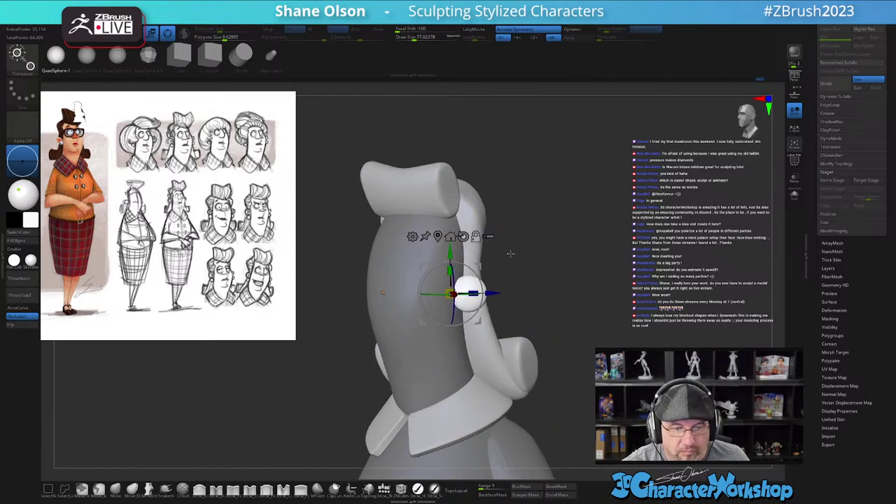
pyautogui.moveTo(471, 293); pyautogui.dragTo(474, 319)
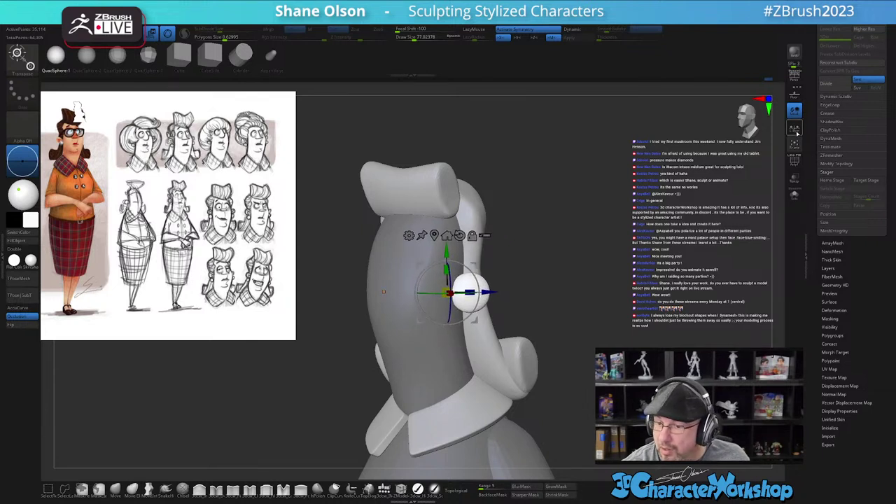
# - Adjust the outline of the flattened ear with the Move brush
pyautogui.moveTo(664, 320)
pyautogui.mouseDown()
pyautogui.moveTo(618, 326)
pyautogui.moveTo(585, 359)
pyautogui.moveTo(447, 330)
pyautogui.mouseUp()
pyautogui.press('q')
pyautogui.click(116, 490)
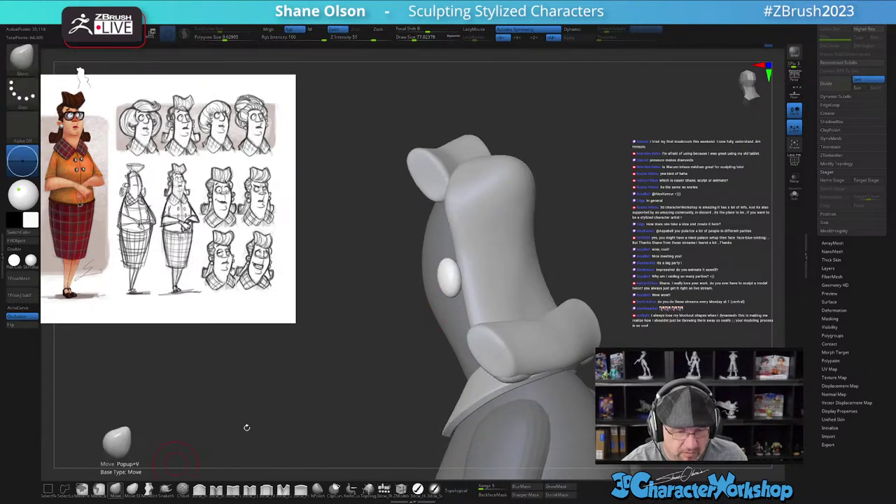
pyautogui.keyDown('ctrl'); pyautogui.moveTo(550, 275); pyautogui.dragTo(530, 324, button='right'); pyautogui.keyUp('ctrl')
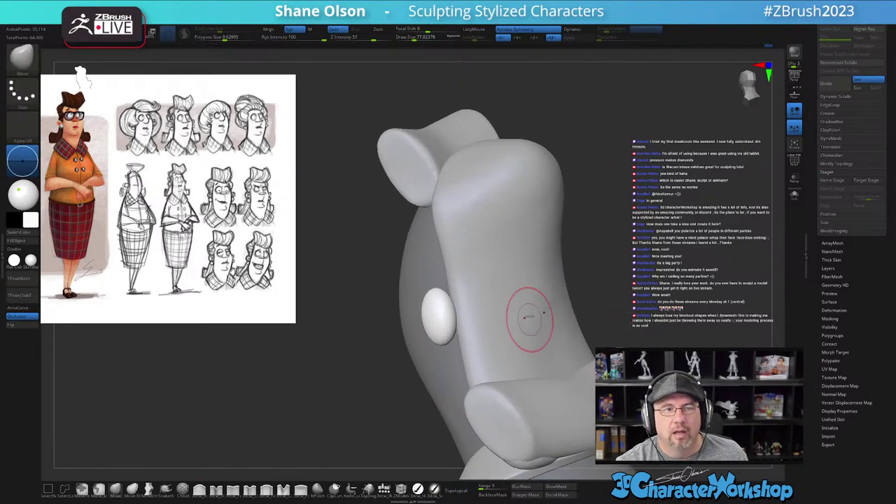
pyautogui.keyDown('ctrl'); pyautogui.moveTo(490, 248); pyautogui.dragTo(485, 278, button='right'); pyautogui.keyUp('ctrl')
pyautogui.moveTo(409, 344); pyautogui.dragTo(413, 341)
# - Adjust the smoothing subdivide size, densify the ear mesh by smoothing it with the polyframe shown, and taper its lower part
pyautogui.moveTo(435, 342)
pyautogui.keyDown('alt'); pyautogui.mouseDown(button='right')
pyautogui.moveTo(443, 313)
pyautogui.moveTo(458, 327)
pyautogui.moveTo(476, 311)
pyautogui.moveTo(475, 296)
pyautogui.moveTo(441, 297)
pyautogui.mouseUp(button='right'); pyautogui.keyUp('alt')
pyautogui.hotkey('shift', 'f')
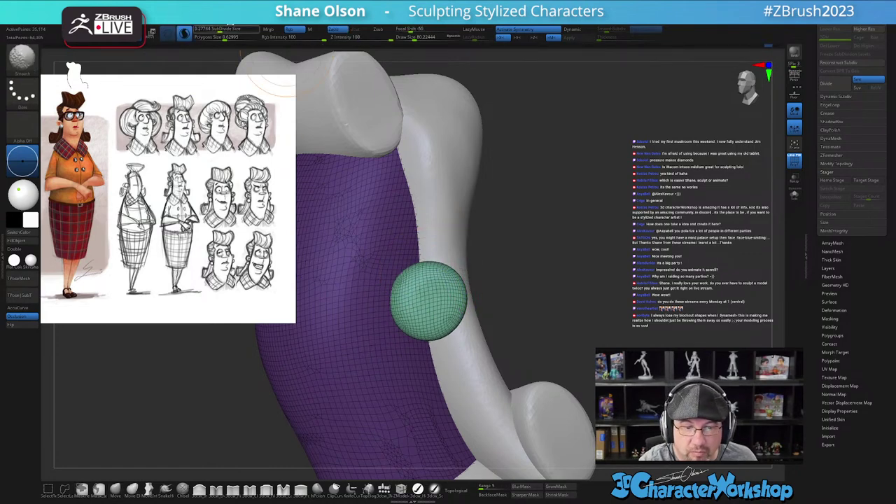
pyautogui.moveTo(220, 31); pyautogui.dragTo(217, 30)
pyautogui.moveTo(438, 299)
pyautogui.keyDown('shift'); pyautogui.mouseDown()
pyautogui.moveTo(424, 303)
pyautogui.moveTo(429, 339)
pyautogui.mouseUp(); pyautogui.keyUp('shift')
pyautogui.moveTo(589, 303)
pyautogui.mouseDown()
pyautogui.moveTo(558, 318)
pyautogui.moveTo(580, 312)
pyautogui.mouseUp()
pyautogui.keyDown('alt'); pyautogui.moveTo(442, 317); pyautogui.dragTo(485, 301, button='right'); pyautogui.keyUp('alt')
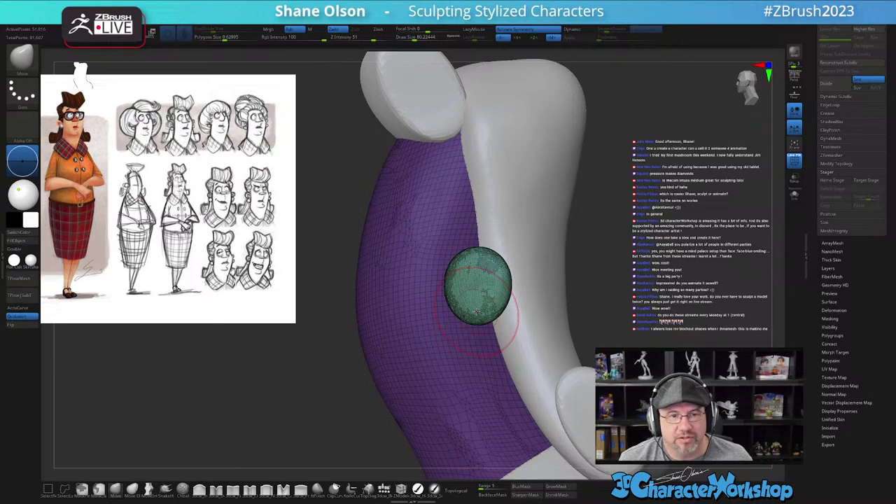
pyautogui.moveTo(477, 316); pyautogui.dragTo(516, 326, button='right')
pyautogui.hotkey('shift', 'f')
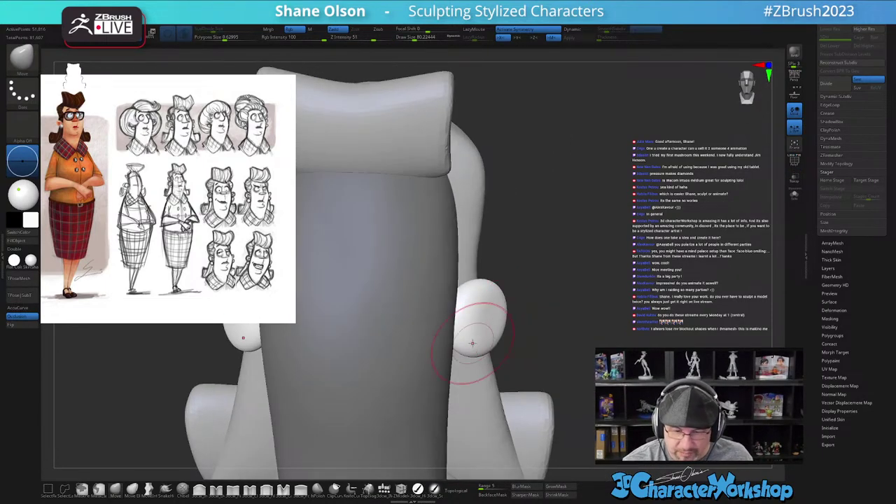
# - Reshape the overall form and angle of the ears with a larger Move brush, at a draw size of about 145
pyautogui.moveTo(415, 373); pyautogui.dragTo(401, 378, button='right')
pyautogui.press('s')
pyautogui.moveTo(478, 324); pyautogui.dragTo(485, 324)
pyautogui.moveTo(449, 329); pyautogui.dragTo(472, 328, button='right')
pyautogui.moveTo(481, 335); pyautogui.dragTo(467, 325)
pyautogui.moveTo(484, 316)
pyautogui.mouseDown(button='right')
pyautogui.moveTo(455, 315)
pyautogui.moveTo(472, 315)
pyautogui.mouseUp(button='right')
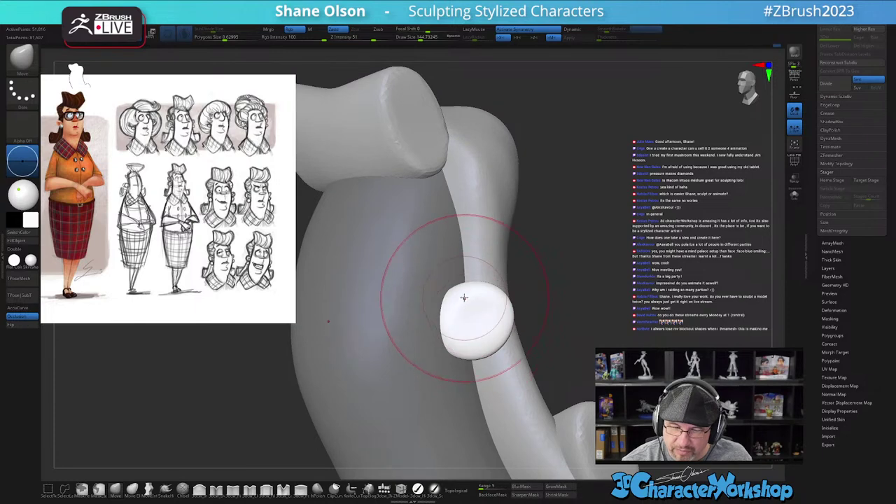
pyautogui.moveTo(466, 300)
pyautogui.mouseDown(button='right')
pyautogui.moveTo(498, 300)
pyautogui.moveTo(503, 332)
pyautogui.moveTo(514, 340)
pyautogui.moveTo(511, 308)
pyautogui.moveTo(528, 297)
pyautogui.moveTo(548, 306)
pyautogui.moveTo(506, 308)
pyautogui.moveTo(506, 296)
pyautogui.mouseUp(button='right')
# - Push a hollow into the front face of the ear with a small Move brush, at a draw size of about 44
pyautogui.press('s')
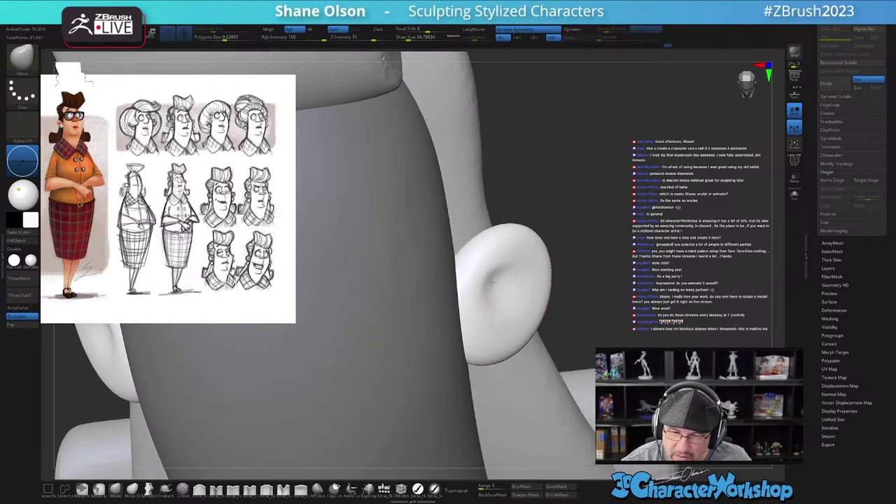
pyautogui.moveTo(515, 264); pyautogui.dragTo(495, 294, button='right')
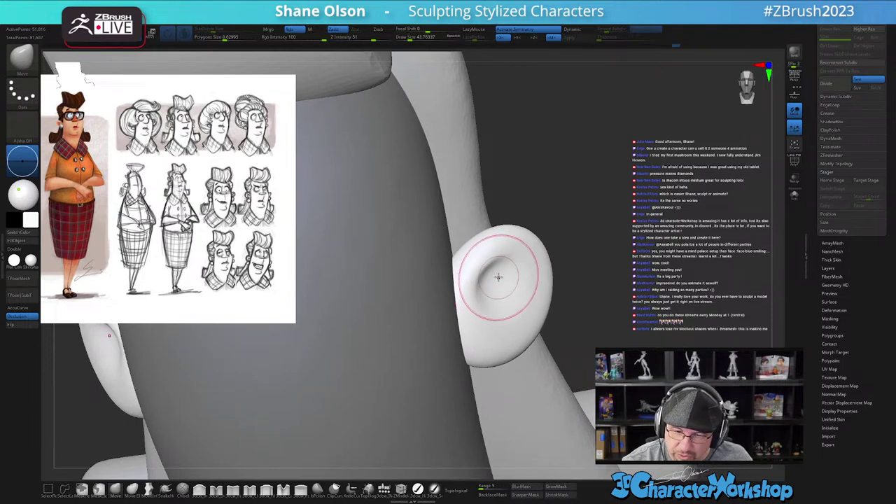
pyautogui.moveTo(533, 259); pyautogui.dragTo(521, 299, button='right')
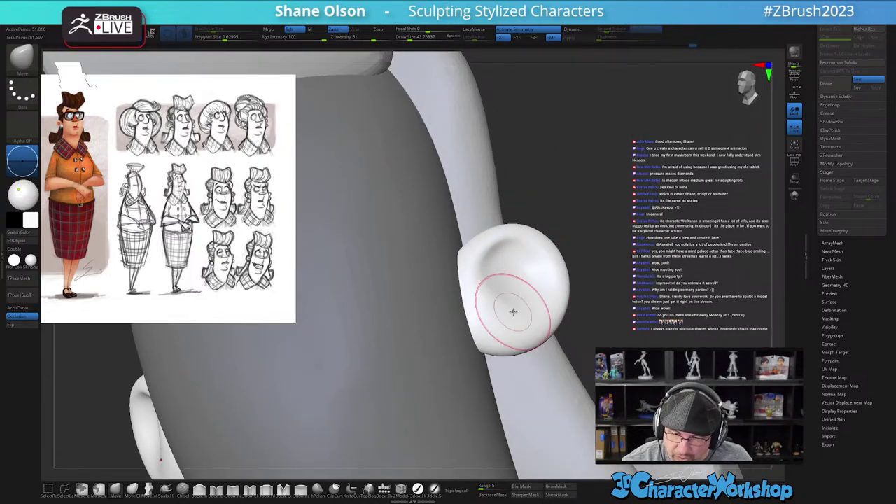
pyautogui.press('[')
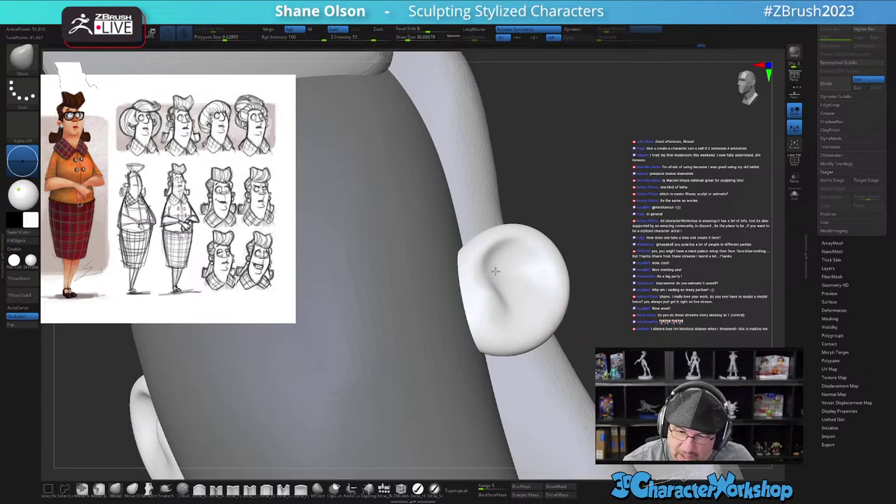
# - Deepen and smooth the ear's inner hollow with a finer Move brush, at a draw size of about 31
pyautogui.moveTo(528, 278)
pyautogui.mouseDown(button='right')
pyautogui.moveTo(521, 301)
pyautogui.moveTo(503, 293)
pyautogui.moveTo(532, 300)
pyautogui.moveTo(521, 311)
pyautogui.moveTo(516, 299)
pyautogui.mouseUp(button='right')
pyautogui.keyDown('shift'); pyautogui.moveTo(499, 269); pyautogui.dragTo(517, 294); pyautogui.keyUp('shift')
pyautogui.moveTo(530, 308)
pyautogui.mouseDown(button='right')
pyautogui.moveTo(510, 304)
pyautogui.moveTo(498, 285)
pyautogui.mouseUp(button='right')
pyautogui.keyDown('shift'); pyautogui.moveTo(498, 285); pyautogui.dragTo(526, 276); pyautogui.keyUp('shift')
pyautogui.moveTo(526, 275)
pyautogui.mouseDown(button='right')
pyautogui.moveTo(522, 289)
pyautogui.moveTo(531, 283)
pyautogui.moveTo(520, 294)
pyautogui.moveTo(524, 285)
pyautogui.mouseUp(button='right')
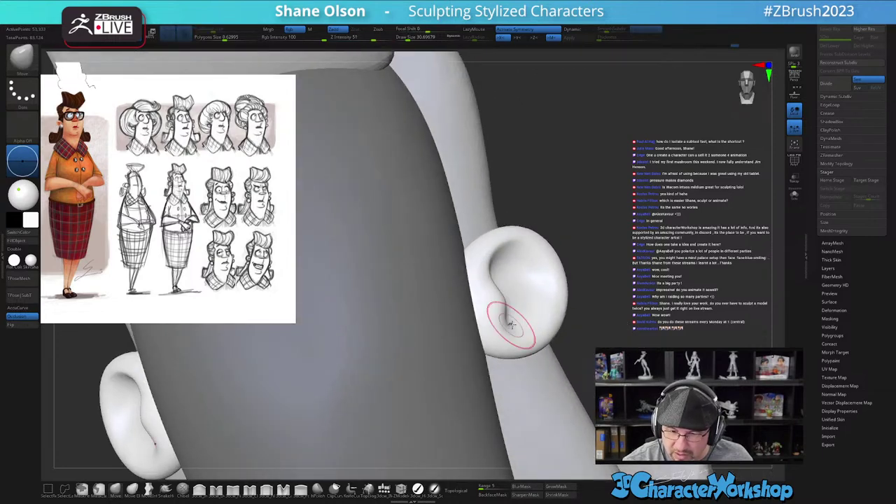
# - Refine the ear's outer rim and inner curve with the Move brush at a draw size of about 41
pyautogui.moveTo(531, 291)
pyautogui.mouseDown(button='right')
pyautogui.moveTo(507, 303)
pyautogui.moveTo(505, 295)
pyautogui.moveTo(492, 312)
pyautogui.mouseUp(button='right')
pyautogui.moveTo(508, 281)
pyautogui.mouseDown(button='right')
pyautogui.moveTo(486, 284)
pyautogui.moveTo(497, 277)
pyautogui.mouseUp(button='right')
pyautogui.moveTo(503, 267); pyautogui.dragTo(511, 275)
pyautogui.moveTo(525, 278); pyautogui.dragTo(516, 288, button='right')
pyautogui.moveTo(510, 269)
pyautogui.mouseDown()
pyautogui.moveTo(527, 262)
pyautogui.moveTo(537, 273)
pyautogui.mouseUp()
pyautogui.moveTo(540, 287)
pyautogui.mouseDown(button='right')
pyautogui.moveTo(528, 303)
pyautogui.moveTo(525, 280)
pyautogui.mouseUp(button='right')
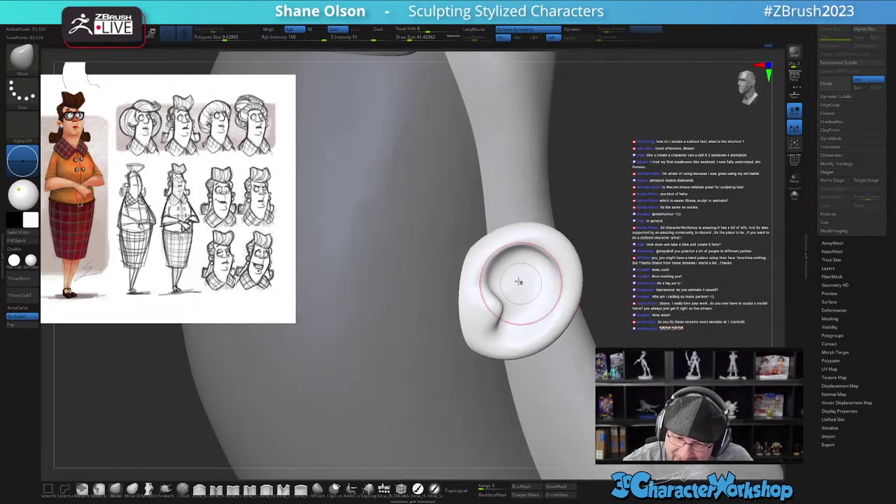
pyautogui.moveTo(545, 314); pyautogui.dragTo(602, 315, button='right')
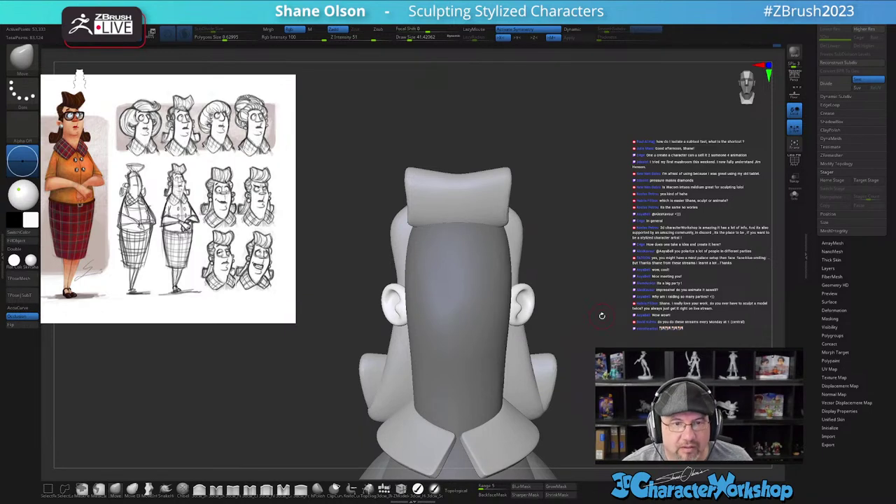
pyautogui.moveTo(611, 245); pyautogui.dragTo(650, 196, button='right')
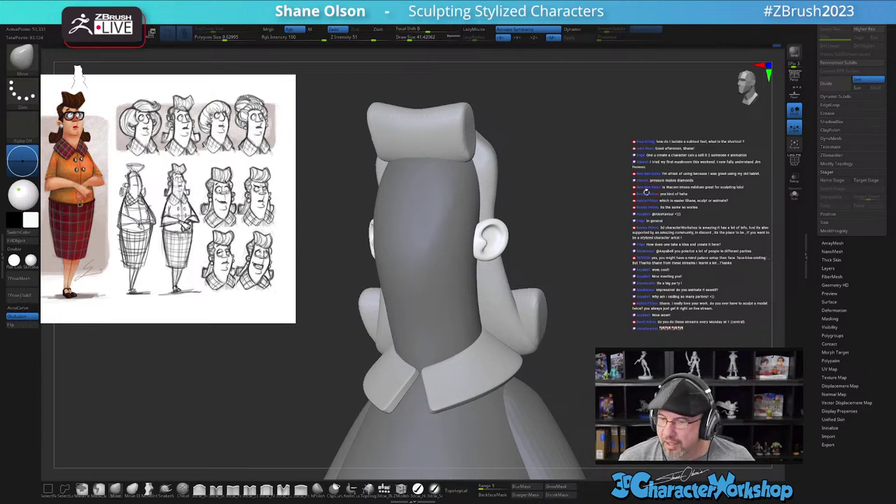
# - Clear the mask on the body and display its polygroups with the polyframe
pyautogui.keyDown('ctrl'); pyautogui.click(633, 240); pyautogui.keyUp('ctrl')
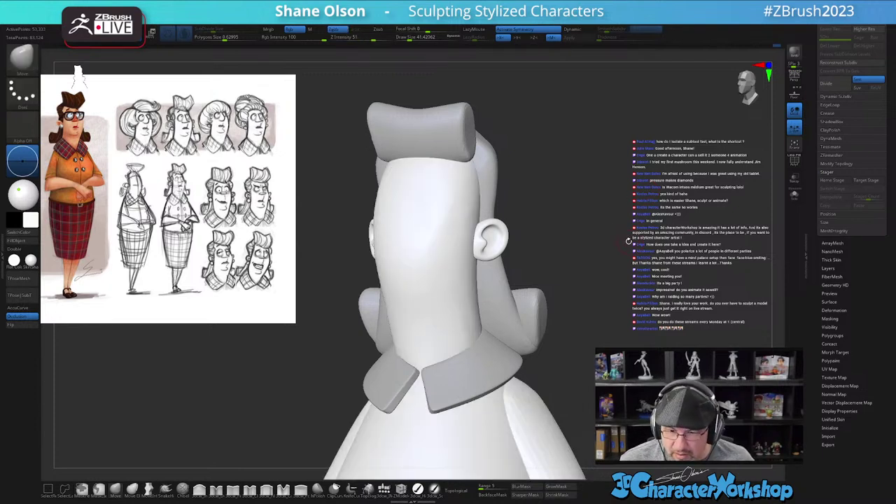
pyautogui.moveTo(623, 248); pyautogui.dragTo(616, 276, button='right')
pyautogui.hotkey('shift', 'f')
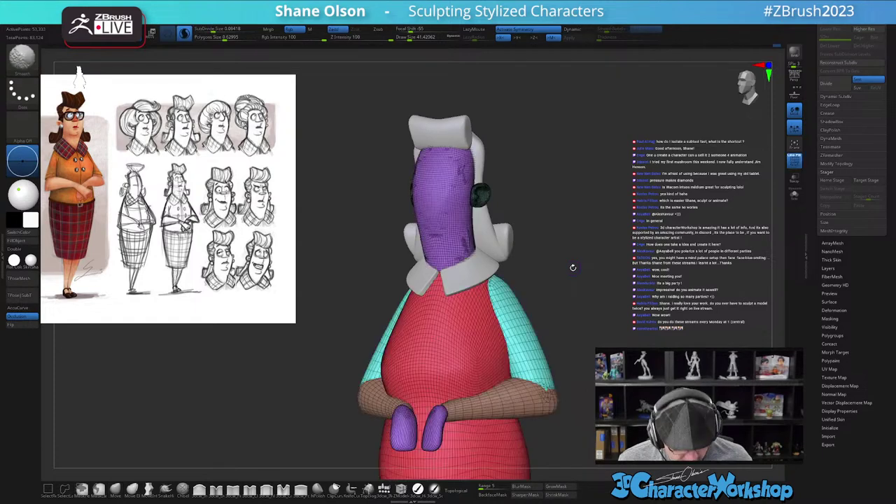
pyautogui.hotkey('shift', 'f')
pyautogui.hotkey('shift', 'f')
pyautogui.moveTo(572, 268); pyautogui.dragTo(581, 348, button='right')
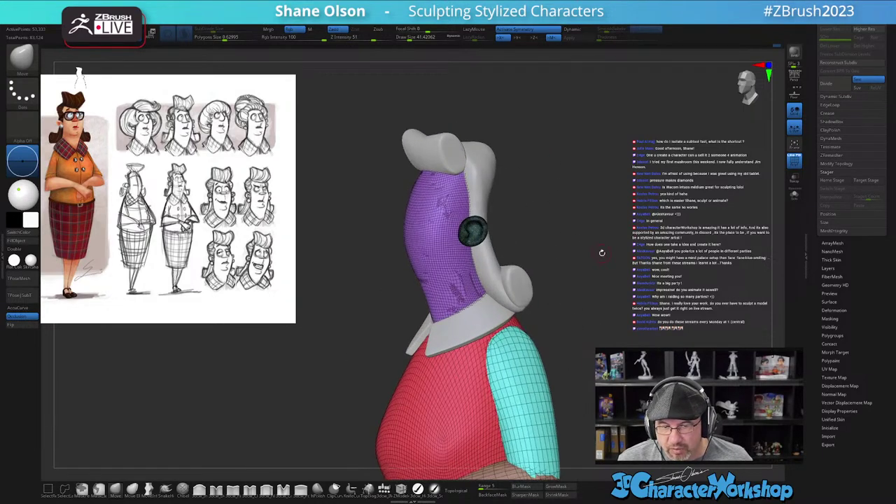
# - Isolate the purple polygroup shared by the head and the hands
pyautogui.keyDown('ctrl'); pyautogui.moveTo(600, 252); pyautogui.dragTo(612, 300, button='right'); pyautogui.keyUp('ctrl')
pyautogui.moveTo(595, 257); pyautogui.dragTo(658, 252, button='right')
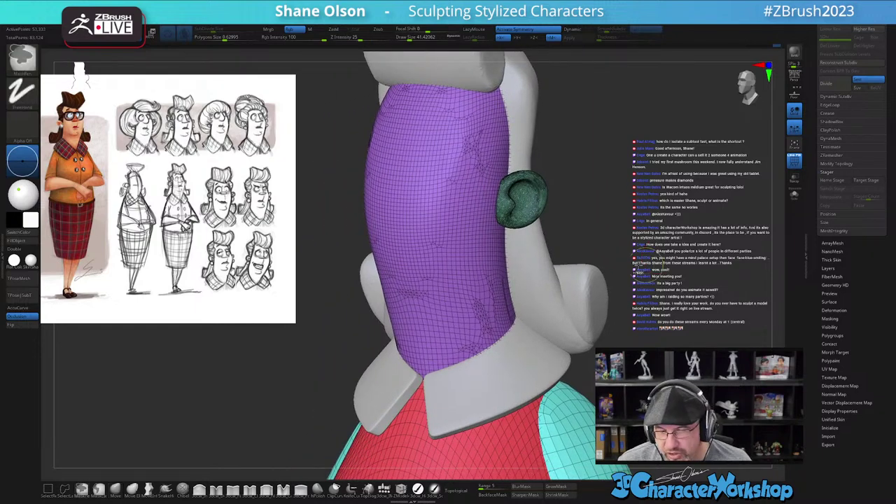
pyautogui.keyDown('ctrl'); pyautogui.keyDown('shift'); pyautogui.click(452, 233); pyautogui.keyUp('shift'); pyautogui.keyUp('ctrl')
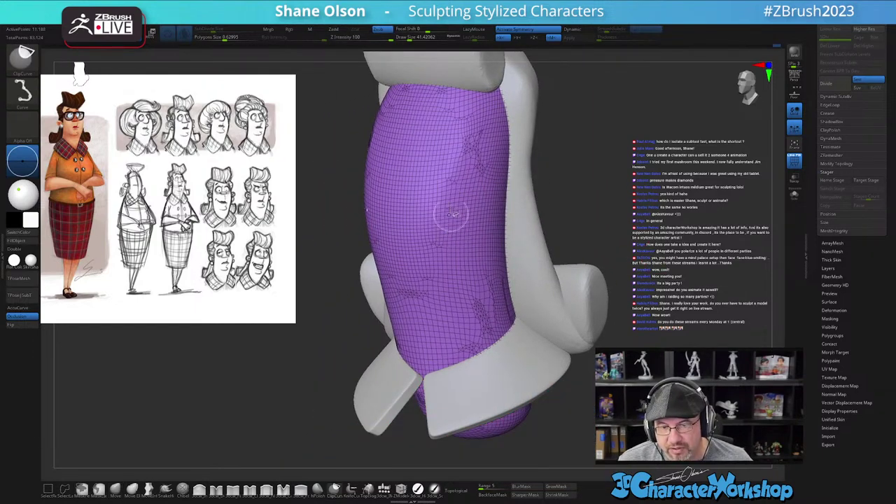
# - Mask the head, give it a polygroup separate from the hands, and unhide the rest of the body
pyautogui.keyDown('ctrl'); pyautogui.moveTo(568, 243); pyautogui.dragTo(514, 143, button='right'); pyautogui.keyUp('ctrl')
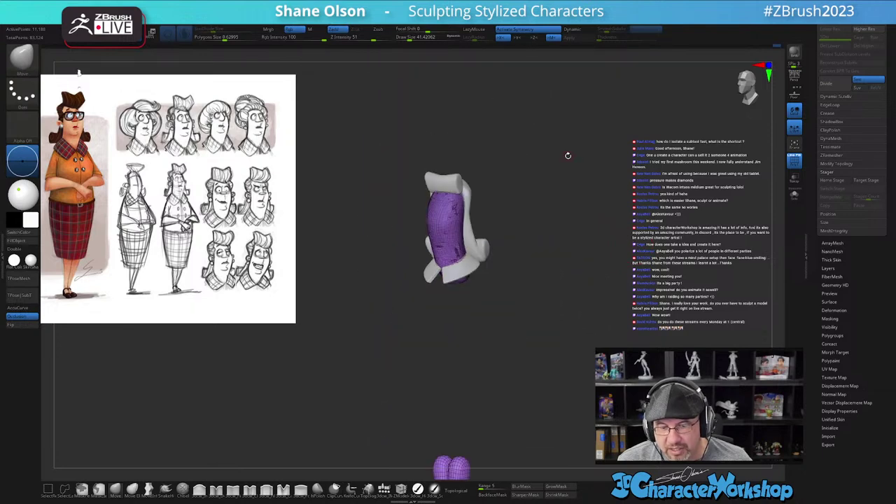
pyautogui.keyDown('ctrl'); pyautogui.moveTo(567, 156); pyautogui.dragTo(520, 119, button='right'); pyautogui.keyUp('ctrl')
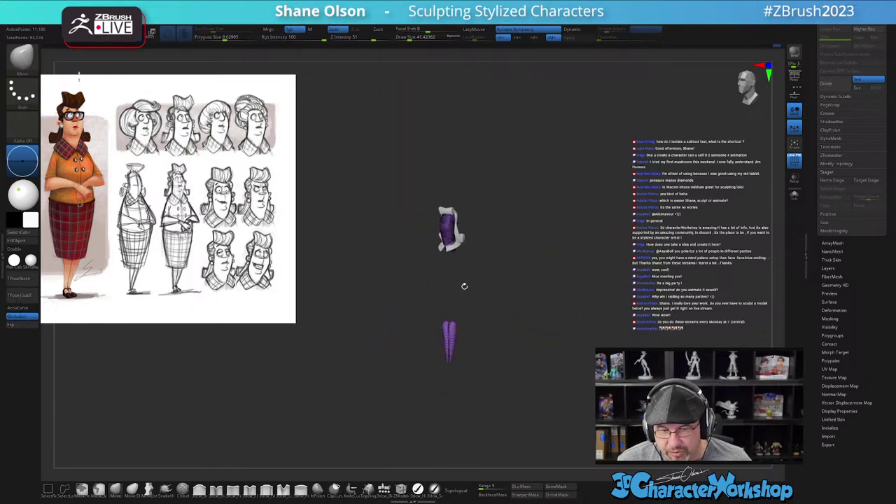
pyautogui.keyDown('ctrl'); pyautogui.moveTo(558, 217); pyautogui.dragTo(561, 243, button='right'); pyautogui.keyUp('ctrl')
pyautogui.keyDown('ctrl'); pyautogui.moveTo(386, 144); pyautogui.dragTo(528, 331); pyautogui.keyUp('ctrl')
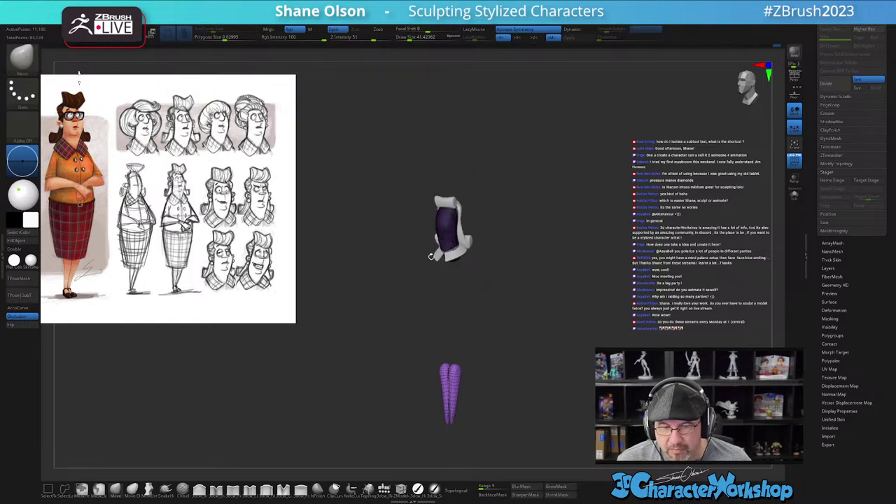
pyautogui.press('ctrl')
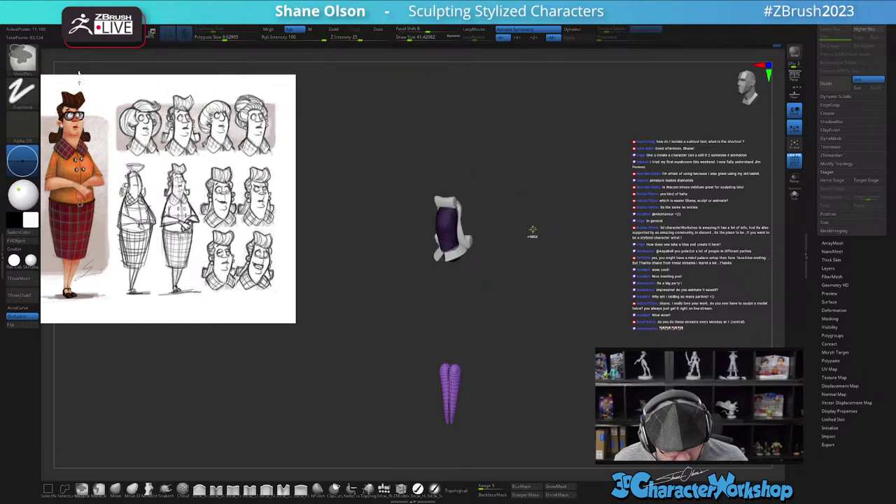
pyautogui.keyDown('ctrl'); pyautogui.click(532, 229); pyautogui.keyUp('ctrl')
pyautogui.keyDown('ctrl'); pyautogui.moveTo(520, 196); pyautogui.dragTo(536, 283, button='right'); pyautogui.keyUp('ctrl')
pyautogui.moveTo(605, 284); pyautogui.dragTo(576, 333, button='right')
pyautogui.keyDown('ctrl'); pyautogui.keyDown('shift'); pyautogui.click(573, 339); pyautogui.keyUp('shift'); pyautogui.keyUp('ctrl')
# - Check the head's polygroup by isolating it, inverting the visibility, and showing the full body again
pyautogui.keyDown('ctrl'); pyautogui.keyDown('shift'); pyautogui.click(427, 211); pyautogui.keyUp('shift'); pyautogui.keyUp('ctrl')
pyautogui.moveTo(544, 288)
pyautogui.mouseDown(button='right')
pyautogui.moveTo(567, 287)
pyautogui.moveTo(574, 226)
pyautogui.moveTo(509, 269)
pyautogui.moveTo(567, 222)
pyautogui.moveTo(544, 220)
pyautogui.moveTo(558, 280)
pyautogui.moveTo(588, 259)
pyautogui.moveTo(572, 259)
pyautogui.mouseUp(button='right')
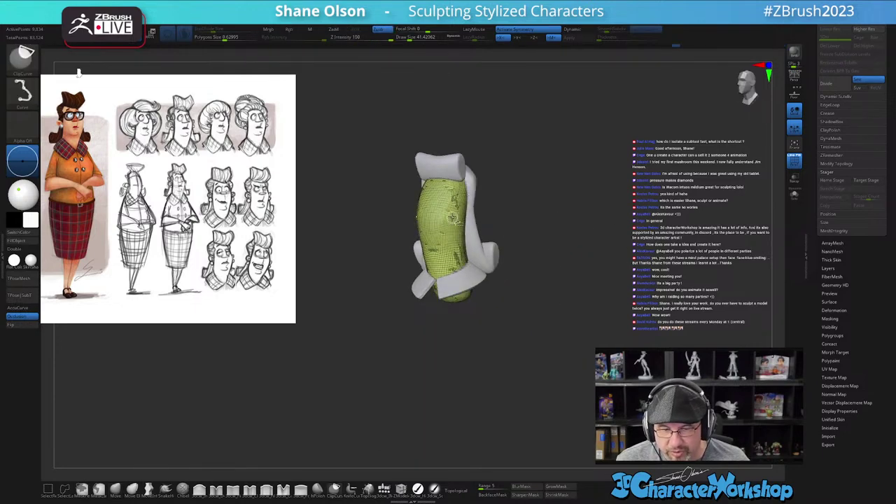
pyautogui.keyDown('ctrl'); pyautogui.keyDown('shift'); pyautogui.click(453, 220); pyautogui.keyUp('shift'); pyautogui.keyUp('ctrl')
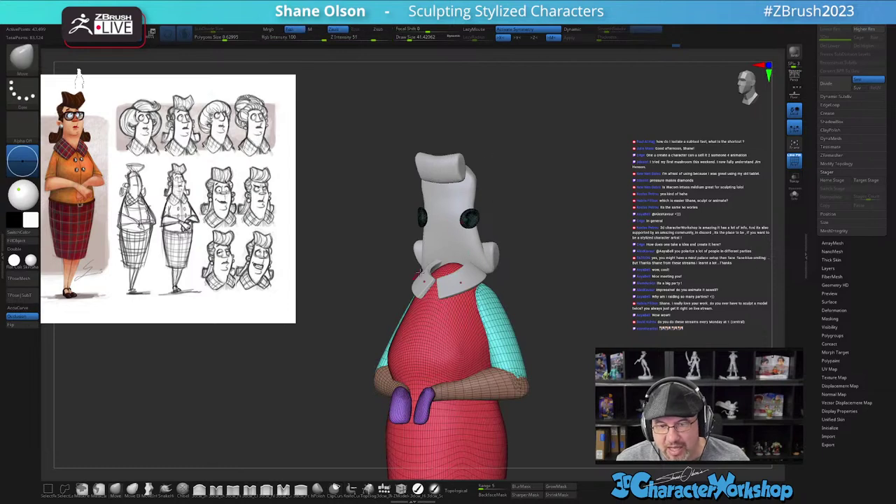
pyautogui.moveTo(603, 299); pyautogui.dragTo(579, 306, button='right')
pyautogui.keyDown('ctrl'); pyautogui.keyDown('shift'); pyautogui.click(593, 267); pyautogui.keyUp('shift'); pyautogui.keyUp('ctrl')
pyautogui.moveTo(607, 269)
pyautogui.mouseDown(button='right')
pyautogui.moveTo(598, 269)
pyautogui.moveTo(616, 266)
pyautogui.mouseUp(button='right')
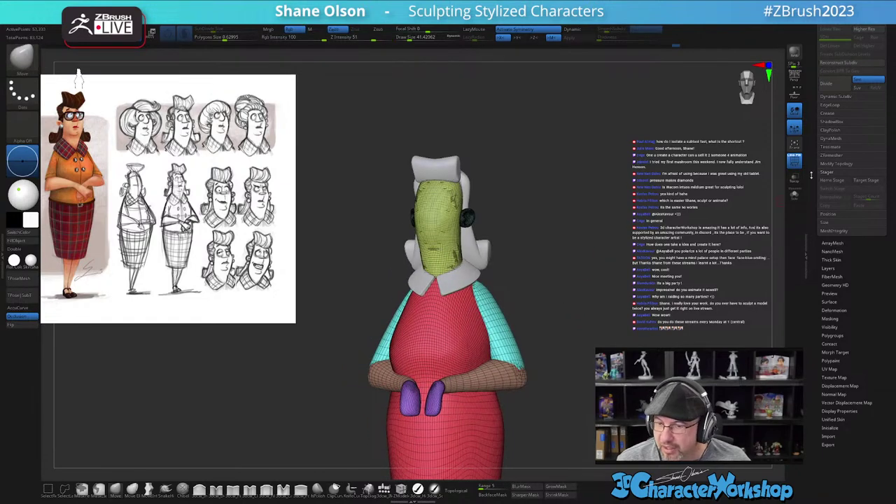
# - Switch the active subtool to the collar and the back hair, and return to the body
pyautogui.moveTo(541, 243); pyautogui.dragTo(560, 294, button='right')
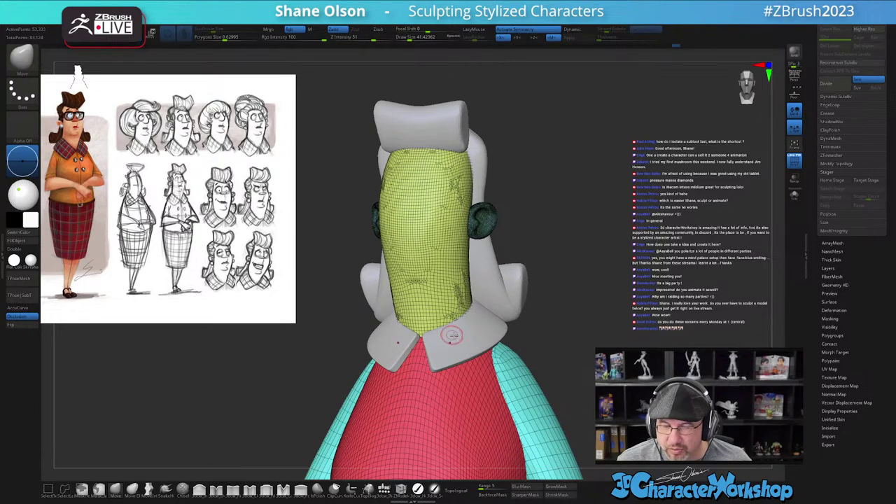
pyautogui.keyDown('alt'); pyautogui.click(474, 331); pyautogui.keyUp('alt')
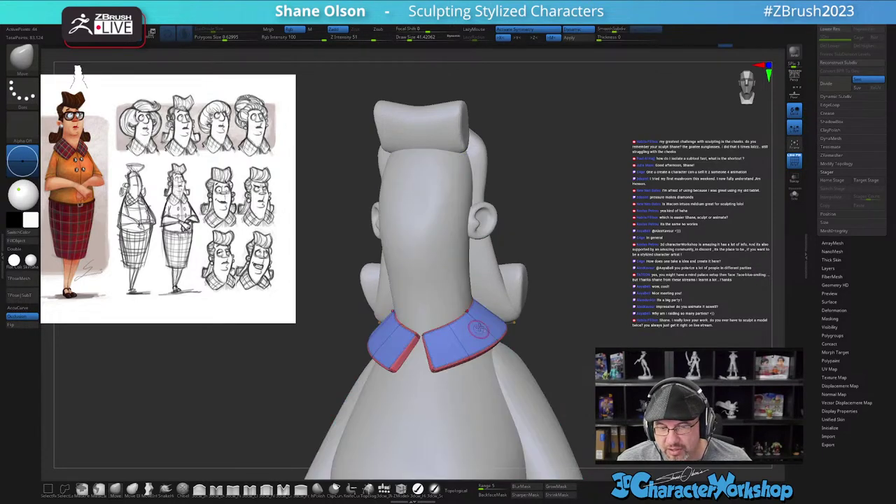
pyautogui.keyDown('alt'); pyautogui.click(496, 274); pyautogui.keyUp('alt')
pyautogui.keyDown('alt'); pyautogui.click(454, 234); pyautogui.keyUp('alt')
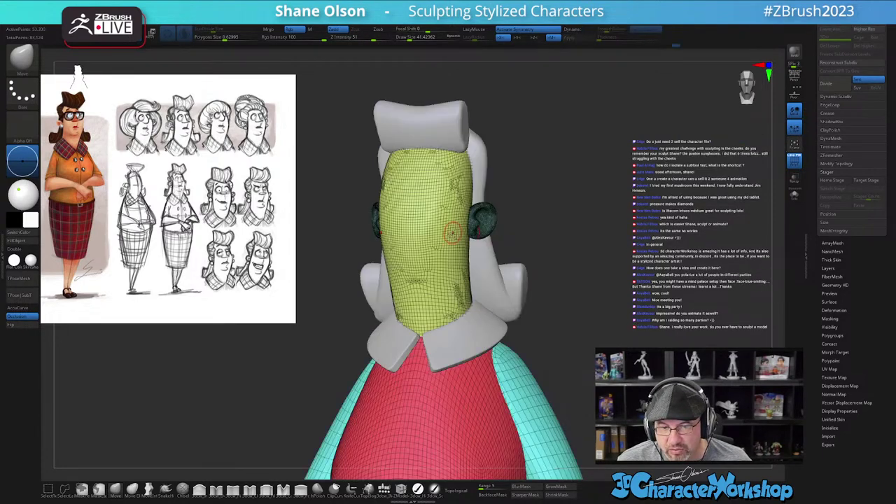
# - Switch the active subtool to the hair, turn off the polyframe display, and make the body and head active again
pyautogui.keyDown('alt'); pyautogui.click(482, 312); pyautogui.keyUp('alt')
pyautogui.keyDown('alt'); pyautogui.click(489, 282); pyautogui.keyUp('alt')
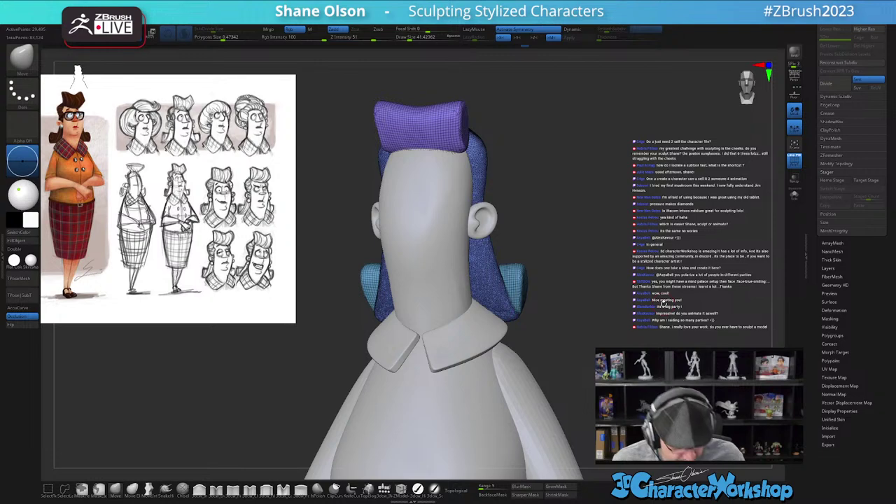
pyautogui.hotkey('shift', 'f')
pyautogui.keyDown('alt'); pyautogui.moveTo(588, 310); pyautogui.dragTo(563, 305); pyautogui.keyUp('alt')
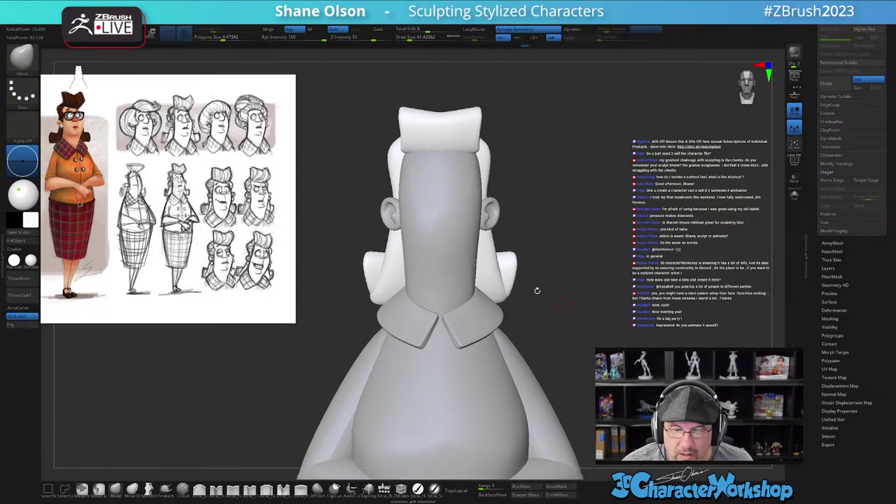
pyautogui.keyDown('alt'); pyautogui.click(447, 202); pyautogui.keyUp('alt')
pyautogui.moveTo(584, 263)
pyautogui.mouseDown()
pyautogui.moveTo(577, 267)
pyautogui.moveTo(580, 258)
pyautogui.mouseUp()
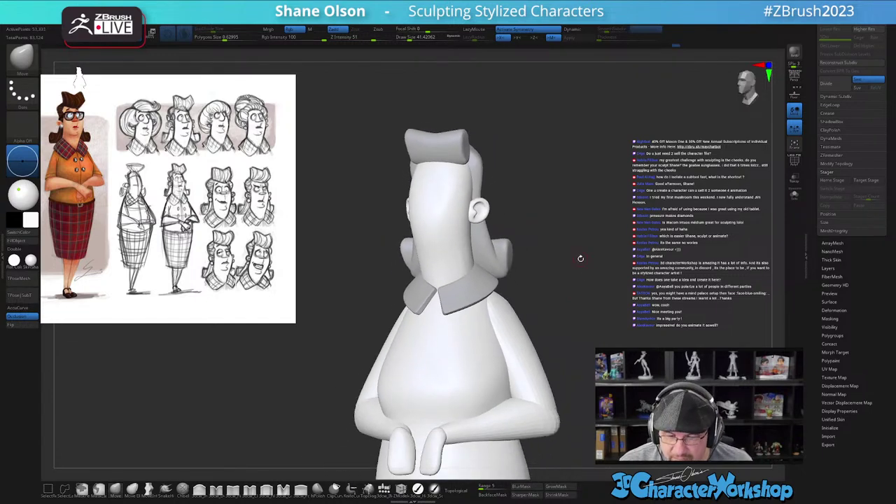
# - Save the tool over the existing Lady_01 file in the ZTLs folder
pyautogui.scroll(5, 859, 50)
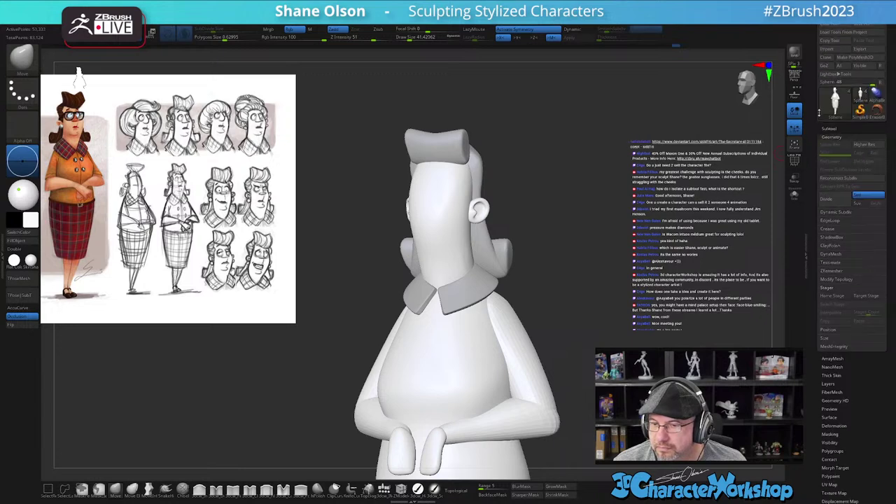
pyautogui.click(865, 26)
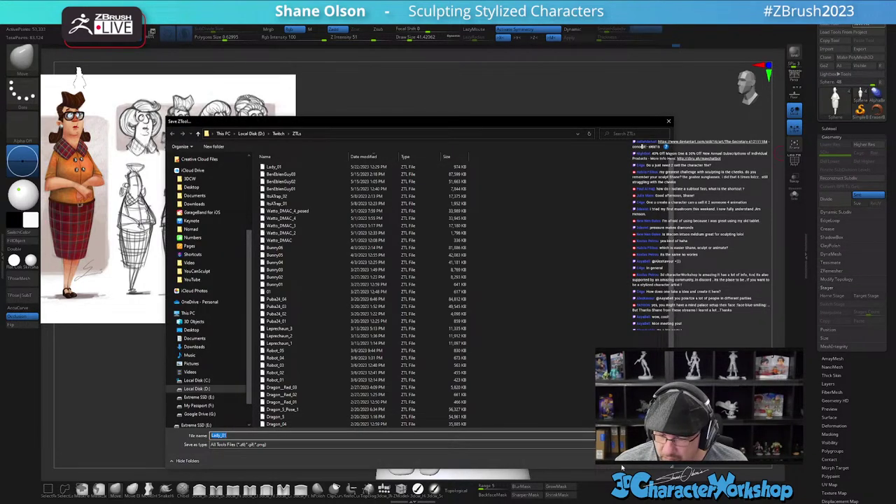
pyautogui.press('Return')
pyautogui.click(464, 250)
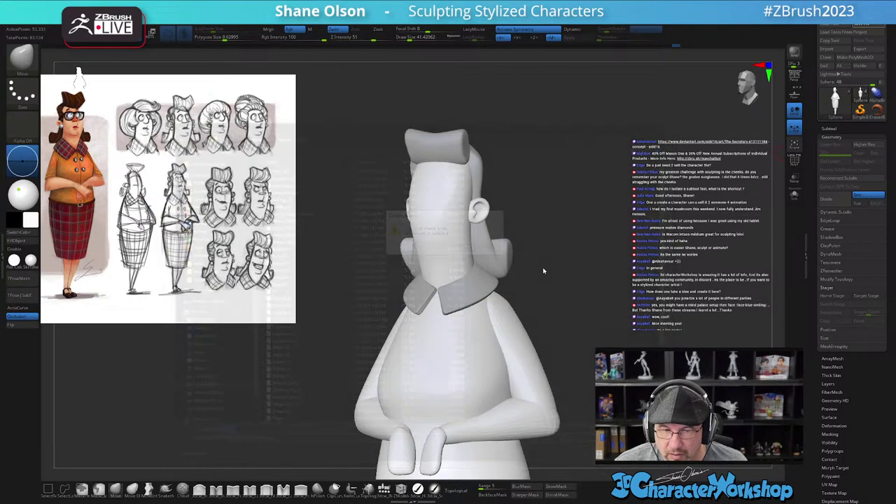
# - Turn off Sculptris Pro and insert a QuadSphere-1 primitive on the lower middle of the face as the nose
pyautogui.moveTo(643, 247)
pyautogui.keyDown('alt'); pyautogui.mouseDown()
pyautogui.moveTo(648, 205)
pyautogui.moveTo(690, 238)
pyautogui.moveTo(581, 322)
pyautogui.moveTo(613, 343)
pyautogui.moveTo(594, 309)
pyautogui.mouseUp(); pyautogui.keyUp('alt')
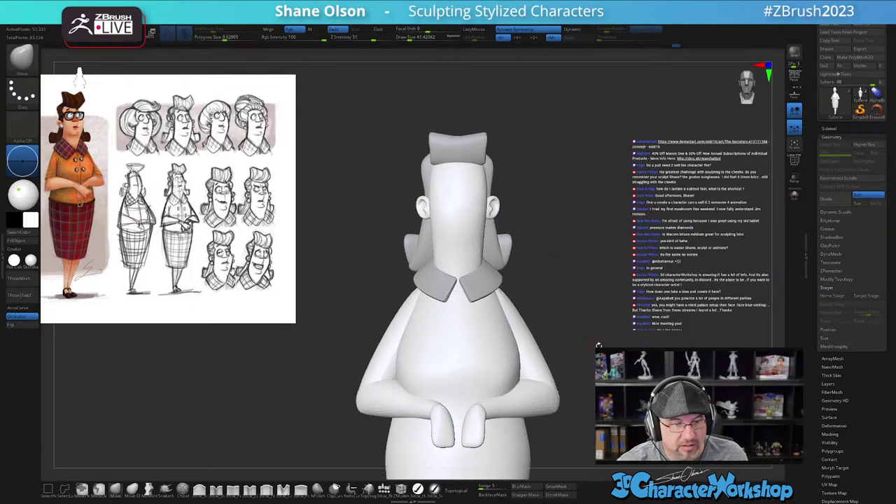
pyautogui.moveTo(572, 277)
pyautogui.mouseDown()
pyautogui.moveTo(582, 268)
pyautogui.moveTo(560, 300)
pyautogui.mouseUp()
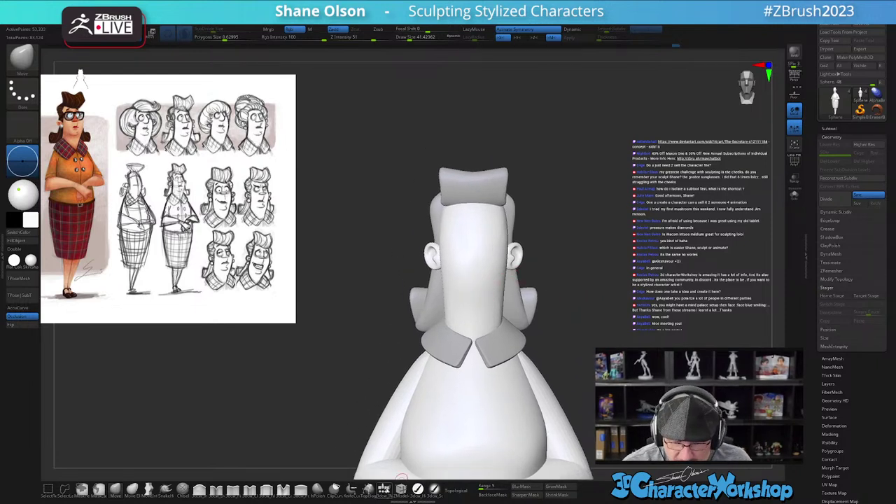
pyautogui.click(385, 490)
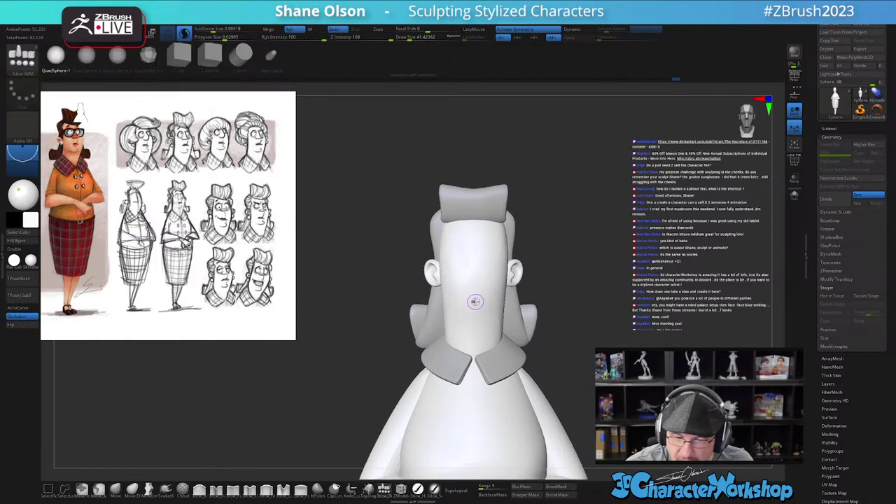
pyautogui.click(184, 34)
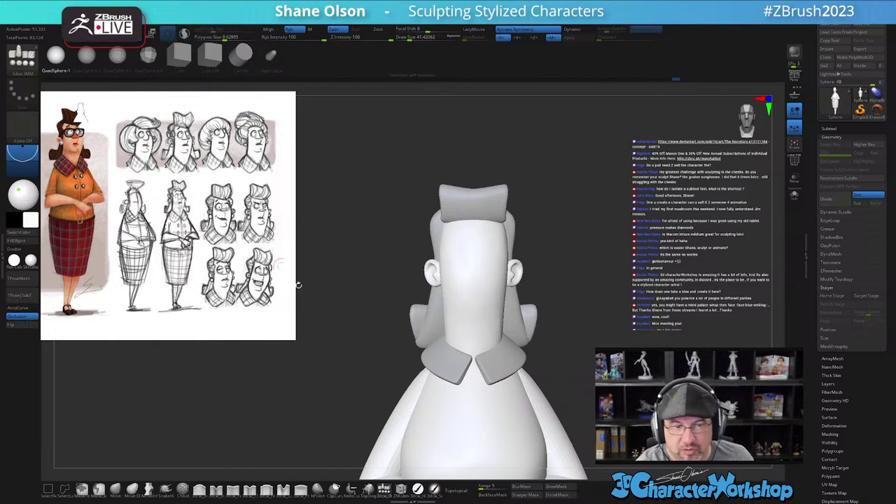
pyautogui.moveTo(474, 300); pyautogui.dragTo(486, 311)
pyautogui.press('w')
# - Push the nose sphere partly into the face with the gizmo, adjusting its height and squashing it into an egg shape
pyautogui.moveTo(575, 337); pyautogui.dragTo(521, 308)
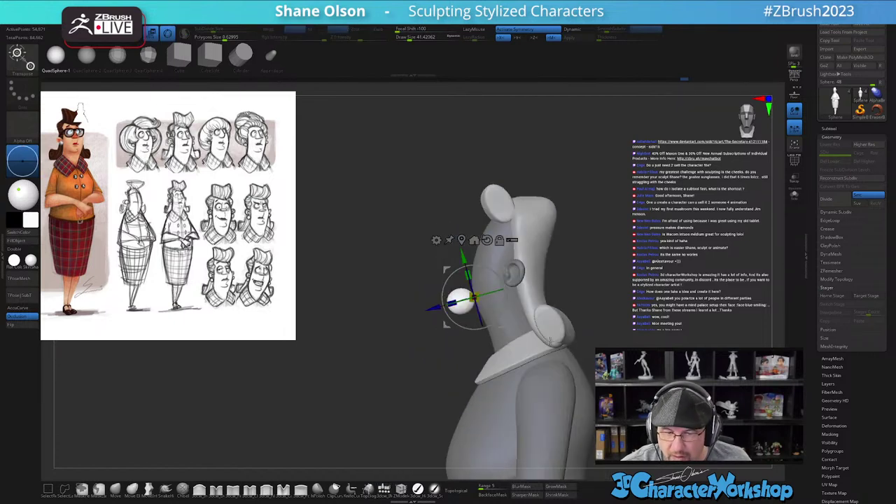
pyautogui.moveTo(437, 307); pyautogui.dragTo(449, 306)
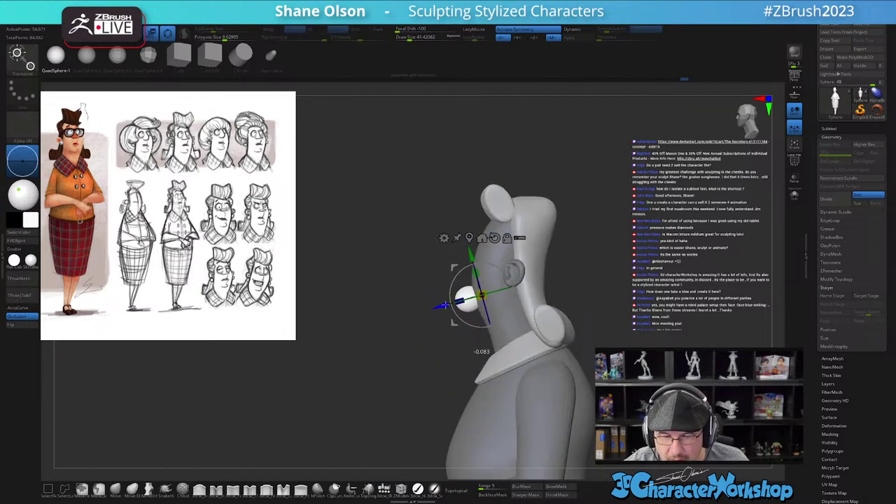
pyautogui.moveTo(480, 271); pyautogui.dragTo(481, 275)
pyautogui.keyDown('ctrl'); pyautogui.moveTo(511, 240); pyautogui.dragTo(474, 301, button='right'); pyautogui.keyUp('ctrl')
pyautogui.moveTo(470, 334); pyautogui.dragTo(476, 332)
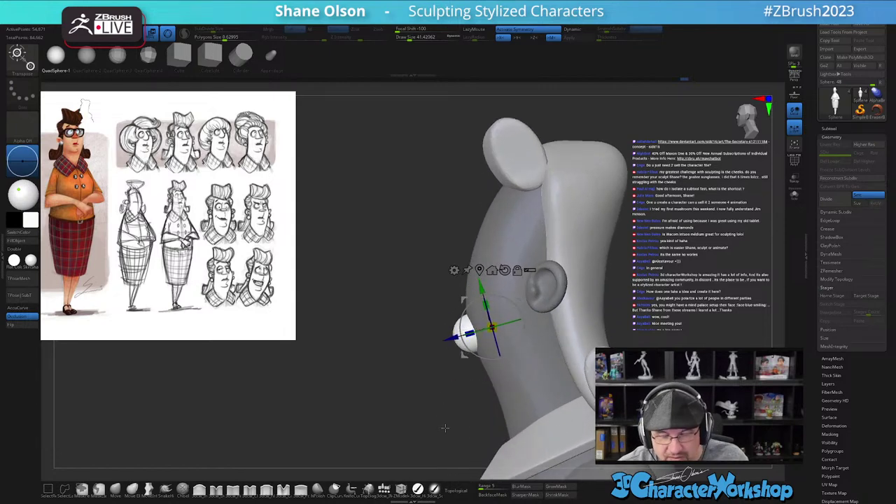
pyautogui.moveTo(444, 430); pyautogui.dragTo(614, 389)
pyautogui.moveTo(472, 326); pyautogui.dragTo(470, 325)
pyautogui.moveTo(488, 365); pyautogui.dragTo(489, 362)
pyautogui.moveTo(625, 330)
pyautogui.mouseDown()
pyautogui.moveTo(675, 280)
pyautogui.moveTo(647, 336)
pyautogui.mouseUp()
pyautogui.press('q')
# - Invert the mask so that the nose is protected and the head is free to sculpt
pyautogui.moveTo(718, 331)
pyautogui.mouseDown()
pyautogui.moveTo(655, 322)
pyautogui.moveTo(599, 381)
pyautogui.mouseUp()
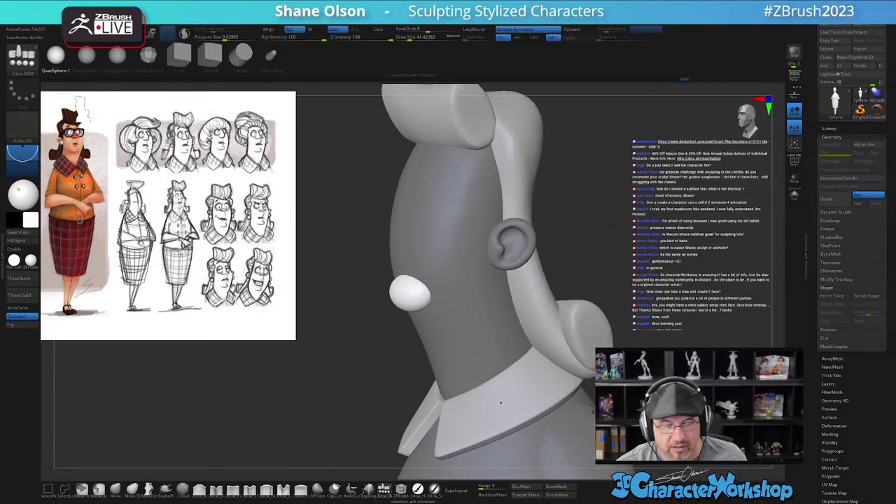
pyautogui.moveTo(672, 382)
pyautogui.mouseDown()
pyautogui.moveTo(609, 380)
pyautogui.moveTo(656, 348)
pyautogui.mouseUp()
pyautogui.keyDown('ctrl'); pyautogui.click(422, 283); pyautogui.keyUp('ctrl')
pyautogui.keyDown('ctrl'); pyautogui.click(381, 298); pyautogui.keyUp('ctrl')
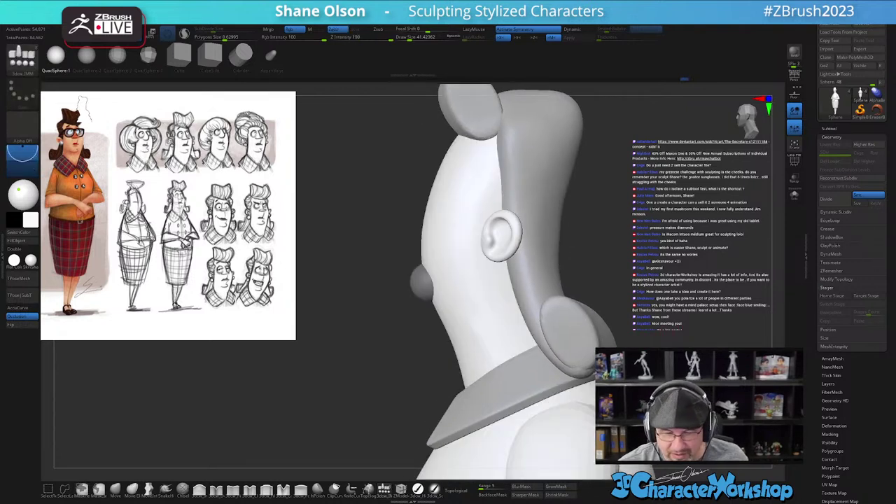
# - Reshape the face profile above and below the masked nose with a large MoveInfiniteDepth brush, and smooth the area beneath it
pyautogui.keyDown('alt'); pyautogui.moveTo(269, 422); pyautogui.dragTo(286, 414); pyautogui.keyUp('alt')
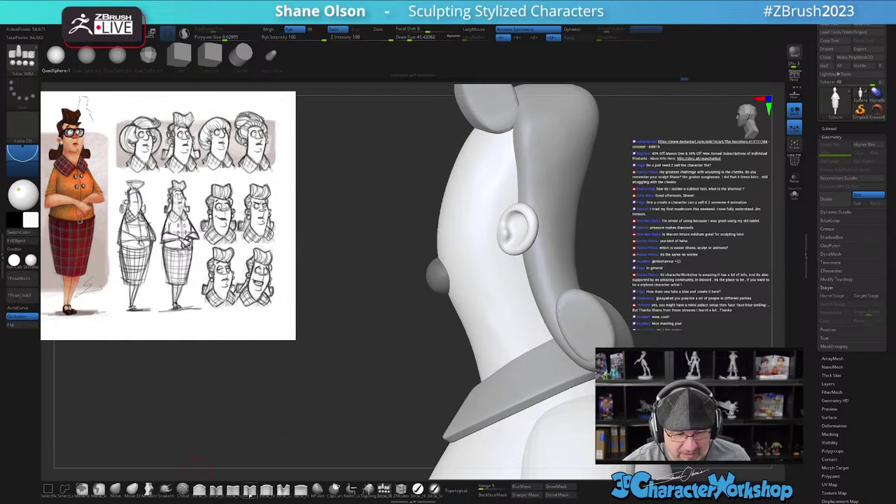
pyautogui.click(149, 490)
pyautogui.press('s')
pyautogui.moveTo(440, 301); pyautogui.dragTo(454, 301)
pyautogui.press('s')
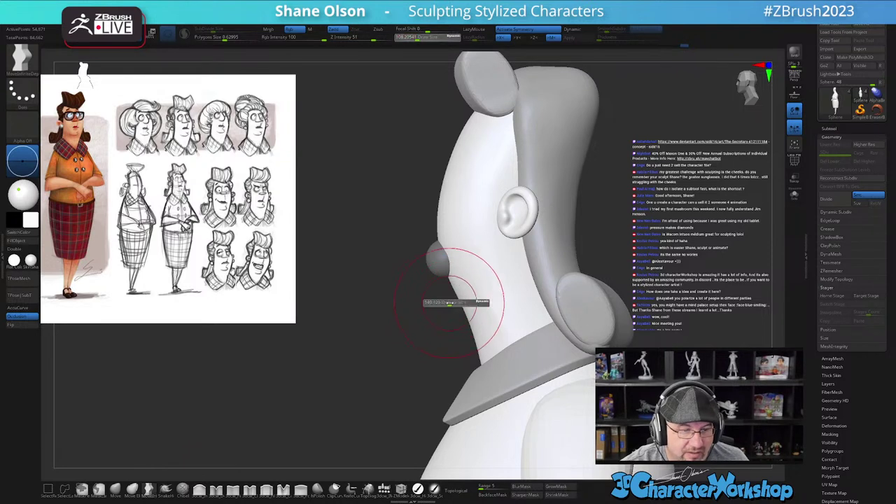
pyautogui.press('s')
pyautogui.moveTo(467, 282); pyautogui.dragTo(456, 281)
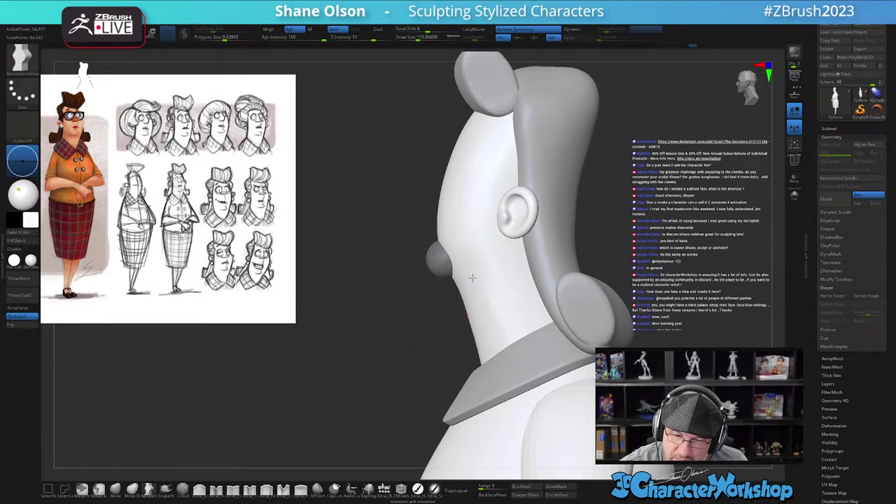
pyautogui.press('s')
pyautogui.moveTo(446, 237); pyautogui.dragTo(453, 252)
pyautogui.moveTo(457, 309)
pyautogui.mouseDown()
pyautogui.moveTo(479, 336)
pyautogui.moveTo(451, 348)
pyautogui.mouseUp()
pyautogui.keyDown('shift'); pyautogui.moveTo(478, 301); pyautogui.dragTo(486, 344); pyautogui.keyUp('shift')
# - Clear the mask from the model and face the head from the front
pyautogui.moveTo(471, 339); pyautogui.dragTo(603, 292, button='right')
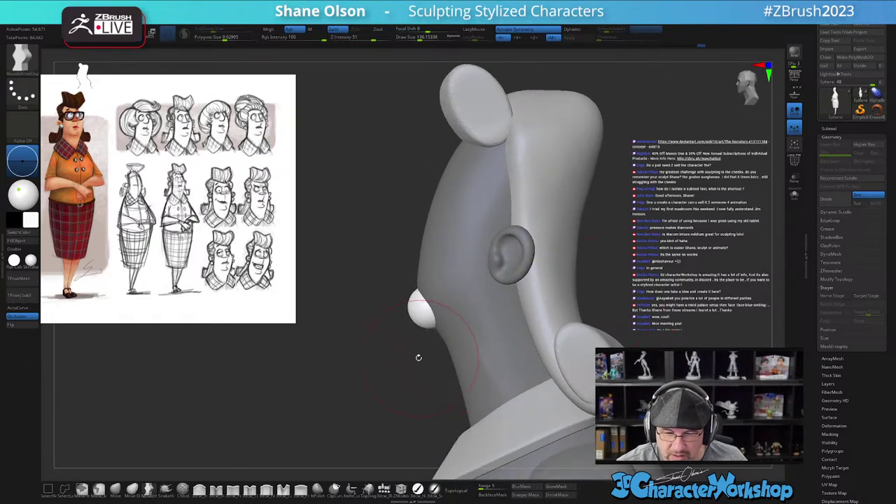
pyautogui.moveTo(418, 344); pyautogui.dragTo(650, 312, button='right')
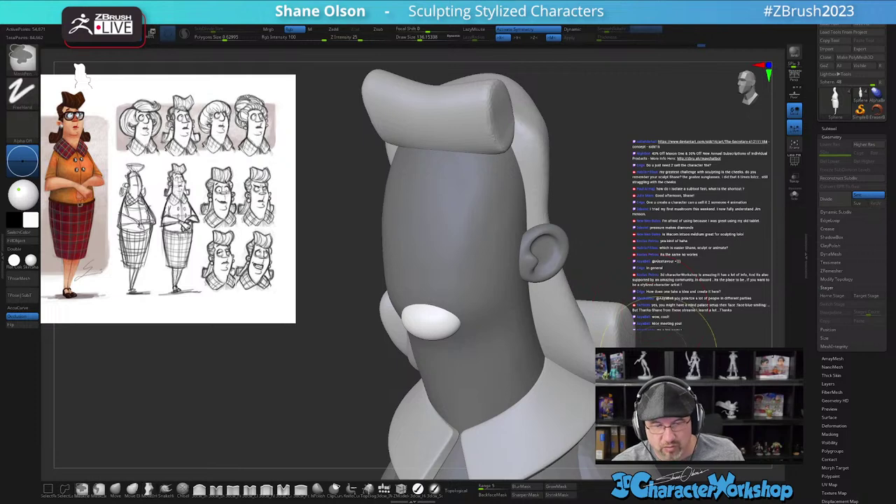
pyautogui.keyDown('ctrl'); pyautogui.moveTo(659, 346); pyautogui.dragTo(670, 339); pyautogui.keyUp('ctrl')
pyautogui.keyDown('ctrl'); pyautogui.moveTo(669, 339); pyautogui.dragTo(661, 339, button='right'); pyautogui.keyUp('ctrl')
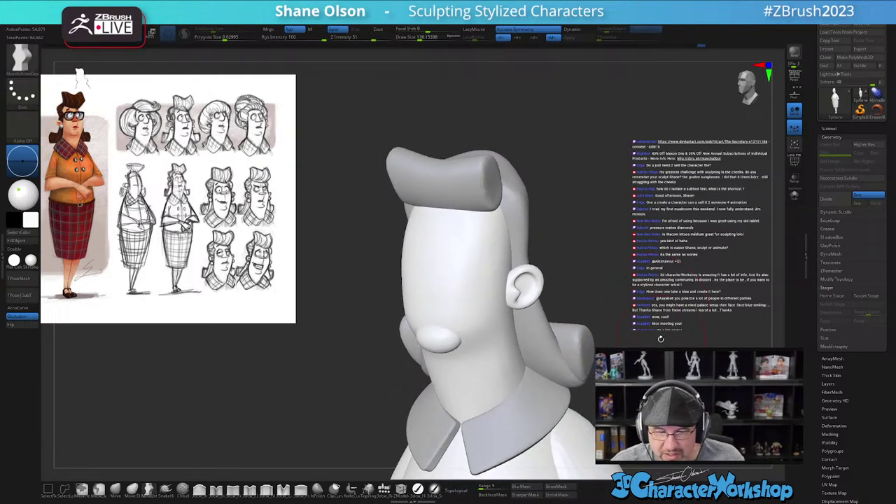
pyautogui.keyDown('shift'); pyautogui.moveTo(606, 398); pyautogui.dragTo(615, 378, button='right'); pyautogui.keyUp('shift')
# - Block in the eye sockets with a smaller Move brush at a draw size of about 80, and show the polyframe
pyautogui.press('s')
pyautogui.moveTo(615, 391); pyautogui.dragTo(609, 392)
pyautogui.click(115, 489)
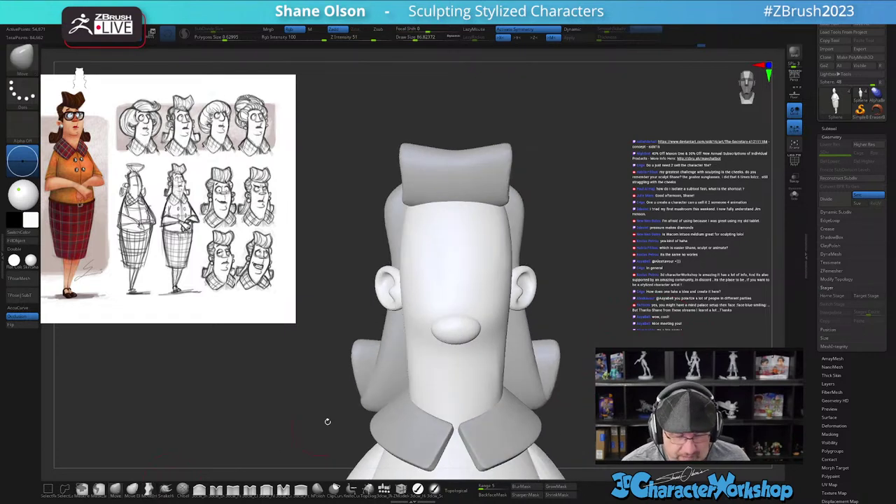
pyautogui.moveTo(483, 251)
pyautogui.keyDown('alt'); pyautogui.mouseDown(button='right')
pyautogui.moveTo(494, 292)
pyautogui.moveTo(506, 273)
pyautogui.moveTo(496, 274)
pyautogui.mouseUp(button='right'); pyautogui.keyUp('alt')
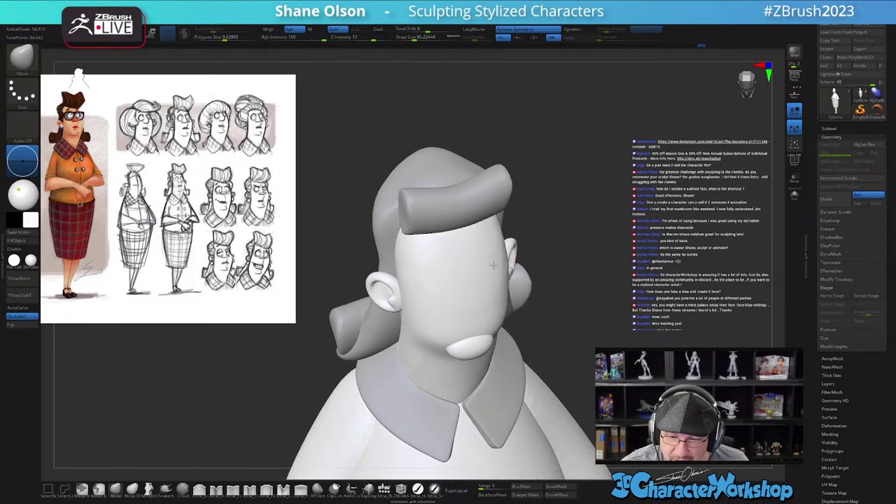
pyautogui.moveTo(489, 264)
pyautogui.mouseDown(button='right')
pyautogui.moveTo(510, 280)
pyautogui.moveTo(505, 294)
pyautogui.moveTo(525, 286)
pyautogui.moveTo(490, 296)
pyautogui.moveTo(516, 287)
pyautogui.moveTo(504, 273)
pyautogui.moveTo(516, 290)
pyautogui.moveTo(491, 243)
pyautogui.mouseUp(button='right')
pyautogui.hotkey('shift', 'f')
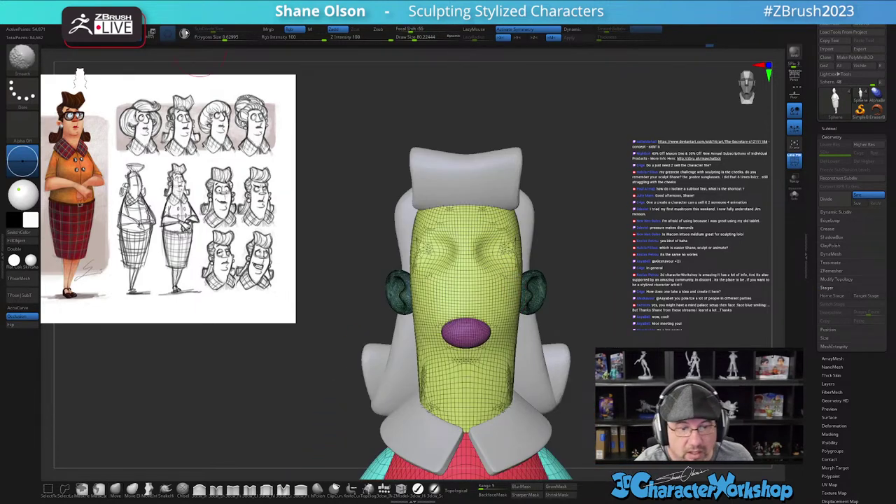
# - Smooth the eye sockets and the brow with the Smooth brush
pyautogui.press('s')
pyautogui.moveTo(602, 280); pyautogui.dragTo(608, 292)
pyautogui.press('s')
pyautogui.moveTo(484, 235)
pyautogui.keyDown('shift'); pyautogui.mouseDown()
pyautogui.moveTo(489, 297)
pyautogui.moveTo(492, 245)
pyautogui.mouseUp(); pyautogui.keyUp('shift')
pyautogui.moveTo(511, 272)
pyautogui.mouseDown(button='right')
pyautogui.moveTo(519, 275)
pyautogui.moveTo(483, 276)
pyautogui.mouseUp(button='right')
pyautogui.moveTo(505, 245)
pyautogui.keyDown('shift'); pyautogui.mouseDown()
pyautogui.moveTo(483, 381)
pyautogui.moveTo(500, 216)
pyautogui.mouseUp(); pyautogui.keyUp('shift')
pyautogui.moveTo(490, 273); pyautogui.dragTo(529, 277, button='right')
# - Turn off the polyframe and soften the eye sockets and nose bridge with a draw size of about 172
pyautogui.hotkey('shift', 'f')
pyautogui.moveTo(552, 343); pyautogui.dragTo(541, 359, button='right')
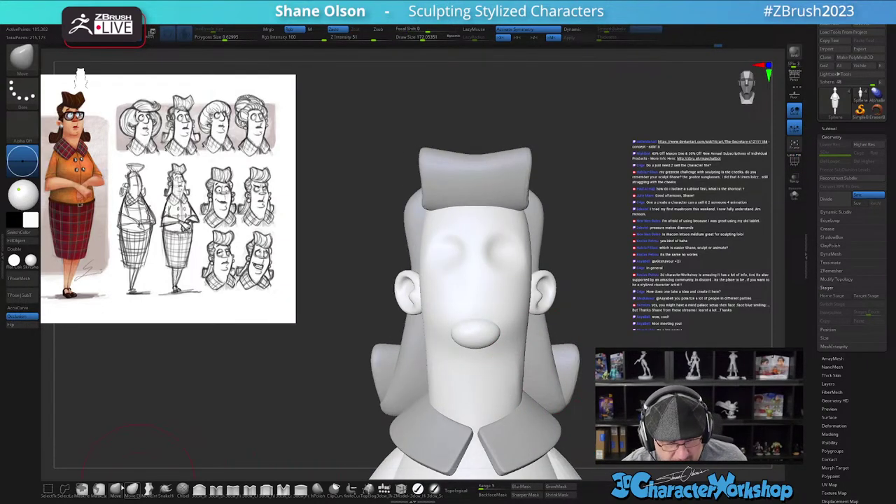
pyautogui.moveTo(502, 287); pyautogui.dragTo(506, 308, button='right')
pyautogui.keyDown('shift'); pyautogui.moveTo(510, 252); pyautogui.dragTo(482, 240); pyautogui.keyUp('shift')
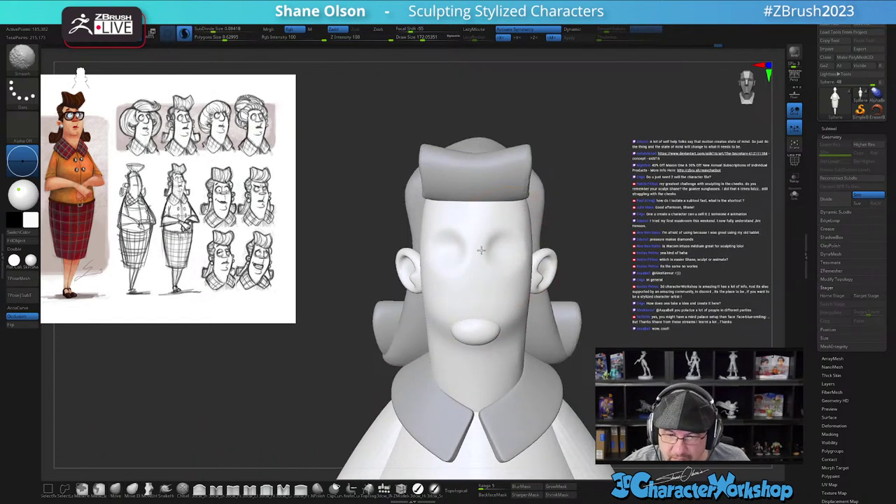
pyautogui.press('shift')
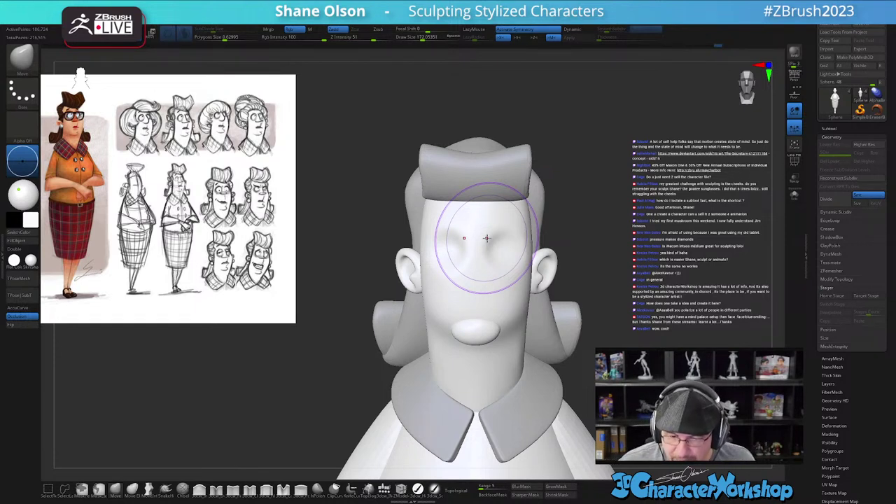
# - Reduce the Move brush's draw size to about 90 and reshape the cheek area beneath the eye socket
pyautogui.press('s')
pyautogui.moveTo(645, 326)
pyautogui.mouseDown()
pyautogui.moveTo(618, 351)
pyautogui.moveTo(624, 367)
pyautogui.moveTo(611, 406)
pyautogui.mouseUp()
pyautogui.press('s')
pyautogui.moveTo(491, 332); pyautogui.dragTo(486, 333)
pyautogui.moveTo(492, 326)
pyautogui.mouseDown(button='right')
pyautogui.moveTo(483, 336)
pyautogui.moveTo(496, 320)
pyautogui.mouseUp(button='right')
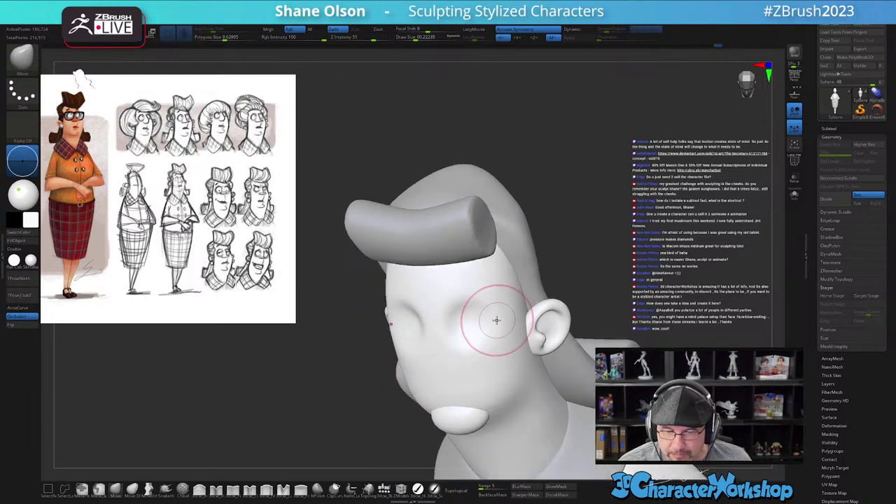
# - Define and smooth the brow ridge and eye sockets with a draw size of about 83, and check the topology with the polyframe
pyautogui.press('s')
pyautogui.press('s')
pyautogui.moveTo(405, 328); pyautogui.dragTo(485, 310)
pyautogui.moveTo(486, 313); pyautogui.dragTo(480, 327, button='right')
pyautogui.moveTo(480, 327); pyautogui.dragTo(499, 296)
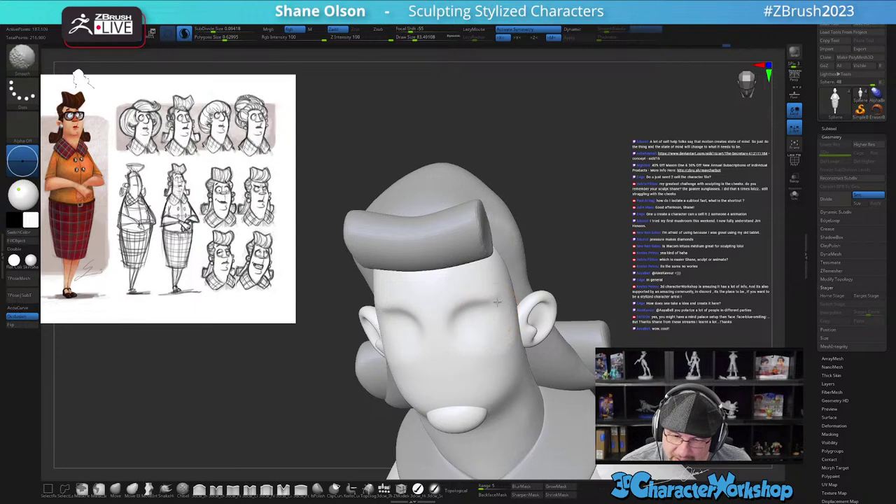
pyautogui.moveTo(481, 336)
pyautogui.mouseDown()
pyautogui.moveTo(512, 338)
pyautogui.moveTo(507, 347)
pyautogui.mouseUp()
pyautogui.hotkey('shift', 'f')
pyautogui.hotkey('shift', 'f')
pyautogui.moveTo(581, 368)
pyautogui.mouseDown()
pyautogui.moveTo(564, 368)
pyautogui.moveTo(623, 370)
pyautogui.mouseUp()
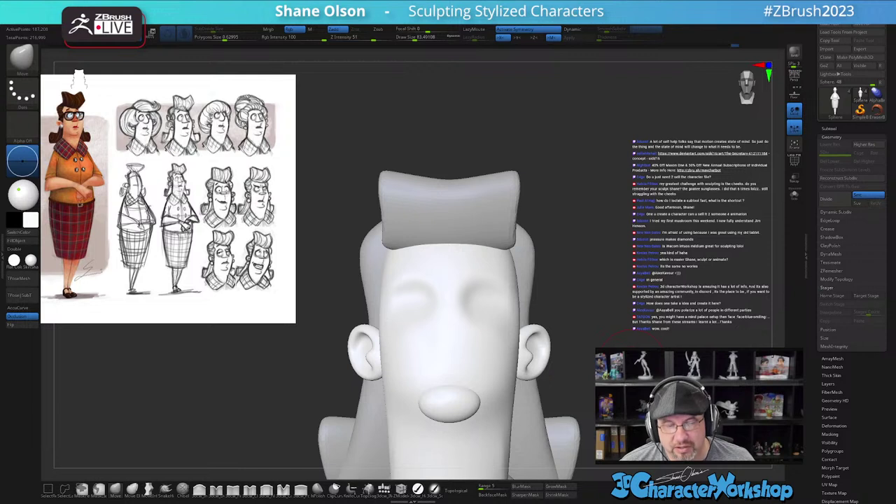
# - Enlarge the Move brush and adjust the side of the face at the temple, just in front of the ear
pyautogui.moveTo(584, 302); pyautogui.dragTo(546, 297)
pyautogui.press('s')
pyautogui.click(572, 306)
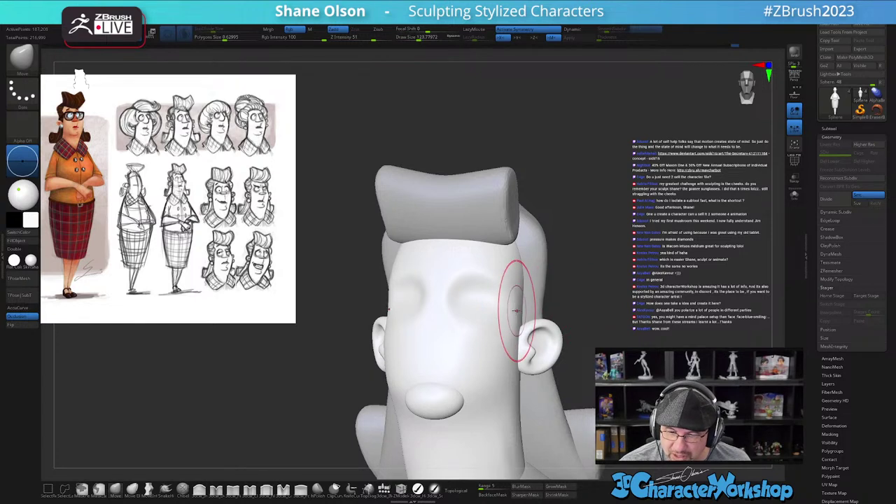
pyautogui.moveTo(516, 310)
pyautogui.mouseDown()
pyautogui.moveTo(541, 294)
pyautogui.moveTo(525, 302)
pyautogui.mouseUp()
pyautogui.press('[')
pyautogui.moveTo(527, 301)
pyautogui.mouseDown(button='right')
pyautogui.moveTo(510, 301)
pyautogui.moveTo(527, 301)
pyautogui.moveTo(514, 292)
pyautogui.mouseUp(button='right')
# - Set the draw size to about 136 and adjust the upper side of the forehead under the front hair roll
pyautogui.press('s')
pyautogui.moveTo(512, 254); pyautogui.dragTo(516, 253)
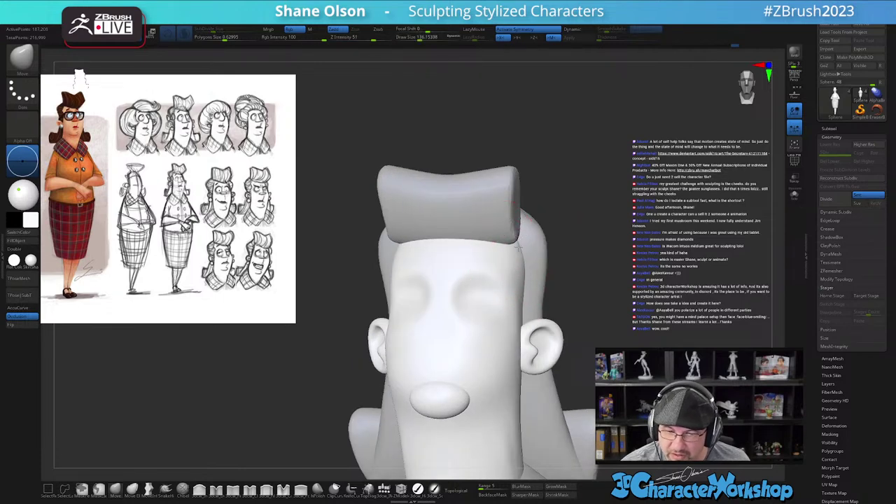
pyautogui.moveTo(518, 257); pyautogui.dragTo(499, 260, button='right')
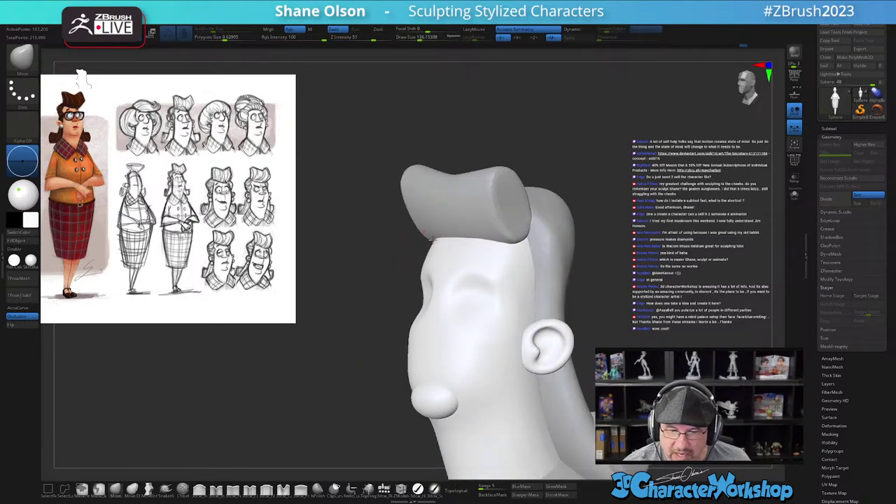
pyautogui.moveTo(449, 240); pyautogui.dragTo(503, 236, button='right')
# - Turn off Sculptris Pro and insert mirrored QuadSphere eyeballs over the eye sockets
pyautogui.keyDown('shift'); pyautogui.moveTo(622, 297); pyautogui.dragTo(615, 409, button='right'); pyautogui.keyUp('shift')
pyautogui.moveTo(610, 329); pyautogui.dragTo(591, 354, button='right')
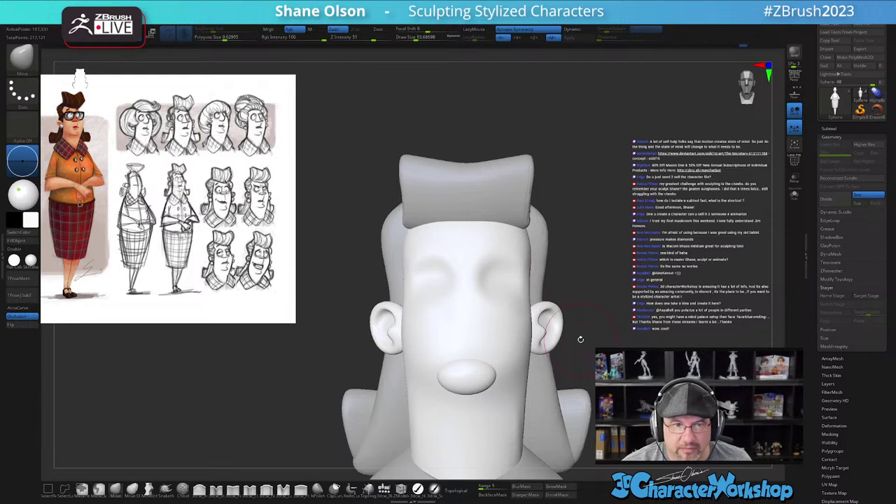
pyautogui.click(384, 489)
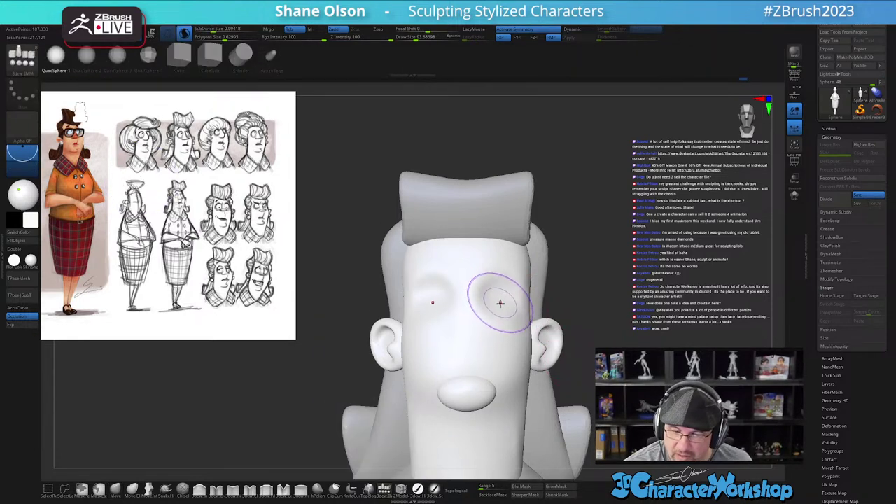
pyautogui.click(184, 33)
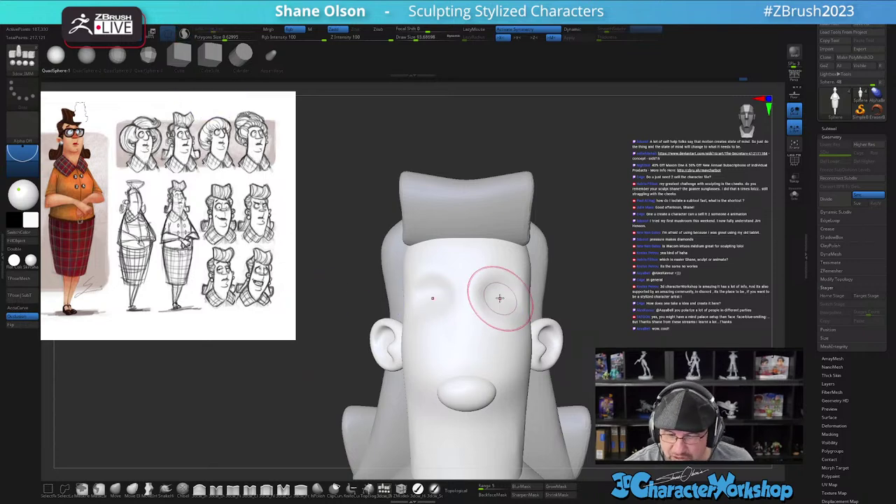
pyautogui.moveTo(499, 293); pyautogui.dragTo(497, 325)
# - Push the inserted eyeballs back into the head and tilt and shift them until they sit inside the sockets
pyautogui.moveTo(500, 329); pyautogui.dragTo(399, 330, button='right')
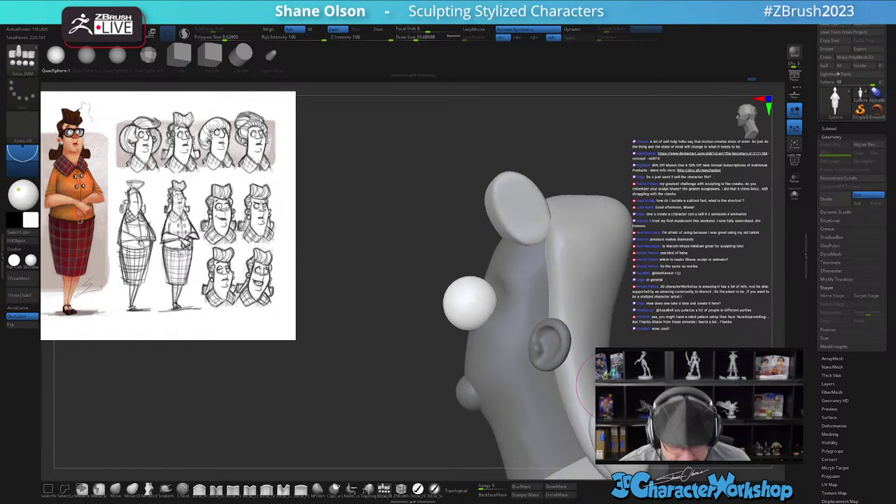
pyautogui.press('w')
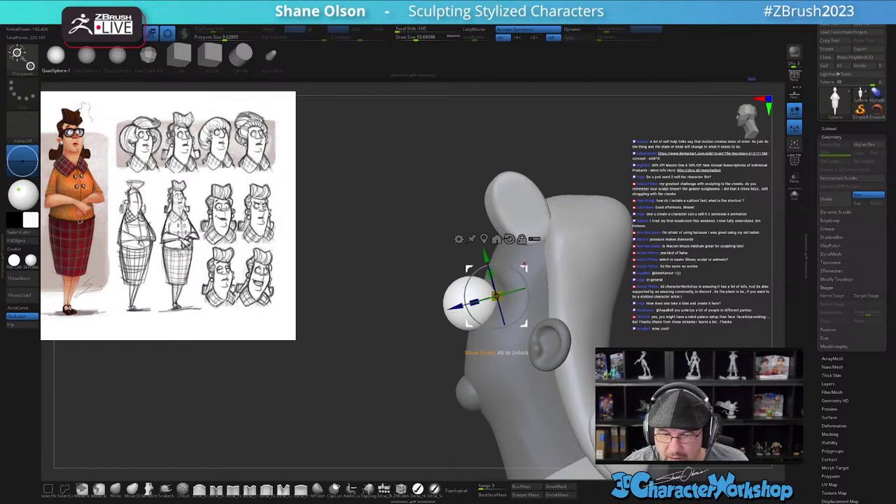
pyautogui.moveTo(520, 270); pyautogui.dragTo(526, 279)
pyautogui.moveTo(473, 295); pyautogui.dragTo(496, 301)
pyautogui.moveTo(495, 301); pyautogui.dragTo(682, 331, button='right')
pyautogui.moveTo(540, 296); pyautogui.dragTo(535, 296)
pyautogui.press('q')
# - Check the eye placement from the side and front, and split the unmasked eyeballs into their own subtool
pyautogui.moveTo(749, 364)
pyautogui.keyDown('ctrl'); pyautogui.mouseDown(button='right')
pyautogui.moveTo(749, 336)
pyautogui.moveTo(656, 343)
pyautogui.mouseUp(button='right'); pyautogui.keyUp('ctrl')
pyautogui.moveTo(655, 344); pyautogui.dragTo(611, 283)
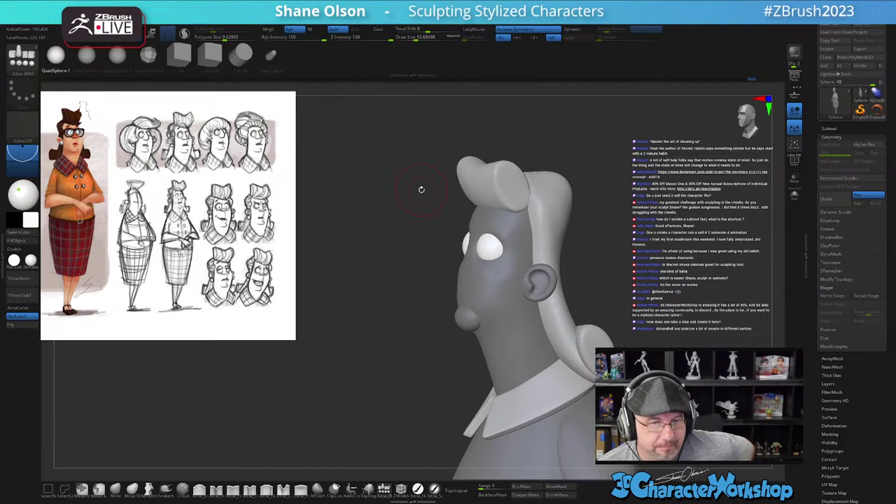
pyautogui.moveTo(422, 189)
pyautogui.mouseDown()
pyautogui.moveTo(644, 305)
pyautogui.moveTo(630, 332)
pyautogui.moveTo(624, 326)
pyautogui.mouseUp()
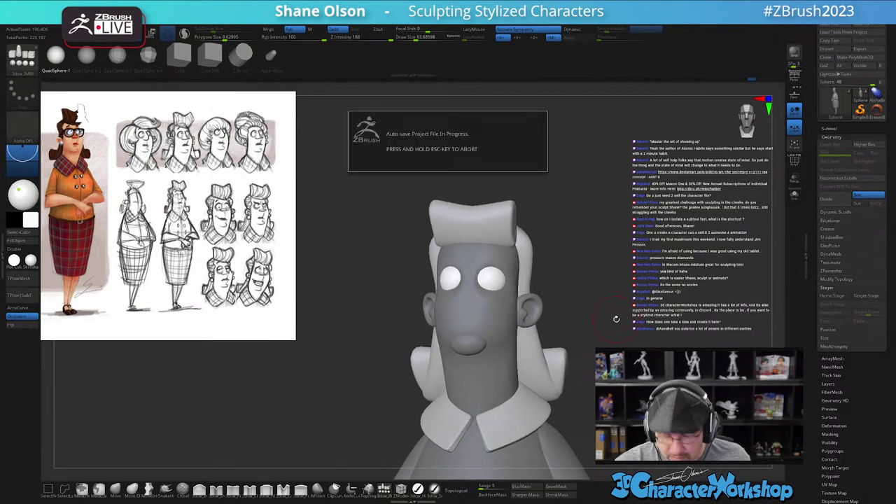
pyautogui.press('space')
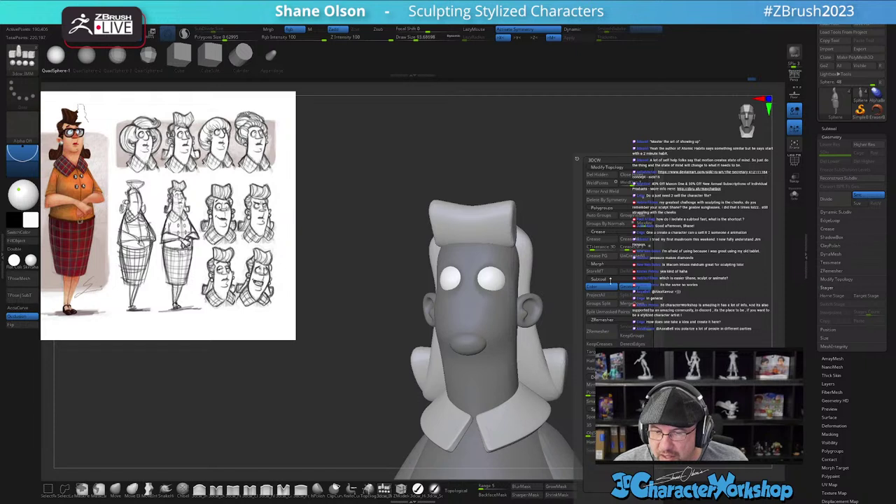
pyautogui.click(613, 315)
pyautogui.moveTo(630, 263); pyautogui.dragTo(626, 285)
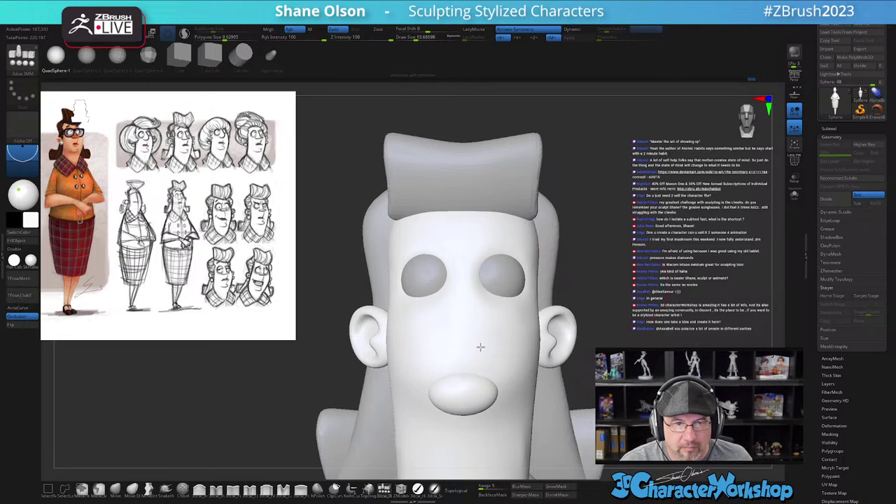
# - Insert a QuadSphere on the face's centre line just below the eyes at draw size about 59, flatten it and seat it against the face
pyautogui.scroll(-3, 480, 347)
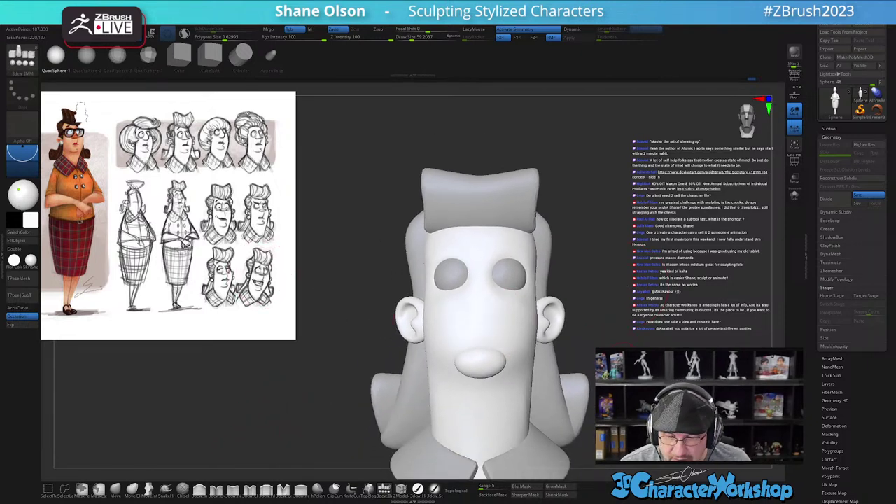
pyautogui.moveTo(480, 296); pyautogui.dragTo(479, 316)
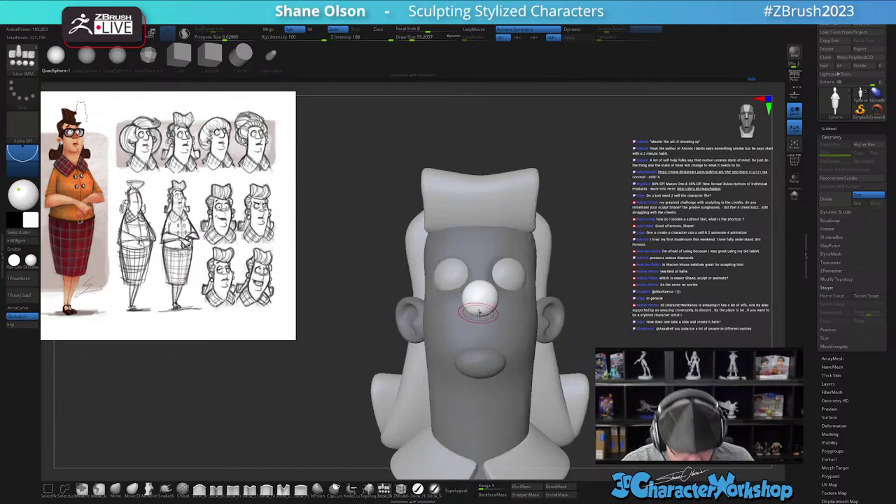
pyautogui.press('w')
pyautogui.moveTo(547, 306); pyautogui.dragTo(592, 320, button='right')
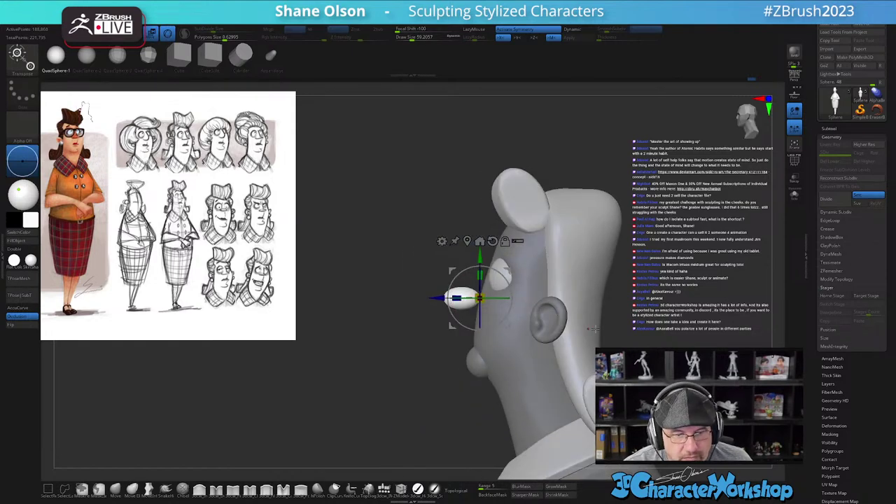
pyautogui.moveTo(457, 298); pyautogui.dragTo(476, 289)
pyautogui.moveTo(518, 262); pyautogui.dragTo(520, 261)
pyautogui.moveTo(522, 264); pyautogui.dragTo(596, 284, button='right')
pyautogui.keyDown('alt'); pyautogui.moveTo(516, 245); pyautogui.dragTo(505, 279, button='right'); pyautogui.keyUp('alt')
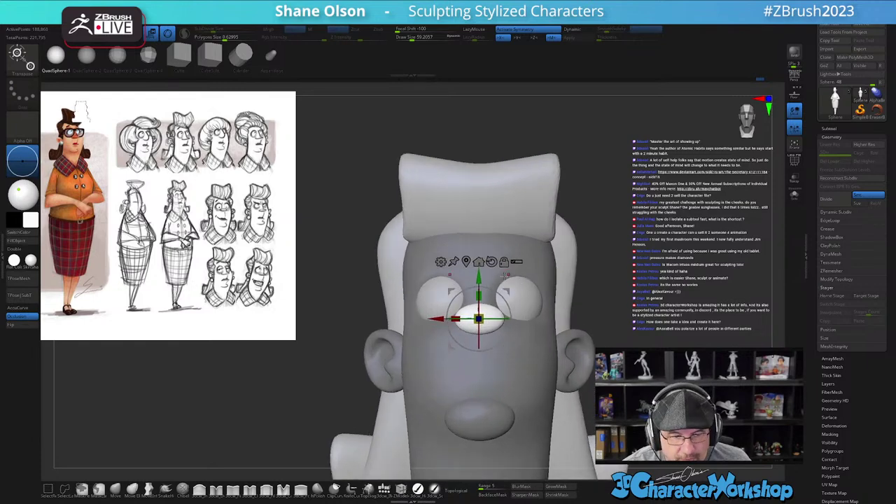
pyautogui.moveTo(480, 293); pyautogui.dragTo(481, 299)
pyautogui.moveTo(665, 323); pyautogui.dragTo(620, 278, button='right')
pyautogui.press('q')
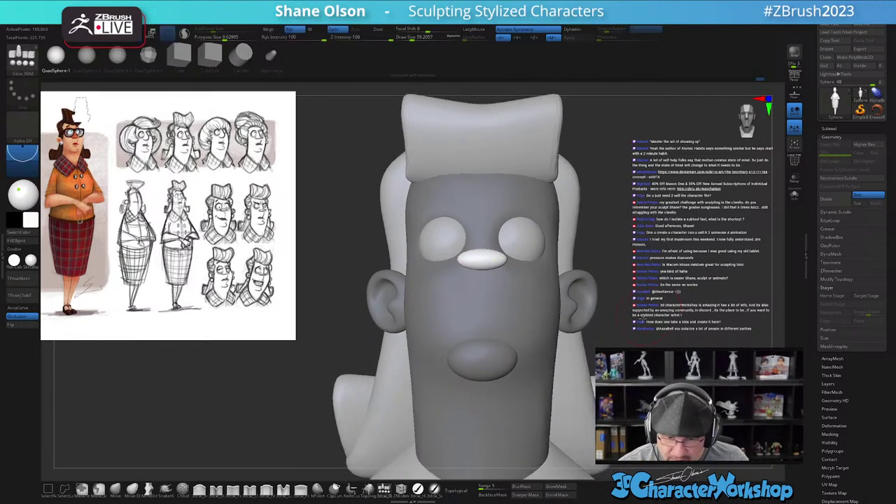
# - Clear the mask from the head and review the face with the new flattened sphere
pyautogui.keyDown('ctrl'); pyautogui.moveTo(644, 317); pyautogui.dragTo(644, 306, button='right'); pyautogui.keyUp('ctrl')
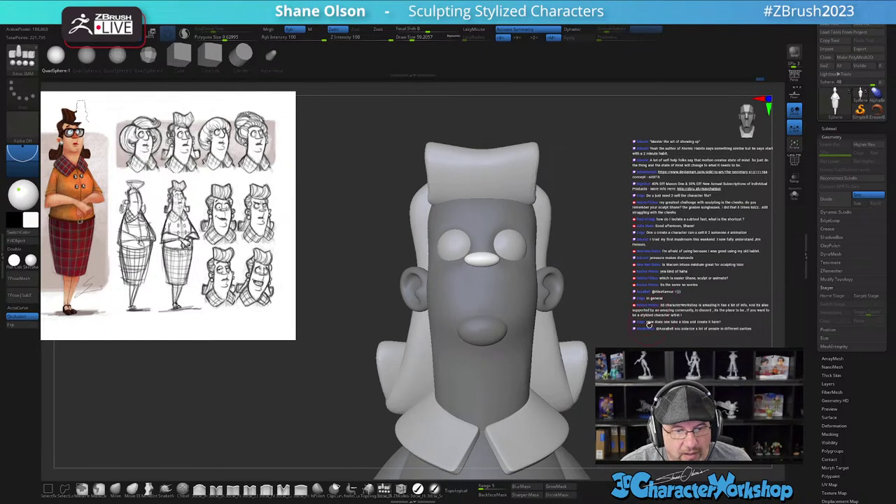
pyautogui.keyDown('ctrl'); pyautogui.click(606, 257); pyautogui.keyUp('ctrl')
pyautogui.keyDown('ctrl'); pyautogui.moveTo(605, 257); pyautogui.dragTo(604, 250, button='right'); pyautogui.keyUp('ctrl')
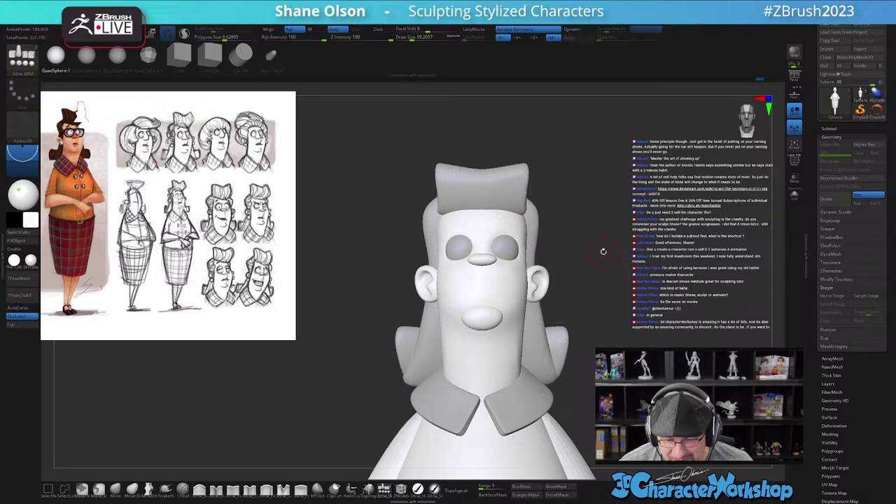
pyautogui.moveTo(700, 310); pyautogui.dragTo(635, 319)
pyautogui.moveTo(634, 246)
pyautogui.mouseDown()
pyautogui.moveTo(616, 339)
pyautogui.moveTo(619, 327)
pyautogui.moveTo(624, 335)
pyautogui.moveTo(570, 324)
pyautogui.mouseUp()
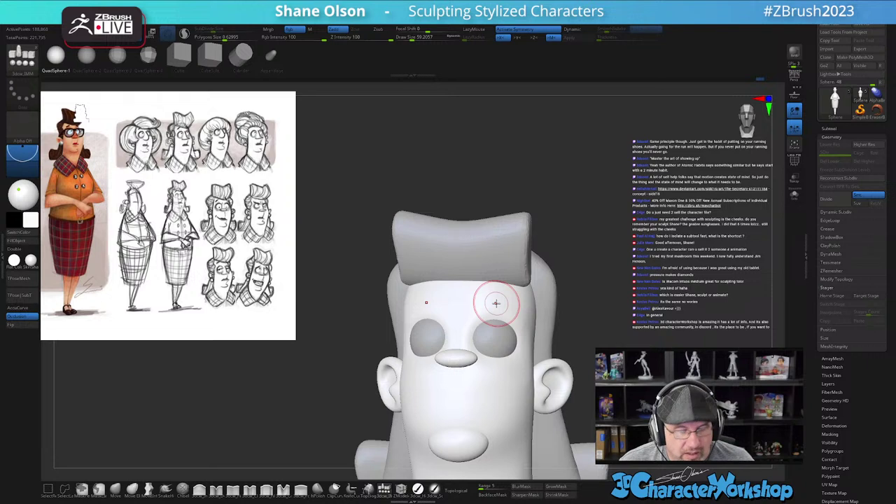
# - Turn on dynamic subdivision for the eyeballs and make the head the active subtool again
pyautogui.keyDown('ctrl'); pyautogui.moveTo(499, 293); pyautogui.dragTo(500, 323, button='right'); pyautogui.keyUp('ctrl')
pyautogui.keyDown('alt'); pyautogui.moveTo(633, 341); pyautogui.dragTo(655, 314); pyautogui.keyUp('alt')
pyautogui.keyDown('alt'); pyautogui.click(526, 341); pyautogui.keyUp('alt')
pyautogui.press('d')
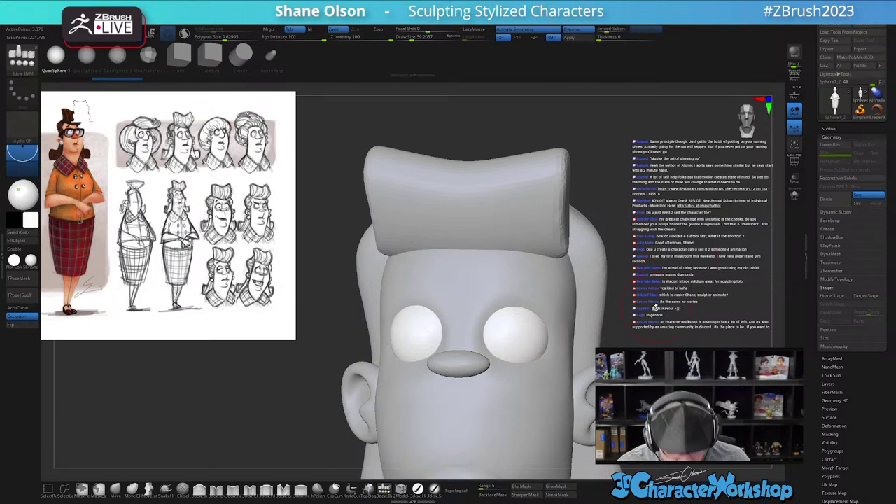
pyautogui.keyDown('alt'); pyautogui.click(530, 278); pyautogui.keyUp('alt')
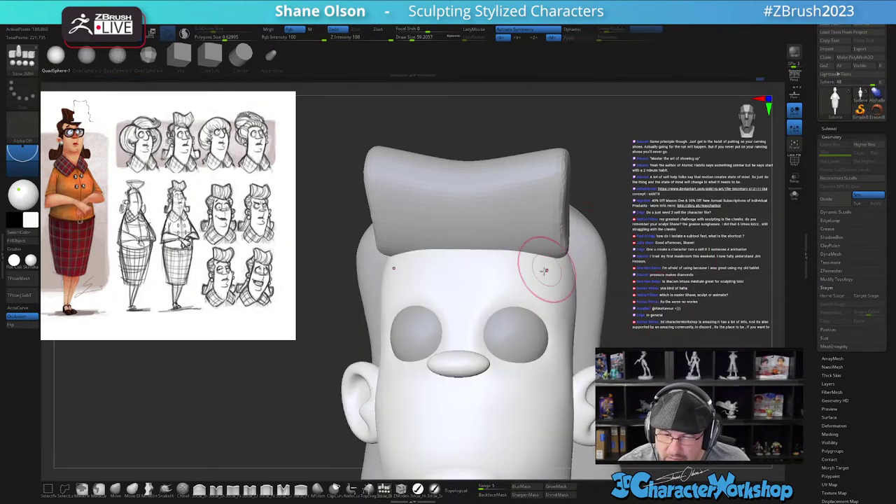
# - Choose the Pinch brush, reduce its draw size to about 41 and try a stroke up the inner edge of the brow
pyautogui.click(233, 492)
pyautogui.press('s')
pyautogui.moveTo(500, 266); pyautogui.dragTo(496, 264)
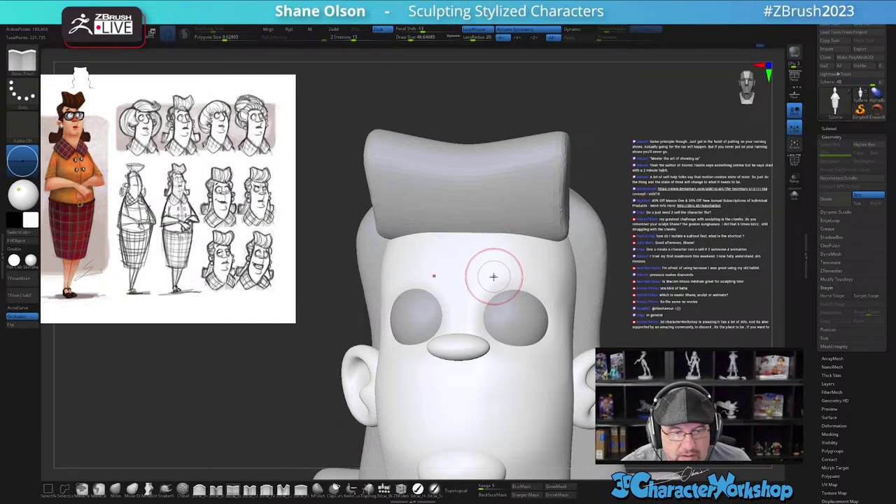
pyautogui.moveTo(494, 275); pyautogui.dragTo(494, 281, button='right')
pyautogui.press('s')
pyautogui.moveTo(478, 322)
pyautogui.mouseDown()
pyautogui.moveTo(483, 262)
pyautogui.moveTo(491, 262)
pyautogui.mouseUp()
pyautogui.hotkey('ctrl', 'z')
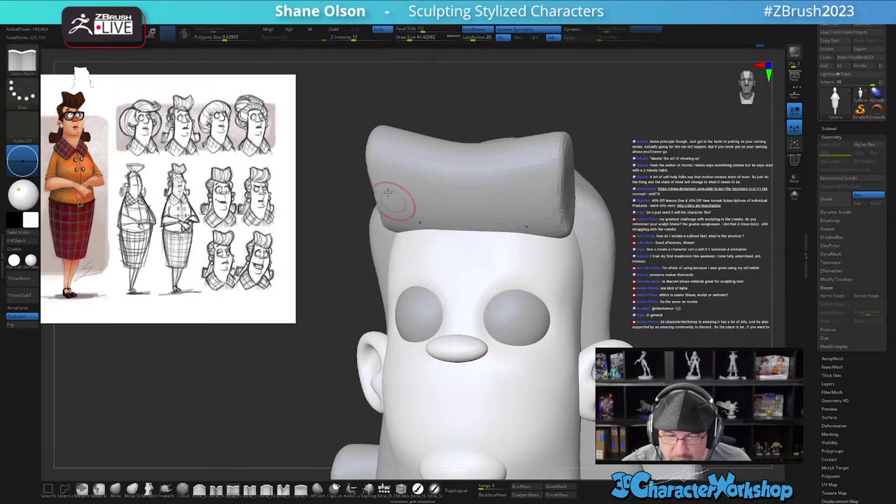
# - Lower the Pinch brush's Z Intensity and mask the ears and nose shapes, leaving only the face editable
pyautogui.click(351, 39)
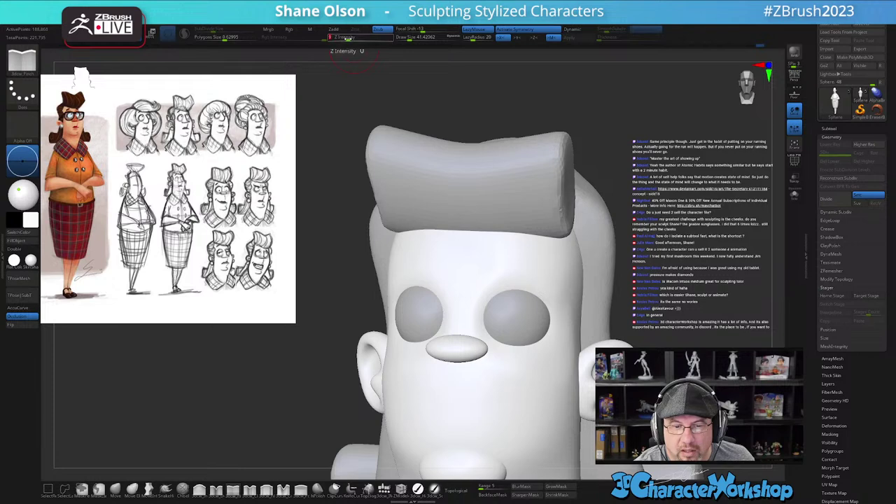
pyautogui.moveTo(480, 294); pyautogui.dragTo(537, 276, button='right')
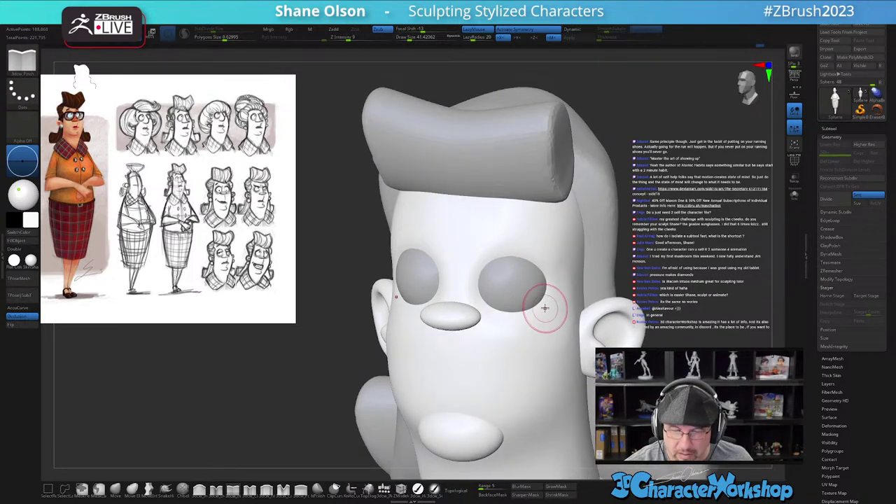
pyautogui.press('w')
pyautogui.keyDown('ctrl'); pyautogui.click(534, 329); pyautogui.keyUp('ctrl')
pyautogui.press('q')
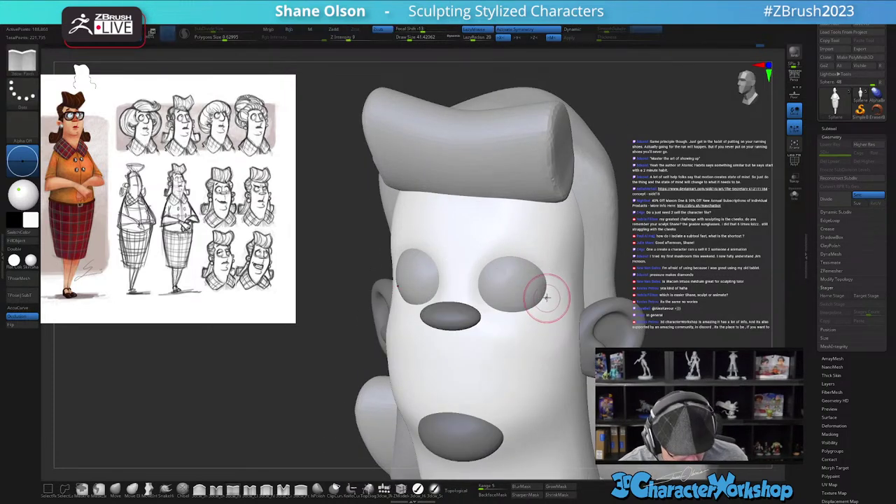
# - Set the draw size to about 49 and pinch the brow ridge from the nose bridge around the outer eye socket
pyautogui.moveTo(542, 398)
pyautogui.mouseDown(button='right')
pyautogui.moveTo(587, 378)
pyautogui.moveTo(537, 371)
pyautogui.mouseUp(button='right')
pyautogui.moveTo(449, 309); pyautogui.dragTo(458, 325, button='right')
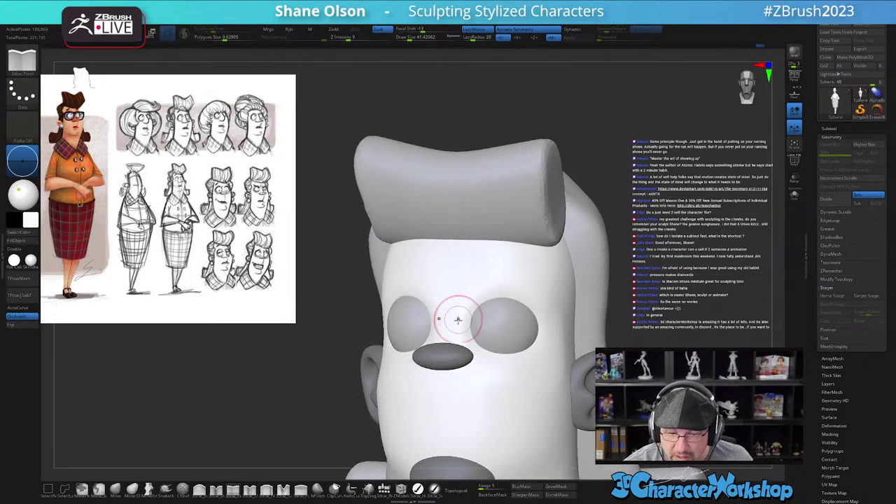
pyautogui.press('s')
pyautogui.click(465, 328)
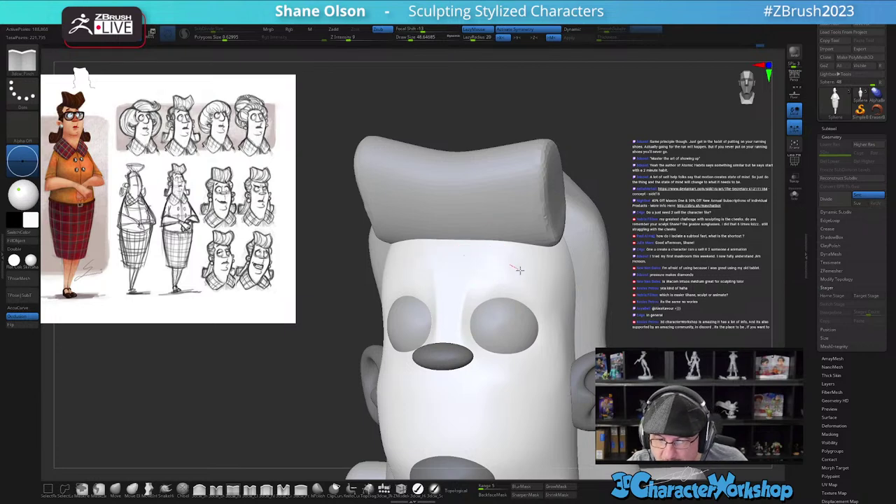
pyautogui.moveTo(543, 294); pyautogui.dragTo(547, 302)
pyautogui.moveTo(564, 344)
pyautogui.mouseDown(button='right')
pyautogui.moveTo(546, 360)
pyautogui.moveTo(552, 353)
pyautogui.mouseUp(button='right')
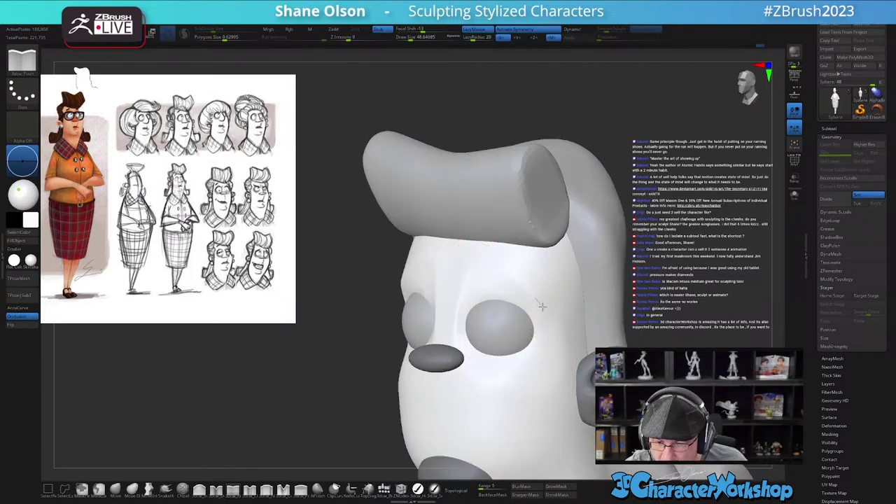
# - Smooth the pinched brow above the eyes and check its mesh density with the polyframe
pyautogui.moveTo(560, 343)
pyautogui.mouseDown(button='right')
pyautogui.moveTo(577, 381)
pyautogui.moveTo(516, 294)
pyautogui.mouseUp(button='right')
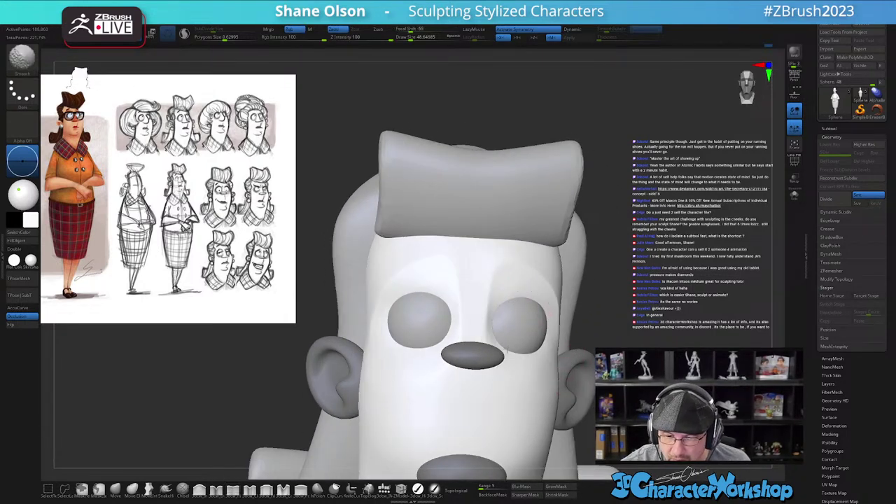
pyautogui.moveTo(502, 337); pyautogui.dragTo(496, 280, button='right')
pyautogui.moveTo(500, 255); pyautogui.dragTo(506, 250)
pyautogui.hotkey('shift', 'f')
pyautogui.hotkey('shift', 'f')
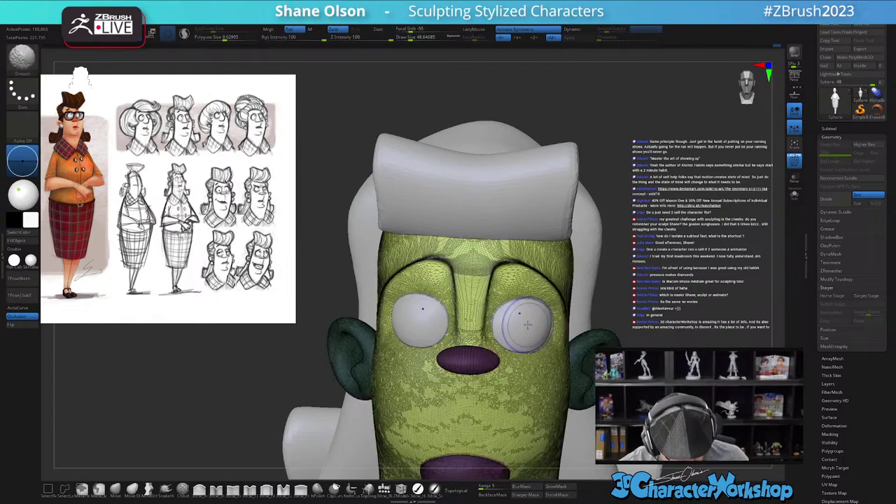
pyautogui.moveTo(521, 330); pyautogui.dragTo(506, 294, button='right')
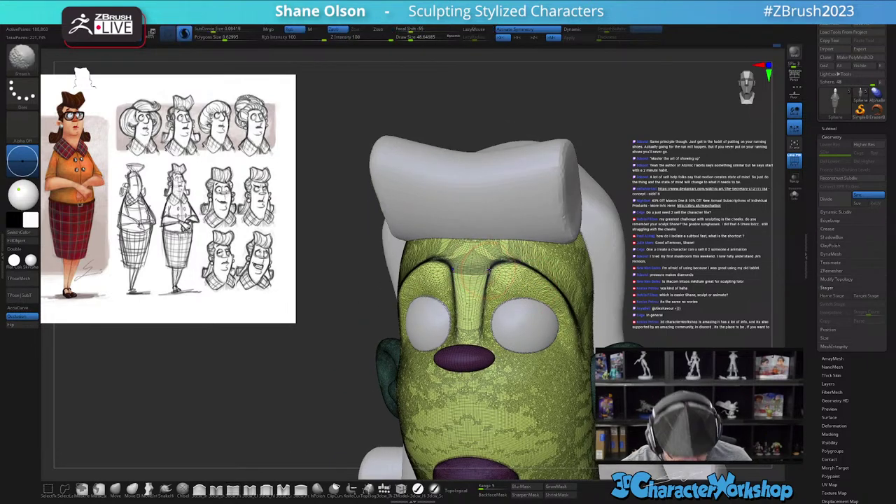
pyautogui.hotkey('shift', 'f')
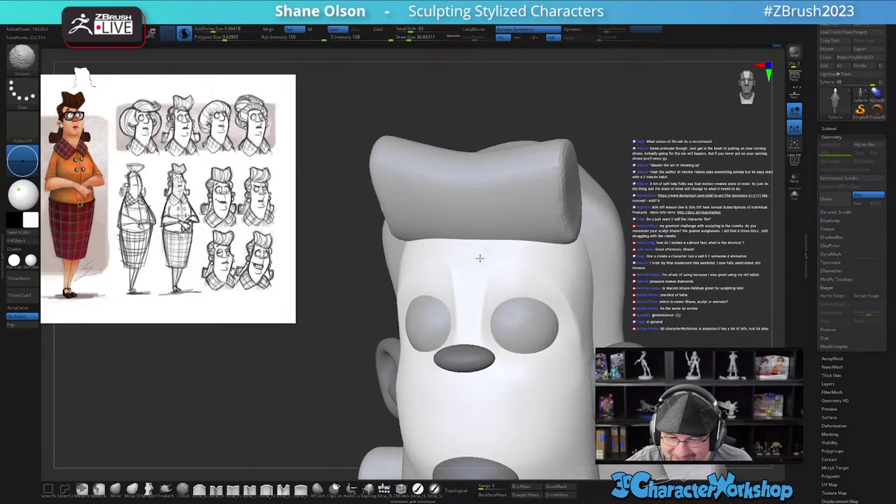
# - Refine the inner brow above the nose bridge with the Pinch and Smooth brushes at draw size about 37
pyautogui.moveTo(524, 252)
pyautogui.mouseDown(button='right')
pyautogui.moveTo(520, 268)
pyautogui.moveTo(500, 266)
pyautogui.moveTo(505, 274)
pyautogui.mouseUp(button='right')
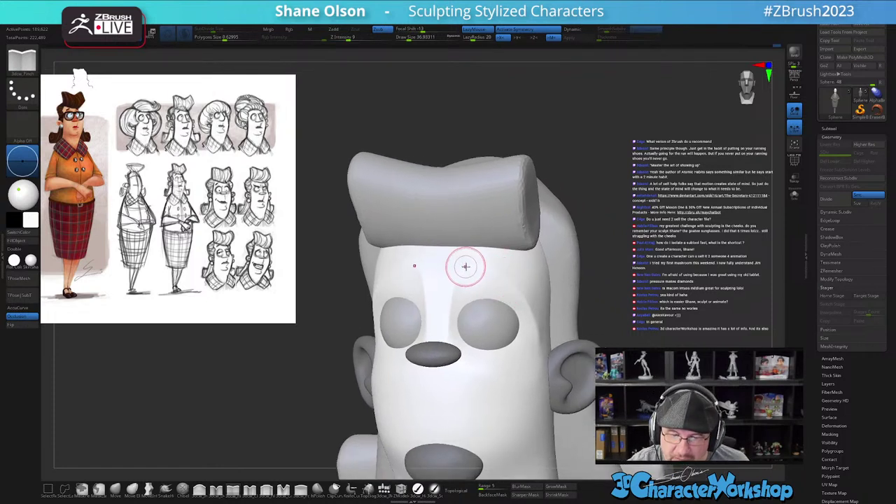
pyautogui.press('shift')
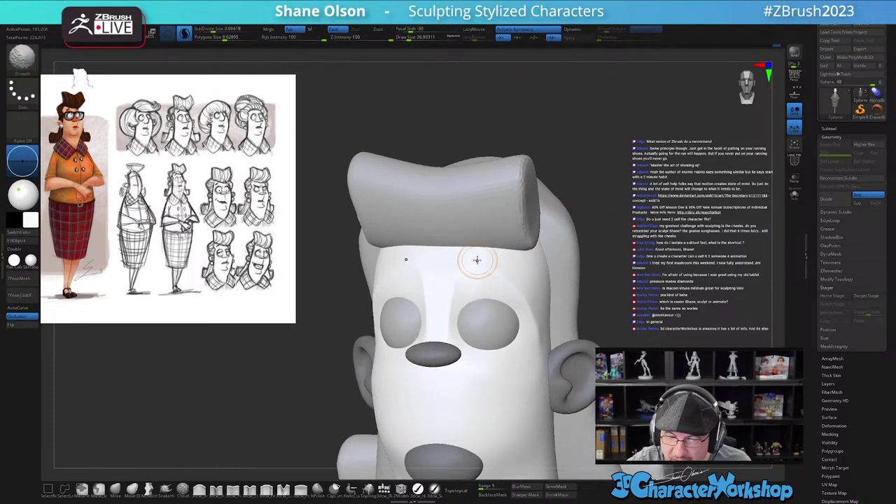
pyautogui.moveTo(543, 316)
pyautogui.mouseDown(button='right')
pyautogui.moveTo(524, 315)
pyautogui.moveTo(544, 326)
pyautogui.moveTo(564, 320)
pyautogui.mouseUp(button='right')
pyautogui.hotkey('shift', 'f')
pyautogui.hotkey('shift', 'f')
pyautogui.moveTo(524, 380)
pyautogui.mouseDown(button='right')
pyautogui.moveTo(547, 374)
pyautogui.moveTo(505, 267)
pyautogui.mouseUp(button='right')
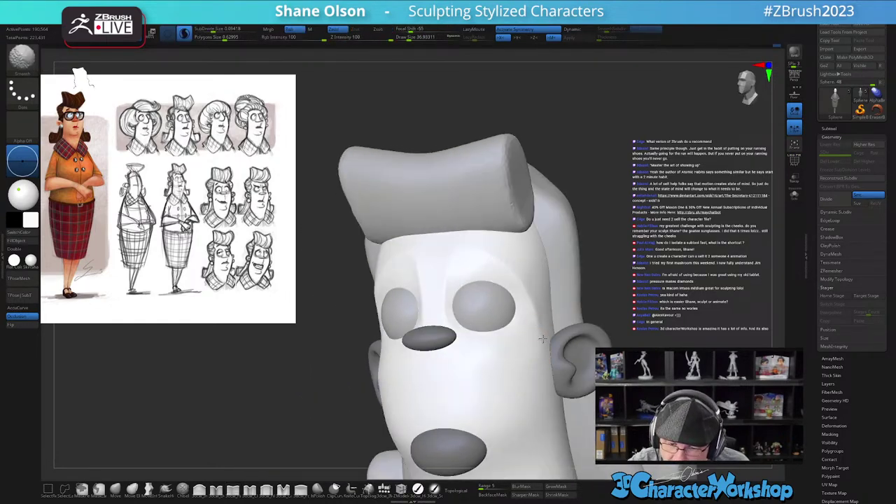
# - Clear the mask from the ears and nose shapes and review the whole head from the front
pyautogui.moveTo(538, 327)
pyautogui.mouseDown(button='right')
pyautogui.moveTo(525, 321)
pyautogui.moveTo(603, 338)
pyautogui.moveTo(617, 357)
pyautogui.mouseUp(button='right')
pyautogui.keyDown('ctrl'); pyautogui.moveTo(618, 357); pyautogui.dragTo(630, 374); pyautogui.keyUp('ctrl')
pyautogui.moveTo(630, 374); pyautogui.dragTo(601, 370, button='right')
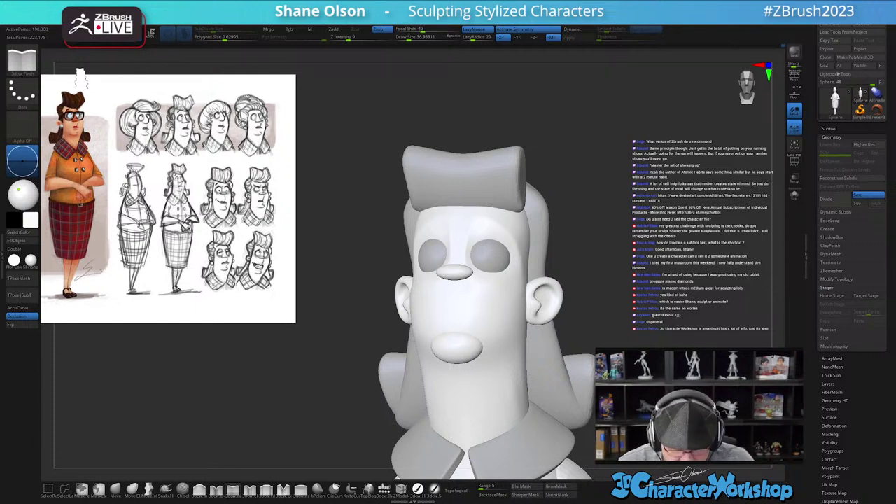
# - Apply the NormalRGBMat material to the whole figure to reveal its surface shading
pyautogui.moveTo(628, 324); pyautogui.dragTo(533, 401, button='right')
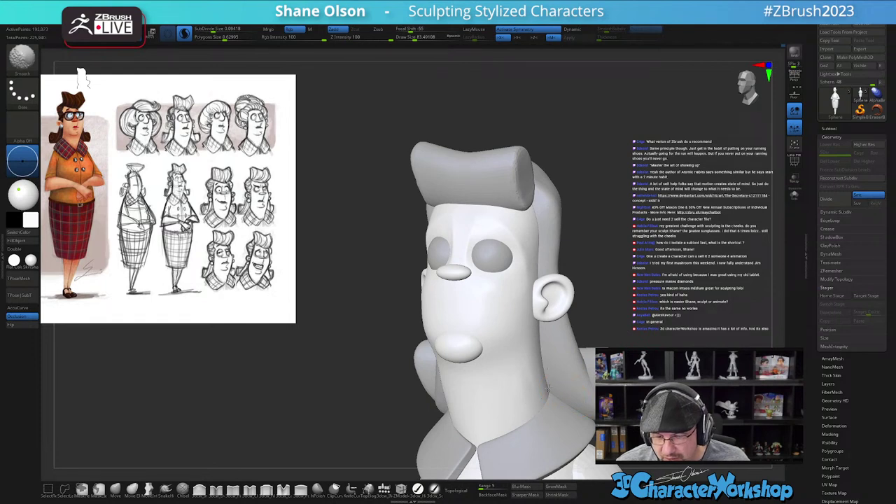
pyautogui.moveTo(691, 308)
pyautogui.mouseDown(button='right')
pyautogui.moveTo(725, 313)
pyautogui.moveTo(653, 309)
pyautogui.moveTo(651, 402)
pyautogui.moveTo(644, 303)
pyautogui.moveTo(617, 312)
pyautogui.moveTo(631, 314)
pyautogui.mouseUp(button='right')
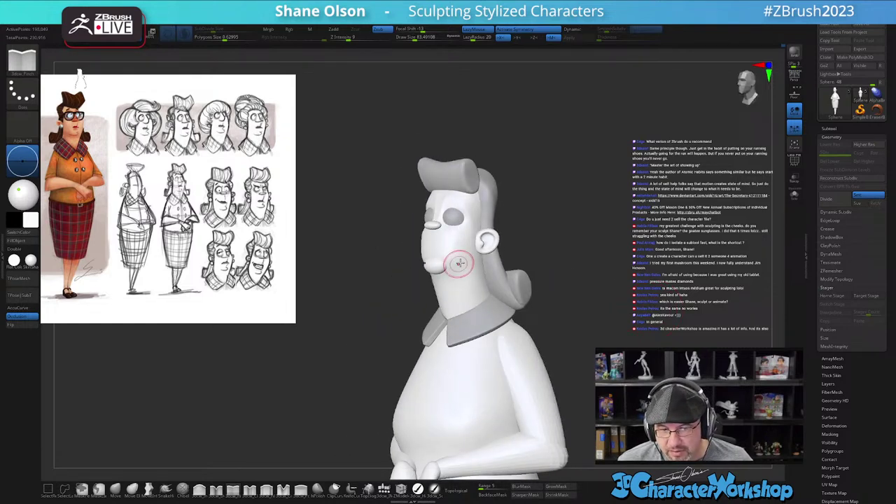
pyautogui.moveTo(581, 272); pyautogui.dragTo(574, 288, button='right')
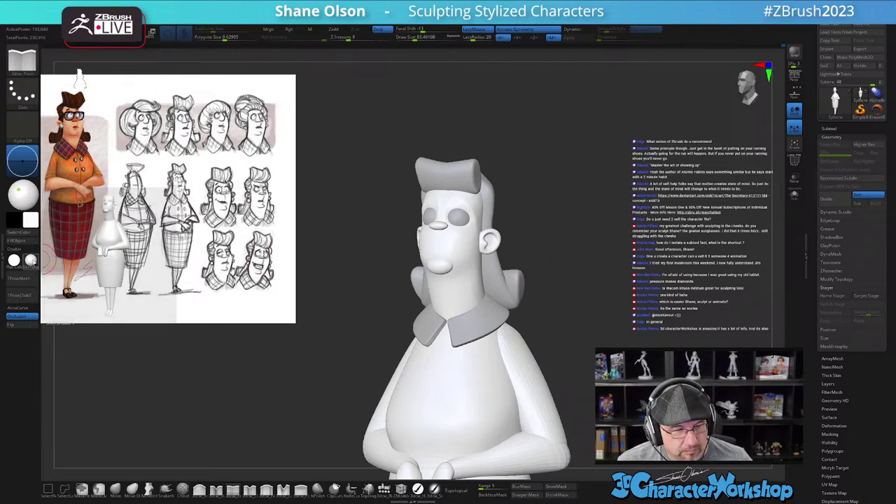
pyautogui.click(31, 261)
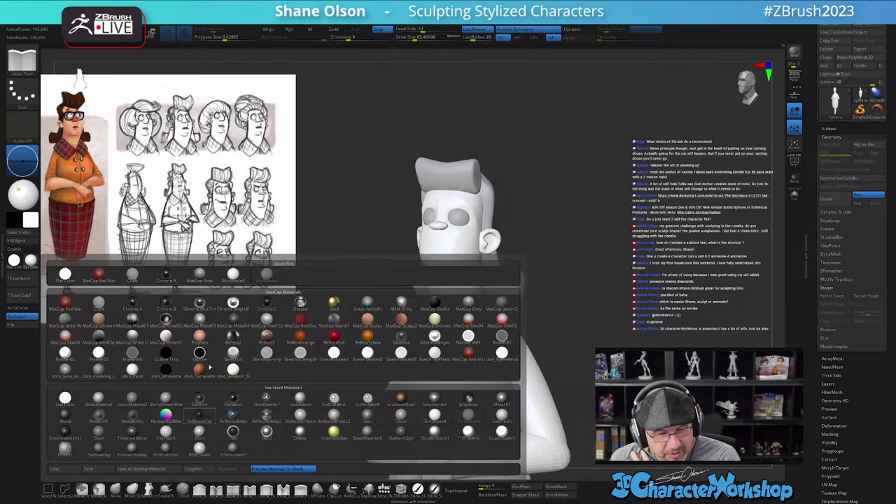
pyautogui.moveTo(167, 419)
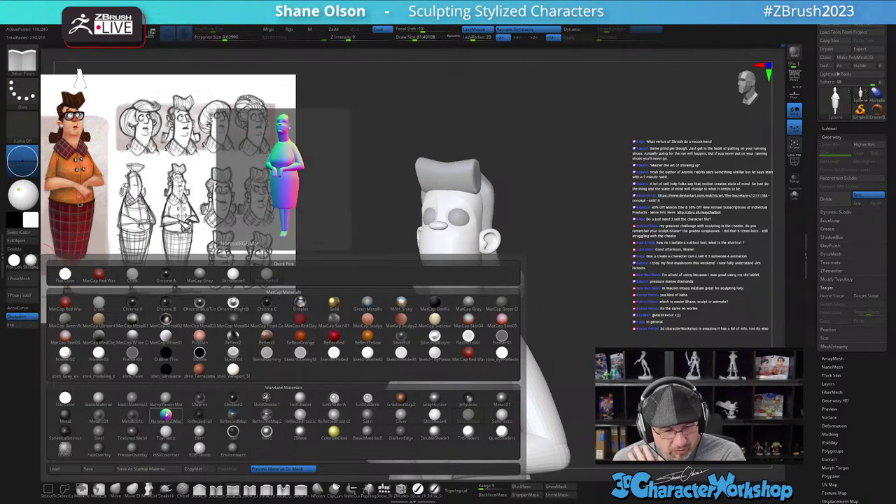
pyautogui.click(166, 414)
pyautogui.moveTo(587, 281); pyautogui.dragTo(609, 284)
pyautogui.keyDown('alt'); pyautogui.moveTo(608, 325); pyautogui.dragTo(544, 270); pyautogui.keyUp('alt')
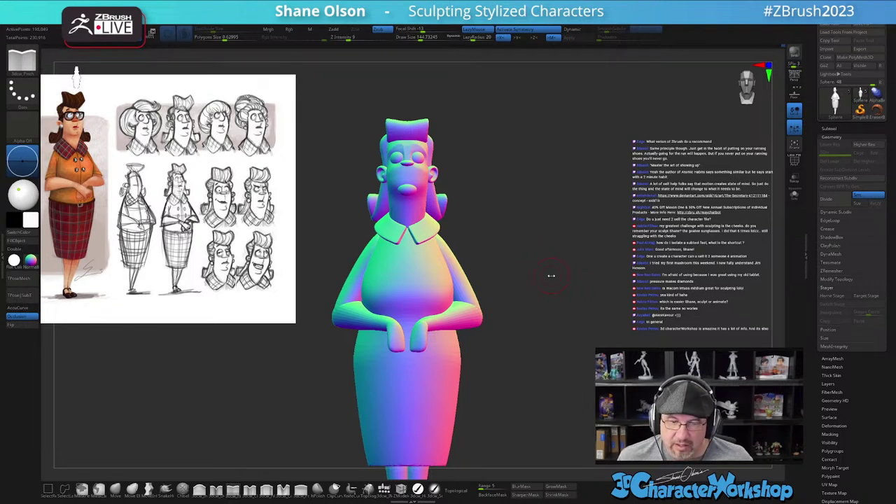
# - Examine the color-shaded figure from the front, side and three-quarter views, checking the transitions on the head, neck and torso
pyautogui.moveTo(539, 234); pyautogui.dragTo(542, 216)
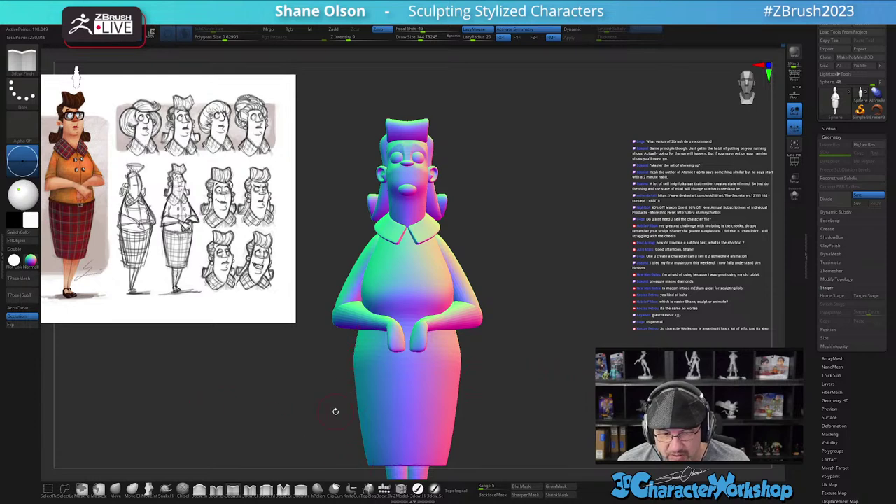
pyautogui.keyDown('alt'); pyautogui.moveTo(549, 345); pyautogui.dragTo(559, 437); pyautogui.keyUp('alt')
pyautogui.moveTo(648, 341)
pyautogui.mouseDown()
pyautogui.moveTo(606, 340)
pyautogui.moveTo(574, 193)
pyautogui.mouseUp()
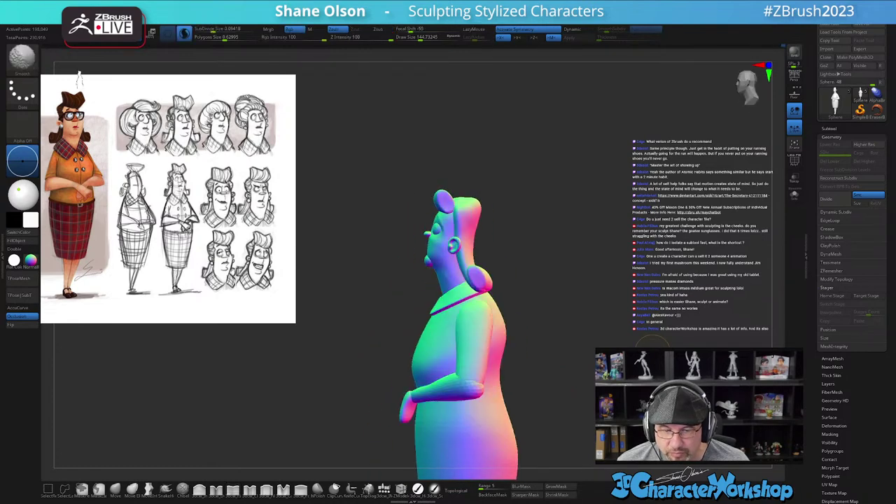
pyautogui.keyDown('alt'); pyautogui.moveTo(642, 359); pyautogui.dragTo(613, 273); pyautogui.keyUp('alt')
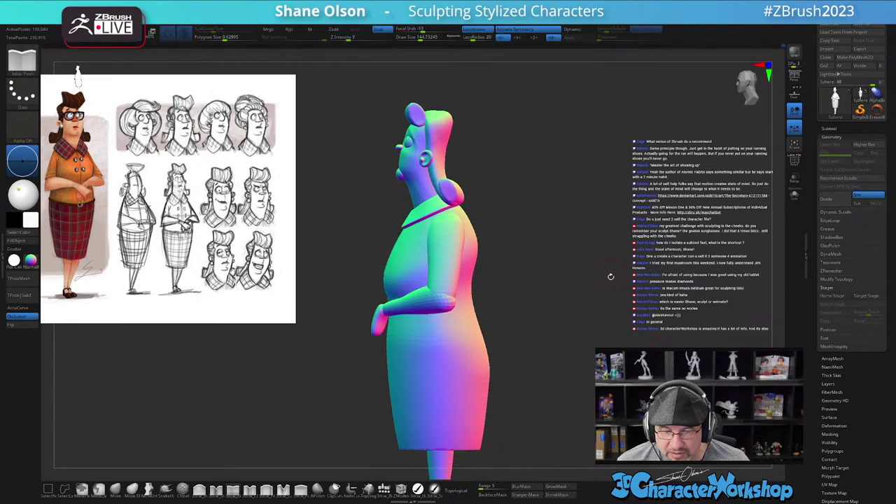
pyautogui.moveTo(524, 292); pyautogui.dragTo(599, 273)
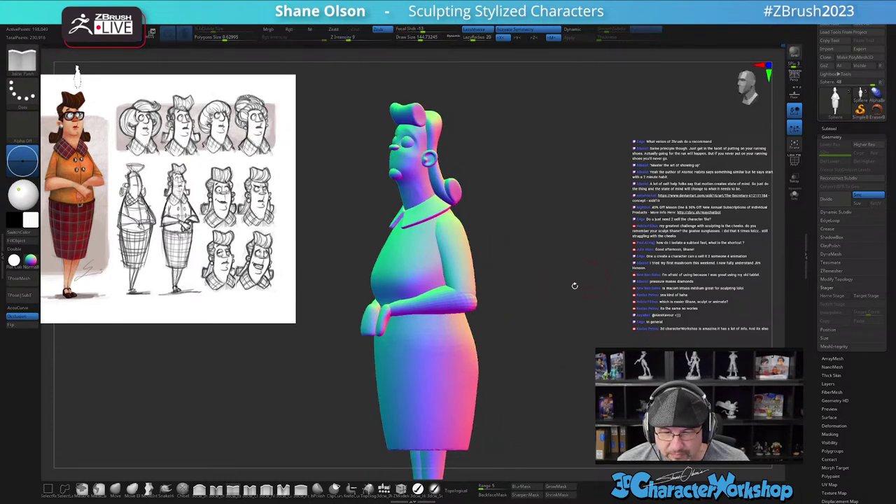
pyautogui.keyDown('alt'); pyautogui.moveTo(541, 231); pyautogui.dragTo(586, 274); pyautogui.keyUp('alt')
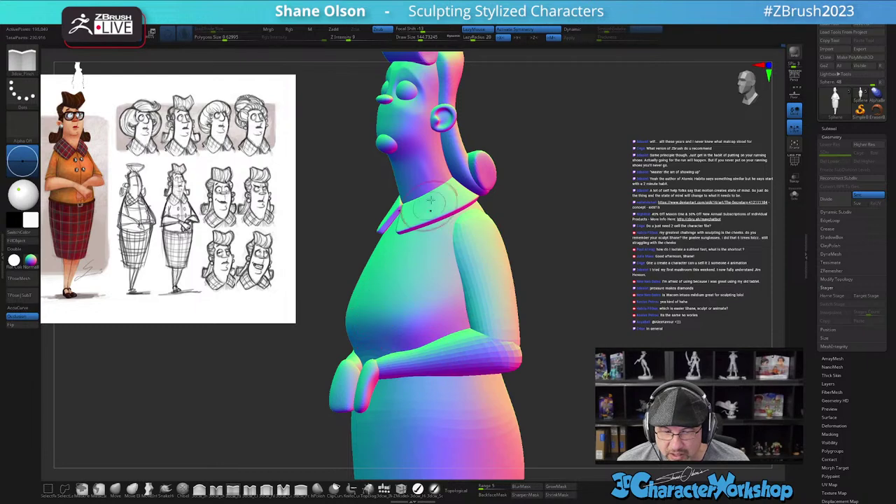
pyautogui.keyDown('alt'); pyautogui.moveTo(607, 166); pyautogui.dragTo(622, 294); pyautogui.keyUp('alt')
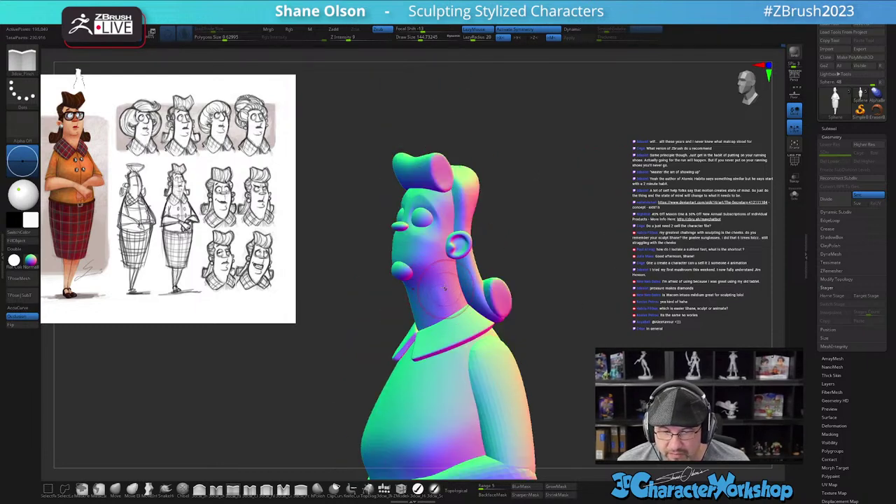
pyautogui.moveTo(550, 280)
pyautogui.mouseDown()
pyautogui.moveTo(578, 278)
pyautogui.moveTo(564, 278)
pyautogui.moveTo(566, 310)
pyautogui.moveTo(608, 322)
pyautogui.mouseUp()
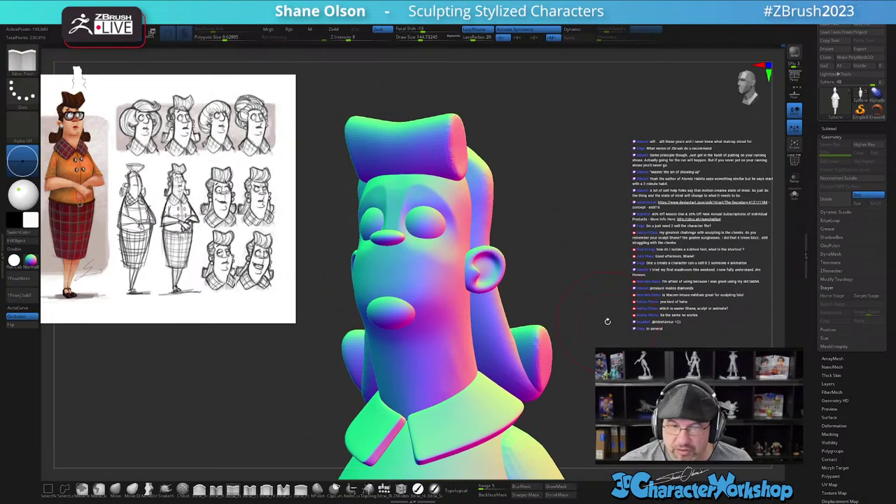
# - Set the draw size to 112 and smooth the side of the neck below the ear
pyautogui.moveTo(462, 321)
pyautogui.keyDown('alt'); pyautogui.mouseDown(button='right')
pyautogui.moveTo(471, 310)
pyautogui.moveTo(461, 314)
pyautogui.mouseUp(button='right'); pyautogui.keyUp('alt')
pyautogui.press('s')
pyautogui.moveTo(472, 331); pyautogui.dragTo(468, 331)
pyautogui.moveTo(470, 320); pyautogui.dragTo(464, 359, button='right')
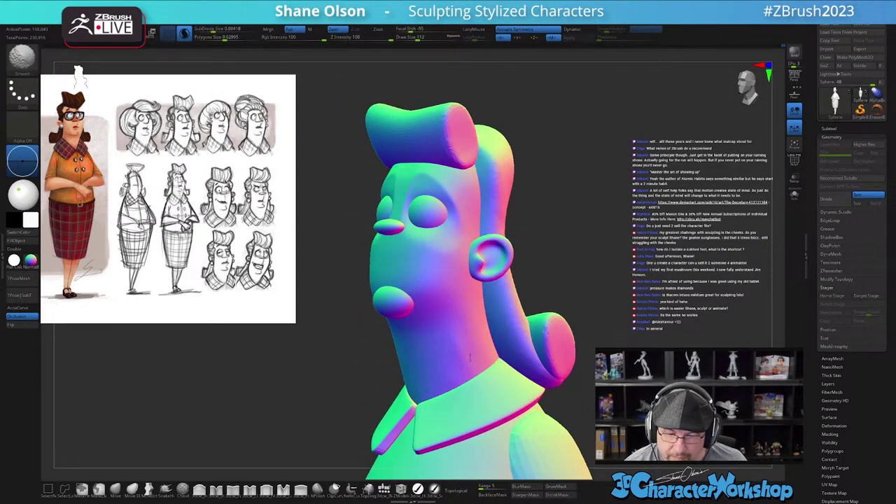
pyautogui.moveTo(460, 331)
pyautogui.keyDown('shift'); pyautogui.mouseDown()
pyautogui.moveTo(482, 326)
pyautogui.moveTo(484, 343)
pyautogui.mouseUp(); pyautogui.keyUp('shift')
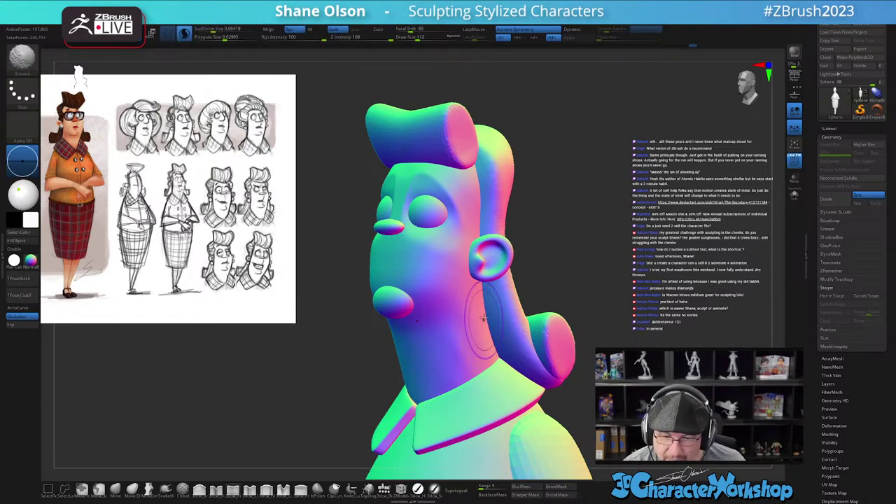
# - Turn on the polyframe and switch the material back to SkinShade4 to inspect the head's mesh density
pyautogui.hotkey('shift', 'f')
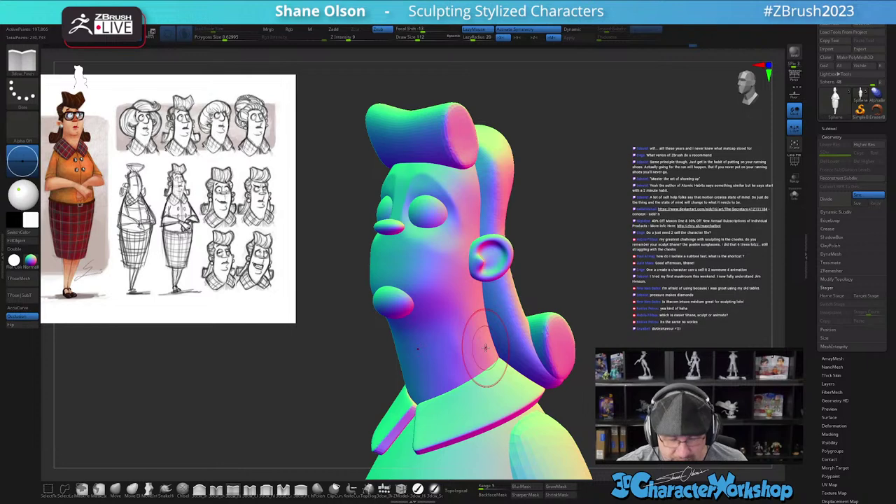
pyautogui.keyDown('alt'); pyautogui.moveTo(592, 265); pyautogui.dragTo(593, 257); pyautogui.keyUp('alt')
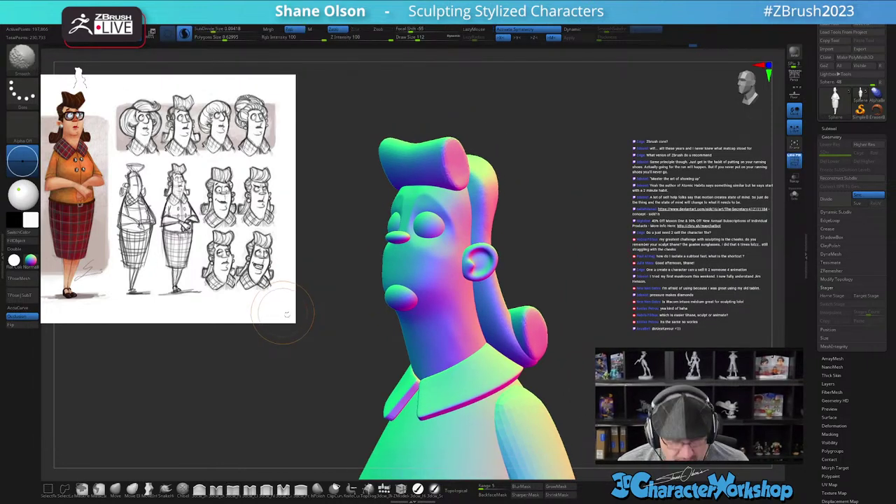
pyautogui.press('shift')
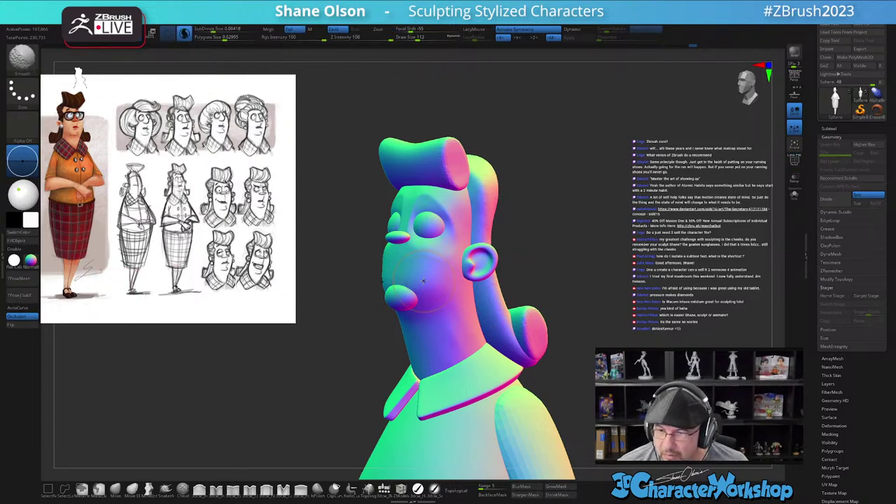
pyautogui.click(32, 260)
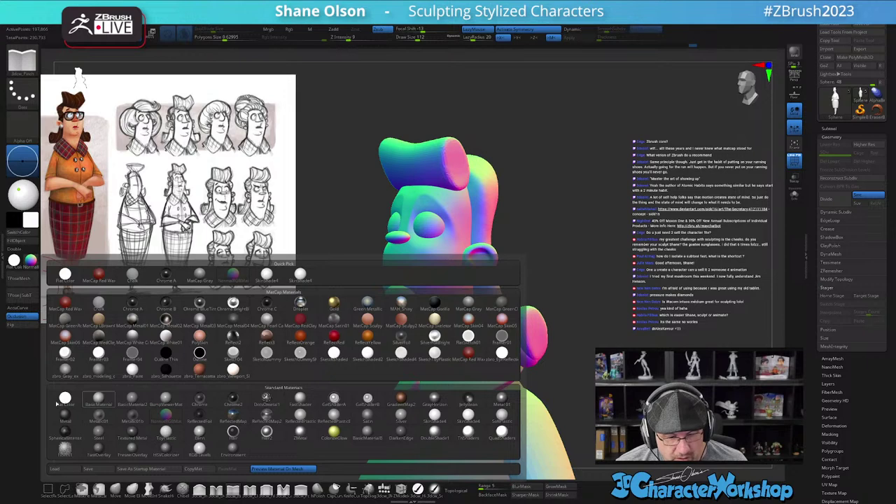
pyautogui.click(299, 273)
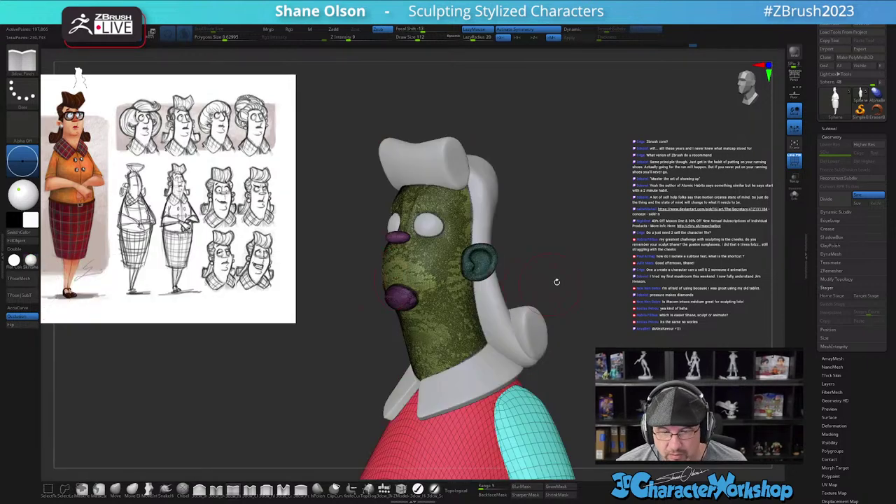
# - Hide the polyframe and set the draw size to about 56 while checking the neck and jaw
pyautogui.moveTo(616, 246)
pyautogui.mouseDown()
pyautogui.moveTo(595, 248)
pyautogui.moveTo(619, 250)
pyautogui.mouseUp()
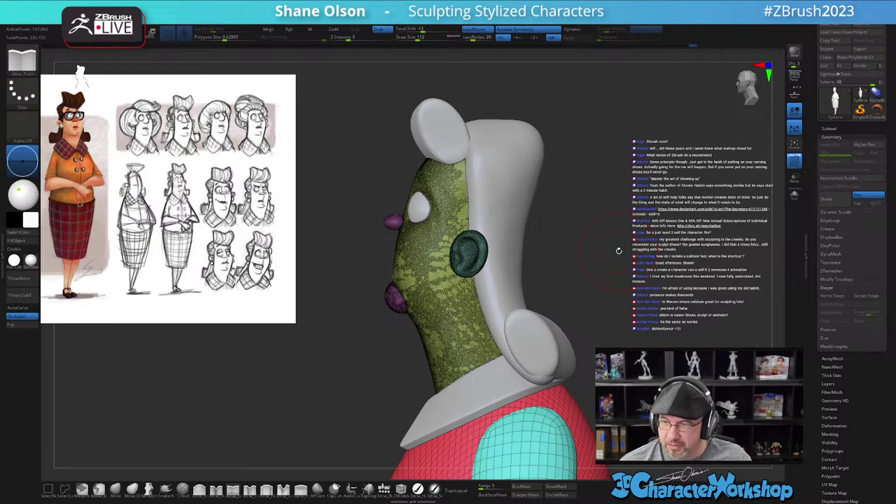
pyautogui.moveTo(576, 321)
pyautogui.mouseDown()
pyautogui.moveTo(595, 315)
pyautogui.moveTo(582, 300)
pyautogui.moveTo(588, 352)
pyautogui.mouseUp()
pyautogui.hotkey('shift', 'f')
pyautogui.press('s')
pyautogui.moveTo(616, 315); pyautogui.dragTo(610, 315)
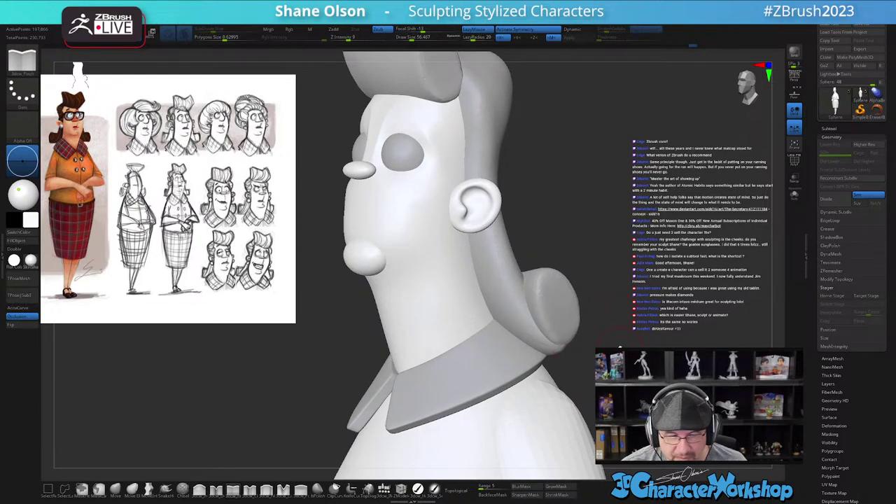
pyautogui.keyDown('alt'); pyautogui.moveTo(623, 359); pyautogui.dragTo(622, 433); pyautogui.keyUp('alt')
pyautogui.moveTo(616, 308)
pyautogui.mouseDown()
pyautogui.moveTo(550, 311)
pyautogui.moveTo(675, 302)
pyautogui.mouseUp()
pyautogui.moveTo(539, 350)
pyautogui.mouseDown(button='right')
pyautogui.moveTo(465, 352)
pyautogui.moveTo(446, 322)
pyautogui.mouseUp(button='right')
pyautogui.hotkey('shift', 'f')
pyautogui.hotkey('shift', 'f')
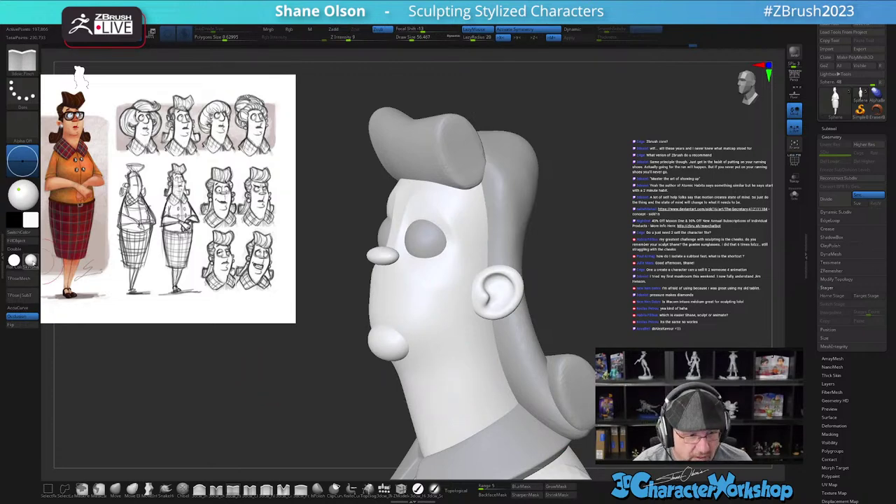
# - Apply the NormalRGBMat material again and smooth the neck below the jaw and ear
pyautogui.click(31, 261)
pyautogui.click(166, 415)
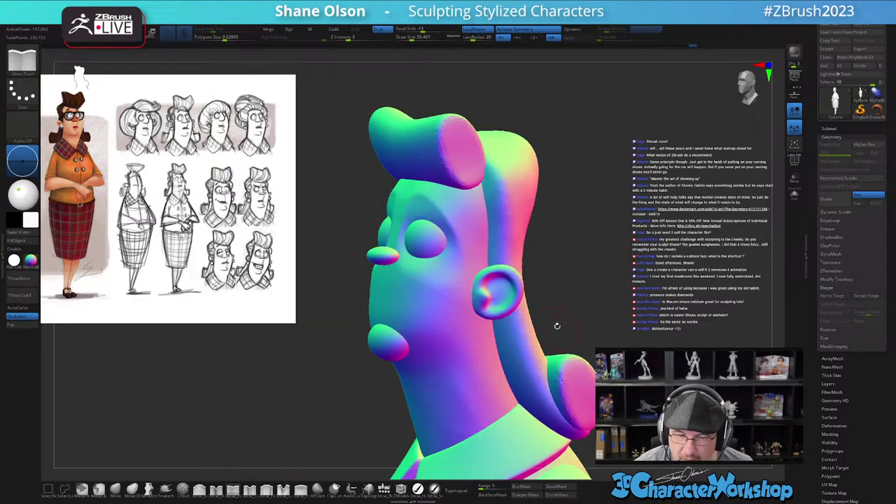
pyautogui.press('shift')
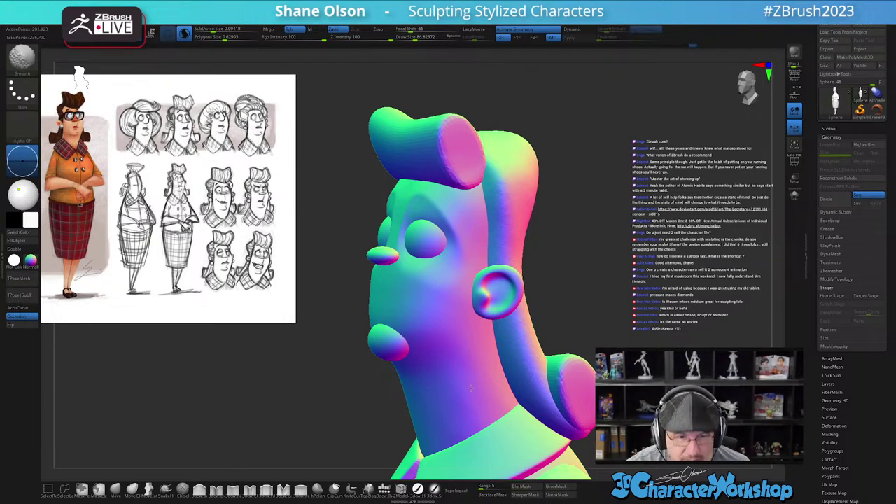
pyautogui.moveTo(475, 394); pyautogui.dragTo(468, 371, button='right')
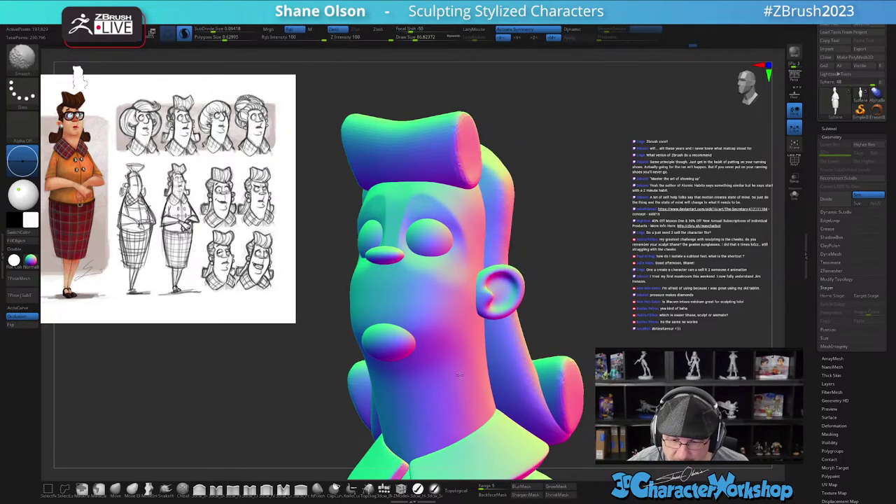
pyautogui.keyDown('shift'); pyautogui.moveTo(465, 361); pyautogui.dragTo(470, 406); pyautogui.keyUp('shift')
# - Show the polyframe and restore the SkinShade4 material to check the neck's mesh up close
pyautogui.hotkey('shift', 'f')
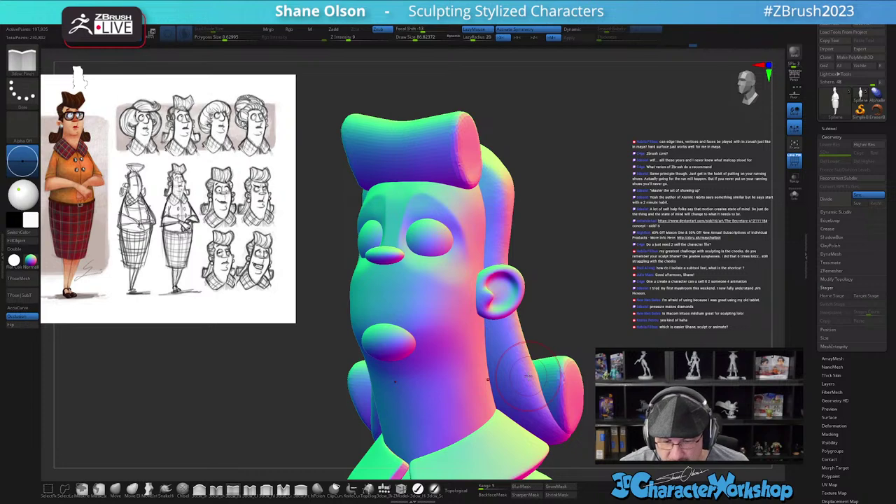
pyautogui.click(30, 260)
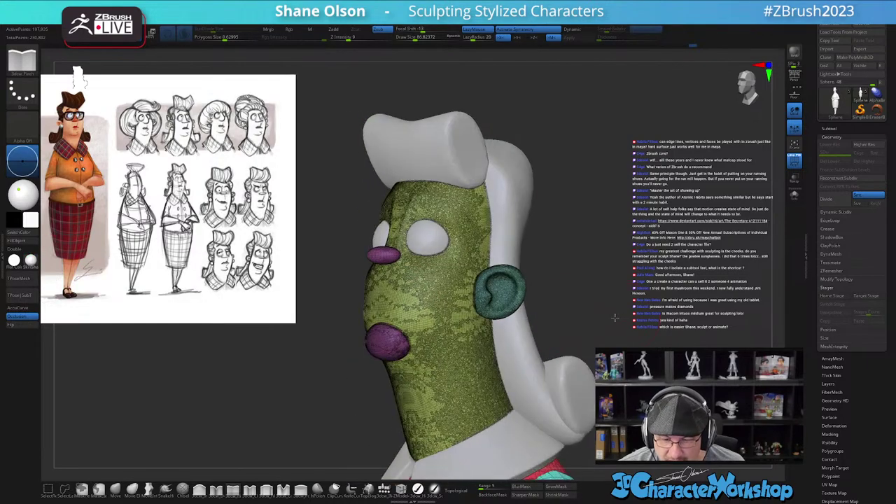
pyautogui.moveTo(614, 317); pyautogui.dragTo(604, 321)
pyautogui.moveTo(675, 273)
pyautogui.keyDown('alt'); pyautogui.mouseDown()
pyautogui.moveTo(708, 226)
pyautogui.moveTo(711, 191)
pyautogui.mouseUp(); pyautogui.keyUp('alt')
# - Smooth the lower cheek and neck at draw size about 51 with the SubDivide Size raised to about 0.19
pyautogui.press('s')
pyautogui.moveTo(711, 243); pyautogui.dragTo(705, 244)
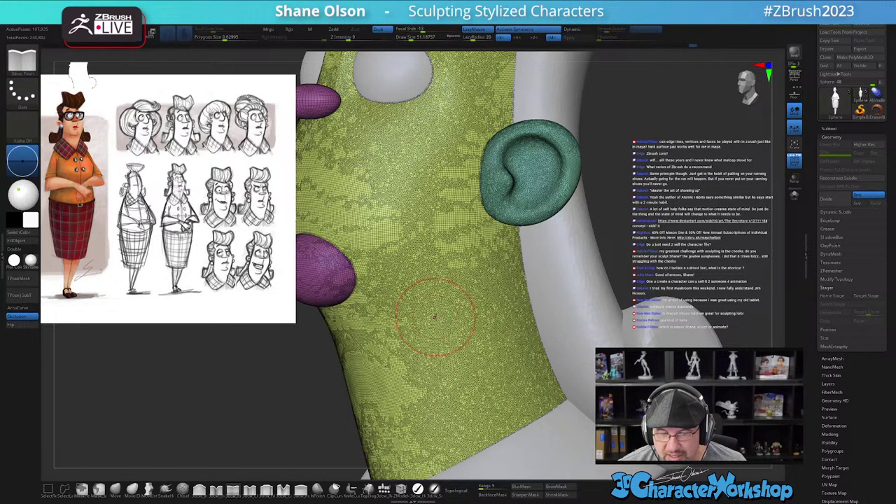
pyautogui.press('shift')
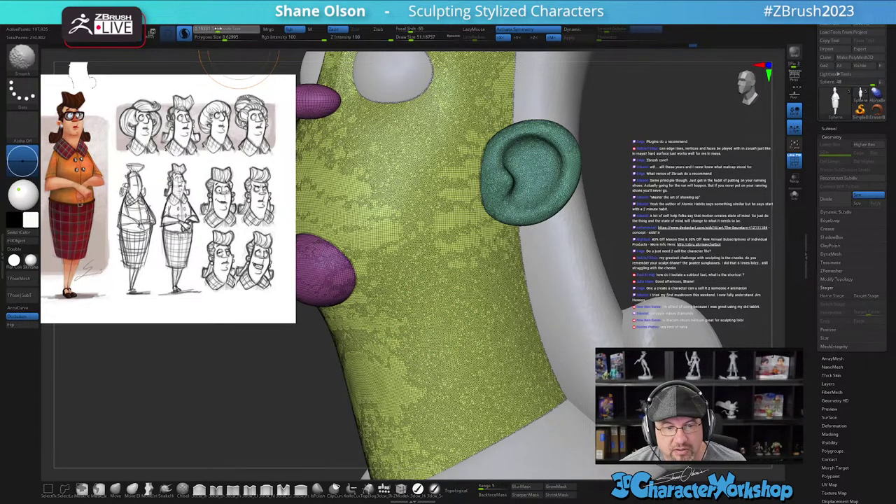
pyautogui.moveTo(455, 315)
pyautogui.keyDown('shift'); pyautogui.mouseDown()
pyautogui.moveTo(430, 303)
pyautogui.moveTo(385, 305)
pyautogui.mouseUp(); pyautogui.keyUp('shift')
pyautogui.moveTo(414, 388)
pyautogui.keyDown('shift'); pyautogui.mouseDown()
pyautogui.moveTo(446, 442)
pyautogui.moveTo(475, 315)
pyautogui.moveTo(525, 391)
pyautogui.moveTo(418, 381)
pyautogui.moveTo(420, 451)
pyautogui.moveTo(431, 462)
pyautogui.mouseUp(); pyautogui.keyUp('shift')
# - Hide the polyframe and review the whole head and collar from the front against the concept art
pyautogui.moveTo(730, 217)
pyautogui.mouseDown()
pyautogui.moveTo(620, 223)
pyautogui.moveTo(646, 217)
pyautogui.moveTo(627, 249)
pyautogui.moveTo(630, 192)
pyautogui.mouseUp()
pyautogui.hotkey('shift', 'f')
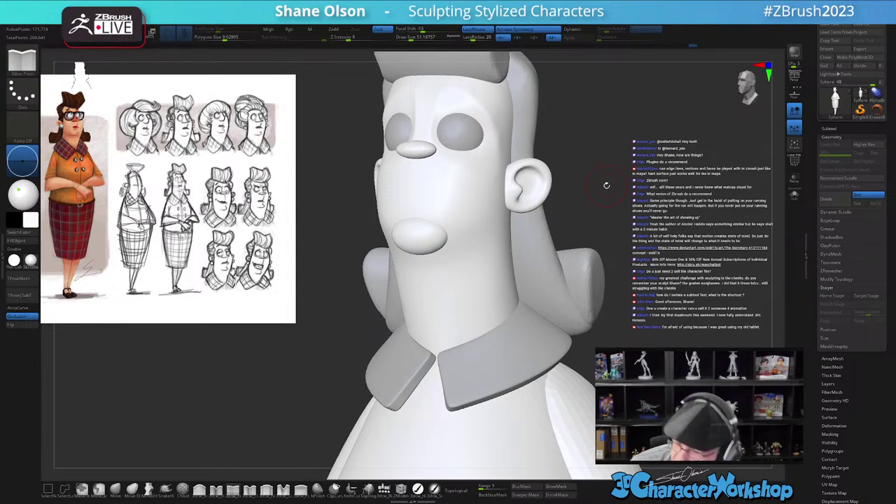
pyautogui.moveTo(606, 185); pyautogui.dragTo(655, 186)
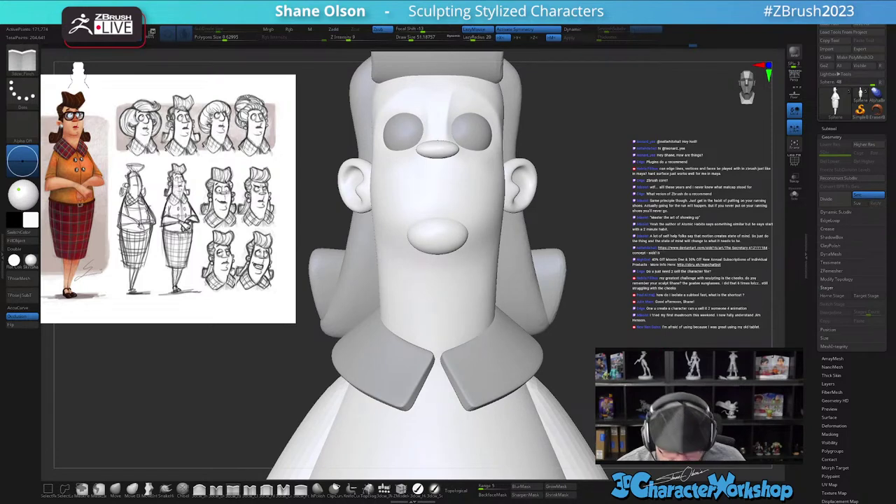
pyautogui.moveTo(619, 299)
pyautogui.mouseDown()
pyautogui.moveTo(591, 384)
pyautogui.moveTo(490, 376)
pyautogui.moveTo(659, 377)
pyautogui.moveTo(585, 376)
pyautogui.moveTo(654, 367)
pyautogui.mouseUp()
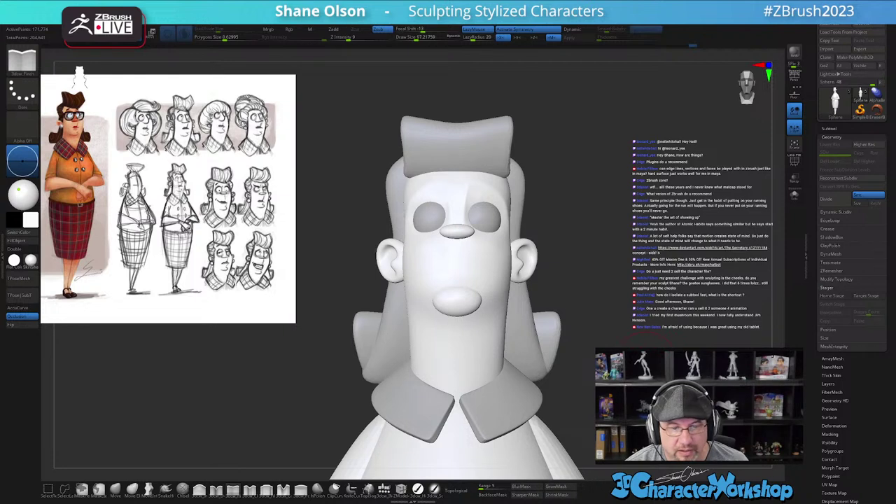
pyautogui.moveTo(610, 326); pyautogui.dragTo(618, 339)
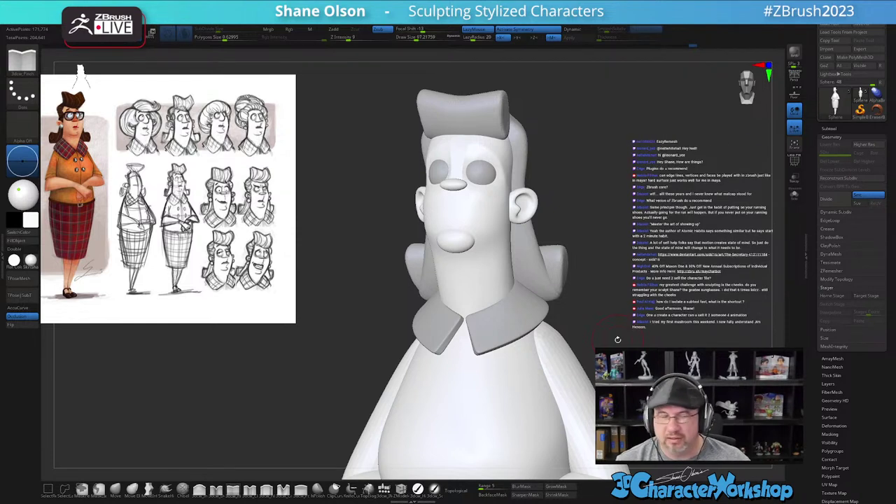
pyautogui.moveTo(588, 219); pyautogui.dragTo(596, 233)
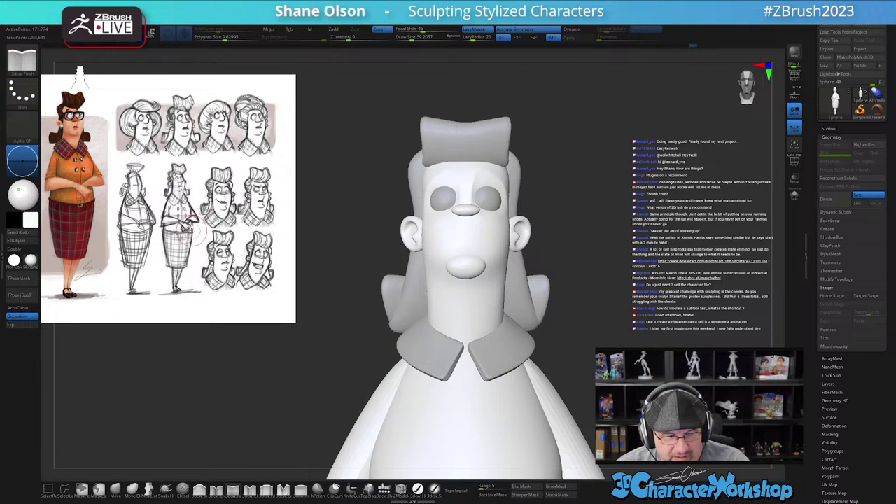
# - Enlarge the concept art to study the character's facial features, and scale it back down beside the head
pyautogui.press('z')
pyautogui.click(193, 201)
pyautogui.moveTo(192, 201); pyautogui.dragTo(194, 344)
pyautogui.moveTo(207, 293); pyautogui.dragTo(783, 499)
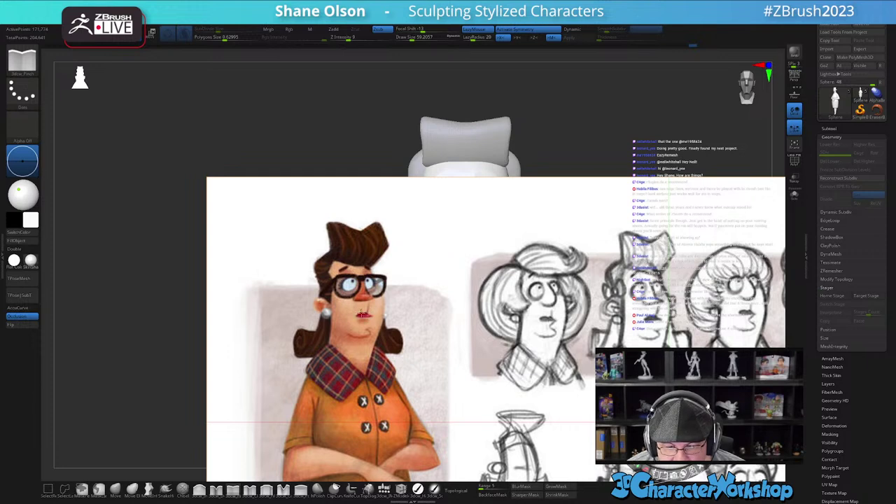
pyautogui.press('z')
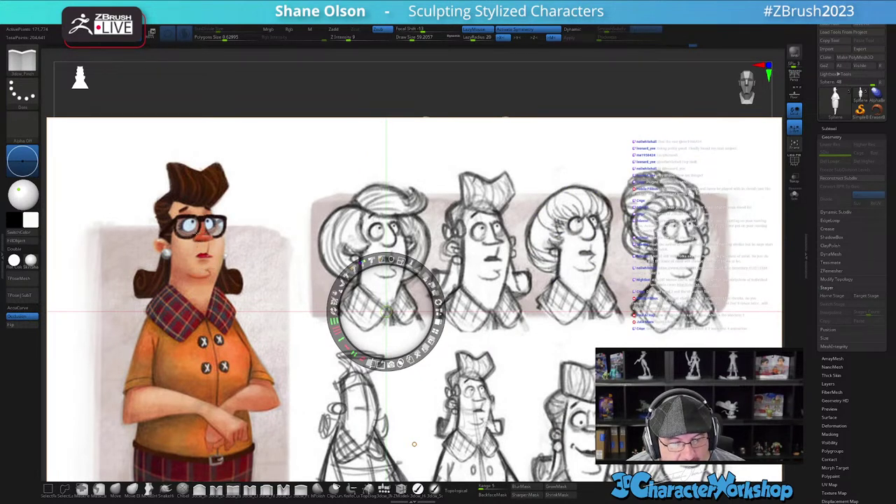
pyautogui.moveTo(401, 261); pyautogui.dragTo(341, 286)
pyautogui.moveTo(393, 346); pyautogui.dragTo(133, 180)
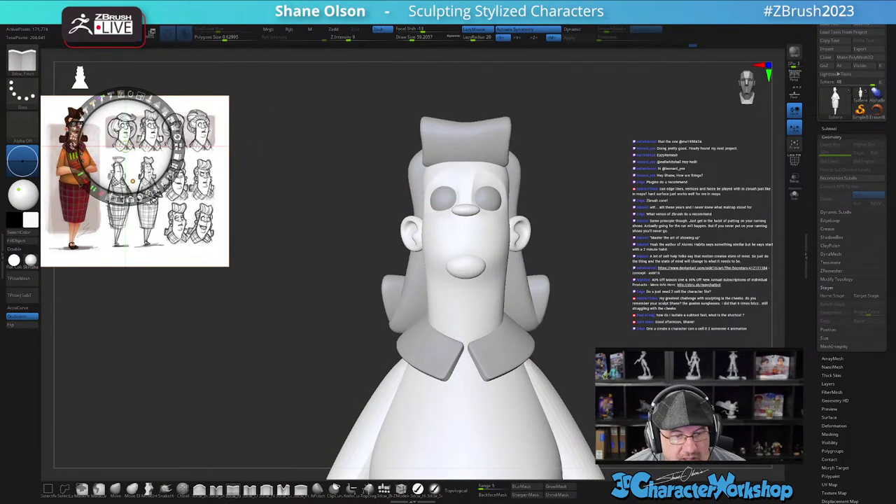
pyautogui.moveTo(143, 97); pyautogui.dragTo(158, 127)
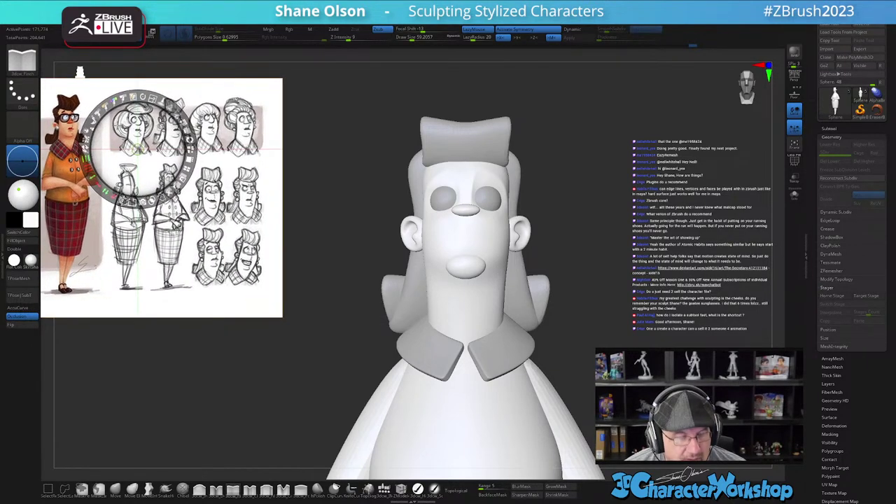
pyautogui.press('z')
# - Smooth the mouth area between nose and chin with the SubDivide Size at about 0.09 to densify its mesh, checking it with the polyframe
pyautogui.moveTo(544, 191); pyautogui.dragTo(399, 250)
pyautogui.moveTo(396, 244)
pyautogui.keyDown('ctrl'); pyautogui.mouseDown(button='right')
pyautogui.moveTo(381, 333)
pyautogui.moveTo(418, 338)
pyautogui.moveTo(415, 299)
pyautogui.mouseUp(button='right'); pyautogui.keyUp('ctrl')
pyautogui.press('s')
pyautogui.moveTo(439, 304); pyautogui.dragTo(419, 306)
pyautogui.moveTo(420, 307); pyautogui.dragTo(431, 310, button='right')
pyautogui.hotkey('shift', 'f')
pyautogui.keyDown('shift'); pyautogui.click(184, 33); pyautogui.keyUp('shift')
pyautogui.keyDown('shift'); pyautogui.moveTo(214, 30); pyautogui.dragTo(212, 30); pyautogui.keyUp('shift')
pyautogui.moveTo(421, 324)
pyautogui.keyDown('shift'); pyautogui.mouseDown()
pyautogui.moveTo(417, 334)
pyautogui.moveTo(433, 324)
pyautogui.moveTo(440, 344)
pyautogui.mouseUp(); pyautogui.keyUp('shift')
pyautogui.hotkey('shift', 'f')
pyautogui.moveTo(440, 343); pyautogui.dragTo(442, 338, button='right')
# - Carve a horizontal mouth line between the nose and chin with the Detail brush at draw size about 20
pyautogui.press('s')
pyautogui.moveTo(430, 300); pyautogui.dragTo(428, 299)
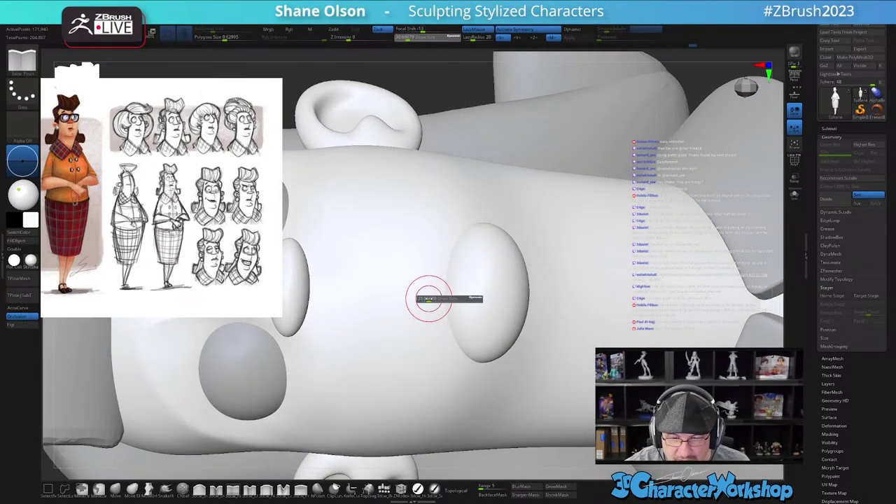
pyautogui.keyDown('alt'); pyautogui.moveTo(442, 287); pyautogui.dragTo(451, 271, button='right'); pyautogui.keyUp('alt')
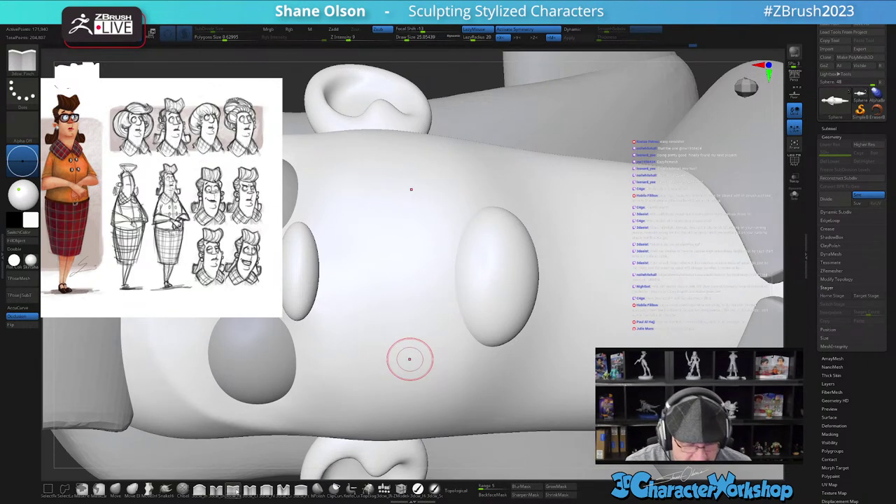
pyautogui.press('s')
pyautogui.moveTo(410, 317); pyautogui.dragTo(424, 292)
pyautogui.press('s')
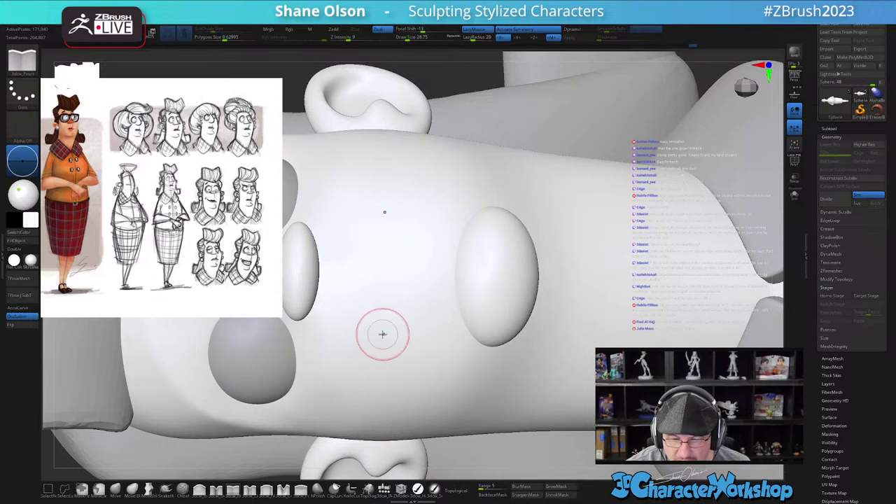
pyautogui.press('3')
pyautogui.press('s')
pyautogui.moveTo(427, 279); pyautogui.dragTo(418, 278)
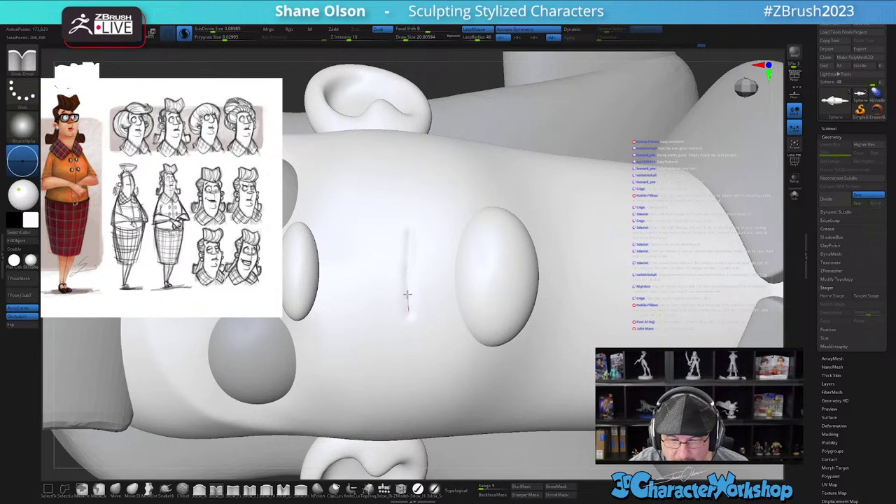
pyautogui.moveTo(407, 269); pyautogui.dragTo(411, 232)
pyautogui.moveTo(442, 342)
pyautogui.mouseDown(button='right')
pyautogui.moveTo(430, 343)
pyautogui.moveTo(445, 335)
pyautogui.mouseUp(button='right')
pyautogui.moveTo(452, 332); pyautogui.dragTo(438, 336, button='right')
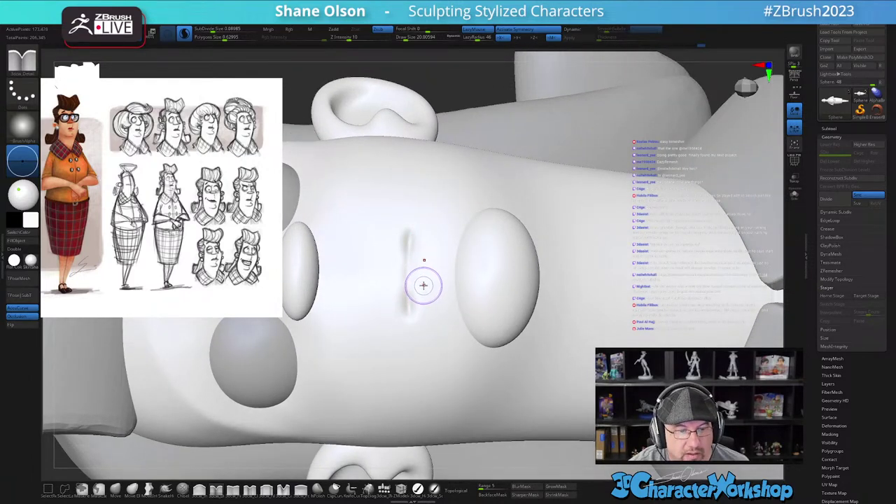
# - Start the lower lip with a second groove beneath the mouth line at draw size about 22
pyautogui.moveTo(425, 297); pyautogui.dragTo(420, 280, button='right')
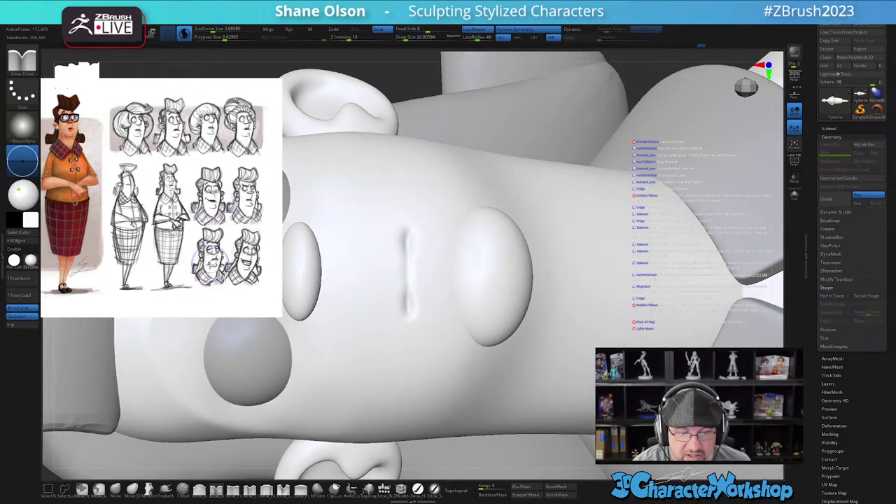
pyautogui.keyDown('ctrl'); pyautogui.moveTo(490, 273); pyautogui.dragTo(490, 302, button='right'); pyautogui.keyUp('ctrl')
pyautogui.keyDown('alt'); pyautogui.moveTo(423, 302); pyautogui.dragTo(454, 303, button='right'); pyautogui.keyUp('alt')
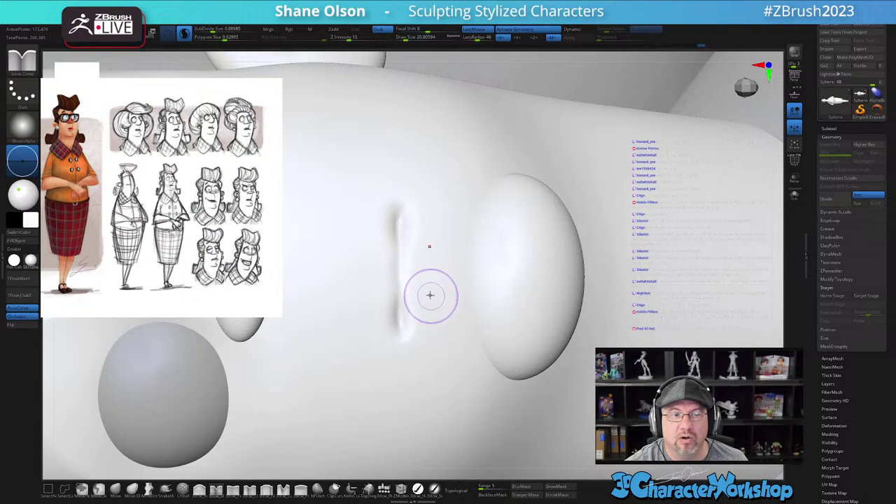
pyautogui.keyDown('ctrl'); pyautogui.moveTo(420, 282); pyautogui.dragTo(418, 272, button='right'); pyautogui.keyUp('ctrl')
pyautogui.press('s')
pyautogui.moveTo(415, 296); pyautogui.dragTo(418, 295)
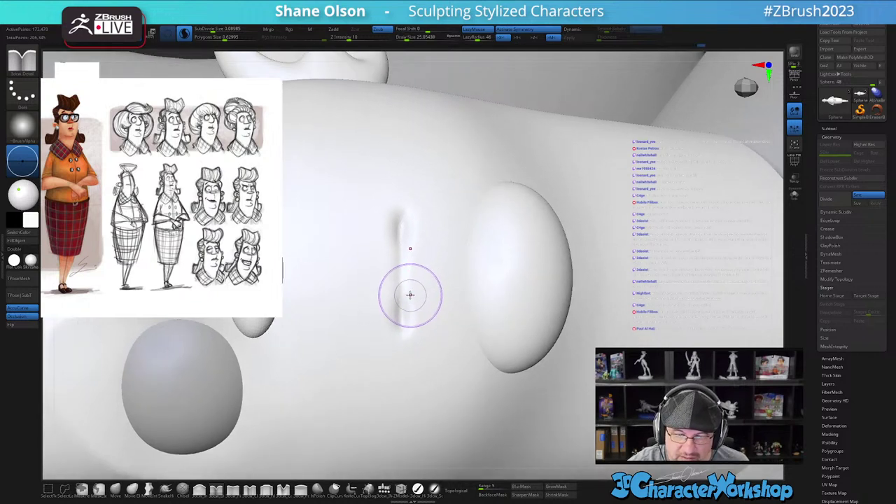
pyautogui.keyDown('ctrl'); pyautogui.moveTo(412, 297); pyautogui.dragTo(401, 297, button='right'); pyautogui.keyUp('ctrl')
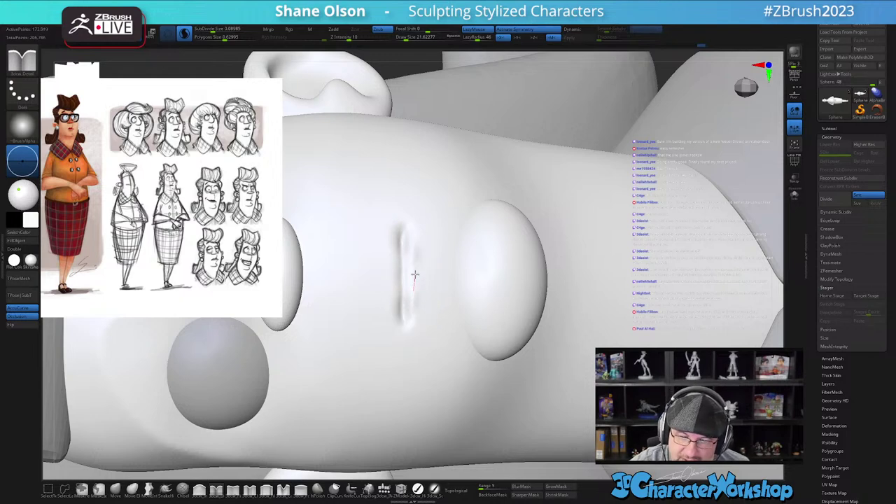
pyautogui.moveTo(427, 281)
pyautogui.mouseDown(button='right')
pyautogui.moveTo(450, 306)
pyautogui.moveTo(436, 313)
pyautogui.moveTo(420, 292)
pyautogui.mouseUp(button='right')
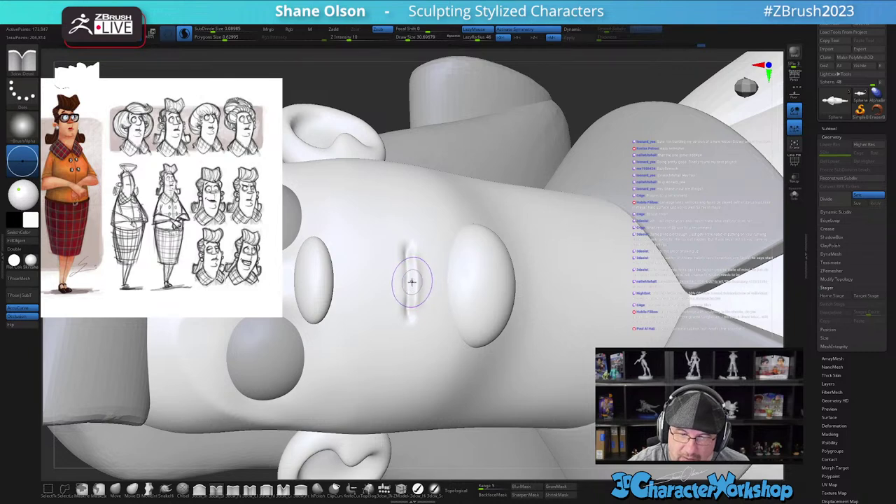
# - Define the lip edges above and below the mouth line with the Detail brush at draw sizes about 18 and 29
pyautogui.moveTo(411, 282); pyautogui.dragTo(414, 285, button='right')
pyautogui.press('s')
pyautogui.moveTo(417, 293); pyautogui.dragTo(412, 292)
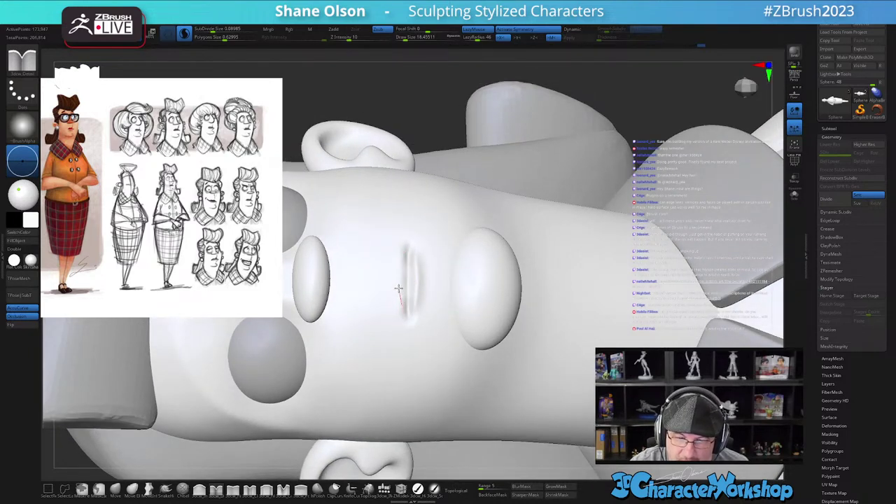
pyautogui.moveTo(416, 253); pyautogui.dragTo(415, 257, button='right')
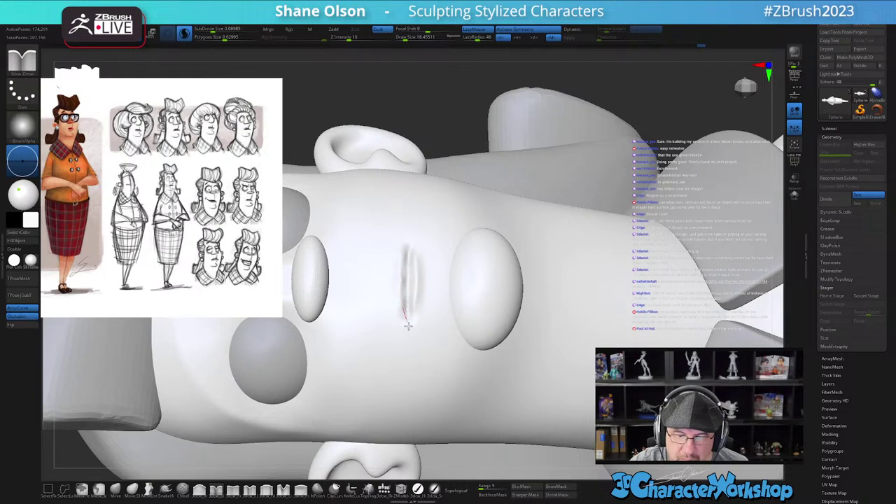
pyautogui.moveTo(419, 264); pyautogui.dragTo(422, 298, button='right')
pyautogui.press('s')
pyautogui.moveTo(423, 283); pyautogui.dragTo(425, 283)
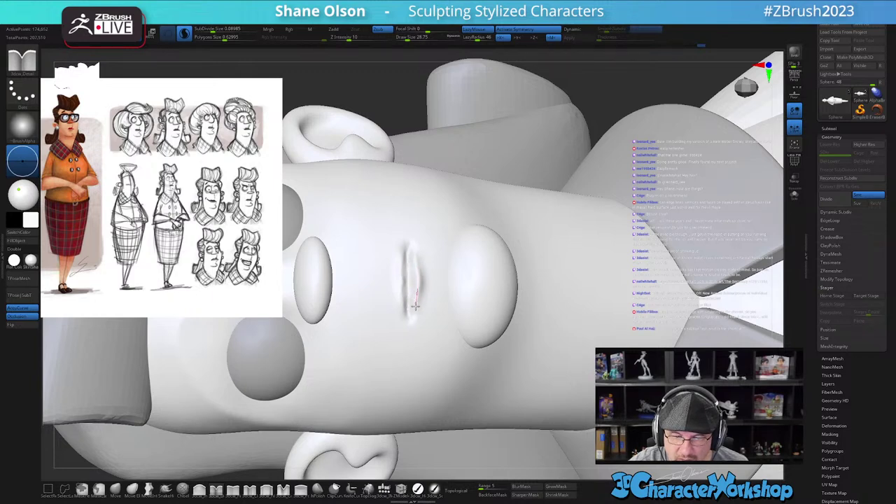
pyautogui.moveTo(444, 334)
pyautogui.mouseDown(button='right')
pyautogui.moveTo(449, 329)
pyautogui.moveTo(443, 337)
pyautogui.mouseUp(button='right')
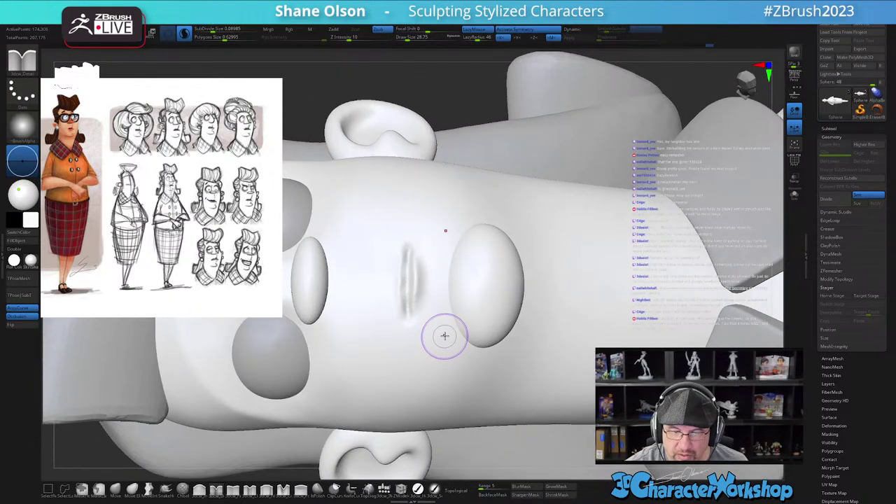
# - Tighten the mouth crease with the Pinch brush at draw size about 12
pyautogui.click(234, 490)
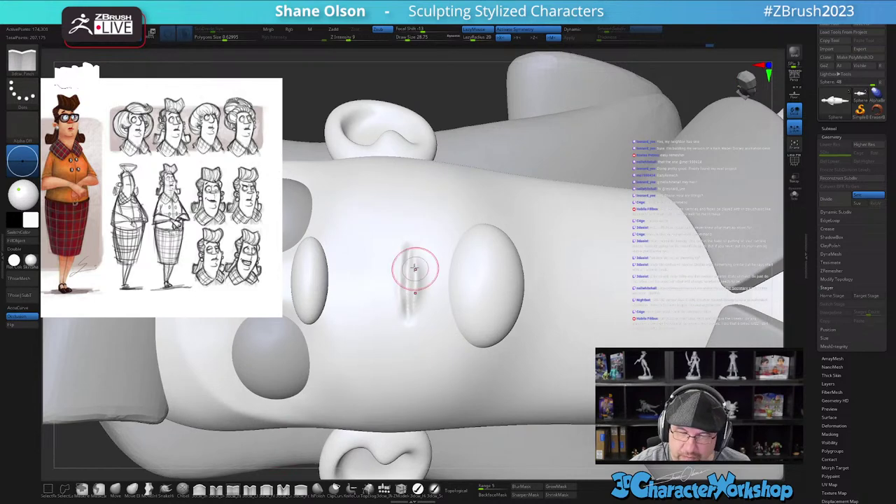
pyautogui.keyDown('ctrl'); pyautogui.moveTo(425, 272); pyautogui.dragTo(425, 296, button='right'); pyautogui.keyUp('ctrl')
pyautogui.press('s')
pyautogui.moveTo(423, 285); pyautogui.dragTo(400, 278)
pyautogui.press('s')
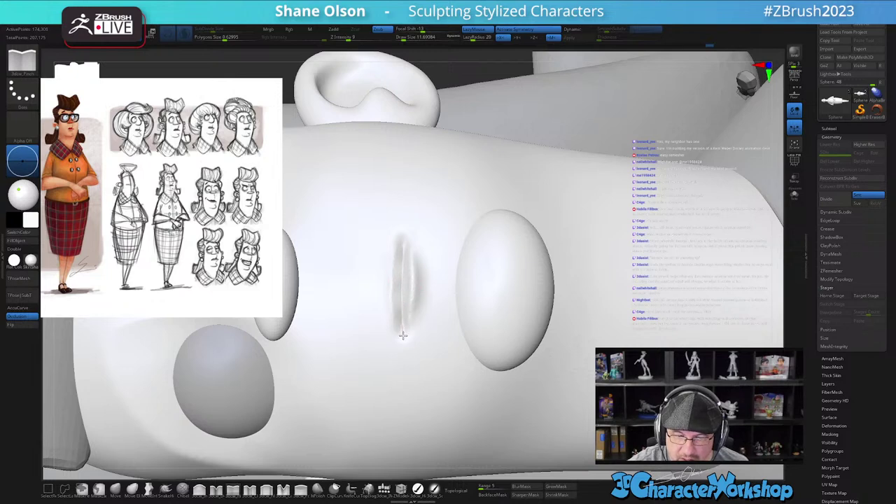
pyautogui.moveTo(423, 342); pyautogui.dragTo(422, 339, button='right')
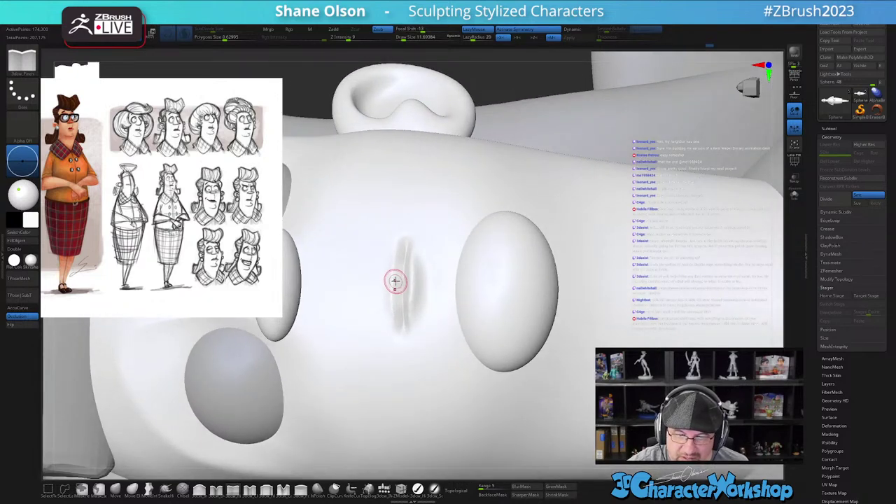
# - Show the polyframe and smooth around the mouth at draw size about 25 with SubDivide Size about 0.064, then hide the polyframe
pyautogui.hotkey('shift', 'f')
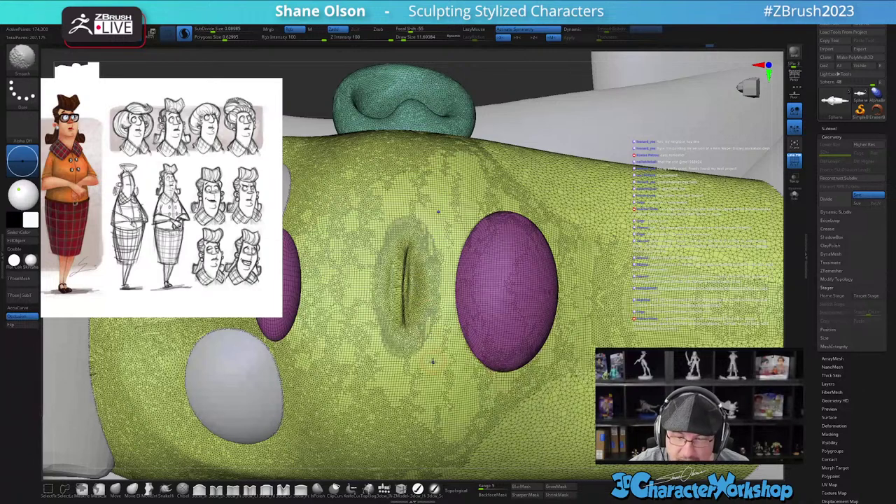
pyautogui.press('s')
pyautogui.moveTo(413, 284); pyautogui.dragTo(418, 284)
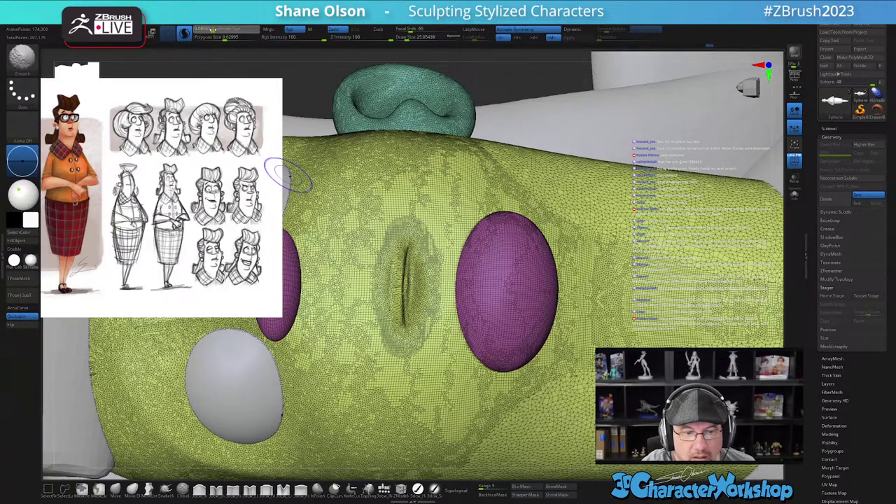
pyautogui.moveTo(396, 287); pyautogui.dragTo(401, 257)
pyautogui.press('shift')
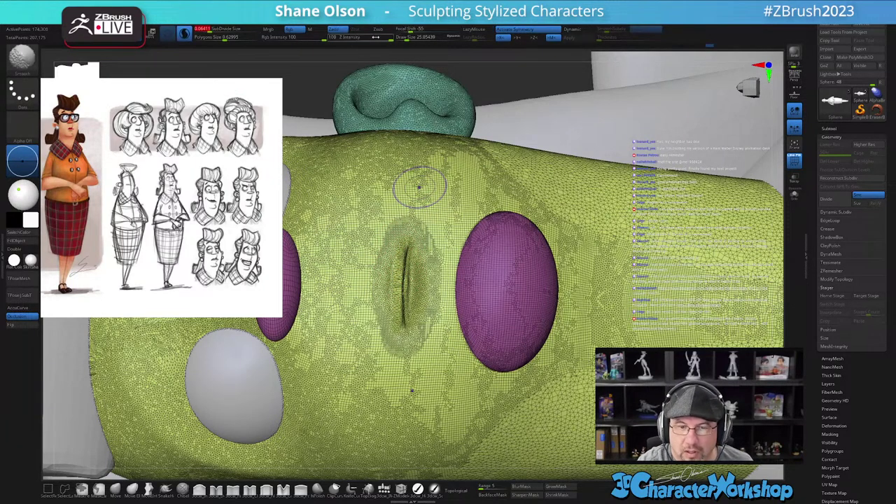
pyautogui.moveTo(413, 236)
pyautogui.keyDown('shift'); pyautogui.mouseDown()
pyautogui.moveTo(406, 329)
pyautogui.moveTo(413, 262)
pyautogui.moveTo(425, 304)
pyautogui.moveTo(429, 266)
pyautogui.moveTo(433, 294)
pyautogui.mouseUp(); pyautogui.keyUp('shift')
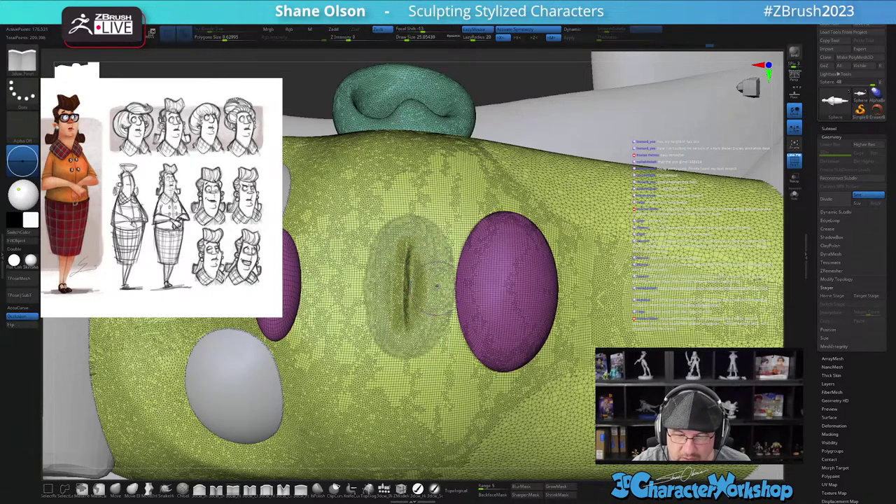
pyautogui.hotkey('shift', 'f')
# - Pinch along the line between the lips at draw size about 14
pyautogui.moveTo(448, 326); pyautogui.dragTo(420, 280, button='right')
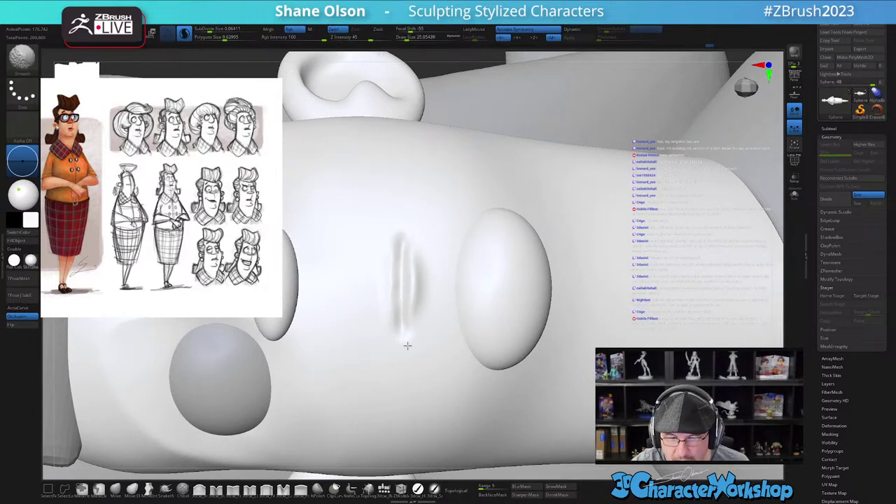
pyautogui.click(233, 490)
pyautogui.press('s')
pyautogui.moveTo(422, 336); pyautogui.dragTo(416, 336)
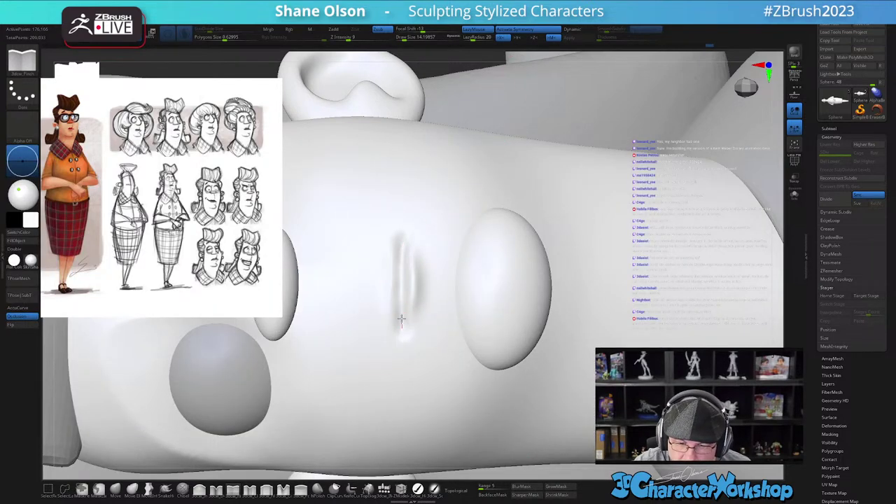
pyautogui.moveTo(401, 278); pyautogui.dragTo(408, 239)
pyautogui.moveTo(406, 308); pyautogui.dragTo(393, 282, button='right')
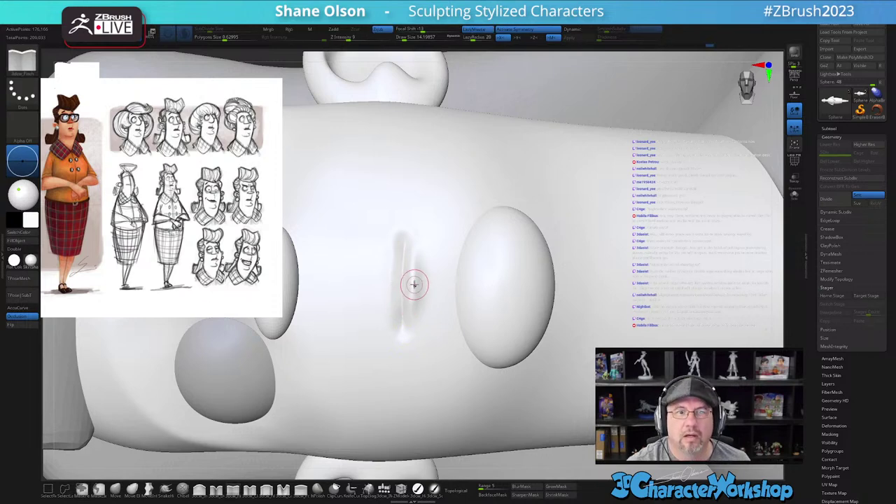
# - Sharpen the upper lip's edge up to the mouth corners with the Pinch brush at draw size about 11
pyautogui.moveTo(411, 280); pyautogui.dragTo(411, 289, button='right')
pyautogui.press('s')
pyautogui.moveTo(411, 288)
pyautogui.mouseDown()
pyautogui.moveTo(388, 254)
pyautogui.moveTo(394, 267)
pyautogui.moveTo(412, 262)
pyautogui.moveTo(414, 291)
pyautogui.moveTo(391, 291)
pyautogui.mouseUp()
pyautogui.press('s')
pyautogui.press('s')
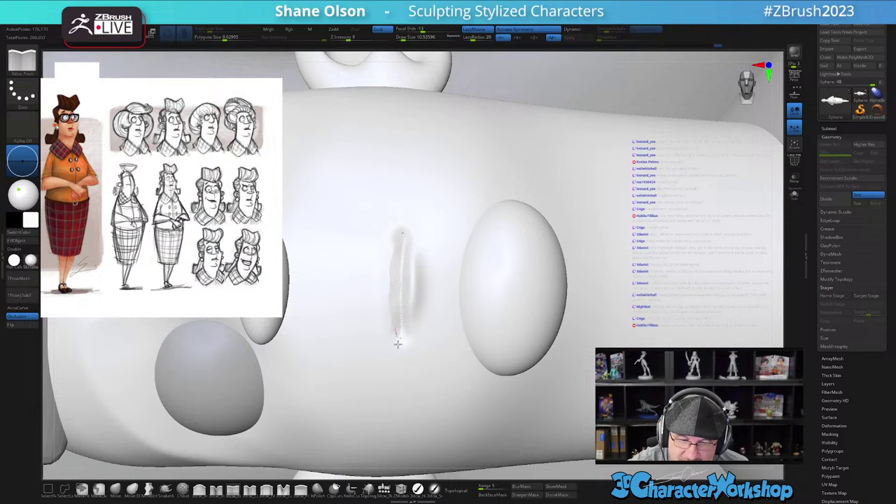
# - Pinch the lower lip's edge at draw size about 16
pyautogui.moveTo(426, 304); pyautogui.dragTo(431, 298, button='right')
pyautogui.press('s')
pyautogui.moveTo(419, 288); pyautogui.dragTo(421, 286)
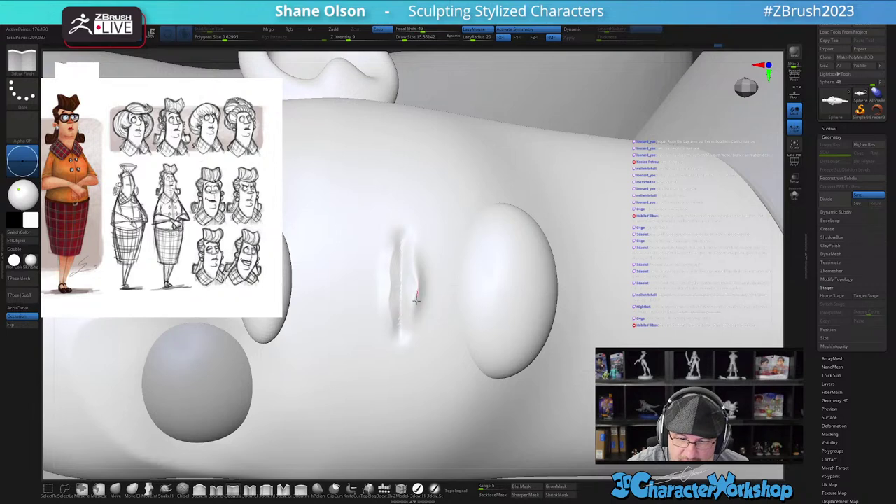
pyautogui.moveTo(410, 327)
pyautogui.mouseDown(button='right')
pyautogui.moveTo(432, 357)
pyautogui.moveTo(436, 334)
pyautogui.moveTo(426, 322)
pyautogui.mouseUp(button='right')
# - Smooth the lips and mouth corners, and check the mouth against the whole head in three-quarter view
pyautogui.keyDown('shift'); pyautogui.moveTo(420, 356); pyautogui.dragTo(413, 350); pyautogui.keyUp('shift')
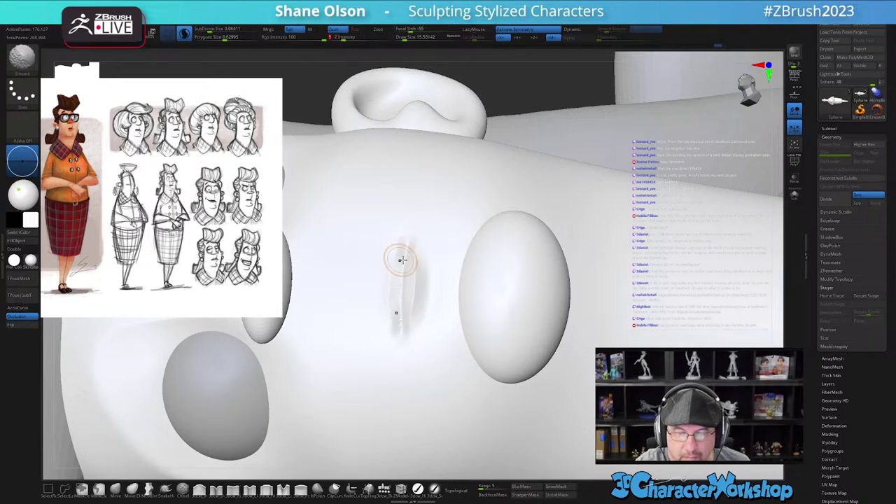
pyautogui.keyDown('shift'); pyautogui.moveTo(402, 310); pyautogui.dragTo(403, 329); pyautogui.keyUp('shift')
pyautogui.moveTo(440, 324)
pyautogui.mouseDown(button='right')
pyautogui.moveTo(452, 318)
pyautogui.moveTo(437, 336)
pyautogui.moveTo(437, 275)
pyautogui.mouseUp(button='right')
pyautogui.moveTo(455, 367)
pyautogui.mouseDown(button='right')
pyautogui.moveTo(439, 418)
pyautogui.moveTo(456, 352)
pyautogui.moveTo(483, 335)
pyautogui.moveTo(595, 337)
pyautogui.moveTo(574, 395)
pyautogui.mouseUp(button='right')
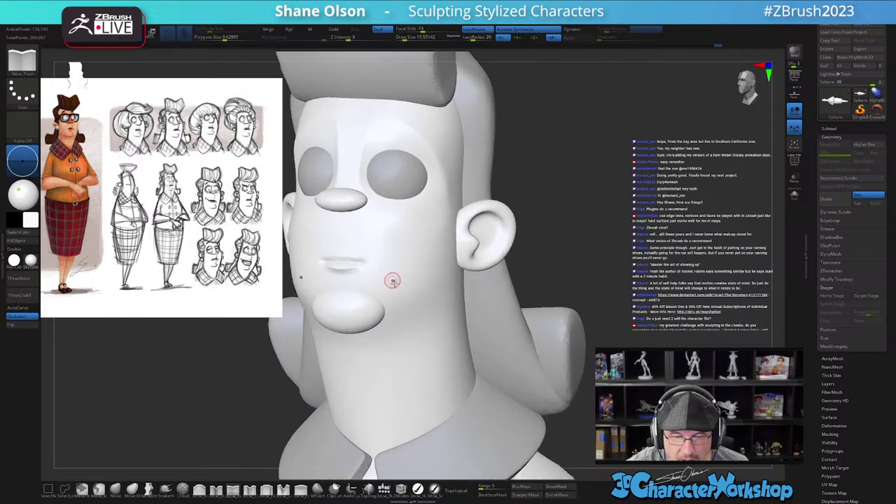
pyautogui.keyDown('alt'); pyautogui.moveTo(391, 280); pyautogui.dragTo(457, 338, button='right'); pyautogui.keyUp('alt')
# - Build up the volume of the lower lip and the area beneath it at draw size about 15.5
pyautogui.press('1')
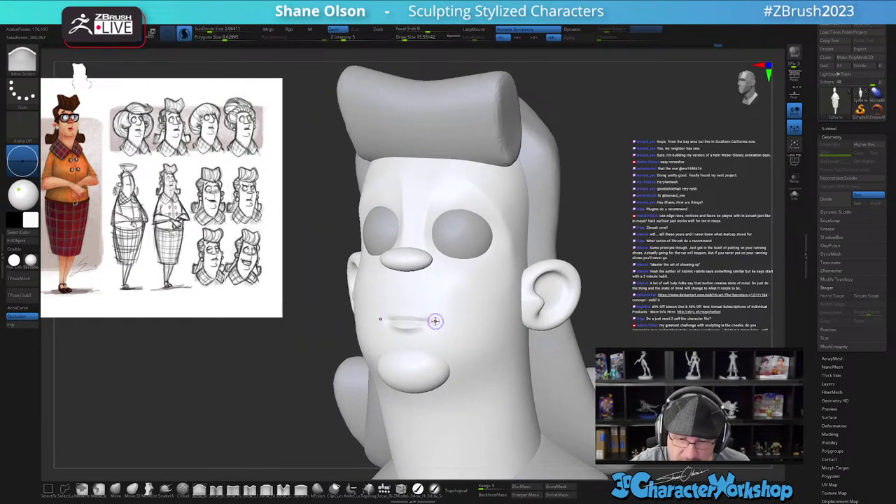
pyautogui.keyDown('ctrl'); pyautogui.moveTo(419, 313); pyautogui.dragTo(425, 365, button='right'); pyautogui.keyUp('ctrl')
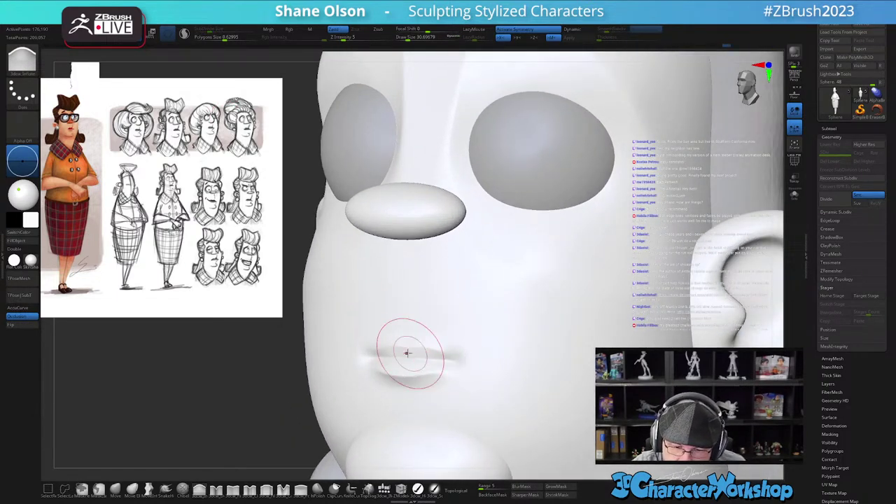
pyautogui.moveTo(482, 369)
pyautogui.mouseDown(button='right')
pyautogui.moveTo(502, 360)
pyautogui.moveTo(426, 408)
pyautogui.moveTo(467, 393)
pyautogui.mouseUp(button='right')
pyautogui.press('s')
pyautogui.moveTo(461, 401); pyautogui.dragTo(447, 401)
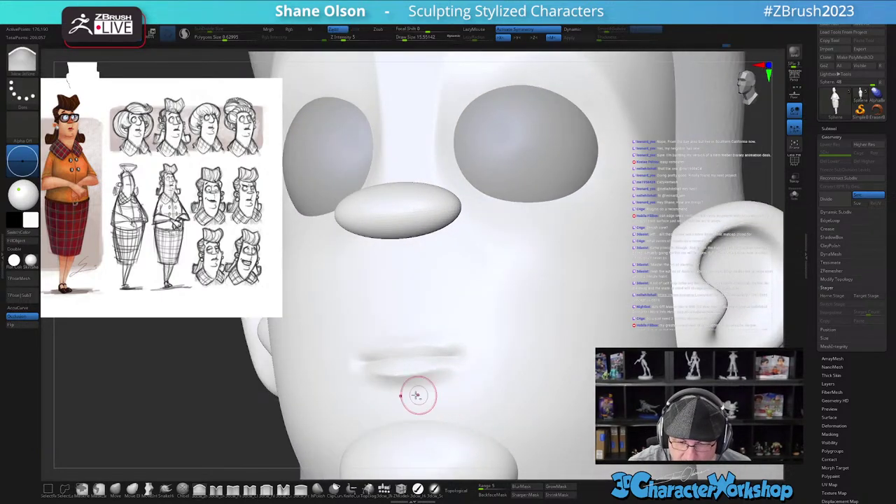
pyautogui.moveTo(456, 393)
pyautogui.mouseDown(button='right')
pyautogui.moveTo(428, 387)
pyautogui.moveTo(442, 406)
pyautogui.moveTo(435, 400)
pyautogui.moveTo(472, 410)
pyautogui.moveTo(469, 373)
pyautogui.mouseUp(button='right')
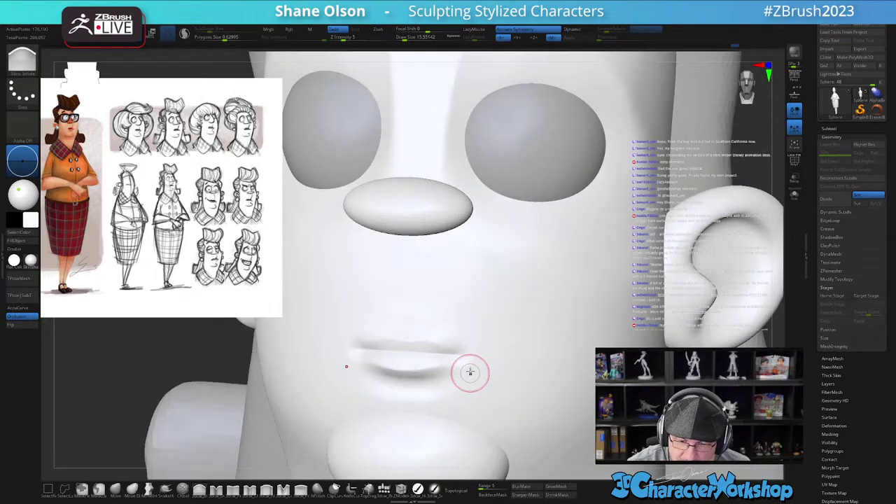
# - Reshape the lips and mouth corners with the Move brush at draw size about 17
pyautogui.click(115, 490)
pyautogui.moveTo(514, 345)
pyautogui.mouseDown(button='right')
pyautogui.moveTo(500, 343)
pyautogui.moveTo(511, 336)
pyautogui.moveTo(502, 366)
pyautogui.moveTo(463, 375)
pyautogui.mouseUp(button='right')
pyautogui.press('s')
pyautogui.moveTo(448, 392); pyautogui.dragTo(453, 392)
pyautogui.moveTo(453, 392)
pyautogui.mouseDown(button='right')
pyautogui.moveTo(444, 396)
pyautogui.moveTo(484, 396)
pyautogui.moveTo(476, 412)
pyautogui.moveTo(448, 386)
pyautogui.moveTo(469, 403)
pyautogui.moveTo(486, 394)
pyautogui.mouseUp(button='right')
pyautogui.keyDown('shift'); pyautogui.moveTo(392, 364); pyautogui.dragTo(402, 344, button='right'); pyautogui.keyUp('shift')
pyautogui.moveTo(482, 383); pyautogui.dragTo(463, 411, button='right')
pyautogui.press('s')
pyautogui.moveTo(464, 380); pyautogui.dragTo(446, 375)
pyautogui.press('s')
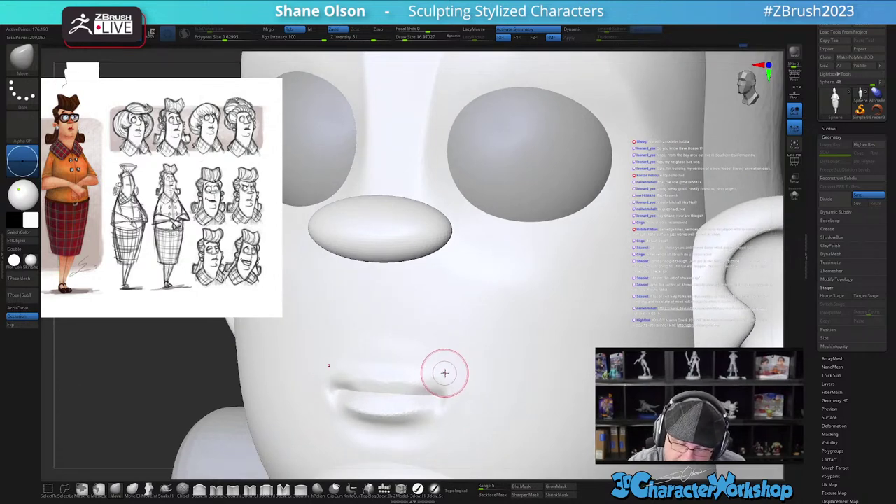
# - Refine the upper lip's contour with Move at draw size about 13, smoothing it from side and low views
pyautogui.press('shift')
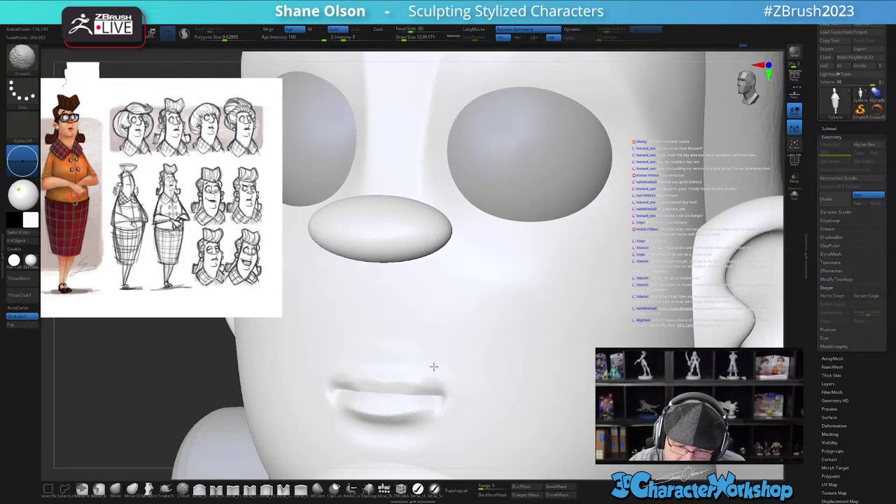
pyautogui.moveTo(460, 350); pyautogui.dragTo(402, 350, button='right')
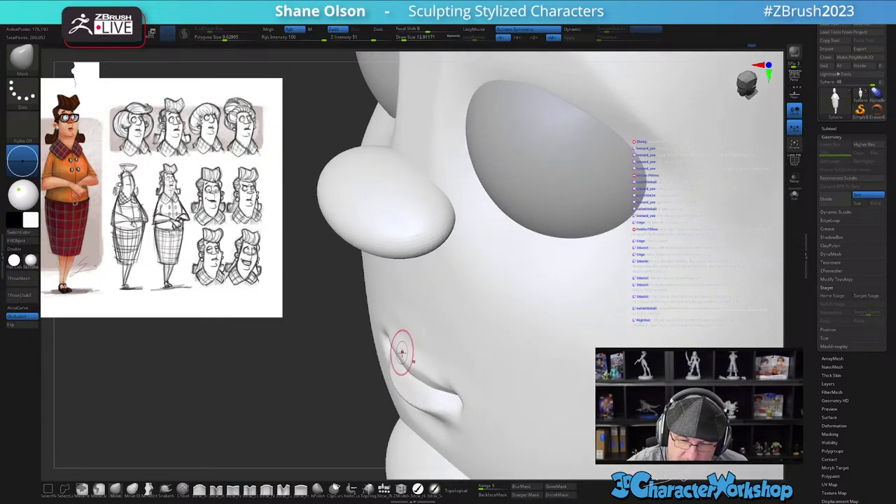
pyautogui.keyDown('shift'); pyautogui.moveTo(399, 346); pyautogui.dragTo(400, 356); pyautogui.keyUp('shift')
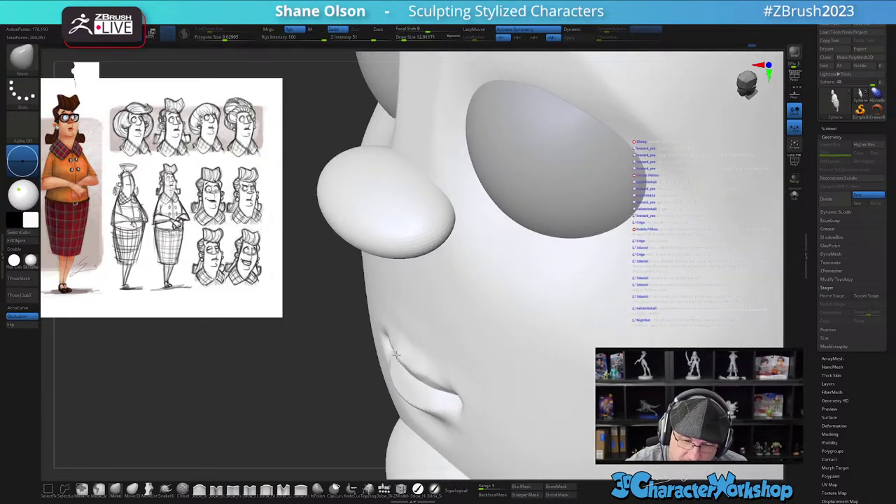
pyautogui.moveTo(436, 366)
pyautogui.mouseDown(button='right')
pyautogui.moveTo(456, 355)
pyautogui.moveTo(458, 339)
pyautogui.moveTo(412, 378)
pyautogui.mouseUp(button='right')
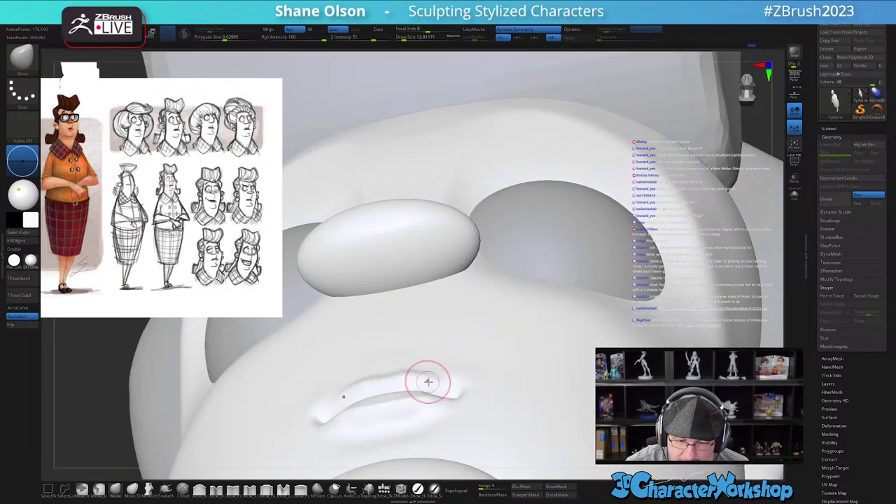
pyautogui.moveTo(442, 342); pyautogui.dragTo(474, 316, button='right')
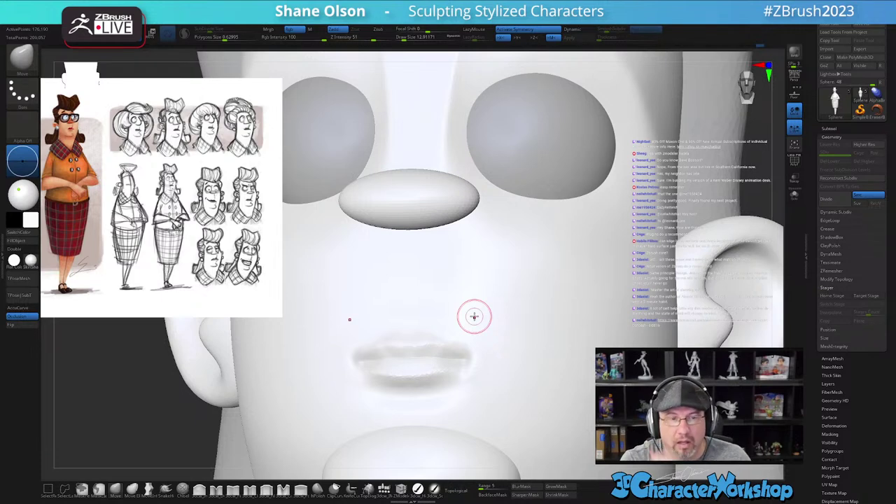
# - Adjust the mouth's profile and corners with the Move brush, using draw sizes of about 65 and 25
pyautogui.moveTo(481, 326)
pyautogui.mouseDown(button='right')
pyautogui.moveTo(450, 337)
pyautogui.moveTo(480, 336)
pyautogui.mouseUp(button='right')
pyautogui.moveTo(485, 347); pyautogui.dragTo(468, 376, button='right')
pyautogui.press('s')
pyautogui.moveTo(469, 376)
pyautogui.mouseDown()
pyautogui.moveTo(460, 374)
pyautogui.moveTo(467, 367)
pyautogui.mouseUp()
pyautogui.press('s')
pyautogui.moveTo(469, 360); pyautogui.dragTo(462, 387, button='right')
pyautogui.moveTo(445, 332); pyautogui.dragTo(440, 333)
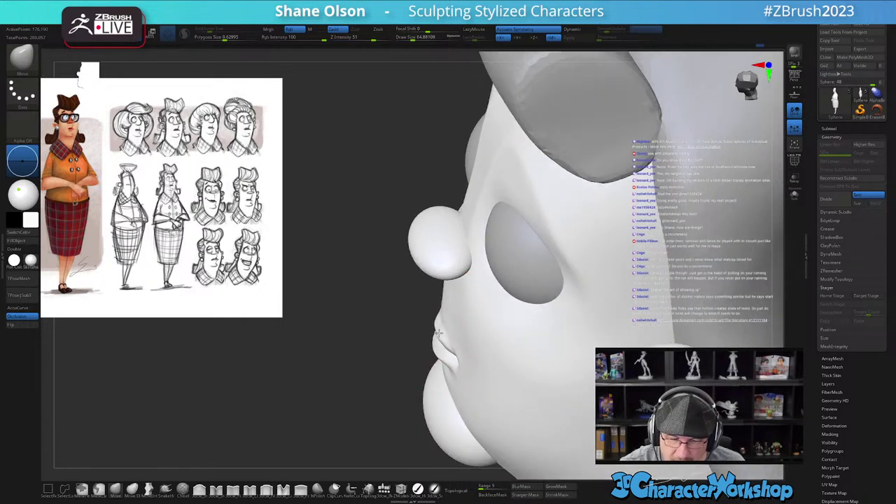
pyautogui.moveTo(458, 370)
pyautogui.mouseDown(button='right')
pyautogui.moveTo(464, 343)
pyautogui.moveTo(503, 364)
pyautogui.moveTo(490, 374)
pyautogui.moveTo(457, 373)
pyautogui.moveTo(452, 360)
pyautogui.mouseUp(button='right')
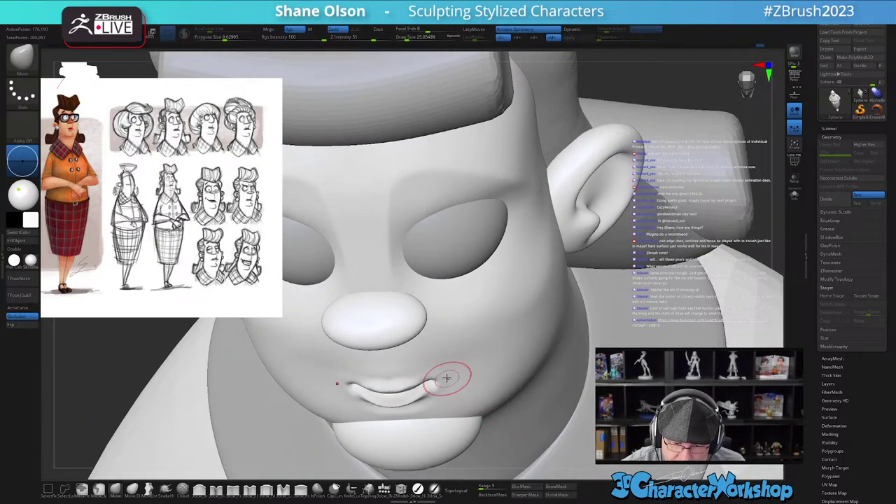
# - Smooth the skin between the nose and the upper lip at draw size about 17
pyautogui.moveTo(386, 375)
pyautogui.keyDown('shift'); pyautogui.mouseDown()
pyautogui.moveTo(403, 375)
pyautogui.moveTo(373, 373)
pyautogui.mouseUp(); pyautogui.keyUp('shift')
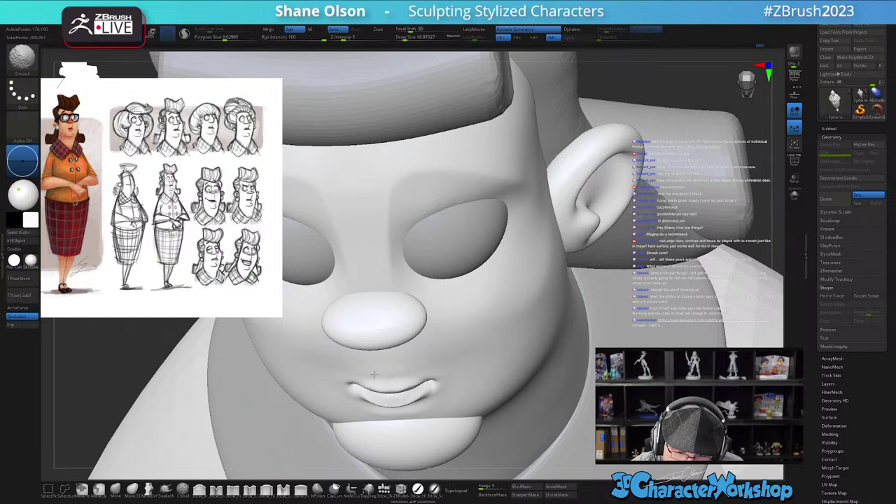
pyautogui.moveTo(411, 346); pyautogui.dragTo(414, 411, button='right')
pyautogui.moveTo(457, 331)
pyautogui.mouseDown(button='right')
pyautogui.moveTo(460, 354)
pyautogui.moveTo(521, 315)
pyautogui.moveTo(507, 374)
pyautogui.moveTo(501, 361)
pyautogui.moveTo(499, 402)
pyautogui.mouseUp(button='right')
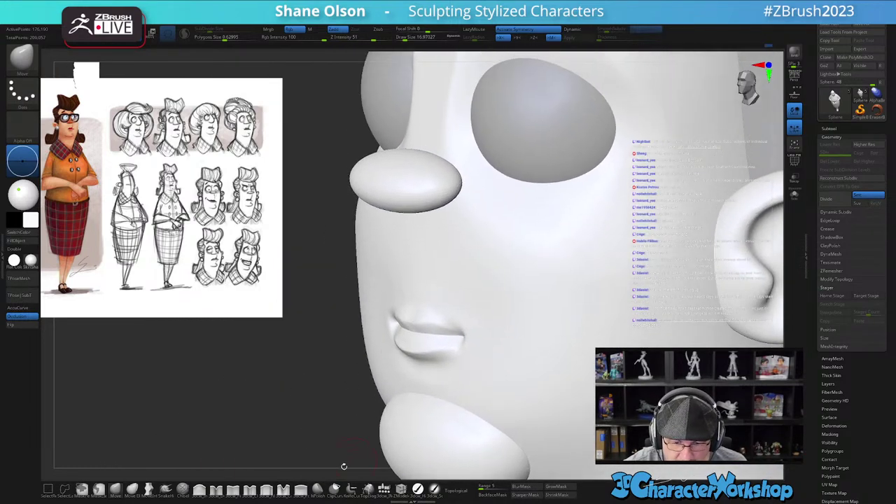
# - Sharpen the edges of both lips with the Pinch brush at draw sizes of about 8.4 to 10.5
pyautogui.click(233, 491)
pyautogui.moveTo(449, 304)
pyautogui.mouseDown(button='right')
pyautogui.moveTo(456, 295)
pyautogui.moveTo(455, 308)
pyautogui.moveTo(430, 316)
pyautogui.mouseUp(button='right')
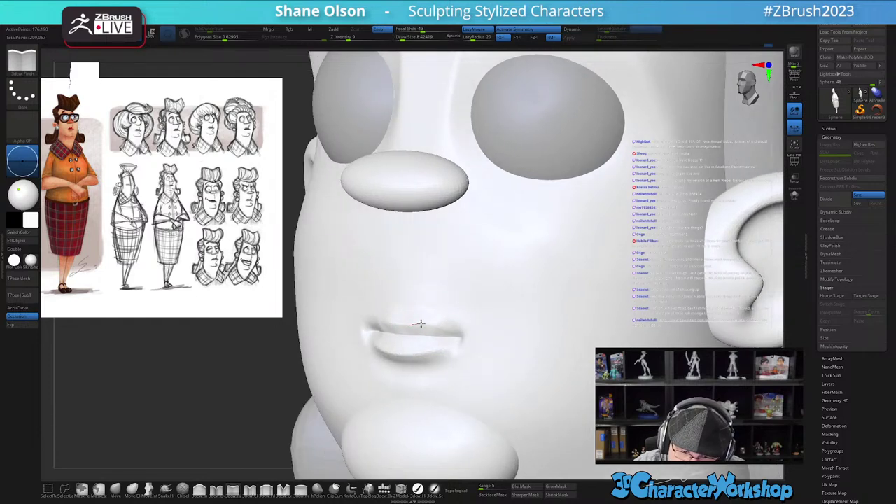
pyautogui.moveTo(450, 332)
pyautogui.mouseDown(button='right')
pyautogui.moveTo(429, 286)
pyautogui.moveTo(414, 358)
pyautogui.mouseUp(button='right')
pyautogui.press('s')
pyautogui.moveTo(408, 360); pyautogui.dragTo(452, 343)
pyautogui.moveTo(494, 381)
pyautogui.keyDown('ctrl'); pyautogui.mouseDown(button='right')
pyautogui.moveTo(480, 344)
pyautogui.moveTo(533, 397)
pyautogui.moveTo(544, 392)
pyautogui.moveTo(500, 365)
pyautogui.moveTo(526, 394)
pyautogui.moveTo(494, 406)
pyautogui.moveTo(490, 392)
pyautogui.moveTo(433, 376)
pyautogui.moveTo(449, 273)
pyautogui.moveTo(447, 388)
pyautogui.moveTo(438, 371)
pyautogui.moveTo(430, 396)
pyautogui.mouseUp(button='right'); pyautogui.keyUp('ctrl')
pyautogui.press('s')
pyautogui.moveTo(431, 400); pyautogui.dragTo(428, 400)
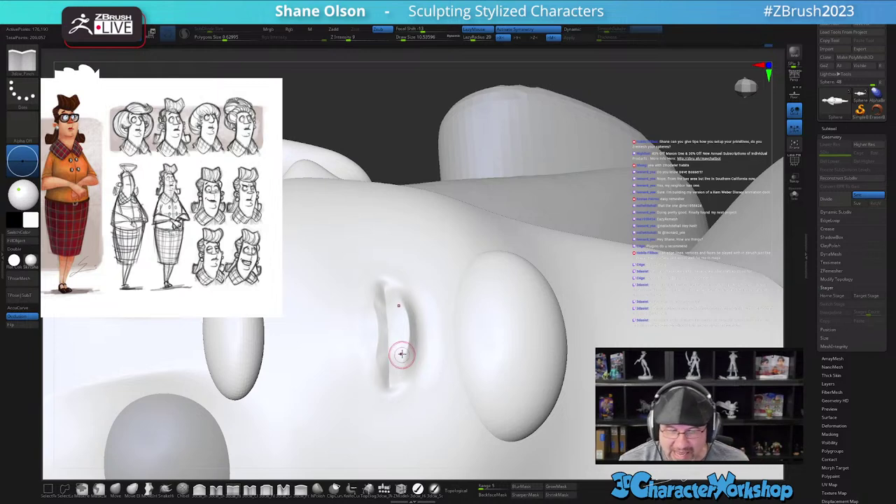
# - Display the wireframe around the mouth and set the Smooth brush's Z Intensity to 2
pyautogui.moveTo(404, 357)
pyautogui.keyDown('ctrl'); pyautogui.mouseDown(button='right')
pyautogui.moveTo(412, 397)
pyautogui.moveTo(405, 390)
pyautogui.moveTo(402, 405)
pyautogui.mouseUp(button='right'); pyautogui.keyUp('ctrl')
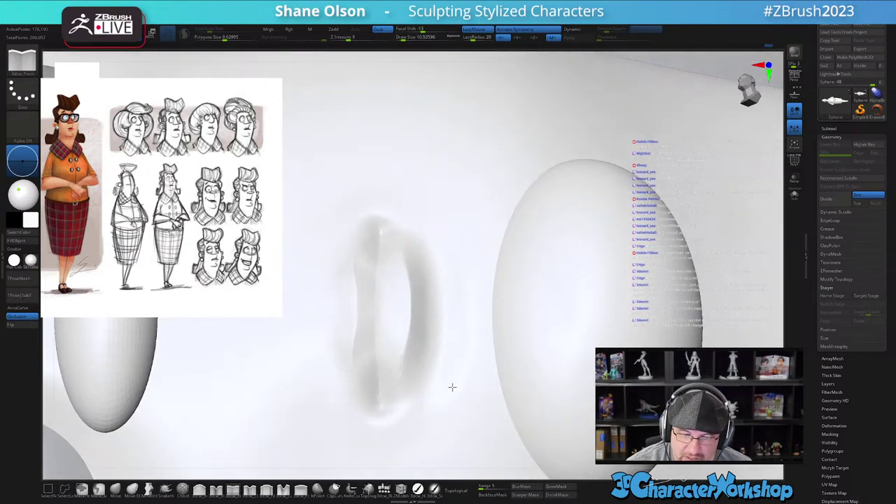
pyautogui.moveTo(450, 386); pyautogui.dragTo(444, 394, button='right')
pyautogui.hotkey('shift', 'f')
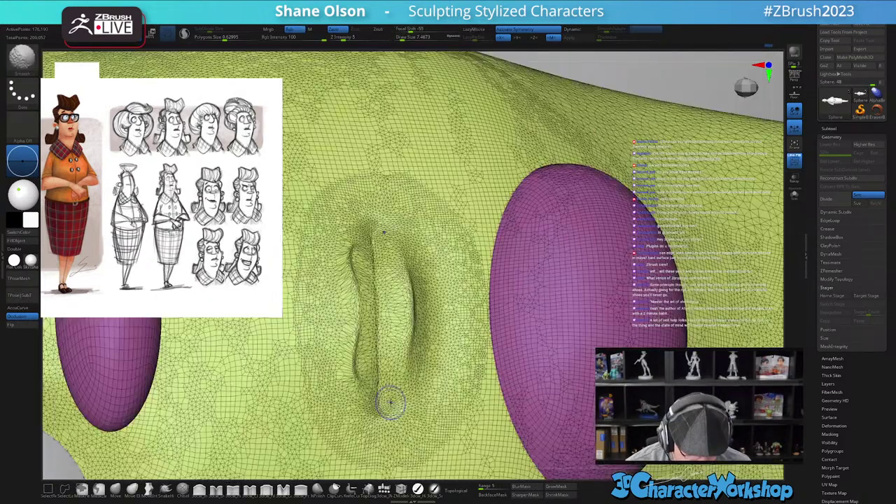
pyautogui.moveTo(396, 369)
pyautogui.mouseDown(button='right')
pyautogui.moveTo(405, 366)
pyautogui.moveTo(396, 373)
pyautogui.mouseUp(button='right')
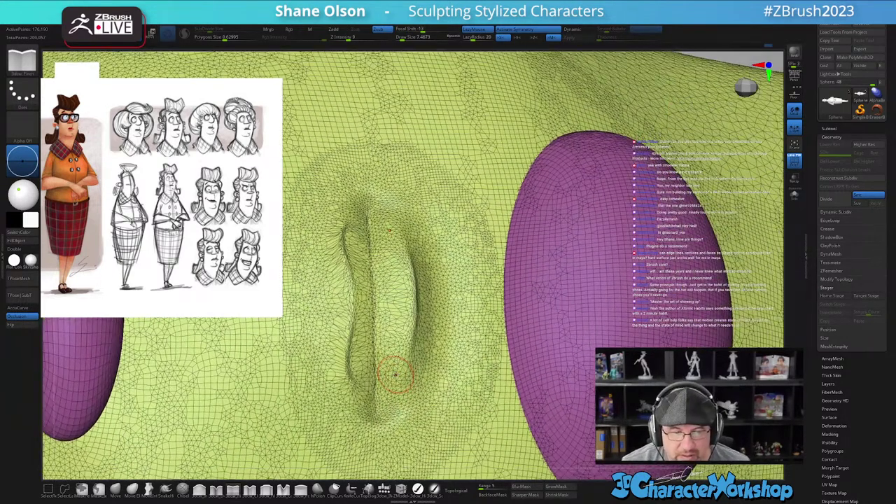
pyautogui.press('shift')
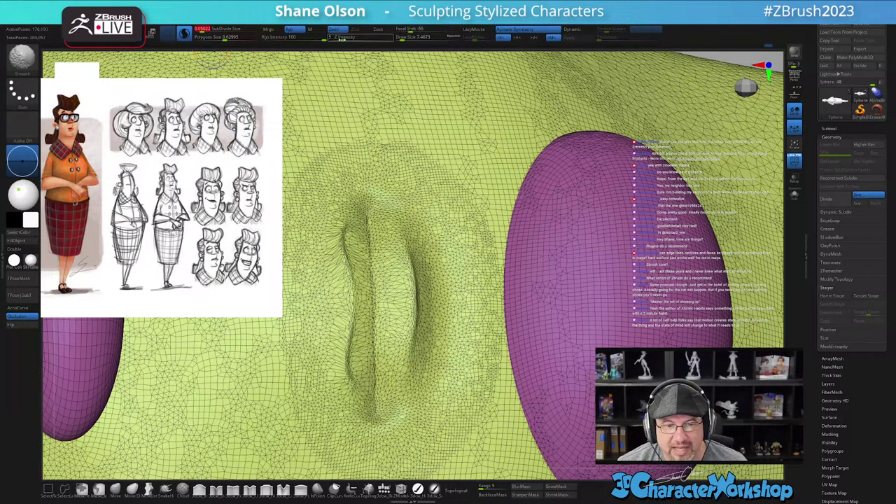
pyautogui.press('shift')
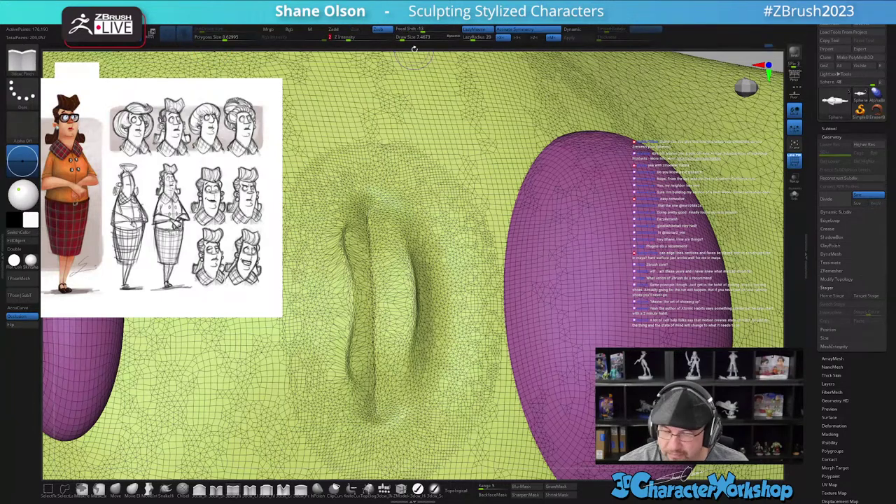
# - Smooth over both lips and the surrounding skin at draw size about 7.5 to refine the mesh density there
pyautogui.moveTo(383, 224)
pyautogui.keyDown('shift'); pyautogui.mouseDown()
pyautogui.moveTo(397, 372)
pyautogui.moveTo(405, 239)
pyautogui.mouseUp(); pyautogui.keyUp('shift')
pyautogui.keyDown('shift'); pyautogui.moveTo(354, 219); pyautogui.dragTo(364, 386); pyautogui.keyUp('shift')
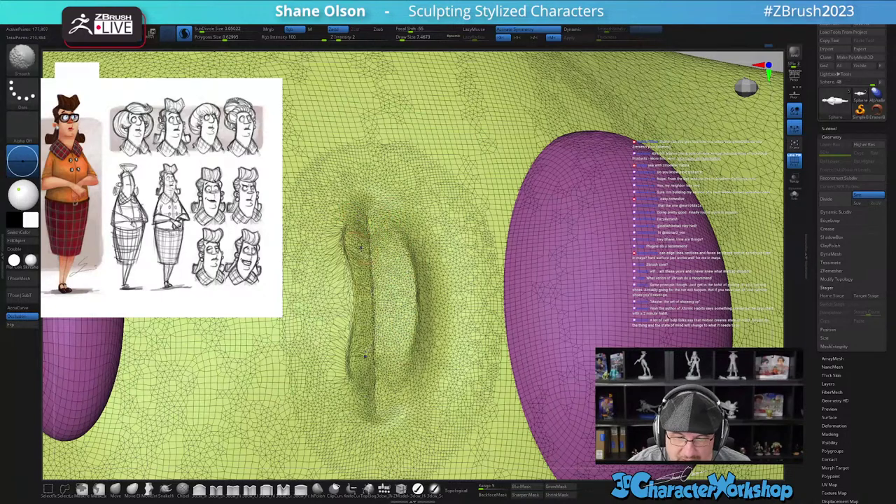
pyautogui.moveTo(369, 269); pyautogui.dragTo(361, 239, button='right')
pyautogui.keyDown('shift'); pyautogui.moveTo(355, 221); pyautogui.dragTo(358, 308); pyautogui.keyUp('shift')
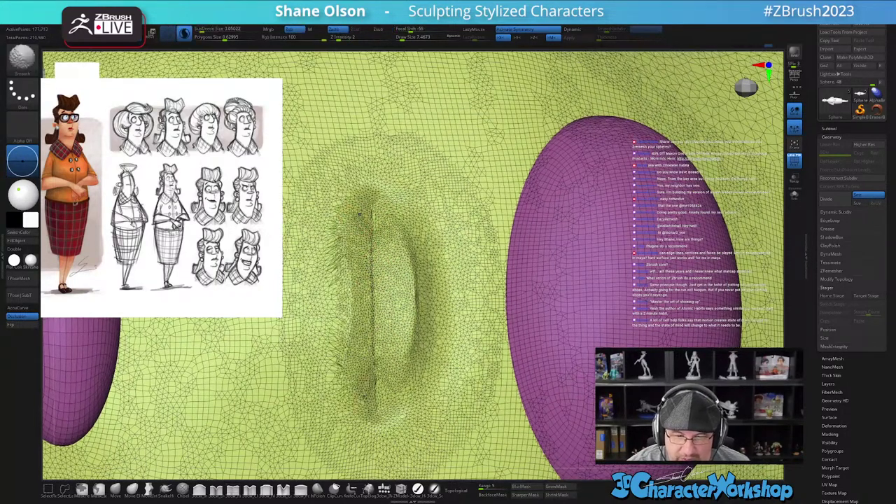
pyautogui.moveTo(332, 371)
pyautogui.keyDown('shift'); pyautogui.mouseDown()
pyautogui.moveTo(333, 259)
pyautogui.moveTo(340, 301)
pyautogui.moveTo(312, 314)
pyautogui.moveTo(352, 431)
pyautogui.moveTo(368, 442)
pyautogui.mouseUp(); pyautogui.keyUp('shift')
pyautogui.moveTo(406, 187)
pyautogui.keyDown('shift'); pyautogui.mouseDown()
pyautogui.moveTo(435, 392)
pyautogui.moveTo(406, 413)
pyautogui.mouseUp(); pyautogui.keyUp('shift')
pyautogui.keyDown('shift'); pyautogui.moveTo(448, 205); pyautogui.dragTo(457, 394); pyautogui.keyUp('shift')
pyautogui.moveTo(457, 395)
pyautogui.mouseDown(button='right')
pyautogui.moveTo(445, 398)
pyautogui.moveTo(490, 374)
pyautogui.moveTo(449, 381)
pyautogui.mouseUp(button='right')
pyautogui.moveTo(428, 259)
pyautogui.keyDown('shift'); pyautogui.mouseDown()
pyautogui.moveTo(418, 331)
pyautogui.moveTo(433, 331)
pyautogui.moveTo(428, 220)
pyautogui.moveTo(407, 427)
pyautogui.mouseUp(); pyautogui.keyUp('shift')
pyautogui.moveTo(432, 409)
pyautogui.mouseDown(button='right')
pyautogui.moveTo(448, 409)
pyautogui.moveTo(434, 420)
pyautogui.moveTo(459, 398)
pyautogui.mouseUp(button='right')
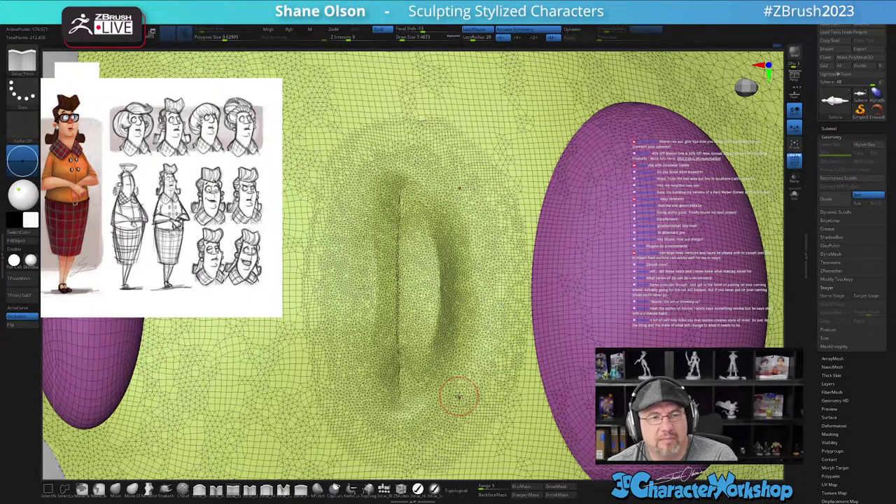
pyautogui.click(385, 490)
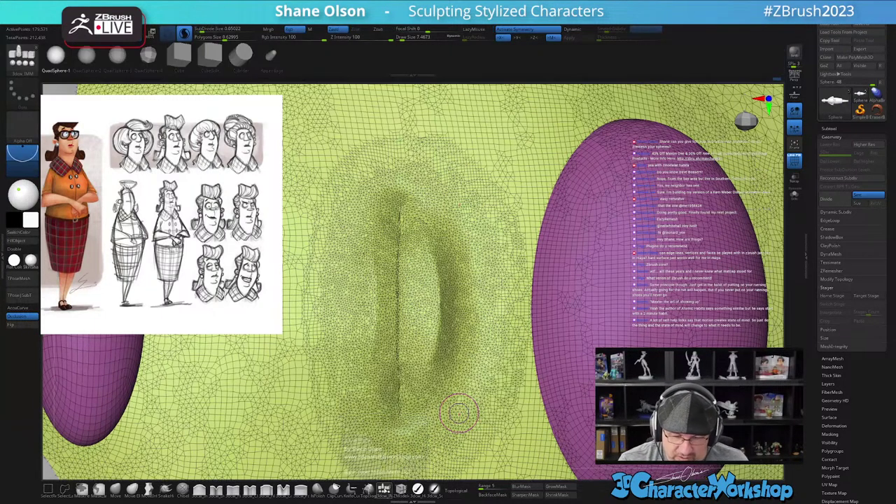
pyautogui.click(384, 490)
pyautogui.press('b')
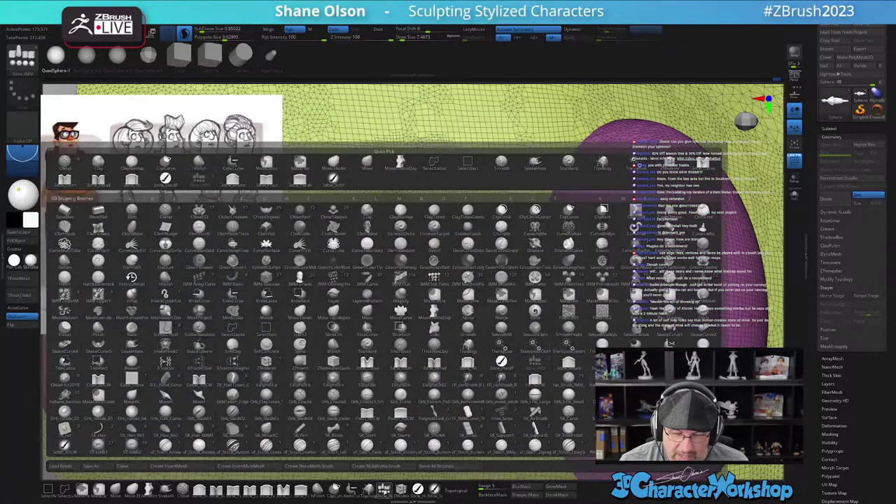
pyautogui.click(384, 491)
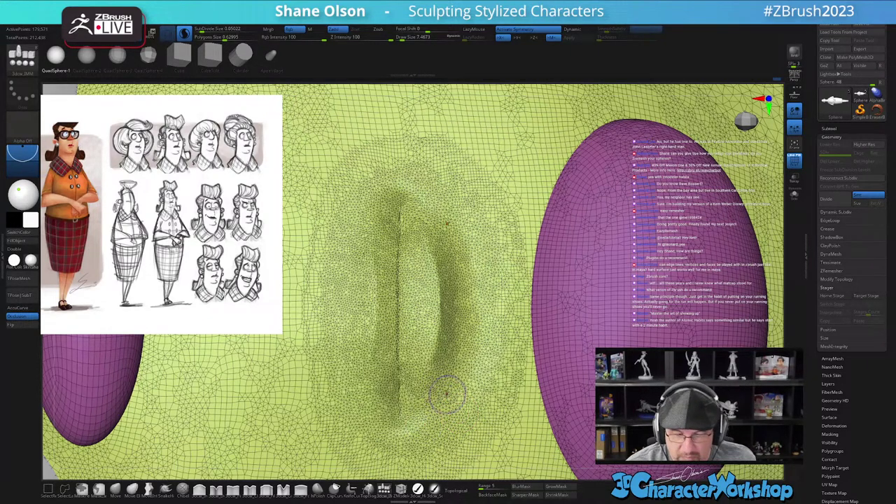
pyautogui.moveTo(431, 411)
pyautogui.mouseDown(button='right')
pyautogui.moveTo(442, 371)
pyautogui.moveTo(435, 378)
pyautogui.mouseUp(button='right')
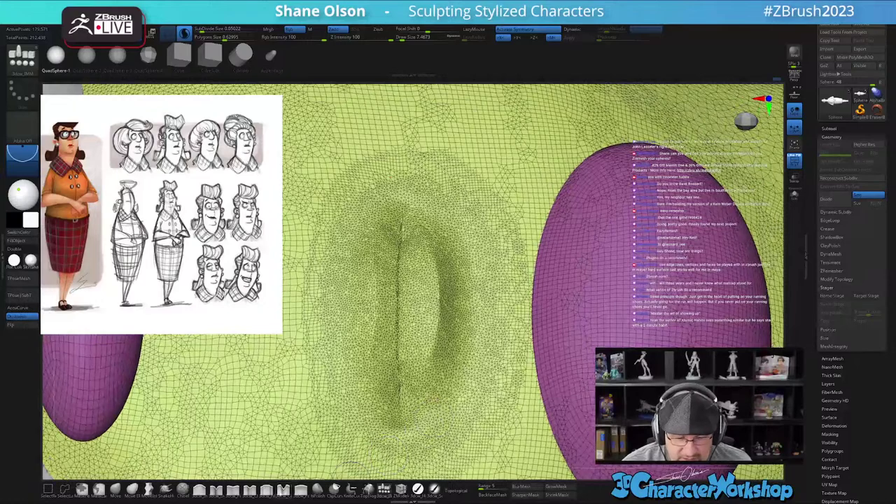
# - Hide the wireframe and pinch the line between the lips at draw size about 9.4
pyautogui.click(233, 489)
pyautogui.moveTo(428, 235)
pyautogui.mouseDown(button='right')
pyautogui.moveTo(422, 266)
pyautogui.moveTo(440, 240)
pyautogui.moveTo(433, 256)
pyautogui.mouseUp(button='right')
pyautogui.hotkey('shift', 'f')
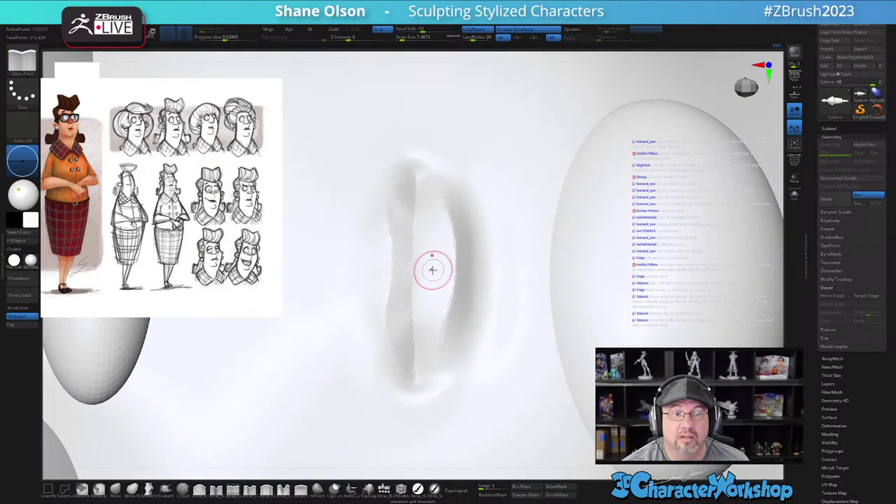
pyautogui.moveTo(431, 247); pyautogui.dragTo(427, 256, button='right')
pyautogui.press('s')
pyautogui.moveTo(428, 257); pyautogui.dragTo(424, 262)
pyautogui.moveTo(406, 194)
pyautogui.mouseDown()
pyautogui.moveTo(402, 343)
pyautogui.moveTo(399, 234)
pyautogui.mouseUp()
pyautogui.moveTo(430, 281)
pyautogui.mouseDown(button='right')
pyautogui.moveTo(432, 289)
pyautogui.moveTo(420, 290)
pyautogui.mouseUp(button='right')
# - Smooth the upper lip and the skin just above it
pyautogui.keyDown('shift'); pyautogui.moveTo(362, 261); pyautogui.dragTo(382, 382); pyautogui.keyUp('shift')
pyautogui.keyDown('shift'); pyautogui.moveTo(359, 296); pyautogui.dragTo(393, 397); pyautogui.keyUp('shift')
pyautogui.keyDown('shift'); pyautogui.moveTo(399, 311); pyautogui.dragTo(396, 242); pyautogui.keyUp('shift')
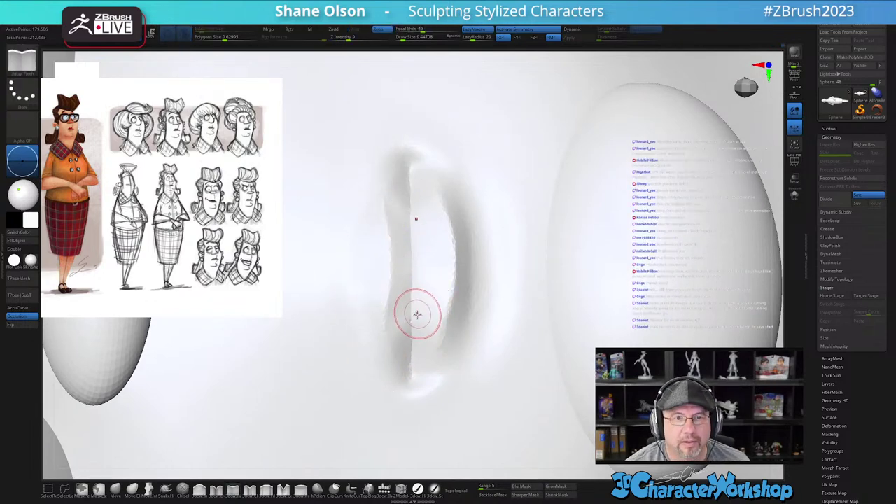
# - Pinch the upper lip's edge at draw size about 4.3
pyautogui.press('s')
pyautogui.moveTo(410, 251); pyautogui.dragTo(405, 249)
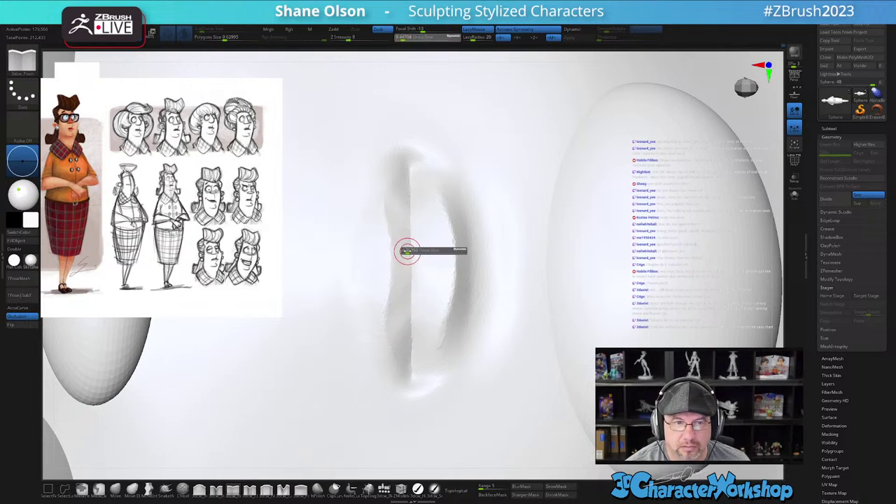
pyautogui.keyDown('alt'); pyautogui.moveTo(408, 246); pyautogui.dragTo(416, 228, button='right'); pyautogui.keyUp('alt')
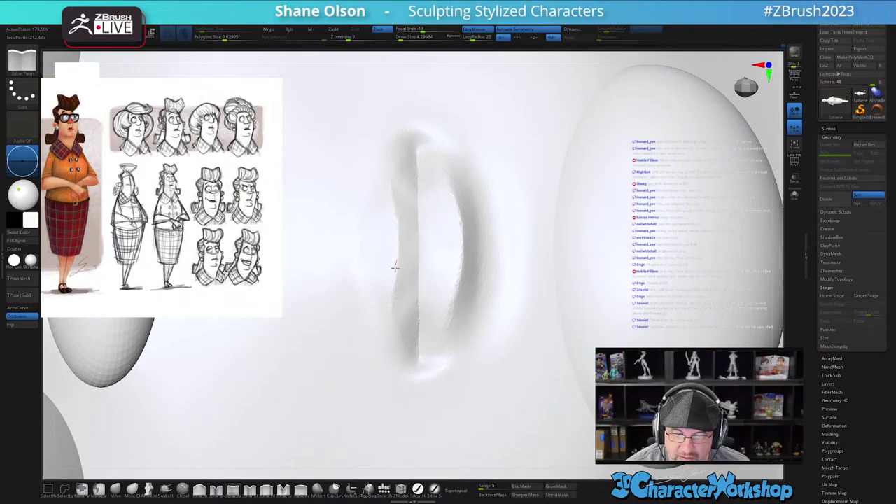
# - Pinch the lower lip's edge and the mouth line towards the corners at draw size about 9.4
pyautogui.press('s')
pyautogui.moveTo(461, 243); pyautogui.dragTo(464, 243)
pyautogui.moveTo(460, 187)
pyautogui.mouseDown()
pyautogui.moveTo(464, 249)
pyautogui.moveTo(447, 334)
pyautogui.mouseUp()
pyautogui.moveTo(461, 310); pyautogui.dragTo(434, 320, button='right')
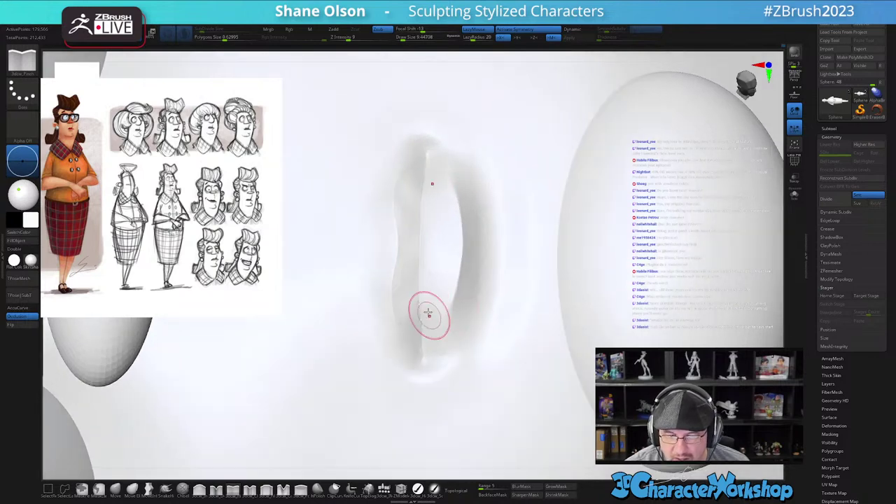
pyautogui.moveTo(419, 268); pyautogui.dragTo(420, 323)
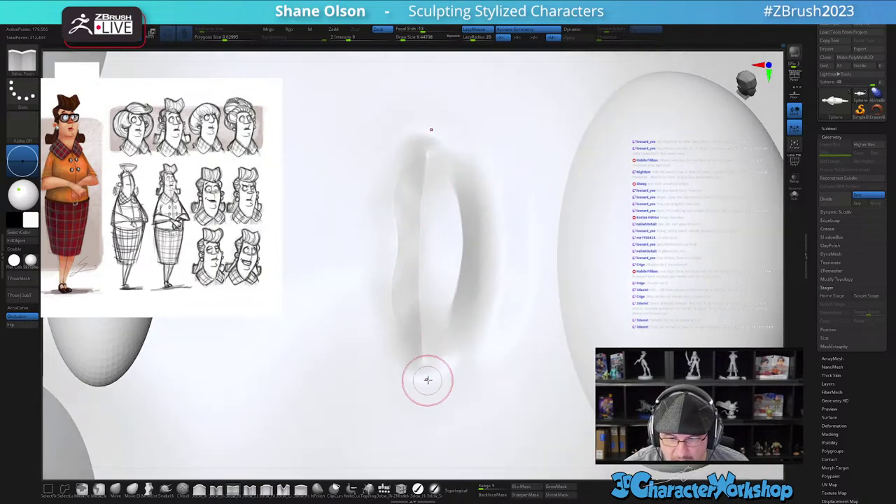
pyautogui.moveTo(497, 370); pyautogui.dragTo(471, 336, button='right')
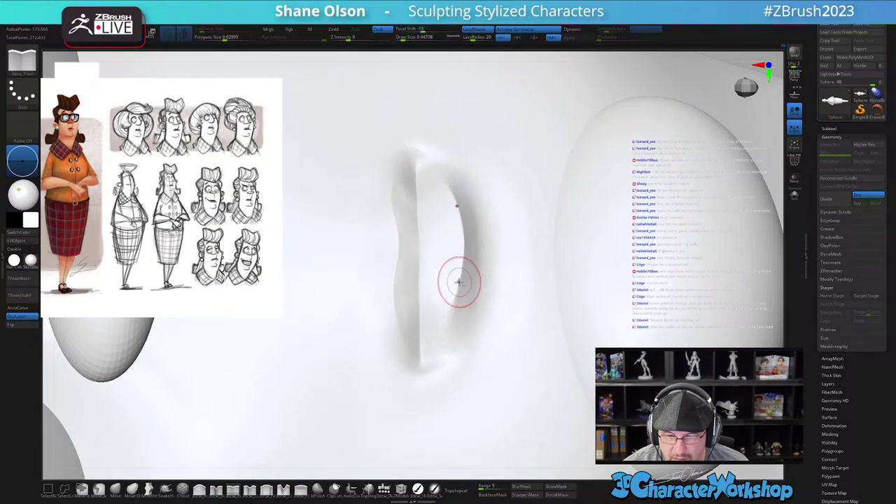
# - Sharpen the crease between the lips from corner to corner at draw size about 5.8
pyautogui.moveTo(470, 373); pyautogui.dragTo(471, 387, button='right')
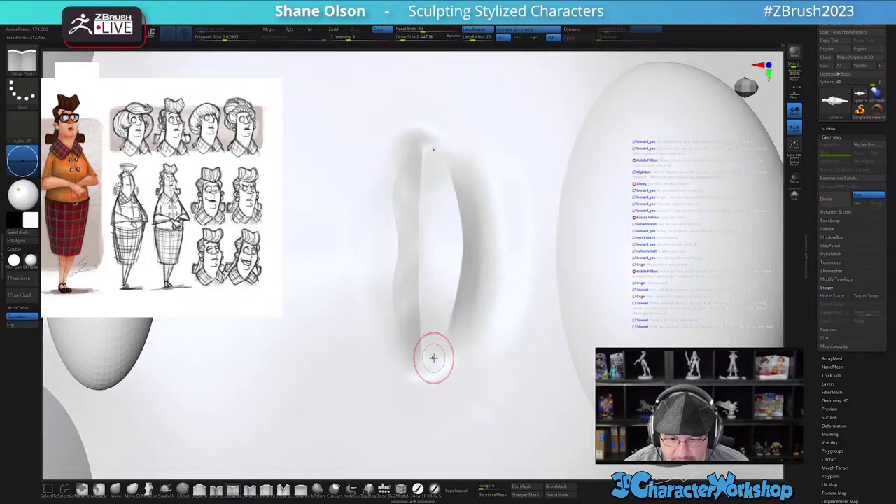
pyautogui.click(215, 489)
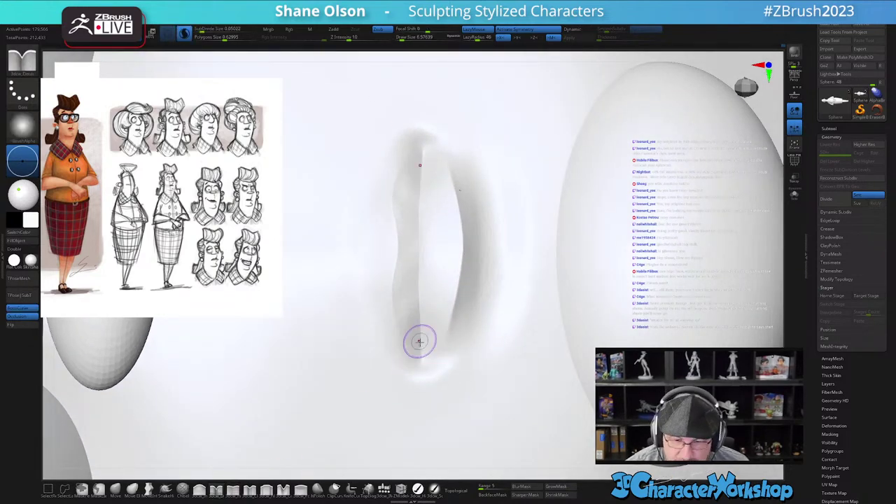
pyautogui.moveTo(424, 146); pyautogui.dragTo(422, 360)
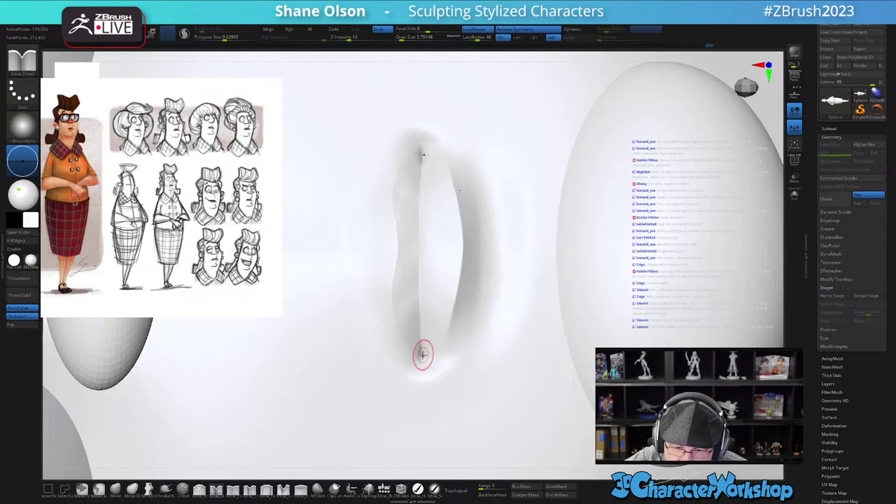
pyautogui.moveTo(421, 345); pyautogui.dragTo(419, 321)
pyautogui.keyDown('ctrl'); pyautogui.moveTo(466, 388); pyautogui.dragTo(461, 370, button='right'); pyautogui.keyUp('ctrl')
# - Inflate the lower lip near the mouth corner with the Inflate brush at draw size about 12.9
pyautogui.click(199, 490)
pyautogui.press('s')
pyautogui.moveTo(439, 356)
pyautogui.mouseDown()
pyautogui.moveTo(429, 357)
pyautogui.moveTo(444, 386)
pyautogui.mouseUp()
pyautogui.moveTo(446, 362)
pyautogui.mouseDown(button='right')
pyautogui.moveTo(451, 371)
pyautogui.moveTo(434, 269)
pyautogui.mouseUp(button='right')
pyautogui.moveTo(502, 390)
pyautogui.mouseDown(button='right')
pyautogui.moveTo(494, 300)
pyautogui.moveTo(538, 284)
pyautogui.moveTo(508, 361)
pyautogui.moveTo(516, 365)
pyautogui.moveTo(651, 315)
pyautogui.moveTo(652, 335)
pyautogui.moveTo(584, 331)
pyautogui.mouseUp(button='right')
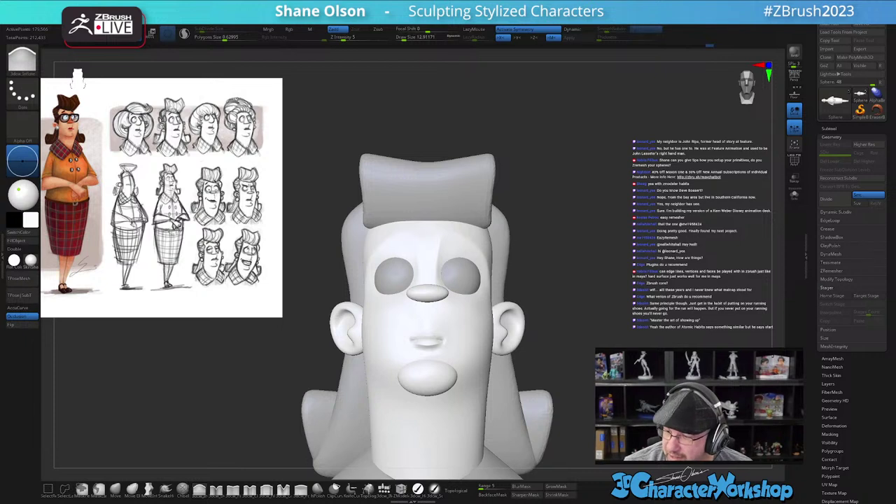
pyautogui.moveTo(592, 318)
pyautogui.keyDown('alt'); pyautogui.mouseDown(button='right')
pyautogui.moveTo(586, 334)
pyautogui.moveTo(571, 279)
pyautogui.moveTo(576, 301)
pyautogui.mouseUp(button='right'); pyautogui.keyUp('alt')
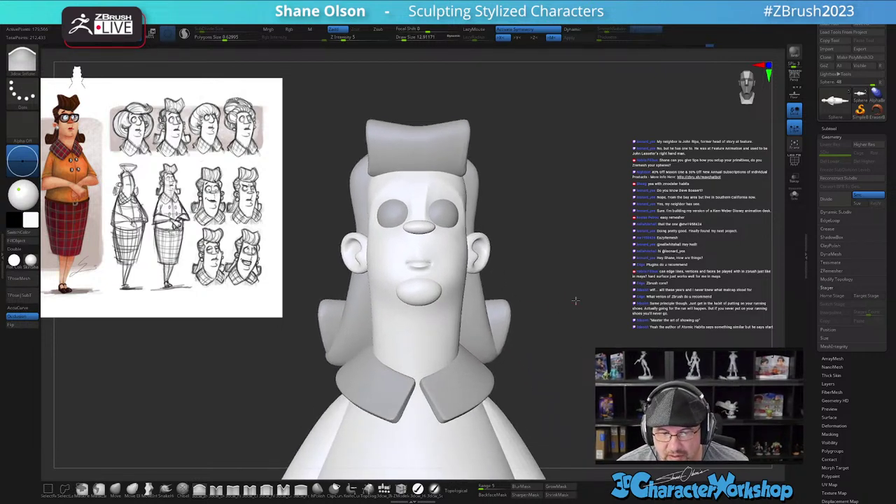
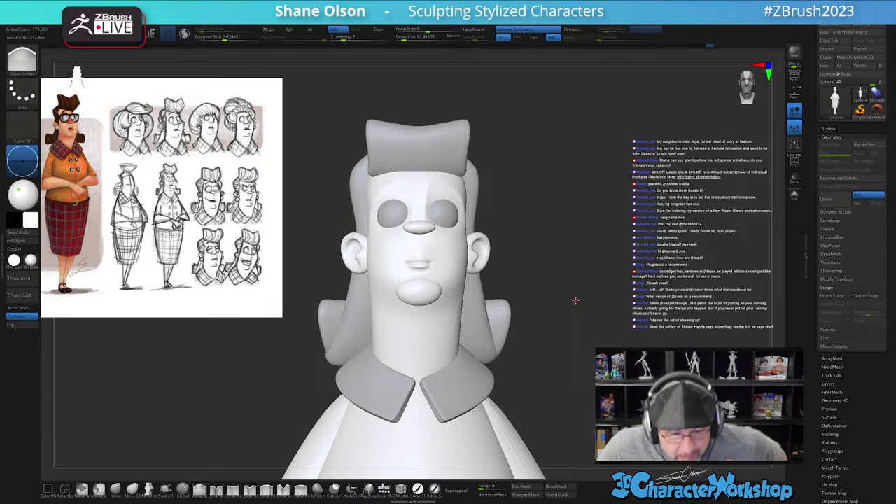
# - Examine the face and mouth proportions from three-quarter and side views
pyautogui.moveTo(548, 320)
pyautogui.mouseDown()
pyautogui.moveTo(540, 336)
pyautogui.moveTo(593, 360)
pyautogui.mouseUp()
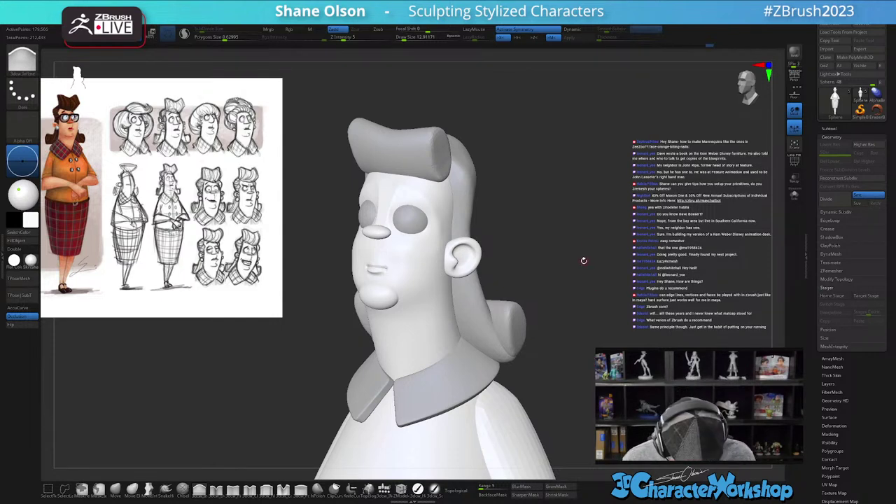
pyautogui.moveTo(583, 260)
pyautogui.keyDown('alt'); pyautogui.mouseDown()
pyautogui.moveTo(609, 200)
pyautogui.moveTo(626, 244)
pyautogui.moveTo(620, 219)
pyautogui.moveTo(683, 177)
pyautogui.moveTo(691, 182)
pyautogui.moveTo(684, 175)
pyautogui.mouseUp(); pyautogui.keyUp('alt')
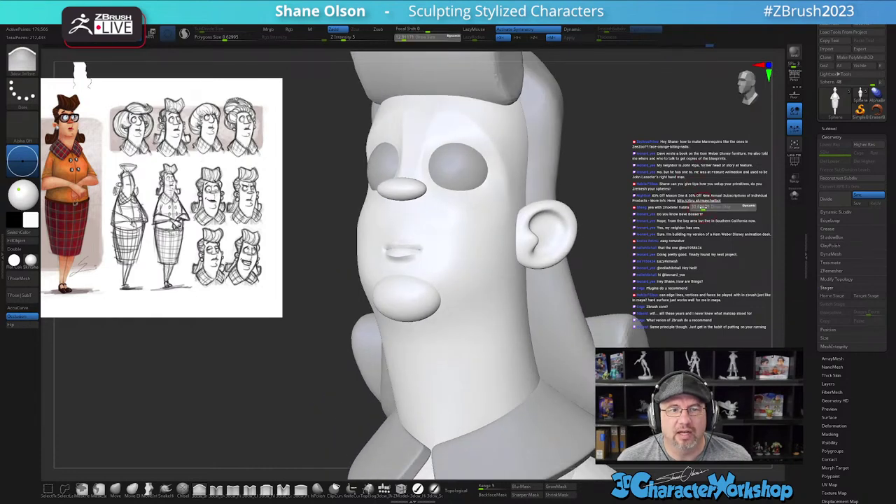
pyautogui.moveTo(698, 228); pyautogui.dragTo(630, 241)
pyautogui.press('s')
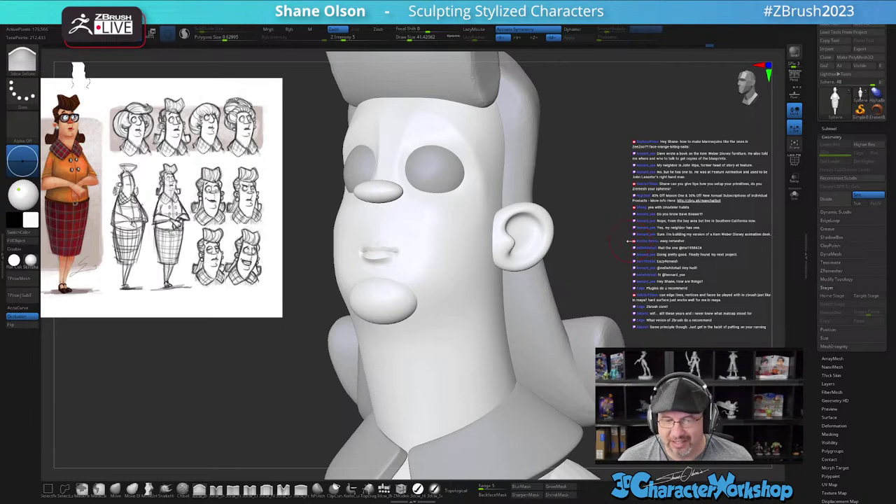
pyautogui.moveTo(452, 360)
pyautogui.mouseDown(button='right')
pyautogui.moveTo(429, 376)
pyautogui.moveTo(419, 350)
pyautogui.moveTo(422, 371)
pyautogui.moveTo(431, 330)
pyautogui.moveTo(424, 346)
pyautogui.mouseUp(button='right')
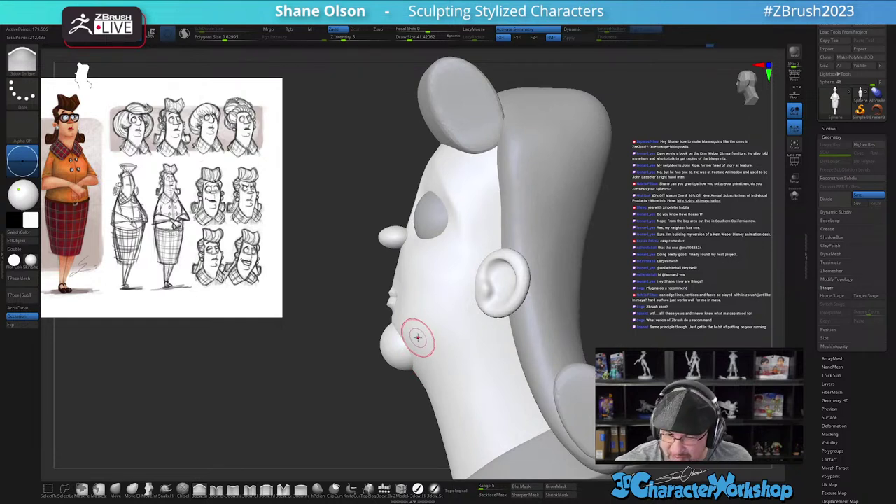
pyautogui.moveTo(332, 345)
pyautogui.mouseDown(button='right')
pyautogui.moveTo(309, 370)
pyautogui.moveTo(327, 314)
pyautogui.mouseUp(button='right')
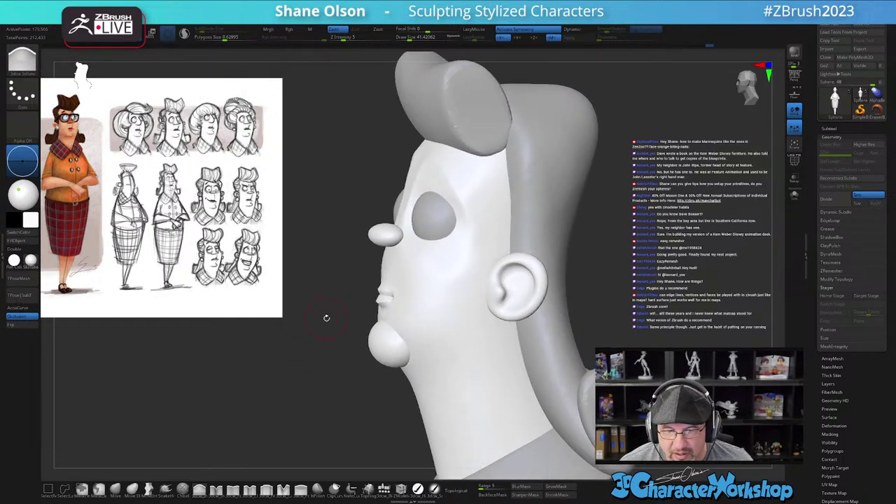
# - Switch to the Move brush at draw size about 62 and show the head's wireframe with polygroup colours
pyautogui.click(114, 489)
pyautogui.press('s')
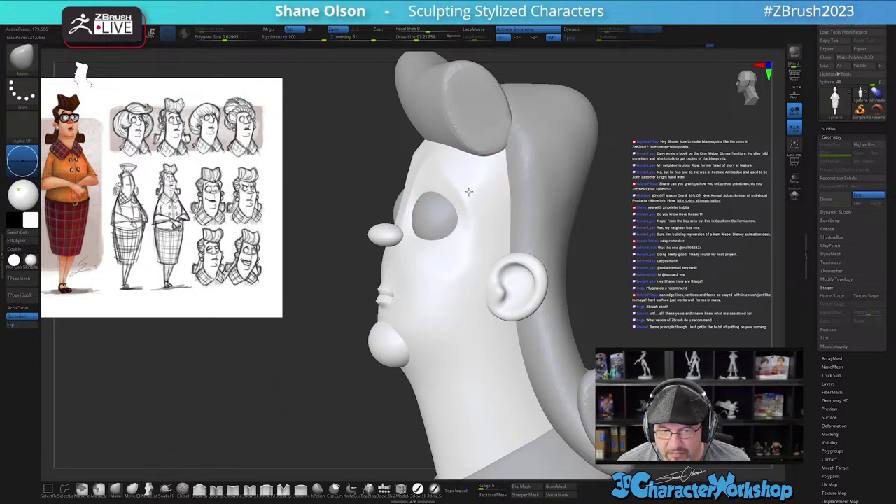
pyautogui.moveTo(310, 380)
pyautogui.mouseDown()
pyautogui.moveTo(282, 392)
pyautogui.moveTo(374, 396)
pyautogui.moveTo(290, 392)
pyautogui.moveTo(315, 378)
pyautogui.mouseUp()
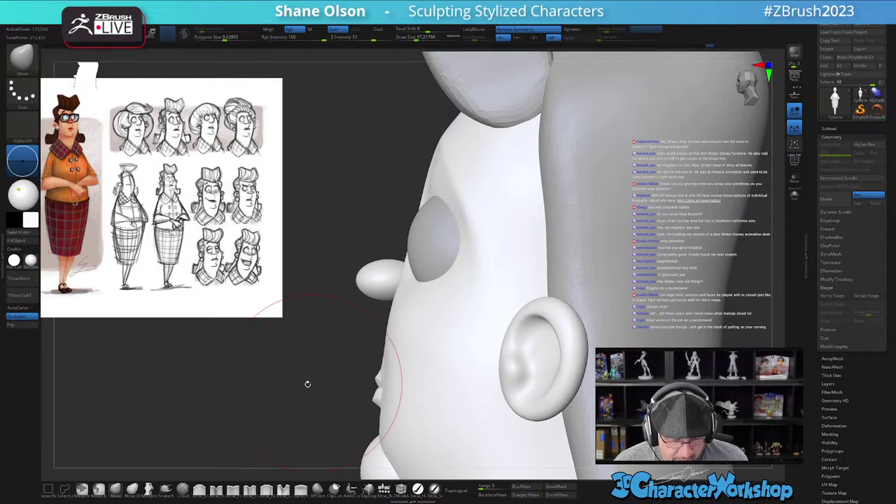
pyautogui.press('s')
pyautogui.moveTo(294, 390)
pyautogui.mouseDown()
pyautogui.moveTo(301, 360)
pyautogui.moveTo(290, 359)
pyautogui.moveTo(330, 334)
pyautogui.moveTo(324, 347)
pyautogui.moveTo(346, 348)
pyautogui.mouseUp()
pyautogui.hotkey('shift', 'f')
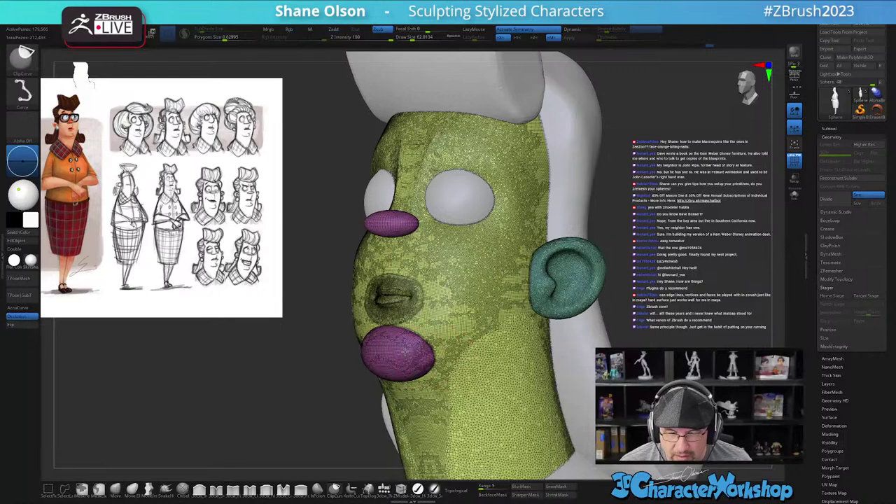
# - Assign the chin sphere its own polygroup, separate from the nose, and show all the head parts again
pyautogui.keyDown('ctrl'); pyautogui.keyDown('shift'); pyautogui.click(406, 351); pyautogui.keyUp('shift'); pyautogui.keyUp('ctrl')
pyautogui.keyDown('ctrl'); pyautogui.keyDown('shift'); pyautogui.click(297, 400); pyautogui.keyUp('shift'); pyautogui.keyUp('ctrl')
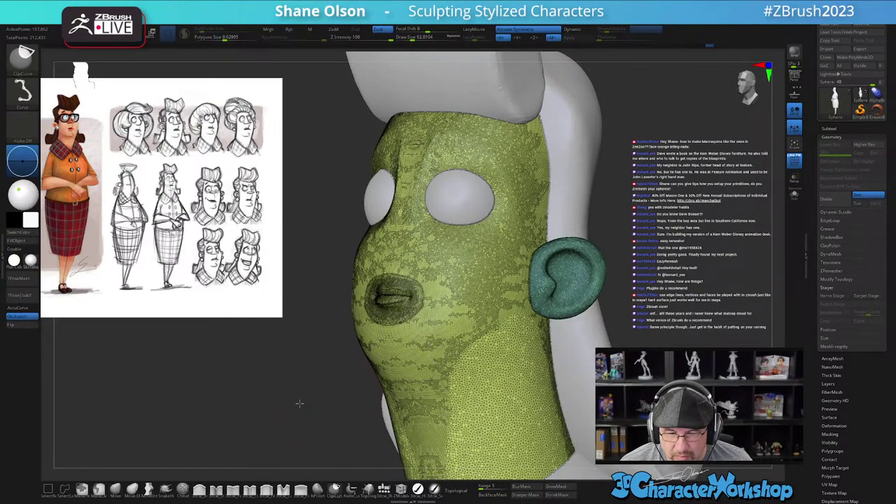
pyautogui.keyDown('ctrl'); pyautogui.keyDown('shift'); pyautogui.click(379, 357); pyautogui.keyUp('shift'); pyautogui.keyUp('ctrl')
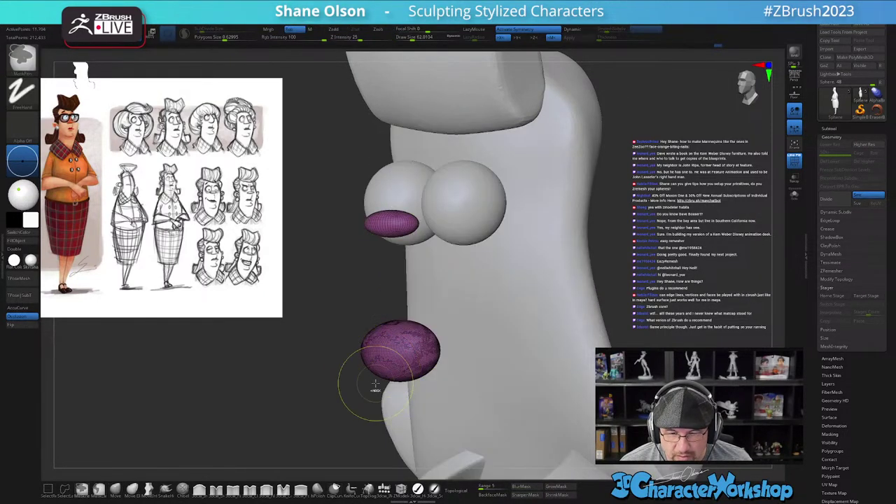
pyautogui.keyDown('ctrl'); pyautogui.moveTo(340, 282); pyautogui.dragTo(456, 410); pyautogui.keyUp('ctrl')
pyautogui.keyDown('ctrl'); pyautogui.keyDown('shift'); pyautogui.click(305, 403); pyautogui.keyUp('shift'); pyautogui.keyUp('ctrl')
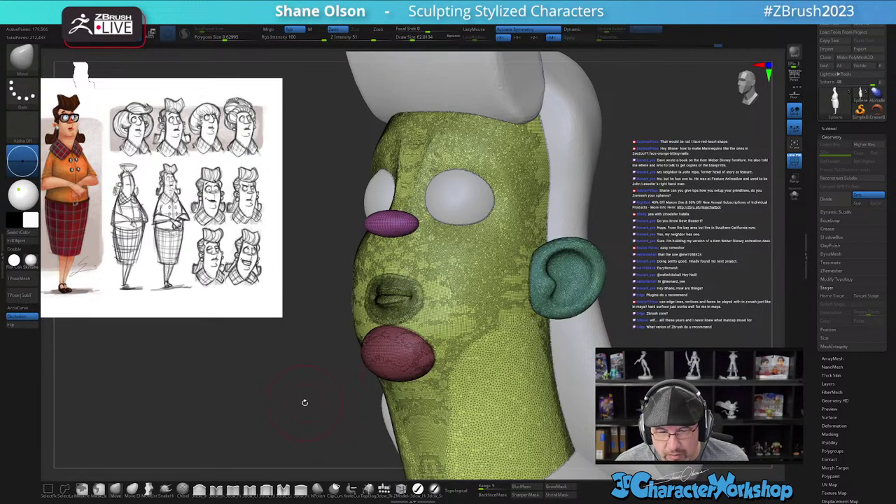
# - Hide the face and chin polygroups, split the hidden geometry into a separate subtool, and make that new subtool active
pyautogui.keyDown('alt'); pyautogui.moveTo(301, 343); pyautogui.dragTo(333, 306); pyautogui.keyUp('alt')
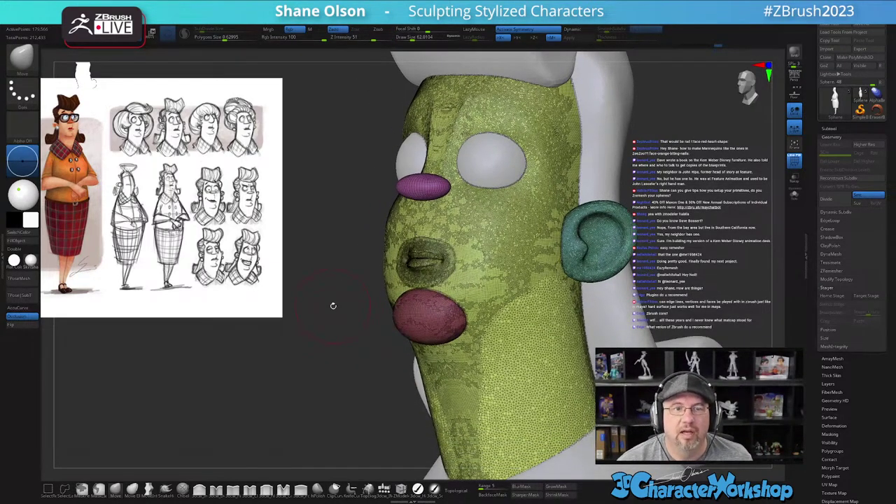
pyautogui.keyDown('ctrl'); pyautogui.keyDown('shift'); pyautogui.click(482, 308); pyautogui.keyUp('shift'); pyautogui.keyUp('ctrl')
pyautogui.keyDown('ctrl'); pyautogui.keyDown('shift'); pyautogui.click(482, 308); pyautogui.keyUp('shift'); pyautogui.keyUp('ctrl')
pyautogui.keyDown('ctrl'); pyautogui.keyDown('shift'); pyautogui.click(457, 333); pyautogui.keyUp('shift'); pyautogui.keyUp('ctrl')
pyautogui.keyDown('ctrl'); pyautogui.moveTo(486, 400); pyautogui.dragTo(530, 352, button='right'); pyautogui.keyUp('ctrl')
pyautogui.moveTo(533, 350); pyautogui.dragTo(586, 314)
pyautogui.press('space')
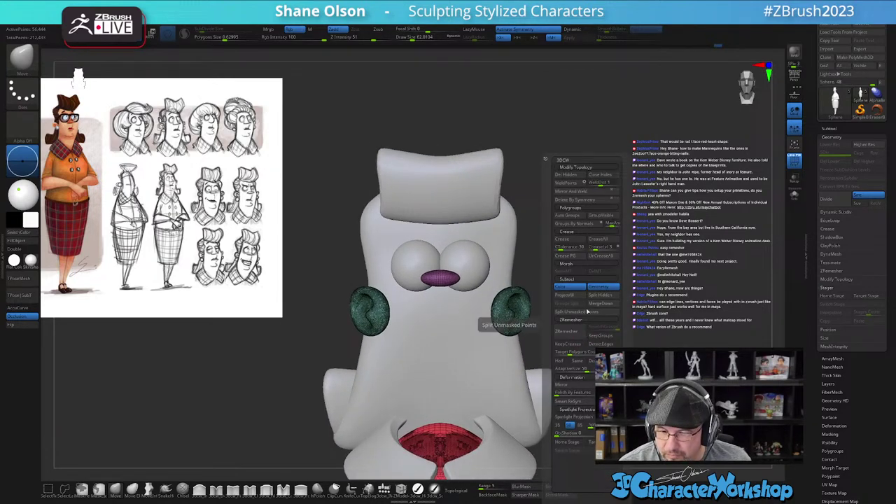
pyautogui.click(598, 295)
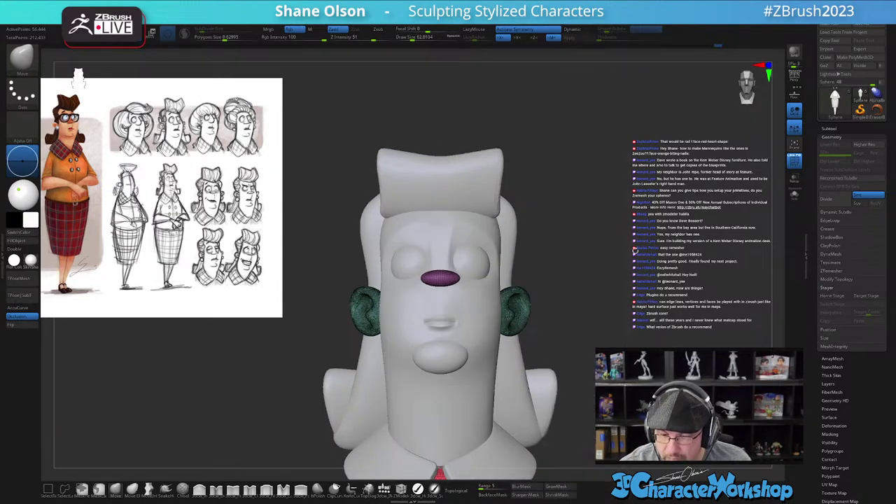
pyautogui.press('Down')
pyautogui.moveTo(596, 306)
pyautogui.mouseDown()
pyautogui.moveTo(589, 309)
pyautogui.moveTo(602, 305)
pyautogui.mouseUp()
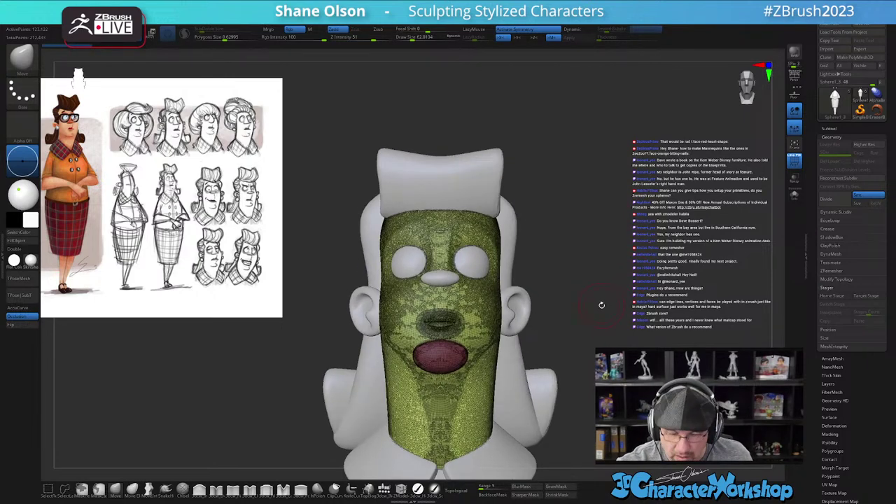
# - Place the transform gizmo on the chin with its orientation reset, centering it on the face with symmetry temporarily off
pyautogui.press('w')
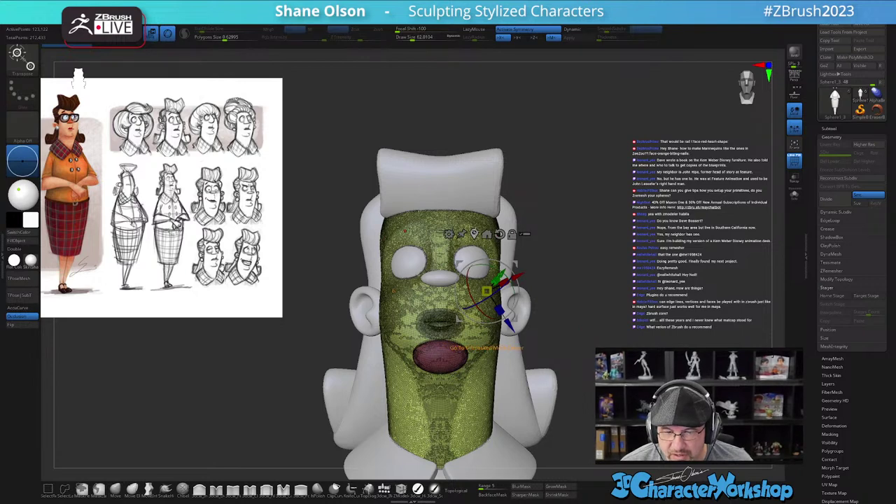
pyautogui.click(448, 353)
pyautogui.click(462, 297)
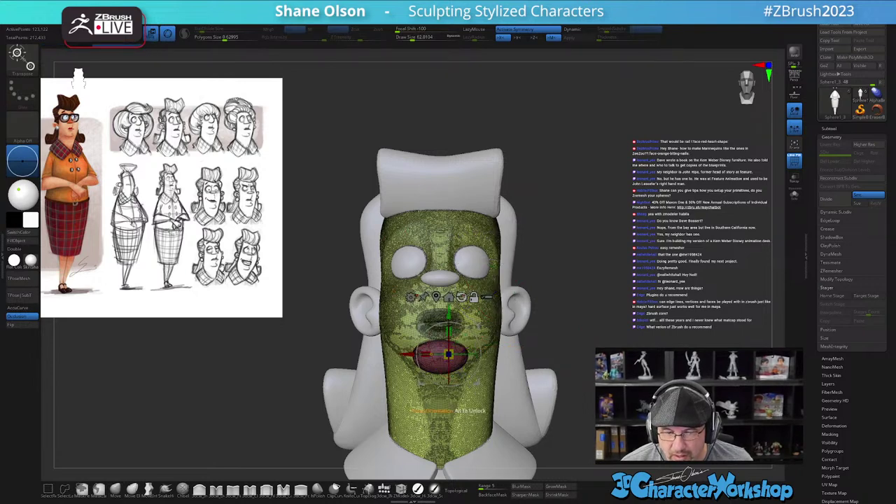
pyautogui.keyDown('alt'); pyautogui.moveTo(707, 329); pyautogui.dragTo(671, 295); pyautogui.keyUp('alt')
pyautogui.keyDown('shift'); pyautogui.moveTo(420, 315); pyautogui.dragTo(429, 319, button='right'); pyautogui.keyUp('shift')
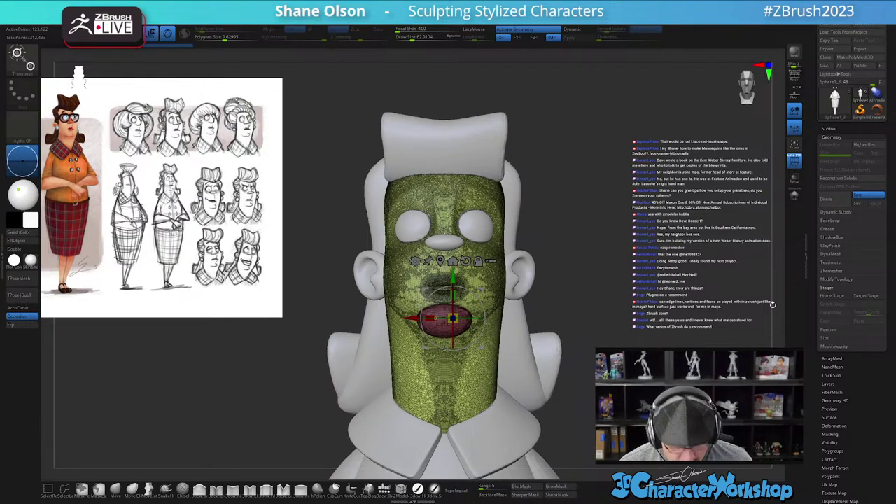
pyautogui.click(832, 129)
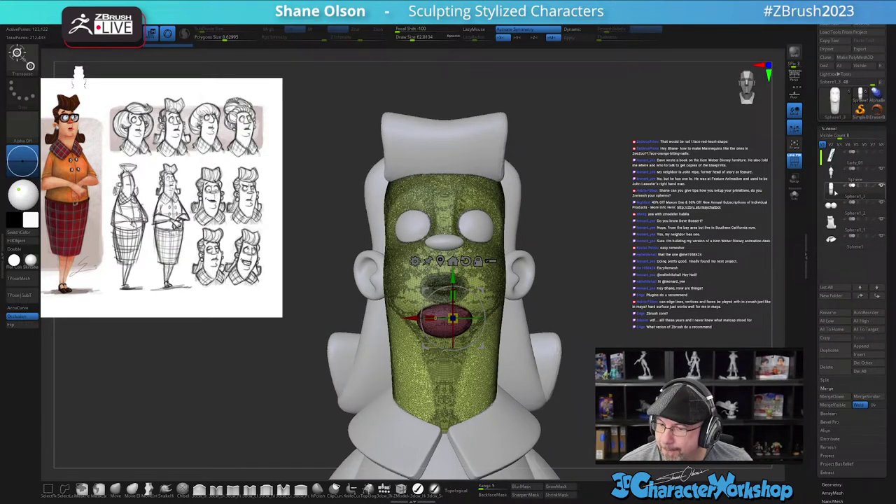
pyautogui.moveTo(832, 187)
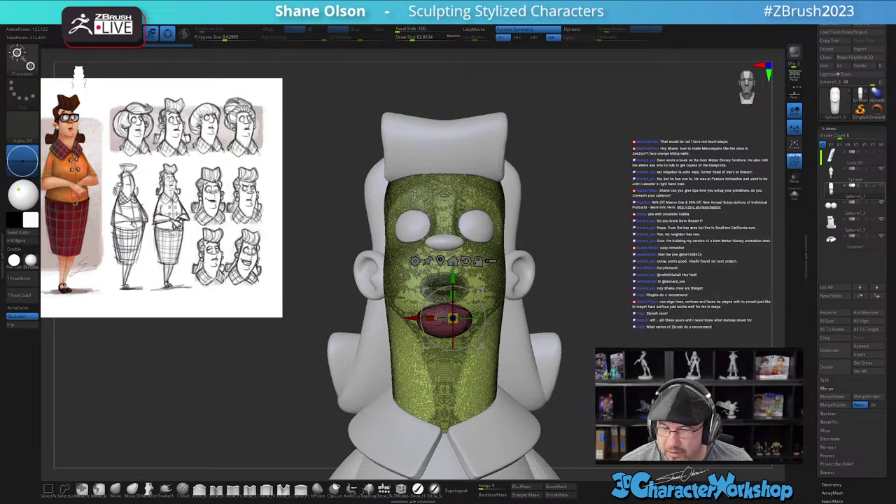
pyautogui.press('x')
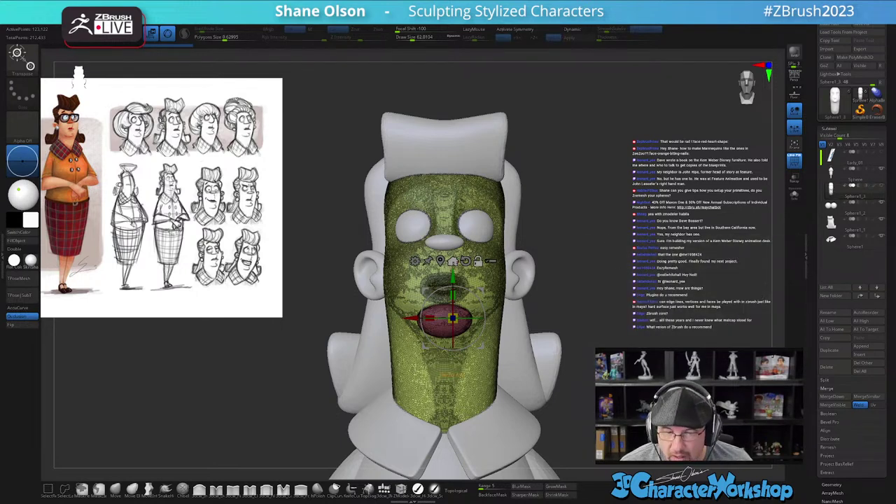
pyautogui.keyDown('alt'); pyautogui.moveTo(453, 318); pyautogui.dragTo(444, 313); pyautogui.keyUp('alt')
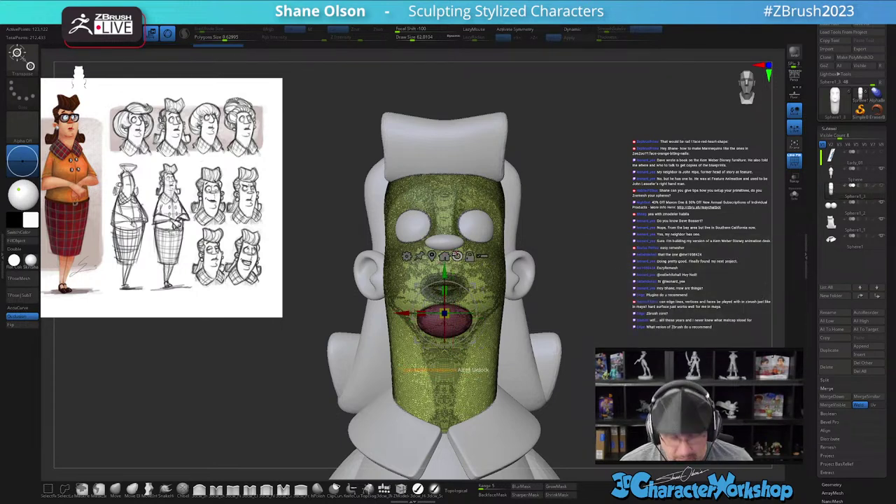
pyautogui.press('x')
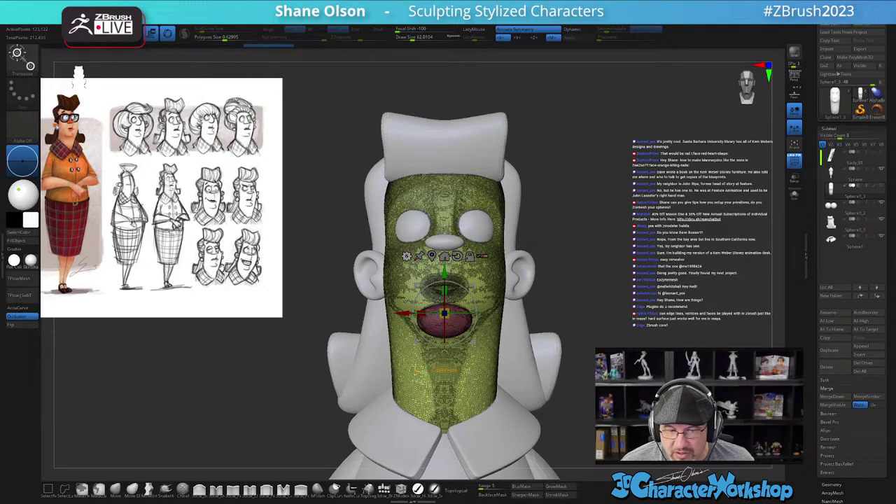
# - Fuse the chin and face with the gizmo's Remesh By Union operation, and return to sculpting with X symmetry on
pyautogui.click(406, 256)
pyautogui.click(559, 302)
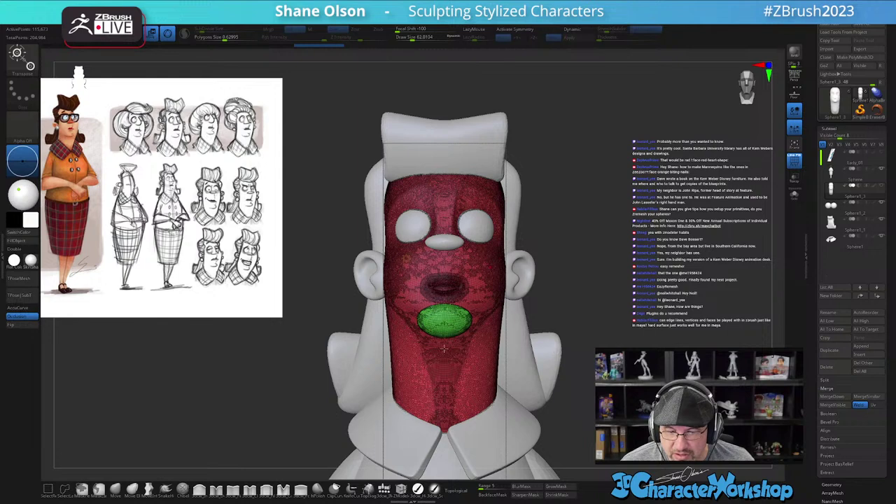
pyautogui.click(406, 258)
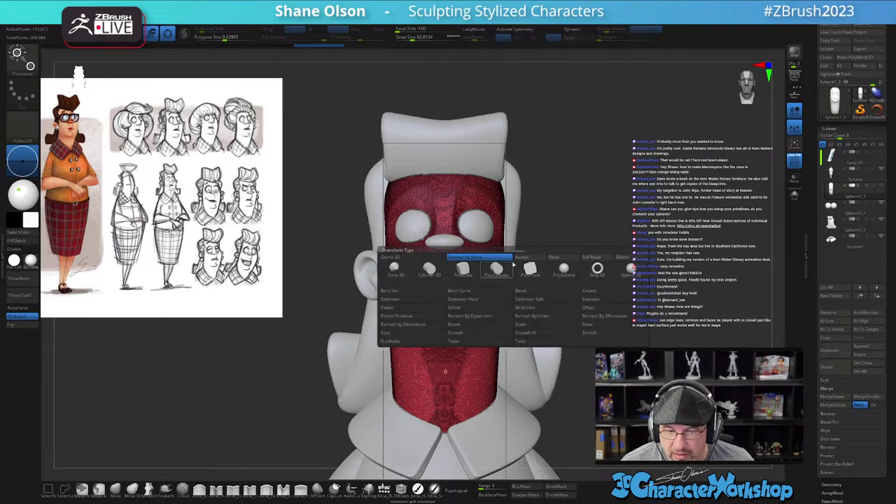
pyautogui.press('q')
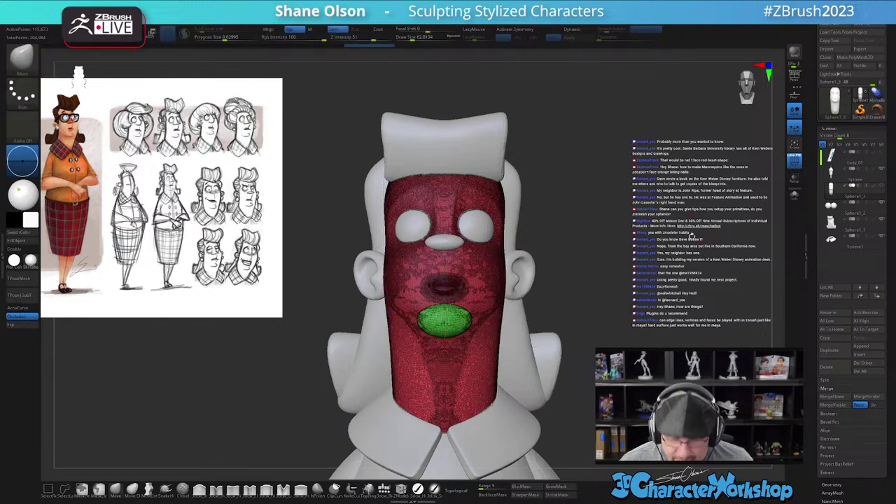
pyautogui.press('x')
# - Turn off the polyframe display on the fused face and set the Move brush's draw size to about 27
pyautogui.moveTo(710, 241); pyautogui.dragTo(639, 325)
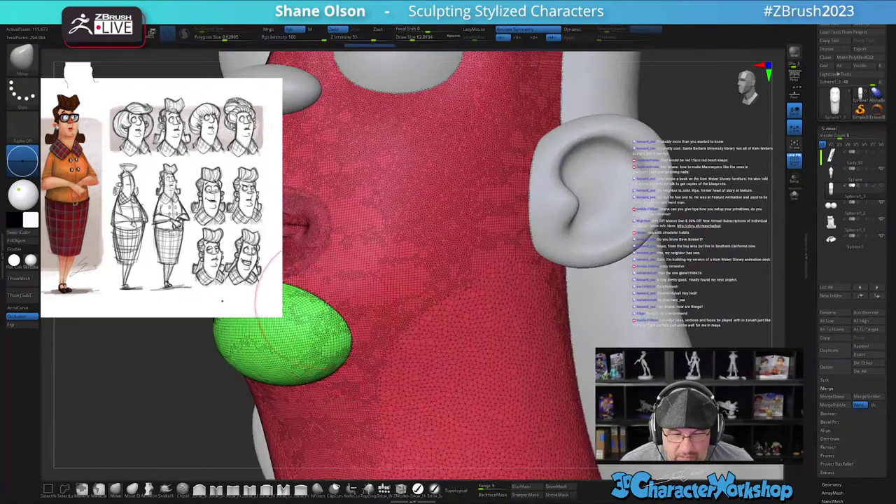
pyautogui.keyDown('alt'); pyautogui.moveTo(718, 249); pyautogui.dragTo(711, 190); pyautogui.keyUp('alt')
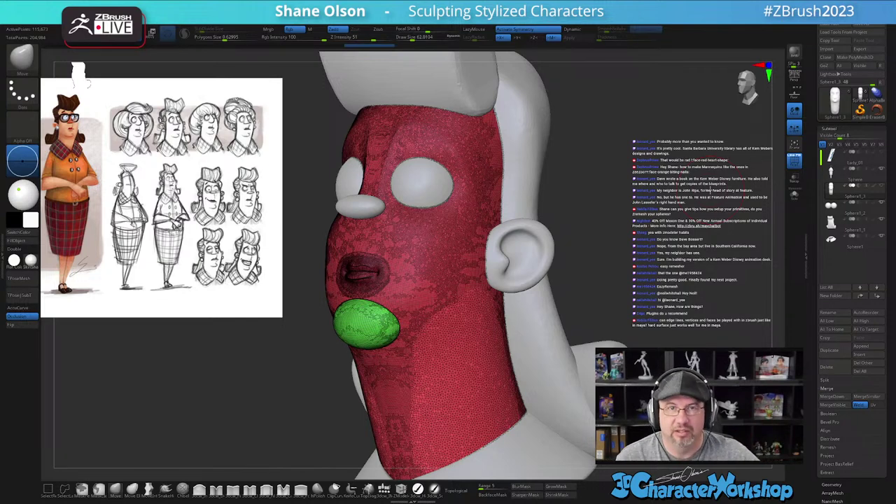
pyautogui.hotkey('shift', 'f')
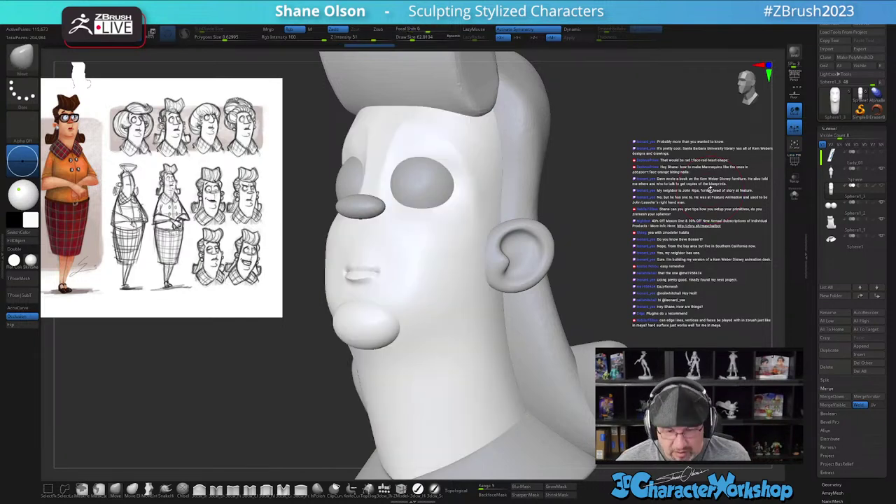
pyautogui.moveTo(624, 297)
pyautogui.mouseDown()
pyautogui.moveTo(650, 296)
pyautogui.moveTo(636, 310)
pyautogui.mouseUp()
pyautogui.press('s')
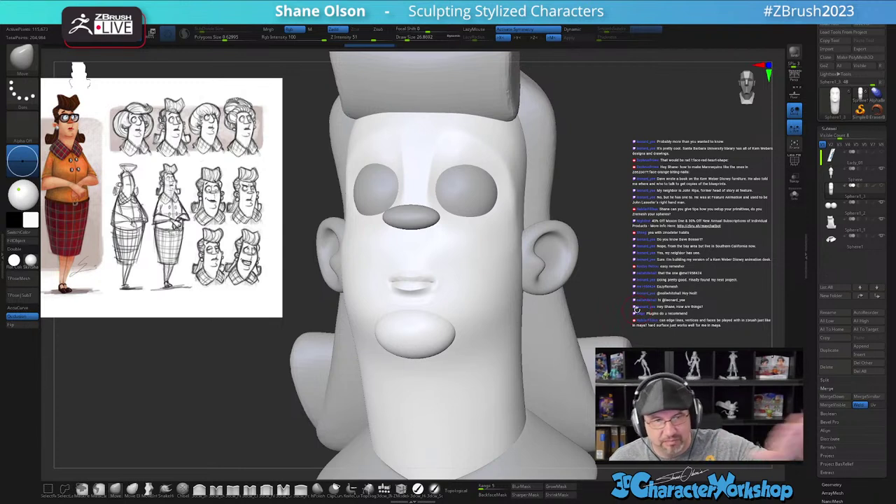
# - Enable Sculptris Pro and smooth the seam along the chin's upper edge, raising the Smooth brush's Z intensity to 100
pyautogui.moveTo(444, 328)
pyautogui.mouseDown(button='right')
pyautogui.moveTo(446, 318)
pyautogui.moveTo(450, 353)
pyautogui.mouseUp(button='right')
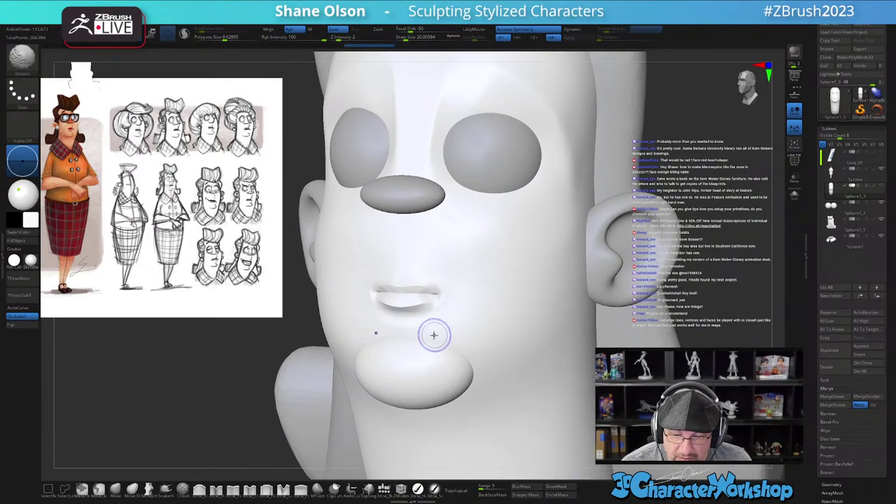
pyautogui.hotkey('shift', 'f')
pyautogui.hotkey('shift', 'f')
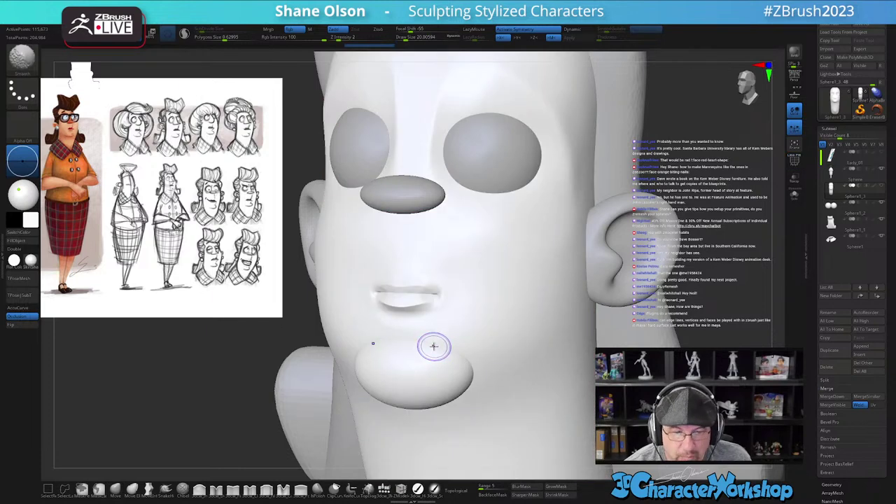
pyautogui.click(184, 34)
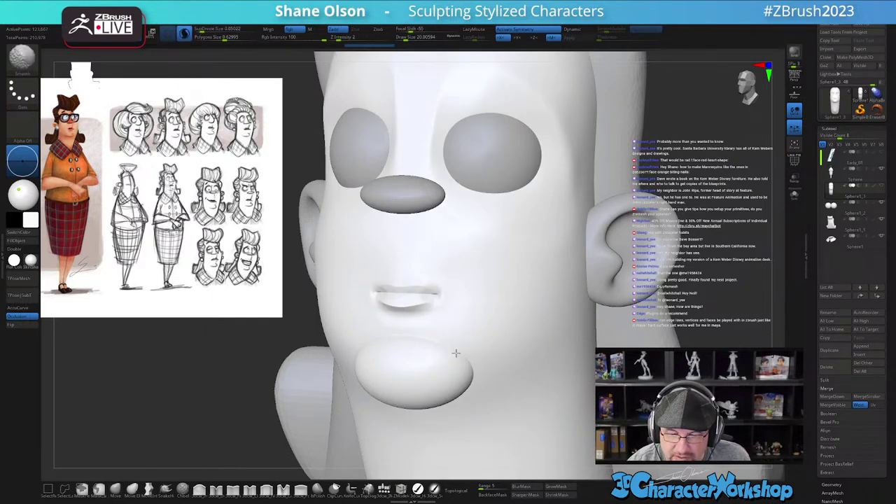
pyautogui.keyDown('shift'); pyautogui.moveTo(433, 341); pyautogui.dragTo(447, 334); pyautogui.keyUp('shift')
pyautogui.moveTo(470, 351)
pyautogui.mouseDown(button='right')
pyautogui.moveTo(480, 346)
pyautogui.moveTo(468, 354)
pyautogui.mouseUp(button='right')
pyautogui.keyDown('shift'); pyautogui.moveTo(356, 38); pyautogui.dragTo(390, 38); pyautogui.keyUp('shift')
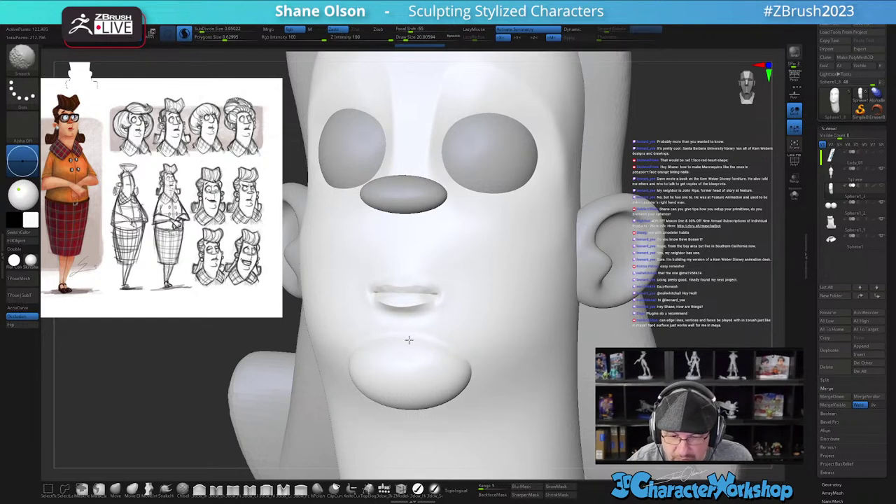
# - Smooth across the chin with the polyframe shown, using a Sculptris Pro SubDivide Size of 0.11541
pyautogui.moveTo(486, 334)
pyautogui.mouseDown(button='right')
pyautogui.moveTo(476, 350)
pyautogui.moveTo(483, 352)
pyautogui.moveTo(476, 348)
pyautogui.mouseUp(button='right')
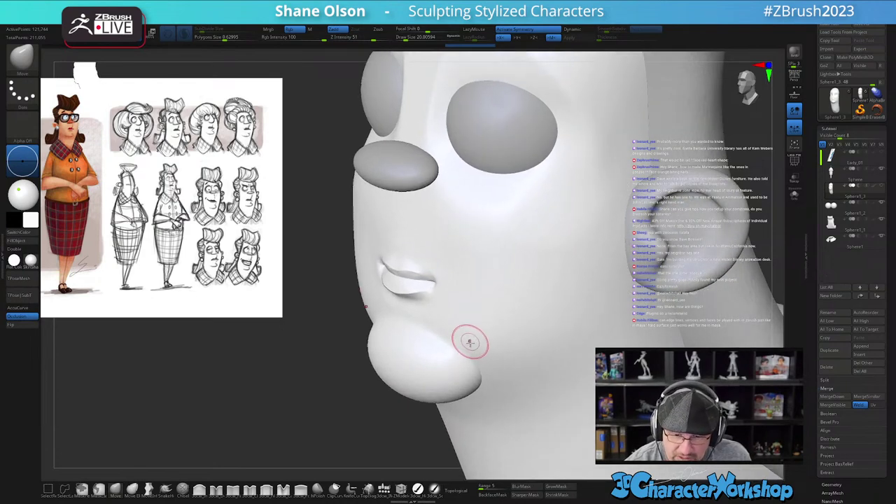
pyautogui.hotkey('shift', 'f')
pyautogui.hotkey('shift', 'f')
pyautogui.hotkey('shift', 'f')
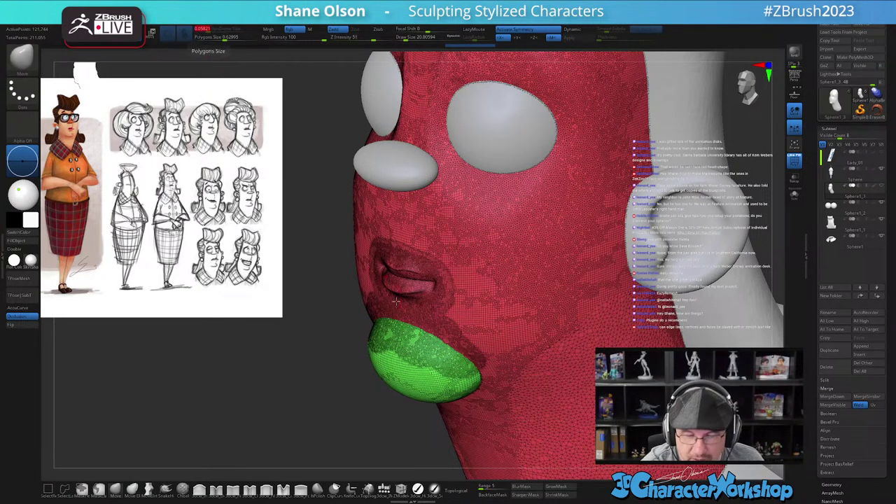
pyautogui.moveTo(421, 344)
pyautogui.keyDown('shift'); pyautogui.mouseDown()
pyautogui.moveTo(399, 363)
pyautogui.moveTo(414, 367)
pyautogui.moveTo(399, 343)
pyautogui.moveTo(416, 380)
pyautogui.moveTo(432, 337)
pyautogui.moveTo(468, 344)
pyautogui.moveTo(443, 325)
pyautogui.moveTo(454, 384)
pyautogui.moveTo(446, 389)
pyautogui.mouseUp(); pyautogui.keyUp('shift')
pyautogui.keyDown('shift'); pyautogui.click(210, 29); pyautogui.keyUp('shift')
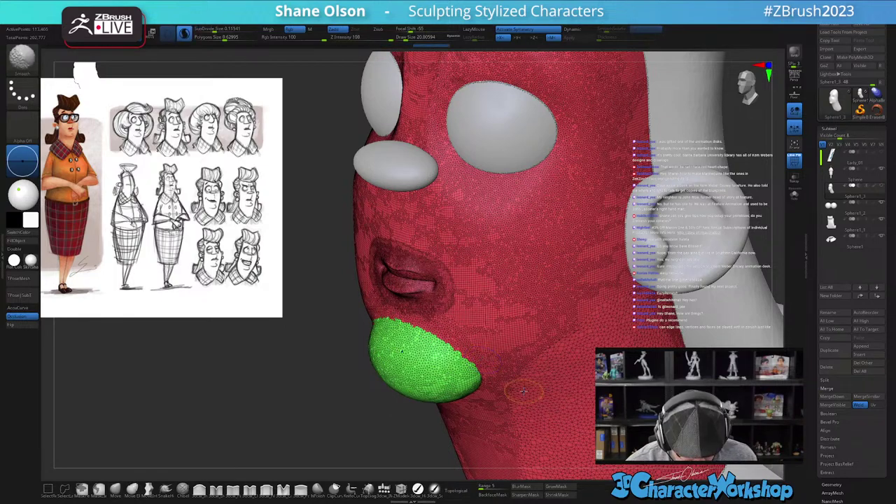
# - Hide the polyframe and blend the top of the chin into the area below the mouth with the Smooth brush
pyautogui.hotkey('shift', 'f')
pyautogui.moveTo(518, 393)
pyautogui.mouseDown(button='right')
pyautogui.moveTo(528, 376)
pyautogui.moveTo(460, 378)
pyautogui.moveTo(488, 366)
pyautogui.moveTo(396, 320)
pyautogui.mouseUp(button='right')
pyautogui.press('shift')
pyautogui.moveTo(492, 322)
pyautogui.mouseDown(button='right')
pyautogui.moveTo(463, 280)
pyautogui.moveTo(486, 278)
pyautogui.moveTo(471, 313)
pyautogui.mouseUp(button='right')
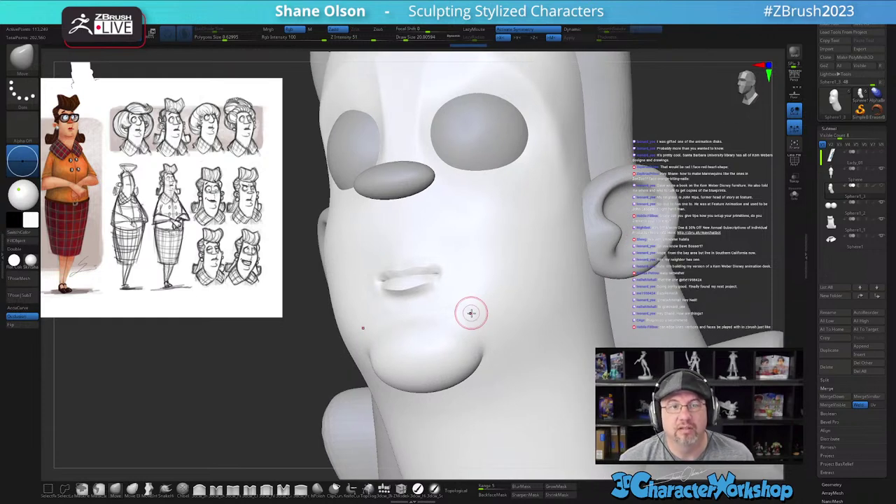
pyautogui.keyDown('shift'); pyautogui.moveTo(480, 338); pyautogui.dragTo(478, 336, button='right'); pyautogui.keyUp('shift')
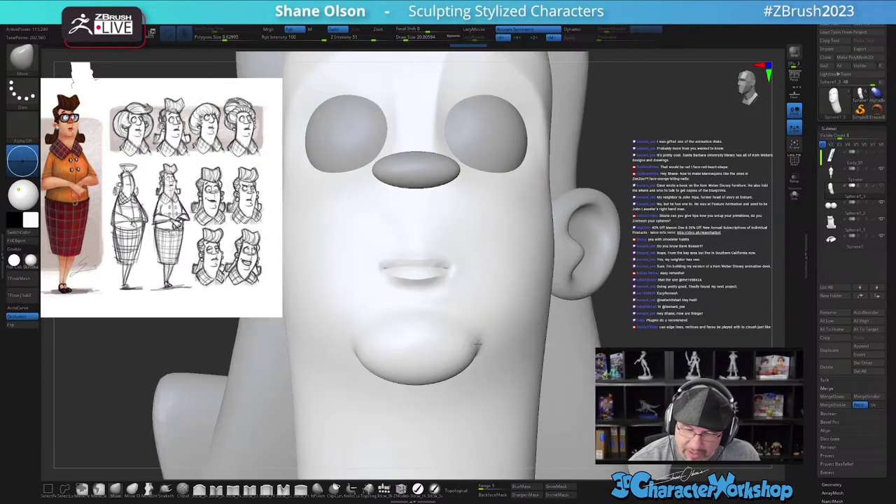
pyautogui.keyDown('shift'); pyautogui.moveTo(444, 319); pyautogui.dragTo(443, 312); pyautogui.keyUp('shift')
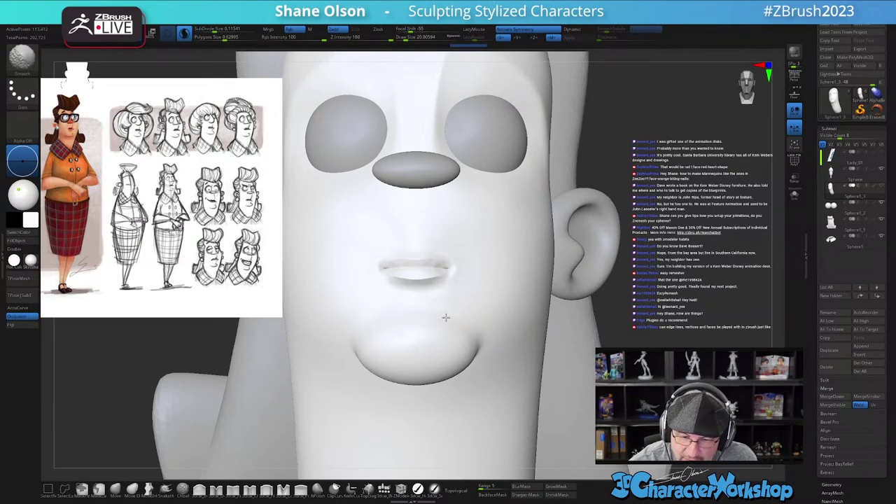
# - Adjust the profile between the lower lip and chin using the Move Infinite Depth brush at a draw size of about 27
pyautogui.moveTo(507, 344)
pyautogui.mouseDown(button='right')
pyautogui.moveTo(507, 378)
pyautogui.moveTo(432, 429)
pyautogui.mouseUp(button='right')
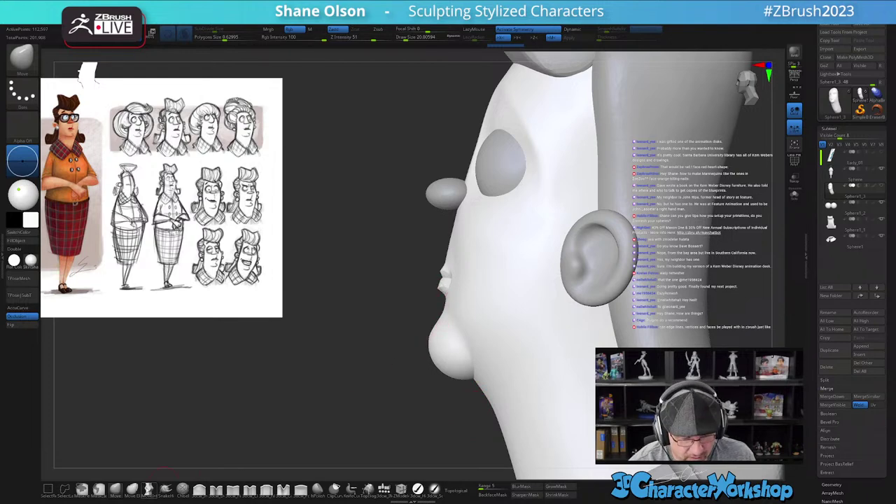
pyautogui.click(148, 490)
pyautogui.keyDown('shift'); pyautogui.moveTo(308, 392); pyautogui.dragTo(324, 424, button='right'); pyautogui.keyUp('shift')
pyautogui.press('s')
pyautogui.moveTo(433, 307); pyautogui.dragTo(438, 306)
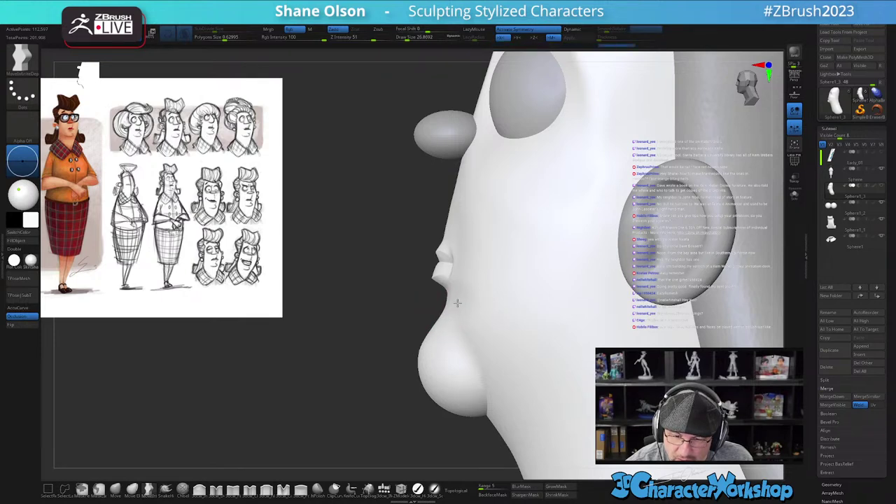
pyautogui.keyDown('alt'); pyautogui.moveTo(408, 422); pyautogui.dragTo(468, 288); pyautogui.keyUp('alt')
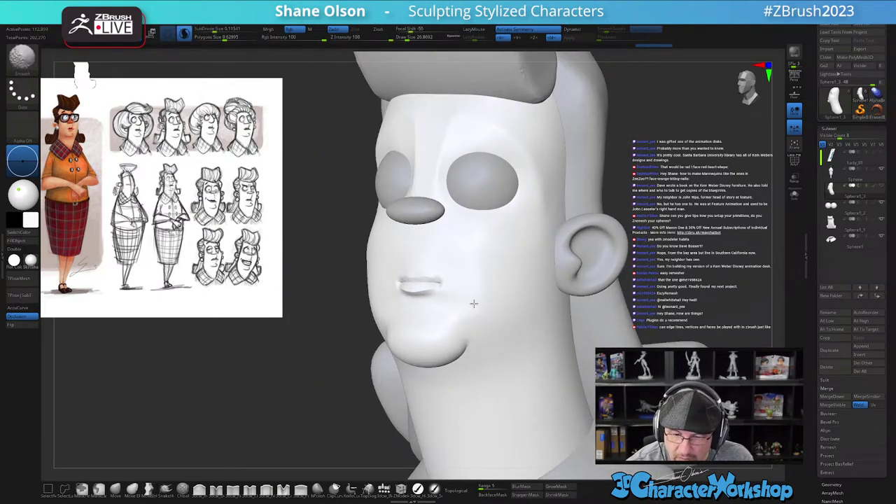
# - Smooth the transition beside the chin and refine the mouth and chin profile with the Move Infinite Depth brush
pyautogui.moveTo(481, 329)
pyautogui.mouseDown()
pyautogui.moveTo(342, 360)
pyautogui.moveTo(494, 357)
pyautogui.mouseUp()
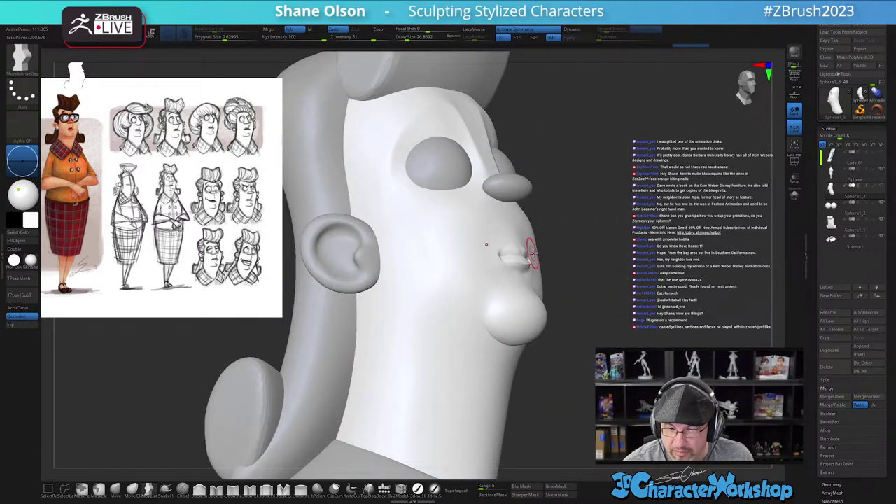
pyautogui.moveTo(501, 284)
pyautogui.mouseDown()
pyautogui.moveTo(462, 306)
pyautogui.moveTo(427, 238)
pyautogui.moveTo(437, 250)
pyautogui.mouseUp()
pyautogui.moveTo(553, 361)
pyautogui.mouseDown()
pyautogui.moveTo(581, 381)
pyautogui.moveTo(560, 343)
pyautogui.moveTo(593, 368)
pyautogui.mouseUp()
# - Smooth the upper lip's surface and edge with the polyframe shown, using a small draw size of about 3
pyautogui.moveTo(444, 340)
pyautogui.mouseDown(button='right')
pyautogui.moveTo(510, 330)
pyautogui.moveTo(502, 307)
pyautogui.moveTo(496, 476)
pyautogui.mouseUp(button='right')
pyautogui.press('s')
pyautogui.moveTo(472, 324); pyautogui.dragTo(469, 325)
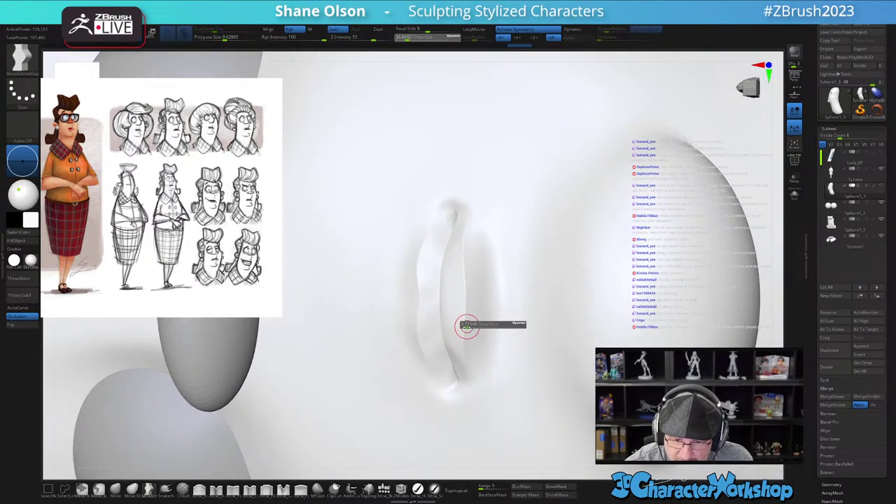
pyautogui.hotkey('shift', 'f')
pyautogui.keyDown('ctrl'); pyautogui.moveTo(458, 327); pyautogui.dragTo(421, 300, button='right'); pyautogui.keyUp('ctrl')
pyautogui.press('s')
pyautogui.moveTo(423, 299); pyautogui.dragTo(418, 295)
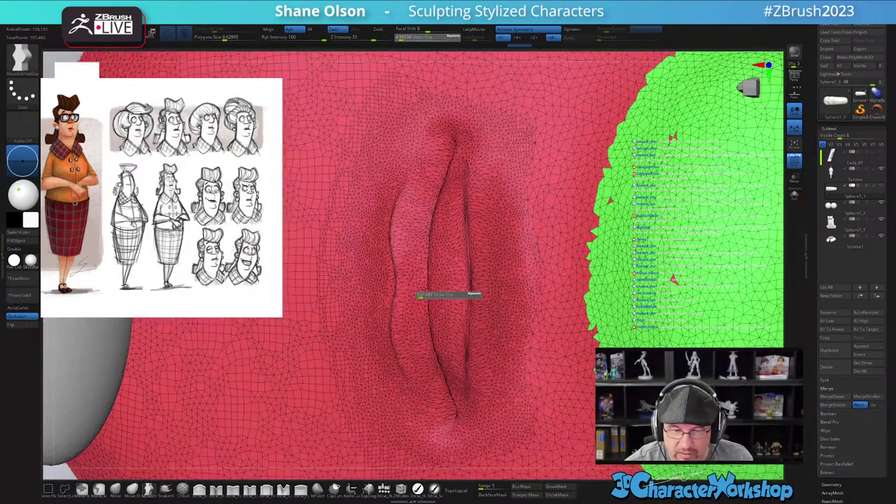
pyautogui.moveTo(414, 262)
pyautogui.keyDown('shift'); pyautogui.mouseDown()
pyautogui.moveTo(416, 219)
pyautogui.moveTo(425, 368)
pyautogui.moveTo(418, 293)
pyautogui.moveTo(413, 346)
pyautogui.moveTo(434, 416)
pyautogui.mouseUp(); pyautogui.keyUp('shift')
pyautogui.press('shift')
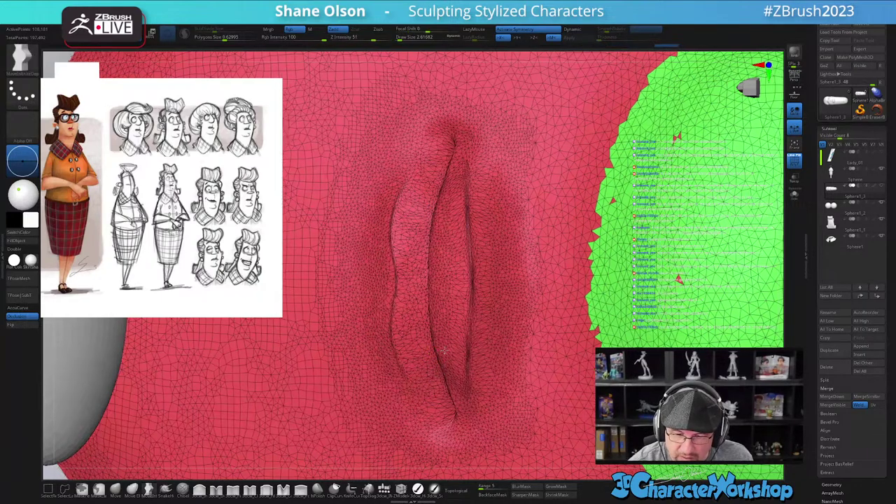
pyautogui.moveTo(436, 358); pyautogui.dragTo(439, 276, button='right')
pyautogui.moveTo(442, 394); pyautogui.dragTo(429, 345, button='right')
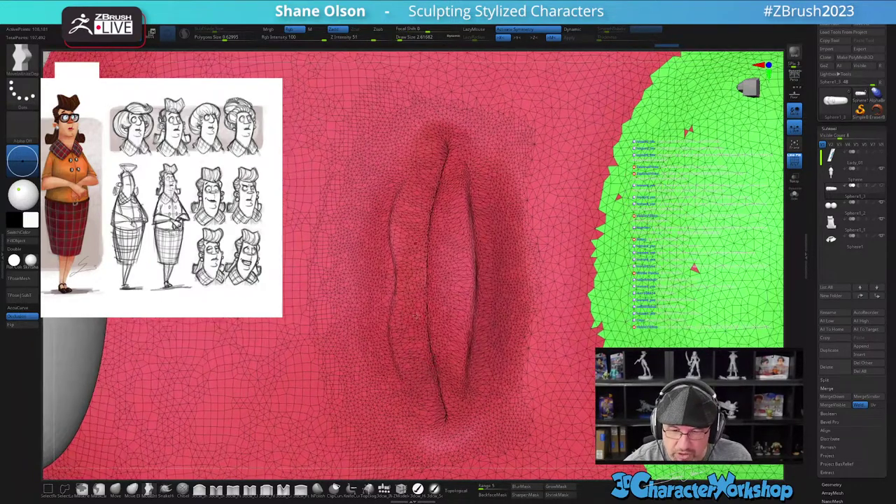
# - Hide the polyframe and smooth the remaining roughness on the upper lip and around the mouth corners
pyautogui.hotkey('shift', 'f')
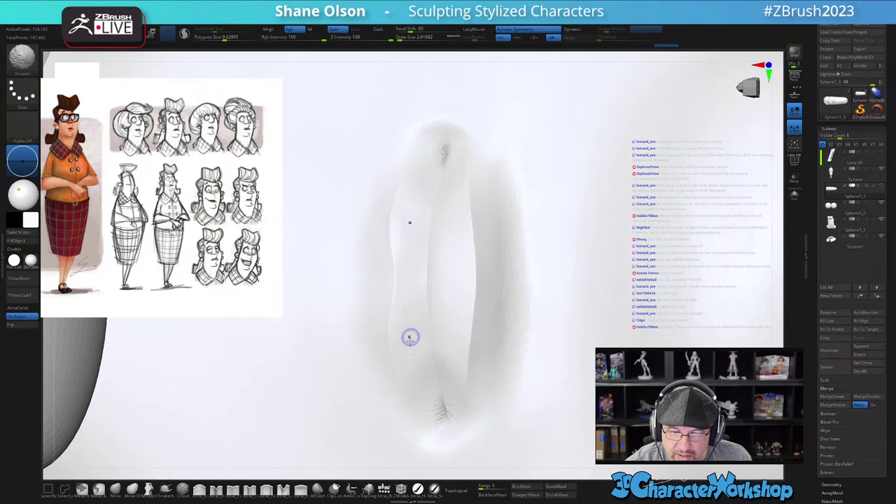
pyautogui.moveTo(425, 362)
pyautogui.mouseDown(button='right')
pyautogui.moveTo(422, 344)
pyautogui.moveTo(436, 408)
pyautogui.mouseUp(button='right')
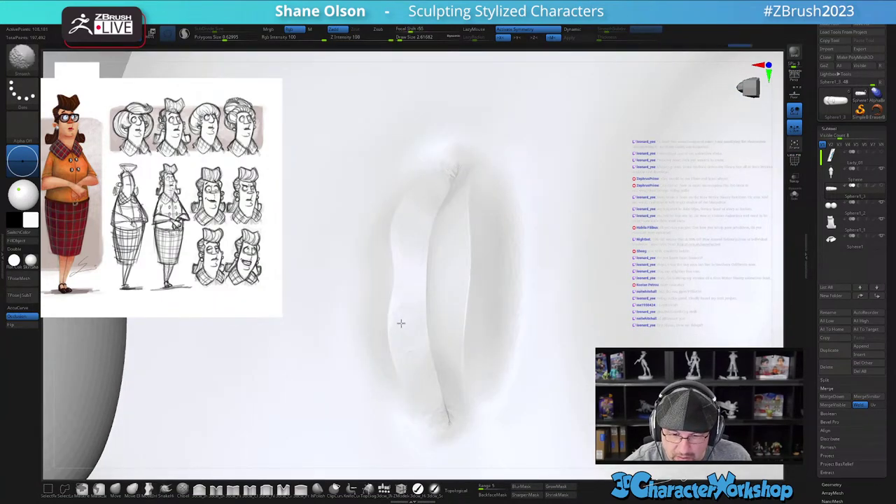
pyautogui.moveTo(430, 348)
pyautogui.keyDown('ctrl'); pyautogui.mouseDown(button='right')
pyautogui.moveTo(397, 200)
pyautogui.moveTo(426, 320)
pyautogui.moveTo(423, 346)
pyautogui.moveTo(396, 288)
pyautogui.mouseUp(button='right'); pyautogui.keyUp('ctrl')
pyautogui.moveTo(394, 329)
pyautogui.mouseDown(button='right')
pyautogui.moveTo(381, 390)
pyautogui.moveTo(420, 348)
pyautogui.moveTo(552, 330)
pyautogui.mouseUp(button='right')
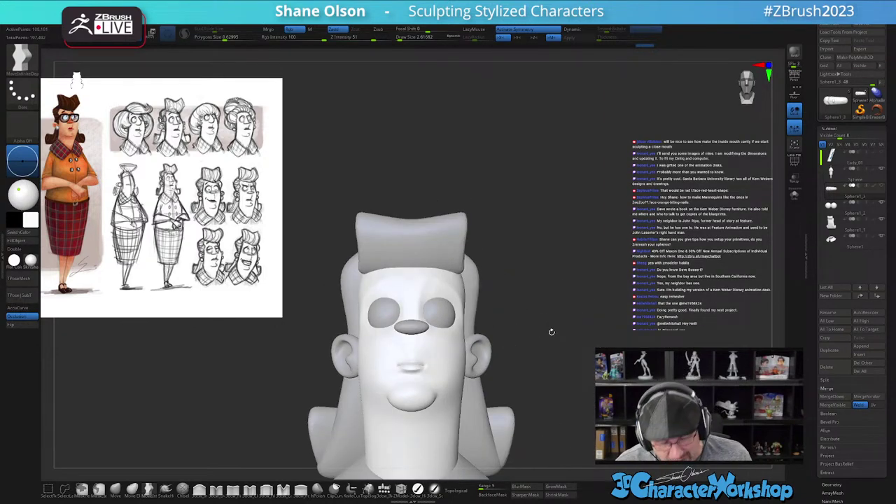
# - Examine the head's proportions and forehead-to-chin profile from front, side and three-quarter views, with the draw size raised to about 31
pyautogui.moveTo(581, 327)
pyautogui.keyDown('ctrl'); pyautogui.mouseDown(button='right')
pyautogui.moveTo(568, 306)
pyautogui.moveTo(568, 230)
pyautogui.mouseUp(button='right'); pyautogui.keyUp('ctrl')
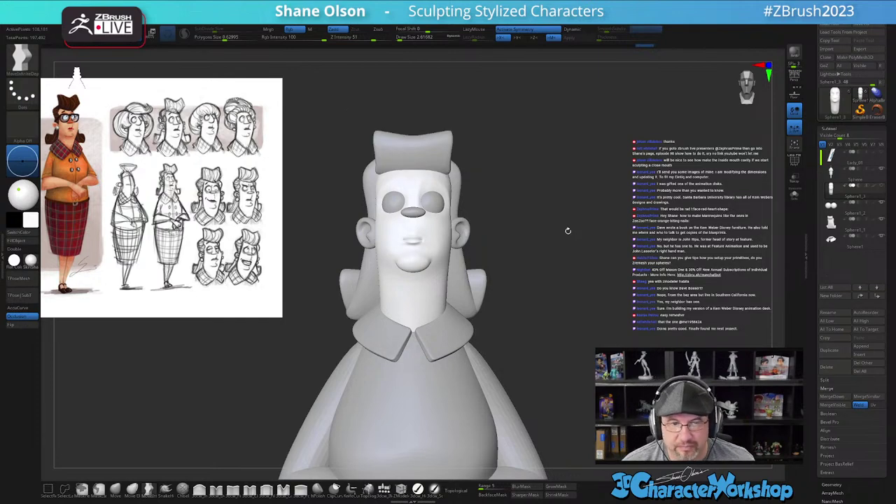
pyautogui.moveTo(556, 343)
pyautogui.mouseDown()
pyautogui.moveTo(548, 262)
pyautogui.moveTo(551, 320)
pyautogui.moveTo(560, 307)
pyautogui.moveTo(555, 341)
pyautogui.moveTo(596, 282)
pyautogui.moveTo(580, 315)
pyautogui.moveTo(595, 306)
pyautogui.mouseUp()
pyautogui.press('s')
pyautogui.keyDown('alt'); pyautogui.moveTo(591, 284); pyautogui.dragTo(588, 302); pyautogui.keyUp('alt')
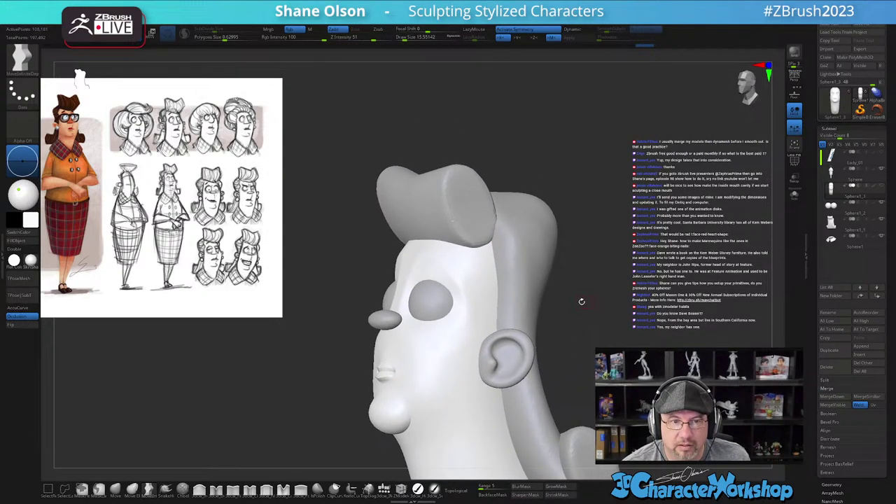
pyautogui.keyDown('alt'); pyautogui.moveTo(486, 283); pyautogui.dragTo(492, 256, button='right'); pyautogui.keyUp('alt')
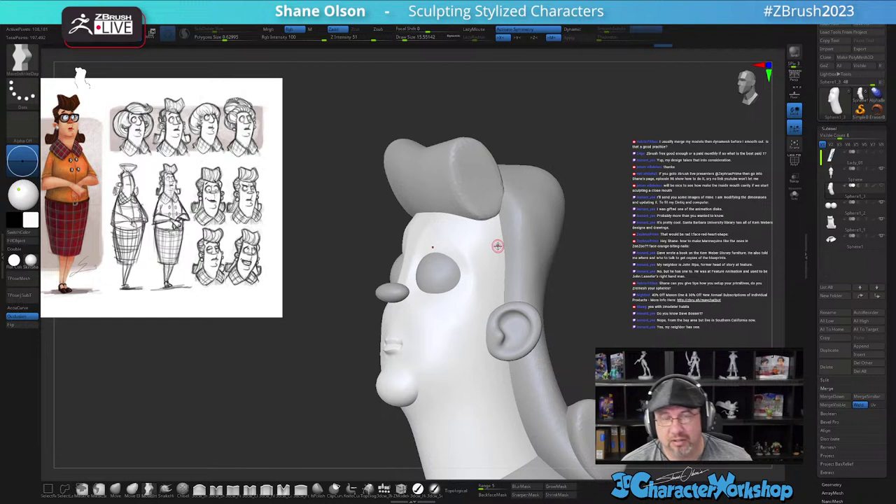
pyautogui.press('s')
pyautogui.moveTo(497, 268)
pyautogui.mouseDown()
pyautogui.moveTo(492, 294)
pyautogui.moveTo(507, 270)
pyautogui.mouseUp()
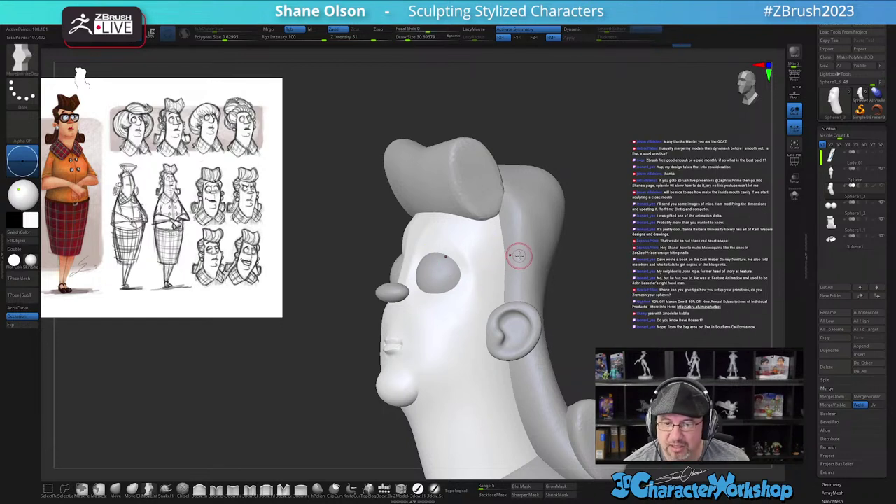
pyautogui.keyDown('alt'); pyautogui.moveTo(515, 259); pyautogui.dragTo(506, 226, button='right'); pyautogui.keyUp('alt')
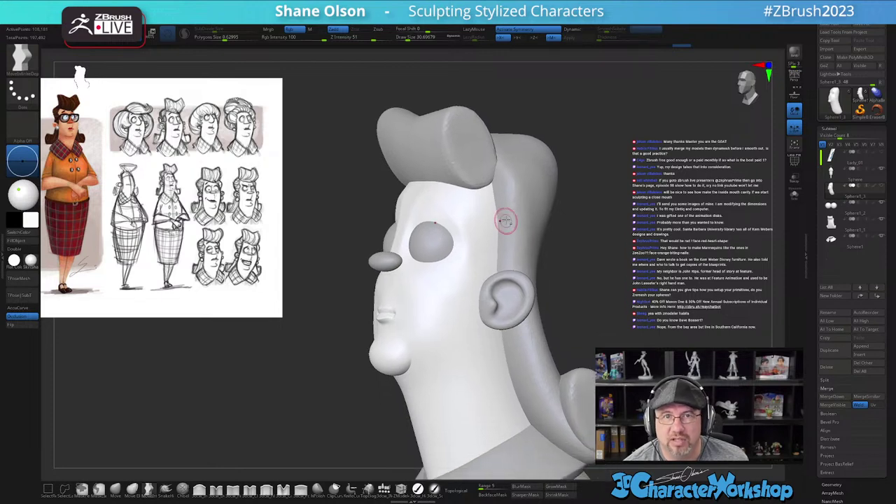
pyautogui.moveTo(494, 350)
pyautogui.mouseDown(button='right')
pyautogui.moveTo(518, 352)
pyautogui.moveTo(487, 224)
pyautogui.moveTo(484, 291)
pyautogui.mouseUp(button='right')
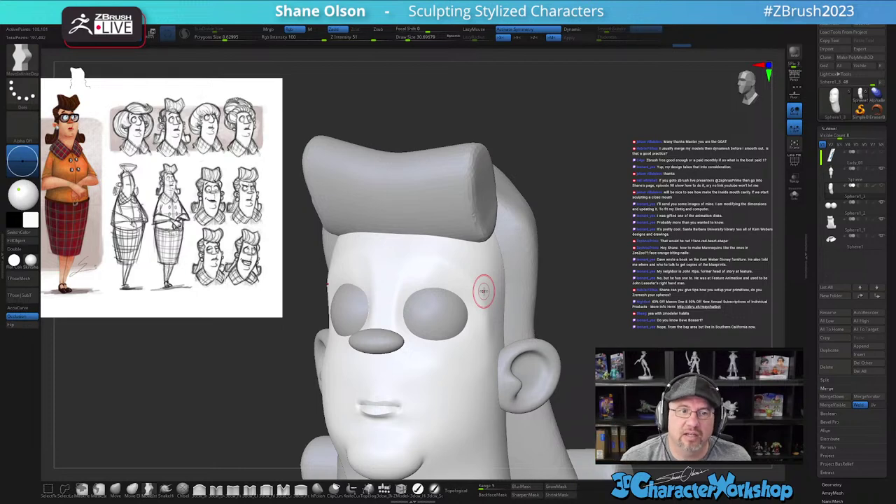
# - Reshape and smooth the brow and temple areas around the eyes, using the Move brush at a draw size of about 44
pyautogui.moveTo(444, 300)
pyautogui.mouseDown(button='right')
pyautogui.moveTo(442, 352)
pyautogui.moveTo(434, 341)
pyautogui.mouseUp(button='right')
pyautogui.click(115, 489)
pyautogui.moveTo(296, 420)
pyautogui.mouseDown(button='right')
pyautogui.moveTo(434, 343)
pyautogui.moveTo(425, 336)
pyautogui.mouseUp(button='right')
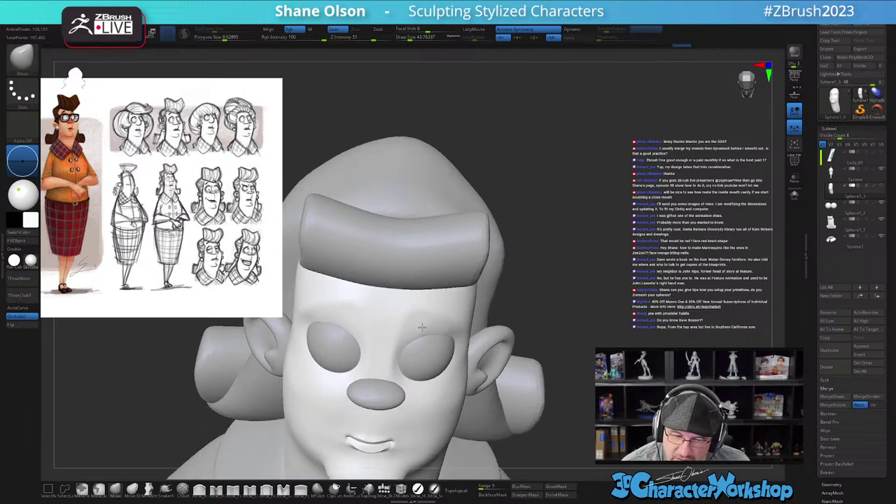
pyautogui.moveTo(430, 324)
pyautogui.mouseDown(button='right')
pyautogui.moveTo(456, 344)
pyautogui.moveTo(444, 320)
pyautogui.mouseUp(button='right')
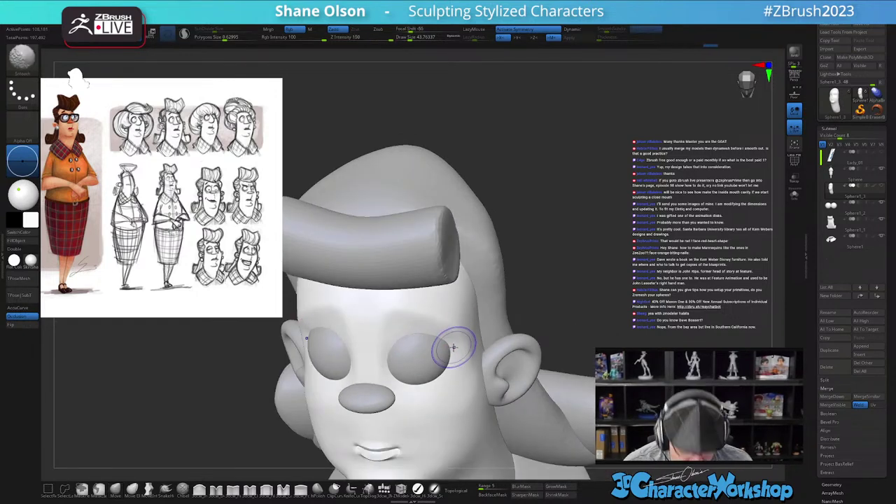
pyautogui.hotkey('shift', 'f')
pyautogui.hotkey('shift', 'f')
pyautogui.moveTo(437, 370)
pyautogui.mouseDown(button='right')
pyautogui.moveTo(454, 354)
pyautogui.moveTo(472, 384)
pyautogui.moveTo(436, 350)
pyautogui.moveTo(454, 375)
pyautogui.mouseUp(button='right')
pyautogui.moveTo(464, 322)
pyautogui.mouseDown(button='right')
pyautogui.moveTo(455, 326)
pyautogui.moveTo(470, 382)
pyautogui.mouseUp(button='right')
# - Select the eyeballs with the head visible, reset the gizmo's orientation and nudge the eyes slightly along the depth axis
pyautogui.press('w')
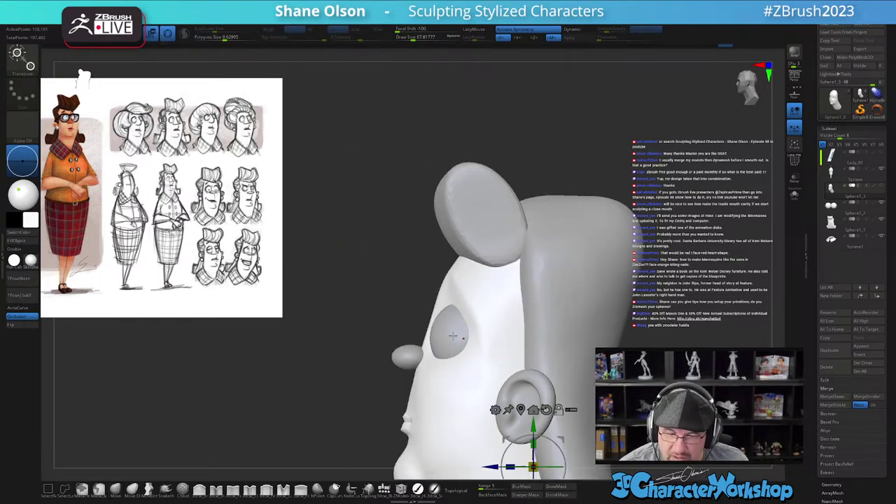
pyautogui.keyDown('alt'); pyautogui.click(456, 339); pyautogui.keyUp('alt')
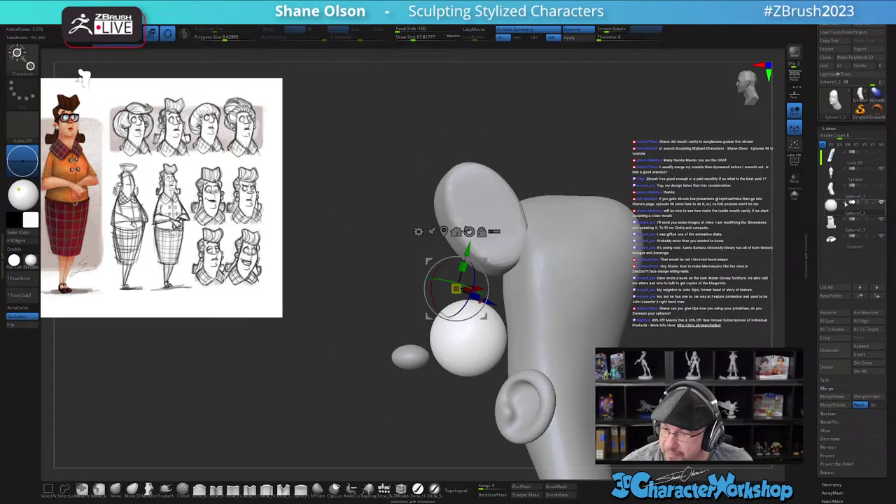
pyautogui.click(882, 186)
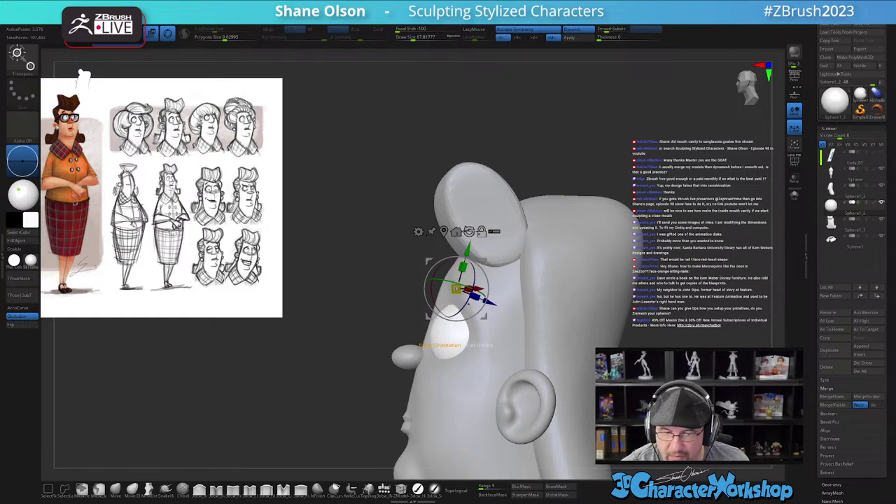
pyautogui.click(469, 231)
pyautogui.moveTo(418, 288); pyautogui.dragTo(419, 289)
pyautogui.moveTo(483, 327)
pyautogui.mouseDown(button='right')
pyautogui.moveTo(494, 329)
pyautogui.moveTo(478, 319)
pyautogui.mouseUp(button='right')
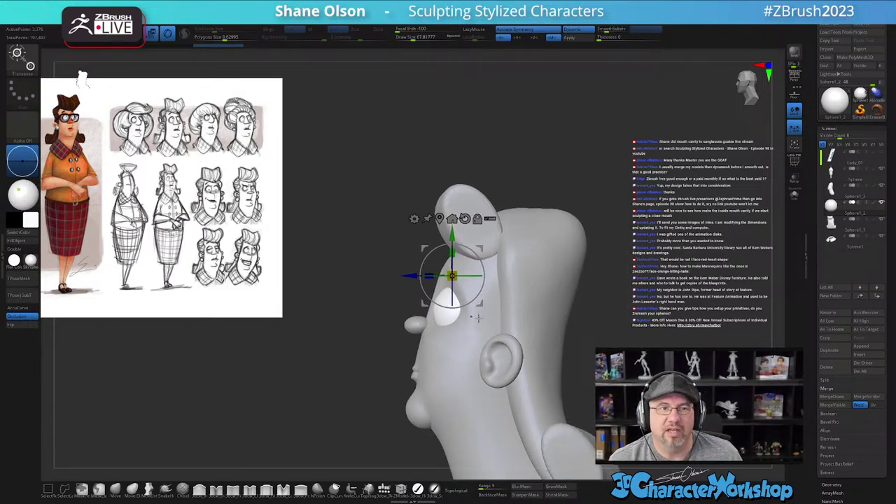
pyautogui.press('q')
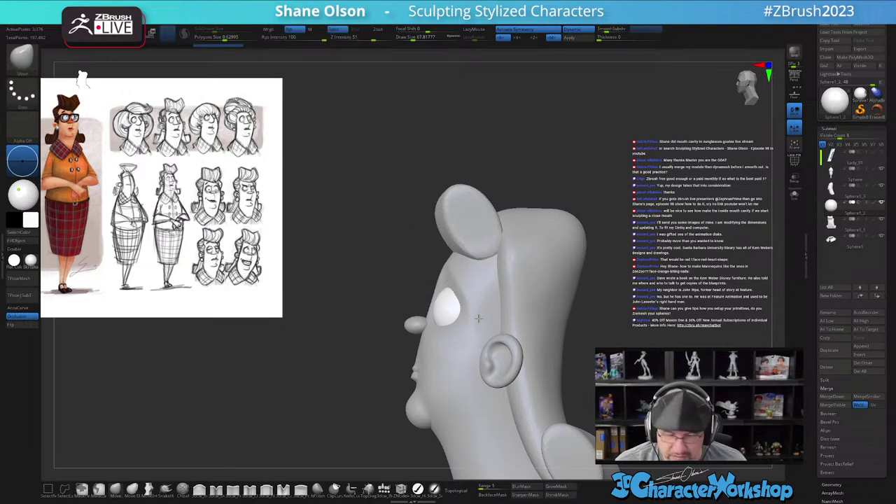
# - Reselect the head and adjust the cheek contours with the Move brush at a draw size of about 68
pyautogui.moveTo(566, 362)
pyautogui.mouseDown(button='right')
pyautogui.moveTo(586, 369)
pyautogui.moveTo(447, 362)
pyautogui.moveTo(450, 432)
pyautogui.mouseUp(button='right')
pyautogui.press('s')
pyautogui.moveTo(424, 356); pyautogui.dragTo(418, 359)
pyautogui.keyDown('alt'); pyautogui.click(422, 358); pyautogui.keyUp('alt')
pyautogui.moveTo(397, 364)
pyautogui.mouseDown(button='right')
pyautogui.moveTo(408, 380)
pyautogui.moveTo(462, 402)
pyautogui.mouseUp(button='right')
pyautogui.press('s')
pyautogui.moveTo(401, 369); pyautogui.dragTo(380, 357)
pyautogui.moveTo(498, 396)
pyautogui.keyDown('shift'); pyautogui.mouseDown(button='right')
pyautogui.moveTo(483, 406)
pyautogui.moveTo(504, 353)
pyautogui.moveTo(506, 316)
pyautogui.moveTo(500, 360)
pyautogui.mouseUp(button='right'); pyautogui.keyUp('shift')
pyautogui.moveTo(496, 319); pyautogui.dragTo(436, 340, button='right')
pyautogui.moveTo(407, 337); pyautogui.dragTo(405, 337)
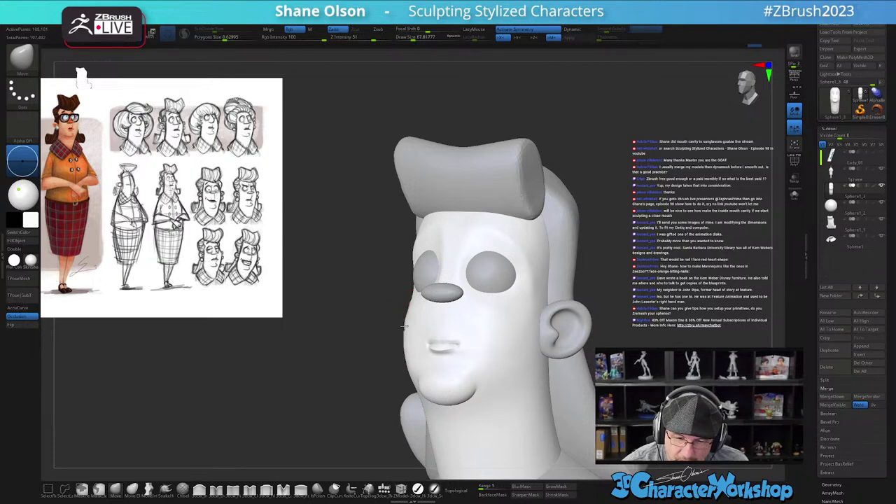
# - Raise the draw size to about 90 and smooth the cheek and jaw area beside the mouth
pyautogui.moveTo(455, 448)
pyautogui.mouseDown(button='right')
pyautogui.moveTo(528, 404)
pyautogui.moveTo(532, 392)
pyautogui.moveTo(508, 424)
pyautogui.mouseUp(button='right')
pyautogui.press('s')
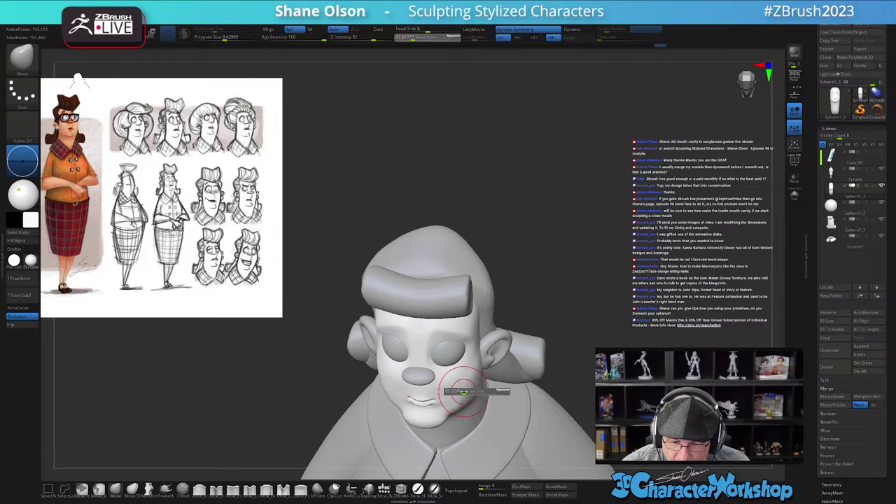
pyautogui.keyDown('shift'); pyautogui.moveTo(463, 391); pyautogui.dragTo(477, 377); pyautogui.keyUp('shift')
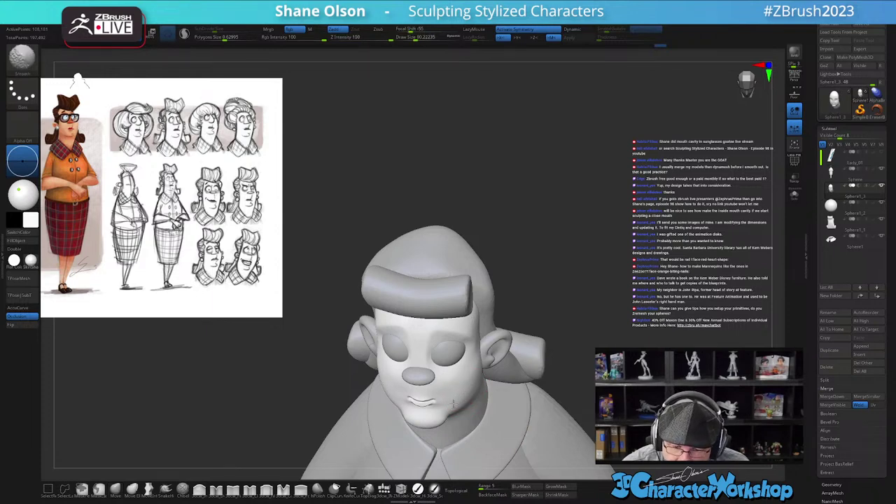
pyautogui.moveTo(481, 382)
pyautogui.keyDown('shift'); pyautogui.mouseDown()
pyautogui.moveTo(571, 395)
pyautogui.moveTo(578, 374)
pyautogui.mouseUp(); pyautogui.keyUp('shift')
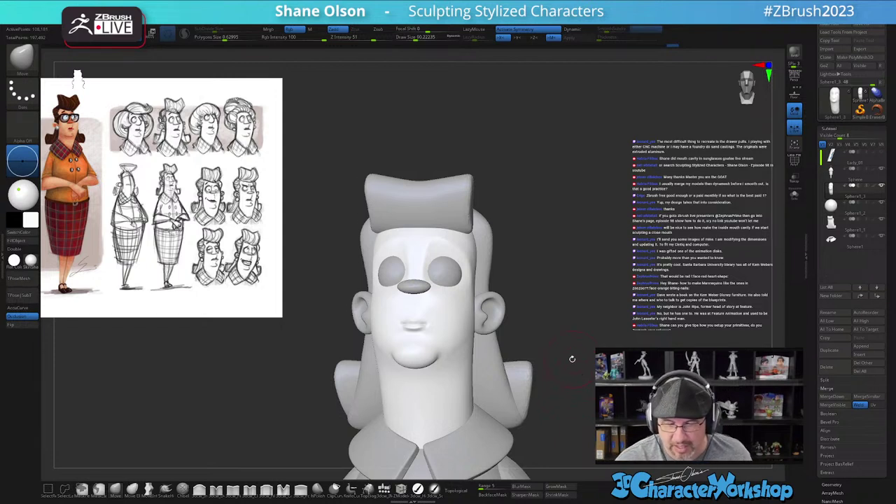
# - Check the face's polyframe, enable Sculptris Pro and smooth the jaw and neck around the chin at a draw size of about 37
pyautogui.moveTo(572, 358); pyautogui.dragTo(499, 383)
pyautogui.hotkey('shift', 'f')
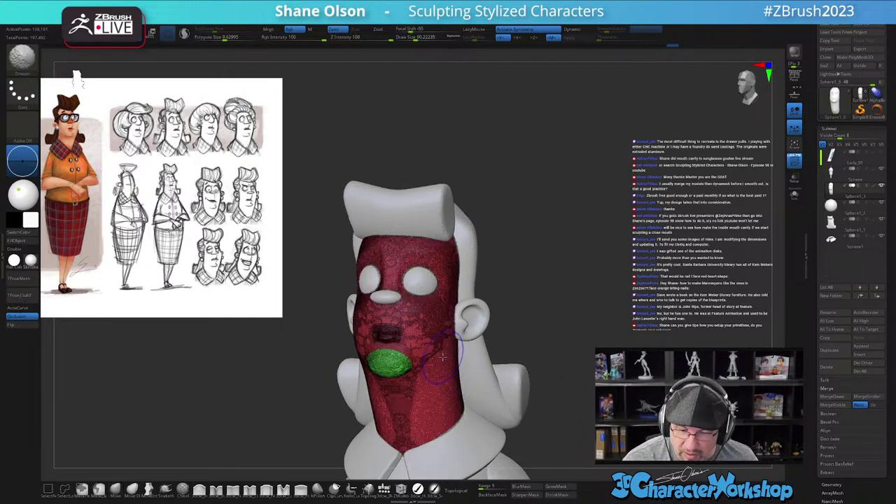
pyautogui.moveTo(554, 364); pyautogui.dragTo(553, 401)
pyautogui.hotkey('shift', 'f')
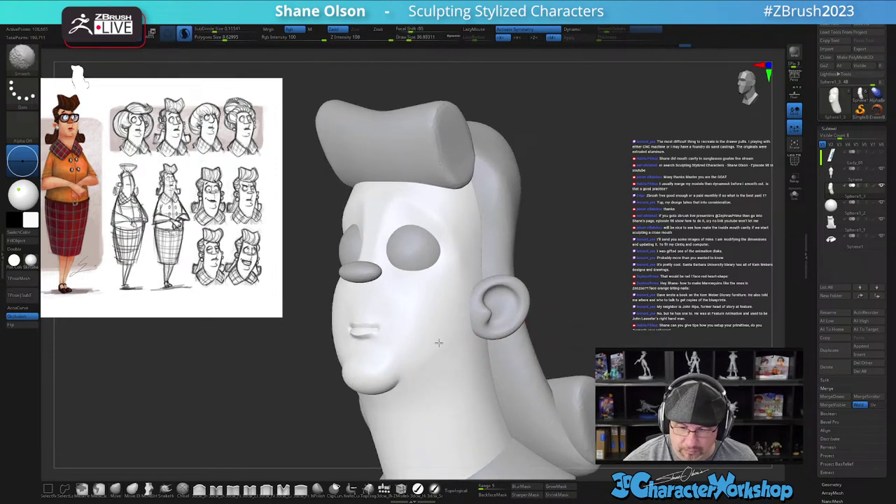
pyautogui.keyDown('shift'); pyautogui.moveTo(420, 426); pyautogui.dragTo(443, 412); pyautogui.keyUp('shift')
pyautogui.moveTo(444, 362)
pyautogui.mouseDown(button='right')
pyautogui.moveTo(517, 362)
pyautogui.moveTo(448, 357)
pyautogui.mouseUp(button='right')
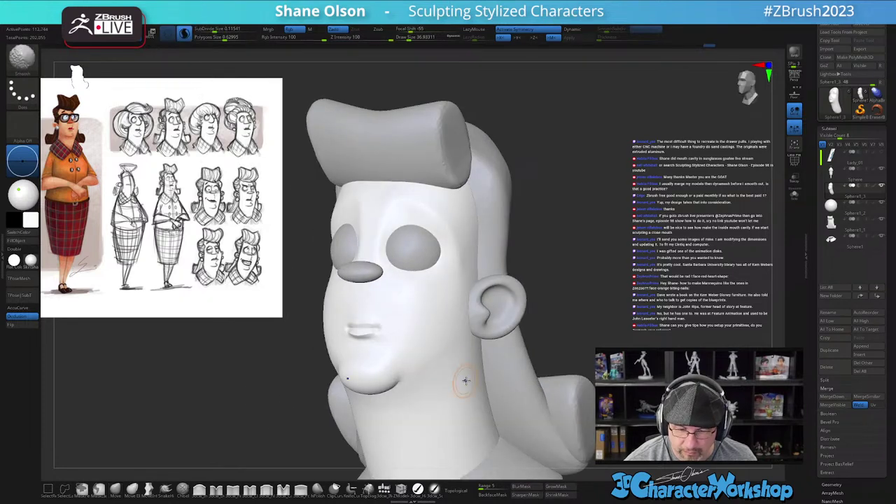
pyautogui.hotkey('shift', 'f')
pyautogui.hotkey('shift', 'f')
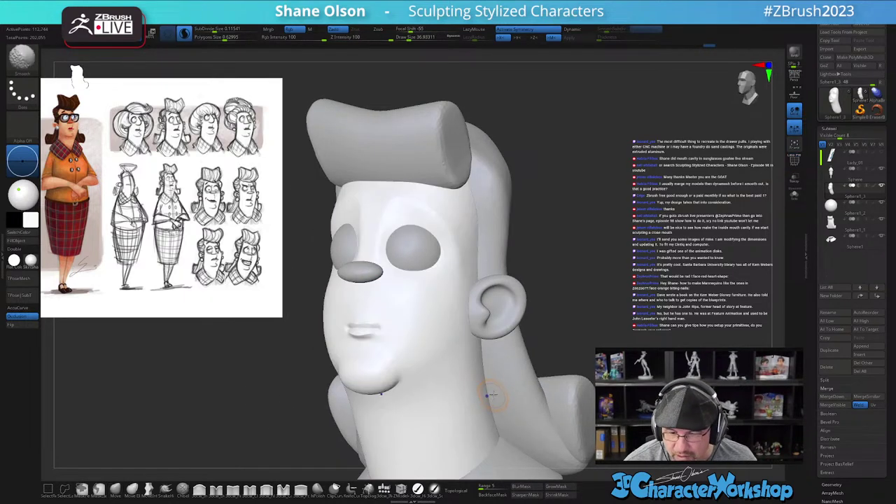
pyautogui.moveTo(580, 347)
pyautogui.mouseDown()
pyautogui.moveTo(586, 334)
pyautogui.moveTo(528, 321)
pyautogui.moveTo(568, 356)
pyautogui.mouseUp()
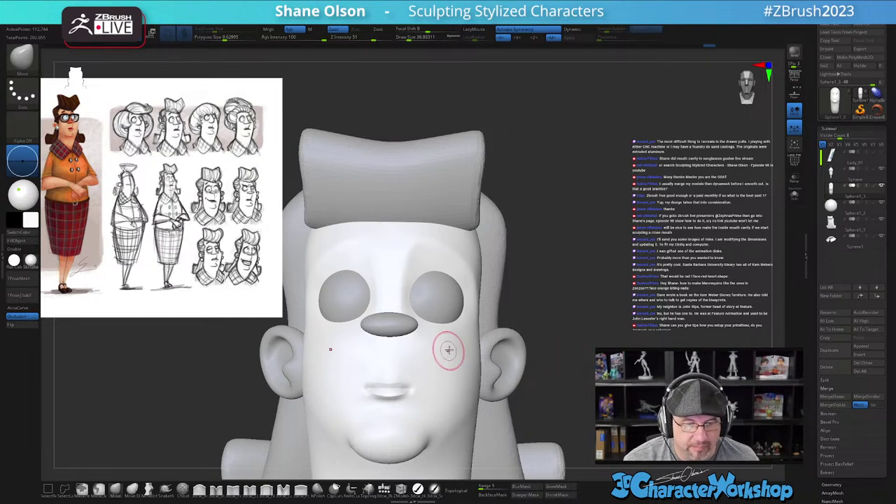
pyautogui.moveTo(483, 299); pyautogui.dragTo(462, 309, button='right')
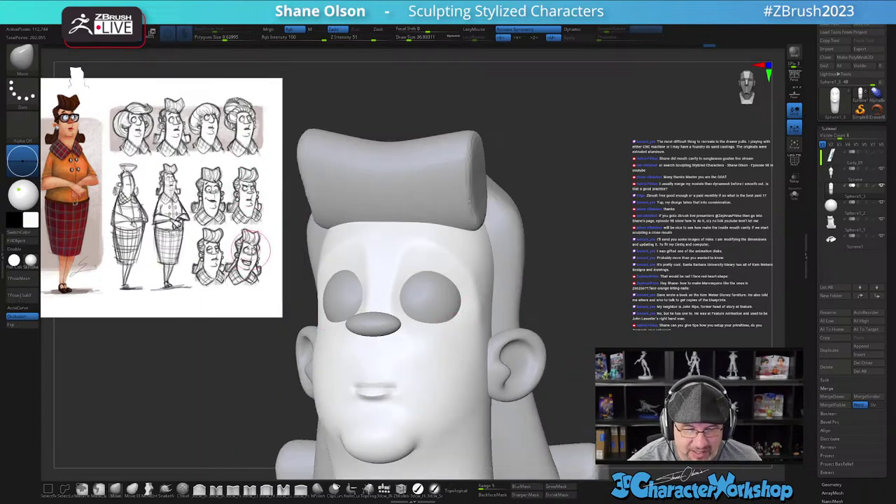
pyautogui.keyDown('ctrl'); pyautogui.moveTo(256, 217); pyautogui.dragTo(257, 228, button='right'); pyautogui.keyUp('ctrl')
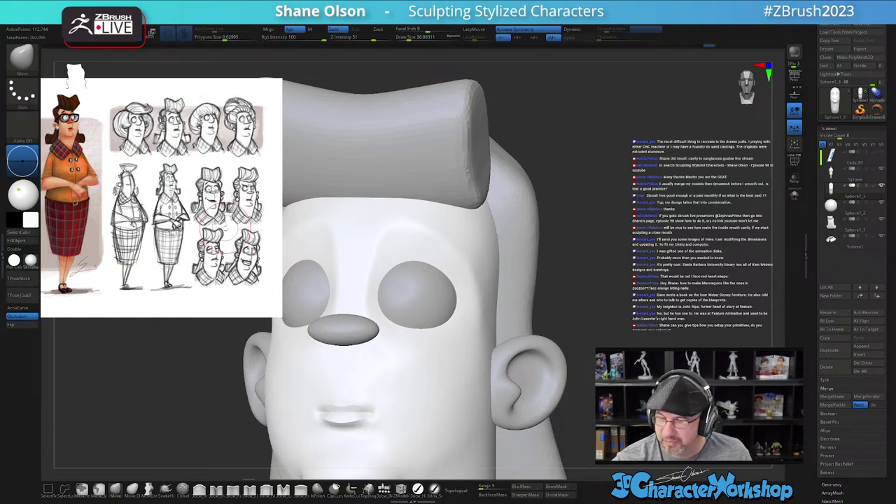
pyautogui.moveTo(593, 262); pyautogui.dragTo(648, 265)
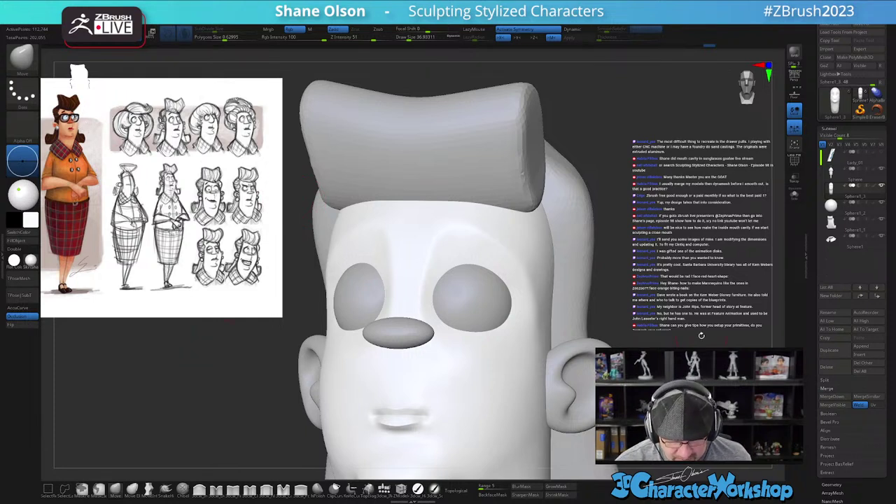
# - Turn off Sculptris Pro and draw crossing Topology brush curves on the brow to generate a mirrored pair of eyebrow strips
pyautogui.click(369, 489)
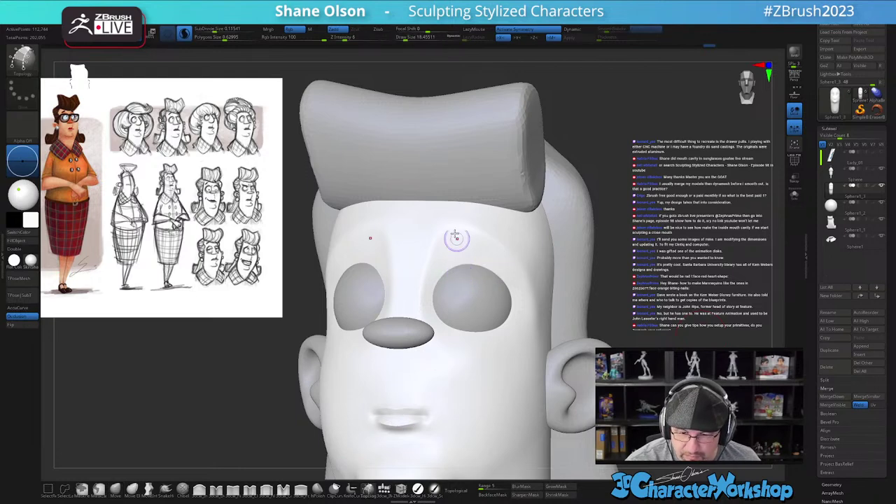
pyautogui.click(185, 35)
pyautogui.moveTo(499, 215)
pyautogui.mouseDown(button='right')
pyautogui.moveTo(477, 286)
pyautogui.moveTo(475, 333)
pyautogui.moveTo(467, 329)
pyautogui.moveTo(481, 326)
pyautogui.mouseUp(button='right')
pyautogui.press('shift')
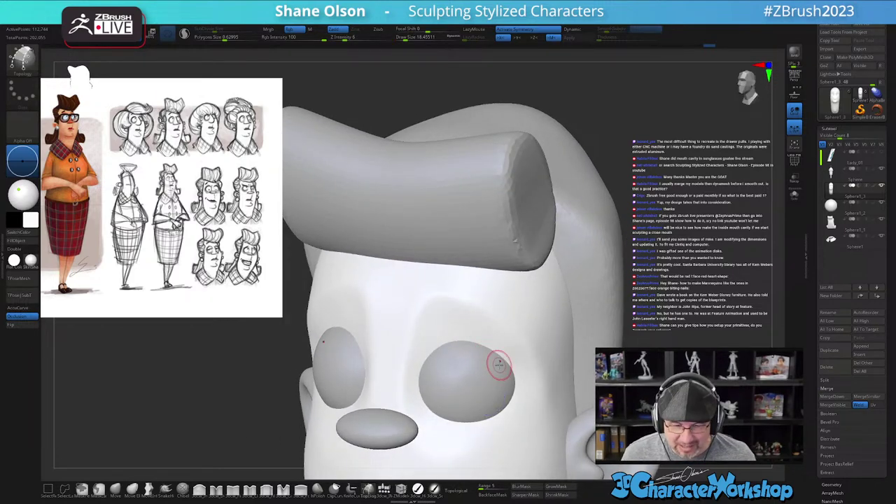
pyautogui.moveTo(438, 270); pyautogui.dragTo(427, 322)
pyautogui.moveTo(506, 286); pyautogui.dragTo(494, 329)
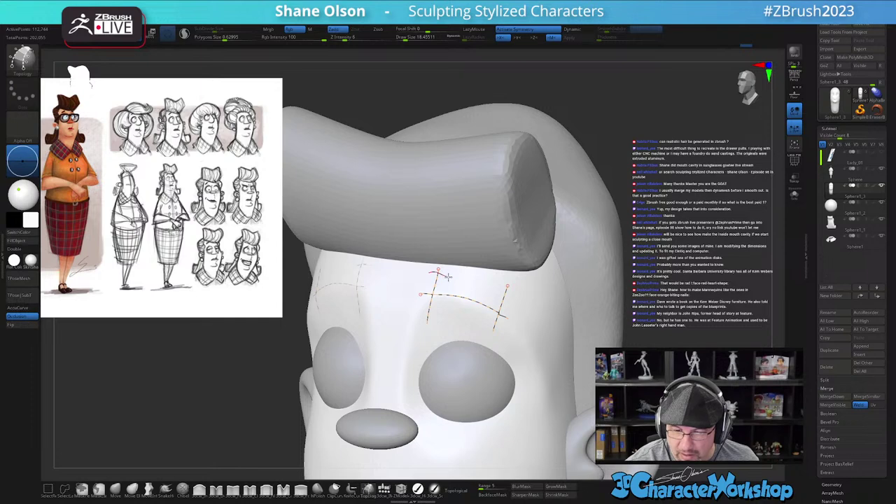
pyautogui.moveTo(510, 302); pyautogui.dragTo(518, 308)
pyautogui.moveTo(457, 264)
pyautogui.mouseDown()
pyautogui.moveTo(444, 313)
pyautogui.moveTo(459, 317)
pyautogui.mouseUp()
pyautogui.moveTo(493, 272); pyautogui.dragTo(479, 322)
pyautogui.keyDown('alt'); pyautogui.moveTo(540, 352); pyautogui.dragTo(544, 378); pyautogui.keyUp('alt')
pyautogui.click(527, 331)
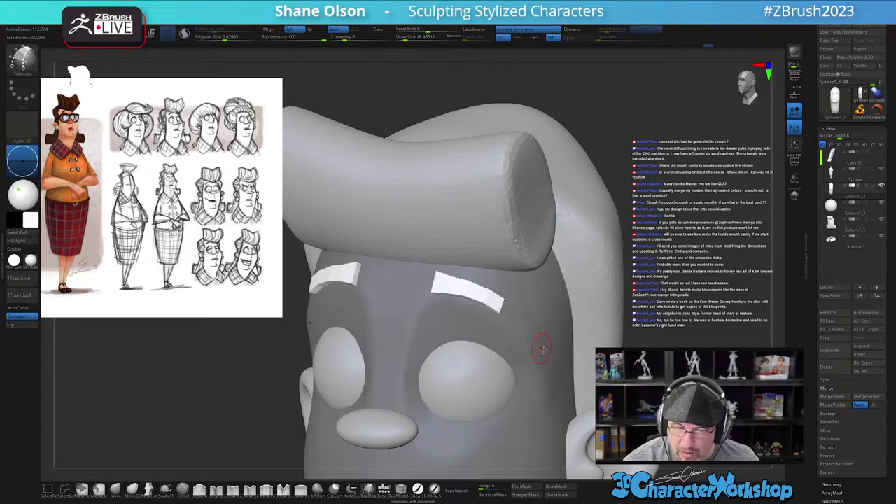
# - Split the unmasked eyebrow strips from the head into their own subtool and make it active
pyautogui.moveTo(536, 369); pyautogui.dragTo(559, 364, button='right')
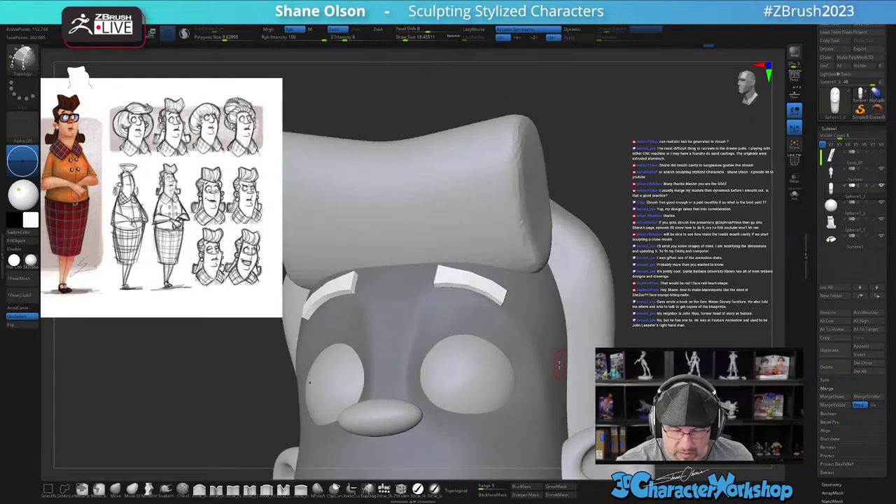
pyautogui.press('space')
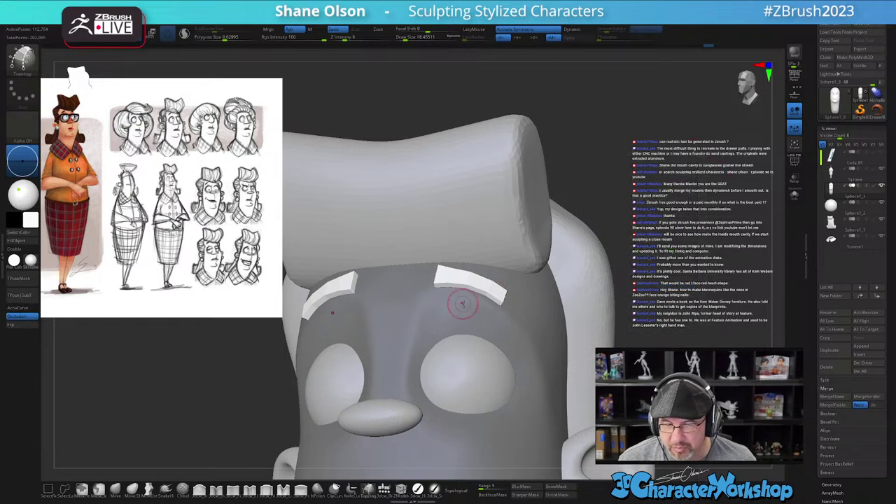
pyautogui.moveTo(697, 203); pyautogui.dragTo(665, 246)
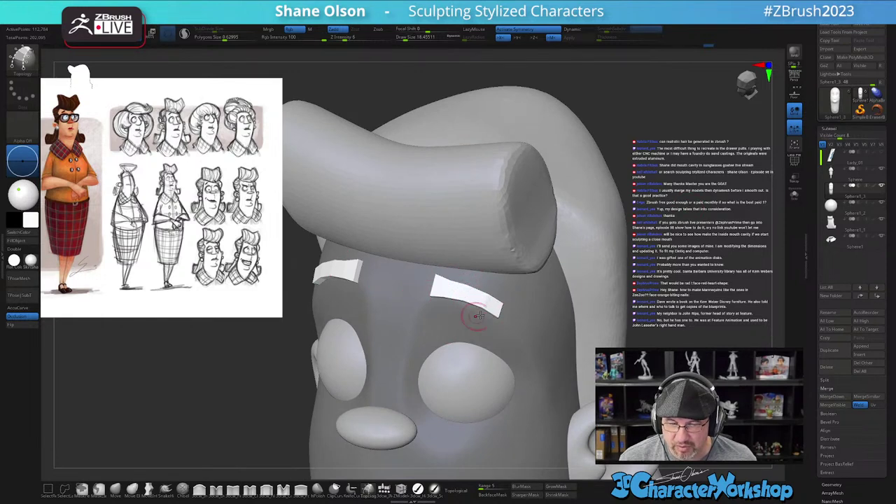
pyautogui.moveTo(662, 240); pyautogui.dragTo(500, 240, button='right')
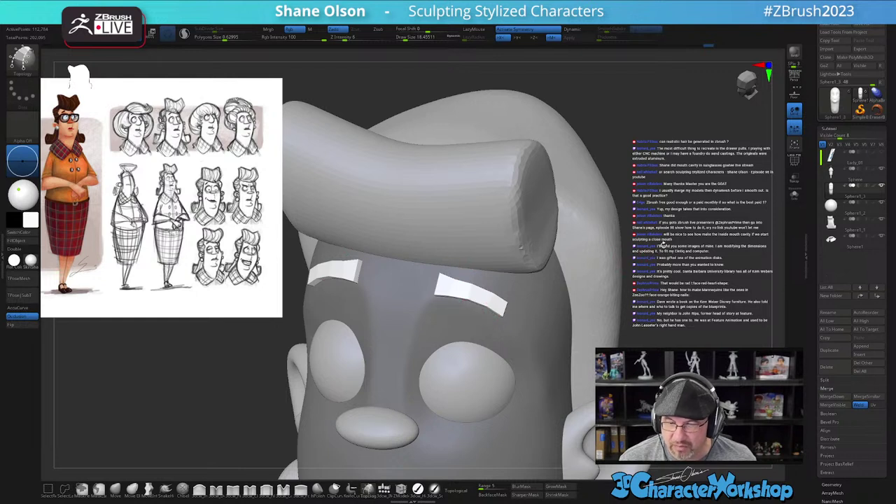
pyautogui.moveTo(659, 256); pyautogui.dragTo(661, 258)
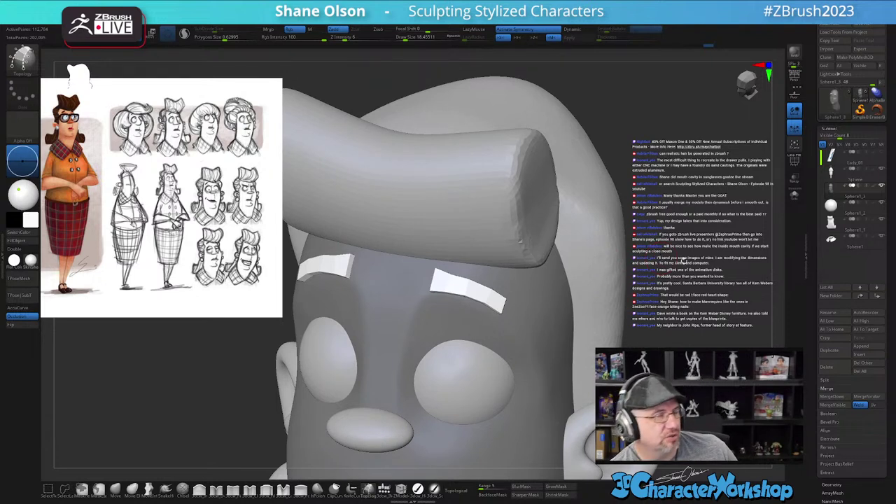
pyautogui.moveTo(688, 266); pyautogui.dragTo(690, 268, button='right')
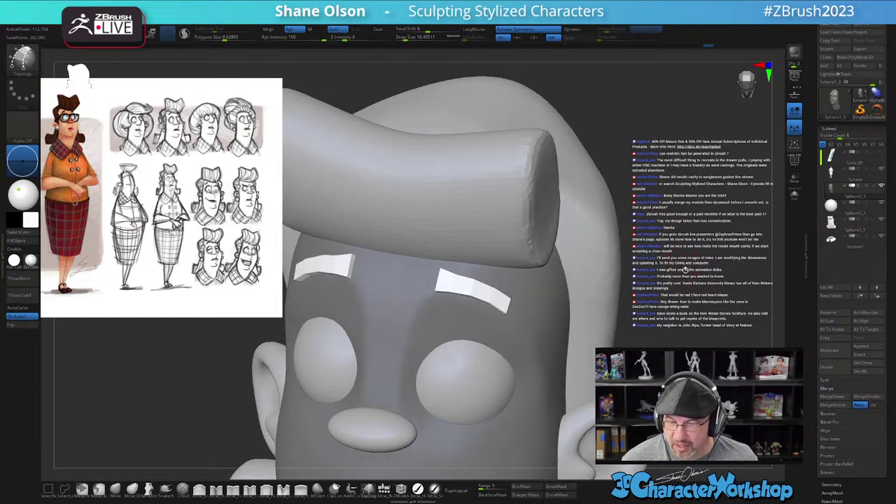
pyautogui.moveTo(663, 274); pyautogui.dragTo(662, 288)
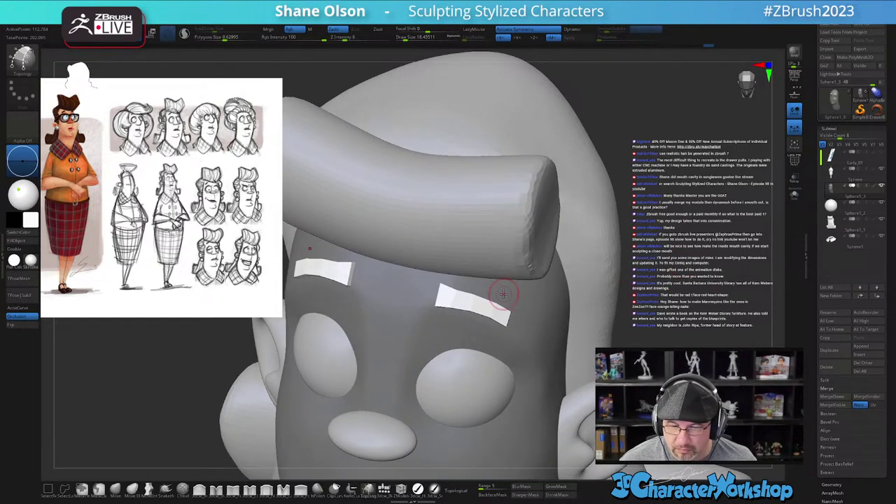
pyautogui.press('space')
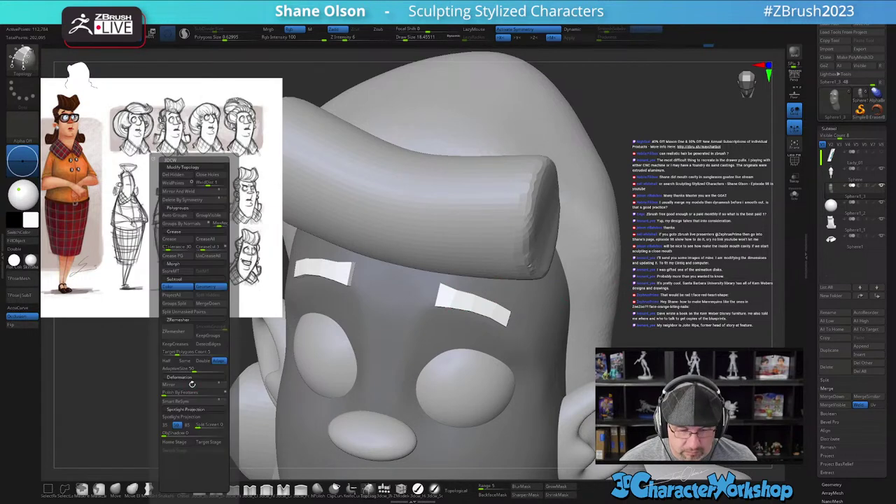
pyautogui.click(175, 314)
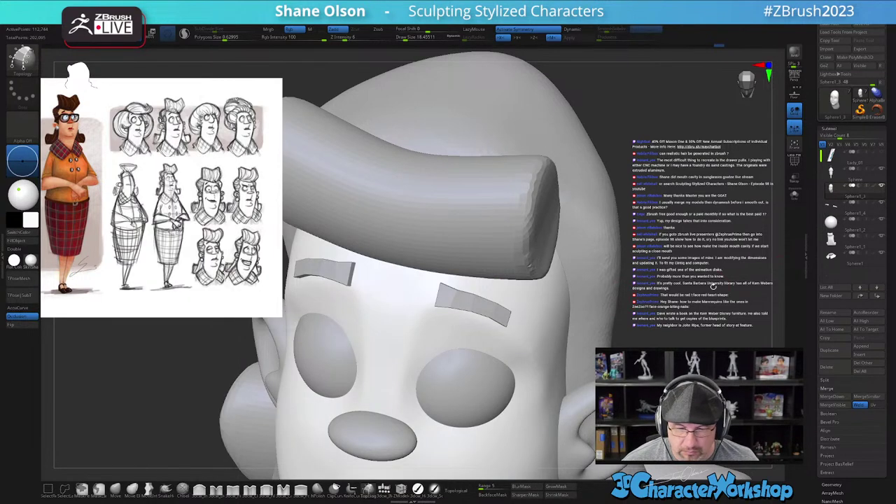
pyautogui.press('Down')
pyautogui.moveTo(703, 277); pyautogui.dragTo(701, 274)
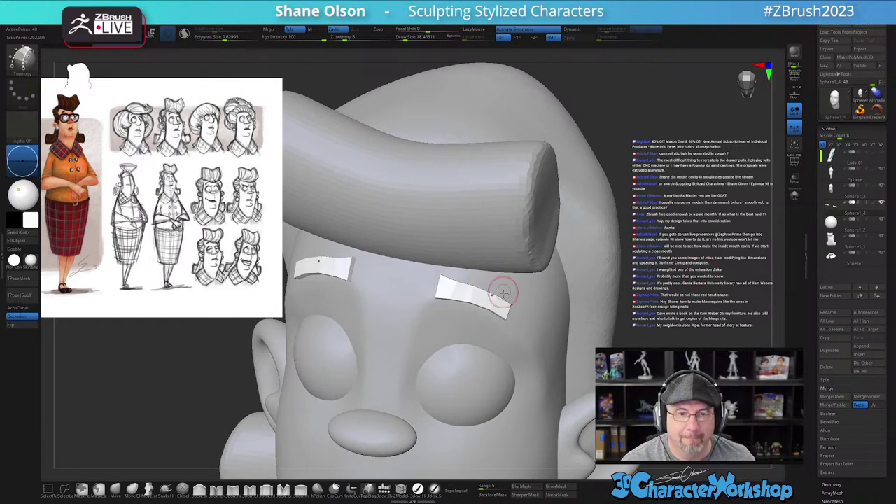
# - Adjust the shape of the eyebrow strips with the Move brush at a draw size of about 25
pyautogui.moveTo(503, 291); pyautogui.dragTo(500, 308, button='right')
pyautogui.click(117, 491)
pyautogui.press('s')
pyautogui.moveTo(457, 284); pyautogui.dragTo(459, 285)
pyautogui.moveTo(506, 297); pyautogui.dragTo(502, 294, button='right')
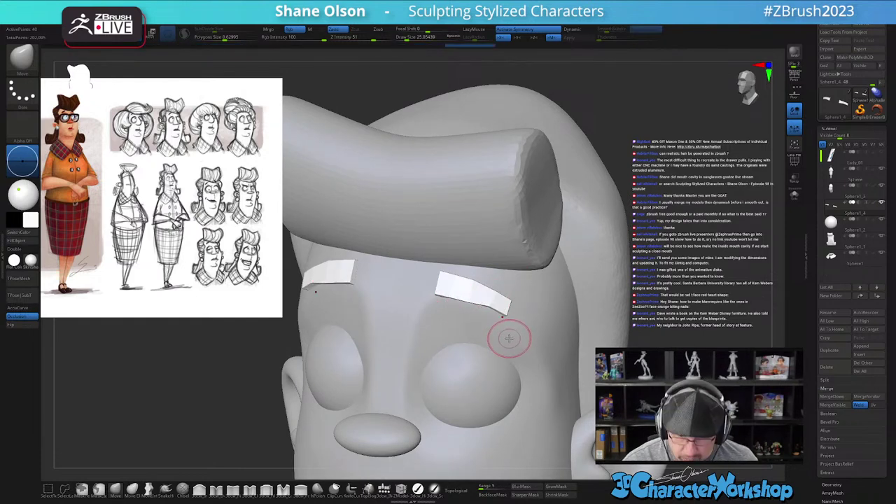
# - Uncrease all edges of the eyebrow strips and enable dynamic subdivision so they round off
pyautogui.press('d')
pyautogui.press('space')
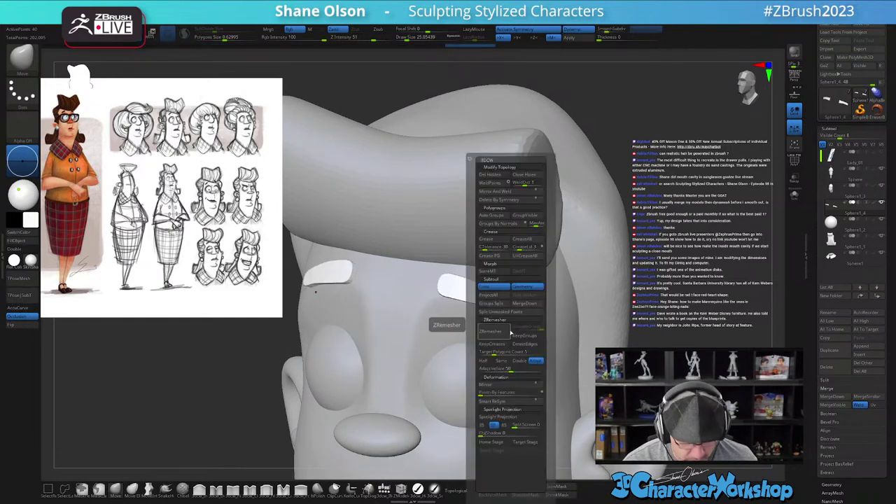
pyautogui.click(529, 257)
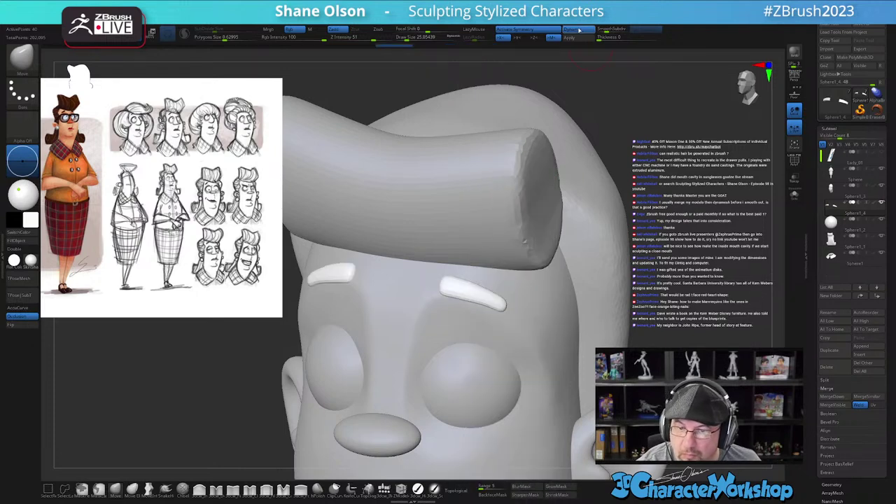
pyautogui.hotkey('shift', 'd')
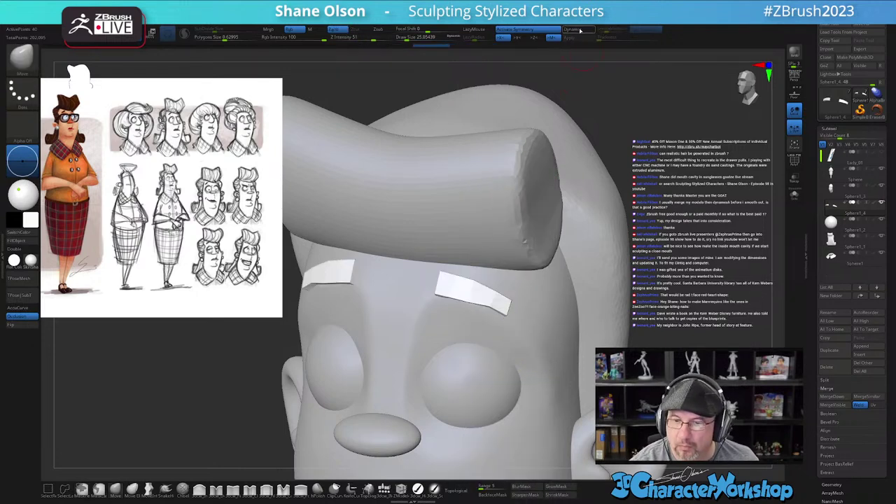
pyautogui.click(579, 30)
# - Shape the eyebrows into longer, tapered arches above the eyes and switch to the Inflate brush at a draw size of about 74
pyautogui.moveTo(628, 129); pyautogui.dragTo(585, 133)
pyautogui.moveTo(541, 332)
pyautogui.mouseDown(button='right')
pyautogui.moveTo(524, 333)
pyautogui.moveTo(536, 330)
pyautogui.mouseUp(button='right')
pyautogui.press('s')
pyautogui.moveTo(488, 321); pyautogui.dragTo(494, 322)
pyautogui.keyDown('alt'); pyautogui.moveTo(468, 301); pyautogui.dragTo(486, 282, button='right'); pyautogui.keyUp('alt')
pyautogui.press('s')
pyautogui.moveTo(486, 282)
pyautogui.mouseDown()
pyautogui.moveTo(516, 283)
pyautogui.moveTo(491, 270)
pyautogui.mouseUp()
pyautogui.click(200, 491)
pyautogui.moveTo(518, 343)
pyautogui.mouseDown(button='right')
pyautogui.moveTo(553, 343)
pyautogui.moveTo(518, 361)
pyautogui.moveTo(510, 357)
pyautogui.moveTo(524, 344)
pyautogui.mouseUp(button='right')
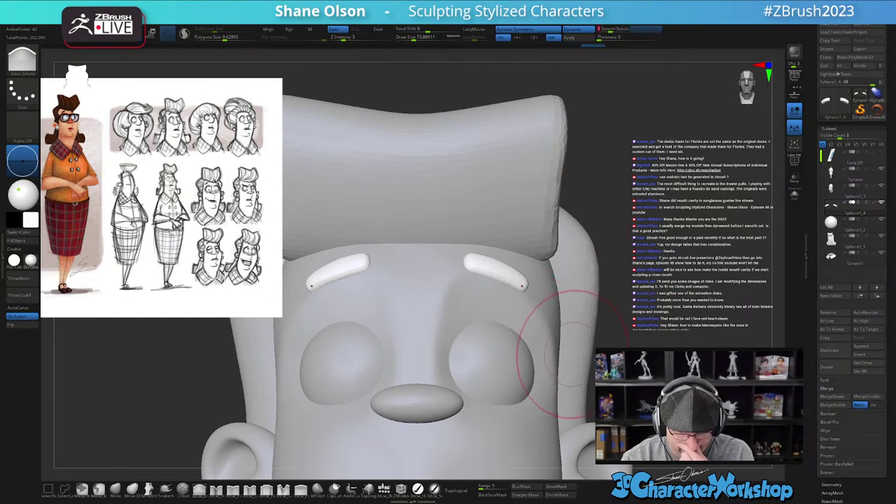
# - Frame the head from the front, enlarge the reference sheet beside it in Spotlight and sample the painted woman's brown hair colour
pyautogui.keyDown('ctrl'); pyautogui.moveTo(670, 355); pyautogui.dragTo(613, 255, button='right'); pyautogui.keyUp('ctrl')
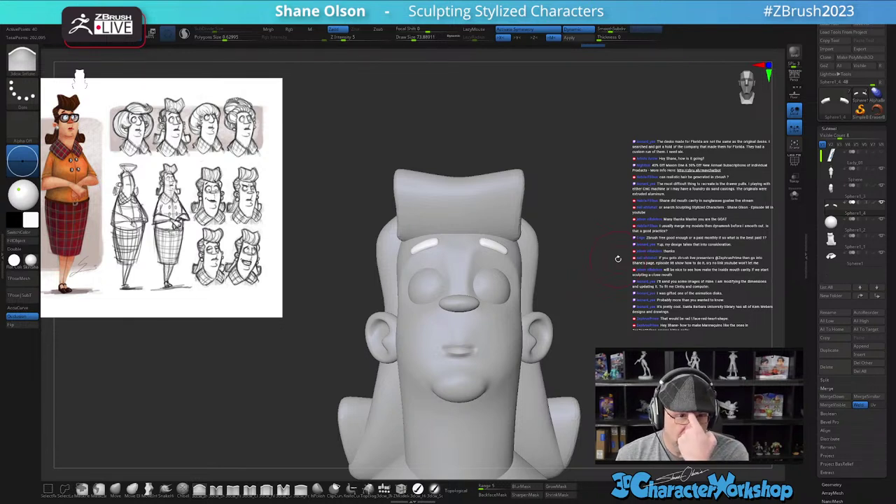
pyautogui.keyDown('alt'); pyautogui.moveTo(663, 224); pyautogui.dragTo(647, 184, button='right'); pyautogui.keyUp('alt')
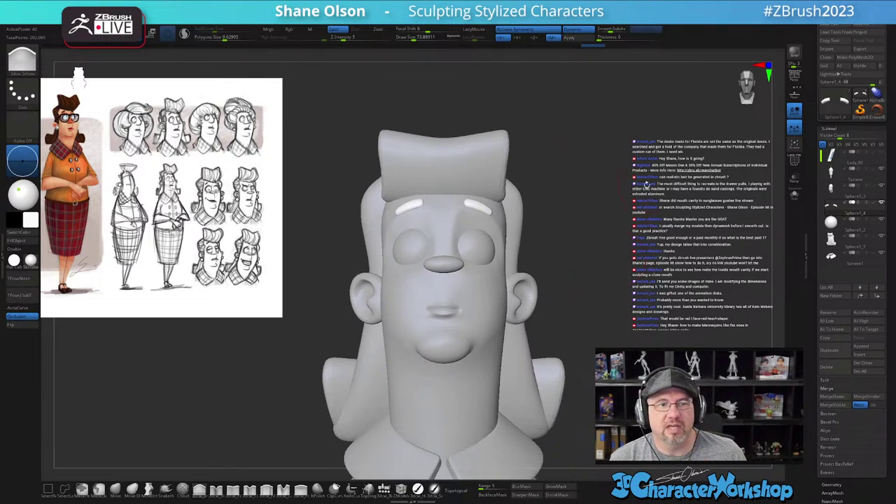
pyautogui.moveTo(621, 212); pyautogui.dragTo(662, 166, button='right')
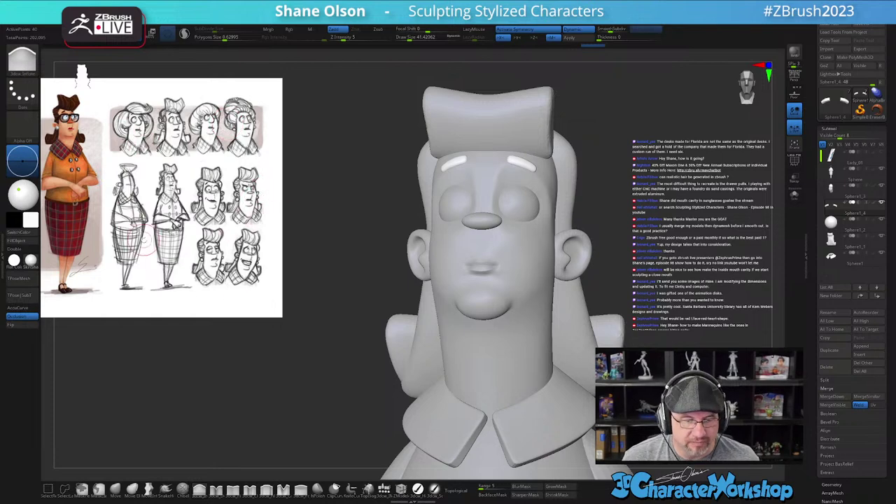
pyautogui.press('z')
pyautogui.click(100, 163)
pyautogui.moveTo(106, 141); pyautogui.dragTo(682, 260)
pyautogui.moveTo(632, 277); pyautogui.dragTo(751, 261)
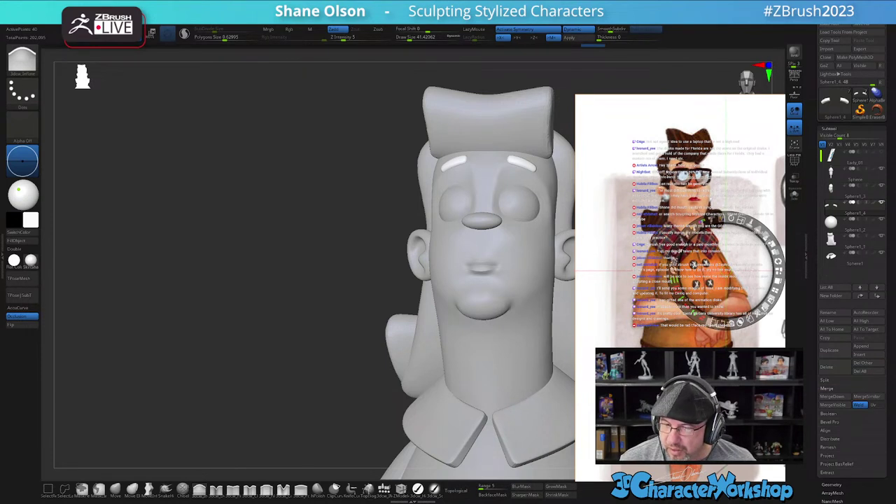
pyautogui.press('c')
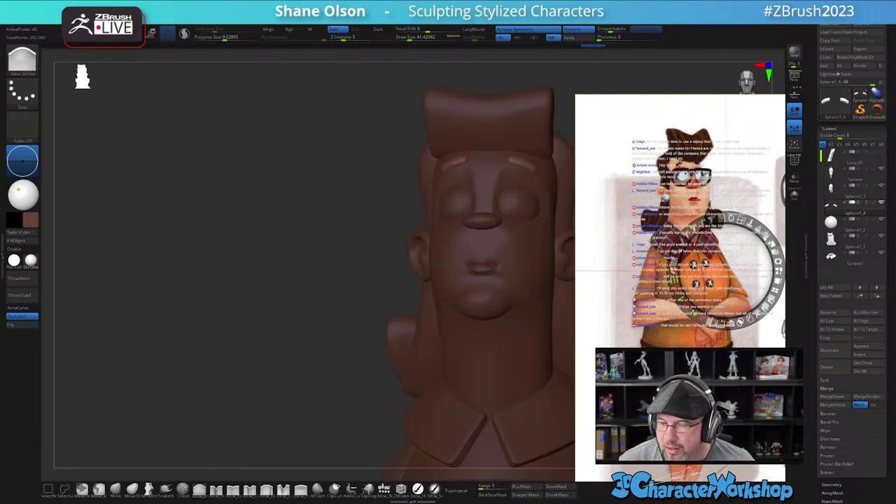
# - Shrink the reference sheet in Spotlight, place it back on the empty side of the canvas and leave Spotlight editing
pyautogui.moveTo(728, 257)
pyautogui.mouseDown()
pyautogui.moveTo(244, 286)
pyautogui.moveTo(128, 287)
pyautogui.moveTo(40, 268)
pyautogui.mouseUp()
pyautogui.moveTo(117, 238); pyautogui.dragTo(58, 262)
pyautogui.moveTo(100, 286); pyautogui.dragTo(154, 184)
pyautogui.press('z')
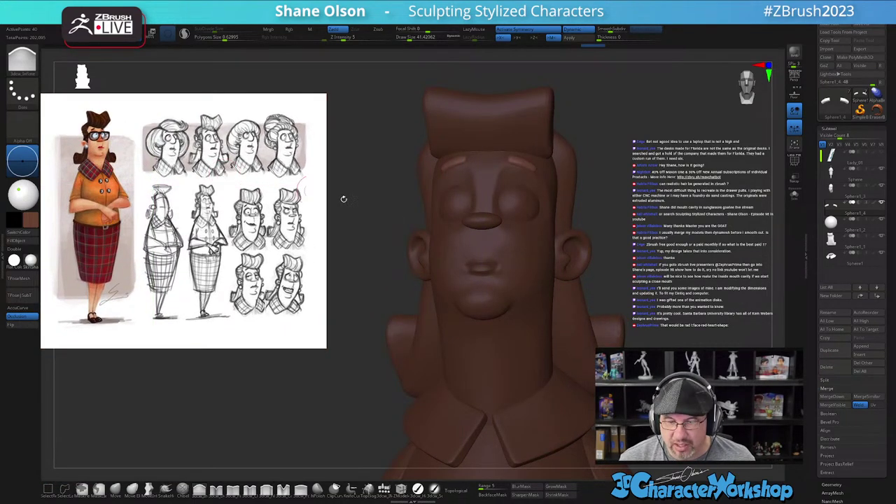
# - Fill the eyebrows with the sampled reddish brown, activate the hair subtool and switch to a hard paint brush with Rgb enabled
pyautogui.moveTo(612, 206)
pyautogui.mouseDown()
pyautogui.moveTo(651, 218)
pyautogui.moveTo(667, 237)
pyautogui.mouseUp()
pyautogui.hotkey('shift', 'f')
pyautogui.hotkey('shift', 'f')
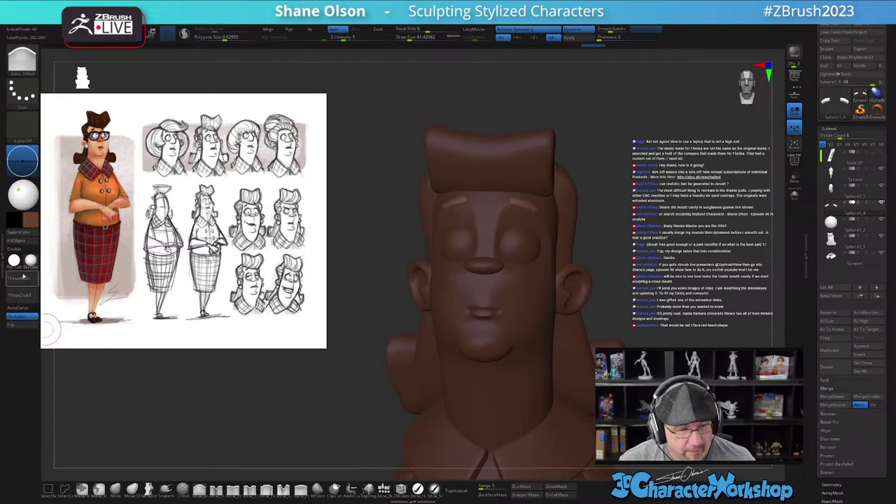
pyautogui.click(418, 490)
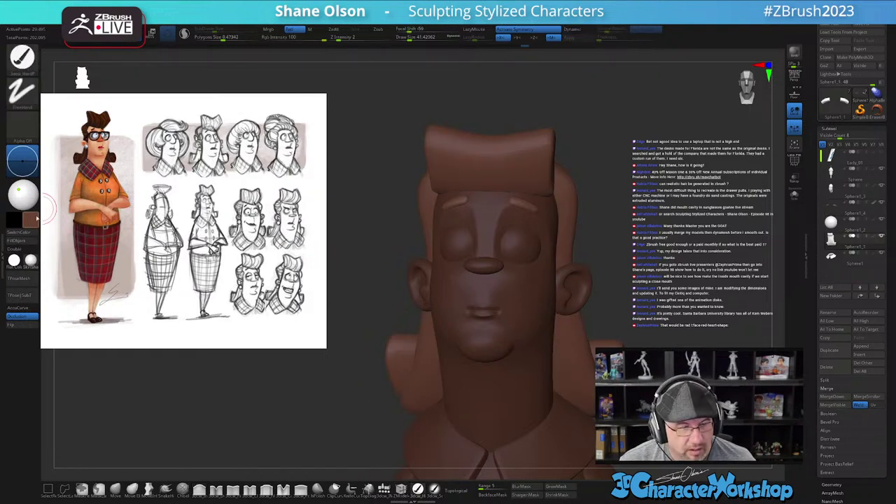
# - Sample a darker brown from the reference woman's hair and fill the hair subtool with it
pyautogui.press('z')
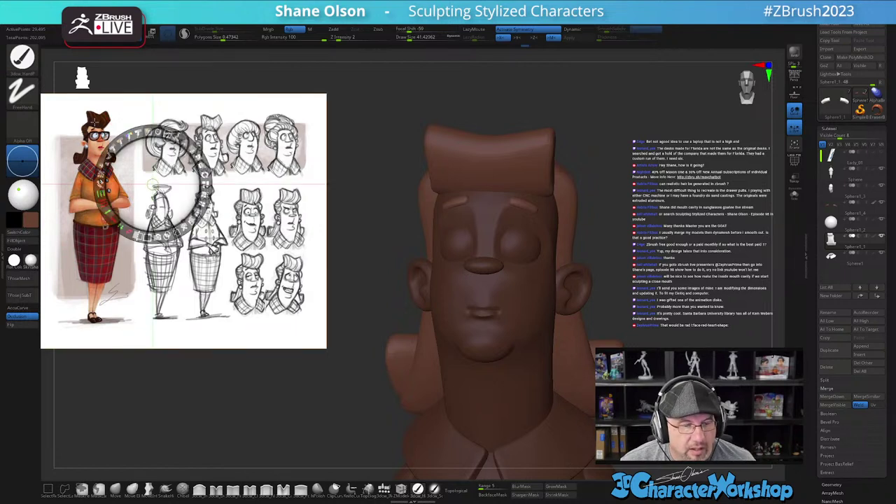
pyautogui.press('c')
pyautogui.press('z')
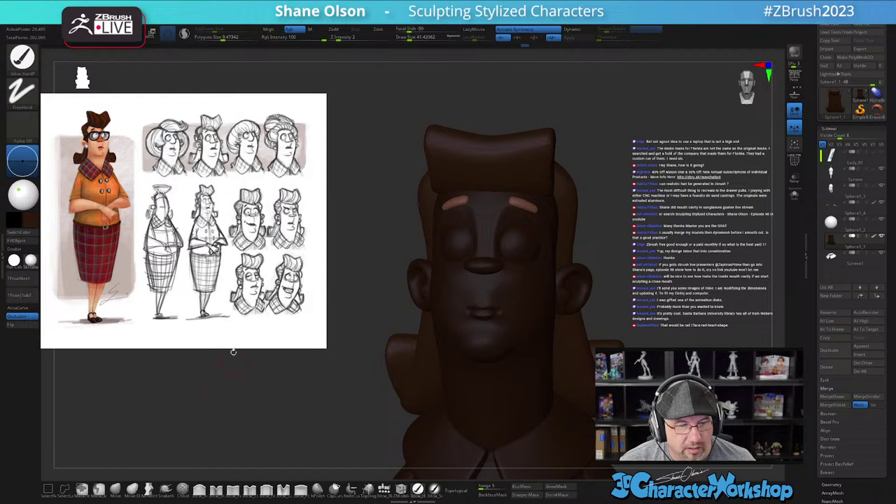
# - Sample the skin tone from the reference woman and fill the head and body subtools with it
pyautogui.press('z')
pyautogui.press('c')
pyautogui.press('z')
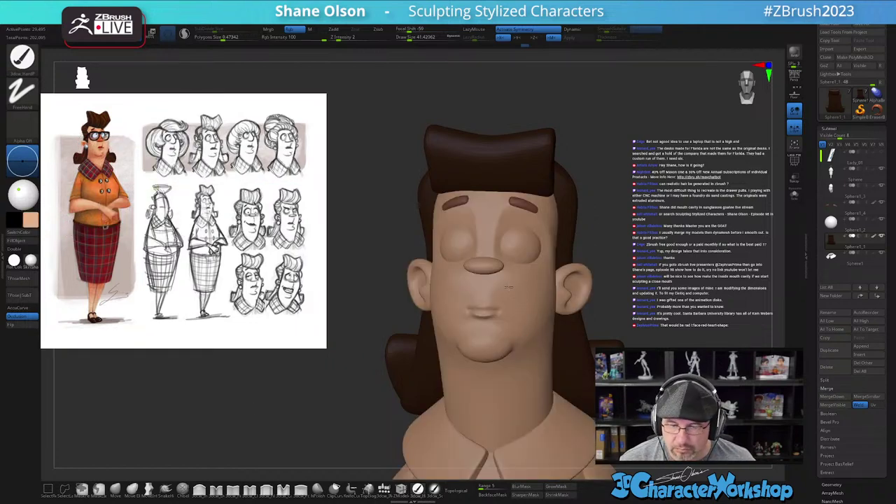
pyautogui.keyDown('alt'); pyautogui.click(508, 287); pyautogui.keyUp('alt')
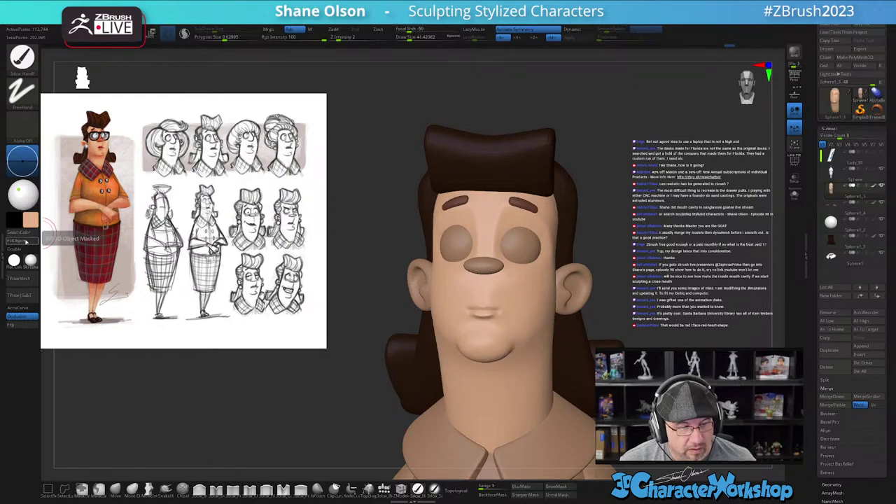
pyautogui.keyDown('alt'); pyautogui.click(494, 269); pyautogui.keyUp('alt')
pyautogui.click(32, 240)
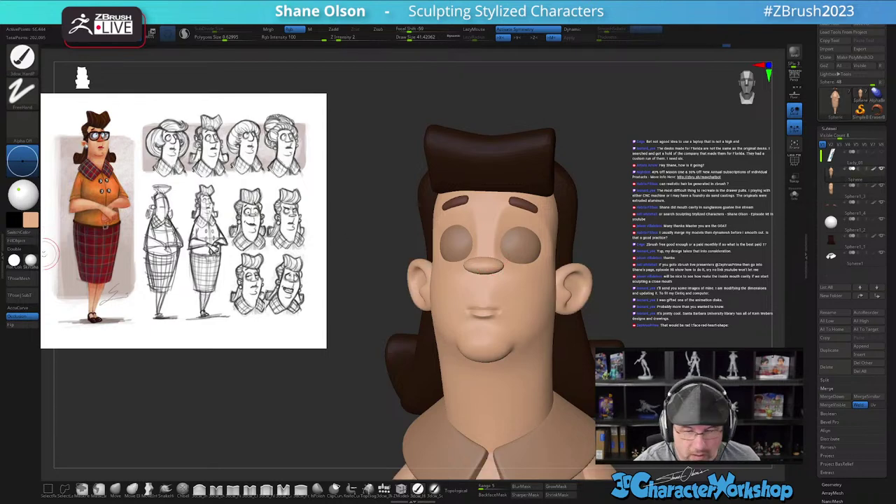
# - Frame the upper body, display the body subtool's polygroup wireframe and isolate that subtool with Solo
pyautogui.keyDown('ctrl'); pyautogui.moveTo(378, 392); pyautogui.dragTo(378, 350, button='right'); pyautogui.keyUp('ctrl')
pyautogui.keyDown('alt'); pyautogui.moveTo(650, 387); pyautogui.dragTo(642, 293, button='right'); pyautogui.keyUp('alt')
pyautogui.keyDown('alt'); pyautogui.moveTo(728, 308); pyautogui.dragTo(635, 305, button='right'); pyautogui.keyUp('alt')
pyautogui.keyDown('alt'); pyautogui.moveTo(636, 306); pyautogui.dragTo(616, 261, button='right'); pyautogui.keyUp('alt')
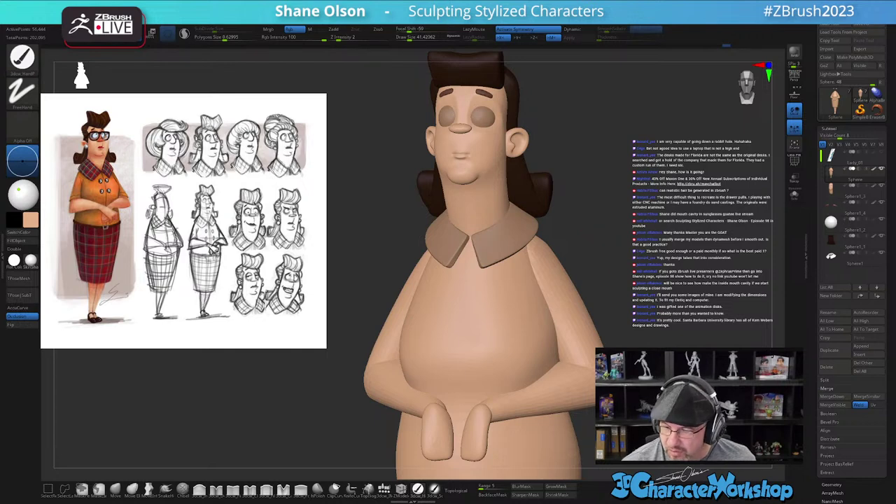
pyautogui.keyDown('alt'); pyautogui.moveTo(638, 286); pyautogui.dragTo(629, 317); pyautogui.keyUp('alt')
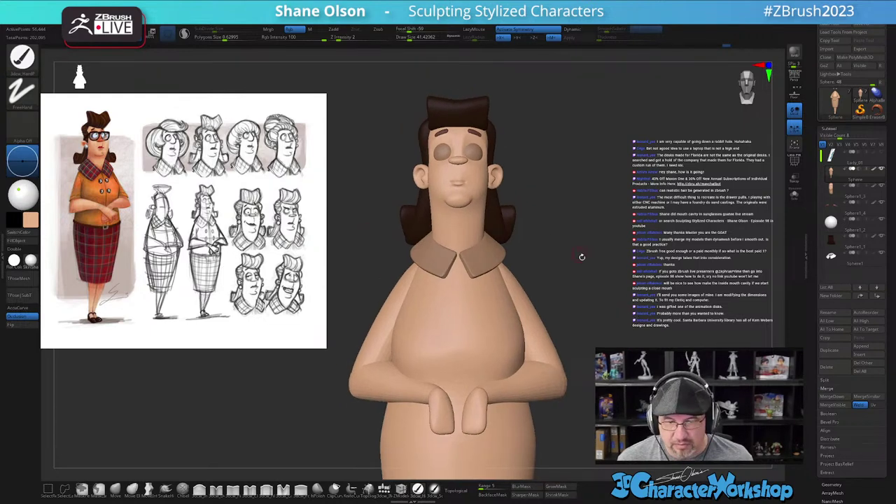
pyautogui.moveTo(578, 254); pyautogui.dragTo(576, 262)
pyautogui.press('shift')
pyautogui.hotkey('shift', 'f')
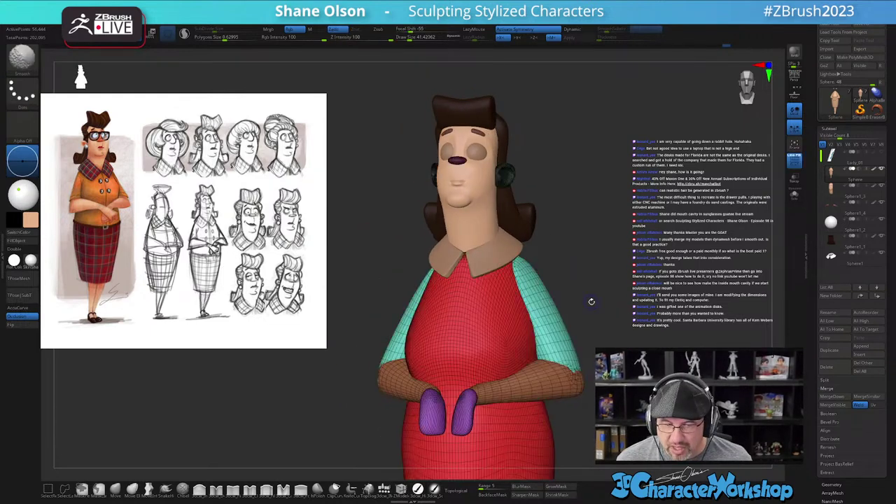
pyautogui.moveTo(591, 249)
pyautogui.mouseDown()
pyautogui.moveTo(604, 251)
pyautogui.moveTo(585, 234)
pyautogui.moveTo(572, 276)
pyautogui.moveTo(558, 246)
pyautogui.moveTo(634, 228)
pyautogui.mouseUp()
pyautogui.click(794, 195)
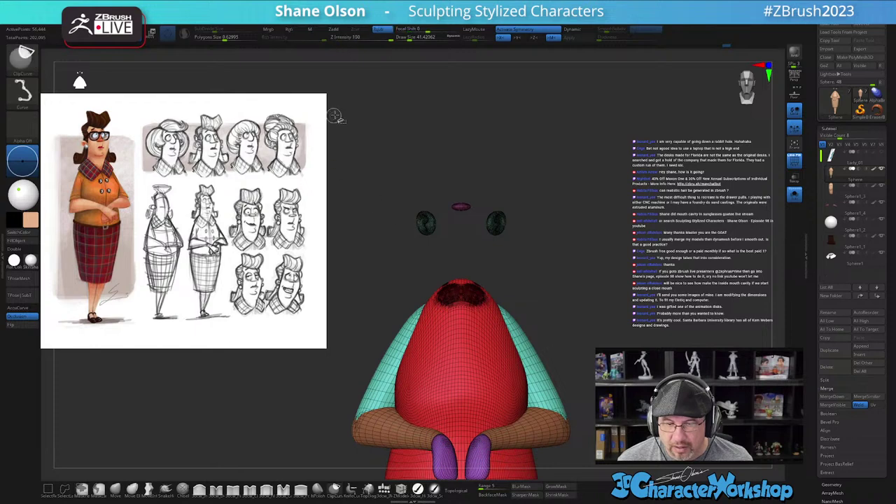
# - Isolate the ears and nose with a selection, split them from the body as their own subtool and show the whole character again
pyautogui.moveTo(376, 150)
pyautogui.keyDown('ctrl'); pyautogui.keyDown('shift'); pyautogui.mouseDown()
pyautogui.moveTo(516, 250)
pyautogui.moveTo(600, 147)
pyautogui.mouseUp(); pyautogui.keyUp('shift'); pyautogui.keyUp('ctrl')
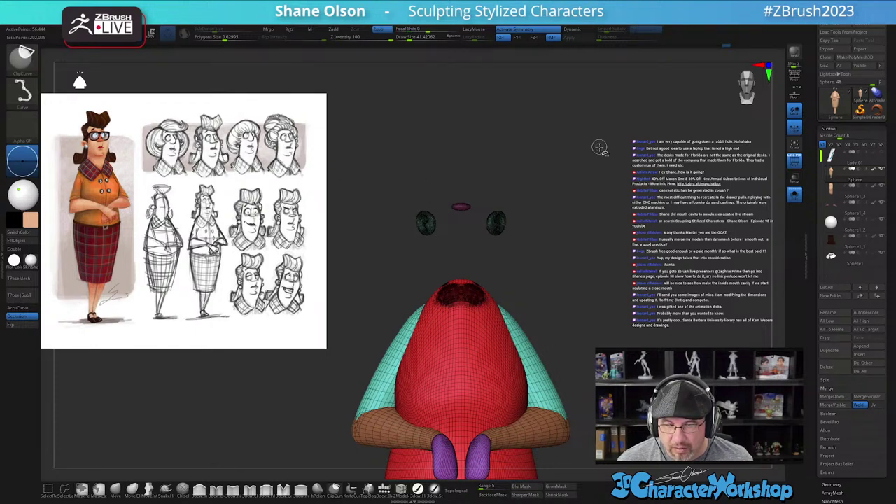
pyautogui.click(65, 489)
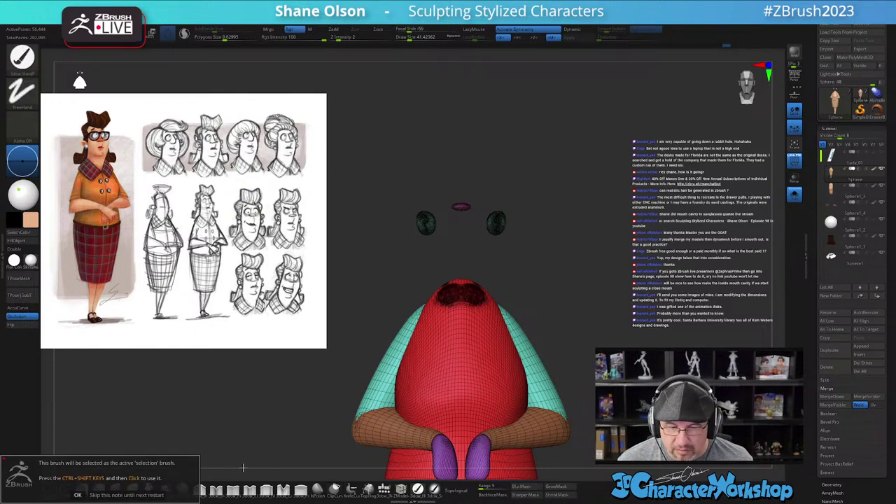
pyautogui.click(132, 495)
pyautogui.keyDown('ctrl'); pyautogui.keyDown('shift'); pyautogui.moveTo(357, 132); pyautogui.dragTo(572, 265); pyautogui.keyUp('shift'); pyautogui.keyUp('ctrl')
pyautogui.press('3')
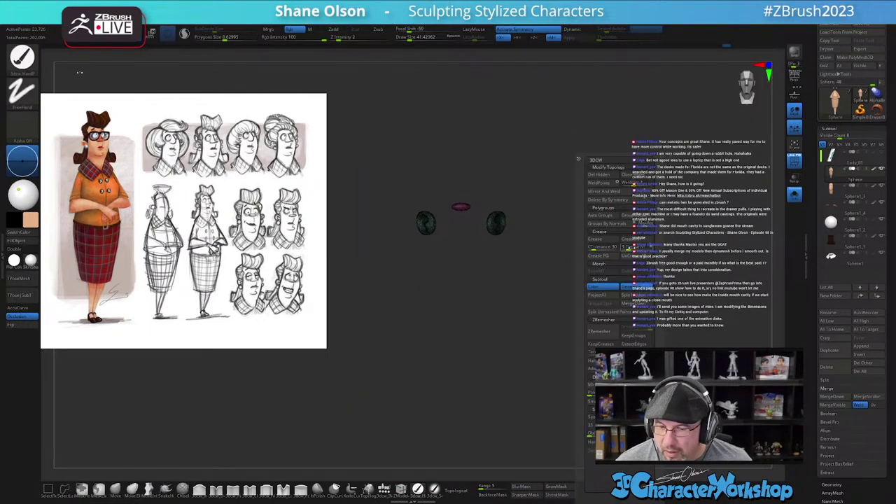
pyautogui.click(634, 295)
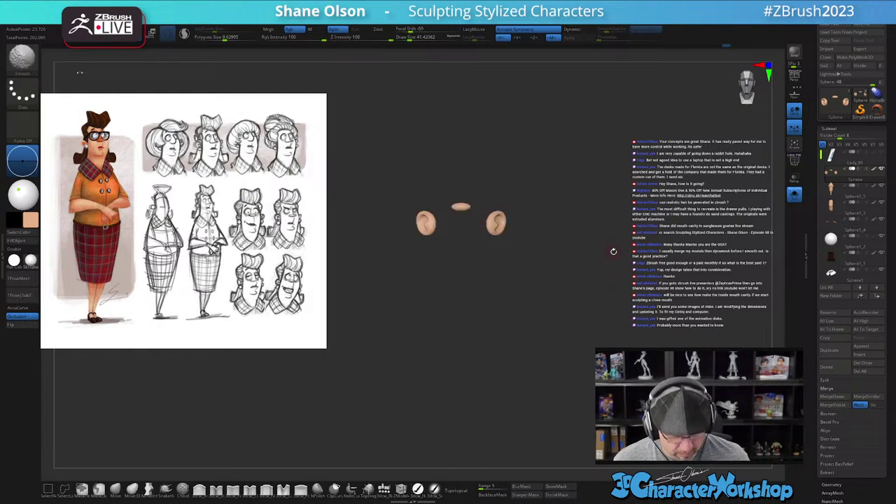
pyautogui.click(794, 197)
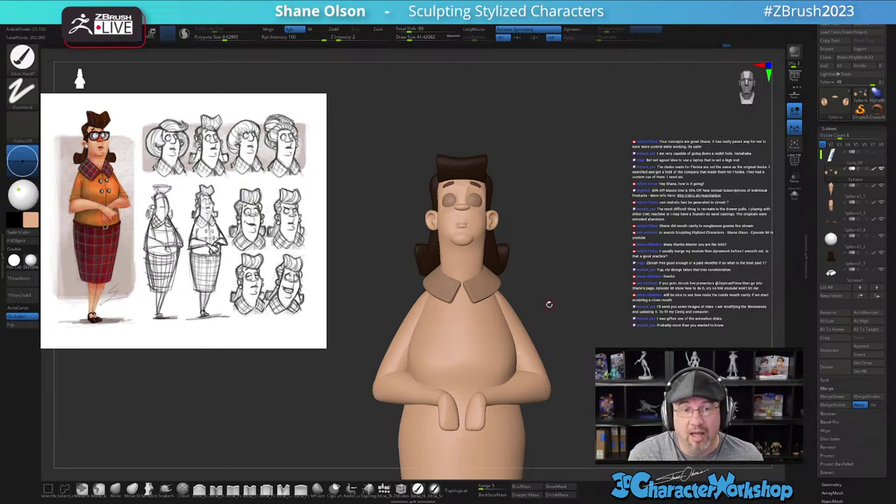
# - Sample the dark red from the painted woman's collar in the reference and fill the collar subtool with it
pyautogui.moveTo(589, 334)
pyautogui.mouseDown()
pyautogui.moveTo(578, 337)
pyautogui.moveTo(579, 326)
pyautogui.mouseUp()
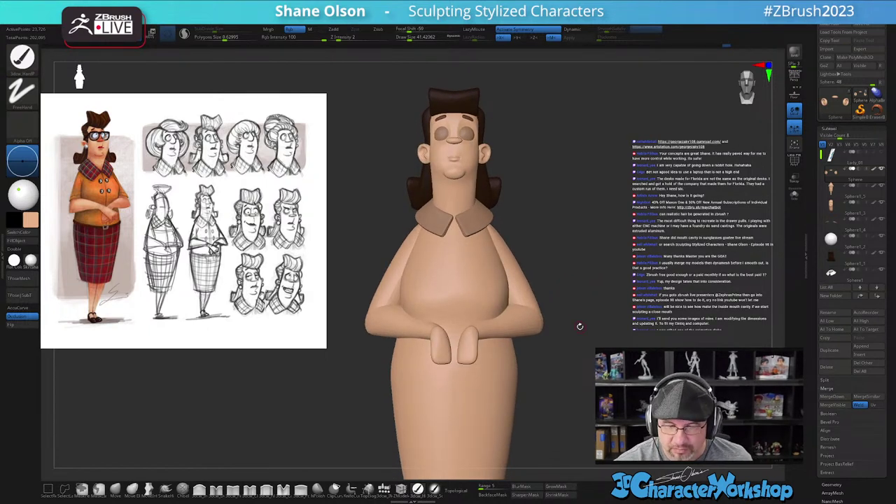
pyautogui.moveTo(643, 322)
pyautogui.keyDown('alt'); pyautogui.mouseDown()
pyautogui.moveTo(636, 259)
pyautogui.moveTo(637, 289)
pyautogui.mouseUp(); pyautogui.keyUp('alt')
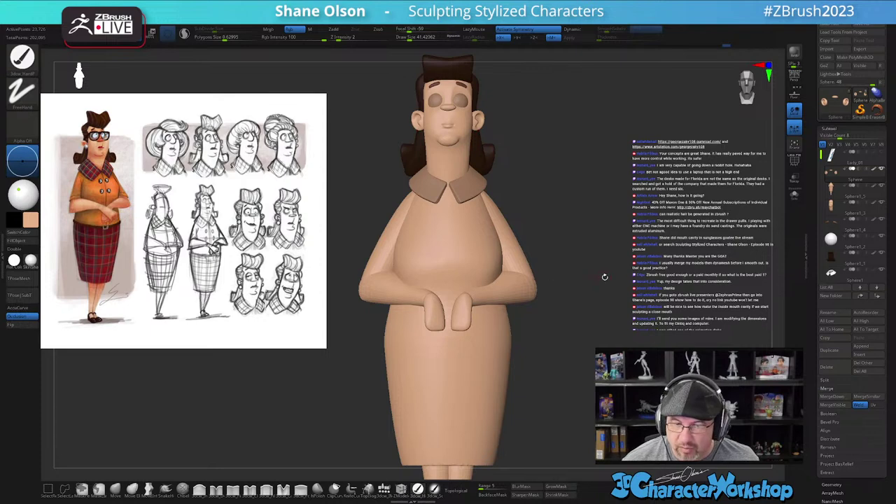
pyautogui.keyDown('alt'); pyautogui.moveTo(611, 276); pyautogui.dragTo(608, 266); pyautogui.keyUp('alt')
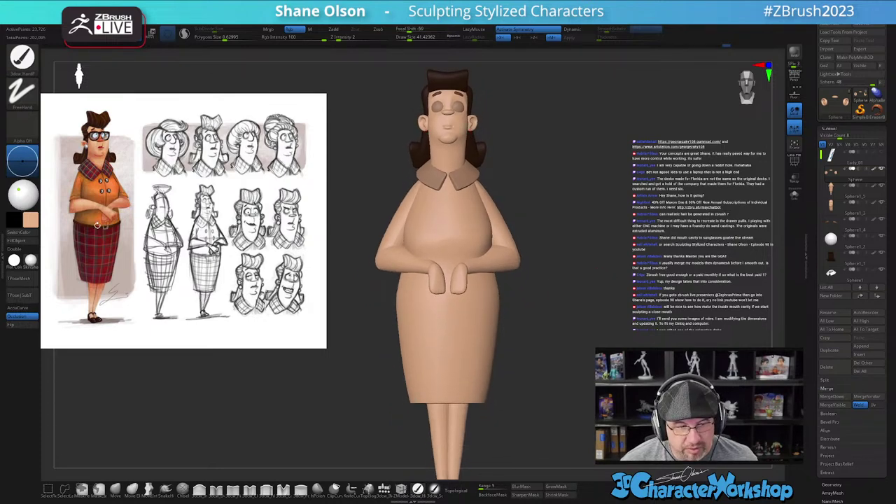
pyautogui.keyDown('alt'); pyautogui.moveTo(597, 303); pyautogui.dragTo(604, 327); pyautogui.keyUp('alt')
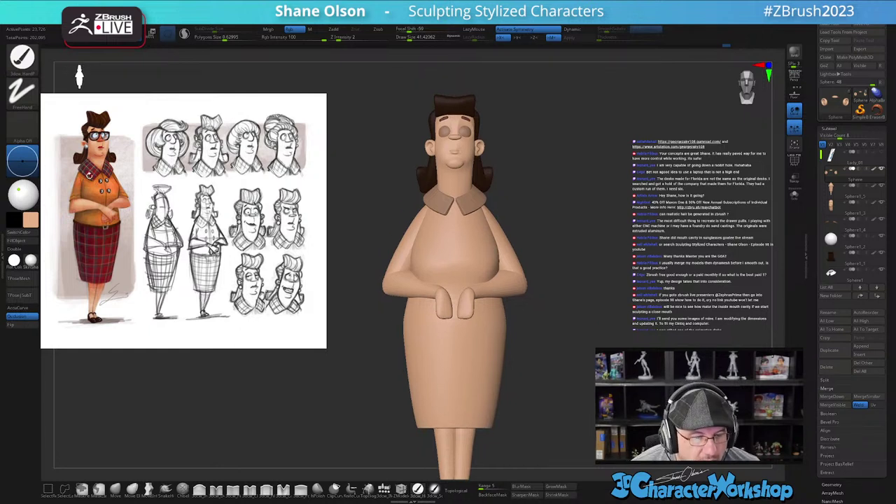
pyautogui.press('z')
pyautogui.press('c')
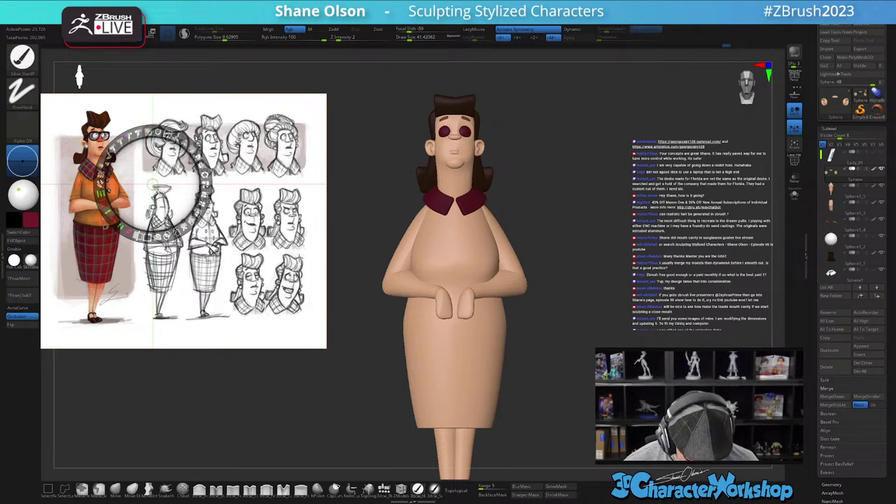
pyautogui.hotkey('shift', 'z')
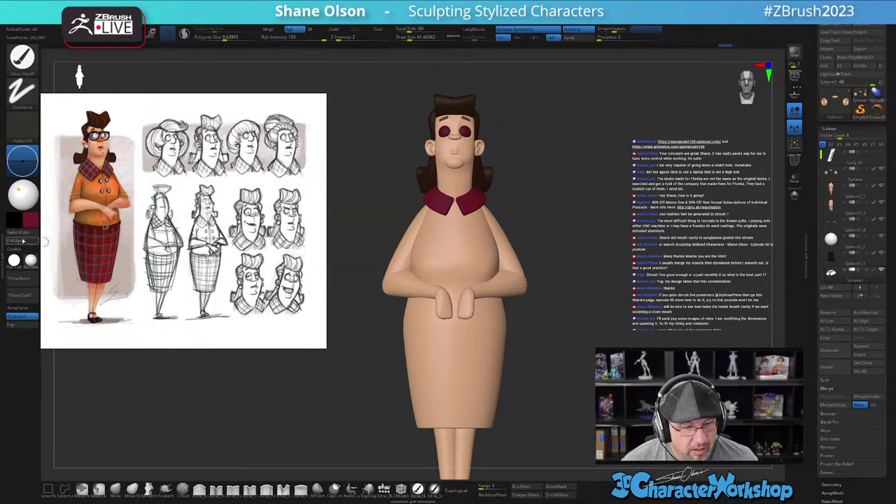
pyautogui.click(22, 241)
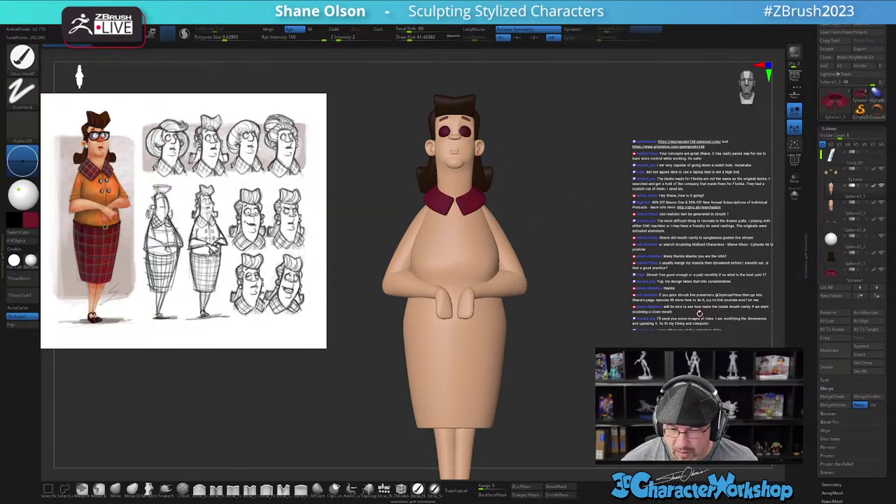
# - Isolate the torso-and-skirt polygroup of the body, separate it into its own subtool and fill it with the sampled dark red
pyautogui.click(794, 194)
pyautogui.moveTo(586, 305); pyautogui.dragTo(639, 332)
pyautogui.keyDown('ctrl'); pyautogui.keyDown('shift'); pyautogui.click(498, 355); pyautogui.keyUp('shift'); pyautogui.keyUp('ctrl')
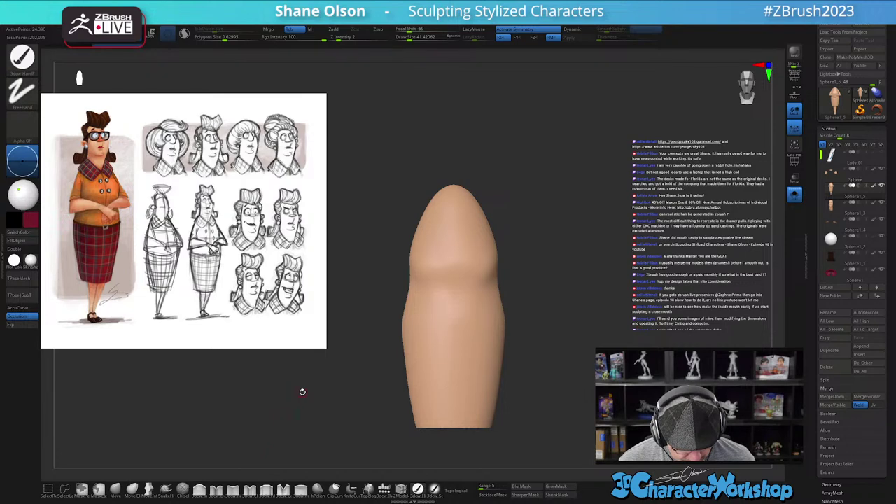
pyautogui.press('b')
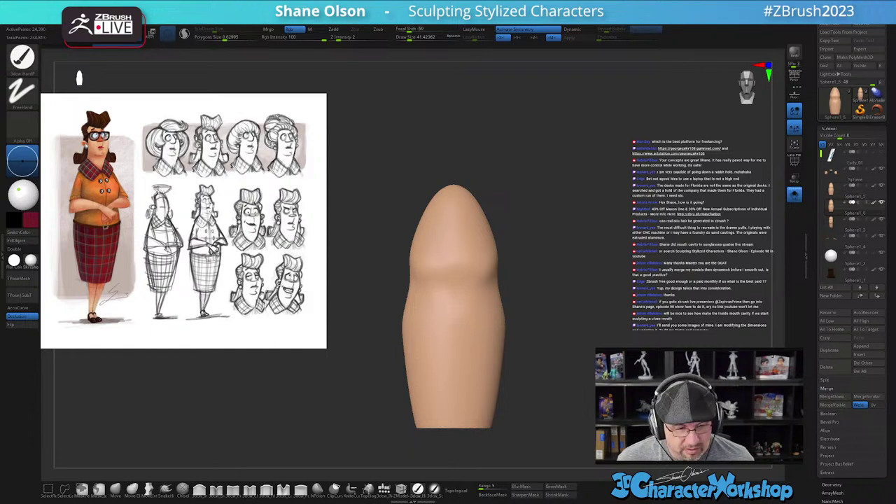
pyautogui.click(14, 241)
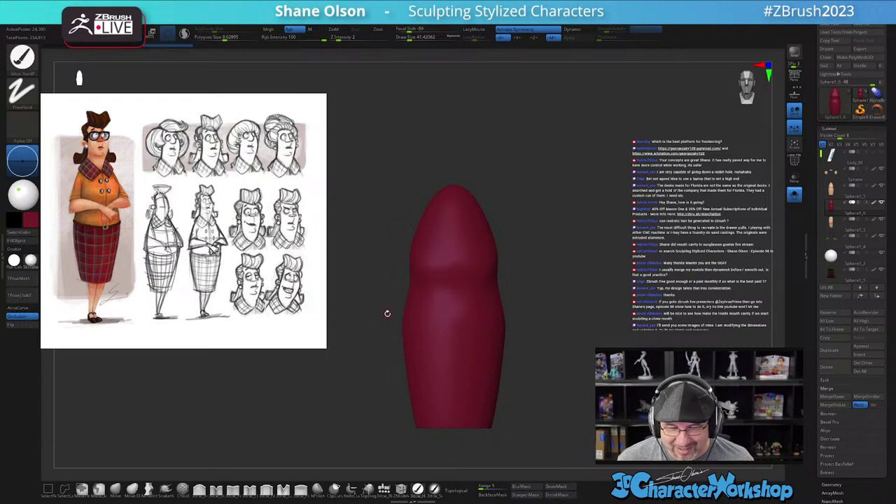
# - Try to cut the torso-and-skirt piece across the waist from the front with the KnifeCurve brush, and undo the cut
pyautogui.keyDown('ctrl'); pyautogui.keyDown('shift'); pyautogui.moveTo(381, 312); pyautogui.dragTo(576, 311); pyautogui.keyUp('shift'); pyautogui.keyUp('ctrl')
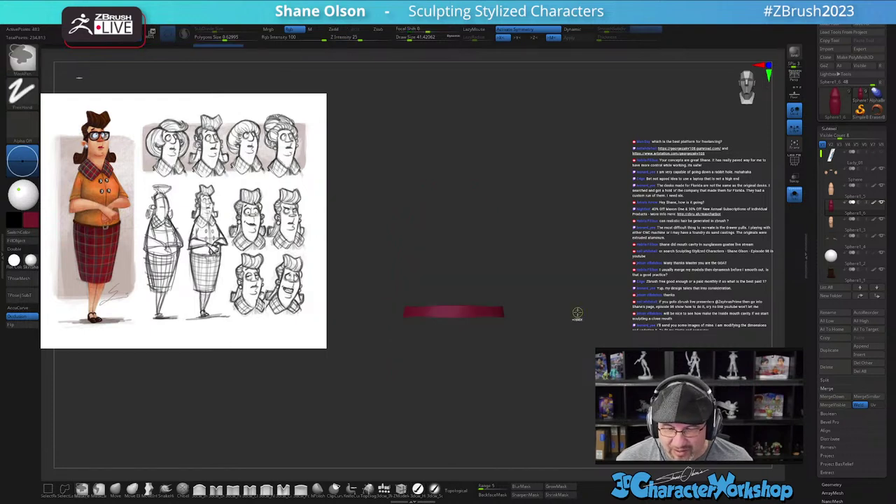
pyautogui.hotkey('ctrl', 'z')
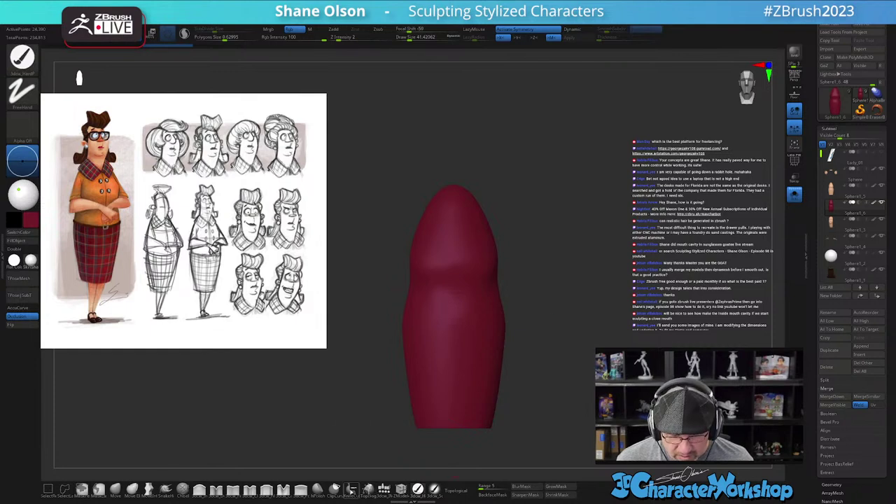
pyautogui.click(351, 491)
pyautogui.moveTo(380, 316)
pyautogui.keyDown('ctrl'); pyautogui.keyDown('shift'); pyautogui.mouseDown()
pyautogui.moveTo(601, 316)
pyautogui.moveTo(574, 305)
pyautogui.mouseUp(); pyautogui.keyUp('shift'); pyautogui.keyUp('ctrl')
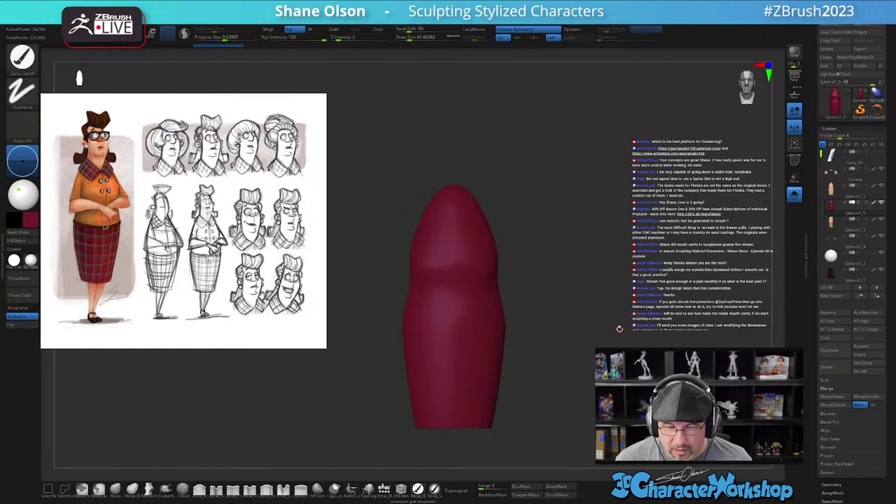
pyautogui.moveTo(630, 329); pyautogui.dragTo(702, 326)
pyautogui.keyDown('alt'); pyautogui.moveTo(704, 287); pyautogui.dragTo(628, 307); pyautogui.keyUp('alt')
pyautogui.hotkey('ctrl', 'z')
# - Cut the torso-and-skirt piece along a slanted waistline from the side with KnifeCurve and check the two halves
pyautogui.moveTo(379, 333)
pyautogui.keyDown('ctrl'); pyautogui.keyDown('shift'); pyautogui.mouseDown()
pyautogui.moveTo(550, 340)
pyautogui.moveTo(581, 329)
pyautogui.moveTo(567, 319)
pyautogui.mouseUp(); pyautogui.keyUp('shift'); pyautogui.keyUp('ctrl')
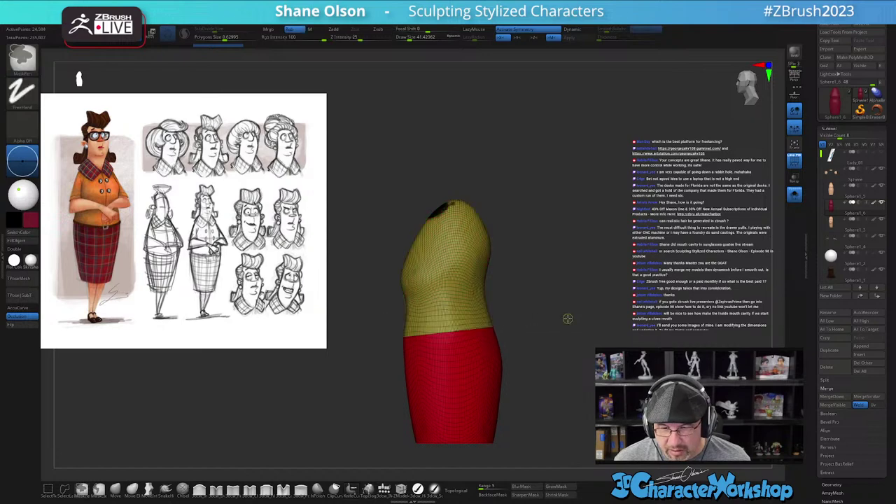
pyautogui.keyDown('ctrl'); pyautogui.keyDown('shift'); pyautogui.doubleClick(466, 257); pyautogui.keyUp('shift'); pyautogui.keyUp('ctrl')
pyautogui.moveTo(610, 290)
pyautogui.mouseDown()
pyautogui.moveTo(618, 308)
pyautogui.moveTo(621, 295)
pyautogui.mouseUp()
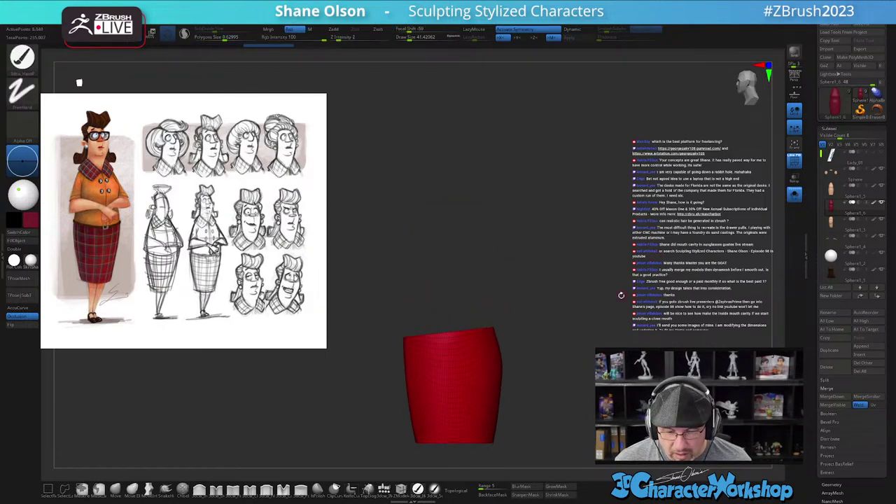
pyautogui.keyDown('ctrl'); pyautogui.keyDown('shift'); pyautogui.click(621, 296); pyautogui.keyUp('shift'); pyautogui.keyUp('ctrl')
pyautogui.hotkey('ctrl', 'z')
pyautogui.moveTo(565, 299); pyautogui.dragTo(598, 275)
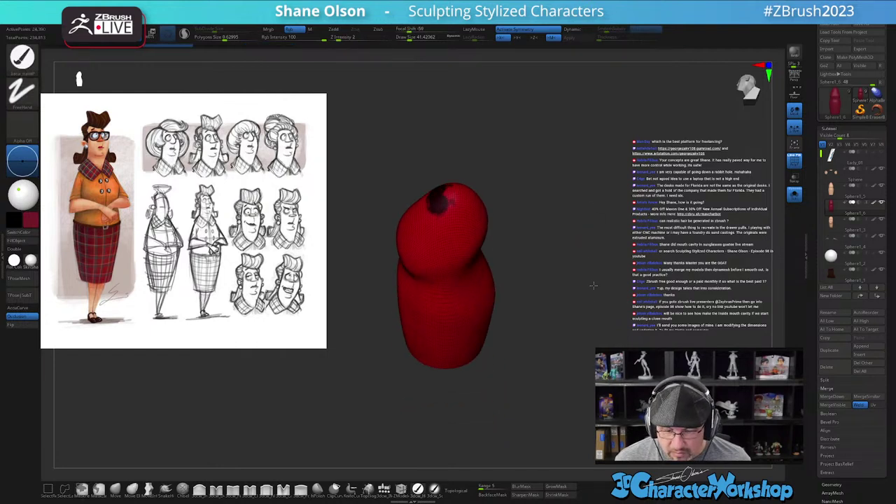
pyautogui.click(197, 47)
pyautogui.moveTo(622, 273); pyautogui.dragTo(615, 236)
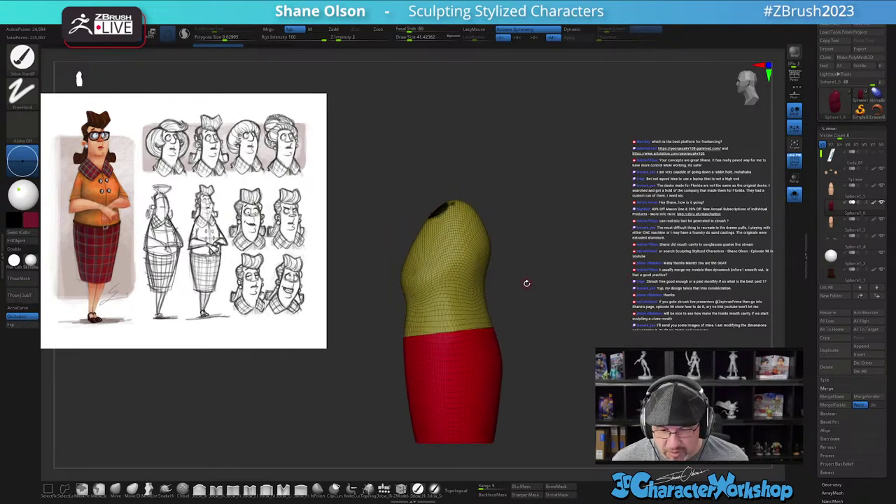
# - Split the cut torso-and-skirt piece into separate blouse and skirt subtools with Groups Split and accept the non-undoable operation
pyautogui.press('space')
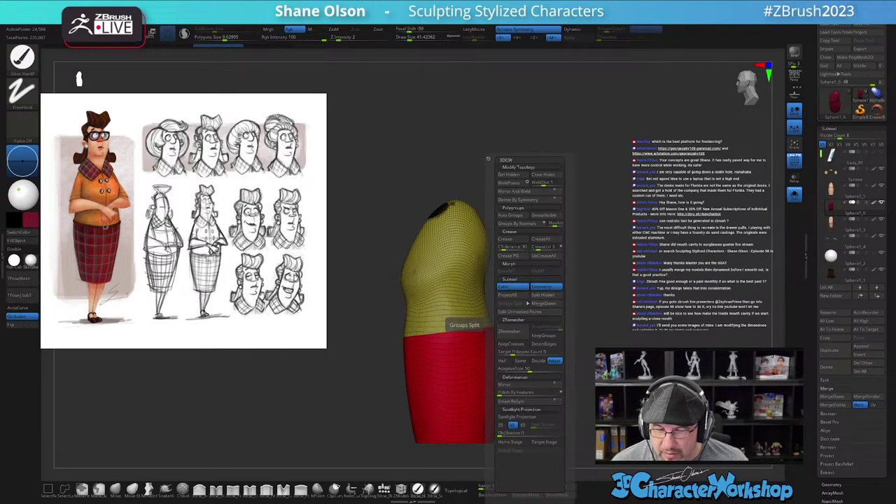
pyautogui.moveTo(612, 310); pyautogui.dragTo(570, 303)
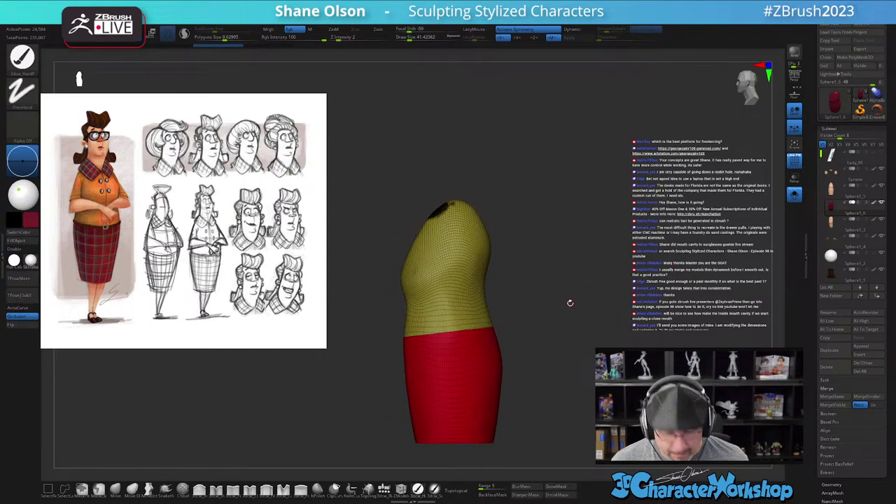
pyautogui.press('3')
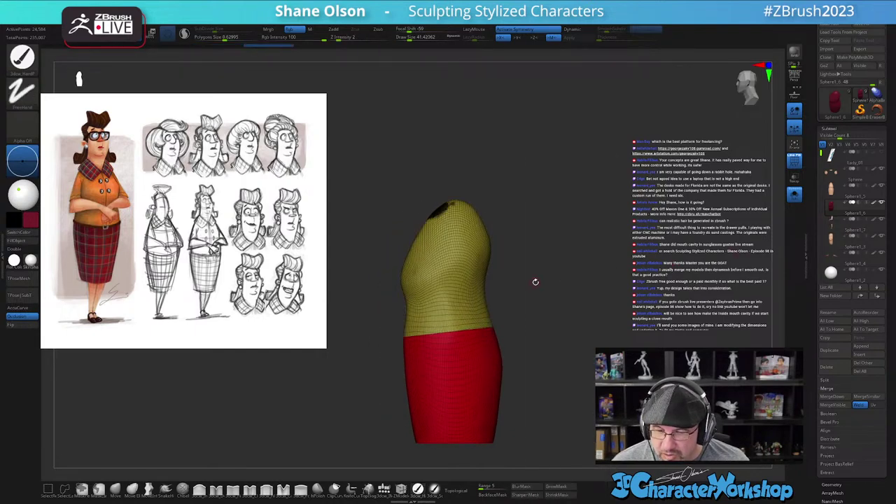
pyautogui.hotkey('shift', 'f')
pyautogui.hotkey('shift', 'f')
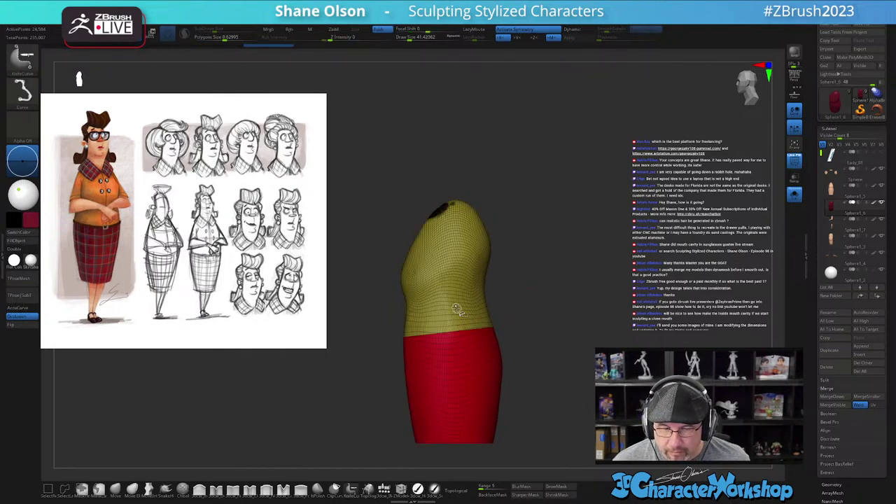
pyautogui.press('3')
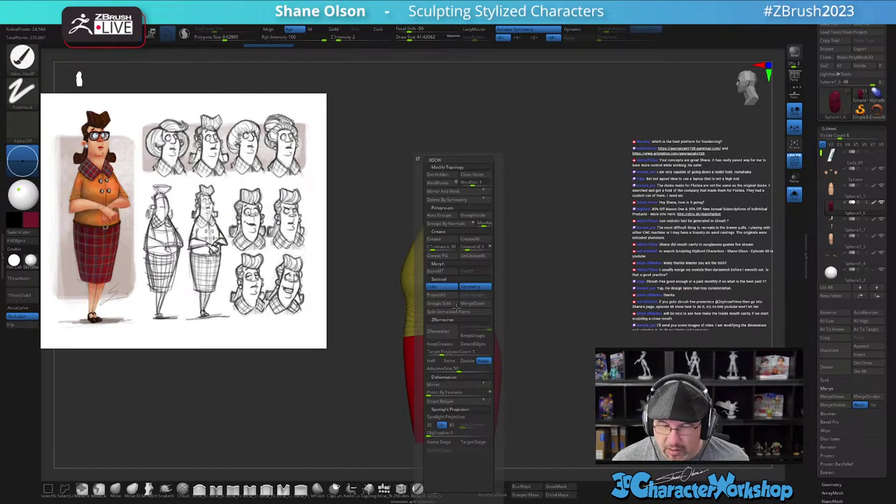
pyautogui.click(444, 305)
pyautogui.click(444, 305)
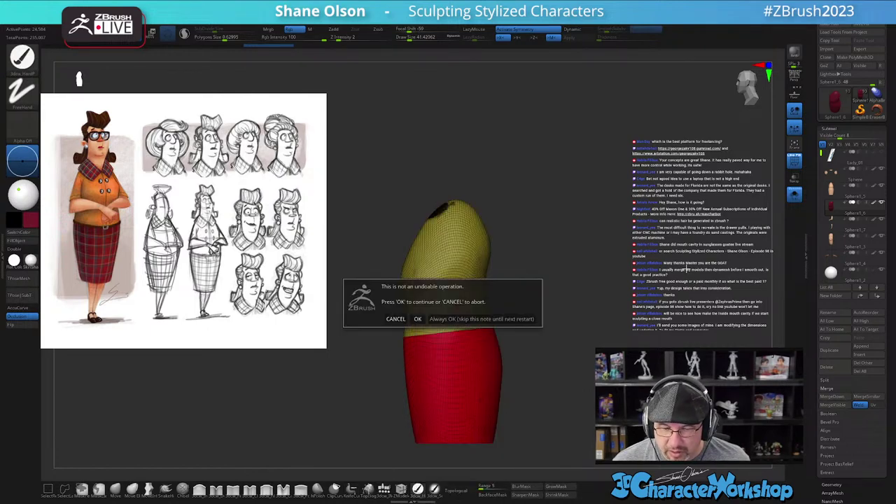
pyautogui.click(477, 318)
pyautogui.moveTo(546, 316)
pyautogui.mouseDown()
pyautogui.moveTo(538, 276)
pyautogui.moveTo(550, 301)
pyautogui.mouseUp()
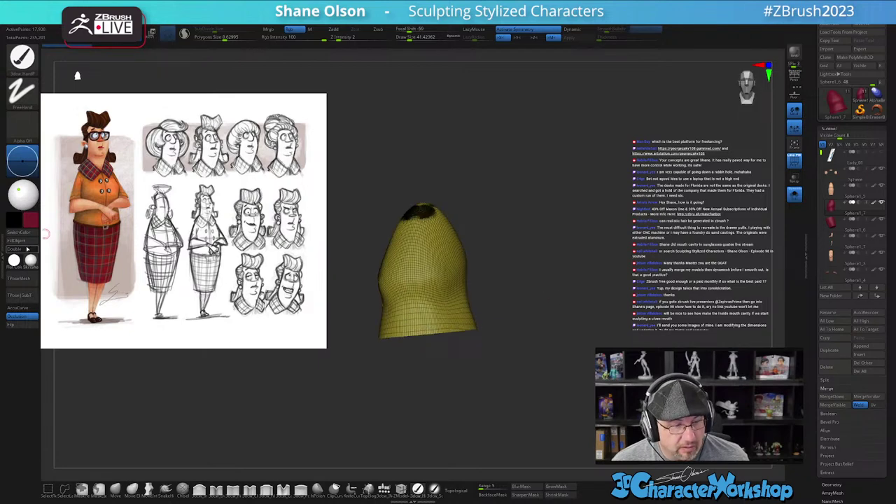
# - Close the open holes of the blouse piece at its hem and neck, and check the capped underside
pyautogui.moveTo(598, 236); pyautogui.dragTo(499, 298)
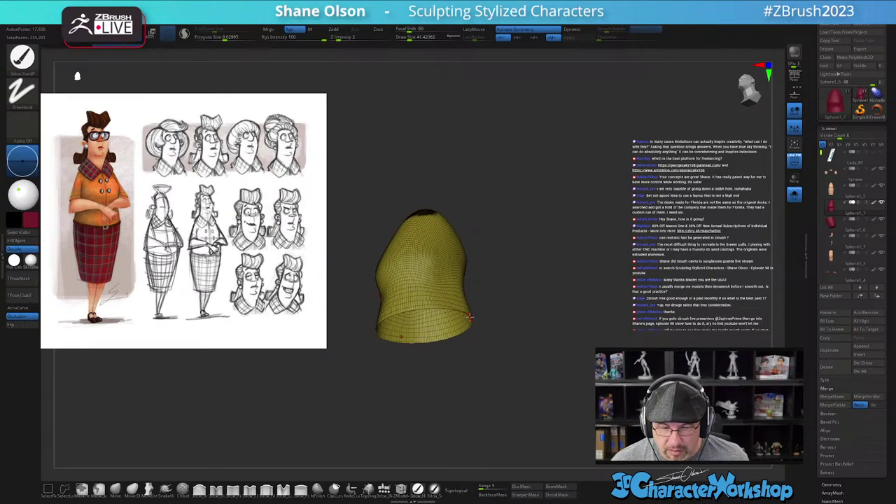
pyautogui.press('space')
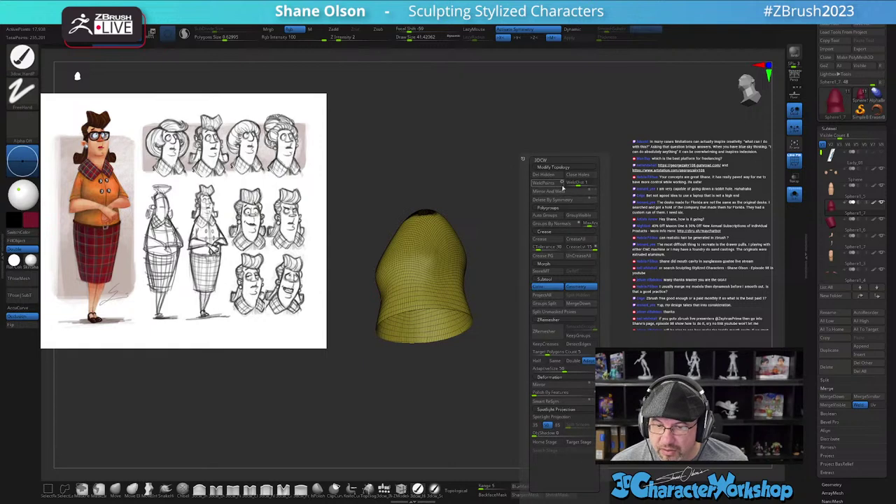
pyautogui.click(592, 180)
pyautogui.moveTo(643, 285); pyautogui.dragTo(578, 253)
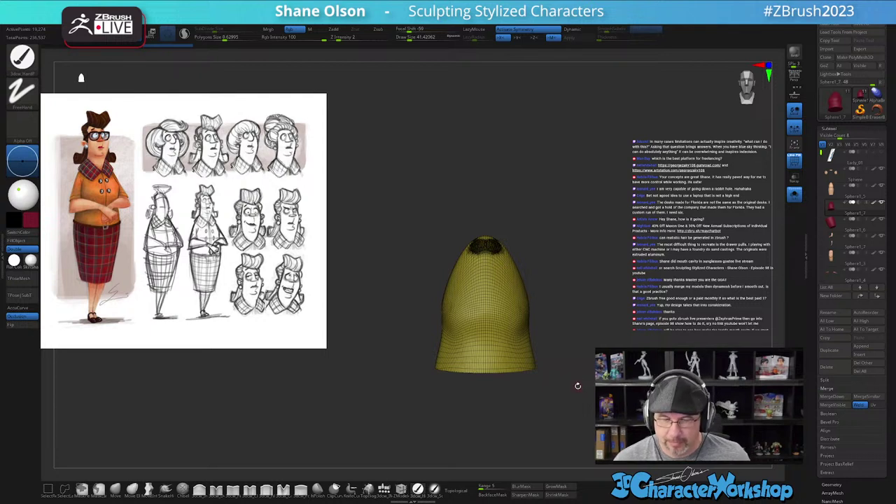
pyautogui.moveTo(589, 377); pyautogui.dragTo(581, 266)
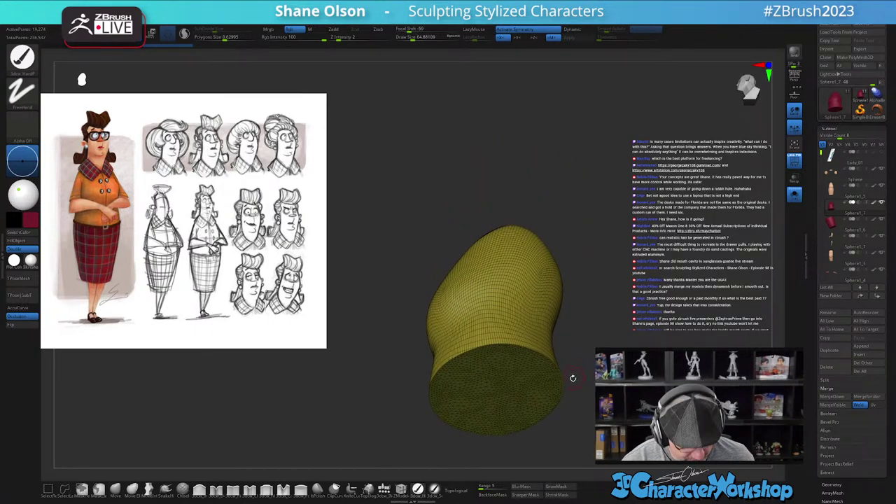
# - ZRemesh the blouse with Keep Groups and Detect Edges enabled, and compare the result with the mesh before remeshing
pyautogui.press('space')
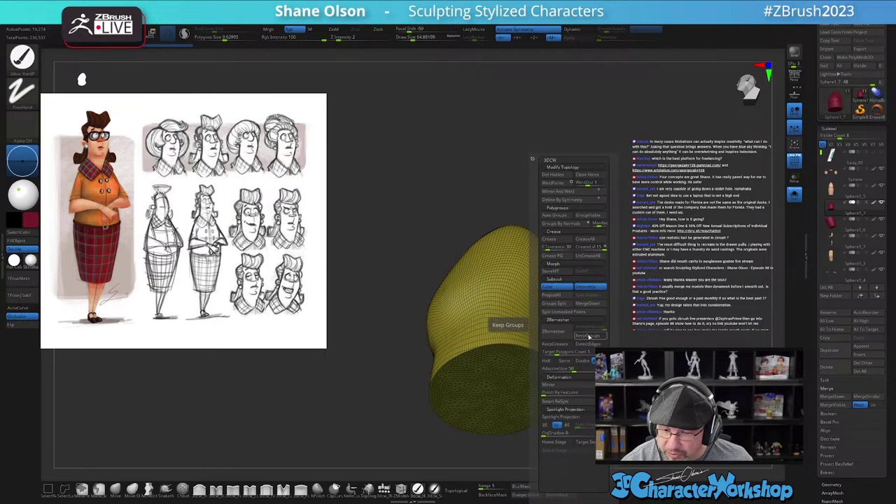
pyautogui.click(589, 336)
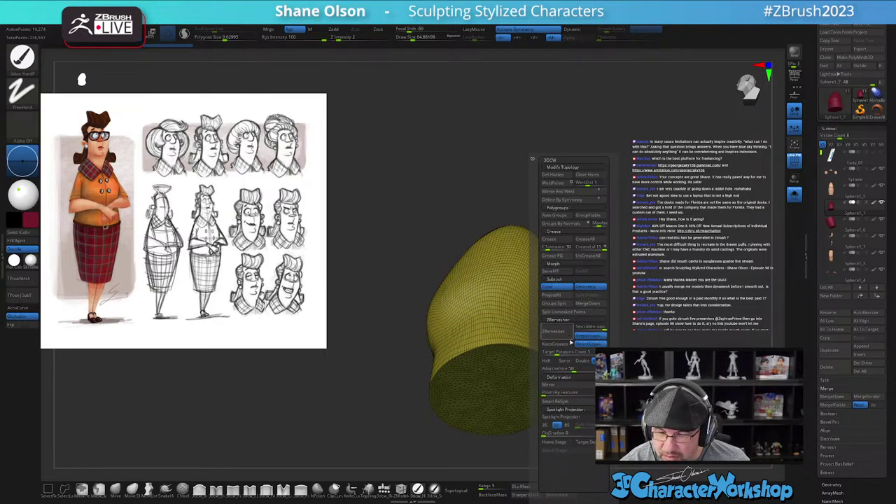
pyautogui.click(561, 352)
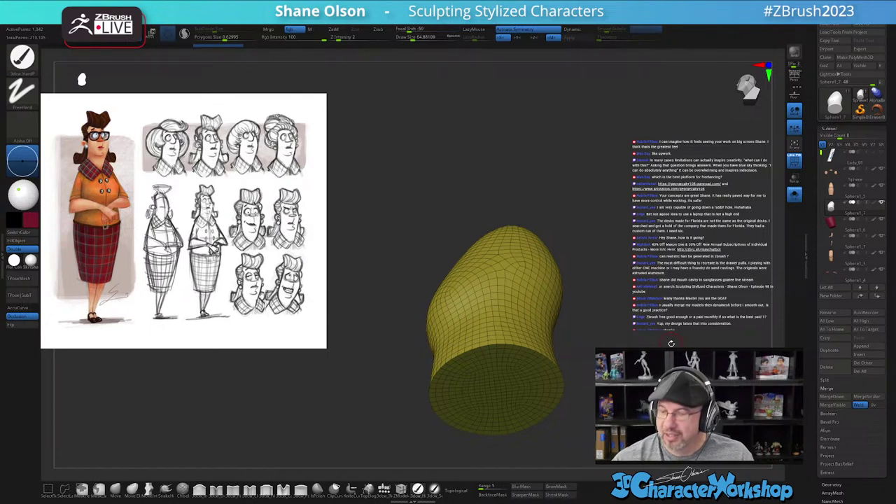
pyautogui.moveTo(655, 355); pyautogui.dragTo(661, 406)
pyautogui.moveTo(658, 346); pyautogui.dragTo(625, 294)
pyautogui.press('d')
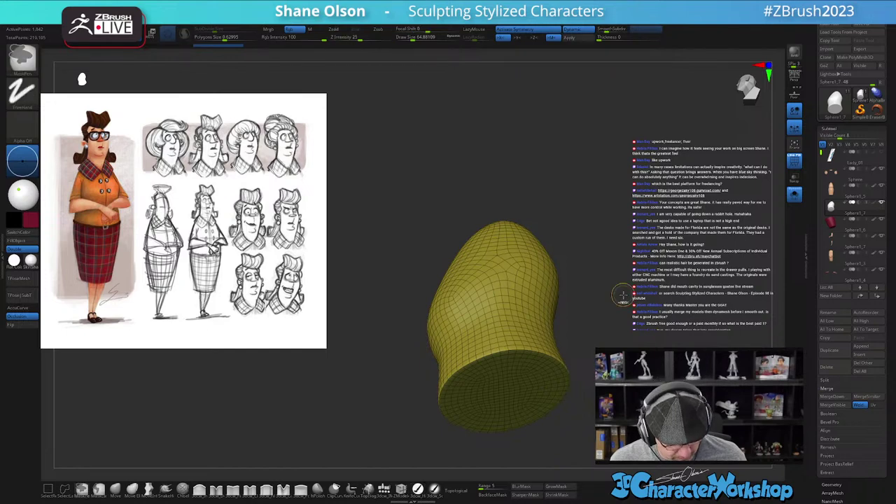
pyautogui.hotkey('ctrl', 'd')
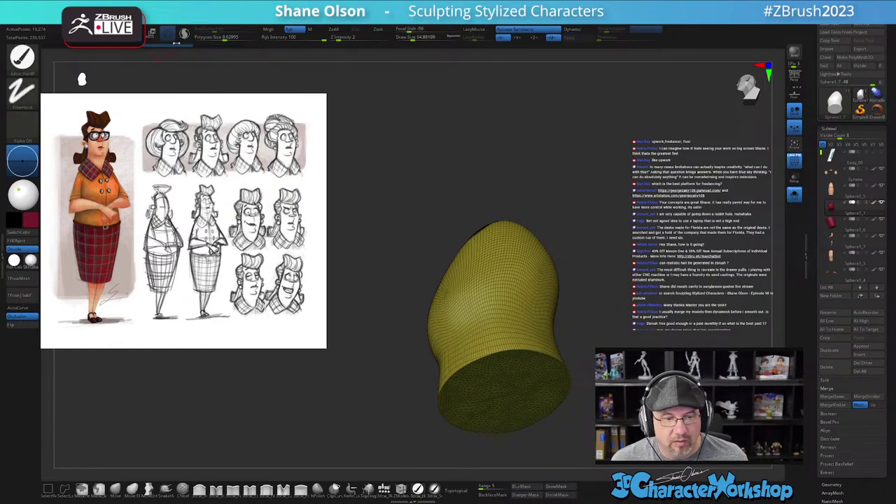
pyautogui.hotkey('shift', 'd')
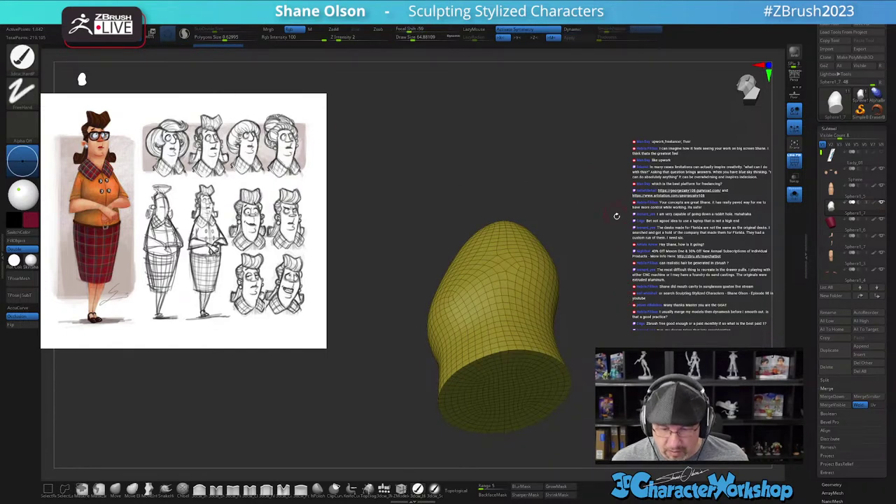
# - Crease the blouse's polygroup borders and turn on dynamic subdivision for it
pyautogui.press('space')
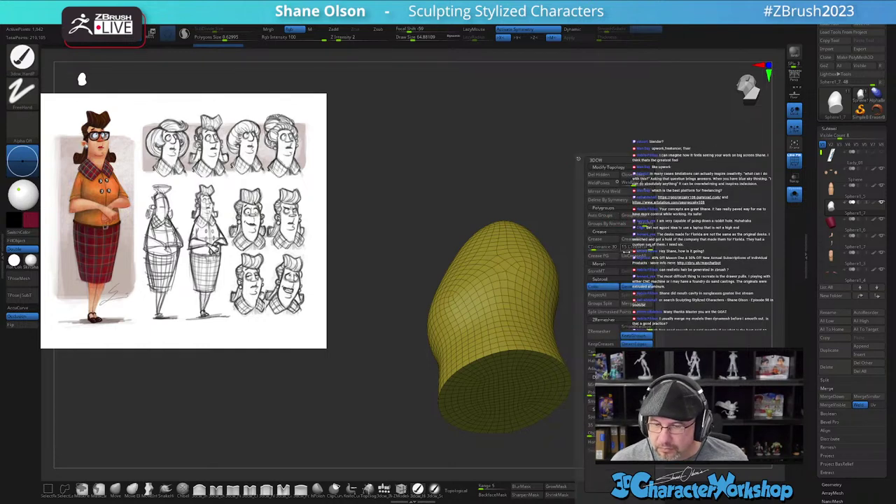
pyautogui.click(610, 258)
pyautogui.press('d')
pyautogui.moveTo(567, 224); pyautogui.dragTo(623, 316)
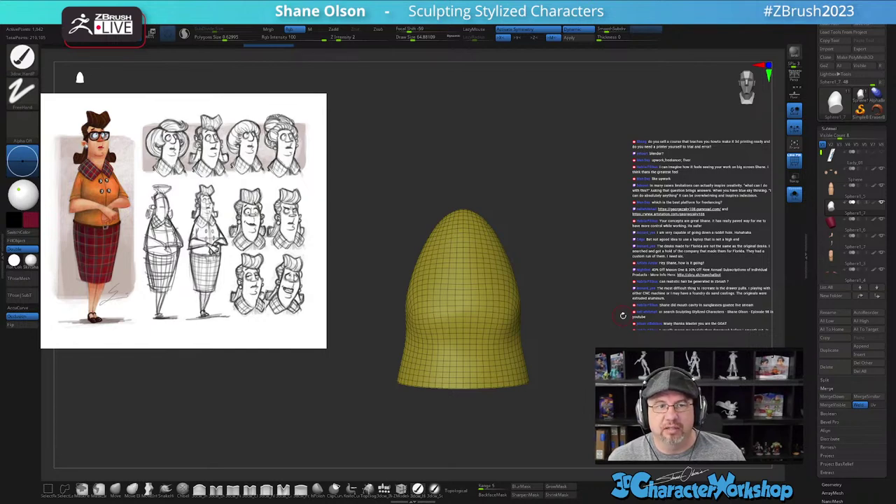
# - Hide the blouse's wireframe, sample the orange from the painted woman's blouse in the reference and fill the blouse subtool with it
pyautogui.hotkey('shift', 'f')
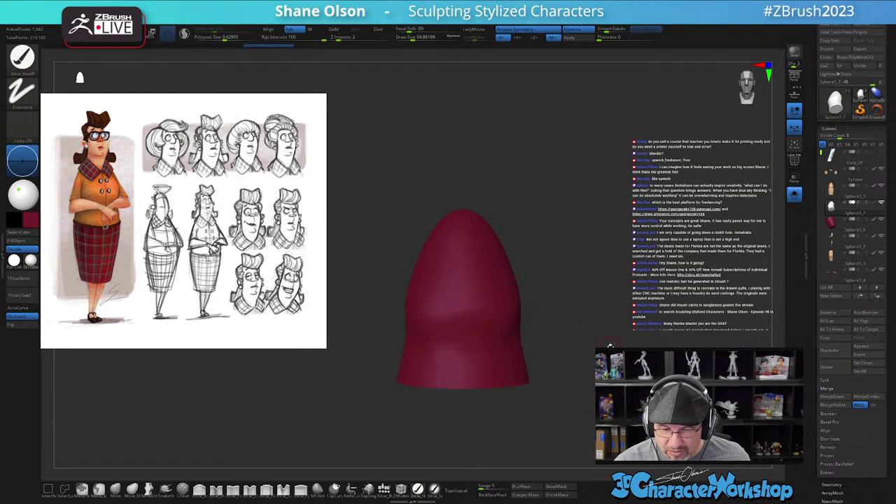
pyautogui.press('z')
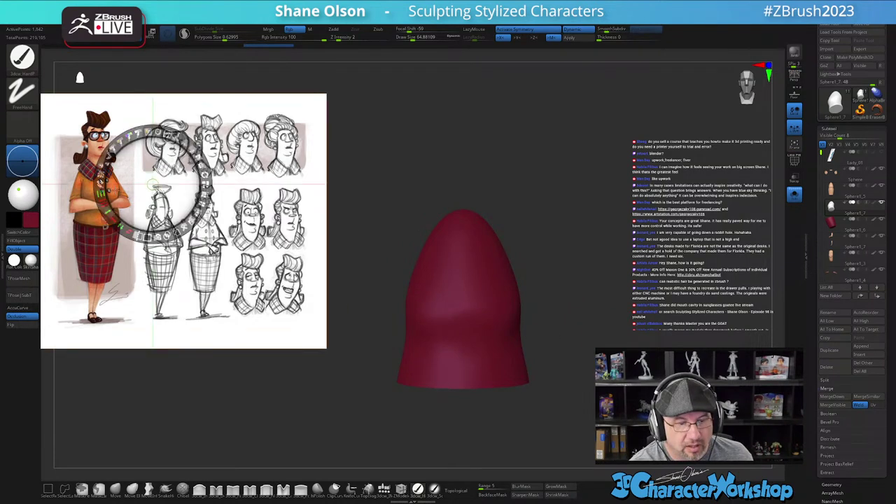
pyautogui.press('c')
pyautogui.press('z')
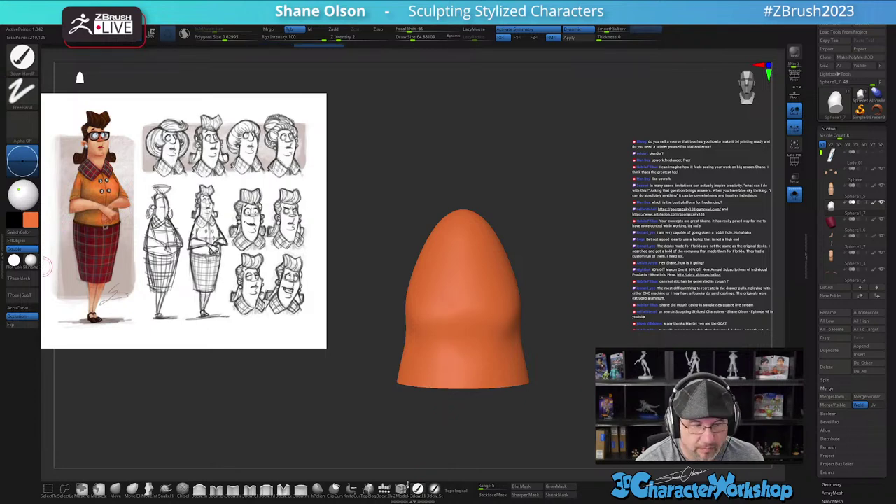
# - Select the skirt subtool, turn on double-sided display for it and close its open waist hole
pyautogui.moveTo(832, 213)
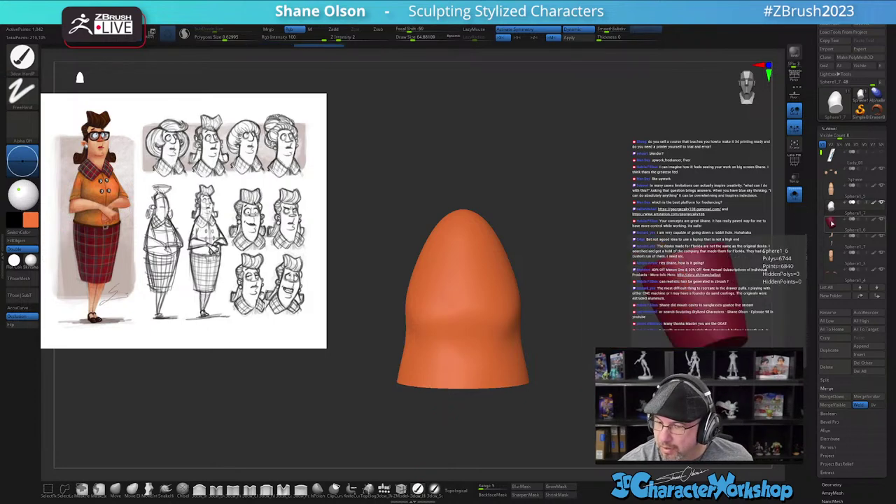
pyautogui.click(832, 225)
pyautogui.keyDown('alt'); pyautogui.moveTo(572, 402); pyautogui.dragTo(551, 286); pyautogui.keyUp('alt')
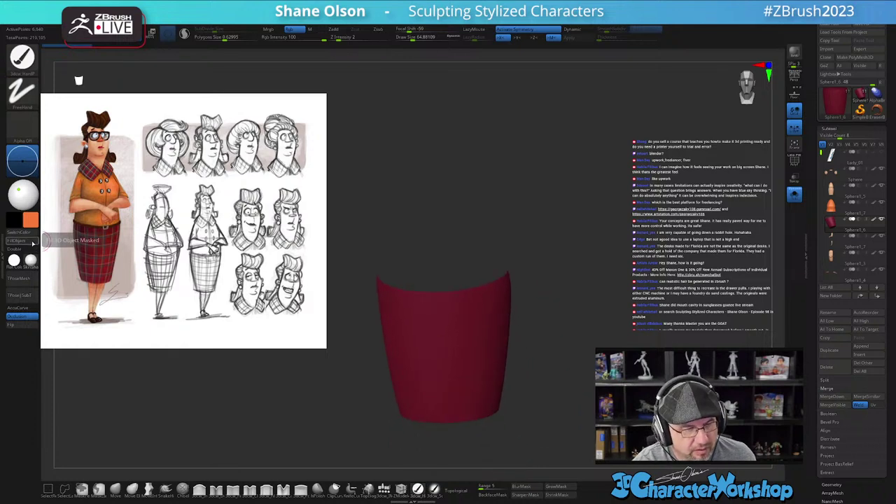
pyautogui.click(31, 250)
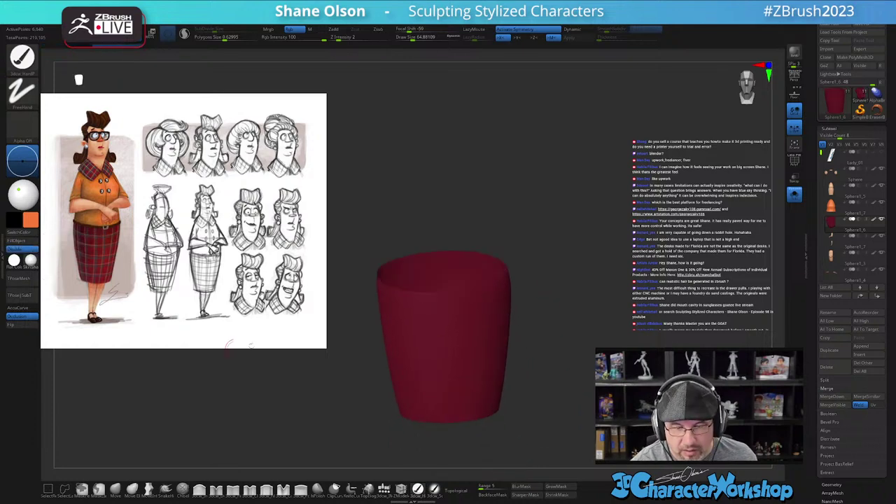
pyautogui.press('space')
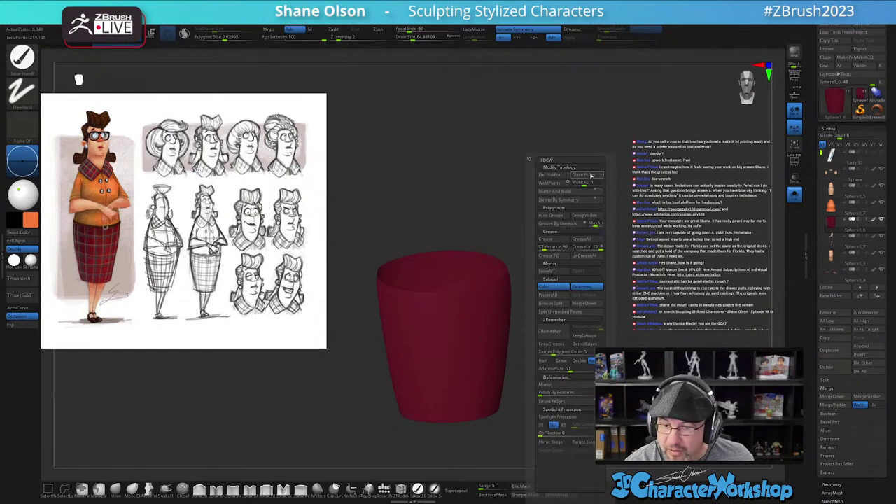
pyautogui.click(588, 174)
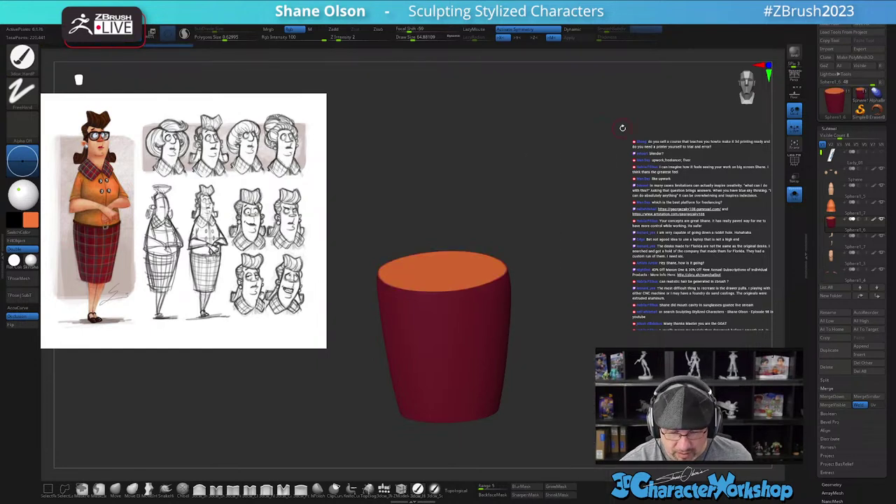
# - Fill the entire skirt, including its waist cap, with the dark red and show all the character's subtools together again
pyautogui.click(18, 241)
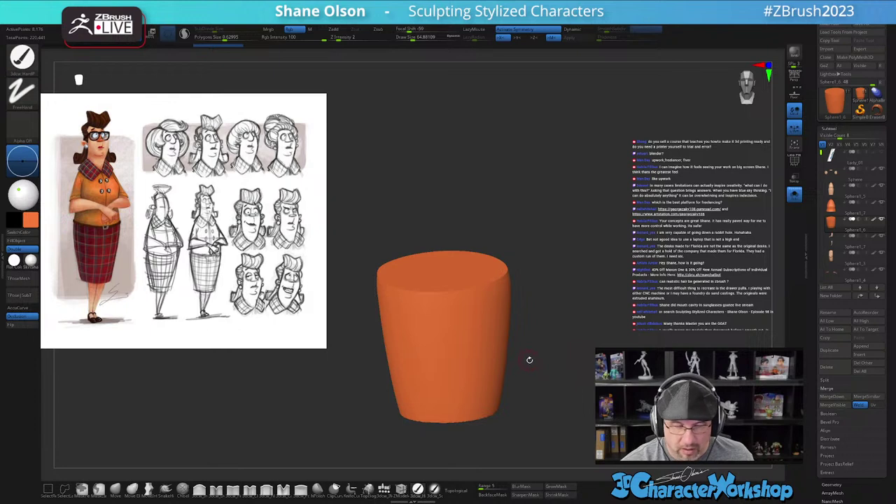
pyautogui.hotkey('ctrl', 'z')
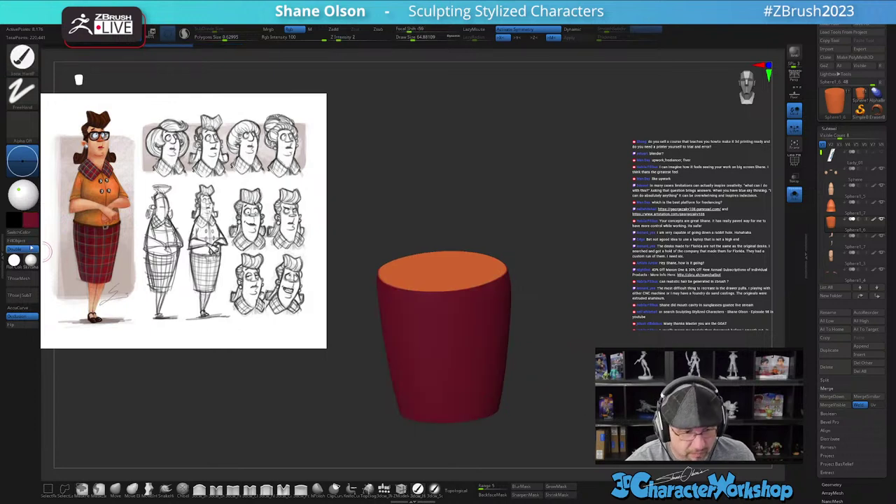
pyautogui.hotkey('ctrl', 'w')
pyautogui.moveTo(574, 385); pyautogui.dragTo(574, 352)
pyautogui.click(795, 194)
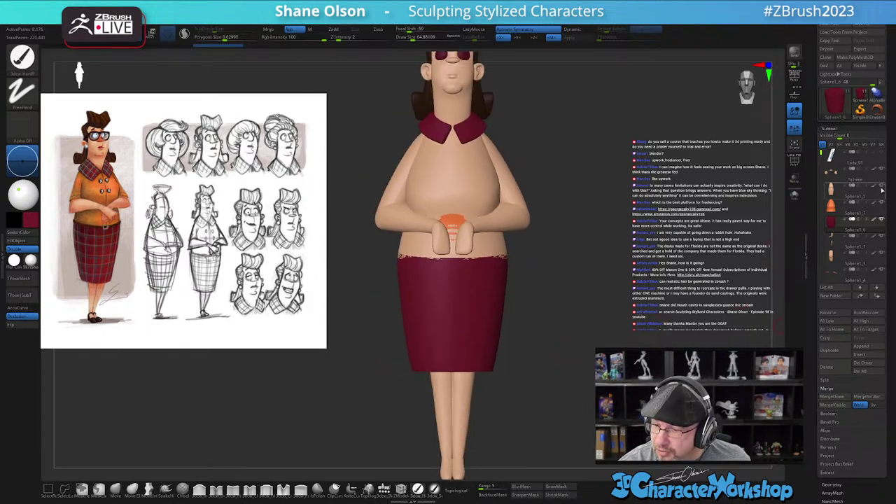
# - Delete the old skin-coloured torso subtool that overlaps the blouse and skirt, and check the character from the front and side
pyautogui.moveTo(850, 191)
pyautogui.click(881, 187)
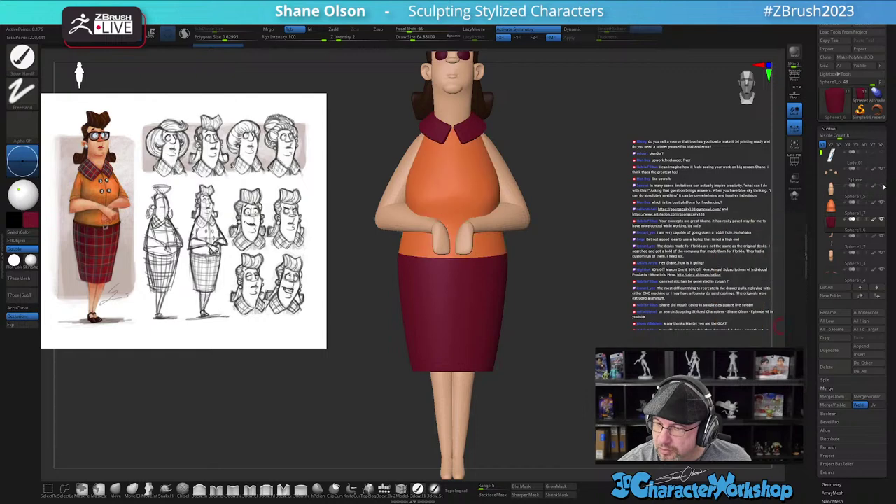
pyautogui.doubleClick(882, 188)
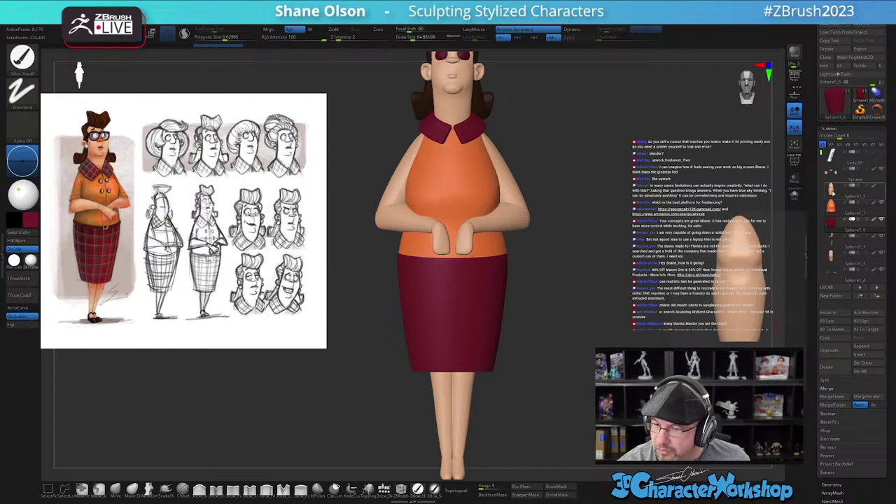
pyautogui.click(834, 191)
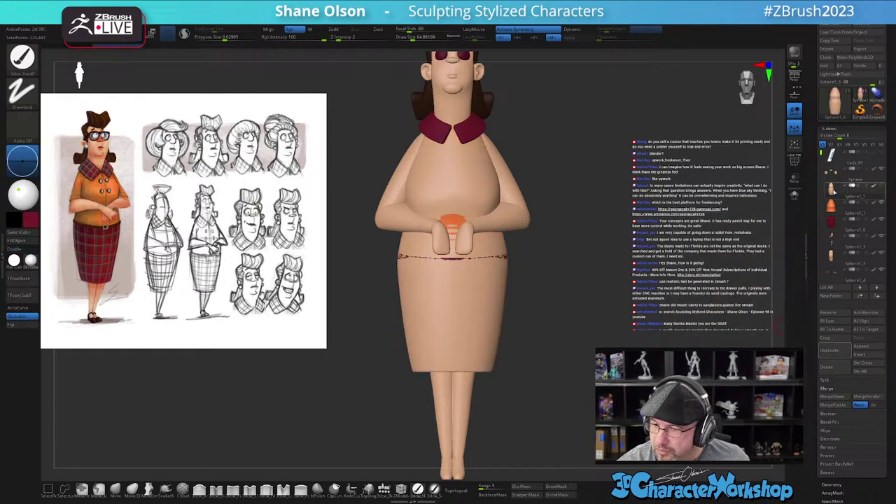
pyautogui.click(830, 366)
pyautogui.press('Return')
pyautogui.moveTo(560, 295); pyautogui.dragTo(526, 294)
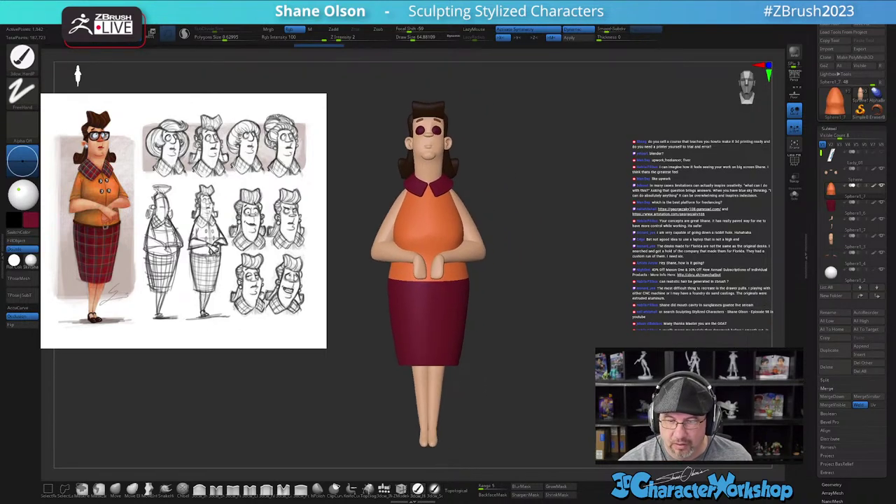
pyautogui.moveTo(715, 203); pyautogui.dragTo(676, 274)
pyautogui.keyDown('alt'); pyautogui.moveTo(611, 221); pyautogui.dragTo(652, 223); pyautogui.keyUp('alt')
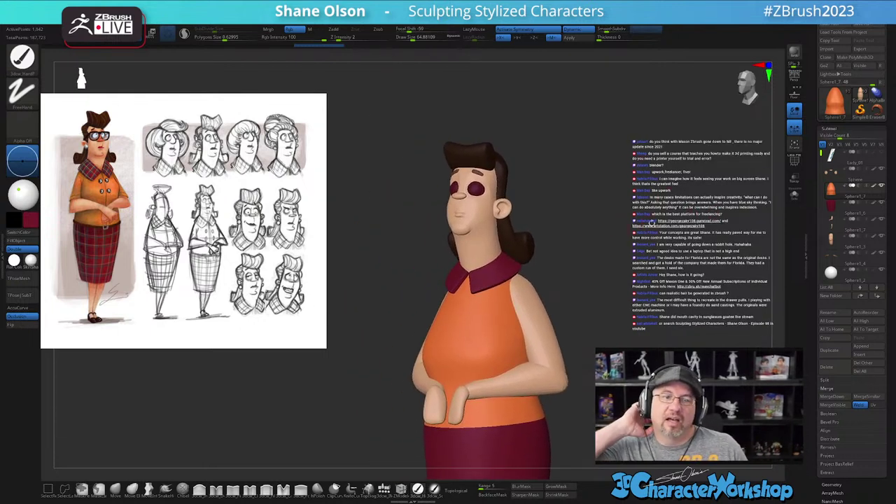
# - Select the eyeballs, sample the pale blue of the painted woman's glasses in the reference and fill the eyeballs with it
pyautogui.press('Tab')
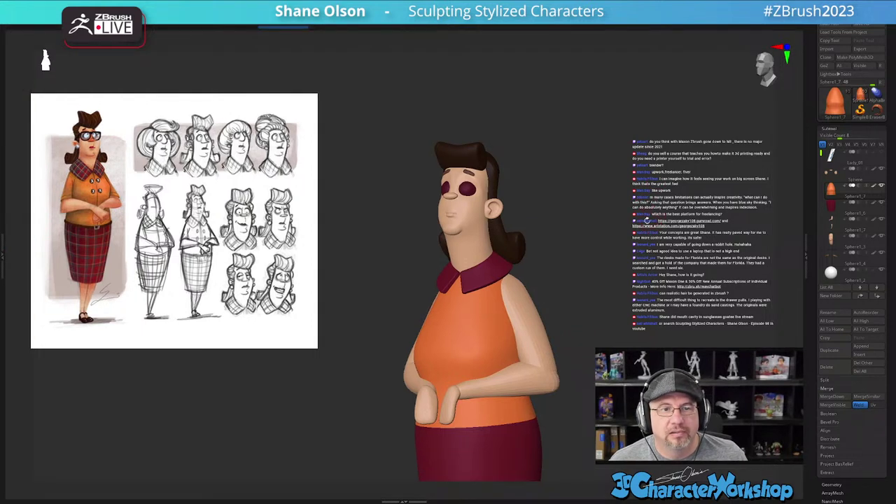
pyautogui.moveTo(622, 219); pyautogui.dragTo(633, 219)
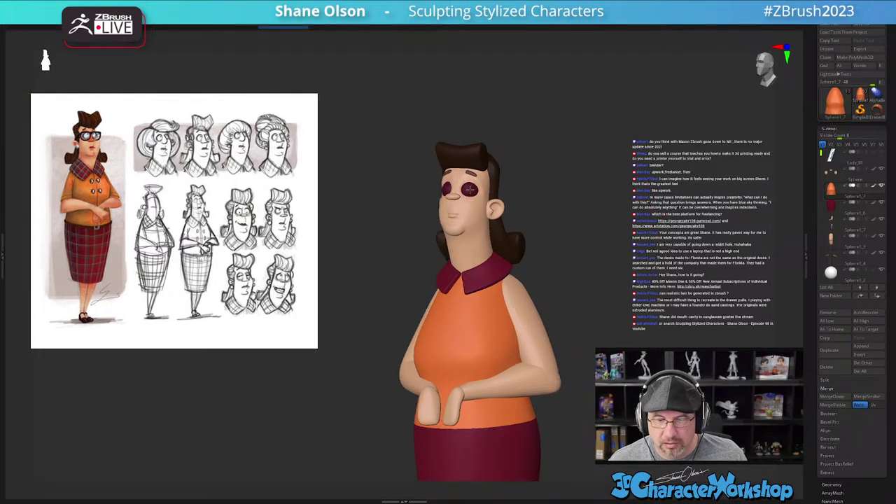
pyautogui.moveTo(608, 190); pyautogui.dragTo(616, 184)
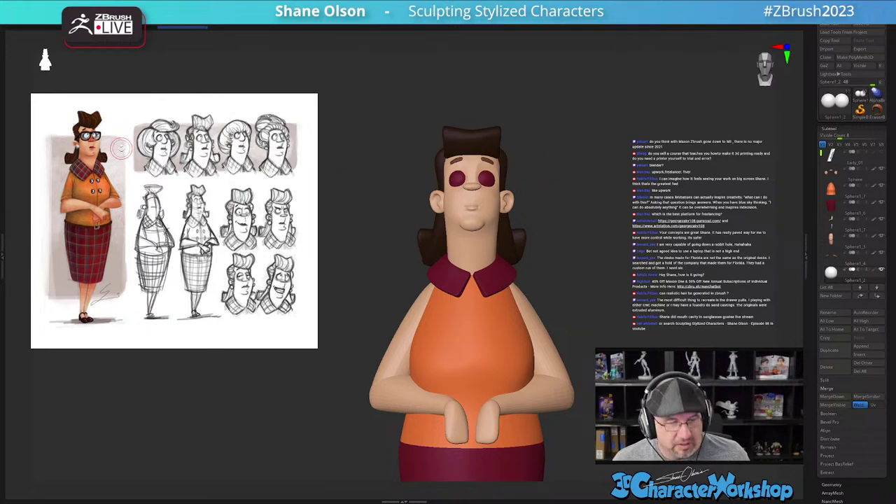
pyautogui.press('Tab')
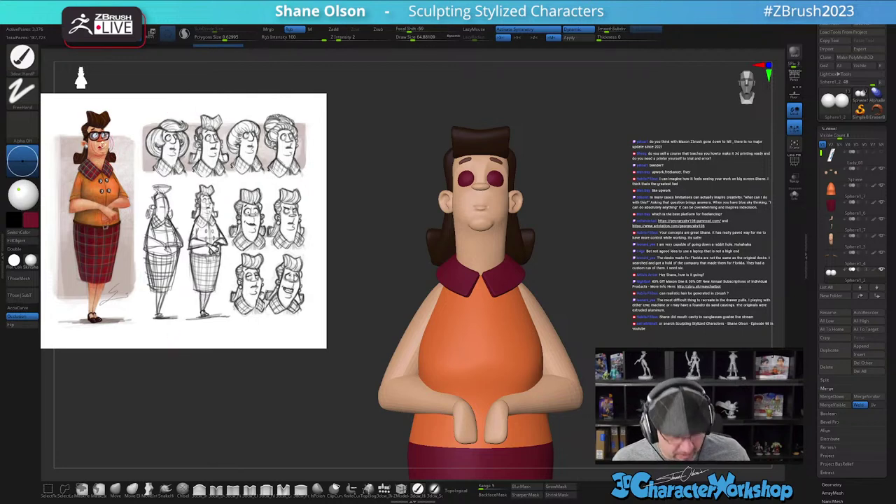
pyautogui.hotkey('shift', 'z')
pyautogui.press('z')
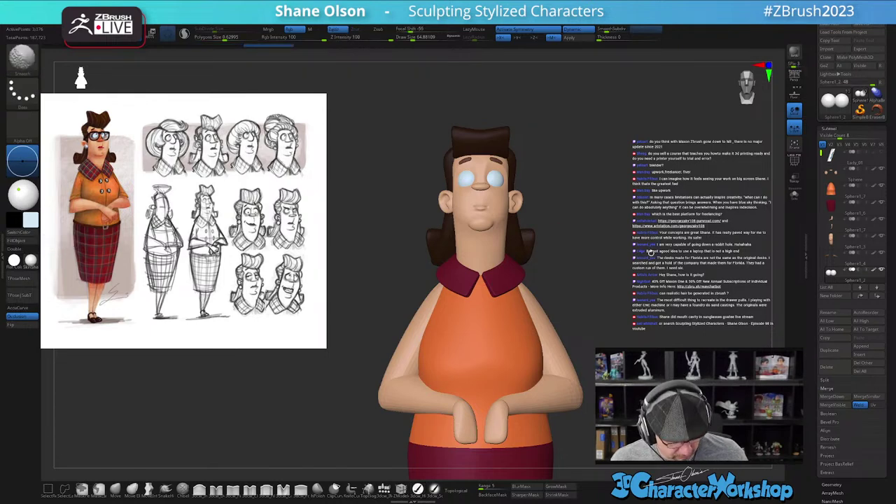
# - Examine the full figure from the front, compare it with the reference and look closely at the eyes and face
pyautogui.moveTo(555, 234); pyautogui.dragTo(565, 404)
pyautogui.moveTo(645, 254)
pyautogui.mouseDown()
pyautogui.moveTo(675, 286)
pyautogui.moveTo(658, 282)
pyautogui.moveTo(656, 252)
pyautogui.moveTo(639, 269)
pyautogui.mouseUp()
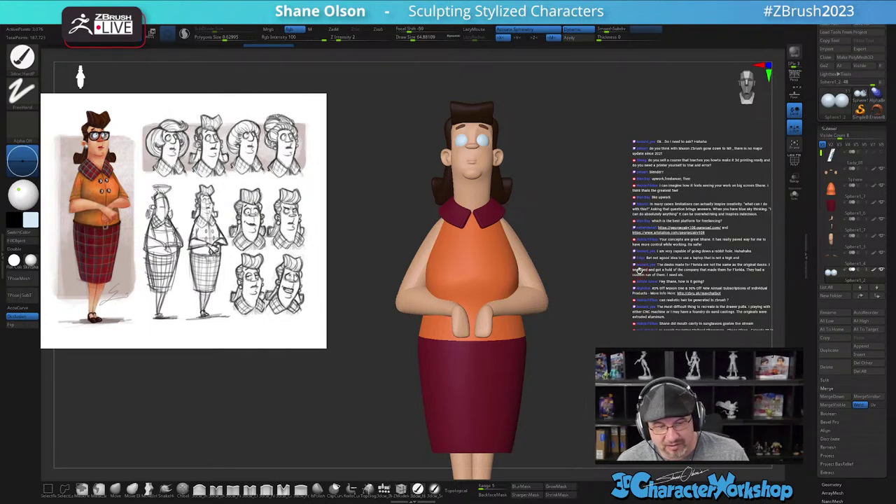
pyautogui.moveTo(580, 314)
pyautogui.mouseDown()
pyautogui.moveTo(579, 367)
pyautogui.moveTo(613, 336)
pyautogui.moveTo(590, 337)
pyautogui.moveTo(610, 341)
pyautogui.mouseUp()
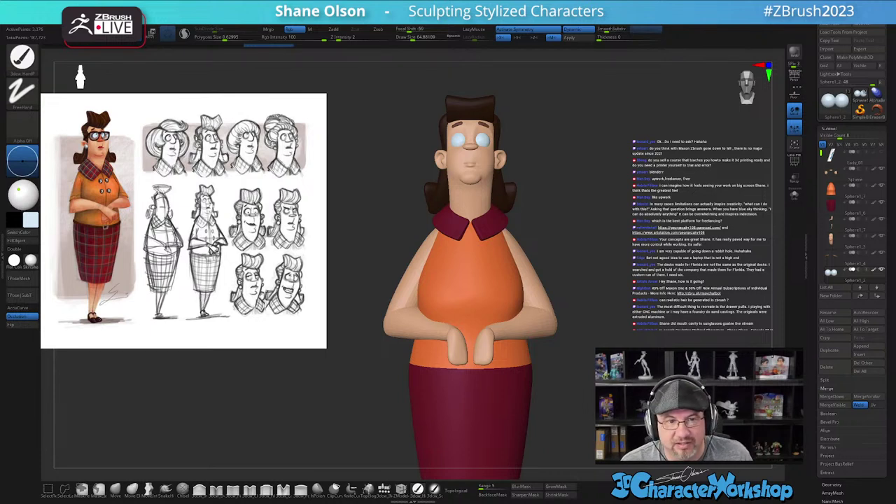
pyautogui.moveTo(592, 269)
pyautogui.mouseDown()
pyautogui.moveTo(581, 338)
pyautogui.moveTo(570, 343)
pyautogui.moveTo(604, 354)
pyautogui.moveTo(588, 376)
pyautogui.mouseUp()
pyautogui.moveTo(589, 301)
pyautogui.keyDown('alt'); pyautogui.mouseDown()
pyautogui.moveTo(604, 337)
pyautogui.moveTo(623, 311)
pyautogui.mouseUp(); pyautogui.keyUp('alt')
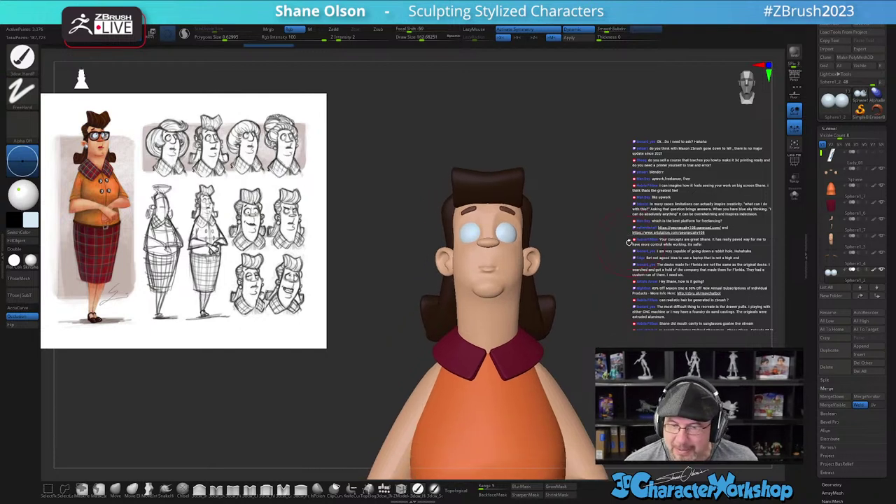
pyautogui.moveTo(593, 199)
pyautogui.mouseDown()
pyautogui.moveTo(583, 200)
pyautogui.moveTo(652, 159)
pyautogui.moveTo(635, 157)
pyautogui.moveTo(617, 178)
pyautogui.moveTo(610, 220)
pyautogui.mouseUp()
pyautogui.press('s')
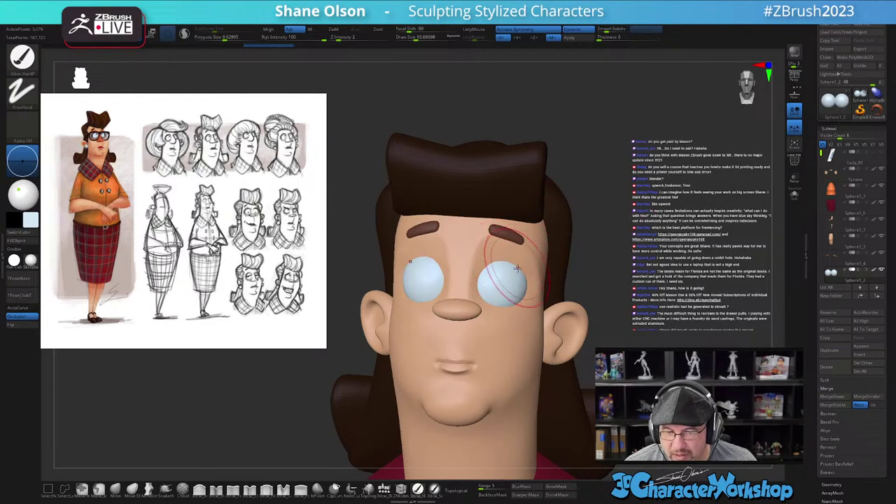
pyautogui.press('s')
pyautogui.moveTo(615, 264); pyautogui.dragTo(609, 264)
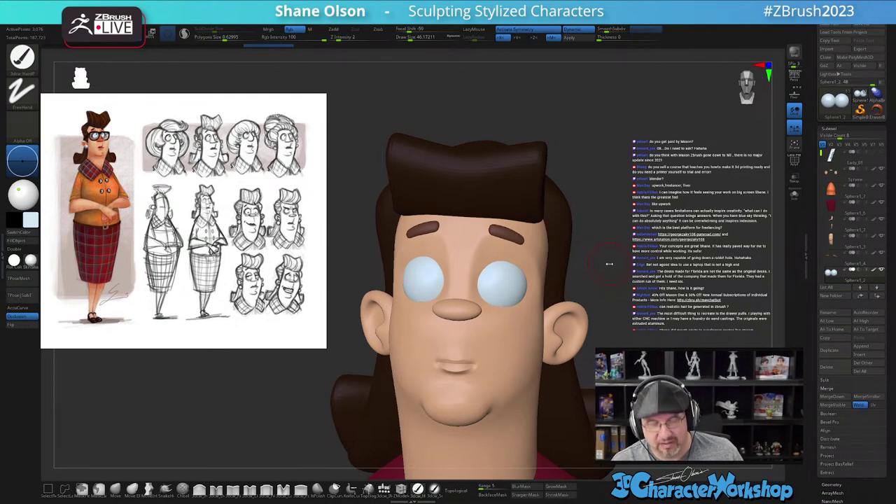
pyautogui.press('s')
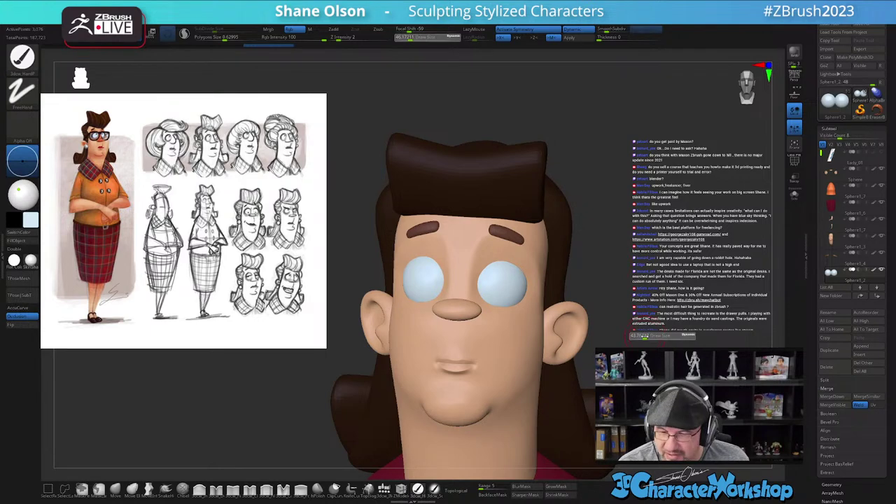
pyautogui.moveTo(647, 337)
pyautogui.keyDown('alt'); pyautogui.mouseDown()
pyautogui.moveTo(584, 357)
pyautogui.moveTo(560, 434)
pyautogui.moveTo(576, 445)
pyautogui.mouseUp(); pyautogui.keyUp('alt')
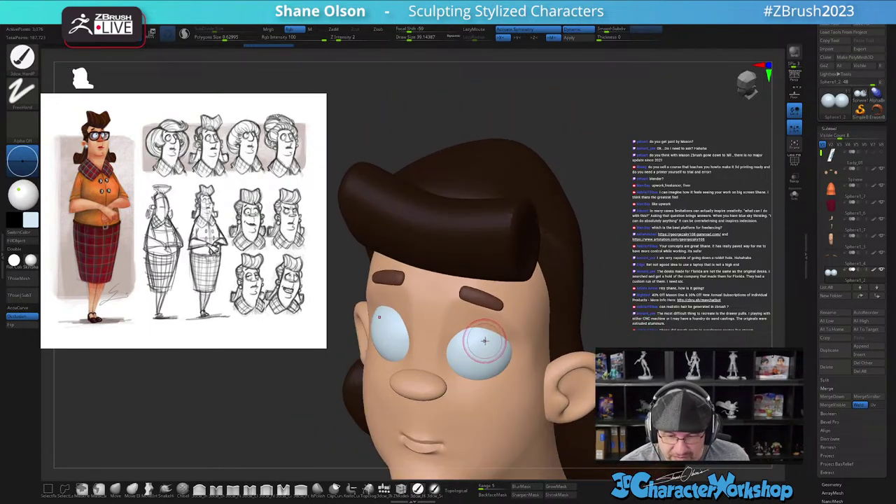
# - Choose the Move brush at a size of about 54 and check the eyeballs' shape and wireframe from several angles
pyautogui.click(132, 488)
pyautogui.press('s')
pyautogui.moveTo(469, 342); pyautogui.dragTo(479, 343)
pyautogui.moveTo(478, 355); pyautogui.dragTo(490, 382, button='right')
pyautogui.moveTo(466, 344)
pyautogui.mouseDown()
pyautogui.moveTo(459, 334)
pyautogui.moveTo(495, 329)
pyautogui.mouseUp()
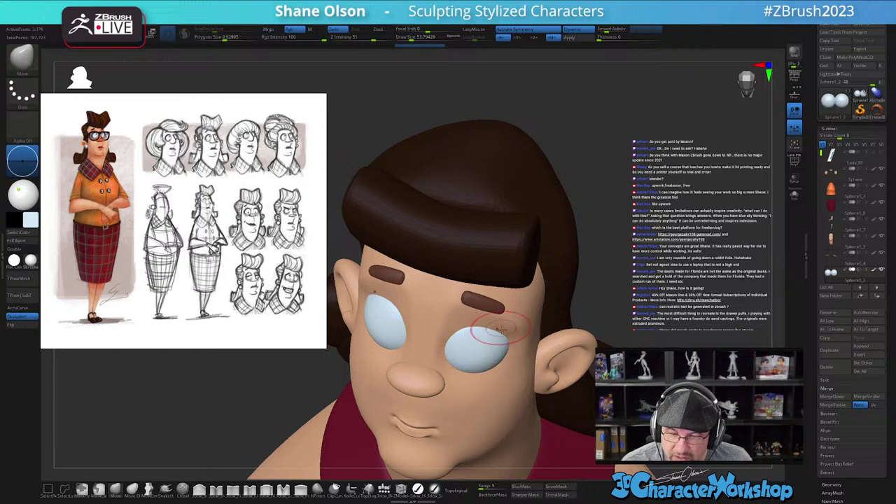
pyautogui.moveTo(497, 338); pyautogui.dragTo(496, 331, button='right')
pyautogui.moveTo(495, 331); pyautogui.dragTo(499, 333)
pyautogui.hotkey('shift', 'f')
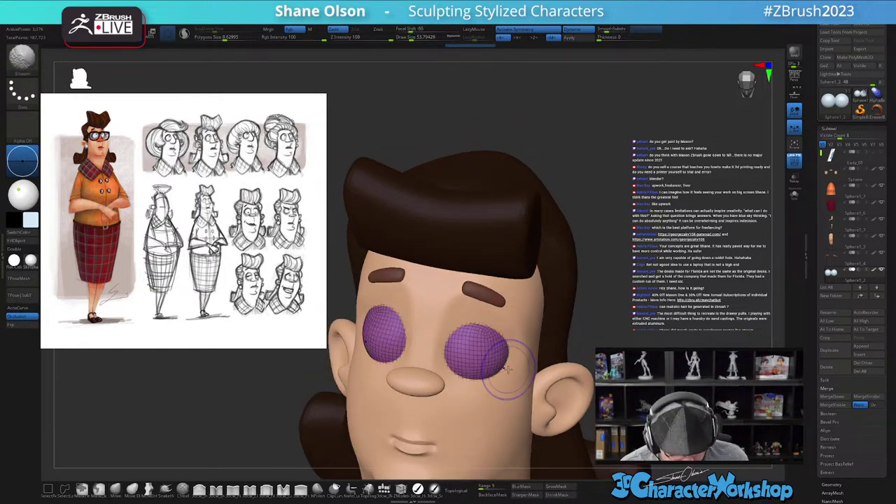
pyautogui.hotkey('shift', 'f')
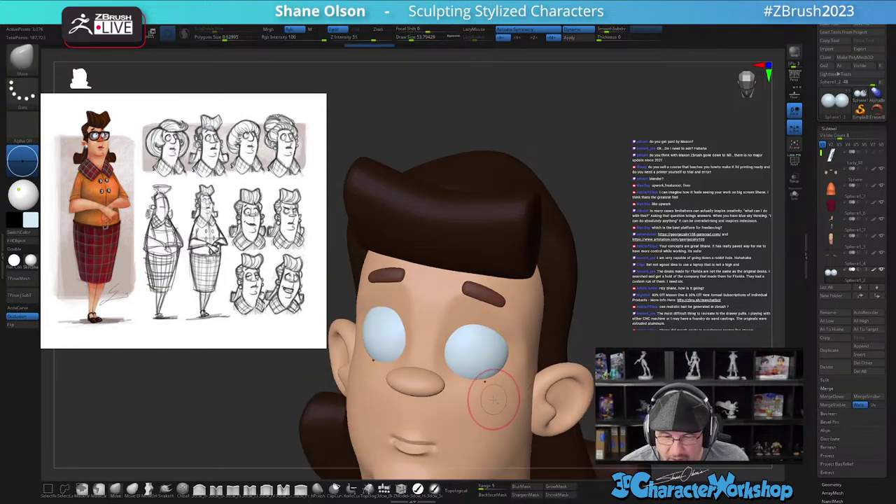
# - Select the head subtool, show its wireframe and examine the mesh density around the eyes and mouth
pyautogui.keyDown('alt'); pyautogui.click(495, 398); pyautogui.keyUp('alt')
pyautogui.hotkey('shift', 'f')
pyautogui.moveTo(498, 394)
pyautogui.mouseDown(button='right')
pyautogui.moveTo(478, 401)
pyautogui.moveTo(479, 427)
pyautogui.moveTo(472, 374)
pyautogui.moveTo(497, 359)
pyautogui.moveTo(452, 379)
pyautogui.moveTo(487, 356)
pyautogui.moveTo(486, 364)
pyautogui.mouseUp(button='right')
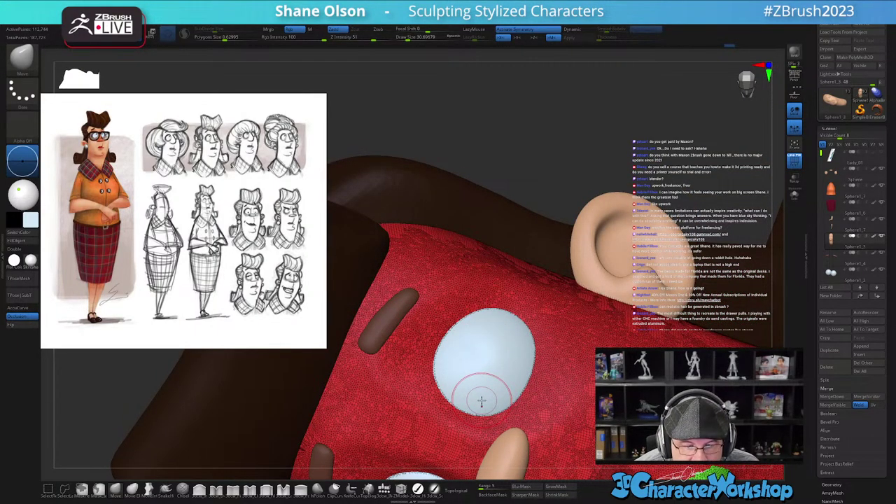
pyautogui.moveTo(478, 392)
pyautogui.mouseDown(button='right')
pyautogui.moveTo(468, 329)
pyautogui.moveTo(476, 376)
pyautogui.moveTo(490, 348)
pyautogui.moveTo(476, 345)
pyautogui.mouseUp(button='right')
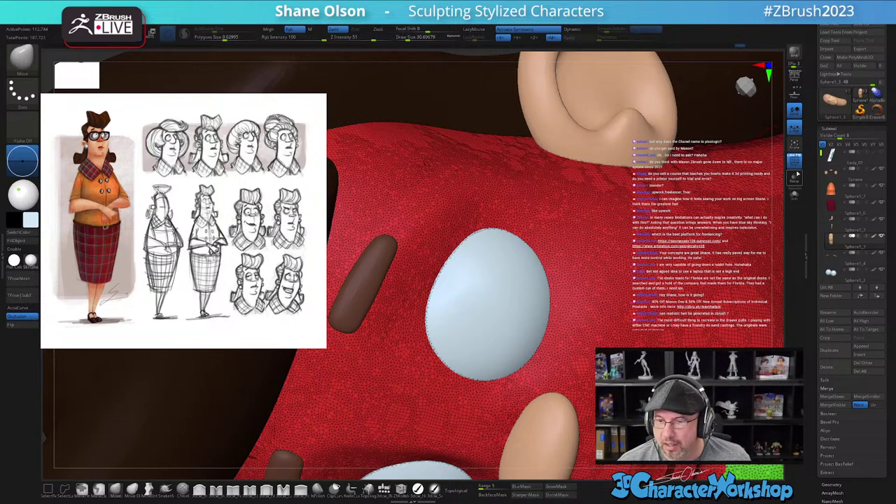
pyautogui.keyDown('alt'); pyautogui.moveTo(774, 163); pyautogui.dragTo(760, 127); pyautogui.keyUp('alt')
pyautogui.moveTo(562, 378); pyautogui.dragTo(443, 391)
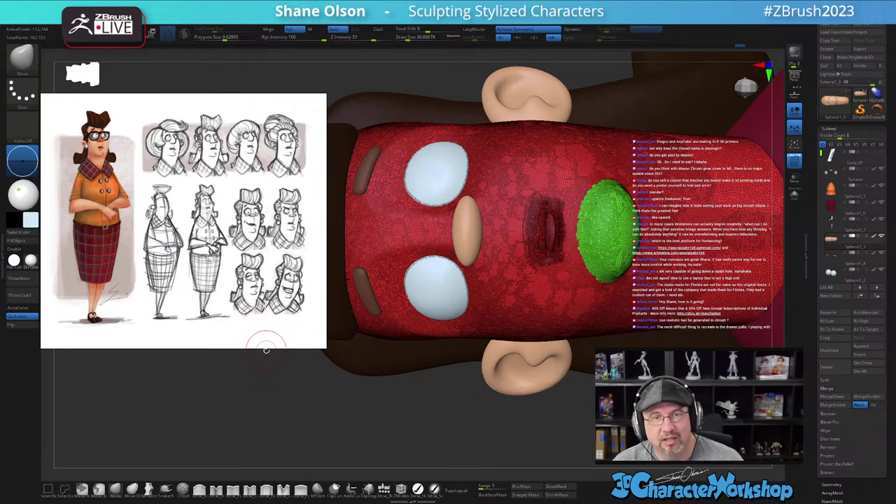
pyautogui.moveTo(359, 408); pyautogui.dragTo(359, 411)
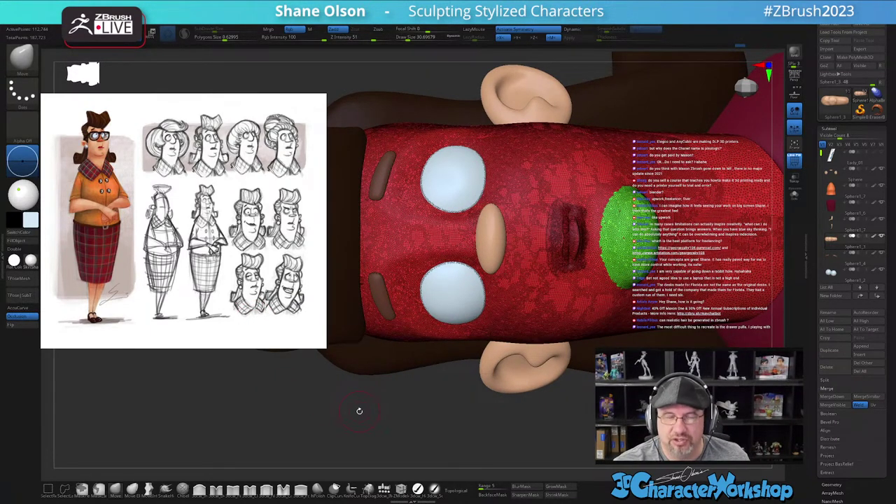
# - Select the eyeballs subtool, turn on ghosted transparency for the other parts and choose the Topology brush
pyautogui.keyDown('ctrl'); pyautogui.moveTo(498, 252); pyautogui.dragTo(513, 467, button='right'); pyautogui.keyUp('ctrl')
pyautogui.moveTo(434, 305)
pyautogui.mouseDown(button='right')
pyautogui.moveTo(535, 341)
pyautogui.moveTo(519, 324)
pyautogui.moveTo(537, 308)
pyautogui.mouseUp(button='right')
pyautogui.keyDown('alt'); pyautogui.click(527, 331); pyautogui.keyUp('alt')
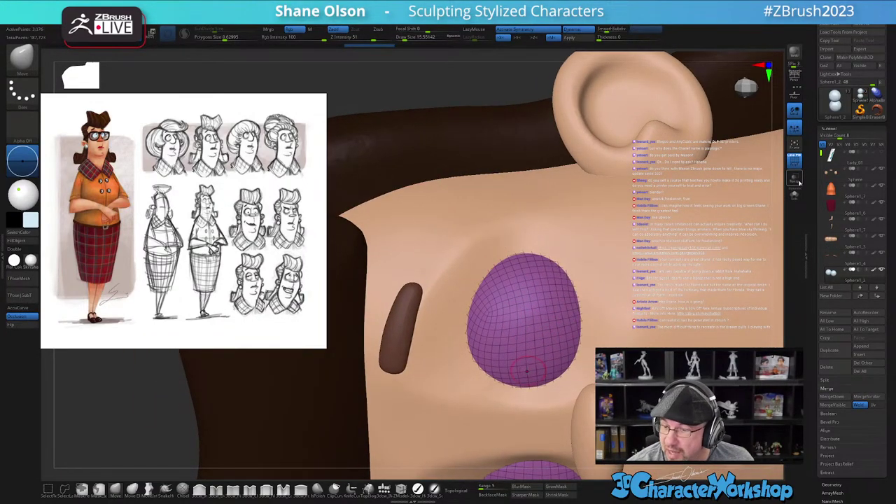
pyautogui.click(795, 180)
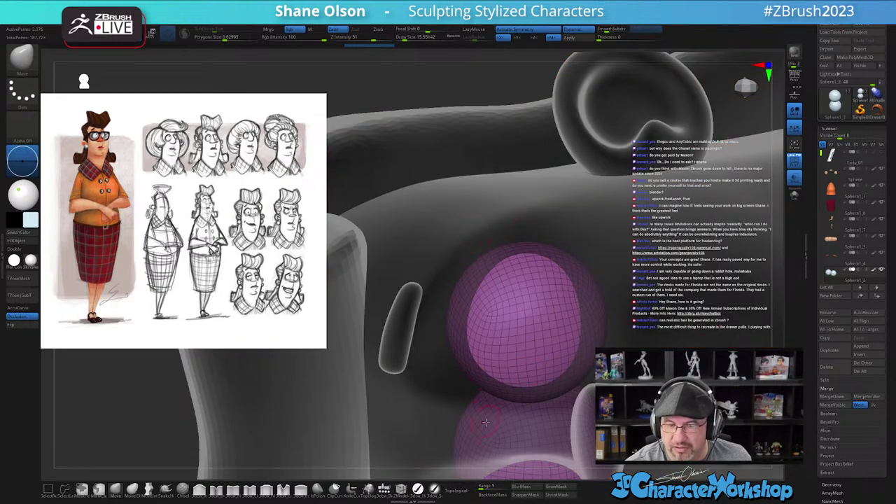
pyautogui.moveTo(499, 434)
pyautogui.mouseDown(button='right')
pyautogui.moveTo(486, 440)
pyautogui.moveTo(459, 418)
pyautogui.mouseUp(button='right')
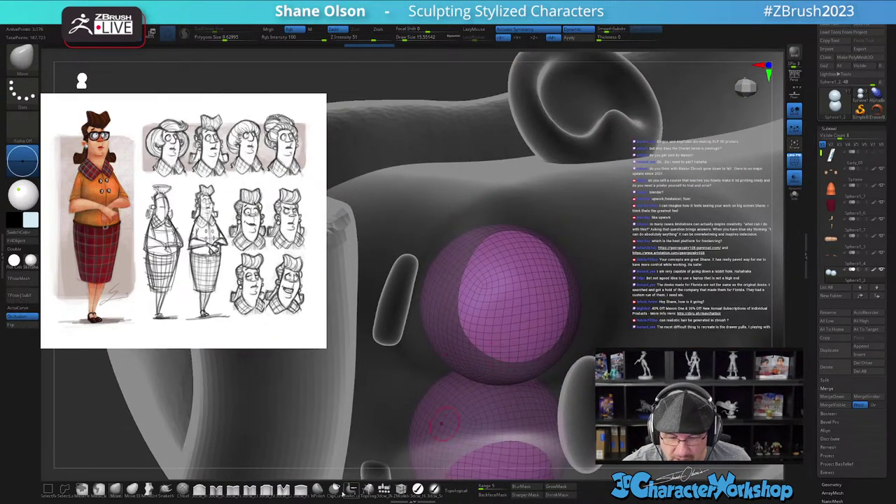
pyautogui.click(352, 489)
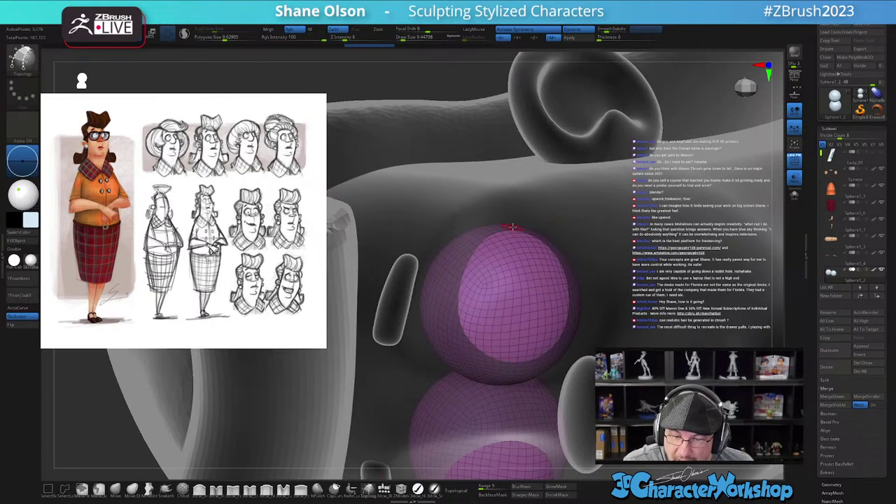
# - Draw two long parallel topology curves over the upper part of the eyeball and cross them with short lines for an eyelid strip
pyautogui.moveTo(478, 275)
pyautogui.mouseDown()
pyautogui.moveTo(472, 301)
pyautogui.moveTo(493, 360)
pyautogui.moveTo(510, 374)
pyautogui.mouseUp()
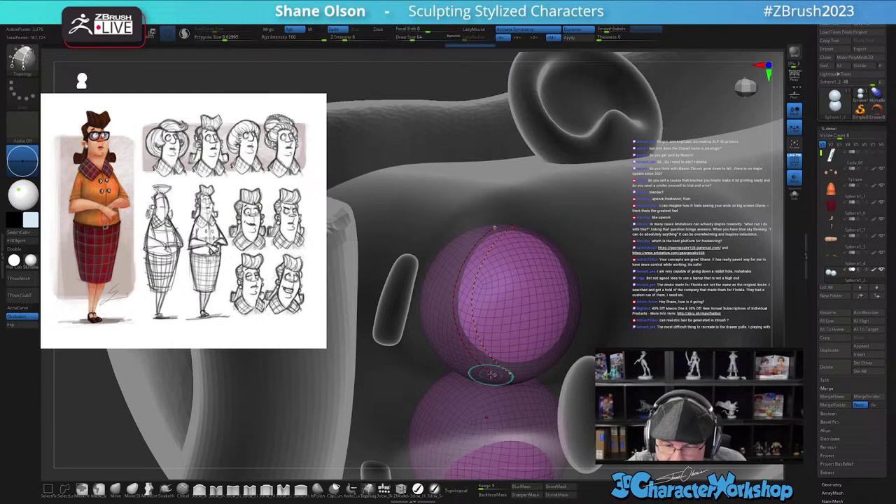
pyautogui.moveTo(480, 373)
pyautogui.mouseDown()
pyautogui.moveTo(519, 361)
pyautogui.moveTo(491, 361)
pyautogui.moveTo(513, 349)
pyautogui.mouseUp()
pyautogui.moveTo(460, 355)
pyautogui.mouseDown()
pyautogui.moveTo(505, 343)
pyautogui.moveTo(503, 329)
pyautogui.mouseUp()
pyautogui.moveTo(448, 325)
pyautogui.mouseDown()
pyautogui.moveTo(495, 313)
pyautogui.moveTo(492, 302)
pyautogui.mouseUp()
pyautogui.moveTo(442, 287); pyautogui.dragTo(489, 283)
pyautogui.moveTo(453, 259); pyautogui.dragTo(497, 273)
pyautogui.moveTo(465, 244); pyautogui.dragTo(500, 260)
pyautogui.moveTo(477, 229)
pyautogui.mouseDown()
pyautogui.moveTo(505, 248)
pyautogui.moveTo(524, 243)
pyautogui.mouseUp()
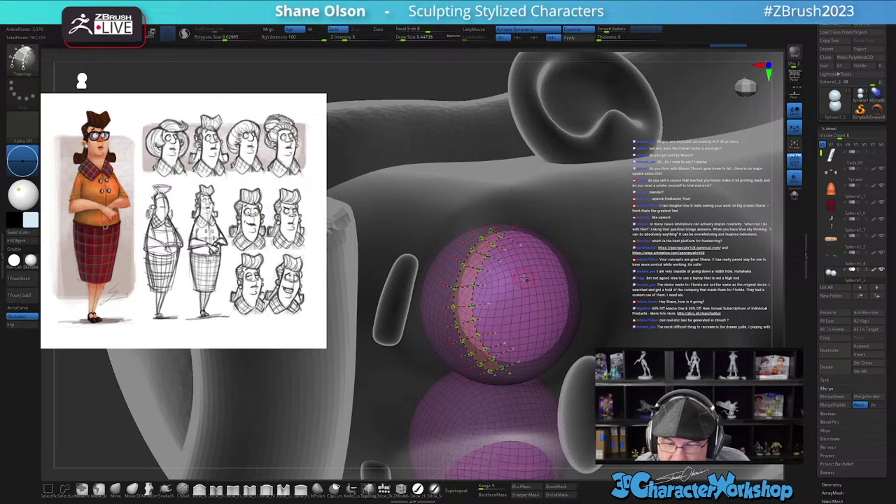
# - Trim the overhanging ends of the eyelid's topology curves and adjust the lines at the strip's outer end
pyautogui.moveTo(527, 280)
pyautogui.mouseDown(button='right')
pyautogui.moveTo(554, 281)
pyautogui.moveTo(536, 289)
pyautogui.mouseUp(button='right')
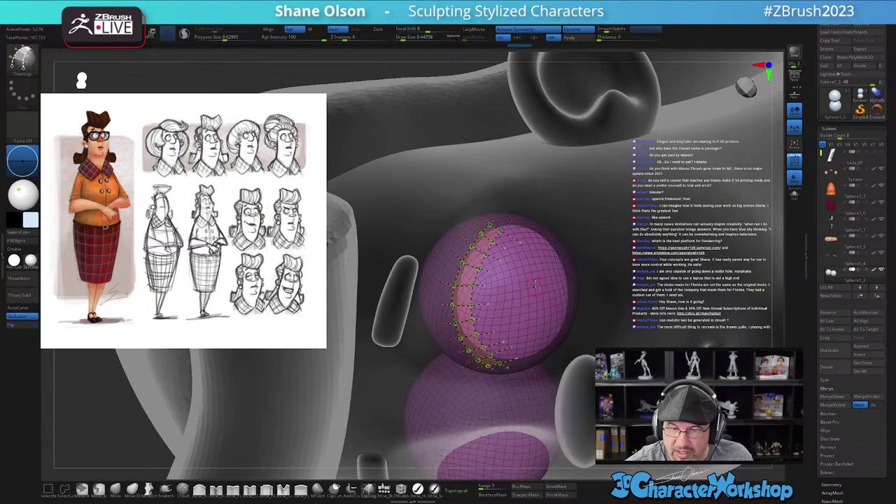
pyautogui.keyDown('alt'); pyautogui.moveTo(526, 262); pyautogui.dragTo(518, 339); pyautogui.keyUp('alt')
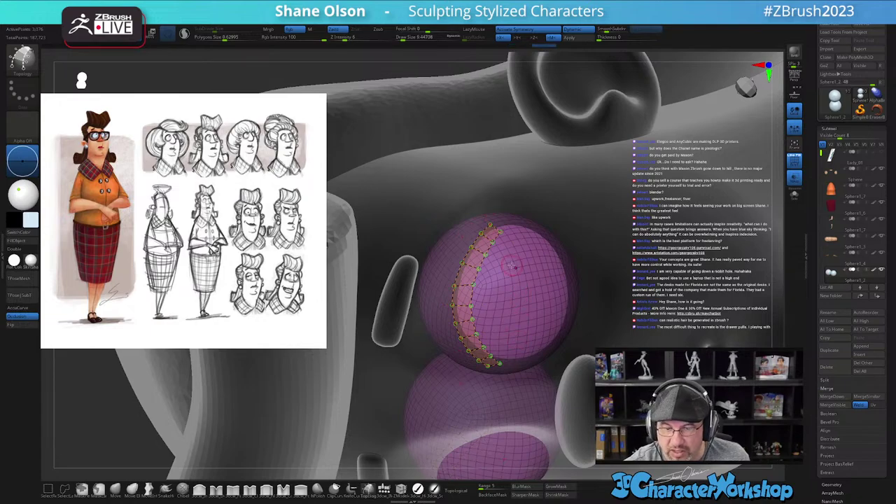
pyautogui.moveTo(513, 271)
pyautogui.mouseDown(button='right')
pyautogui.moveTo(567, 294)
pyautogui.moveTo(583, 326)
pyautogui.moveTo(579, 237)
pyautogui.moveTo(595, 297)
pyautogui.mouseUp(button='right')
pyautogui.moveTo(549, 211); pyautogui.dragTo(576, 252)
pyautogui.moveTo(575, 197)
pyautogui.mouseDown()
pyautogui.moveTo(597, 242)
pyautogui.moveTo(627, 207)
pyautogui.mouseUp()
# - Reduce the brush size to about 5.75 and generate thin eyelid geometry from the topology curves on both eyes
pyautogui.moveTo(578, 329)
pyautogui.mouseDown(button='right')
pyautogui.moveTo(569, 271)
pyautogui.moveTo(555, 282)
pyautogui.mouseUp(button='right')
pyautogui.press('s')
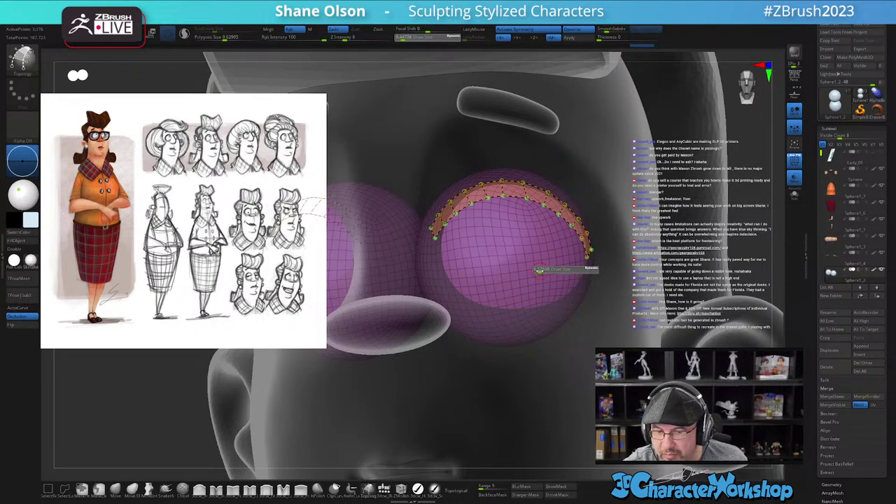
pyautogui.moveTo(540, 270); pyautogui.dragTo(537, 270)
pyautogui.click(535, 231)
pyautogui.moveTo(552, 368)
pyautogui.mouseDown(button='right')
pyautogui.moveTo(542, 376)
pyautogui.moveTo(555, 367)
pyautogui.mouseUp(button='right')
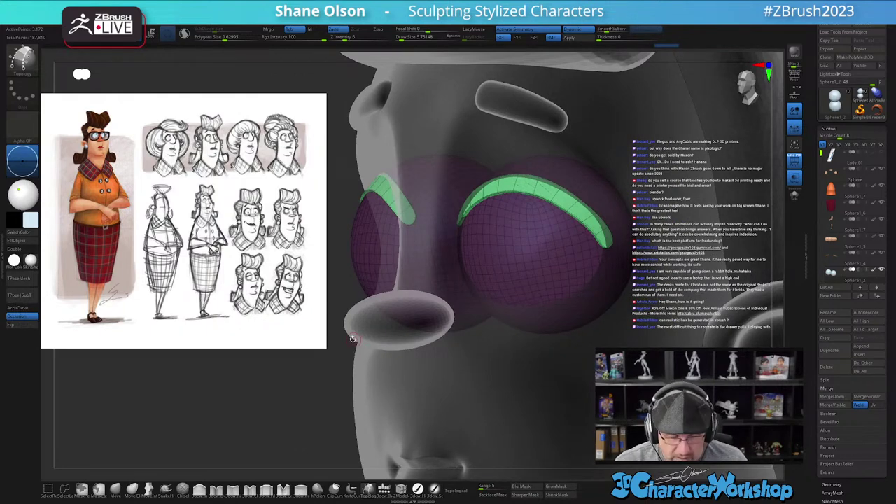
# - Split the unmasked eyelid strips into their own subtool, turn off the ghosted transparency and select the eyelids
pyautogui.press('space')
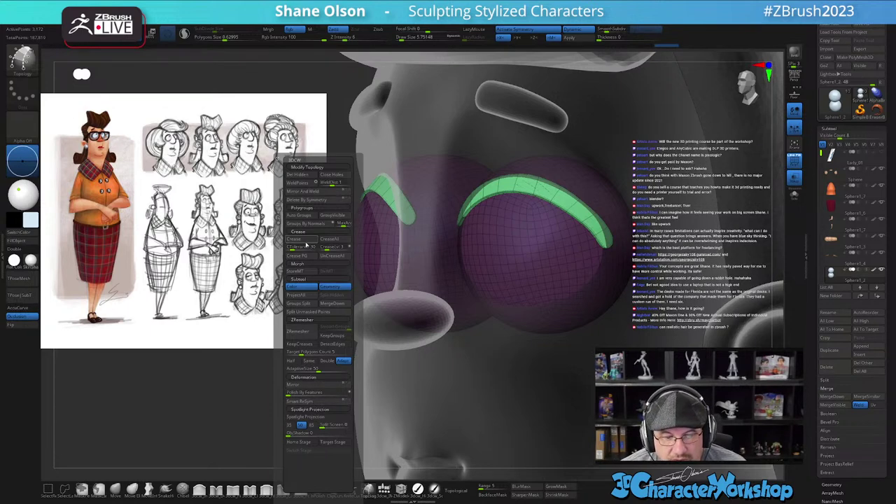
pyautogui.click(308, 312)
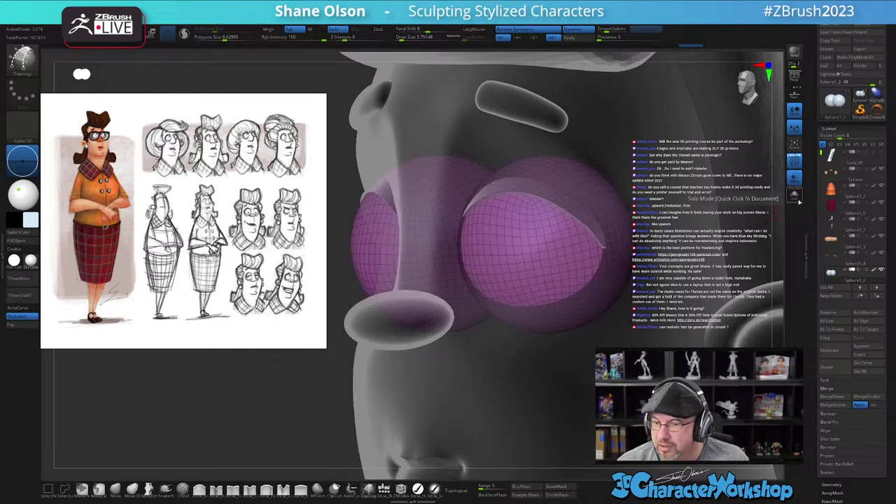
pyautogui.click(794, 194)
pyautogui.click(794, 195)
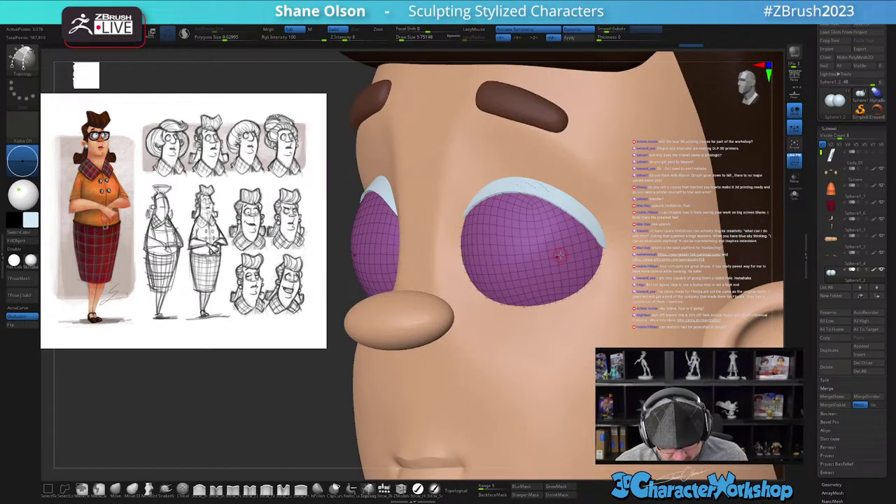
pyautogui.press('Down')
pyautogui.keyDown('alt'); pyautogui.moveTo(301, 401); pyautogui.dragTo(347, 379); pyautogui.keyUp('alt')
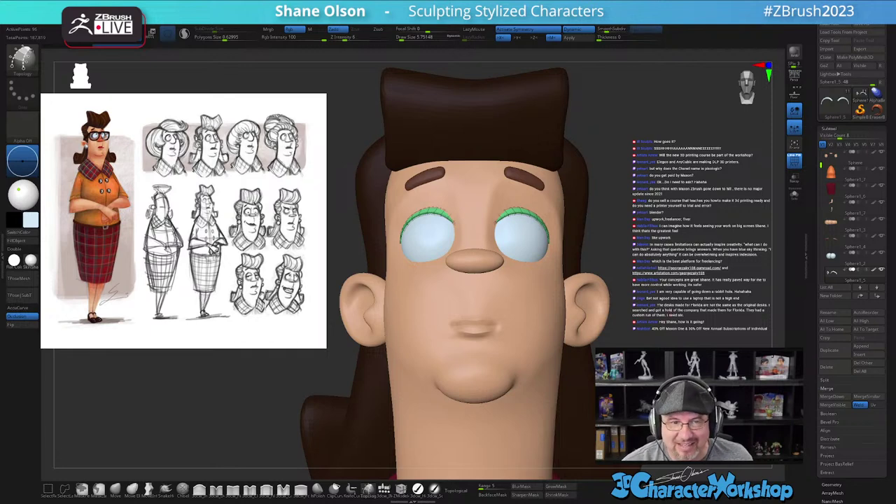
pyautogui.moveTo(671, 314); pyautogui.dragTo(636, 327)
# - Choose the Move brush and set its size to about 35 for shaping the eyelid strips
pyautogui.click(116, 490)
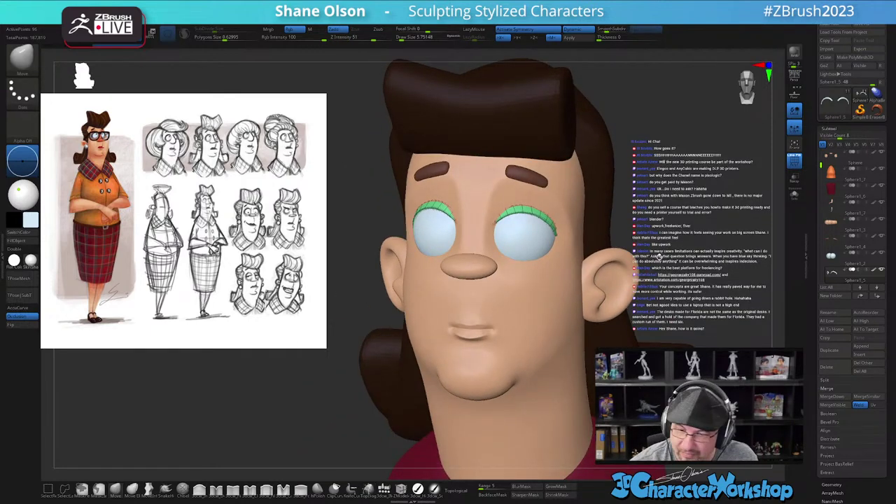
pyautogui.moveTo(667, 246); pyautogui.dragTo(644, 245)
pyautogui.press('s')
pyautogui.click(677, 243)
pyautogui.keyDown('alt'); pyautogui.moveTo(690, 220); pyautogui.dragTo(656, 271); pyautogui.keyUp('alt')
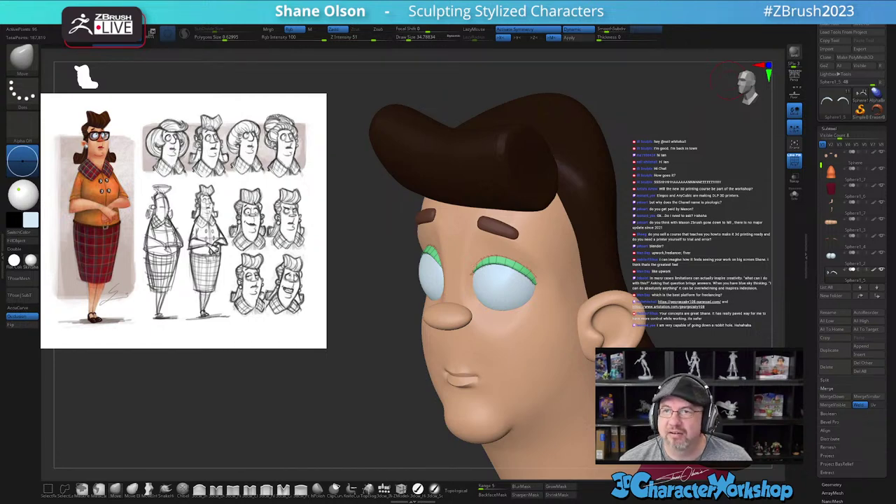
# - Switch to the browser and look through the 3D Character Workshop site's premium workshop and ZBrush walkthrough offers
pyautogui.moveTo(700, 2); pyautogui.dragTo(392, 78)
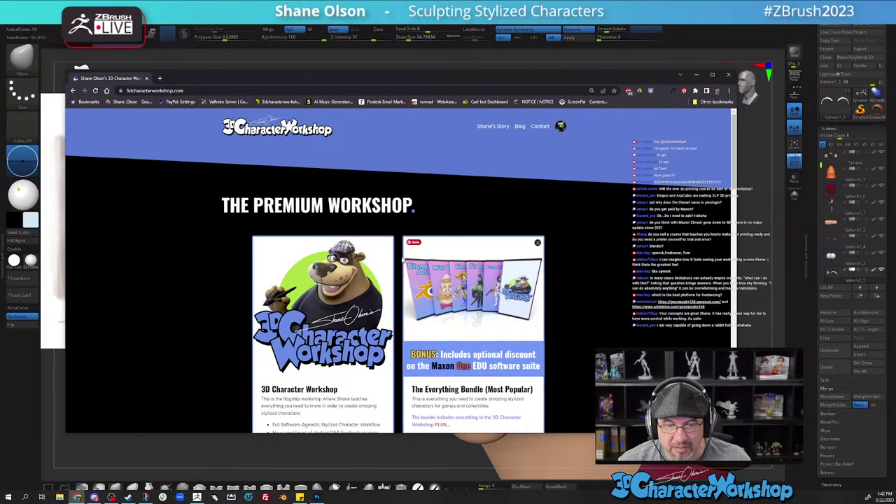
pyautogui.scroll(-1, 322, 276)
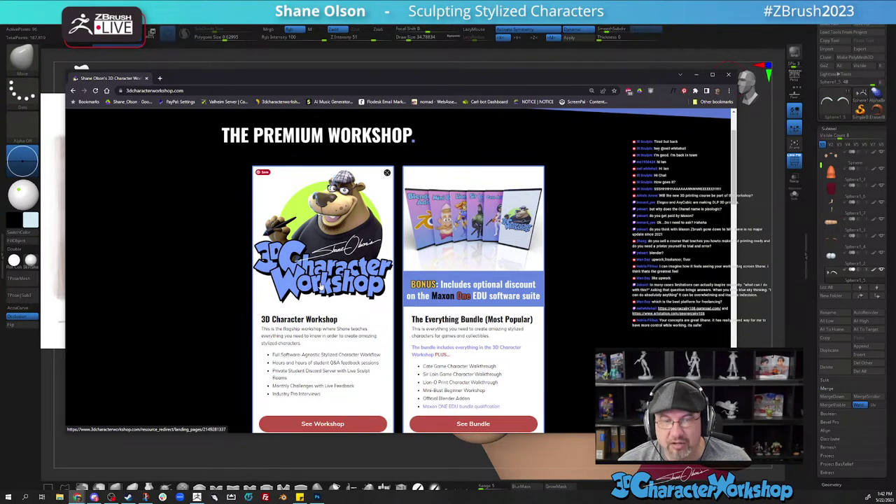
pyautogui.scroll(-1, 420, 210)
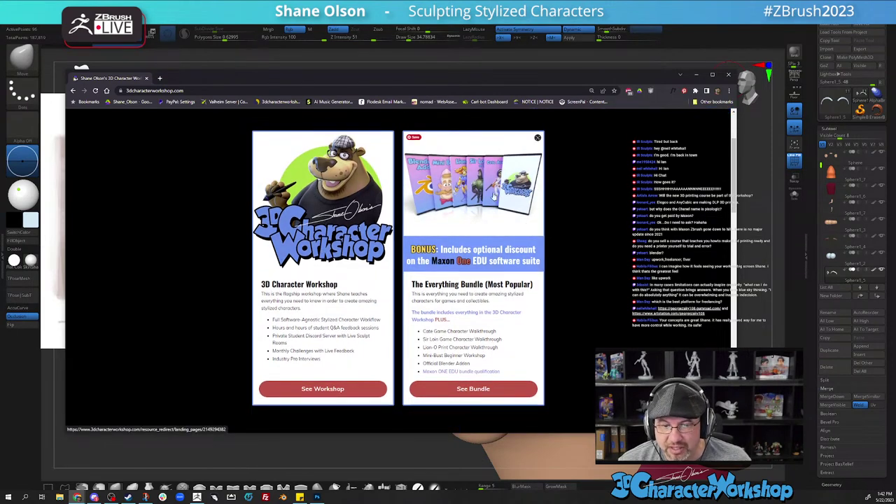
pyautogui.scroll(-5, 590, 219)
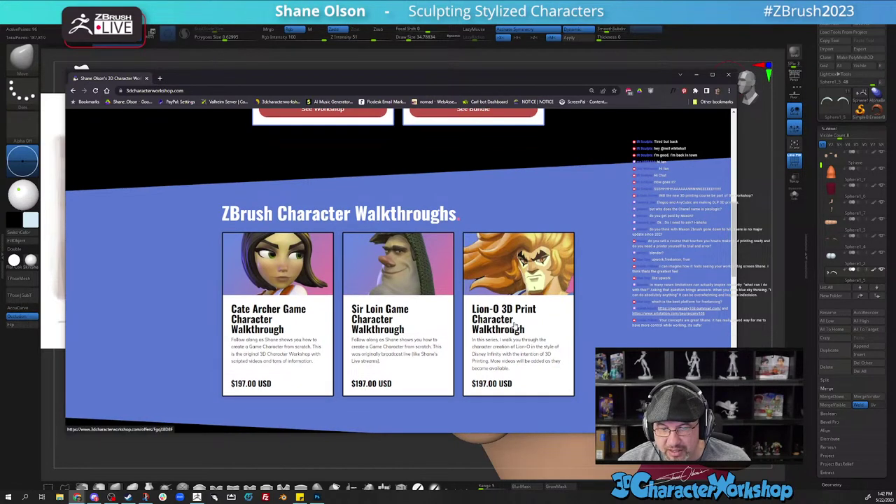
pyautogui.scroll(2, 512, 323)
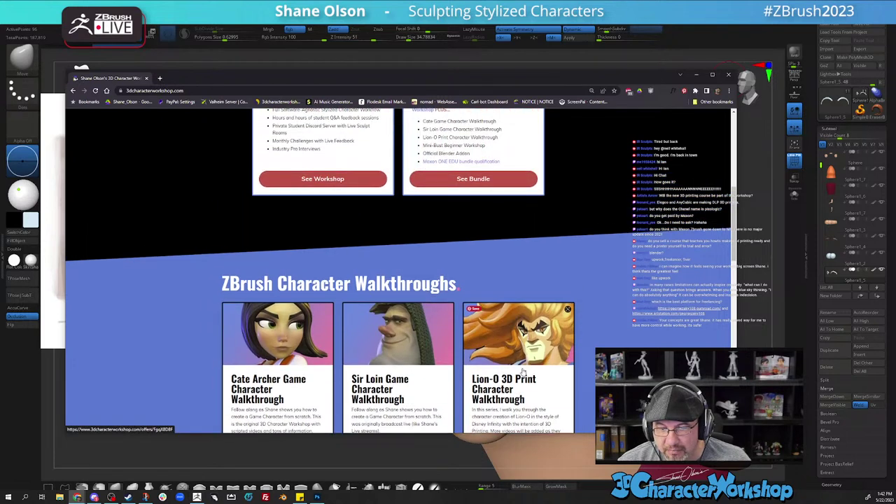
pyautogui.scroll(-1, 180, 356)
pyautogui.scroll(1, 550, 388)
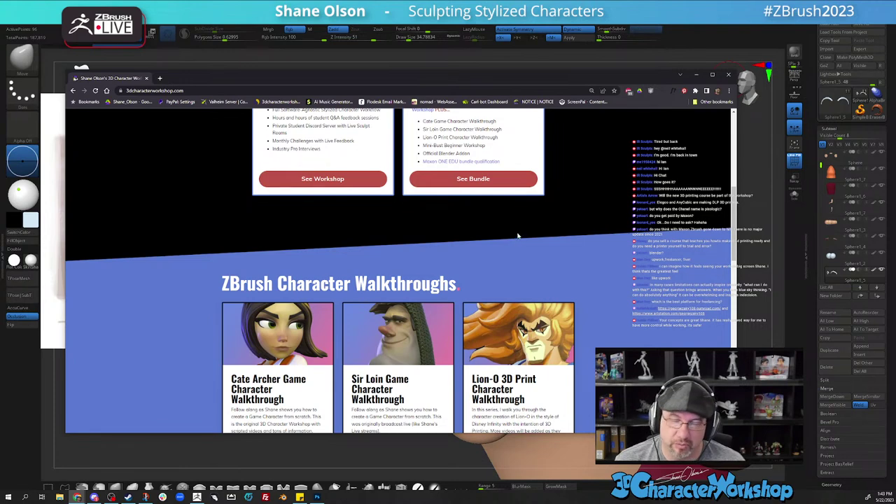
pyautogui.scroll(2, 515, 237)
pyautogui.scroll(1, 515, 237)
pyautogui.click(696, 75)
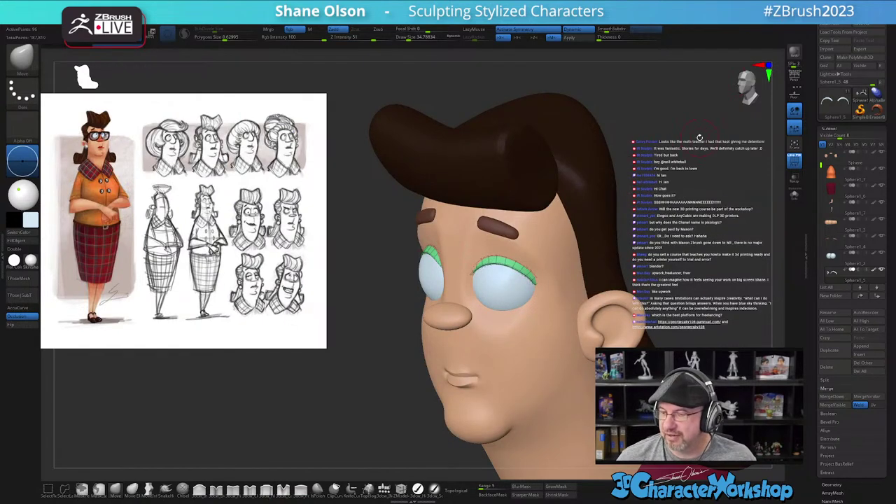
# - Enlarge the Move brush to about 65 and pull the eyelid strips into shape over the eyeballs
pyautogui.moveTo(699, 138); pyautogui.dragTo(534, 336)
pyautogui.moveTo(534, 336)
pyautogui.mouseDown(button='right')
pyautogui.moveTo(514, 339)
pyautogui.moveTo(563, 351)
pyautogui.moveTo(543, 351)
pyautogui.moveTo(541, 379)
pyautogui.moveTo(537, 367)
pyautogui.mouseUp(button='right')
pyautogui.press('s')
pyautogui.moveTo(537, 368); pyautogui.dragTo(542, 368)
pyautogui.moveTo(540, 367); pyautogui.dragTo(534, 380, button='right')
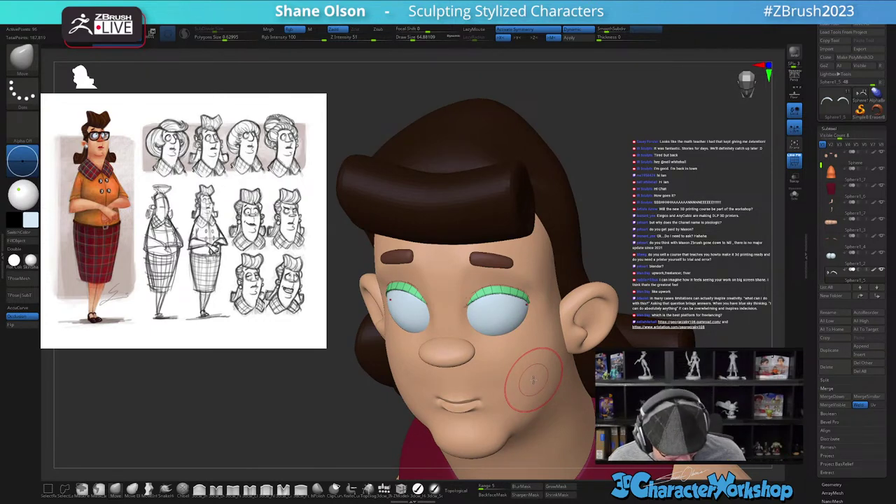
pyautogui.moveTo(525, 371)
pyautogui.mouseDown(button='right')
pyautogui.moveTo(510, 381)
pyautogui.moveTo(506, 320)
pyautogui.moveTo(502, 335)
pyautogui.mouseUp(button='right')
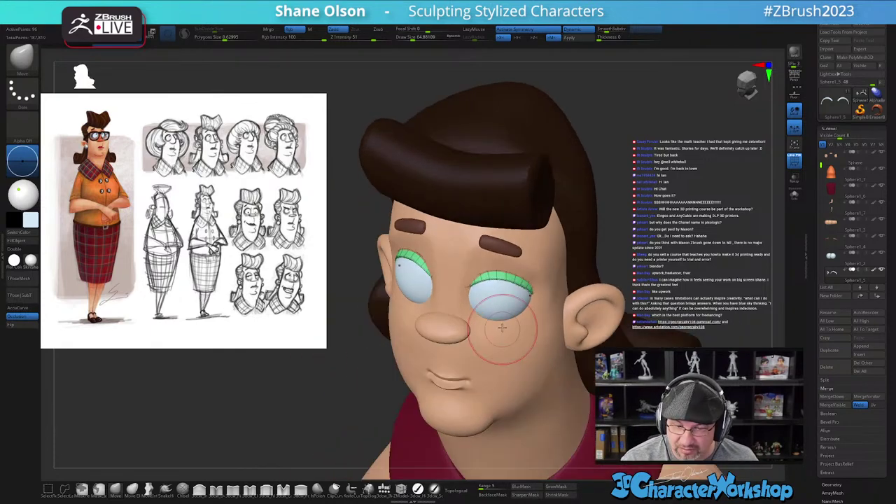
pyautogui.press('s')
pyautogui.moveTo(488, 289); pyautogui.dragTo(489, 289)
pyautogui.moveTo(483, 287); pyautogui.dragTo(487, 284)
# - Adjust the outer part of the eyelid strips with the Move brush at a size of about 41
pyautogui.moveTo(527, 315); pyautogui.dragTo(506, 292, button='right')
pyautogui.moveTo(520, 359)
pyautogui.keyDown('shift'); pyautogui.mouseDown(button='right')
pyautogui.moveTo(556, 360)
pyautogui.moveTo(632, 315)
pyautogui.moveTo(602, 311)
pyautogui.mouseUp(button='right'); pyautogui.keyUp('shift')
pyautogui.press('s')
pyautogui.moveTo(544, 306); pyautogui.dragTo(541, 307)
pyautogui.keyDown('ctrl'); pyautogui.moveTo(544, 300); pyautogui.dragTo(545, 310, button='right'); pyautogui.keyUp('ctrl')
# - Turn off the polygroup wireframe display, sample the skin tone and fill the eyelids with it
pyautogui.hotkey('shift', 'f')
pyautogui.moveTo(544, 380)
pyautogui.mouseDown(button='right')
pyautogui.moveTo(585, 381)
pyautogui.moveTo(542, 383)
pyautogui.mouseUp(button='right')
pyautogui.press('c')
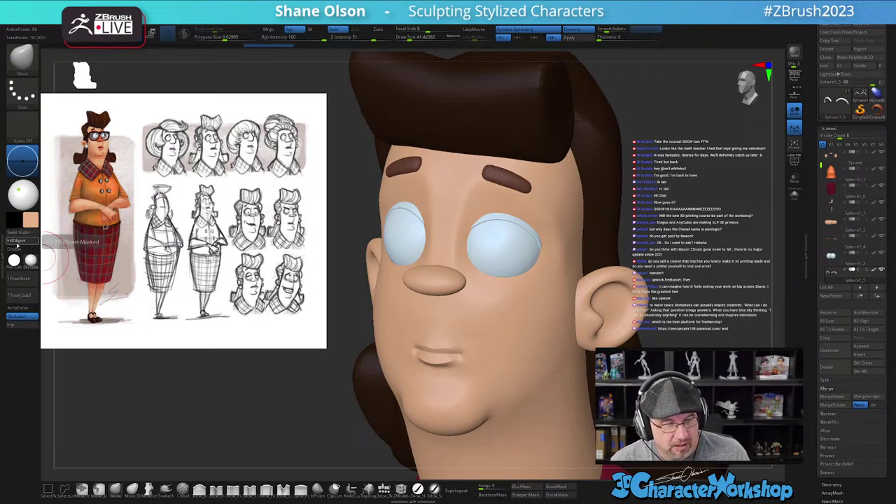
pyautogui.moveTo(668, 223); pyautogui.dragTo(634, 230)
pyautogui.moveTo(634, 229); pyautogui.dragTo(672, 225, button='right')
pyautogui.moveTo(673, 225); pyautogui.dragTo(689, 201)
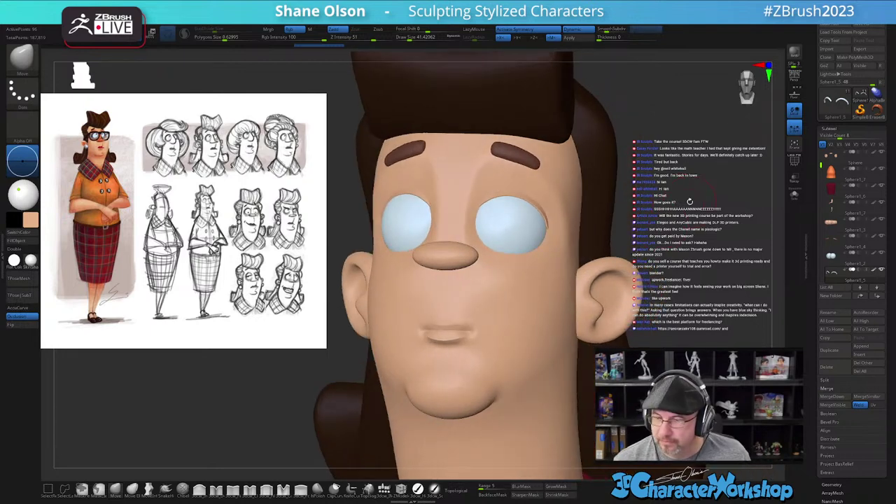
# - Set the Move brush size to about 87 and reshape the eyelids' upper curve into the brow area
pyautogui.keyDown('ctrl'); pyautogui.moveTo(553, 285); pyautogui.dragTo(543, 362, button='right'); pyautogui.keyUp('ctrl')
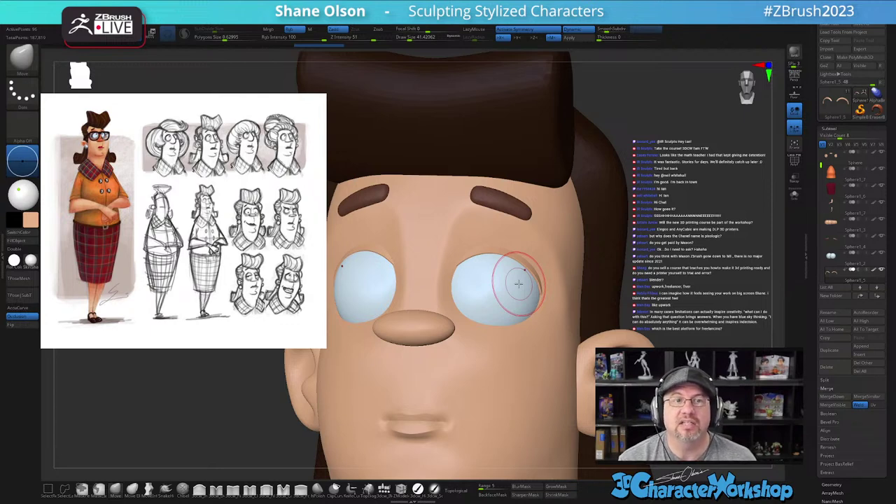
pyautogui.moveTo(516, 329); pyautogui.dragTo(518, 319, button='right')
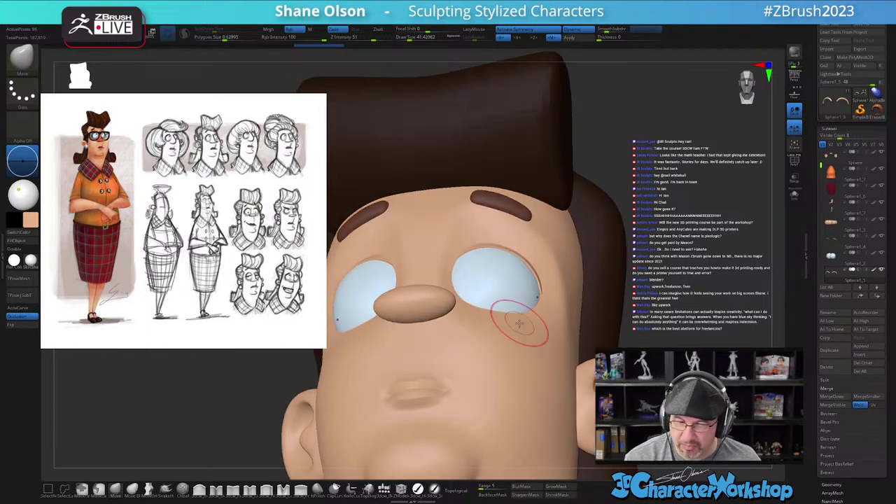
pyautogui.press('s')
pyautogui.moveTo(509, 308); pyautogui.dragTo(532, 308)
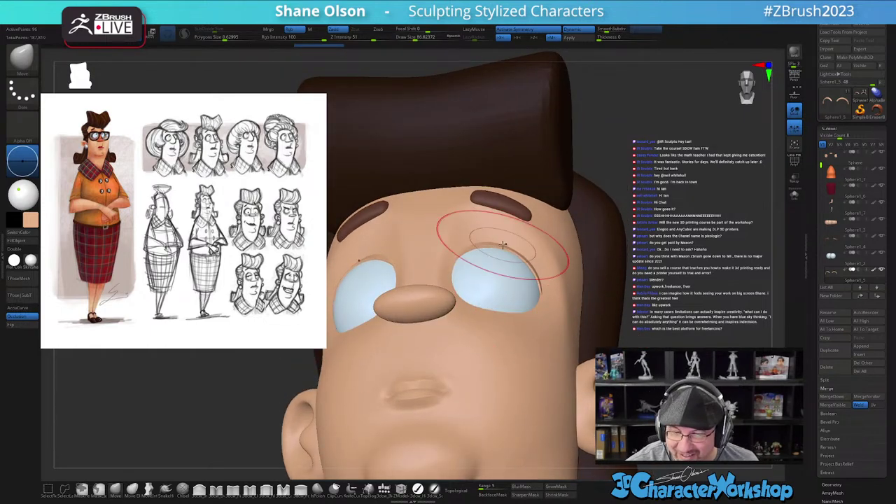
pyautogui.moveTo(507, 276)
pyautogui.mouseDown(button='right')
pyautogui.moveTo(519, 269)
pyautogui.moveTo(506, 276)
pyautogui.mouseUp(button='right')
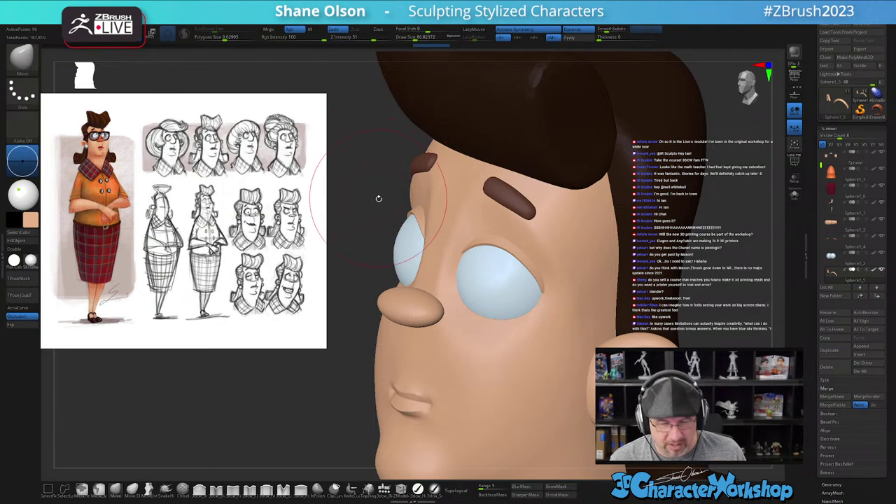
# - Reduce the Move brush to about 51 and fit the eyelids' outer corners around the eyeballs
pyautogui.moveTo(374, 210); pyautogui.dragTo(490, 231)
pyautogui.moveTo(642, 293); pyautogui.dragTo(674, 285)
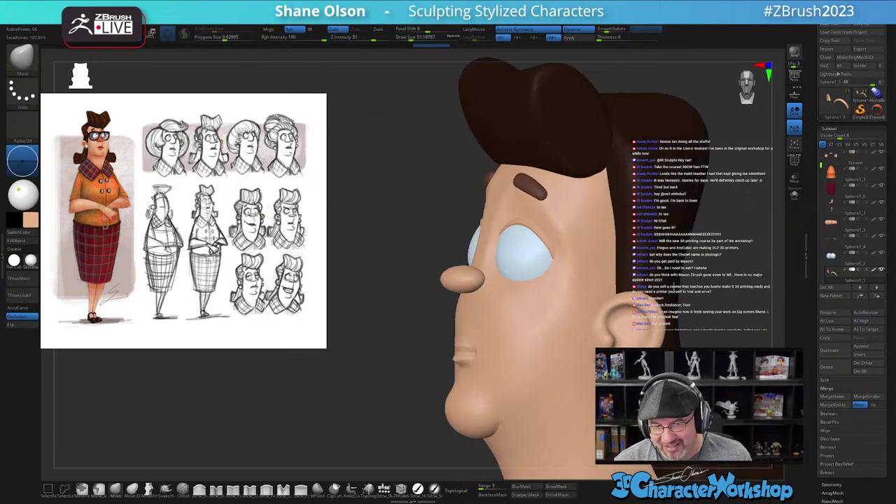
pyautogui.moveTo(364, 221); pyautogui.dragTo(372, 221)
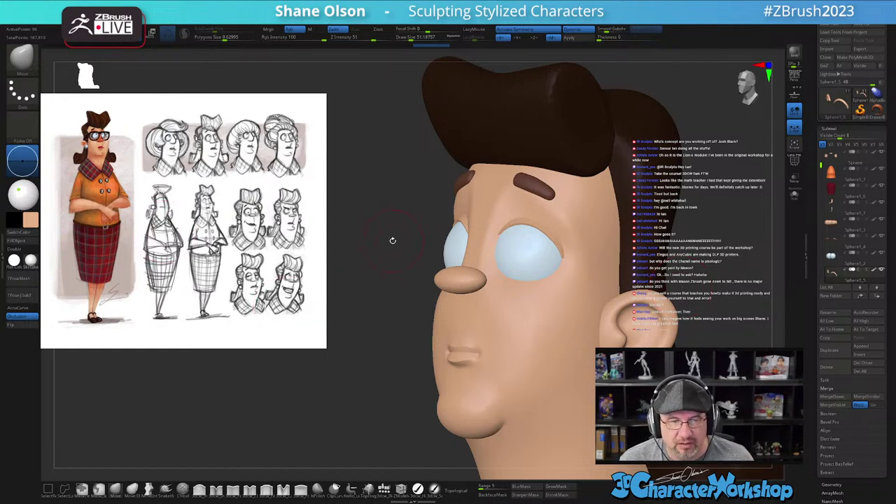
pyautogui.moveTo(375, 249); pyautogui.dragTo(374, 286)
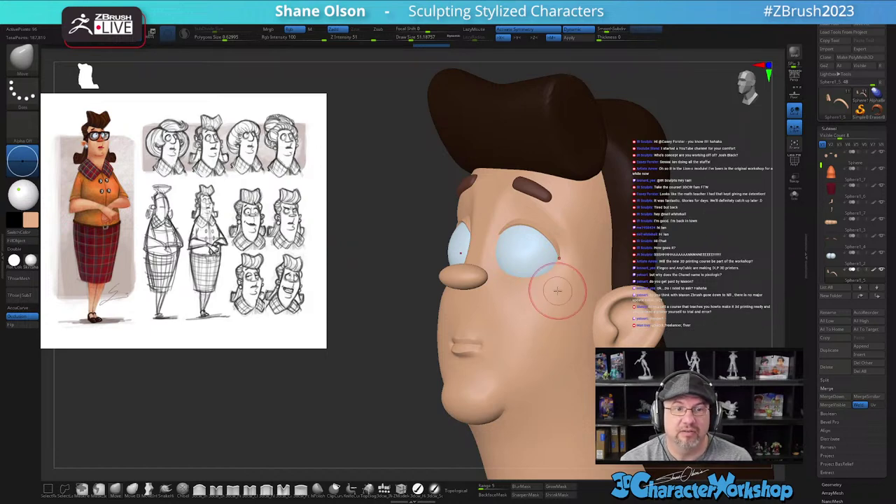
pyautogui.moveTo(559, 305); pyautogui.dragTo(563, 316, button='right')
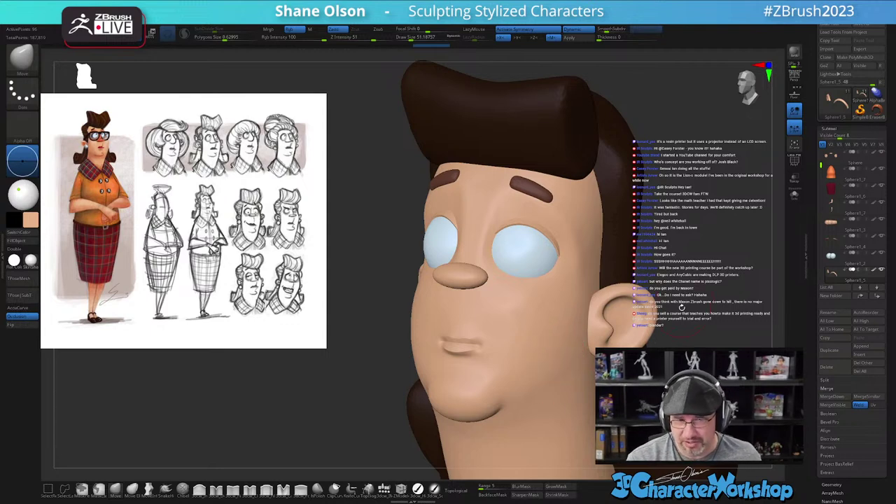
pyautogui.moveTo(681, 308)
pyautogui.mouseDown()
pyautogui.moveTo(673, 332)
pyautogui.moveTo(630, 340)
pyautogui.mouseUp()
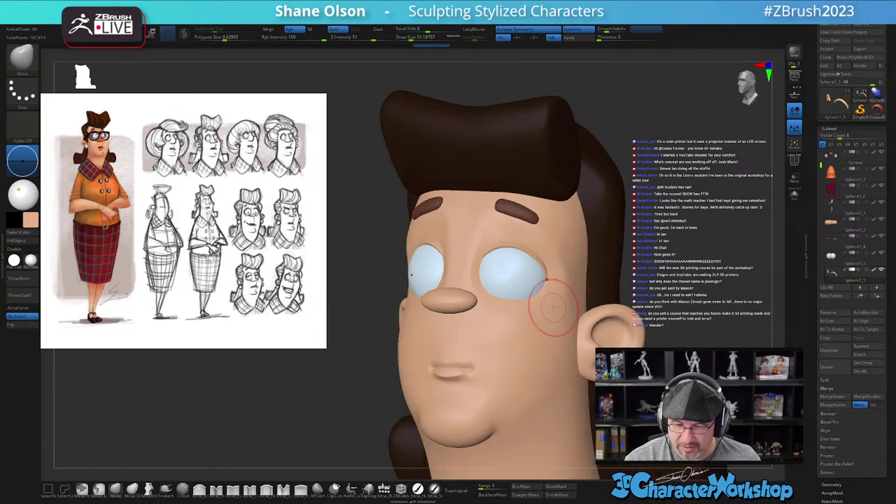
# - Refine the eyelids' corners and rim against the eyeballs with the Move brush at a size of about 26
pyautogui.keyDown('ctrl'); pyautogui.moveTo(551, 305); pyautogui.dragTo(548, 336, button='right'); pyautogui.keyUp('ctrl')
pyautogui.press('s')
pyautogui.moveTo(549, 336); pyautogui.dragTo(540, 336)
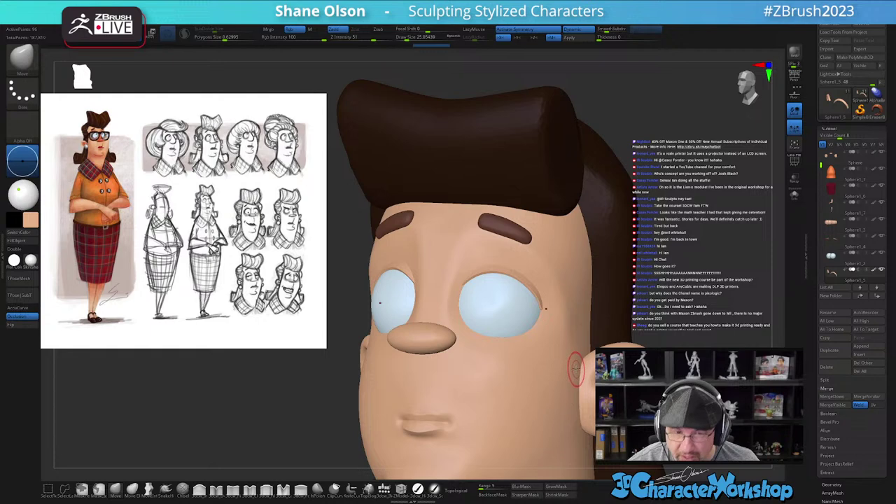
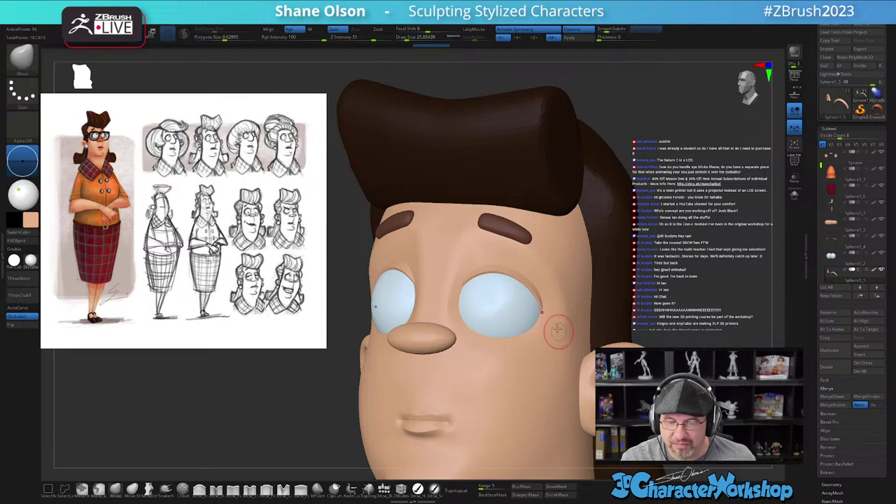
pyautogui.moveTo(540, 344)
pyautogui.mouseDown(button='right')
pyautogui.moveTo(548, 351)
pyautogui.moveTo(539, 357)
pyautogui.mouseUp(button='right')
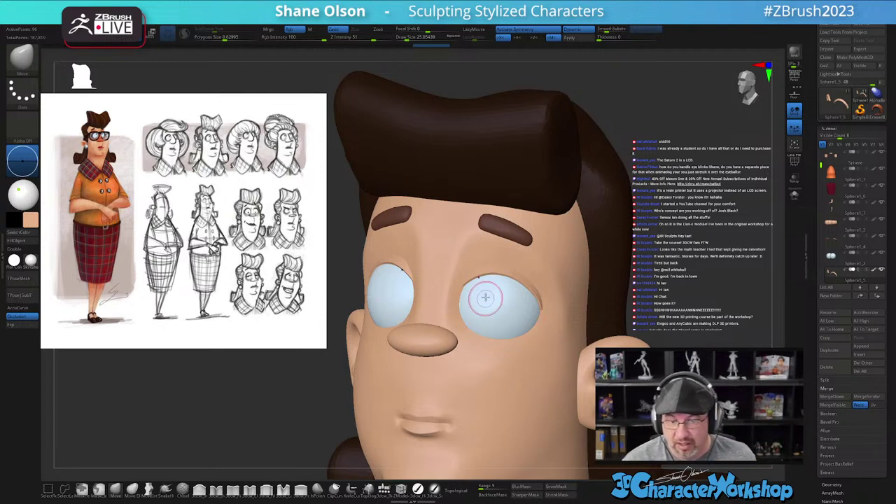
pyautogui.moveTo(530, 350)
pyautogui.mouseDown(button='right')
pyautogui.moveTo(516, 320)
pyautogui.moveTo(525, 336)
pyautogui.moveTo(513, 348)
pyautogui.moveTo(474, 273)
pyautogui.mouseUp(button='right')
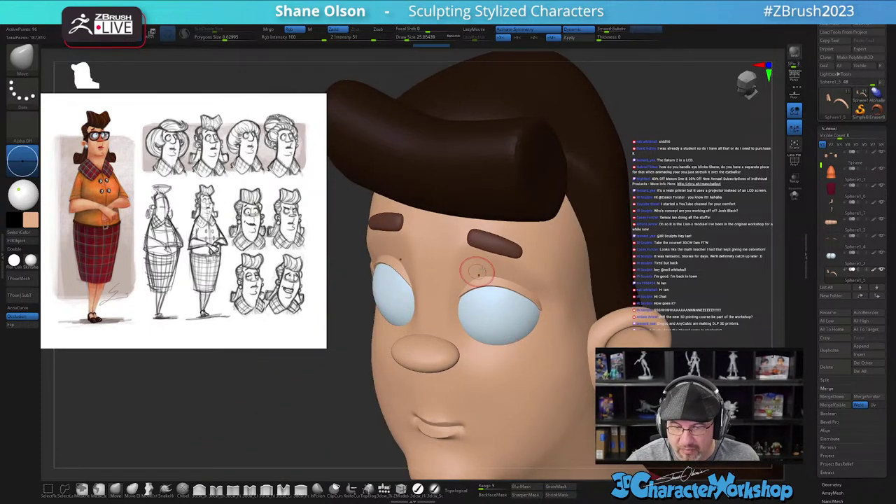
pyautogui.moveTo(534, 277); pyautogui.dragTo(511, 299, button='right')
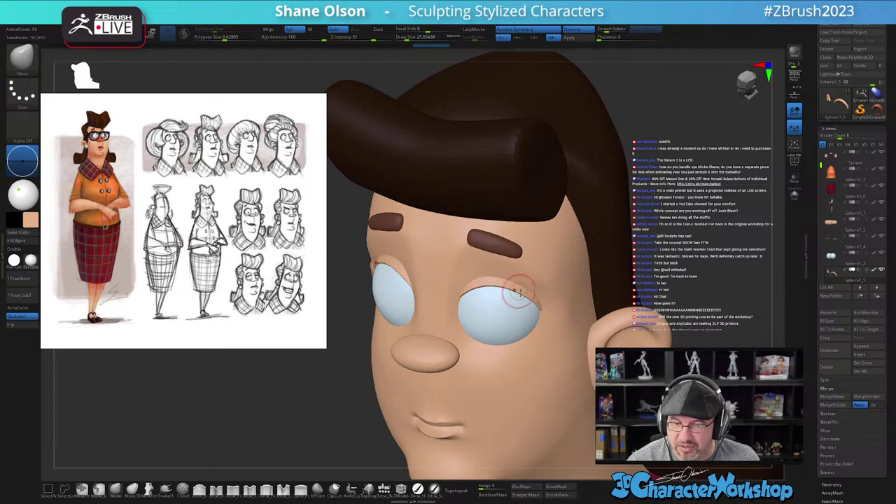
pyautogui.keyDown('shift'); pyautogui.moveTo(516, 366); pyautogui.dragTo(518, 376, button='right'); pyautogui.keyUp('shift')
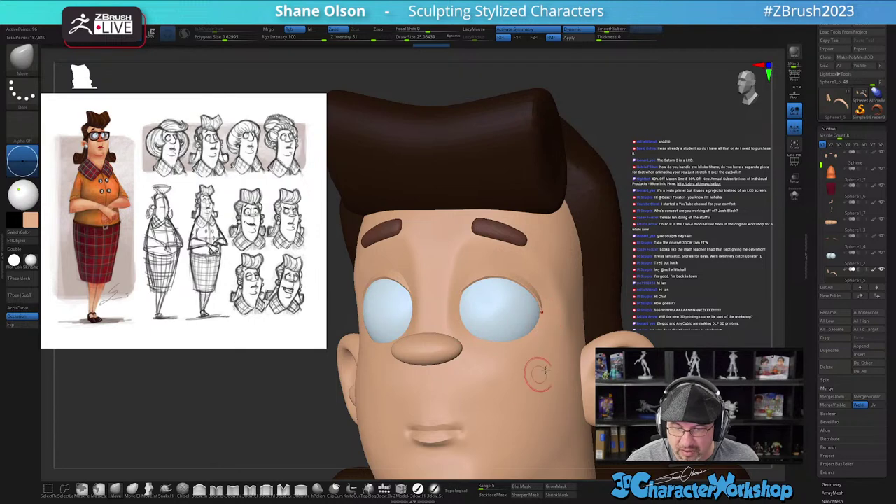
pyautogui.keyDown('shift'); pyautogui.moveTo(551, 344); pyautogui.dragTo(560, 341, button='right'); pyautogui.keyUp('shift')
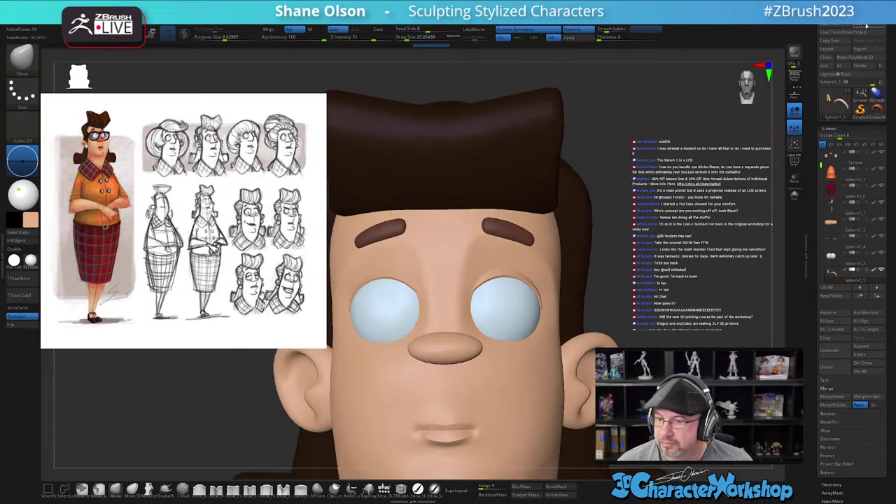
# - Save the character as a ZTool file in the ZTLs folder
pyautogui.click(867, 26)
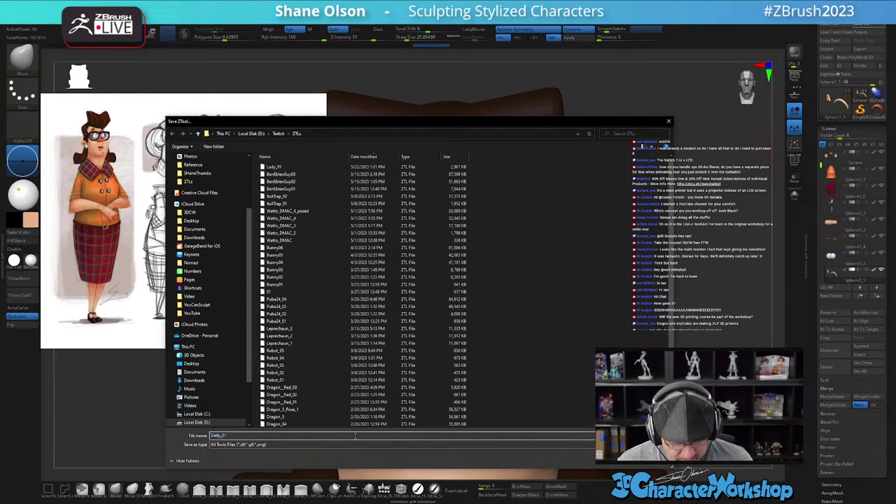
pyautogui.press('Return')
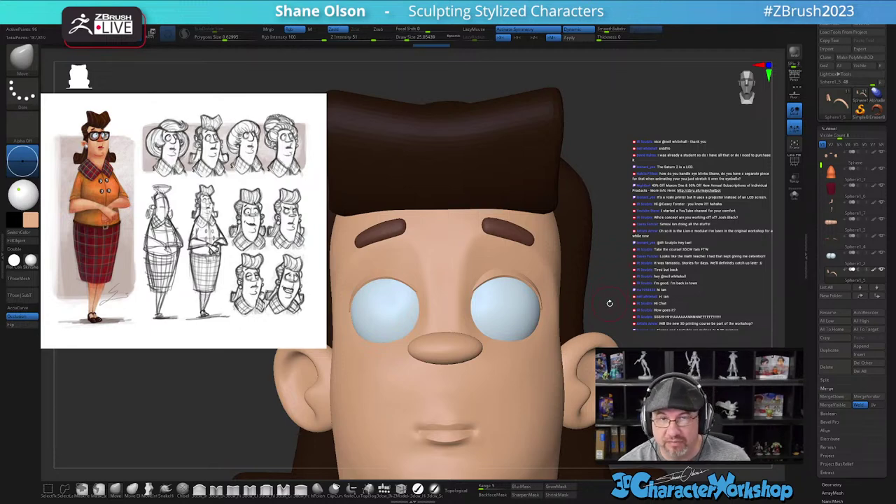
# - With the Topology brush at a size of about 6.6, draw guide curves along the eyelid's rim and close both ends
pyautogui.moveTo(609, 293)
pyautogui.mouseDown()
pyautogui.moveTo(665, 341)
pyautogui.moveTo(541, 389)
pyautogui.moveTo(542, 344)
pyautogui.moveTo(526, 331)
pyautogui.moveTo(520, 344)
pyautogui.moveTo(530, 348)
pyautogui.mouseUp()
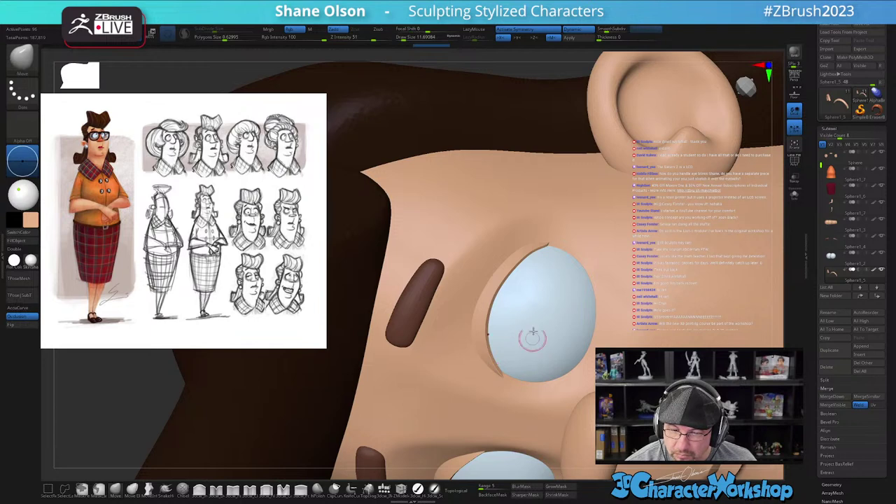
pyautogui.keyDown('alt'); pyautogui.moveTo(529, 314); pyautogui.dragTo(518, 332); pyautogui.keyUp('alt')
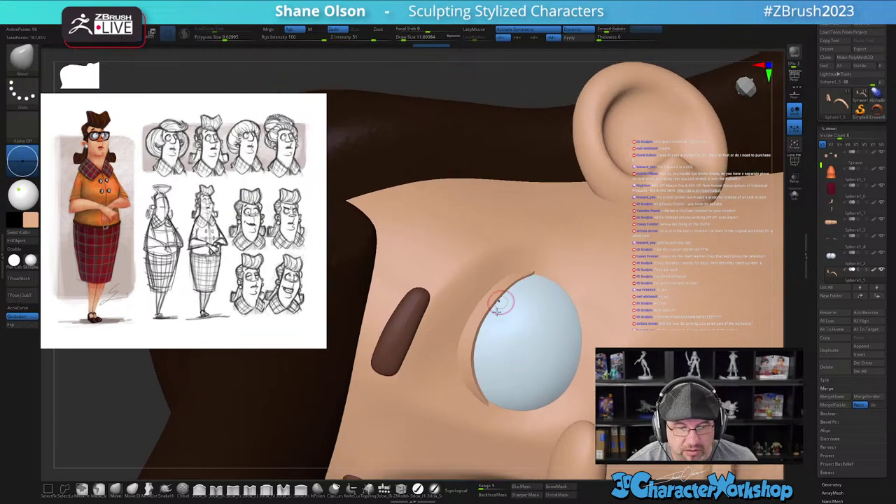
pyautogui.click(369, 488)
pyautogui.press('s')
pyautogui.moveTo(516, 335)
pyautogui.mouseDown()
pyautogui.moveTo(524, 306)
pyautogui.moveTo(510, 318)
pyautogui.mouseUp()
pyautogui.moveTo(511, 319); pyautogui.dragTo(512, 302, button='right')
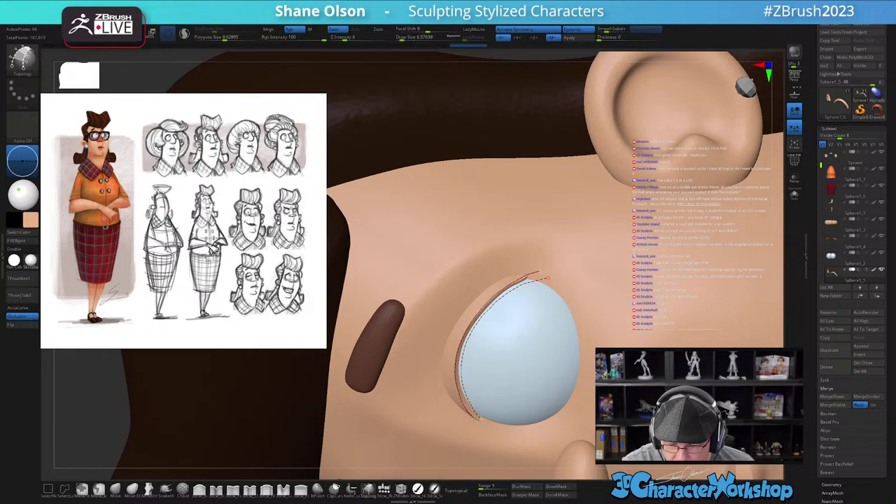
pyautogui.moveTo(483, 423); pyautogui.dragTo(492, 425)
pyautogui.moveTo(496, 348)
pyautogui.mouseDown(button='right')
pyautogui.moveTo(502, 332)
pyautogui.moveTo(528, 378)
pyautogui.moveTo(558, 381)
pyautogui.moveTo(543, 337)
pyautogui.moveTo(492, 352)
pyautogui.mouseUp(button='right')
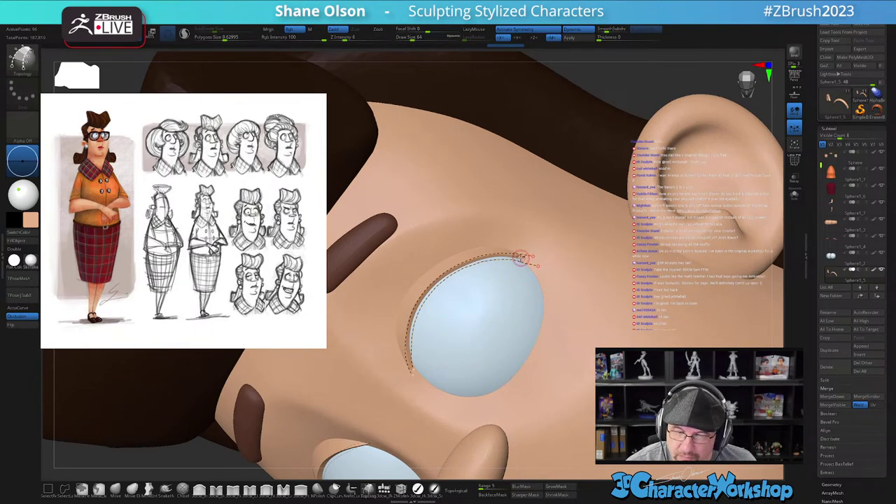
pyautogui.moveTo(529, 226); pyautogui.dragTo(527, 287, button='right')
pyautogui.moveTo(519, 267); pyautogui.dragTo(520, 313)
pyautogui.moveTo(392, 400); pyautogui.dragTo(425, 392)
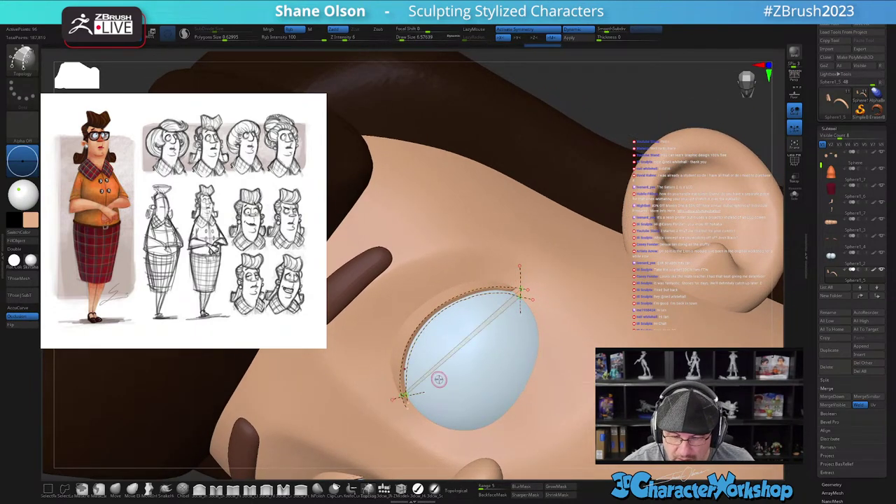
# - Draw seven cross curves over the rim guides to divide the eyelash strip into segments
pyautogui.moveTo(417, 302); pyautogui.dragTo(436, 333)
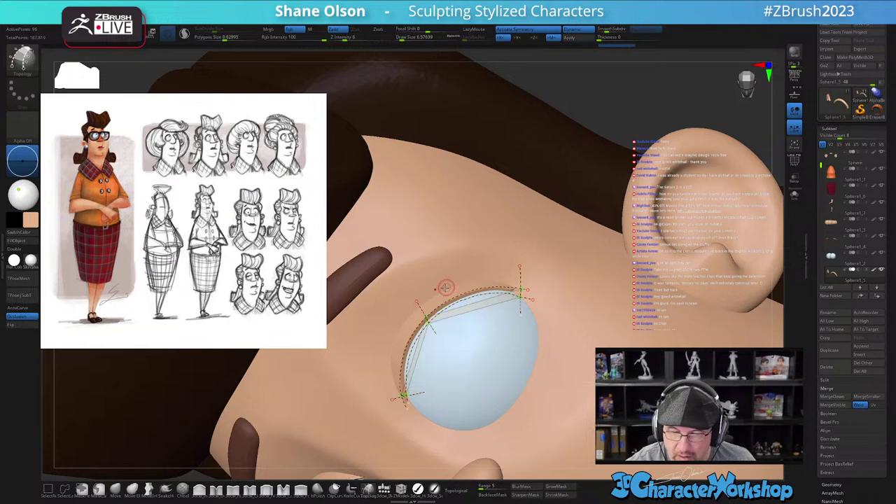
pyautogui.moveTo(437, 287); pyautogui.dragTo(450, 321)
pyautogui.moveTo(459, 275); pyautogui.dragTo(471, 310)
pyautogui.moveTo(483, 267)
pyautogui.mouseDown()
pyautogui.moveTo(482, 316)
pyautogui.moveTo(504, 308)
pyautogui.mouseUp()
pyautogui.moveTo(391, 385)
pyautogui.mouseDown()
pyautogui.moveTo(418, 386)
pyautogui.moveTo(418, 375)
pyautogui.mouseUp()
pyautogui.moveTo(392, 342); pyautogui.dragTo(420, 361)
pyautogui.moveTo(405, 326); pyautogui.dragTo(423, 342)
# - Generate the eyelash strip from the topology curves and split its unmasked points into a separate subtool
pyautogui.moveTo(514, 380); pyautogui.dragTo(516, 366)
pyautogui.keyDown('alt'); pyautogui.click(568, 389); pyautogui.keyUp('alt')
pyautogui.moveTo(574, 400); pyautogui.dragTo(539, 370, button='right')
pyautogui.click(541, 364)
pyautogui.press('s')
pyautogui.moveTo(550, 352); pyautogui.dragTo(539, 377, button='right')
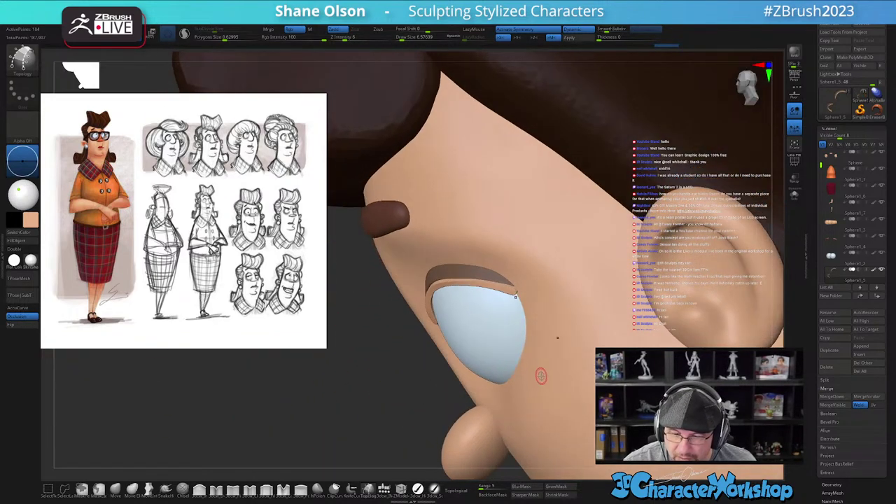
pyautogui.press('space')
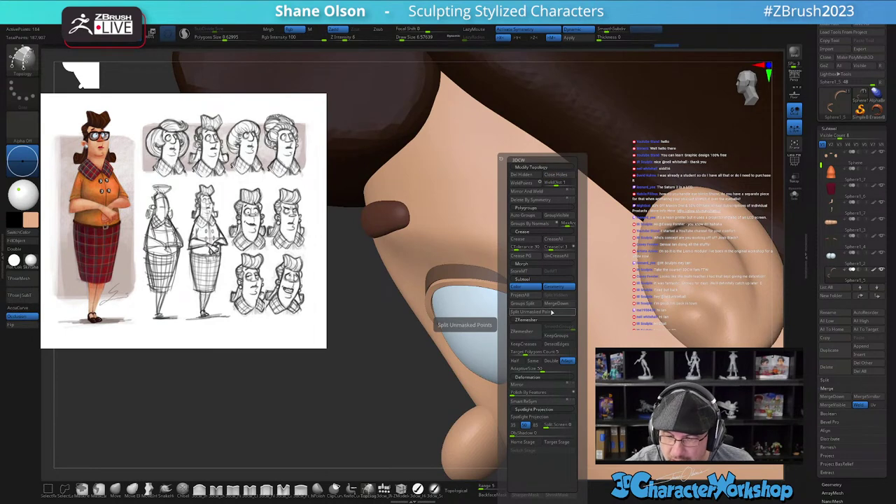
pyautogui.click(552, 308)
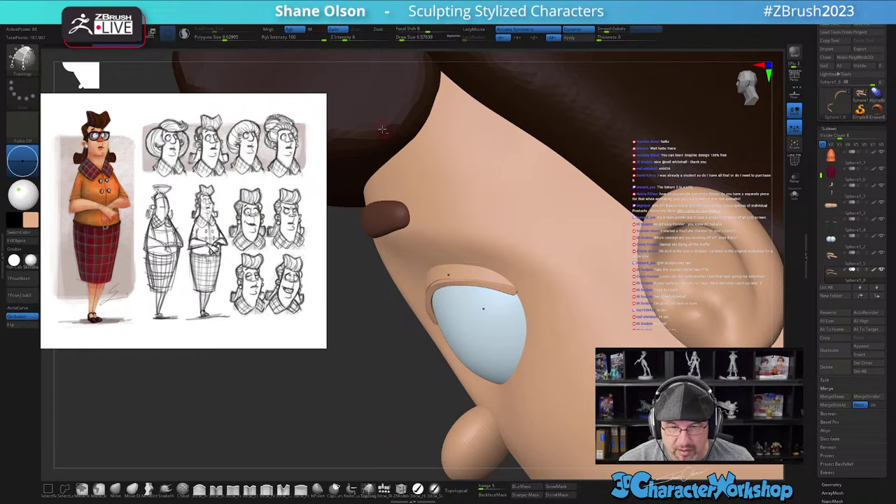
# - Fill the separated eyelash strip with the dark brown colour of the hair
pyautogui.moveTo(406, 336); pyautogui.dragTo(386, 338, button='right')
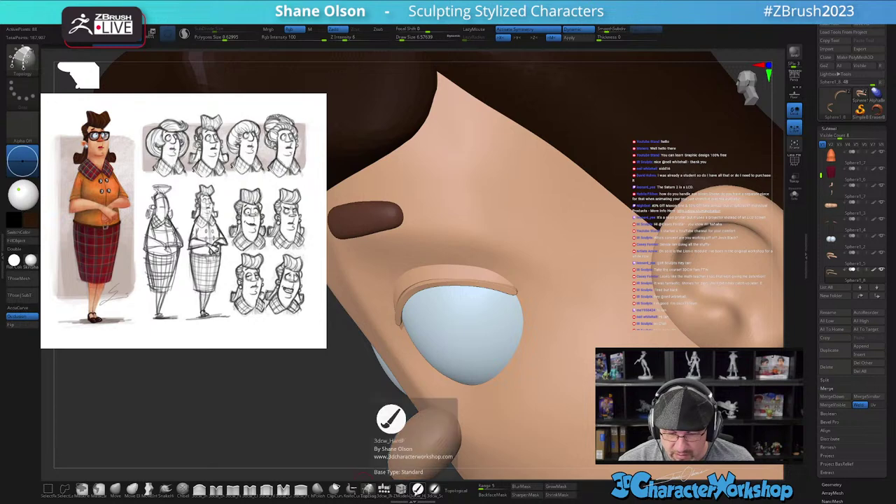
pyautogui.click(418, 489)
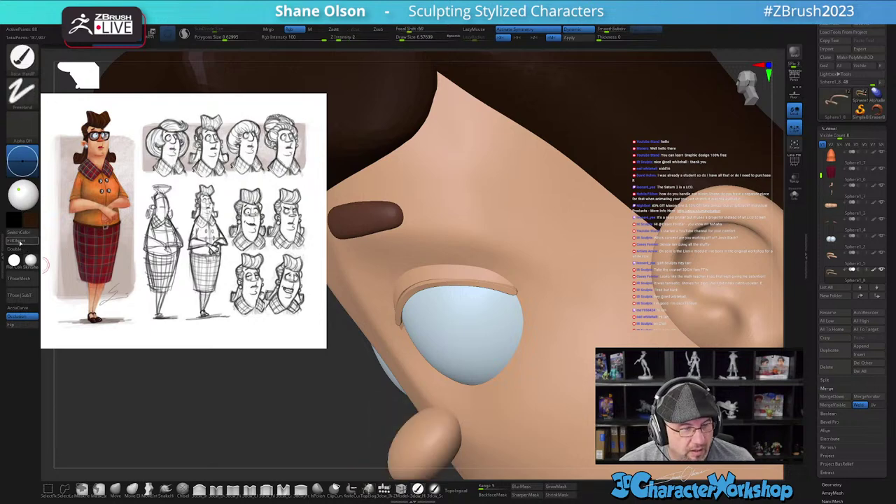
pyautogui.click(20, 242)
pyautogui.keyDown('ctrl'); pyautogui.moveTo(184, 392); pyautogui.dragTo(181, 354, button='right'); pyautogui.keyUp('ctrl')
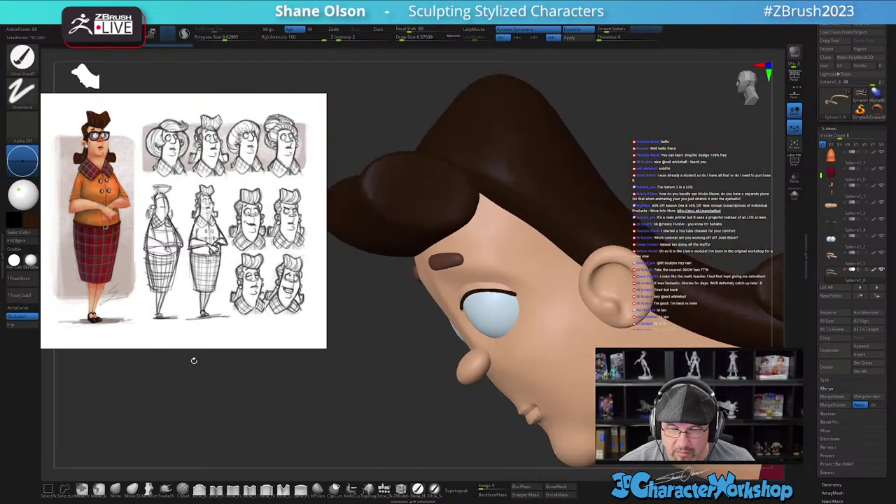
pyautogui.moveTo(227, 378); pyautogui.dragTo(246, 371, button='right')
pyautogui.moveTo(640, 239); pyautogui.dragTo(647, 260, button='right')
pyautogui.keyDown('ctrl'); pyautogui.moveTo(530, 302); pyautogui.dragTo(522, 339, button='right'); pyautogui.keyUp('ctrl')
# - Examine the eyelash strip's fit against the eyelid and eyeball from several angles, with the Move brush at a size of about 59
pyautogui.press('space')
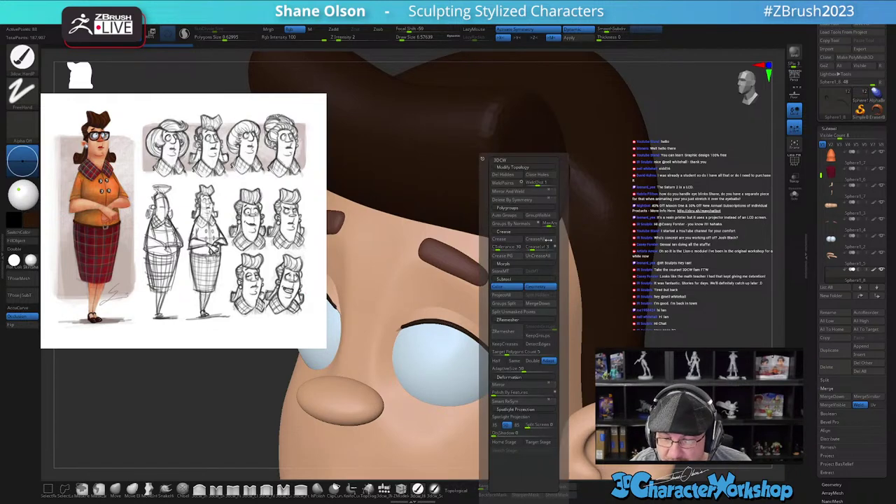
pyautogui.moveTo(493, 349)
pyautogui.keyDown('shift'); pyautogui.mouseDown(button='right')
pyautogui.moveTo(521, 350)
pyautogui.moveTo(502, 345)
pyautogui.mouseUp(button='right'); pyautogui.keyUp('shift')
pyautogui.press('b')
pyautogui.press('m')
pyautogui.press('v')
pyautogui.press('s')
pyautogui.moveTo(448, 318); pyautogui.dragTo(458, 319)
pyautogui.moveTo(411, 323)
pyautogui.mouseDown(button='right')
pyautogui.moveTo(429, 313)
pyautogui.moveTo(558, 392)
pyautogui.moveTo(530, 380)
pyautogui.moveTo(504, 336)
pyautogui.mouseUp(button='right')
pyautogui.press('s')
pyautogui.moveTo(499, 310); pyautogui.dragTo(505, 310)
pyautogui.moveTo(495, 313)
pyautogui.keyDown('alt'); pyautogui.mouseDown(button='right')
pyautogui.moveTo(492, 343)
pyautogui.moveTo(489, 319)
pyautogui.moveTo(473, 329)
pyautogui.mouseUp(button='right'); pyautogui.keyUp('alt')
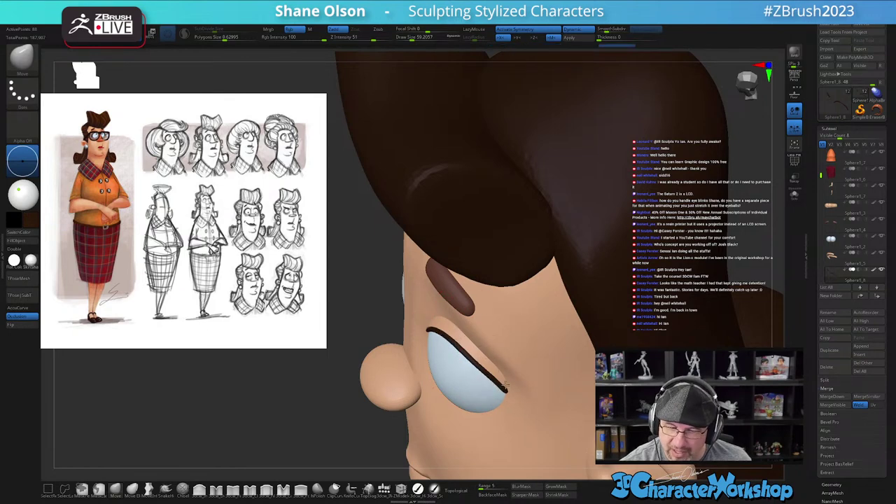
pyautogui.moveTo(530, 411)
pyautogui.mouseDown(button='right')
pyautogui.moveTo(542, 401)
pyautogui.moveTo(537, 431)
pyautogui.moveTo(530, 414)
pyautogui.mouseUp(button='right')
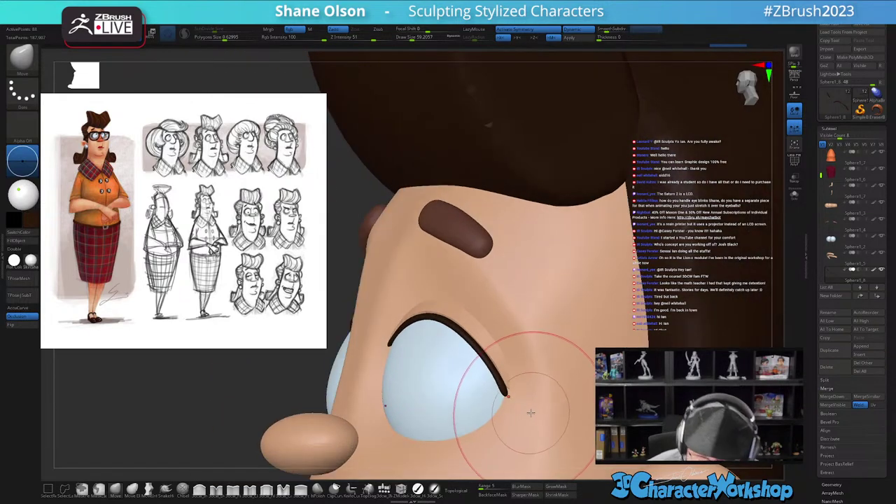
# - Display the eyelash strip's polyframe, reduce the Move brush to about 10.5 and hide the reference sheet
pyautogui.hotkey('shift', 'f')
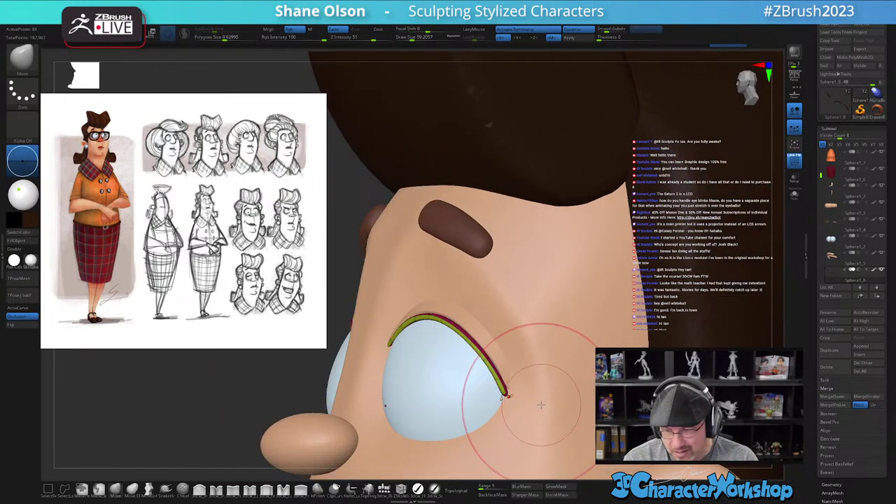
pyautogui.press('s')
pyautogui.moveTo(233, 378); pyautogui.dragTo(224, 378)
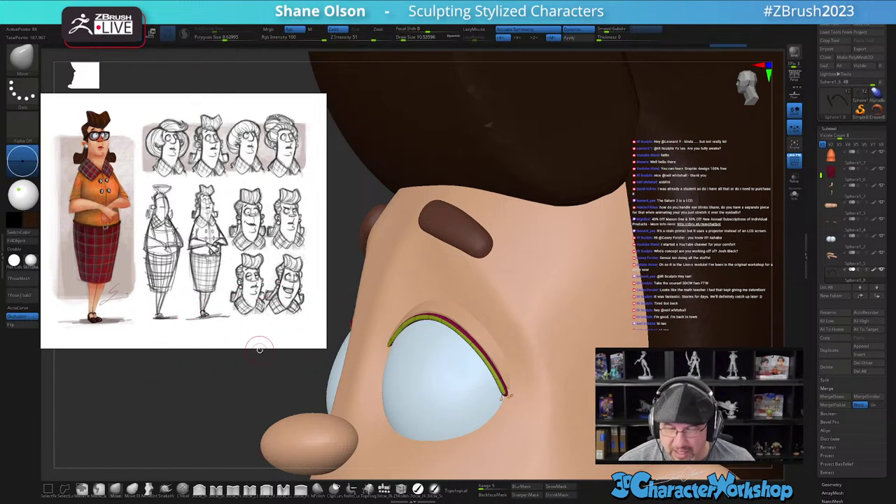
pyautogui.moveTo(216, 398); pyautogui.dragTo(224, 324)
pyautogui.hotkey('shift', 'z')
pyautogui.keyDown('alt'); pyautogui.moveTo(271, 227); pyautogui.dragTo(253, 243); pyautogui.keyUp('alt')
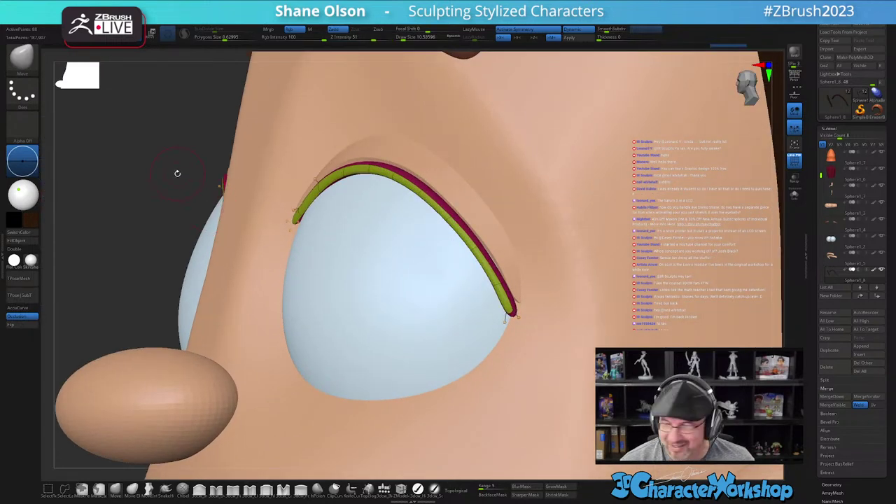
# - Turn off the smooth subdivision preview and isolate the eyelash strips in Solo mode
pyautogui.hotkey('shift', 'd')
pyautogui.keyDown('alt'); pyautogui.moveTo(541, 335); pyautogui.dragTo(500, 372); pyautogui.keyUp('alt')
pyautogui.moveTo(499, 373); pyautogui.dragTo(470, 360, button='right')
pyautogui.click(794, 196)
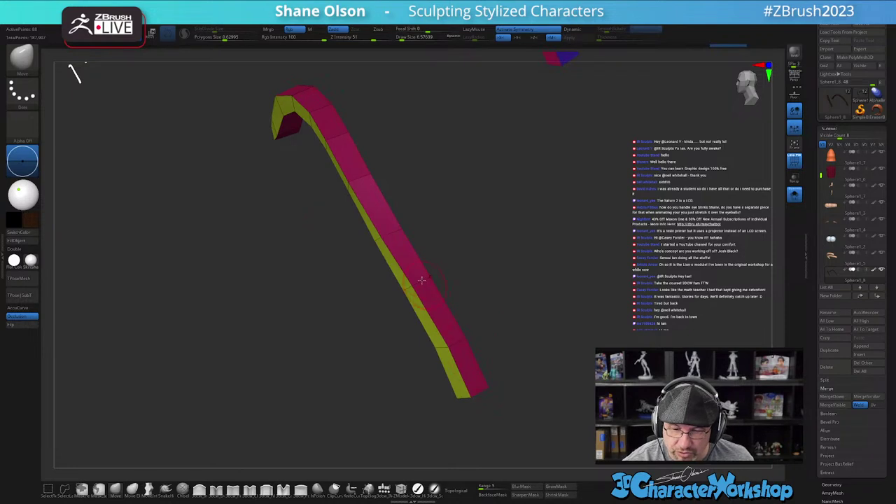
pyautogui.moveTo(526, 353); pyautogui.dragTo(532, 372, button='right')
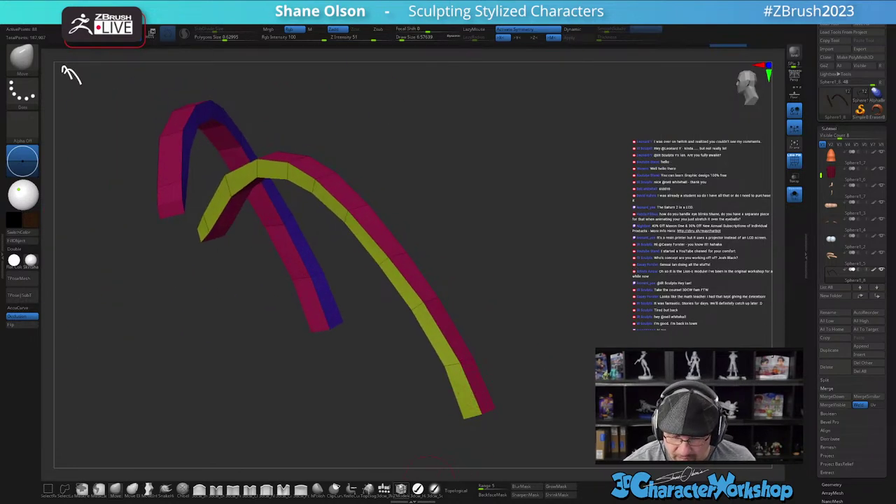
# - Extrude the last three upper faces at the strip's outer end individually with ZModeler to form three lash blocks
pyautogui.click(400, 488)
pyautogui.press('space')
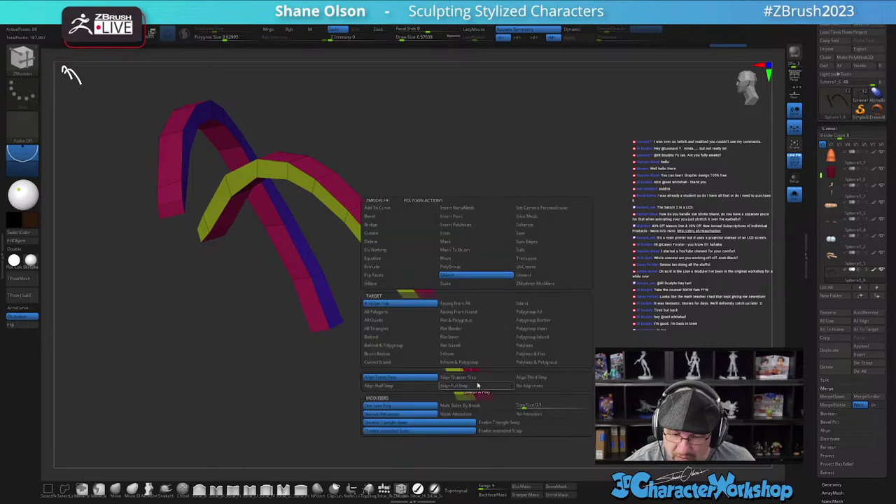
pyautogui.click(383, 267)
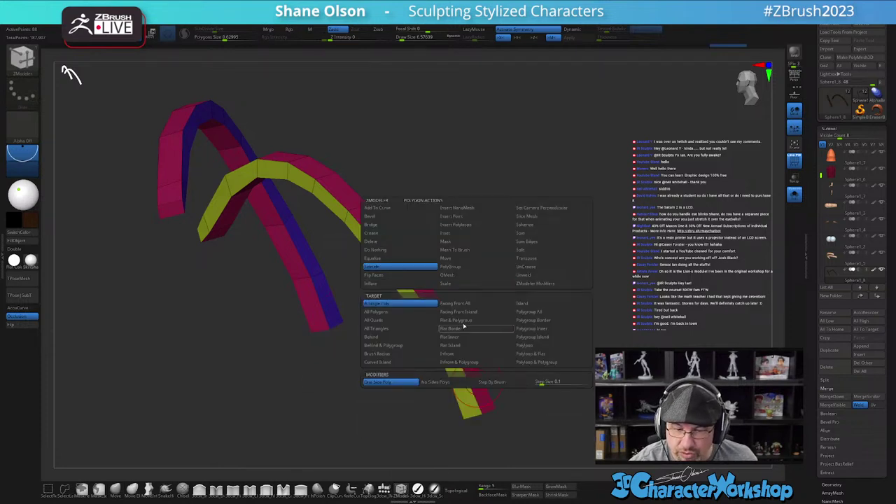
pyautogui.moveTo(477, 382); pyautogui.dragTo(516, 363)
pyautogui.moveTo(448, 324); pyautogui.dragTo(480, 302)
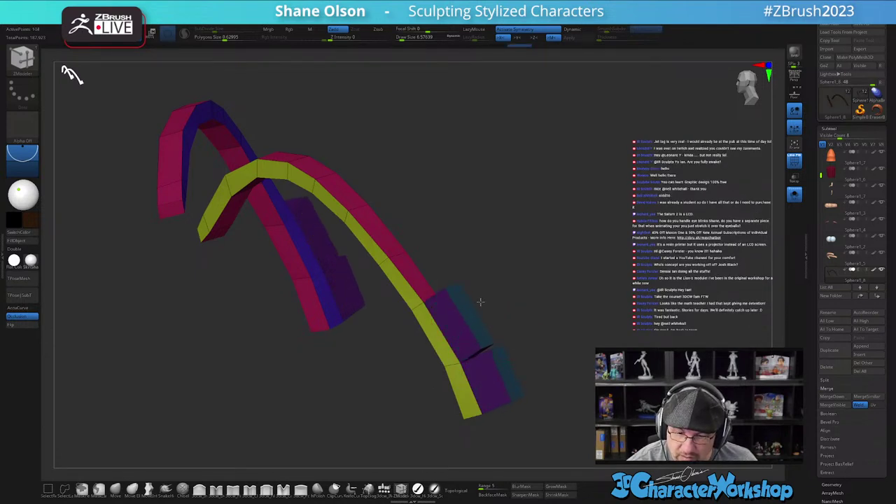
pyautogui.moveTo(413, 280); pyautogui.dragTo(450, 233)
pyautogui.moveTo(584, 327); pyautogui.dragTo(572, 334)
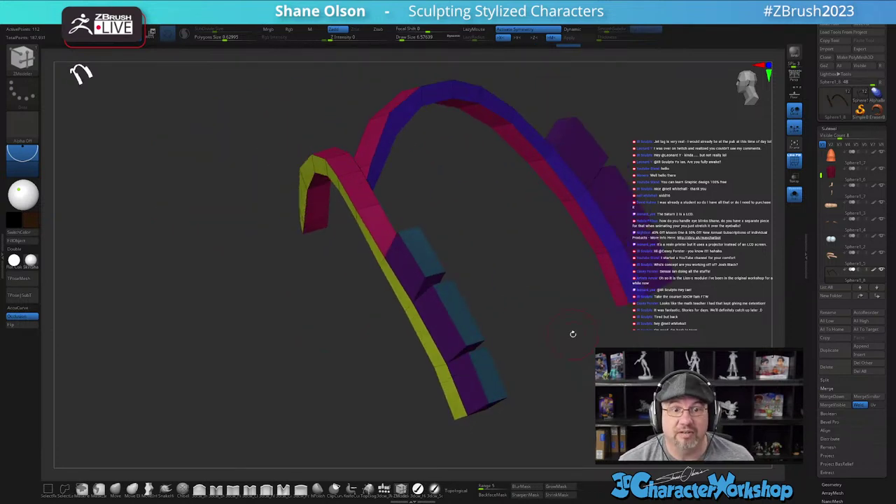
pyautogui.moveTo(573, 334); pyautogui.dragTo(528, 370)
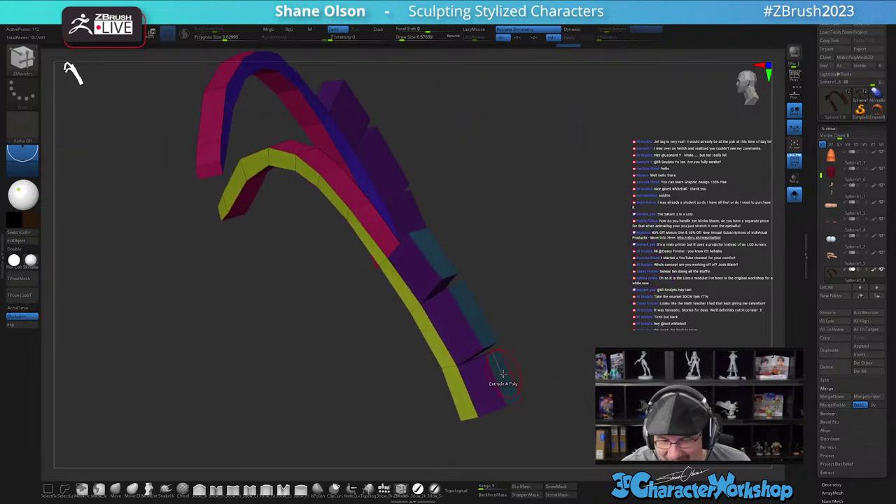
# - Try to scale the end face of the outermost lash block with ZModeler's single-polygon Scale action
pyautogui.press('space')
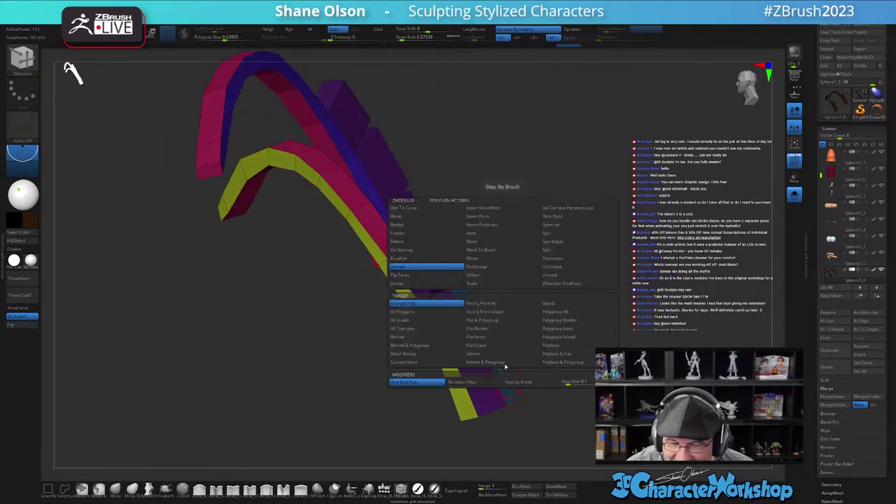
pyautogui.click(495, 285)
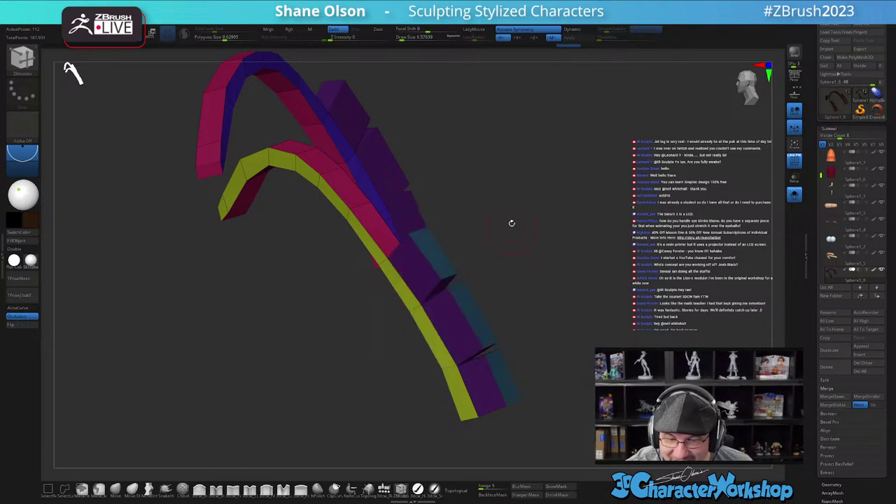
pyautogui.moveTo(501, 371); pyautogui.dragTo(504, 366)
pyautogui.hotkey('ctrl', 'z')
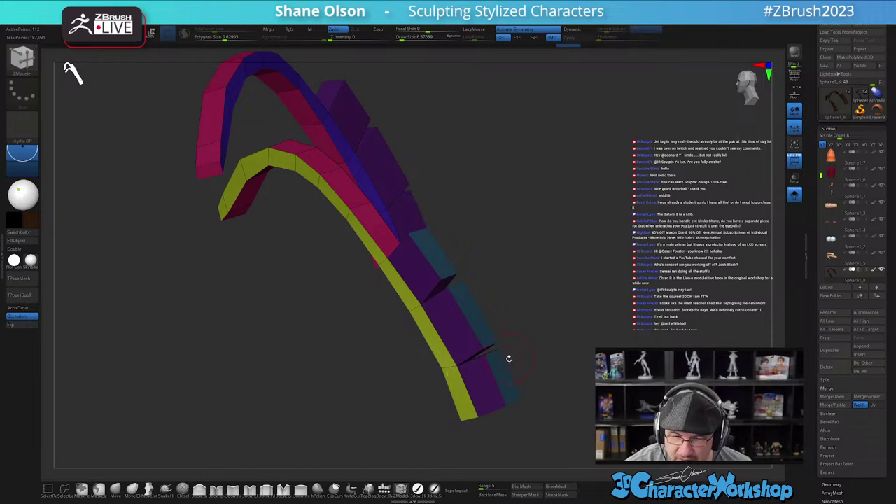
# - Smooth the three extruded lash blocks into tapered shapes with the Smooth brush at a size of about 12
pyautogui.moveTo(534, 327); pyautogui.dragTo(474, 380)
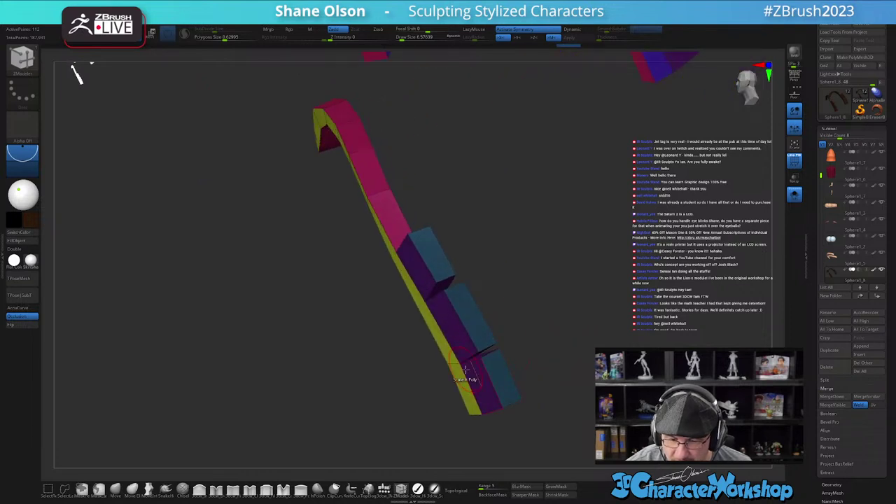
pyautogui.click(116, 489)
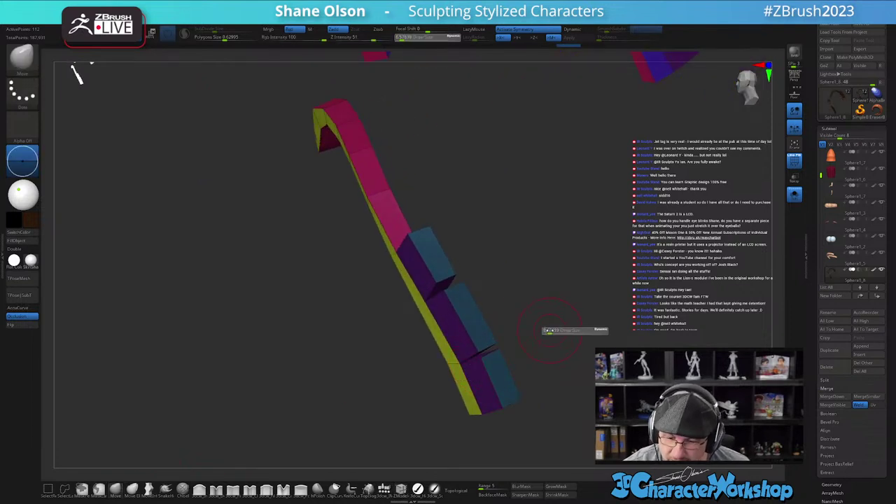
pyautogui.press('shift')
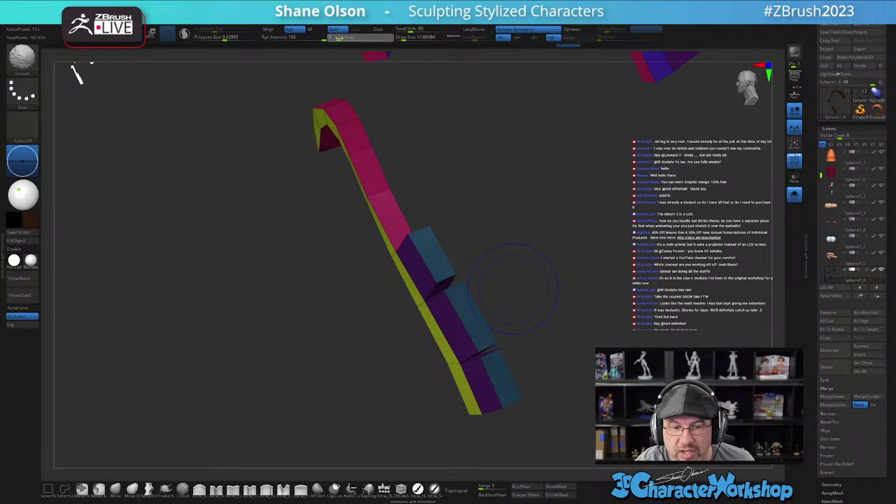
pyautogui.keyDown('shift'); pyautogui.moveTo(511, 372); pyautogui.dragTo(501, 382); pyautogui.keyUp('shift')
pyautogui.moveTo(473, 314)
pyautogui.keyDown('shift'); pyautogui.mouseDown()
pyautogui.moveTo(438, 263)
pyautogui.moveTo(445, 273)
pyautogui.moveTo(453, 249)
pyautogui.mouseUp(); pyautogui.keyUp('shift')
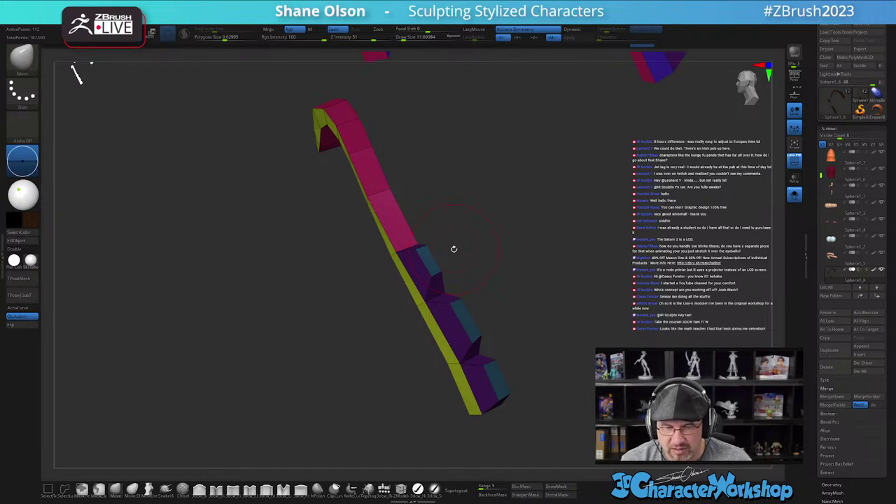
# - Pull the end faces of the three lash blocks into narrower, angled shapes with the Move brush
pyautogui.moveTo(439, 272); pyautogui.dragTo(433, 266)
pyautogui.press('s')
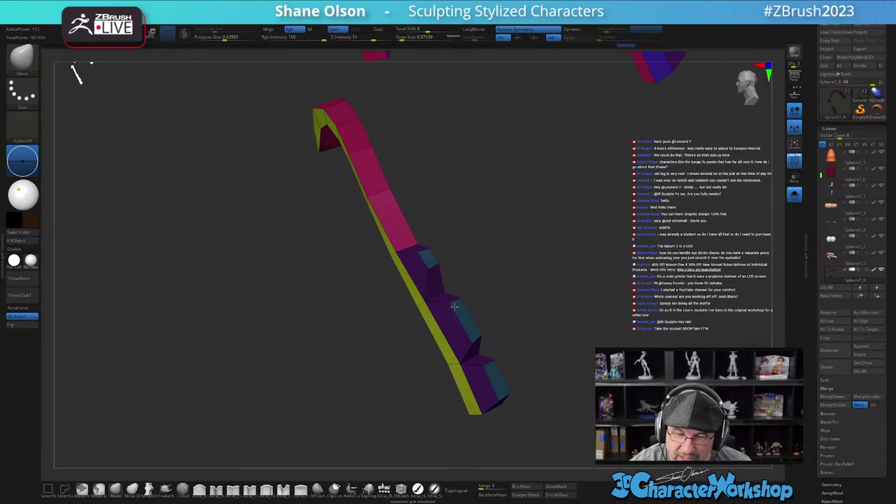
pyautogui.moveTo(470, 340)
pyautogui.mouseDown()
pyautogui.moveTo(491, 347)
pyautogui.moveTo(490, 367)
pyautogui.mouseUp()
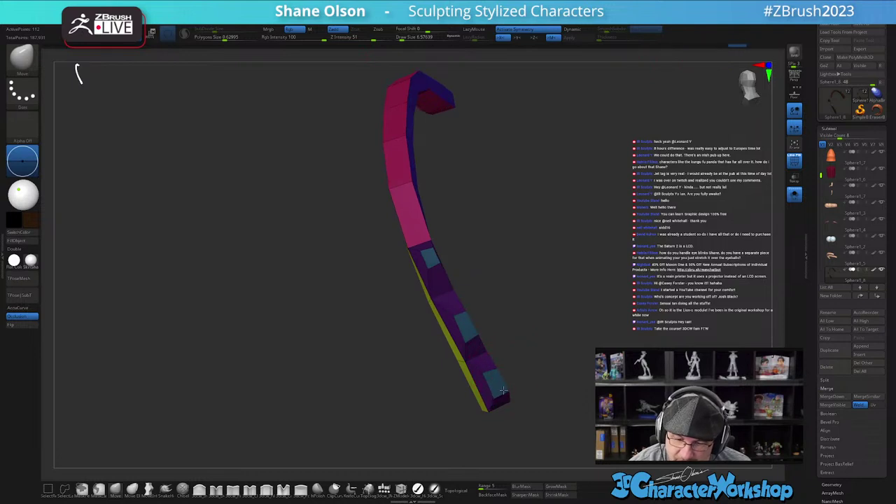
pyautogui.press('s')
pyautogui.moveTo(495, 383); pyautogui.dragTo(499, 383)
pyautogui.moveTo(501, 388); pyautogui.dragTo(487, 383)
pyautogui.moveTo(482, 347); pyautogui.dragTo(455, 348)
pyautogui.moveTo(431, 270)
pyautogui.mouseDown()
pyautogui.moveTo(418, 265)
pyautogui.moveTo(519, 296)
pyautogui.moveTo(498, 312)
pyautogui.moveTo(497, 304)
pyautogui.moveTo(497, 314)
pyautogui.mouseUp()
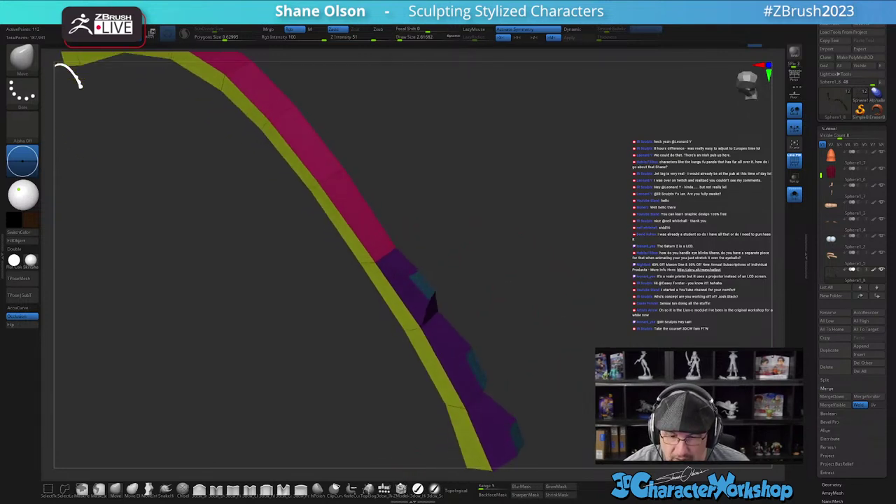
# - Extrude the small end faces of the three lash blocks outward with ZModeler to lengthen the lashes
pyautogui.click(404, 492)
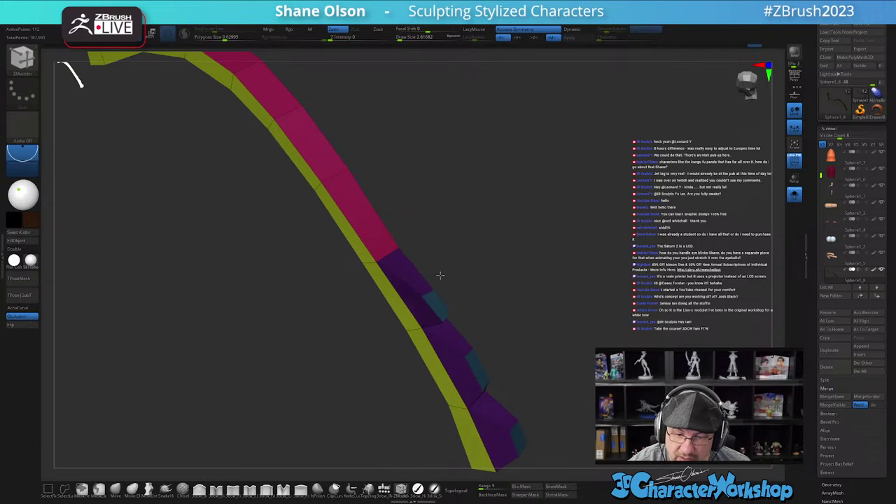
pyautogui.press('space')
pyautogui.click(343, 263)
pyautogui.moveTo(436, 278); pyautogui.dragTo(436, 268)
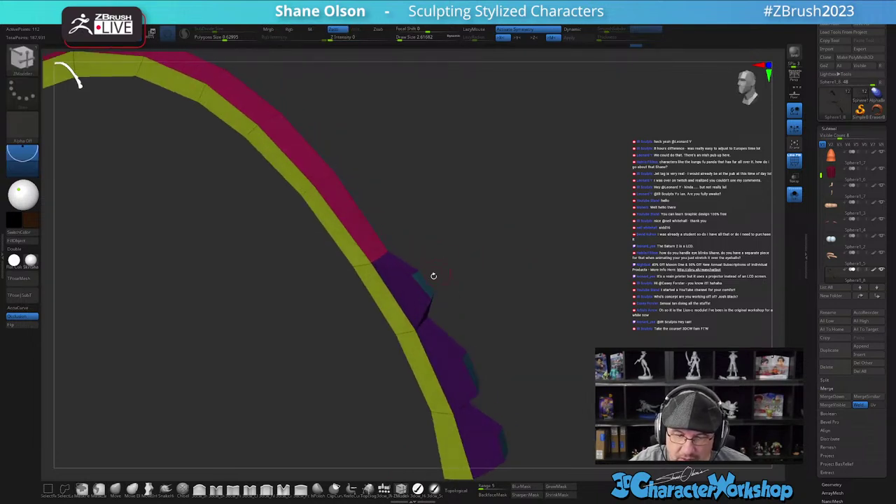
pyautogui.moveTo(513, 349); pyautogui.dragTo(545, 377)
pyautogui.moveTo(579, 337); pyautogui.dragTo(579, 363)
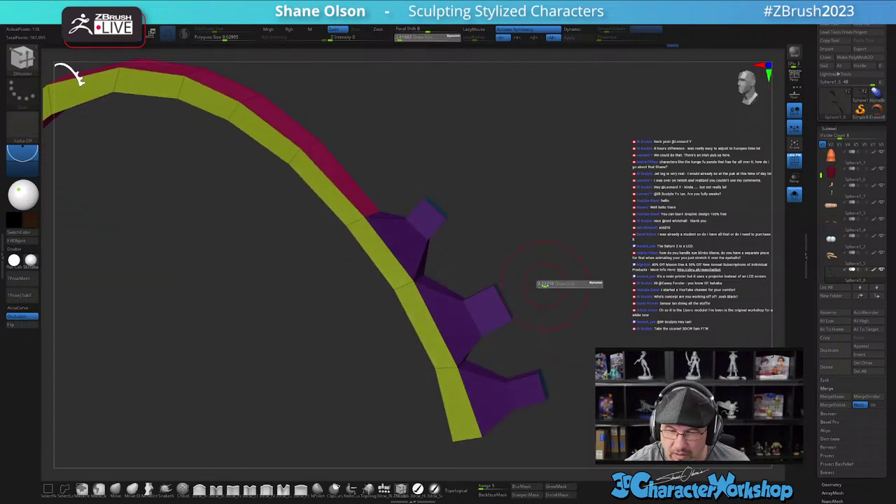
# - Smooth the three extruded lash ends to narrow them, with a brush size of about 10.5, and undo the last stroke
pyautogui.press('shift')
pyautogui.keyDown('shift'); pyautogui.click(491, 304); pyautogui.keyUp('shift')
pyautogui.keyDown('shift'); pyautogui.click(432, 211); pyautogui.keyUp('shift')
pyautogui.keyDown('shift'); pyautogui.click(545, 389); pyautogui.keyUp('shift')
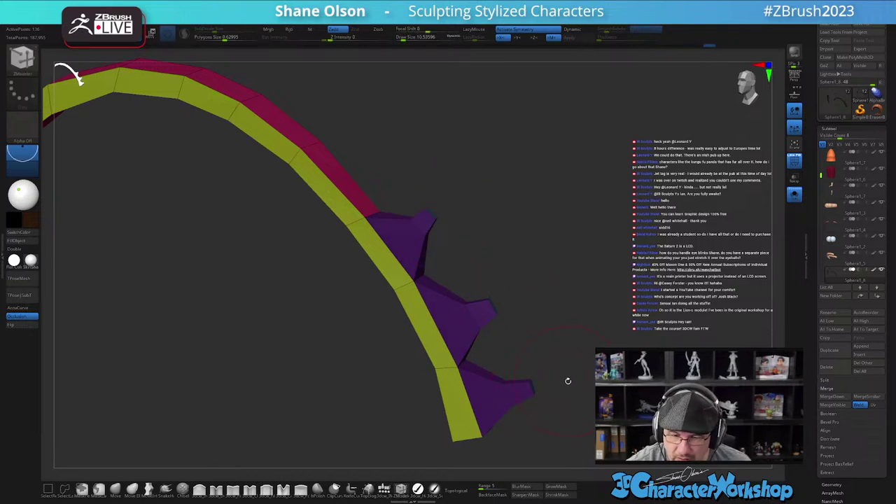
pyautogui.hotkey('ctrl', 'z')
# - Stretch and taper the three lash tips outward with the Move brush at a size of about 5
pyautogui.click(116, 490)
pyautogui.press('s')
pyautogui.press('s')
pyautogui.moveTo(539, 384)
pyautogui.mouseDown()
pyautogui.moveTo(565, 373)
pyautogui.moveTo(518, 383)
pyautogui.mouseUp()
pyautogui.press('s')
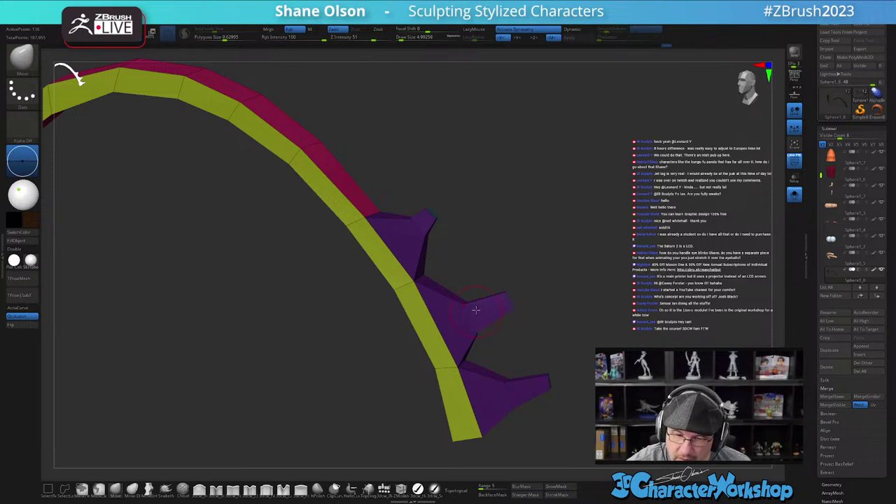
pyautogui.moveTo(442, 235); pyautogui.dragTo(466, 272)
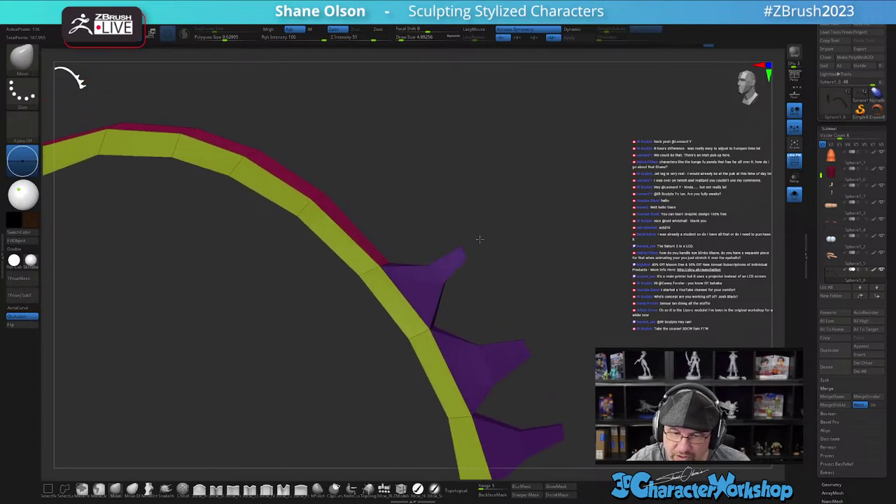
pyautogui.moveTo(531, 299); pyautogui.dragTo(483, 311)
pyautogui.moveTo(467, 225)
pyautogui.mouseDown()
pyautogui.moveTo(462, 332)
pyautogui.moveTo(456, 231)
pyautogui.moveTo(429, 238)
pyautogui.moveTo(464, 242)
pyautogui.mouseUp()
# - Curve the lash tips upward in the view along the strip with the Move brush at a size of about 14
pyautogui.press('s')
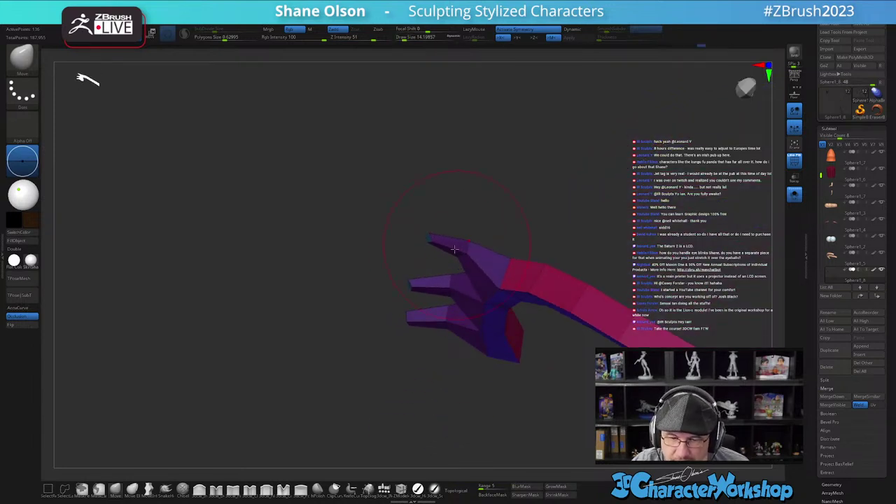
pyautogui.moveTo(428, 283); pyautogui.dragTo(434, 262)
pyautogui.moveTo(431, 315); pyautogui.dragTo(443, 294)
pyautogui.moveTo(403, 377)
pyautogui.mouseDown()
pyautogui.moveTo(468, 378)
pyautogui.moveTo(542, 398)
pyautogui.moveTo(552, 378)
pyautogui.moveTo(564, 380)
pyautogui.moveTo(554, 362)
pyautogui.moveTo(558, 394)
pyautogui.moveTo(570, 373)
pyautogui.moveTo(565, 382)
pyautogui.moveTo(558, 370)
pyautogui.moveTo(622, 340)
pyautogui.mouseUp()
# - Turn on the smooth subdivision preview, hide the polygroup wireframe and bring the whole character back from Solo mode
pyautogui.press('d')
pyautogui.hotkey('shift', 'f')
pyautogui.click(794, 195)
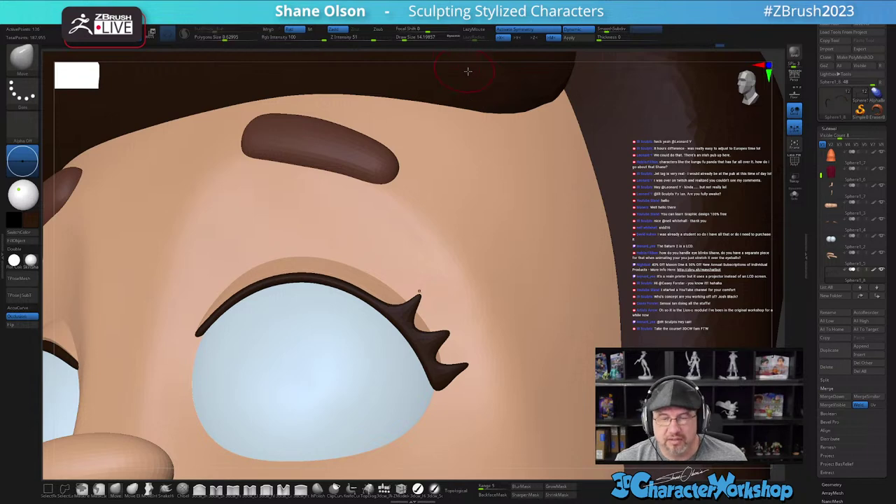
# - Show the character reference sheet and place it beside the head in the front view
pyautogui.keyDown('alt'); pyautogui.moveTo(615, 58); pyautogui.dragTo(609, 14); pyautogui.keyUp('alt')
pyautogui.moveTo(579, 286); pyautogui.dragTo(643, 280)
pyautogui.hotkey('shift', 'z')
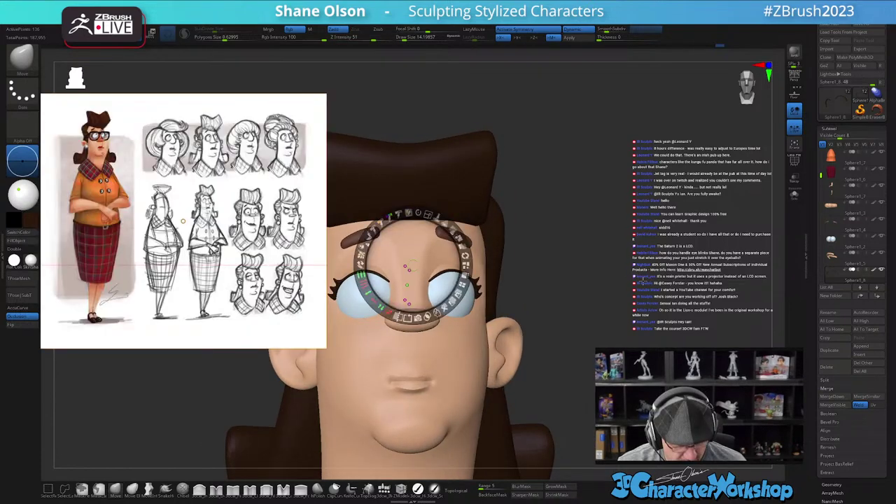
pyautogui.moveTo(419, 263); pyautogui.dragTo(130, 315)
pyautogui.press('z')
pyautogui.moveTo(571, 313); pyautogui.dragTo(662, 293)
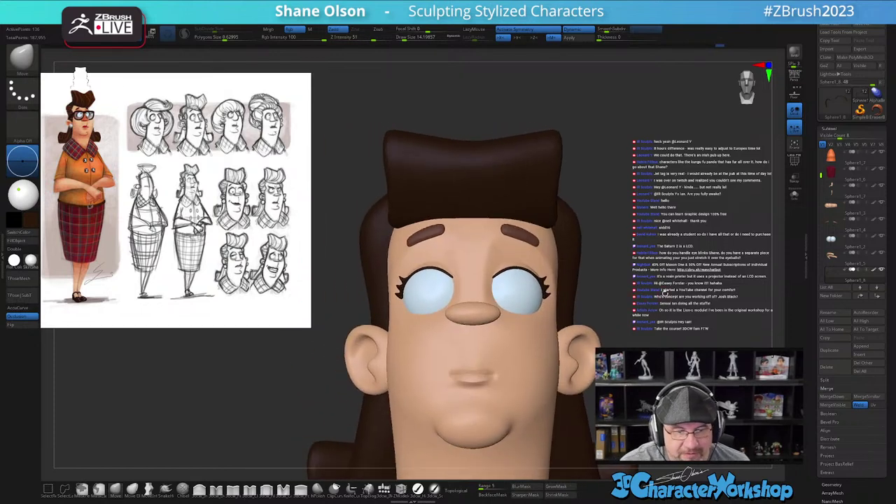
# - Insert a small dark QuadSphere as a pupil on each eyeball with the insert-mesh brush
pyautogui.click(384, 491)
pyautogui.keyDown('alt'); pyautogui.click(525, 308); pyautogui.keyUp('alt')
pyautogui.keyDown('ctrl'); pyautogui.moveTo(524, 309); pyautogui.dragTo(517, 311, button='right'); pyautogui.keyUp('ctrl')
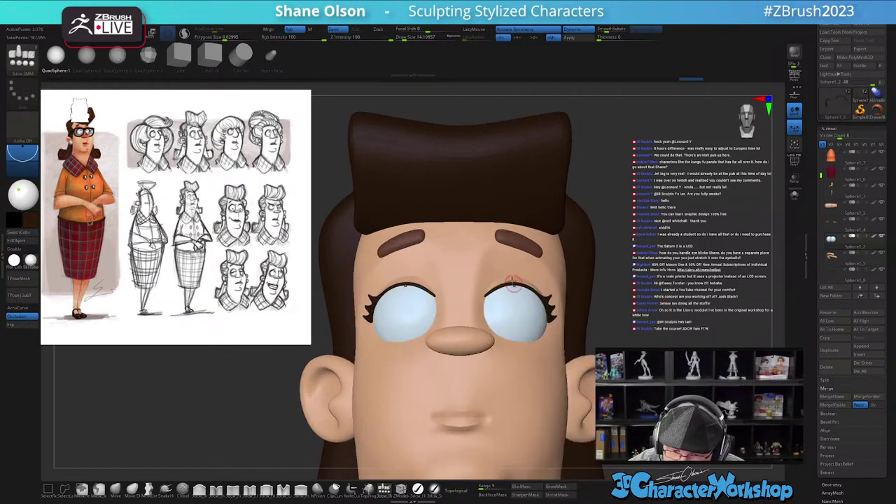
pyautogui.moveTo(500, 313); pyautogui.dragTo(502, 318)
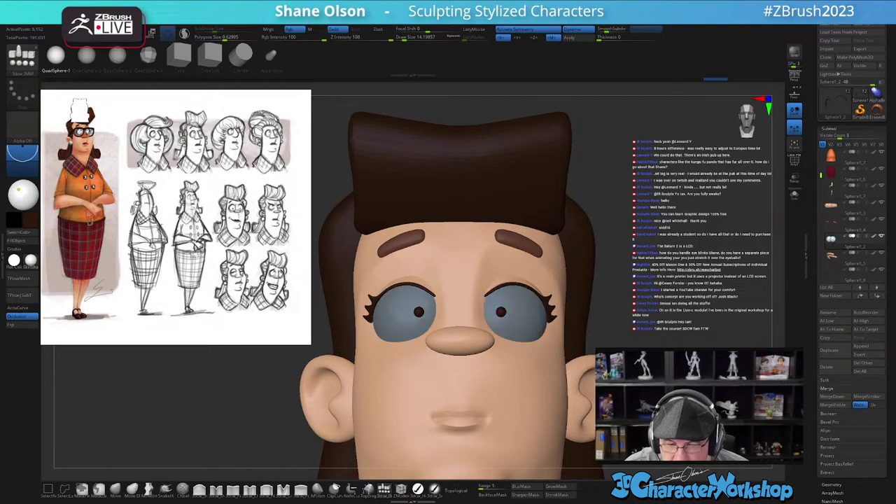
# - Split the inserted pupil spheres from the eyeballs into their own subtool
pyautogui.keyDown('ctrl'); pyautogui.moveTo(502, 318); pyautogui.dragTo(518, 301, button='right'); pyautogui.keyUp('ctrl')
pyautogui.moveTo(616, 329); pyautogui.dragTo(558, 335, button='right')
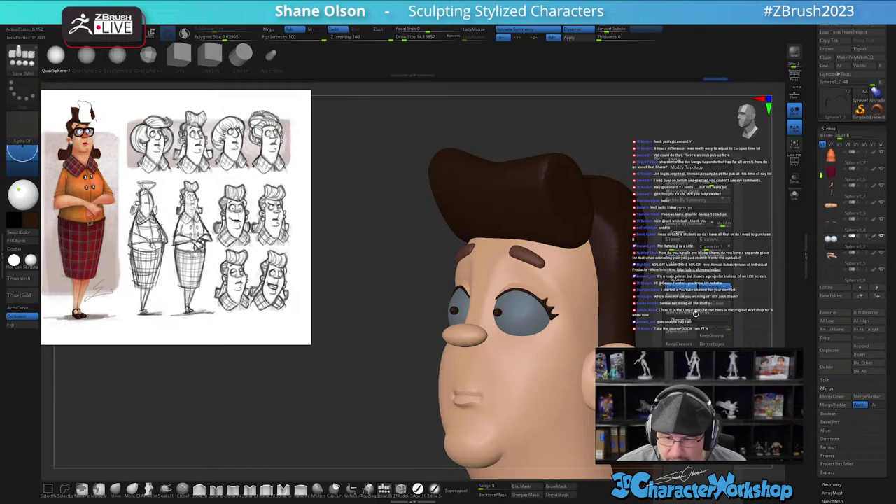
pyautogui.hotkey('ctrl', 'shift', 's')
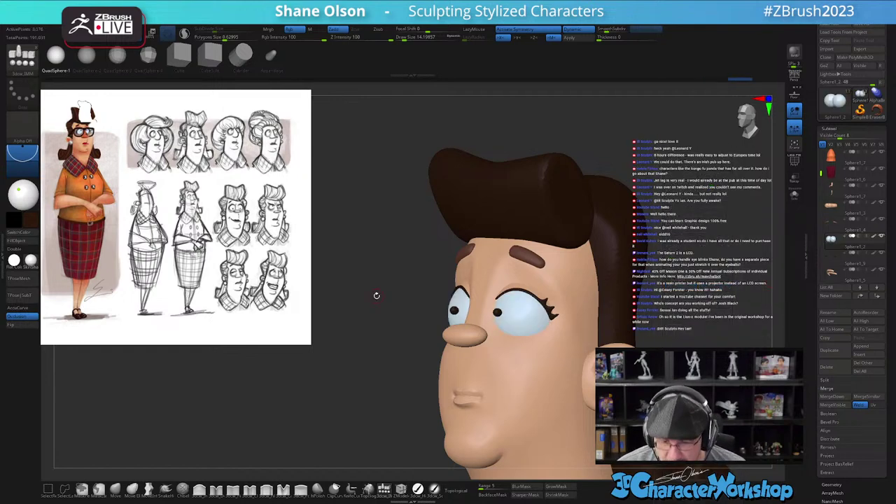
# - Adjust the pupils with the gizmo and push them back against the eyeball surfaces
pyautogui.moveTo(392, 168); pyautogui.dragTo(411, 289)
pyautogui.press('w')
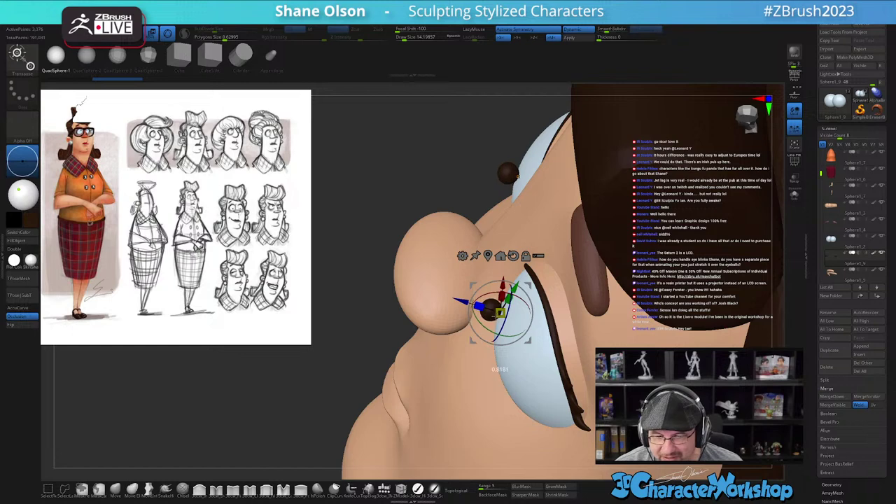
pyautogui.moveTo(515, 329); pyautogui.dragTo(528, 333)
pyautogui.moveTo(465, 302); pyautogui.dragTo(470, 303)
pyautogui.moveTo(362, 319); pyautogui.dragTo(523, 454)
pyautogui.moveTo(541, 355)
pyautogui.mouseDown()
pyautogui.moveTo(514, 415)
pyautogui.moveTo(572, 387)
pyautogui.moveTo(553, 399)
pyautogui.mouseUp()
pyautogui.press('q')
# - Choose the soft paint brush for the head and sample an orange-red colour from the reference painting
pyautogui.keyDown('alt'); pyautogui.moveTo(603, 424); pyautogui.dragTo(556, 332); pyautogui.keyUp('alt')
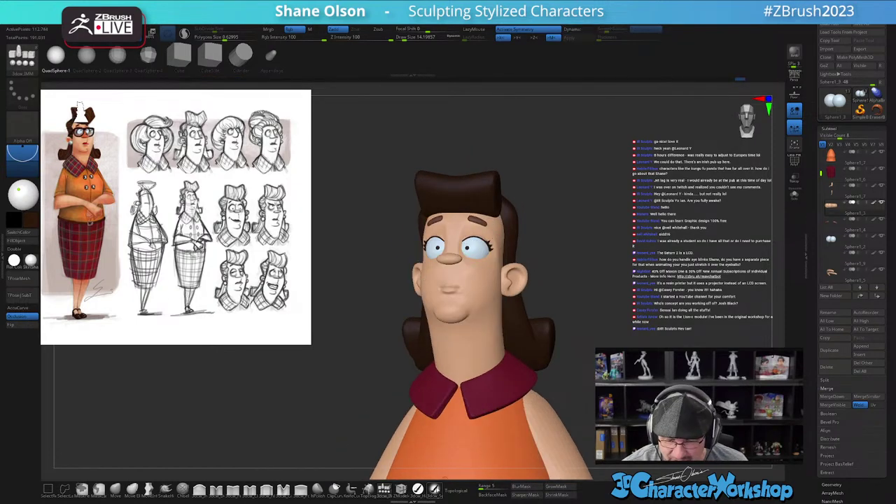
pyautogui.click(435, 490)
pyautogui.keyDown('alt'); pyautogui.moveTo(611, 292); pyautogui.dragTo(599, 324); pyautogui.keyUp('alt')
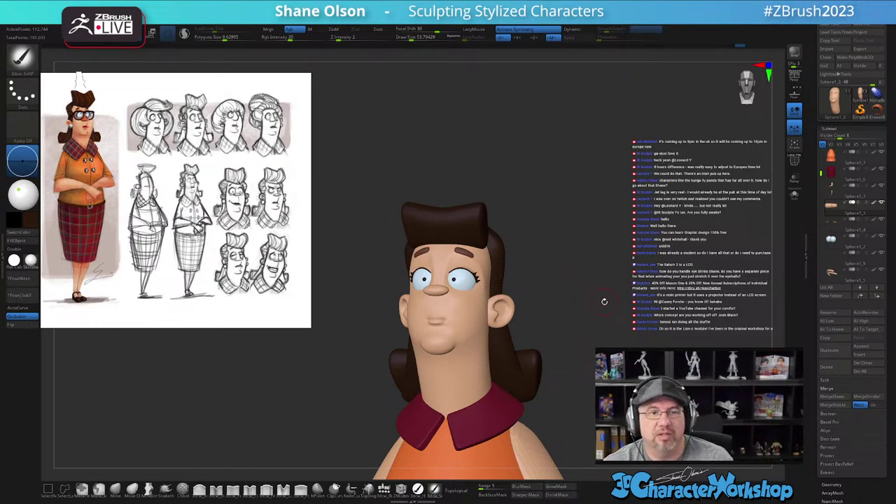
pyautogui.keyDown('alt'); pyautogui.moveTo(362, 298); pyautogui.dragTo(373, 281); pyautogui.keyUp('alt')
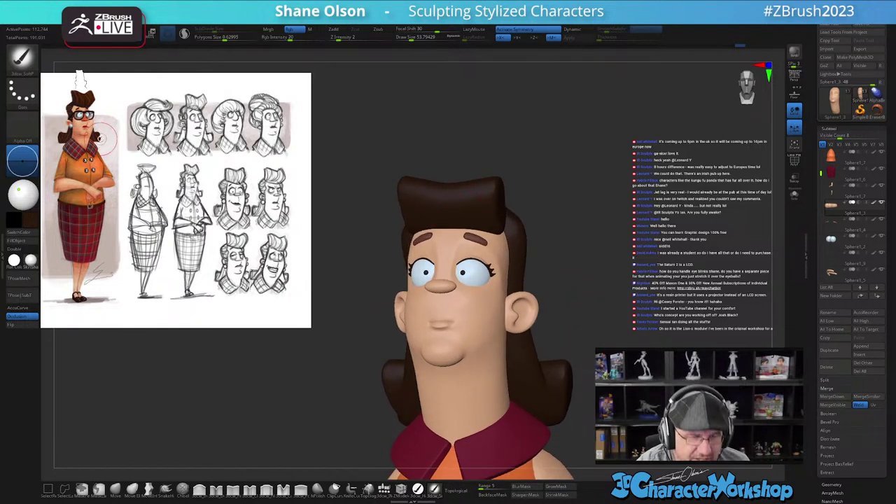
pyautogui.press('z')
pyautogui.click(85, 119)
pyautogui.press('z')
# - Try an orange-red blush stroke on the chin with an enlarged brush and undo it
pyautogui.moveTo(562, 321); pyautogui.dragTo(575, 318)
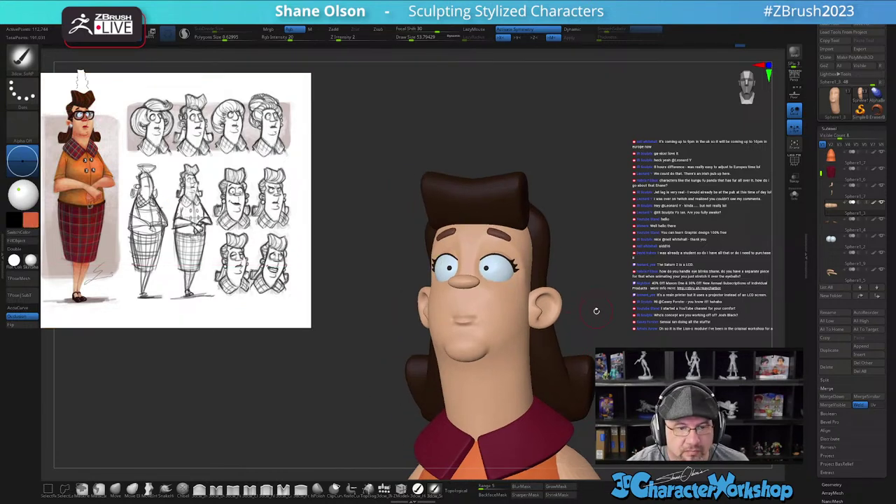
pyautogui.press('s')
pyautogui.moveTo(599, 311)
pyautogui.mouseDown()
pyautogui.moveTo(602, 317)
pyautogui.moveTo(623, 297)
pyautogui.mouseUp()
pyautogui.moveTo(497, 365); pyautogui.dragTo(496, 355)
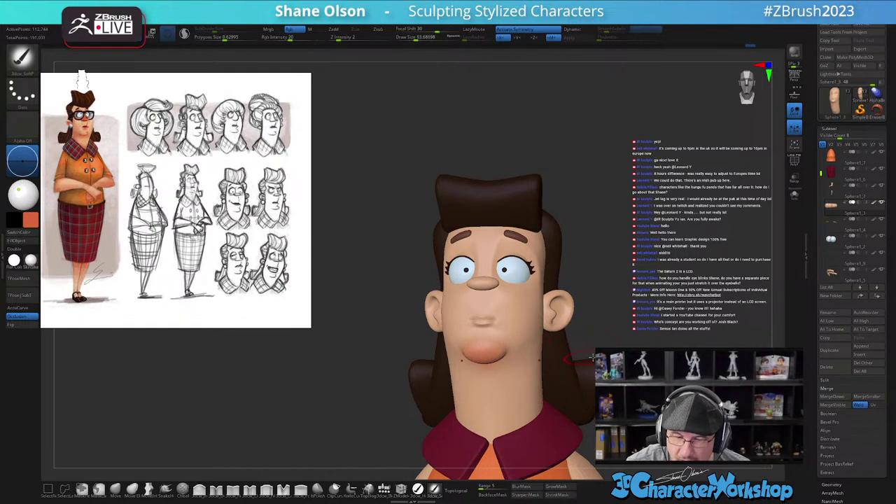
pyautogui.hotkey('ctrl', 'z')
# - Select the nose and paint it with the soft orange-red colour
pyautogui.moveTo(598, 346); pyautogui.dragTo(522, 266)
pyautogui.keyDown('alt'); pyautogui.click(482, 268); pyautogui.keyUp('alt')
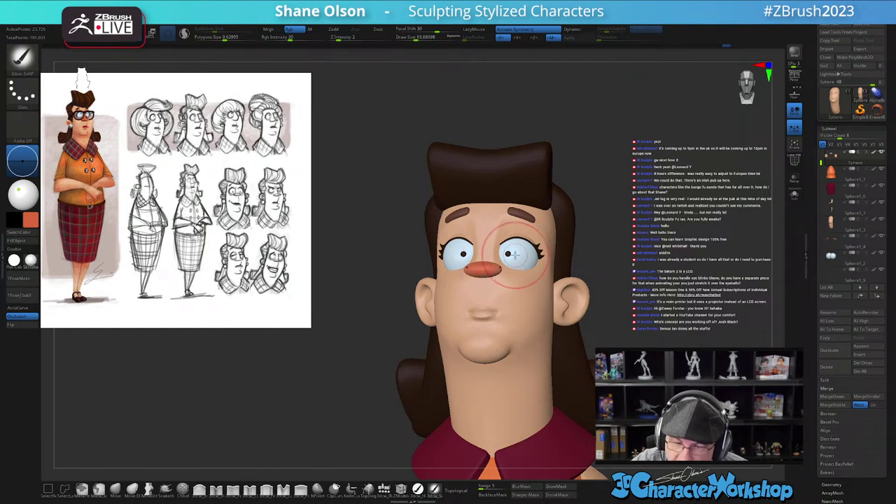
pyautogui.moveTo(616, 302); pyautogui.dragTo(577, 318)
pyautogui.moveTo(493, 286); pyautogui.dragTo(522, 284, button='right')
# - Select the head and paint a soft red blush around the nose bridge between the eyes
pyautogui.keyDown('alt'); pyautogui.click(510, 293); pyautogui.keyUp('alt')
pyautogui.press('s')
pyautogui.moveTo(512, 294); pyautogui.dragTo(502, 293)
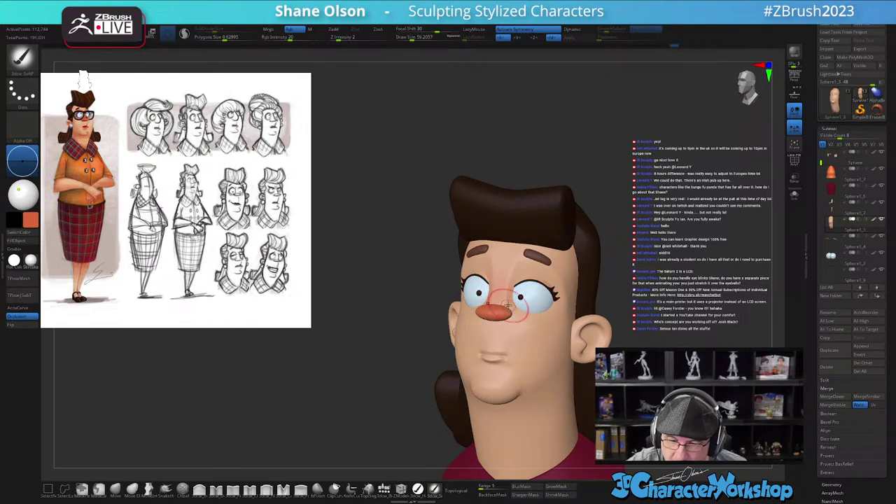
# - Select the ears and tint them with the orange-red colour using a larger brush
pyautogui.moveTo(660, 329)
pyautogui.mouseDown()
pyautogui.moveTo(715, 329)
pyautogui.moveTo(658, 330)
pyautogui.moveTo(662, 318)
pyautogui.moveTo(606, 323)
pyautogui.mouseUp()
pyautogui.keyDown('alt'); pyautogui.click(602, 325); pyautogui.keyUp('alt')
pyautogui.press('s')
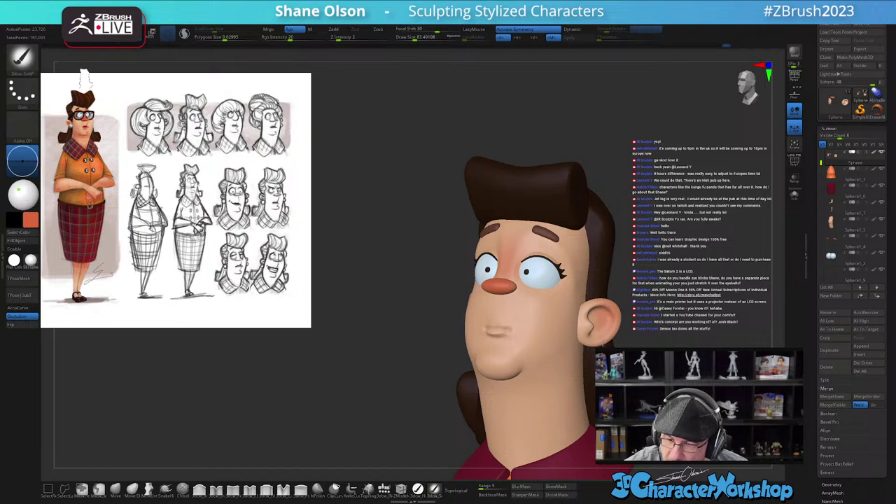
pyautogui.moveTo(654, 325)
pyautogui.mouseDown()
pyautogui.moveTo(689, 326)
pyautogui.moveTo(654, 325)
pyautogui.mouseUp()
pyautogui.moveTo(651, 290)
pyautogui.keyDown('alt'); pyautogui.mouseDown()
pyautogui.moveTo(642, 286)
pyautogui.moveTo(674, 296)
pyautogui.mouseUp(); pyautogui.keyUp('alt')
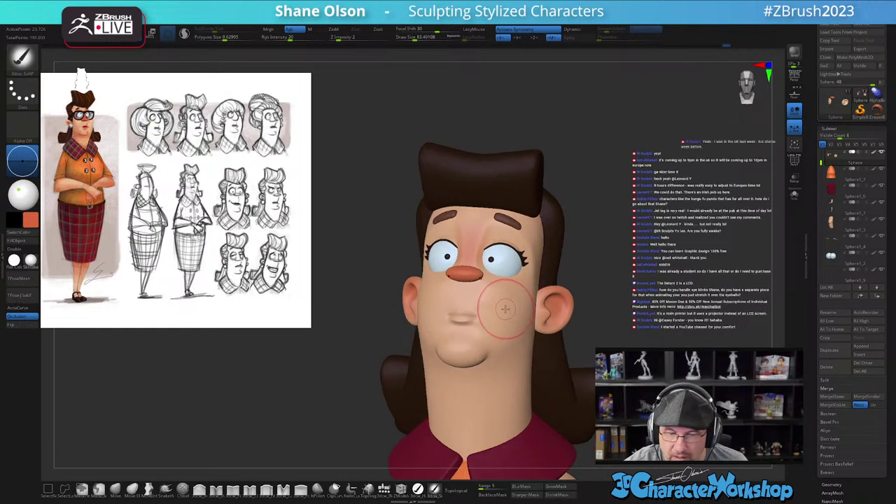
# - Select the head again and brush a soft red tint over the chin, cheeks and jaw at a size of about 97
pyautogui.keyDown('alt'); pyautogui.click(503, 306); pyautogui.keyUp('alt')
pyautogui.keyDown('ctrl'); pyautogui.moveTo(506, 305); pyautogui.dragTo(496, 262, button='right'); pyautogui.keyUp('ctrl')
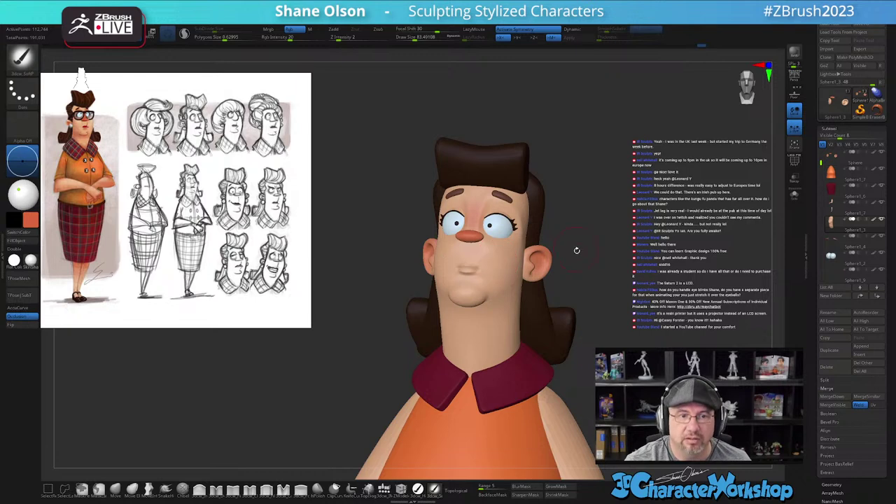
pyautogui.moveTo(591, 240)
pyautogui.mouseDown()
pyautogui.moveTo(609, 244)
pyautogui.moveTo(583, 269)
pyautogui.mouseUp()
pyautogui.press('s')
pyautogui.moveTo(468, 290)
pyautogui.mouseDown()
pyautogui.moveTo(484, 302)
pyautogui.moveTo(465, 298)
pyautogui.moveTo(465, 308)
pyautogui.mouseUp()
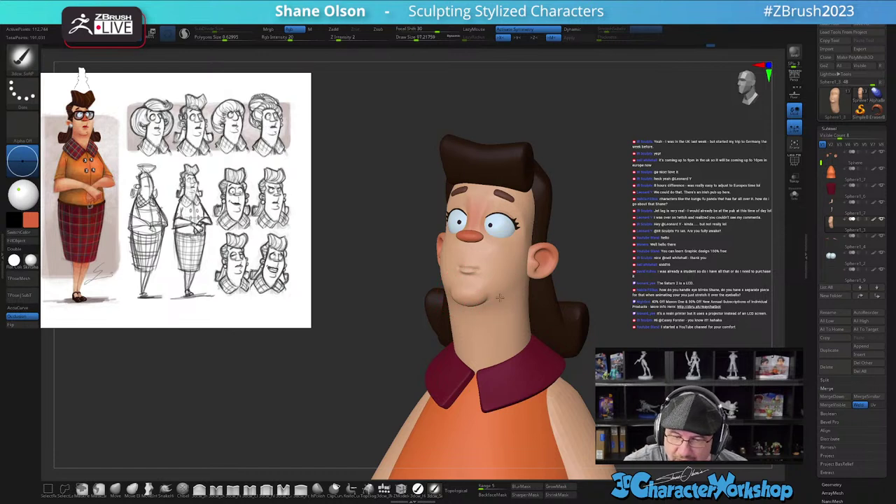
pyautogui.moveTo(504, 276); pyautogui.dragTo(514, 265)
pyautogui.keyDown('alt'); pyautogui.moveTo(523, 257); pyautogui.dragTo(516, 284, button='right'); pyautogui.keyUp('alt')
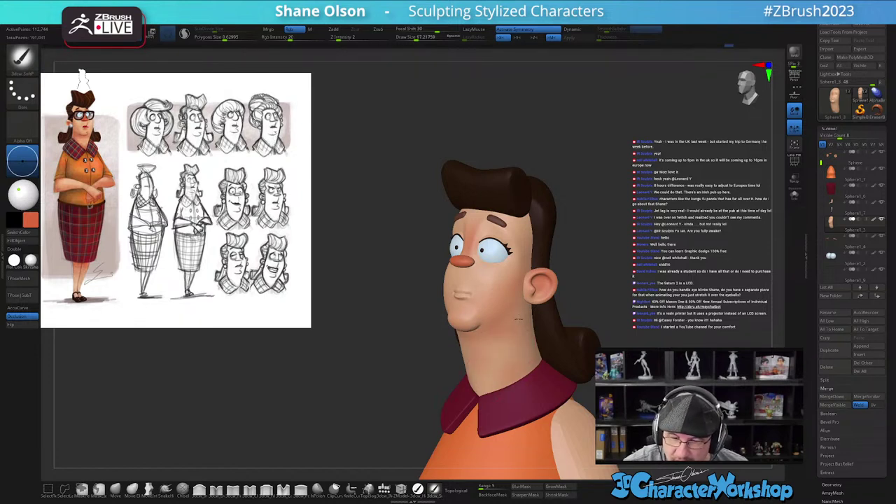
# - Tint the neck and lower face at a brush size of about 208, and pick the peach skin colour
pyautogui.keyDown('alt'); pyautogui.moveTo(596, 344); pyautogui.dragTo(597, 326); pyautogui.keyUp('alt')
pyautogui.moveTo(597, 326)
pyautogui.mouseDown()
pyautogui.moveTo(640, 329)
pyautogui.moveTo(601, 331)
pyautogui.mouseUp()
pyautogui.press('s')
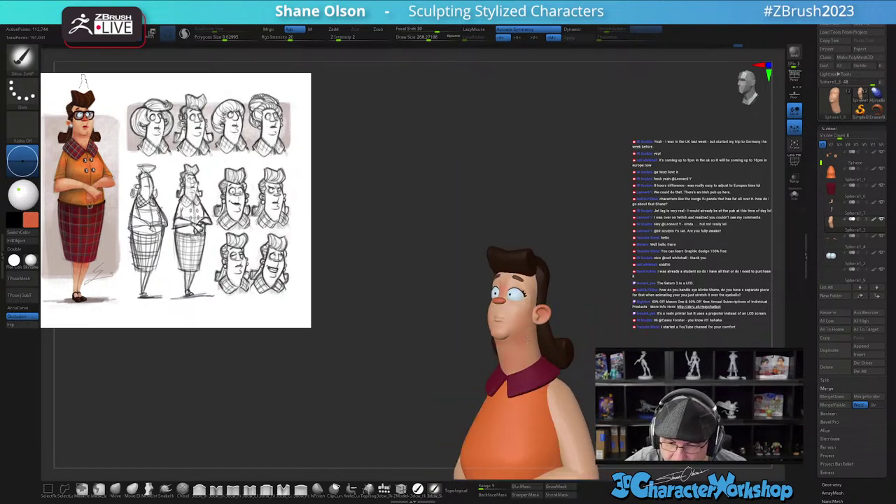
pyautogui.moveTo(540, 339)
pyautogui.mouseDown()
pyautogui.moveTo(537, 347)
pyautogui.moveTo(618, 340)
pyautogui.moveTo(584, 342)
pyautogui.mouseUp()
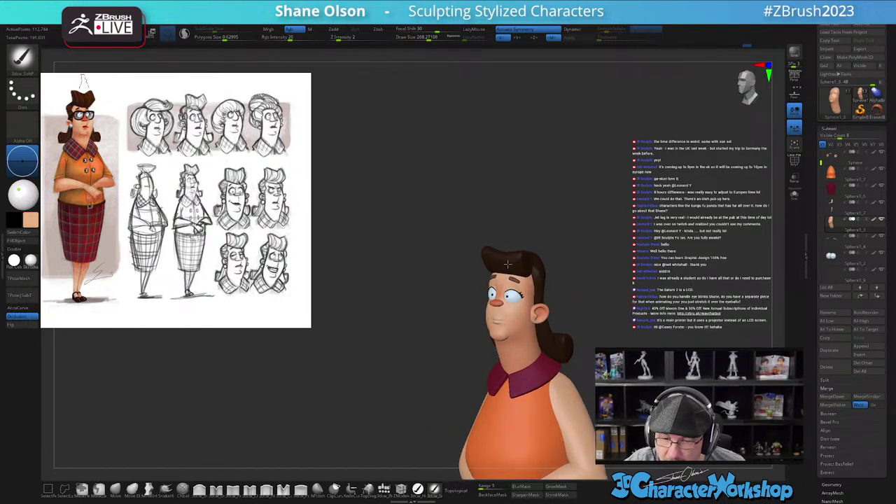
pyautogui.moveTo(588, 322); pyautogui.dragTo(599, 344)
pyautogui.moveTo(579, 348); pyautogui.dragTo(573, 280, button='right')
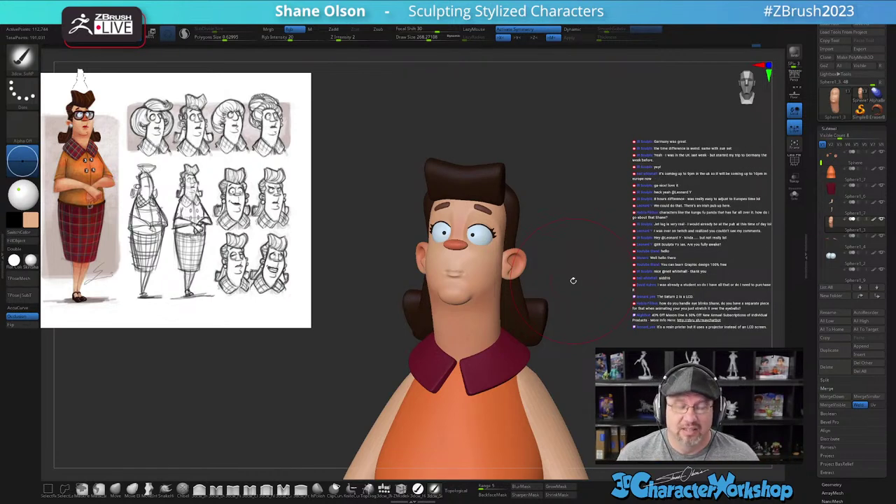
# - Pick the orange-red colour and deepen the blush on the nose bridge between the eyes at a brush size of about 41
pyautogui.press('s')
pyautogui.moveTo(576, 322); pyautogui.dragTo(572, 322)
pyautogui.keyDown('ctrl'); pyautogui.moveTo(579, 278); pyautogui.dragTo(601, 438, button='right'); pyautogui.keyUp('ctrl')
pyautogui.press('c')
pyautogui.press('s')
pyautogui.moveTo(448, 327)
pyautogui.mouseDown()
pyautogui.moveTo(437, 329)
pyautogui.moveTo(439, 313)
pyautogui.mouseUp()
pyautogui.press('s')
pyautogui.click(444, 310)
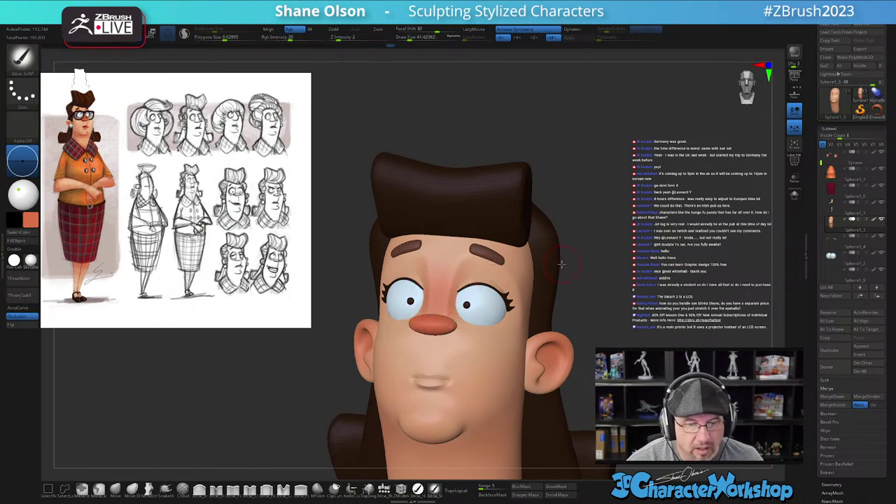
pyautogui.keyDown('ctrl'); pyautogui.moveTo(562, 264); pyautogui.dragTo(554, 280, button='right'); pyautogui.keyUp('ctrl')
pyautogui.moveTo(544, 320); pyautogui.dragTo(534, 320)
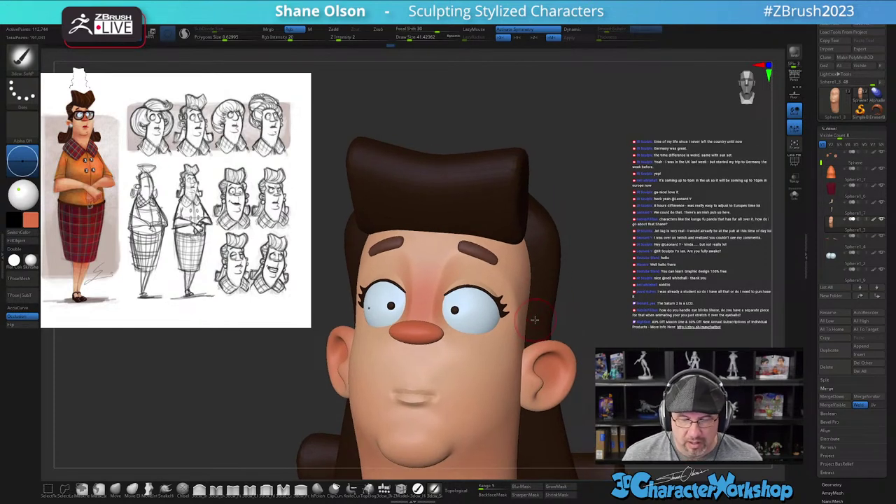
# - Choose a dark purple and paint eyeshadow around both eyes at a brush size of about 41
pyautogui.press('c')
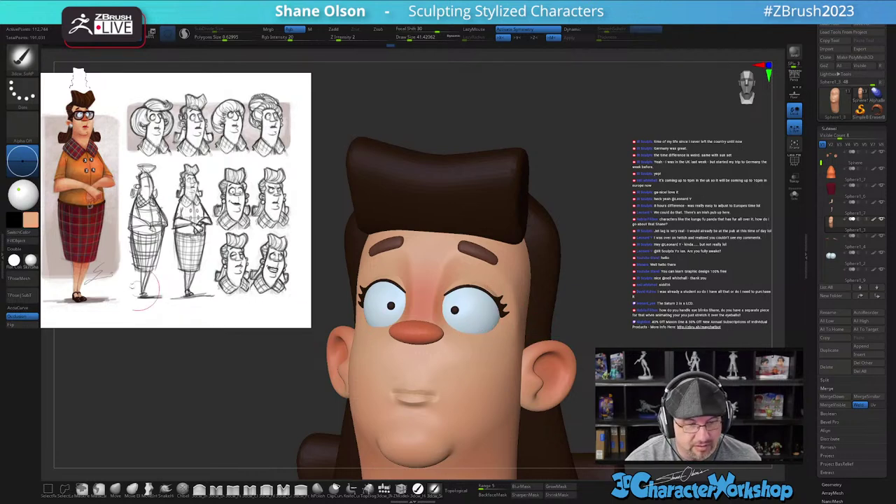
pyautogui.click(33, 221)
pyautogui.click(36, 282)
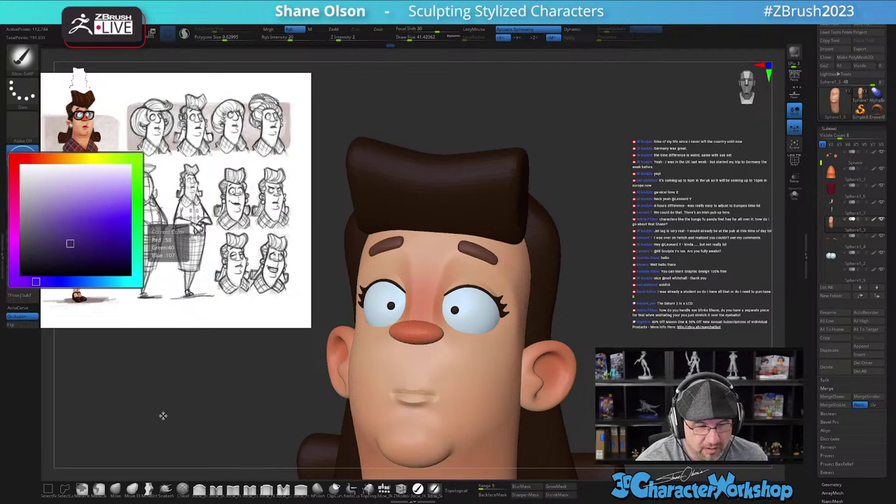
pyautogui.click(70, 243)
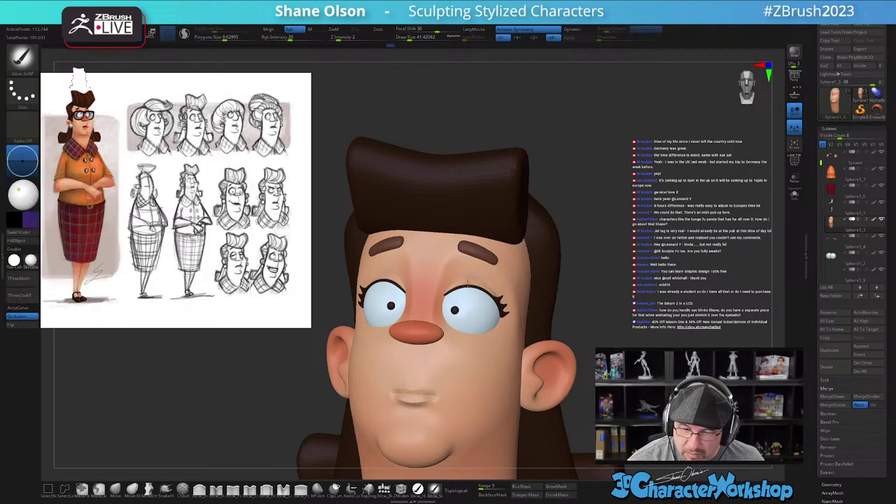
pyautogui.moveTo(451, 285)
pyautogui.mouseDown()
pyautogui.moveTo(476, 275)
pyautogui.moveTo(491, 284)
pyautogui.moveTo(484, 337)
pyautogui.moveTo(456, 338)
pyautogui.moveTo(442, 316)
pyautogui.moveTo(470, 278)
pyautogui.mouseUp()
pyautogui.moveTo(592, 309)
pyautogui.keyDown('alt'); pyautogui.mouseDown()
pyautogui.moveTo(591, 290)
pyautogui.moveTo(634, 328)
pyautogui.moveTo(586, 332)
pyautogui.moveTo(623, 328)
pyautogui.moveTo(612, 343)
pyautogui.moveTo(621, 344)
pyautogui.moveTo(598, 348)
pyautogui.mouseUp(); pyautogui.keyUp('alt')
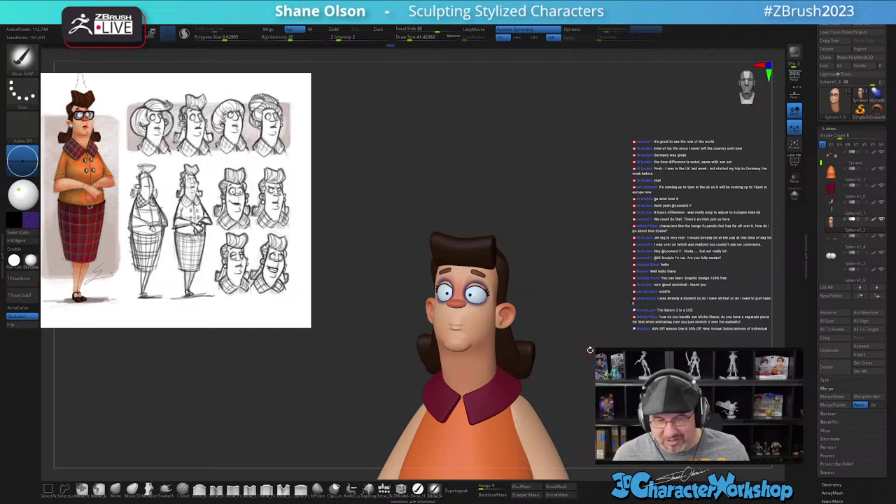
pyautogui.moveTo(553, 300)
pyautogui.keyDown('alt'); pyautogui.mouseDown()
pyautogui.moveTo(552, 352)
pyautogui.moveTo(568, 330)
pyautogui.moveTo(549, 366)
pyautogui.moveTo(593, 365)
pyautogui.mouseUp(); pyautogui.keyUp('alt')
# - Pick the peach skin colour and soften the purple eyeshadow with a brush size of about 83
pyautogui.press('c')
pyautogui.press('s')
pyautogui.keyDown('alt'); pyautogui.moveTo(593, 365); pyautogui.dragTo(582, 349); pyautogui.keyUp('alt')
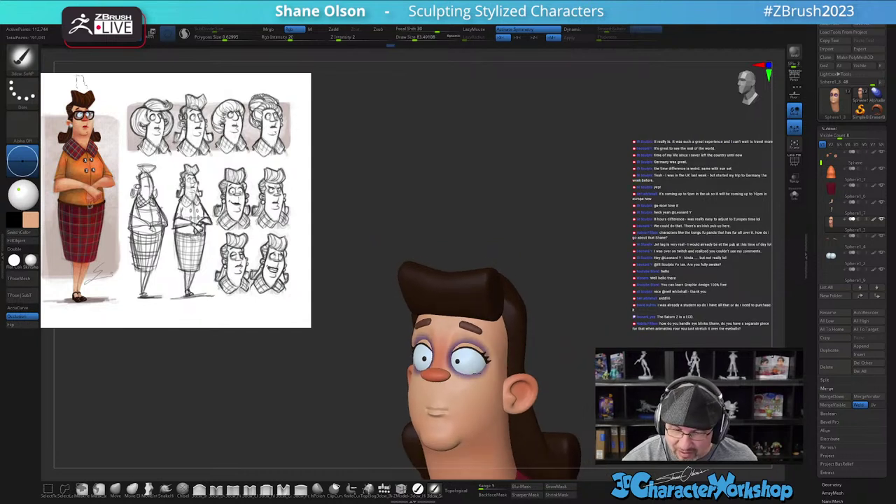
pyautogui.moveTo(458, 364); pyautogui.dragTo(494, 352)
pyautogui.moveTo(588, 378)
pyautogui.mouseDown()
pyautogui.moveTo(637, 378)
pyautogui.moveTo(576, 381)
pyautogui.moveTo(580, 290)
pyautogui.mouseUp()
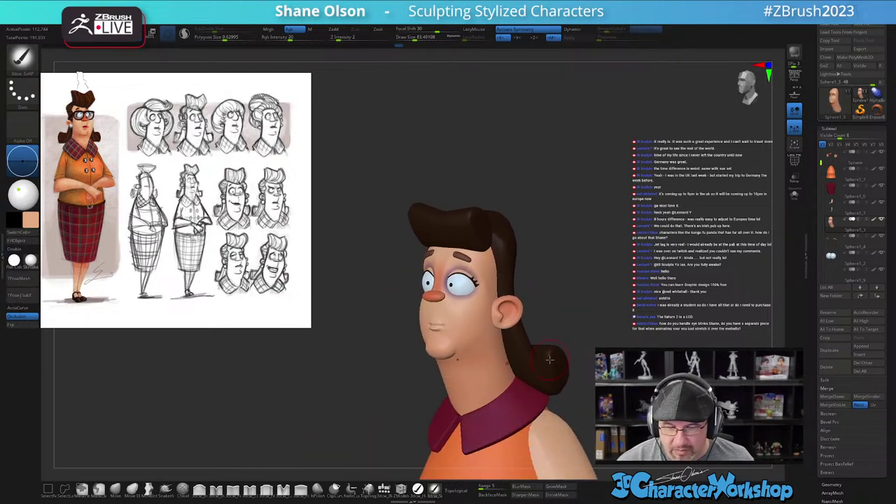
pyautogui.moveTo(611, 289); pyautogui.dragTo(658, 265)
pyautogui.keyDown('alt'); pyautogui.moveTo(628, 166); pyautogui.dragTo(600, 242); pyautogui.keyUp('alt')
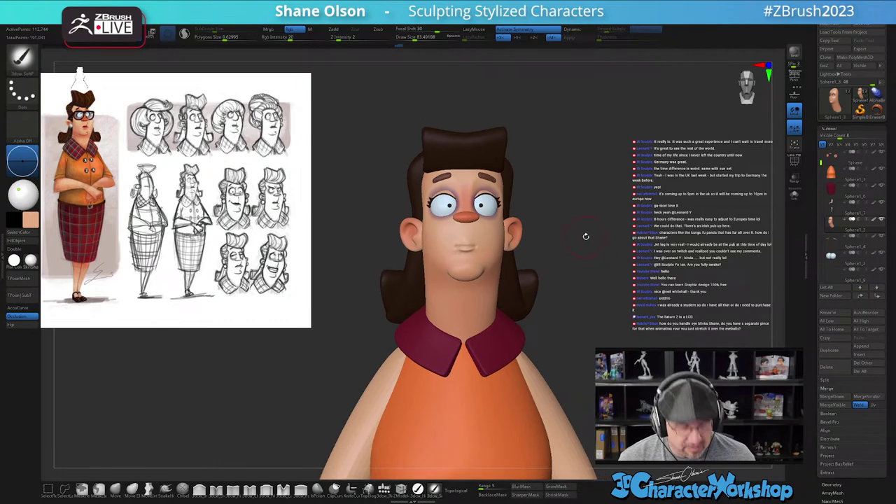
# - Enlarge the reference image, pick the red of the woman's lips, and shrink the reference again
pyautogui.press('z')
pyautogui.click(92, 189)
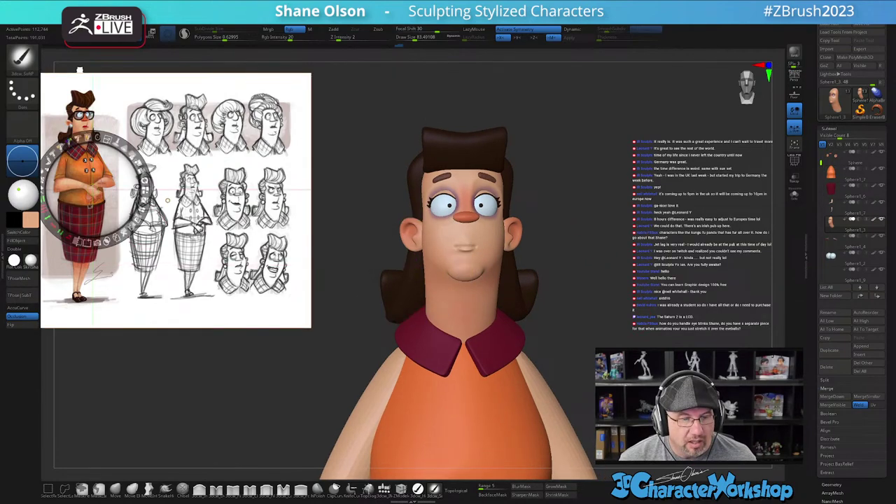
pyautogui.moveTo(111, 161); pyautogui.dragTo(171, 153)
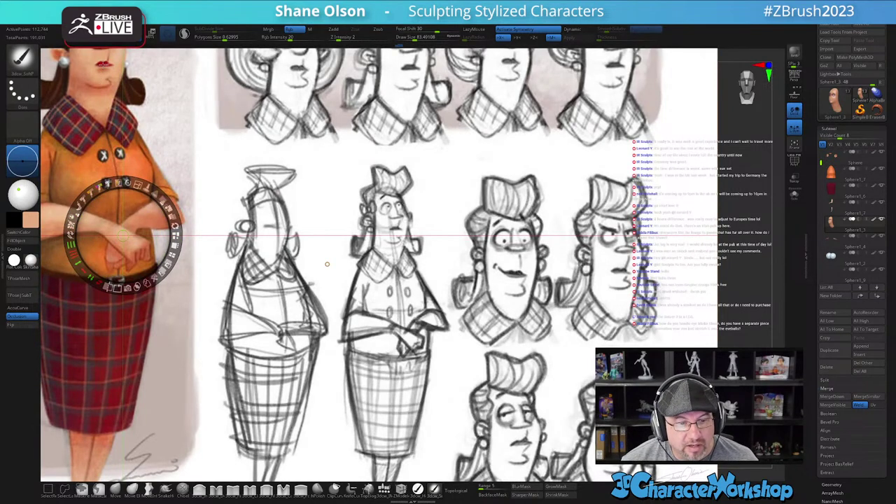
pyautogui.press('c')
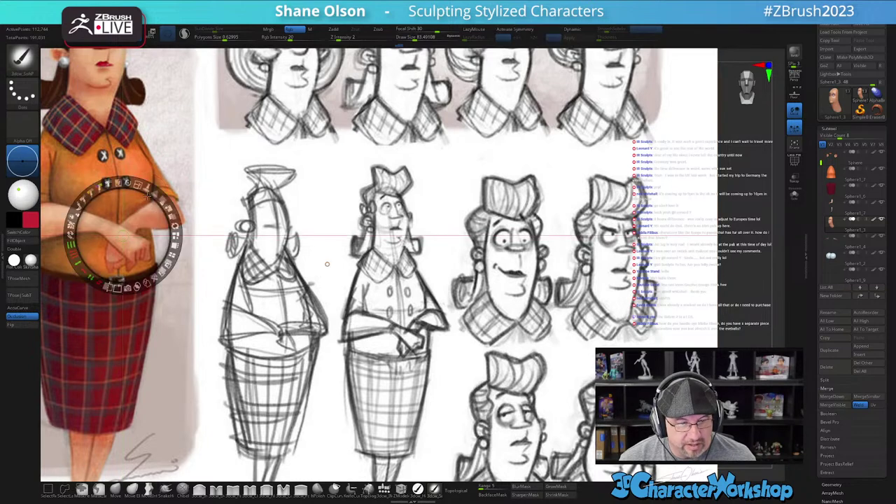
pyautogui.moveTo(137, 184); pyautogui.dragTo(93, 152)
pyautogui.press('z')
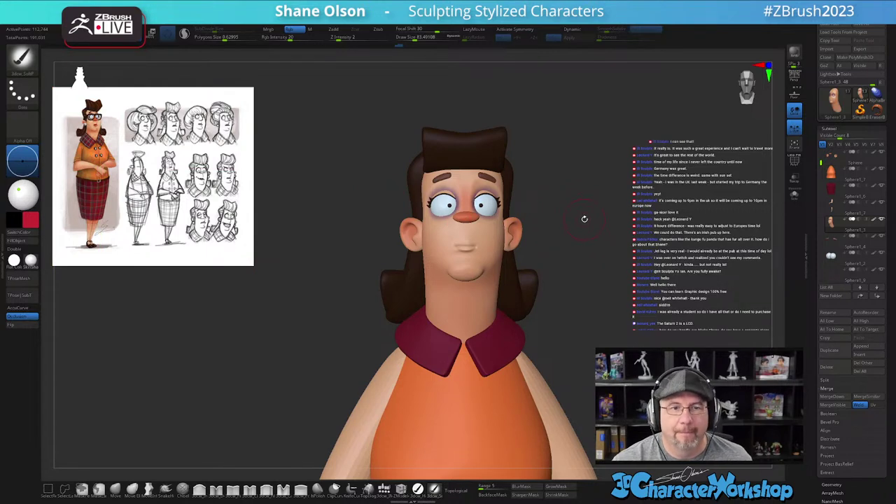
# - Switch to the hard-edged paint brush, reduce its size, and frame the mouth in close-up
pyautogui.moveTo(330, 303)
pyautogui.mouseDown()
pyautogui.moveTo(589, 276)
pyautogui.moveTo(480, 327)
pyautogui.moveTo(462, 370)
pyautogui.moveTo(427, 368)
pyautogui.mouseUp()
pyautogui.keyDown('alt'); pyautogui.moveTo(503, 357); pyautogui.dragTo(515, 351, button='right'); pyautogui.keyUp('alt')
pyautogui.keyDown('ctrl'); pyautogui.moveTo(459, 297); pyautogui.dragTo(460, 424, button='right'); pyautogui.keyUp('ctrl')
pyautogui.keyDown('alt'); pyautogui.moveTo(490, 342); pyautogui.dragTo(476, 310, button='right'); pyautogui.keyUp('alt')
pyautogui.press('s')
pyautogui.moveTo(491, 332); pyautogui.dragTo(483, 333)
pyautogui.click(419, 488)
pyautogui.keyDown('ctrl'); pyautogui.moveTo(491, 299); pyautogui.dragTo(482, 321, button='right'); pyautogui.keyUp('ctrl')
pyautogui.press('s')
pyautogui.moveTo(483, 321); pyautogui.dragTo(481, 322)
pyautogui.hotkey('shift', 'f')
pyautogui.hotkey('shift', 'f')
pyautogui.moveTo(483, 329)
pyautogui.keyDown('ctrl'); pyautogui.mouseDown(button='right')
pyautogui.moveTo(478, 344)
pyautogui.moveTo(476, 312)
pyautogui.mouseUp(button='right'); pyautogui.keyUp('ctrl')
pyautogui.moveTo(456, 186); pyautogui.dragTo(465, 341)
pyautogui.press('s')
pyautogui.moveTo(455, 194)
pyautogui.mouseDown()
pyautogui.moveTo(445, 206)
pyautogui.moveTo(452, 241)
pyautogui.mouseUp()
pyautogui.press('s')
pyautogui.hotkey('ctrl', 'z')
pyautogui.hotkey('ctrl', 'z')
# - Turn on symmetry and fill the lower lip with red, refining its outline at a brush size of about 2.2
pyautogui.press('x')
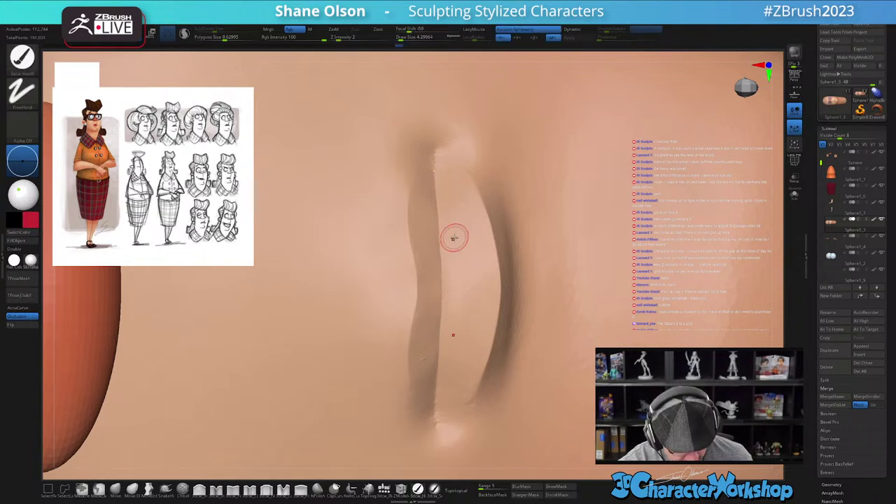
pyautogui.moveTo(443, 168)
pyautogui.mouseDown()
pyautogui.moveTo(446, 280)
pyautogui.moveTo(448, 172)
pyautogui.moveTo(482, 224)
pyautogui.moveTo(492, 287)
pyautogui.moveTo(455, 200)
pyautogui.moveTo(481, 234)
pyautogui.mouseUp()
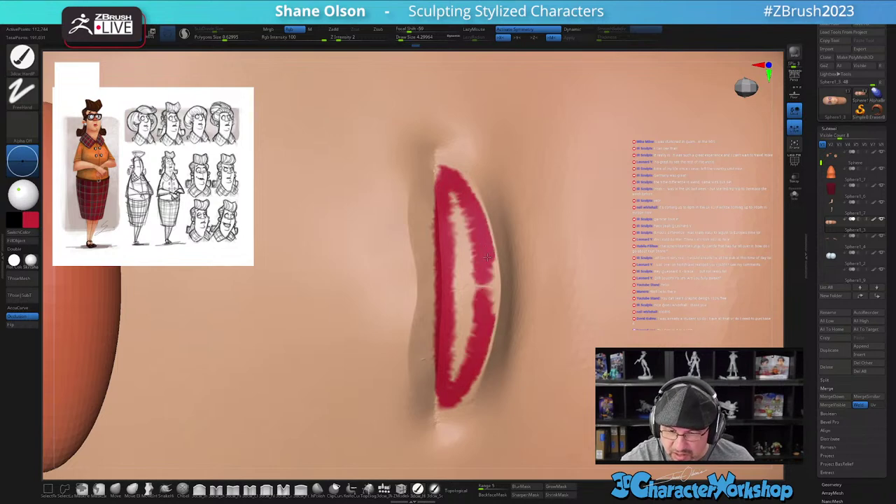
pyautogui.moveTo(464, 180)
pyautogui.mouseDown()
pyautogui.moveTo(472, 289)
pyautogui.moveTo(460, 295)
pyautogui.mouseUp()
pyautogui.press('s')
pyautogui.click(488, 291)
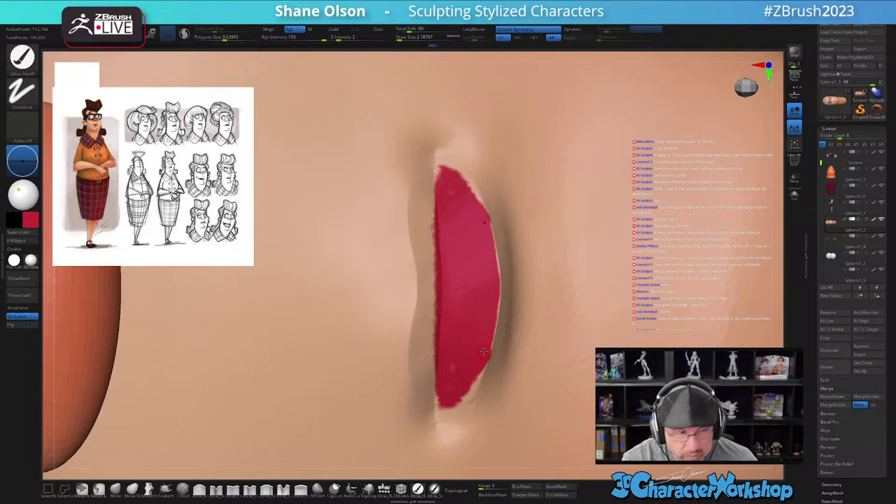
pyautogui.moveTo(480, 369)
pyautogui.mouseDown()
pyautogui.moveTo(476, 382)
pyautogui.moveTo(462, 367)
pyautogui.mouseUp()
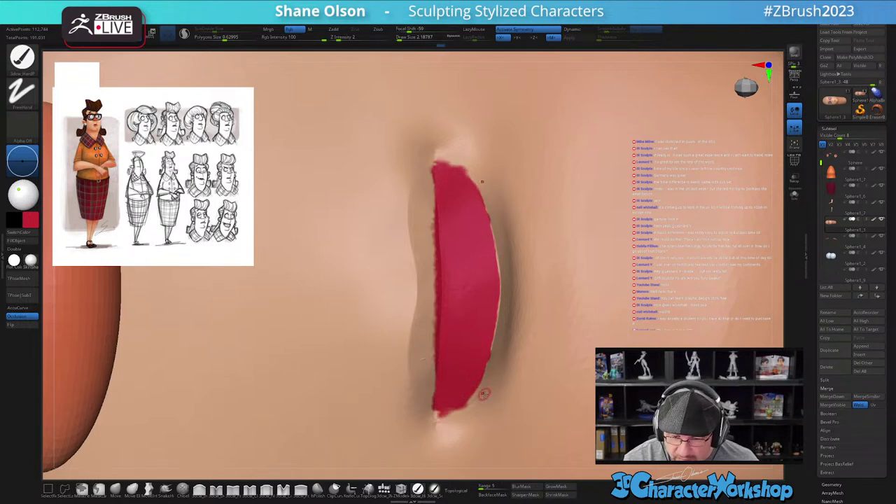
# - Trim the lower lip's outer edge with the skin colour and smooth the paint edge at a size of about 4.3
pyautogui.press('c')
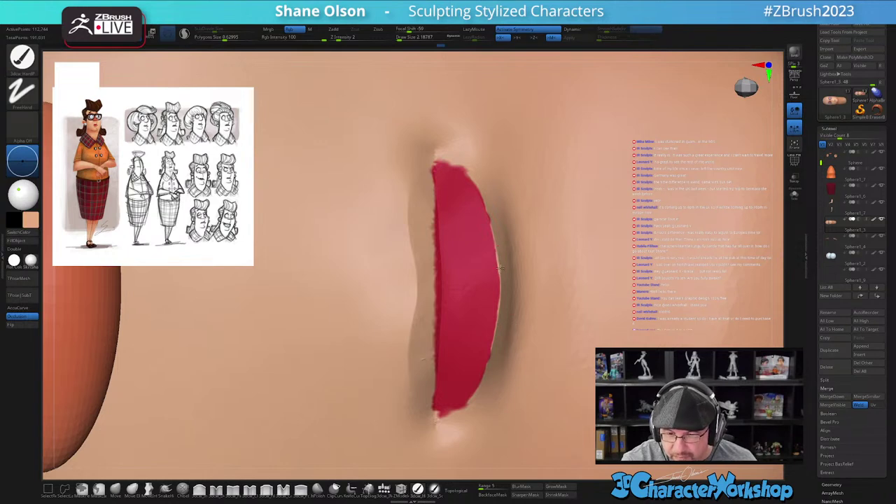
pyautogui.moveTo(499, 302); pyautogui.dragTo(471, 397)
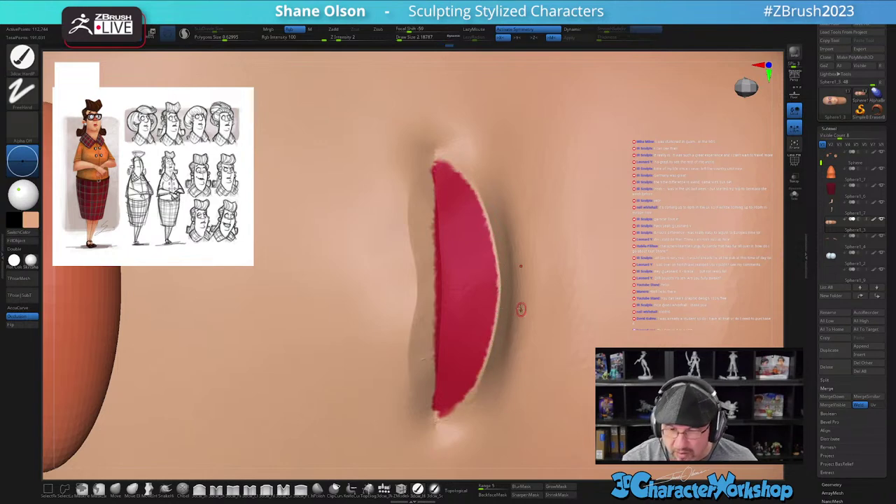
pyautogui.press('shift')
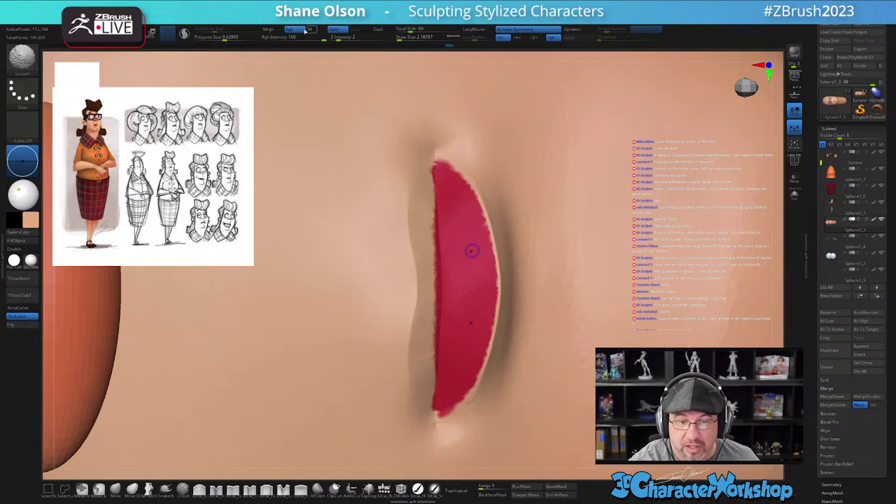
pyautogui.press('s')
pyautogui.moveTo(532, 364); pyautogui.dragTo(535, 365)
pyautogui.press('shift')
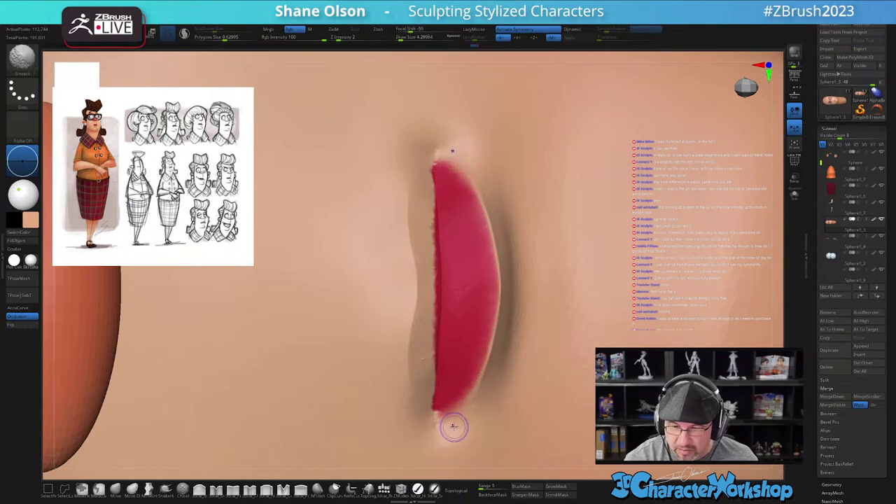
pyautogui.press('shift')
# - Pick the lip red, darken it, and block in the upper lip at a brush size of about 2.2
pyautogui.moveTo(515, 354); pyautogui.dragTo(457, 348, button='right')
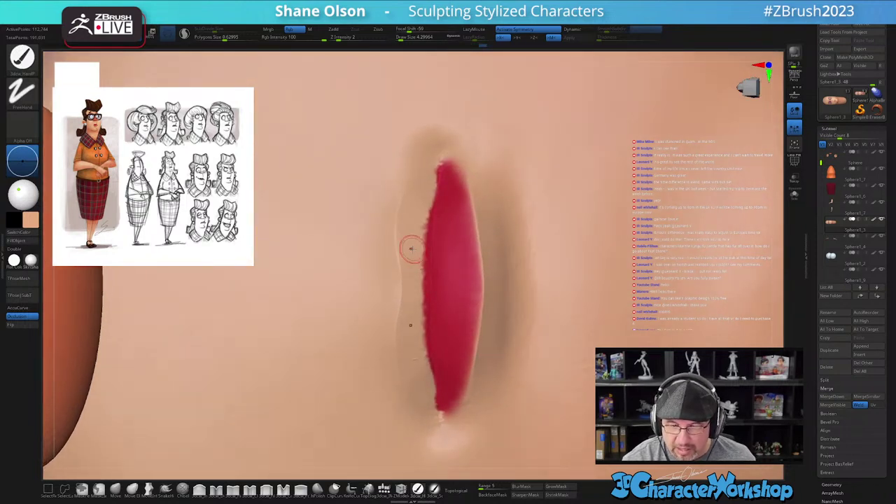
pyautogui.press('c')
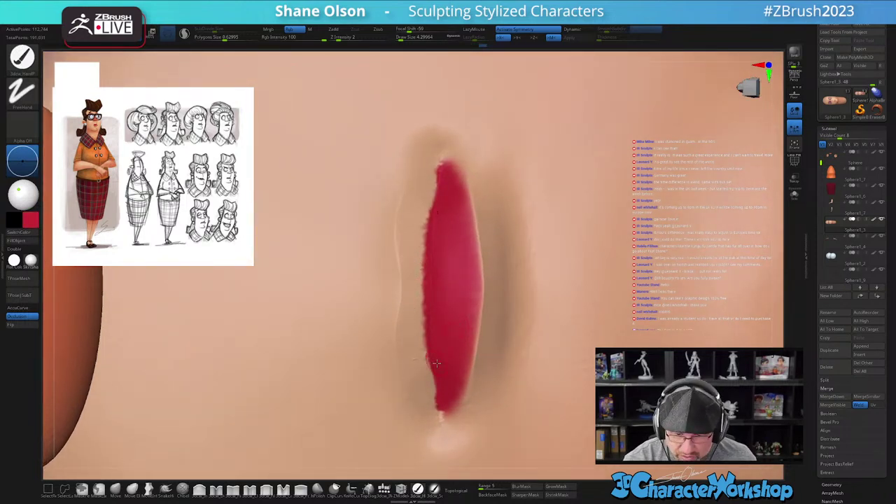
pyautogui.click(31, 221)
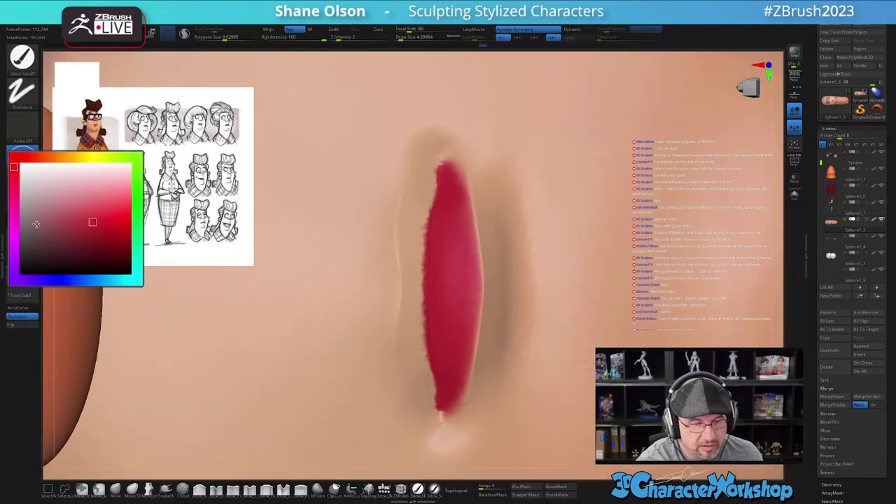
pyautogui.click(89, 241)
pyautogui.moveTo(442, 299); pyautogui.dragTo(439, 300)
pyautogui.moveTo(442, 309); pyautogui.dragTo(458, 307, button='right')
pyautogui.moveTo(417, 280)
pyautogui.mouseDown()
pyautogui.moveTo(420, 329)
pyautogui.moveTo(409, 266)
pyautogui.moveTo(407, 329)
pyautogui.moveTo(411, 252)
pyautogui.moveTo(424, 336)
pyautogui.moveTo(427, 224)
pyautogui.moveTo(429, 361)
pyautogui.moveTo(423, 302)
pyautogui.mouseUp()
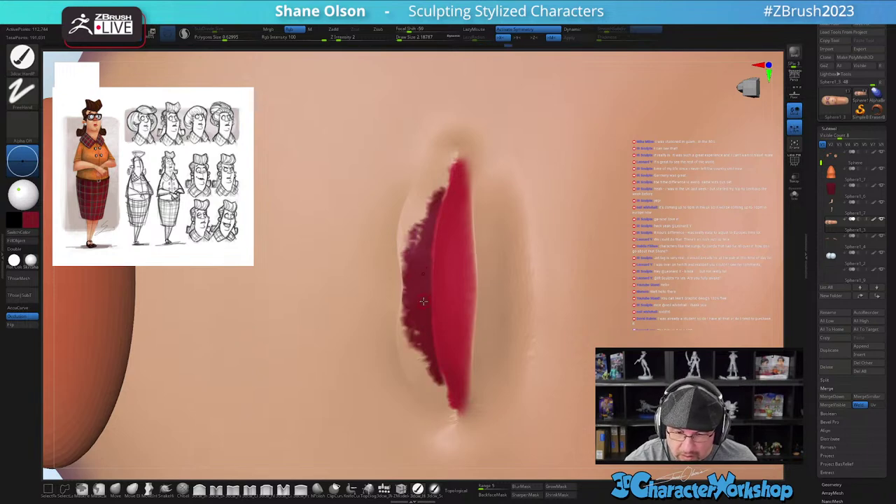
# - Fill the remaining gaps of the upper lip with the dark red and even out its outline
pyautogui.moveTo(436, 305); pyautogui.dragTo(427, 318, button='right')
pyautogui.moveTo(418, 307); pyautogui.dragTo(421, 361)
pyautogui.moveTo(409, 285)
pyautogui.mouseDown()
pyautogui.moveTo(404, 336)
pyautogui.moveTo(408, 217)
pyautogui.moveTo(419, 399)
pyautogui.mouseUp()
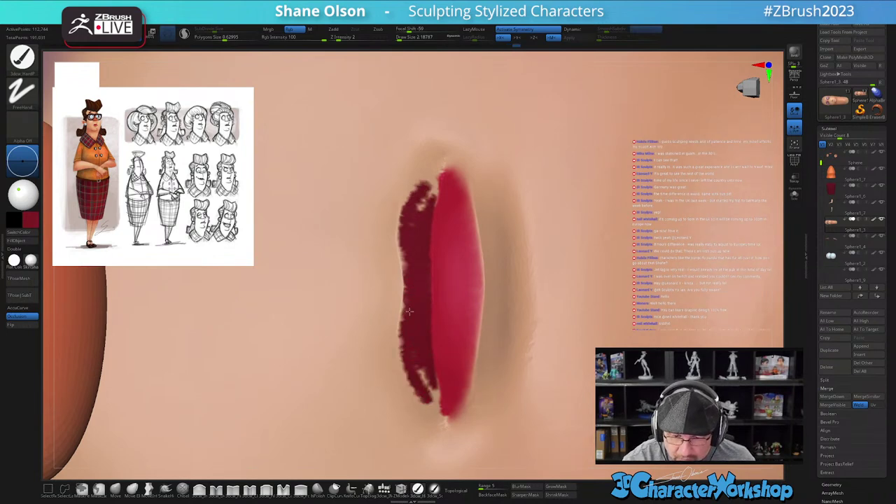
pyautogui.moveTo(406, 359)
pyautogui.mouseDown()
pyautogui.moveTo(401, 231)
pyautogui.moveTo(414, 359)
pyautogui.mouseUp()
pyautogui.moveTo(448, 415); pyautogui.dragTo(451, 420)
pyautogui.moveTo(433, 362); pyautogui.dragTo(436, 356, button='right')
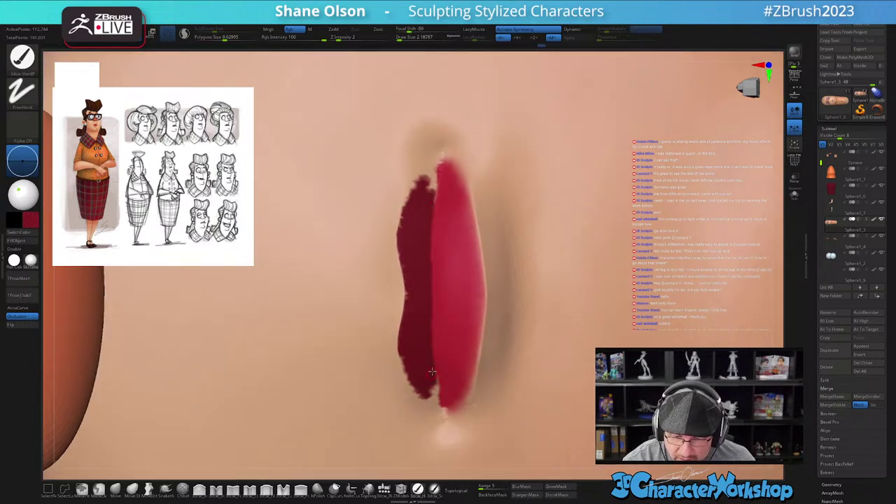
# - Extend the dark red of the upper lip into the mouth corners at a brush size of about 1.1
pyautogui.press('s')
pyautogui.moveTo(438, 384)
pyautogui.mouseDown()
pyautogui.moveTo(444, 425)
pyautogui.moveTo(434, 382)
pyautogui.moveTo(441, 421)
pyautogui.moveTo(431, 395)
pyautogui.mouseUp()
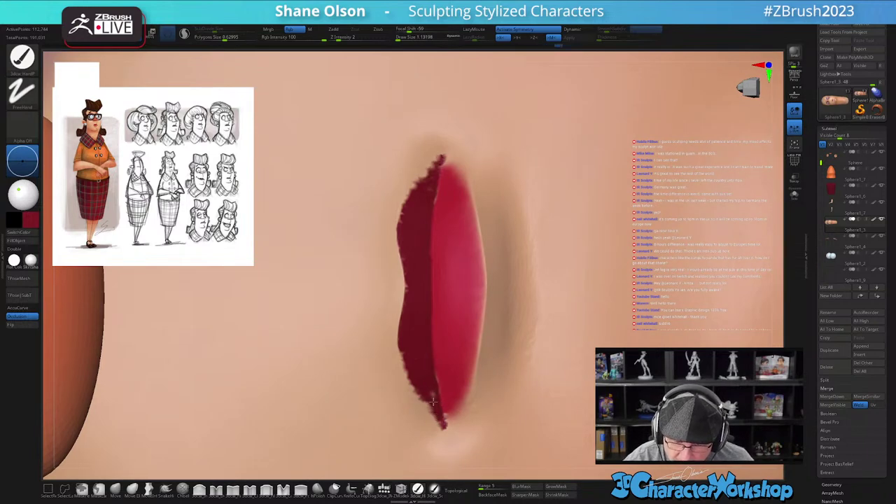
pyautogui.moveTo(403, 352); pyautogui.dragTo(438, 427)
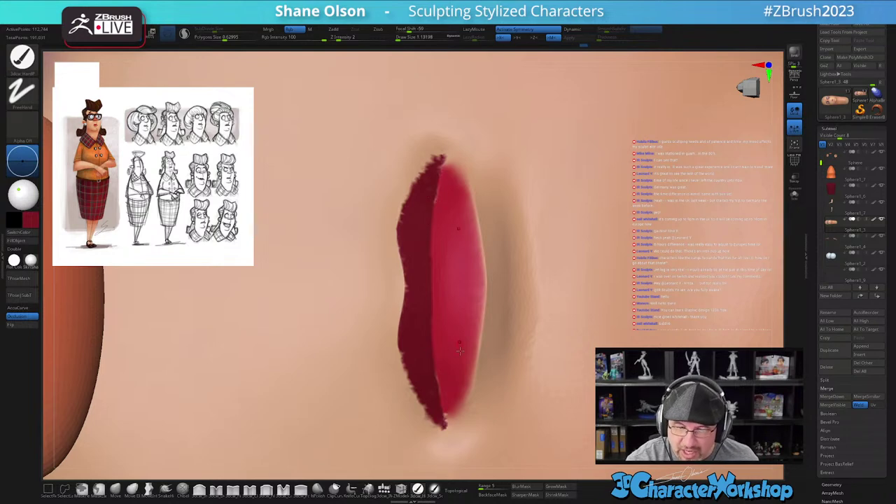
# - Smooth the upper lip's paint edges and the mouth corners at a brush size of about 4.3
pyautogui.press('s')
pyautogui.moveTo(448, 353); pyautogui.dragTo(453, 352)
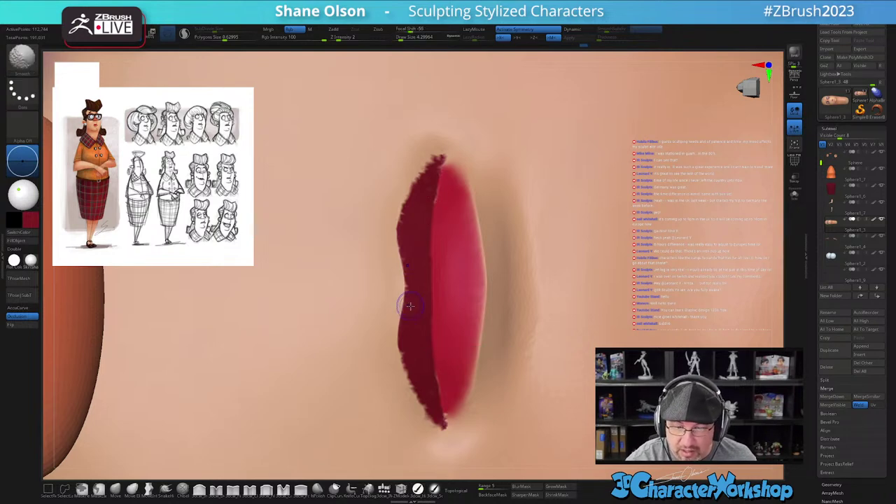
pyautogui.moveTo(410, 298)
pyautogui.keyDown('shift'); pyautogui.mouseDown()
pyautogui.moveTo(425, 190)
pyautogui.moveTo(453, 141)
pyautogui.mouseUp(); pyautogui.keyUp('shift')
pyautogui.keyDown('shift'); pyautogui.moveTo(419, 179); pyautogui.dragTo(455, 141); pyautogui.keyUp('shift')
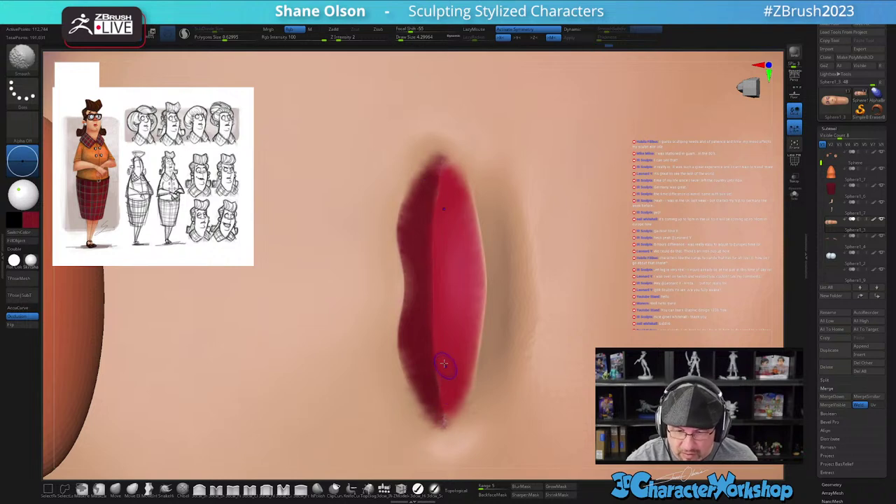
pyautogui.keyDown('shift'); pyautogui.moveTo(441, 410); pyautogui.dragTo(455, 447); pyautogui.keyUp('shift')
pyautogui.moveTo(530, 381)
pyautogui.keyDown('ctrl'); pyautogui.mouseDown(button='right')
pyautogui.moveTo(494, 261)
pyautogui.moveTo(504, 380)
pyautogui.moveTo(571, 311)
pyautogui.moveTo(649, 325)
pyautogui.moveTo(568, 287)
pyautogui.moveTo(592, 313)
pyautogui.mouseUp(button='right'); pyautogui.keyUp('ctrl')
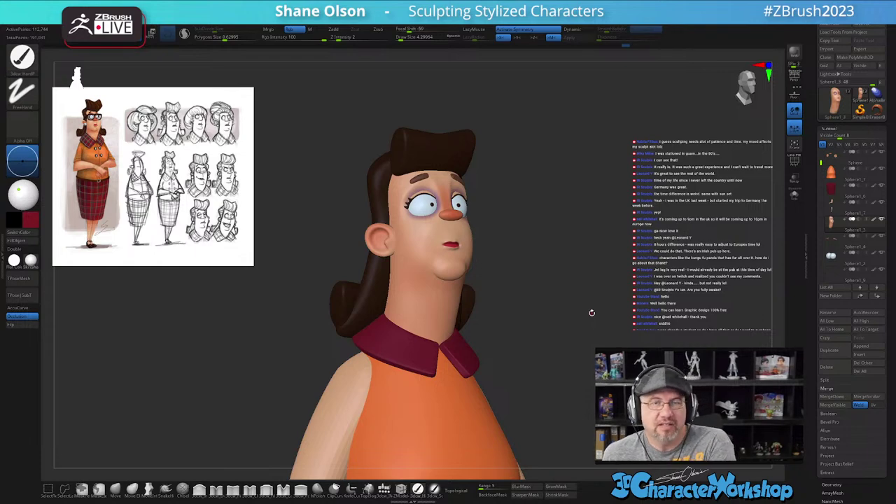
pyautogui.keyDown('alt'); pyautogui.moveTo(526, 297); pyautogui.dragTo(619, 387); pyautogui.keyUp('alt')
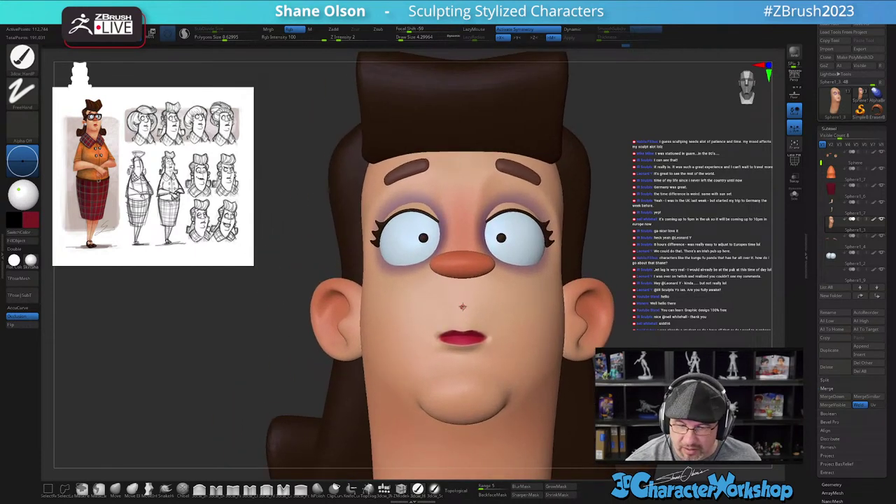
# - Switch to a sculpting brush and carve a philtrum groove between nose and upper lip at a size of about 10.5
pyautogui.click(250, 488)
pyautogui.keyDown('ctrl'); pyautogui.moveTo(496, 307); pyautogui.dragTo(448, 352, button='right'); pyautogui.keyUp('ctrl')
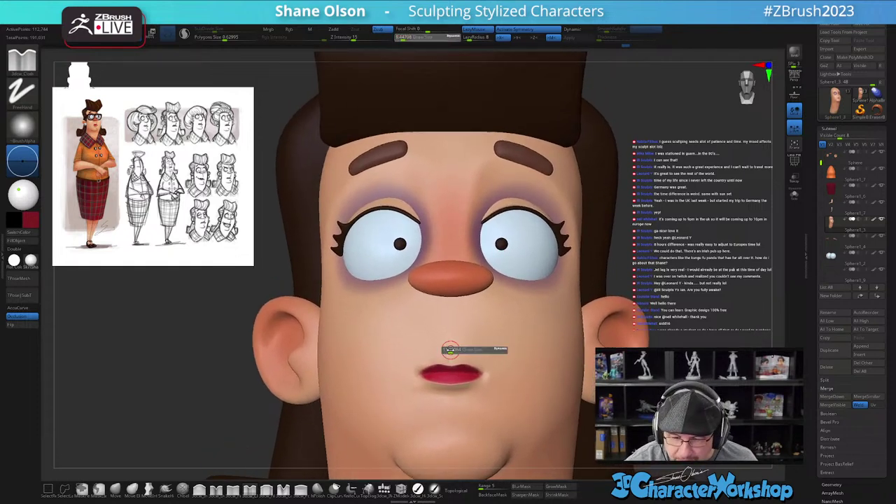
pyautogui.moveTo(450, 344); pyautogui.dragTo(451, 312)
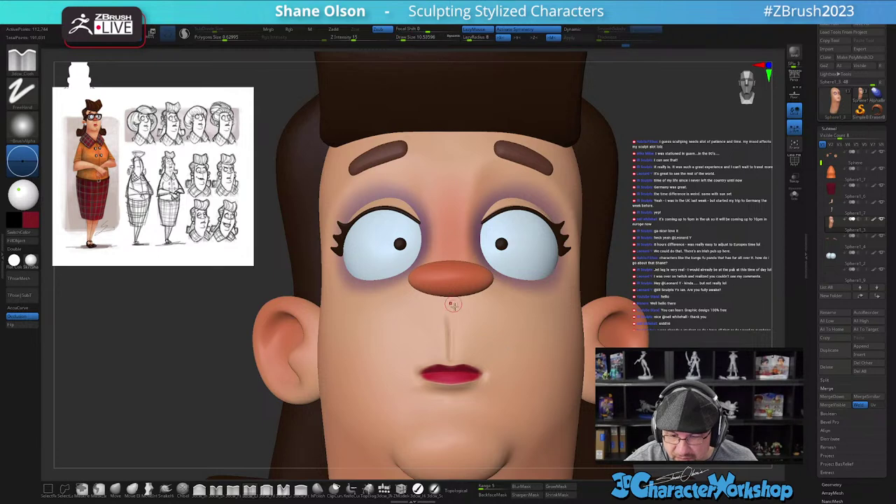
pyautogui.moveTo(565, 394); pyautogui.dragTo(562, 399, button='right')
pyautogui.hotkey('ctrl', 'z')
# - Set the brush size to about 14 and smooth the philtrum area under the nose
pyautogui.moveTo(483, 336); pyautogui.dragTo(450, 335, button='right')
pyautogui.press('s')
pyautogui.moveTo(432, 342); pyautogui.dragTo(434, 342)
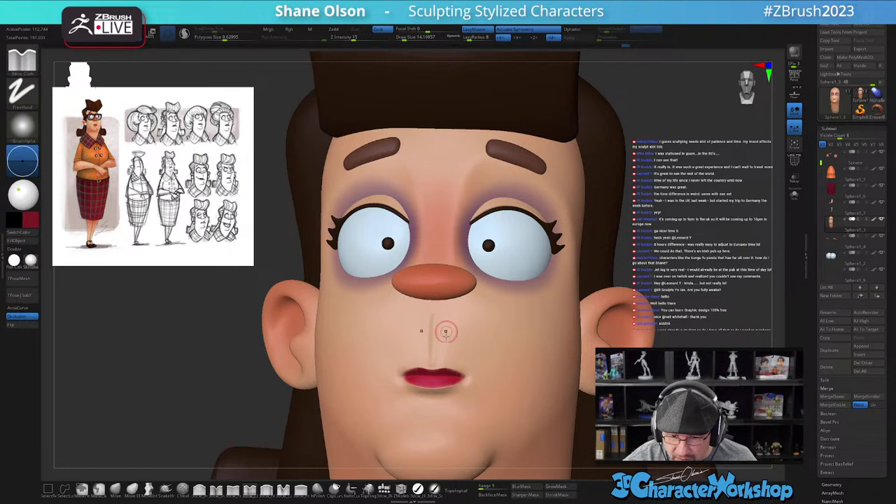
pyautogui.press('shift')
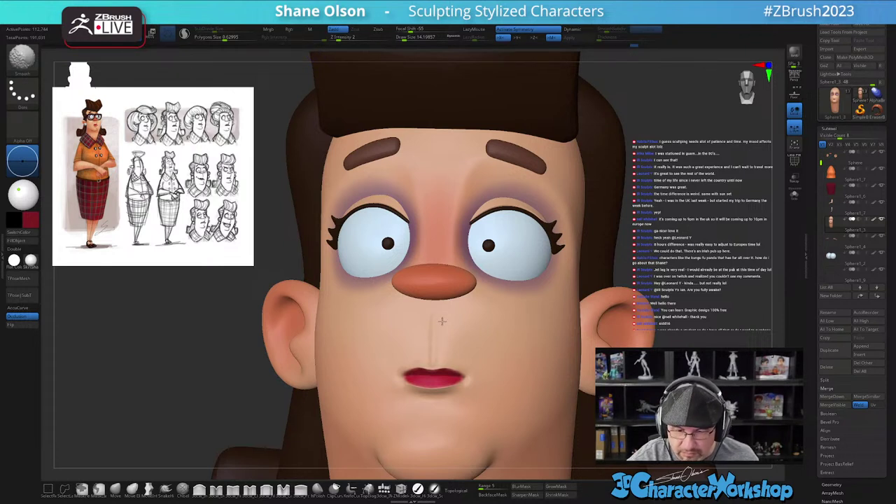
# - Smooth the philtrum and the skin around the upper lip at a brush size of about 17, with smoothing intensity 30
pyautogui.keyDown('shift'); pyautogui.moveTo(430, 343); pyautogui.dragTo(432, 350); pyautogui.keyUp('shift')
pyautogui.moveTo(516, 348)
pyautogui.mouseDown(button='right')
pyautogui.moveTo(495, 348)
pyautogui.moveTo(513, 352)
pyautogui.mouseUp(button='right')
pyautogui.press('s')
pyautogui.moveTo(460, 333)
pyautogui.mouseDown()
pyautogui.moveTo(439, 343)
pyautogui.moveTo(442, 322)
pyautogui.mouseUp()
pyautogui.keyDown('shift'); pyautogui.click(363, 38); pyautogui.keyUp('shift')
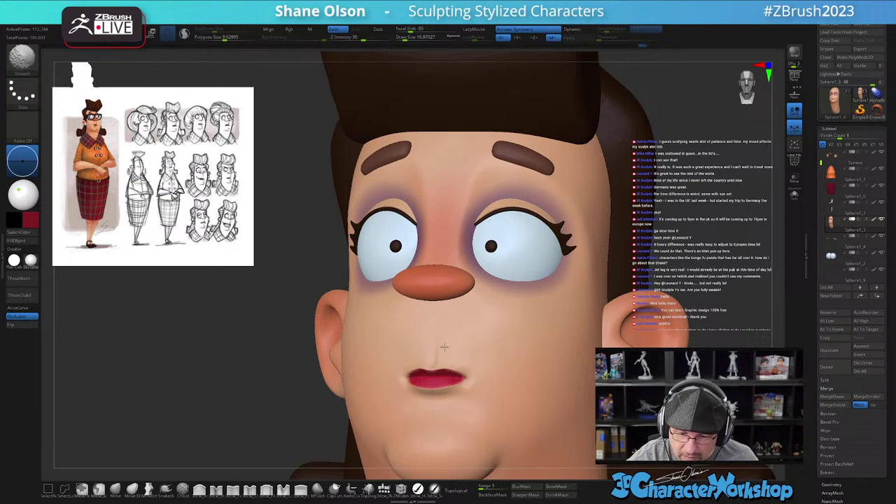
pyautogui.moveTo(499, 316); pyautogui.dragTo(518, 360, button='right')
pyautogui.keyDown('shift'); pyautogui.moveTo(444, 350); pyautogui.dragTo(446, 314); pyautogui.keyUp('shift')
pyautogui.moveTo(458, 354)
pyautogui.mouseDown(button='right')
pyautogui.moveTo(528, 345)
pyautogui.moveTo(498, 352)
pyautogui.mouseUp(button='right')
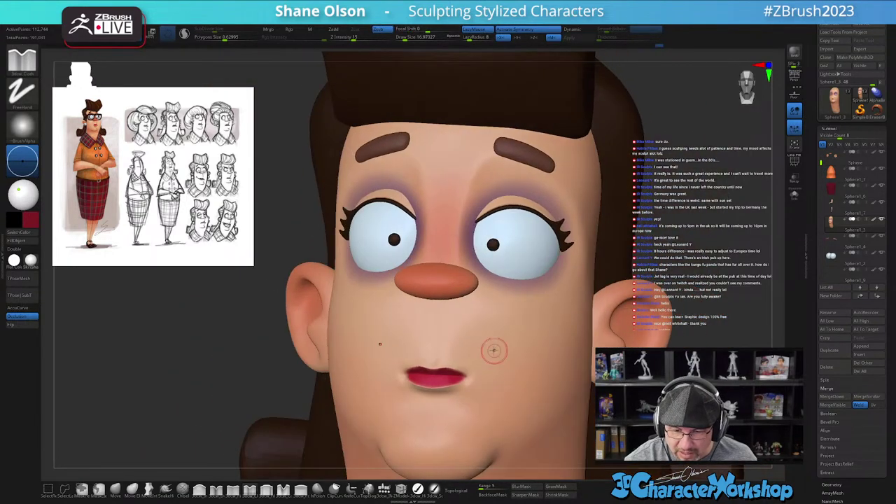
pyautogui.press('shift')
pyautogui.keyDown('shift'); pyautogui.moveTo(470, 351); pyautogui.dragTo(471, 337); pyautogui.keyUp('shift')
# - Examine the head and upper body from the front and in three-quarter view
pyautogui.keyDown('ctrl'); pyautogui.moveTo(523, 378); pyautogui.dragTo(492, 271, button='right'); pyautogui.keyUp('ctrl')
pyautogui.keyDown('shift'); pyautogui.moveTo(564, 296); pyautogui.dragTo(557, 244, button='right'); pyautogui.keyUp('shift')
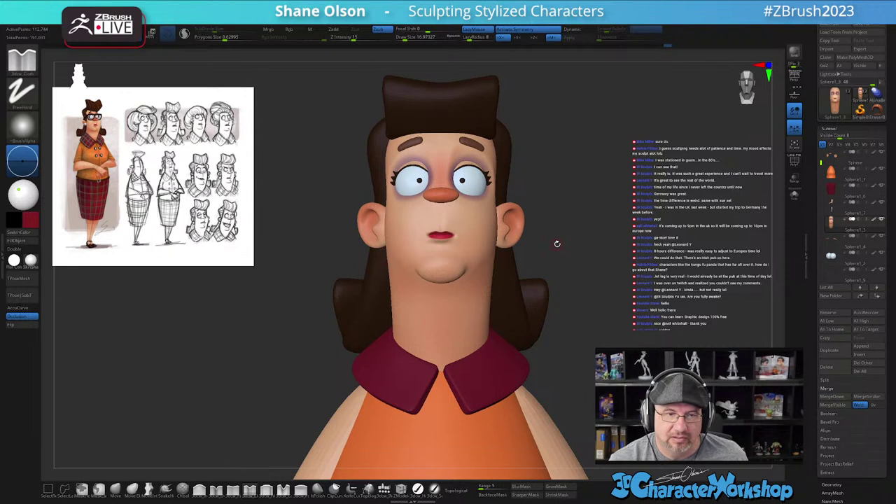
pyautogui.moveTo(595, 262)
pyautogui.keyDown('ctrl'); pyautogui.mouseDown(button='right')
pyautogui.moveTo(570, 269)
pyautogui.moveTo(595, 273)
pyautogui.mouseUp(button='right'); pyautogui.keyUp('ctrl')
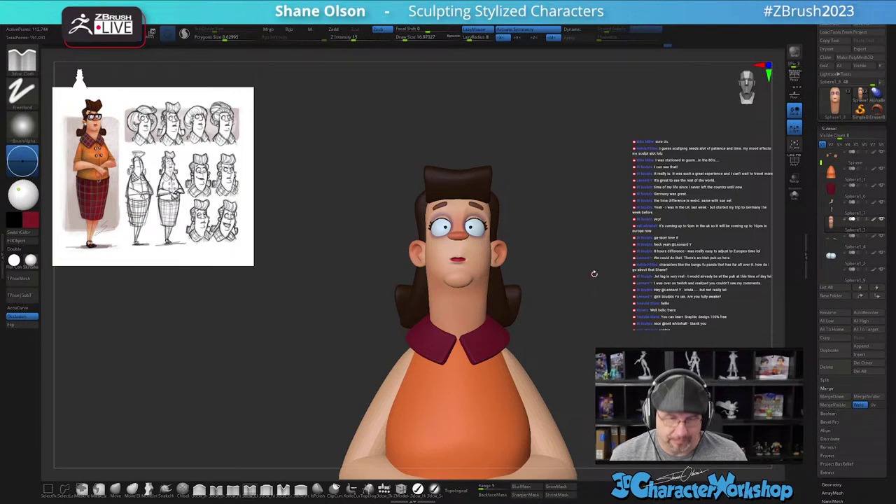
pyautogui.press('s')
pyautogui.moveTo(560, 257); pyautogui.dragTo(567, 258)
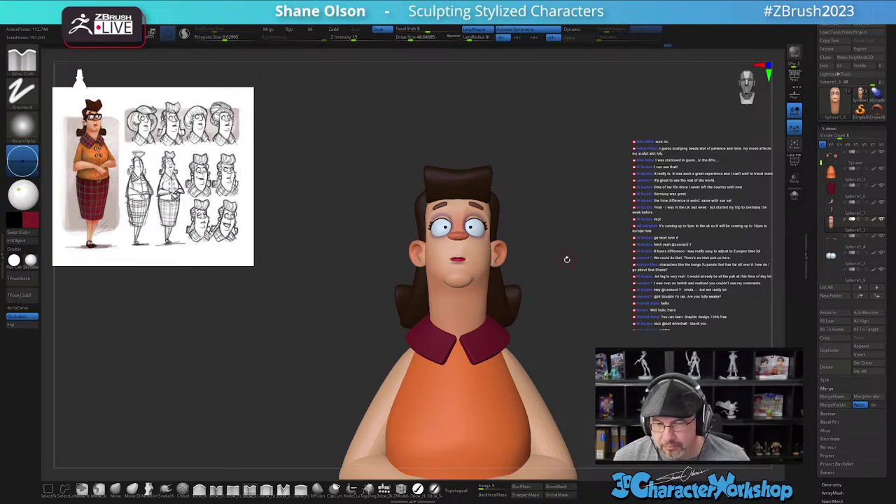
pyautogui.keyDown('ctrl'); pyautogui.moveTo(579, 282); pyautogui.dragTo(540, 224, button='right'); pyautogui.keyUp('ctrl')
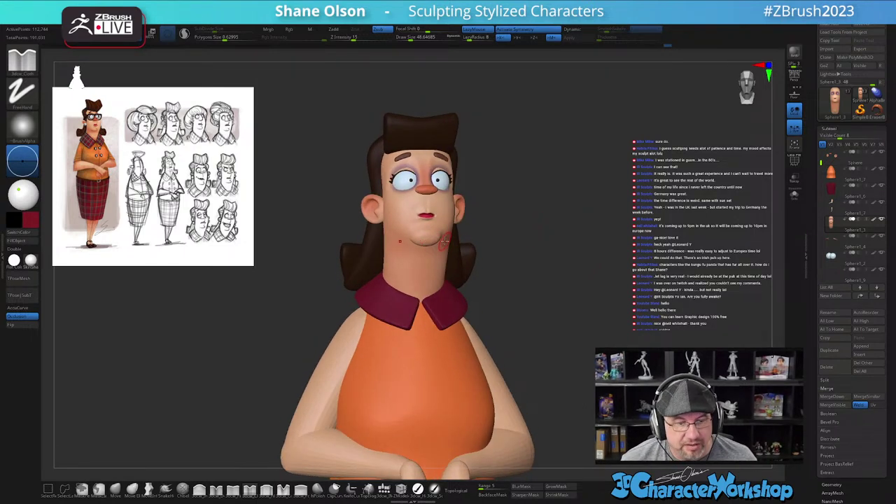
pyautogui.moveTo(502, 221)
pyautogui.mouseDown(button='right')
pyautogui.moveTo(531, 216)
pyautogui.moveTo(537, 254)
pyautogui.moveTo(578, 266)
pyautogui.moveTo(586, 257)
pyautogui.mouseUp(button='right')
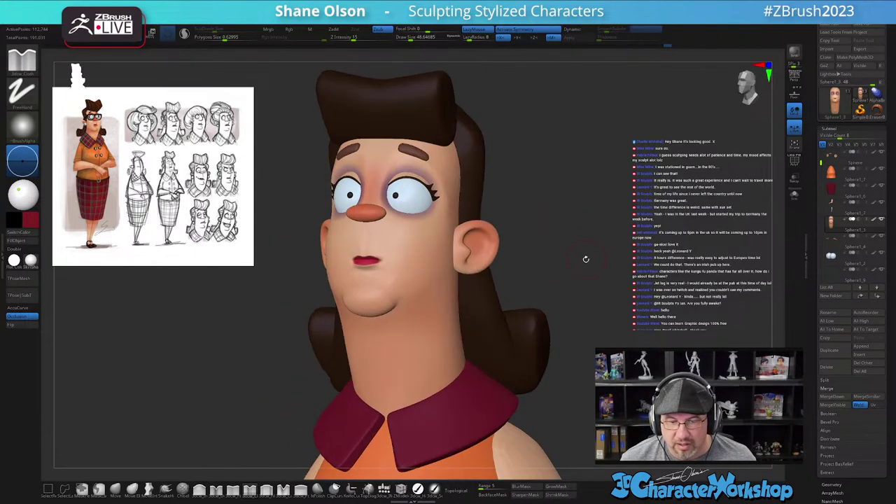
# - Insert a QuadSphere as a symmetrical pair of round earrings on the earlobes at a brush size of about 35
pyautogui.click(384, 490)
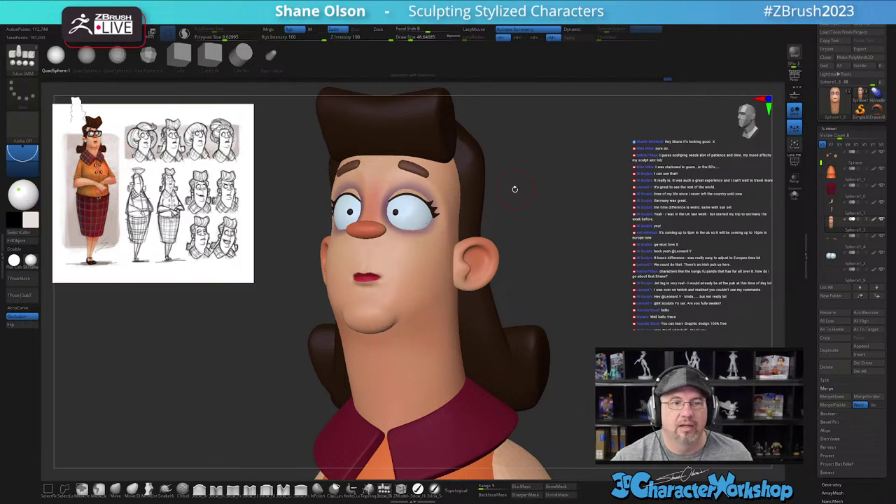
pyautogui.moveTo(533, 242); pyautogui.dragTo(493, 293)
pyautogui.keyDown('alt'); pyautogui.click(489, 298); pyautogui.keyUp('alt')
pyautogui.moveTo(486, 355); pyautogui.dragTo(477, 352, button='right')
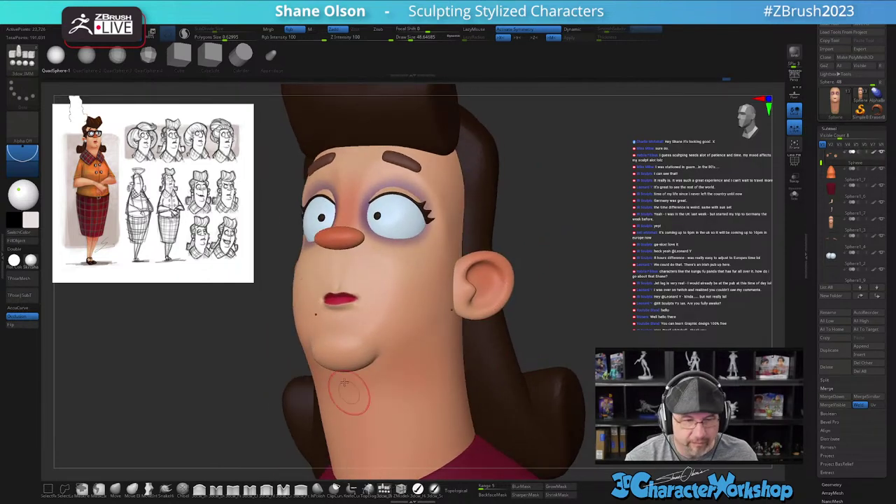
pyautogui.press('s')
pyautogui.moveTo(465, 309); pyautogui.dragTo(462, 330)
pyautogui.moveTo(586, 348)
pyautogui.mouseDown(button='right')
pyautogui.moveTo(600, 346)
pyautogui.moveTo(585, 353)
pyautogui.mouseUp(button='right')
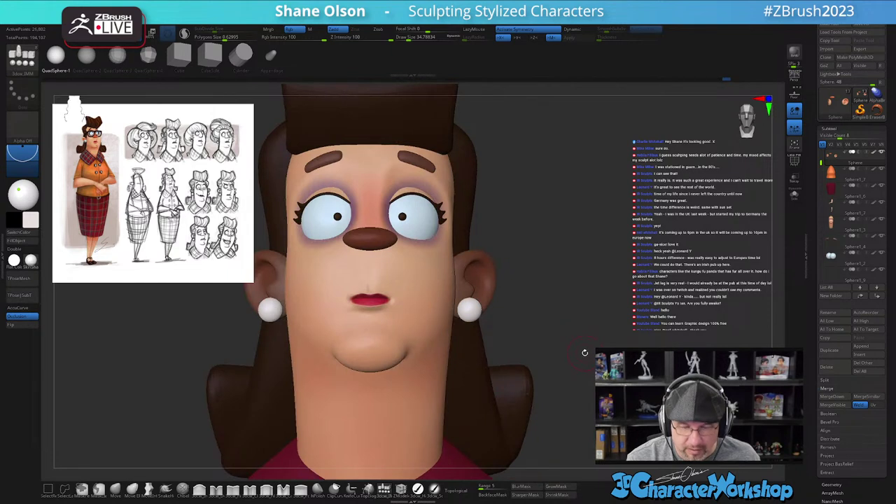
# - Split the unmasked earring spheres off from the ears into their own subtool
pyautogui.press('space')
pyautogui.click(578, 311)
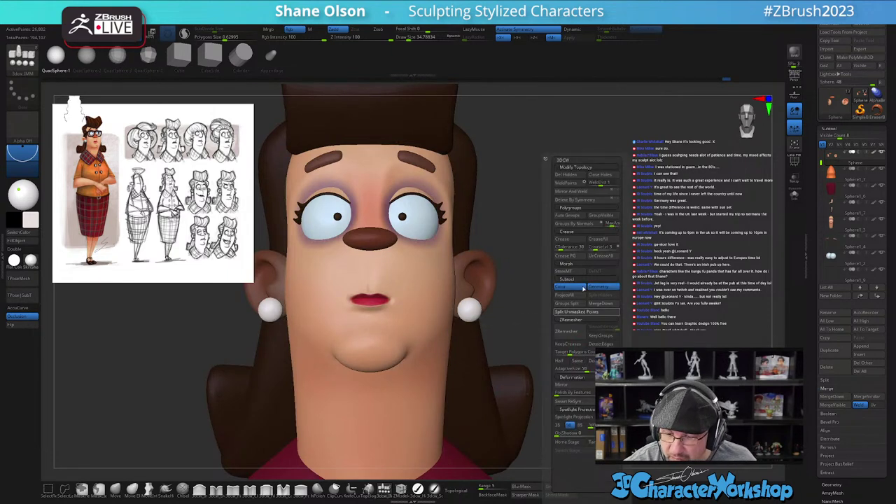
pyautogui.keyDown('alt'); pyautogui.moveTo(591, 350); pyautogui.dragTo(590, 330); pyautogui.keyUp('alt')
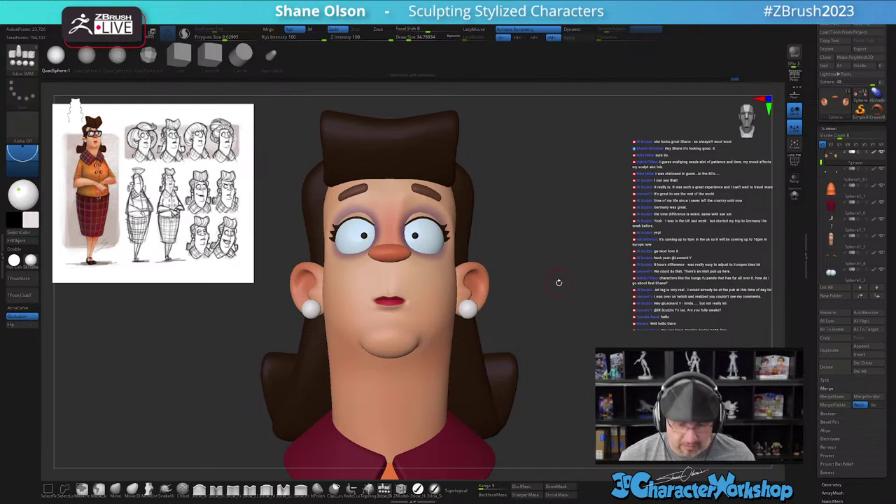
# - Select the earring subtool and adjust the position of both earrings on the earlobes with the transform gizmo
pyautogui.press('w')
pyautogui.moveTo(549, 294); pyautogui.dragTo(546, 312)
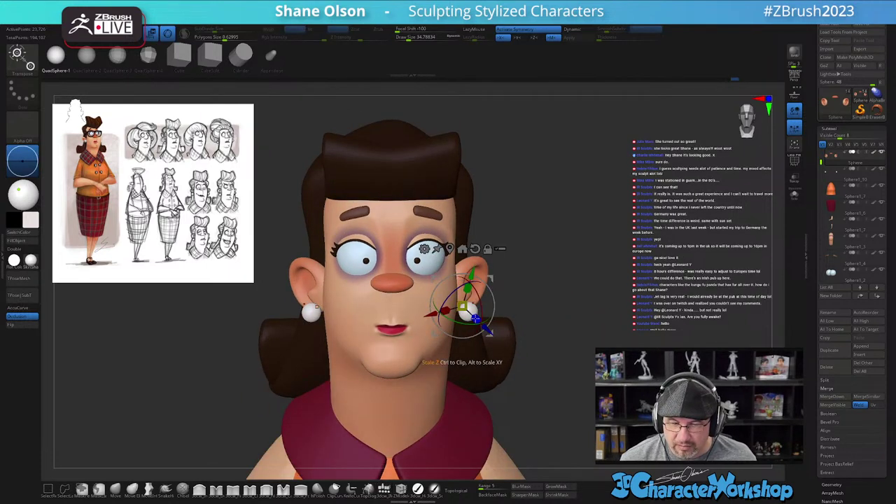
pyautogui.press('q')
pyautogui.press('w')
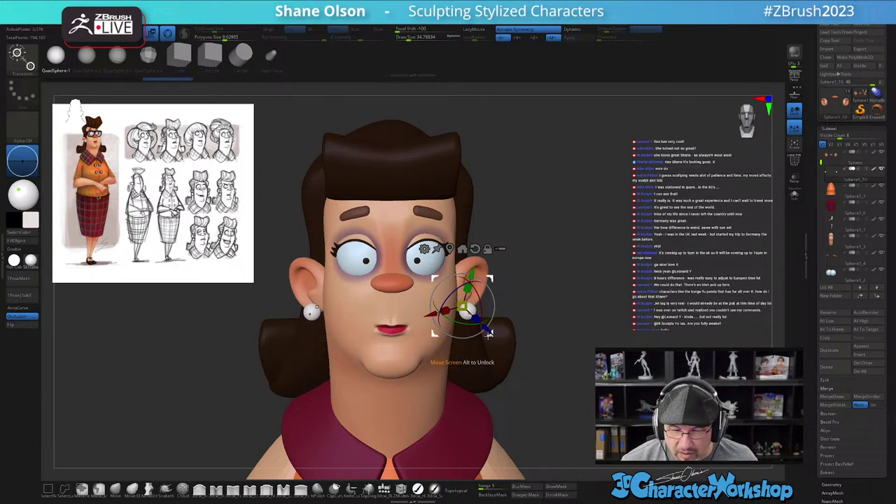
pyautogui.moveTo(488, 331); pyautogui.dragTo(486, 329)
pyautogui.moveTo(610, 322); pyautogui.dragTo(644, 294)
pyautogui.moveTo(632, 259); pyautogui.dragTo(610, 256)
pyautogui.moveTo(512, 220); pyautogui.dragTo(518, 230)
pyautogui.moveTo(354, 310); pyautogui.dragTo(676, 297)
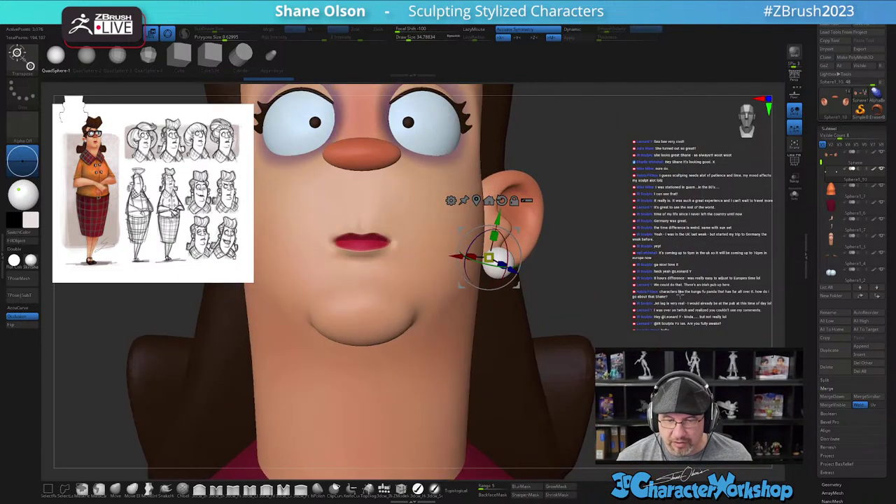
pyautogui.press('q')
pyautogui.press('f')
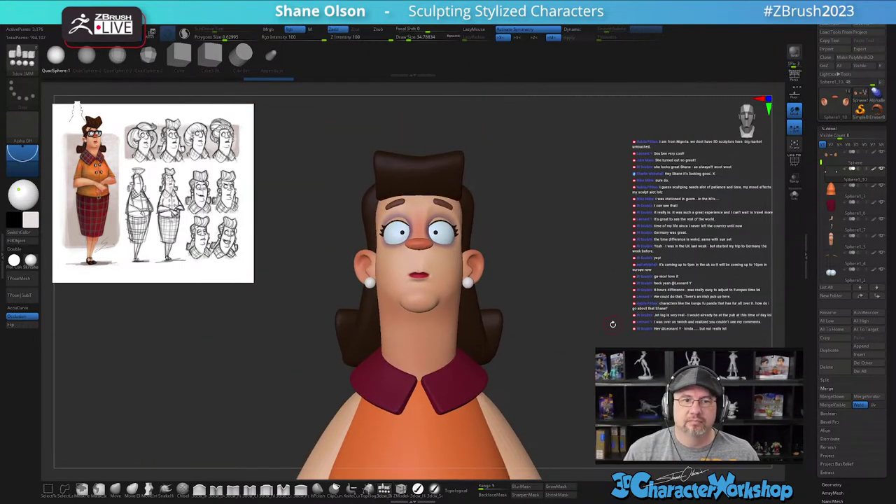
# - Turn on perspective for viewing the full figure
pyautogui.moveTo(580, 280); pyautogui.dragTo(618, 301)
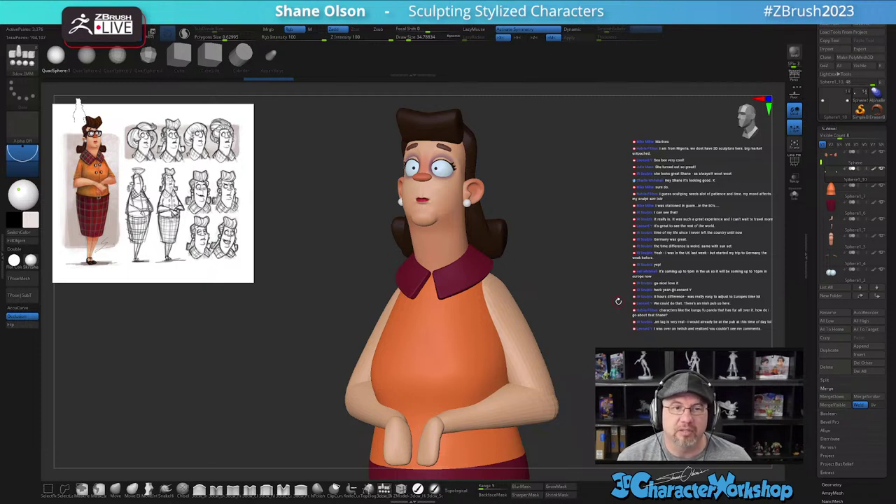
pyautogui.moveTo(618, 301); pyautogui.dragTo(590, 249)
pyautogui.keyDown('alt'); pyautogui.moveTo(609, 352); pyautogui.dragTo(562, 294); pyautogui.keyUp('alt')
pyautogui.press('p')
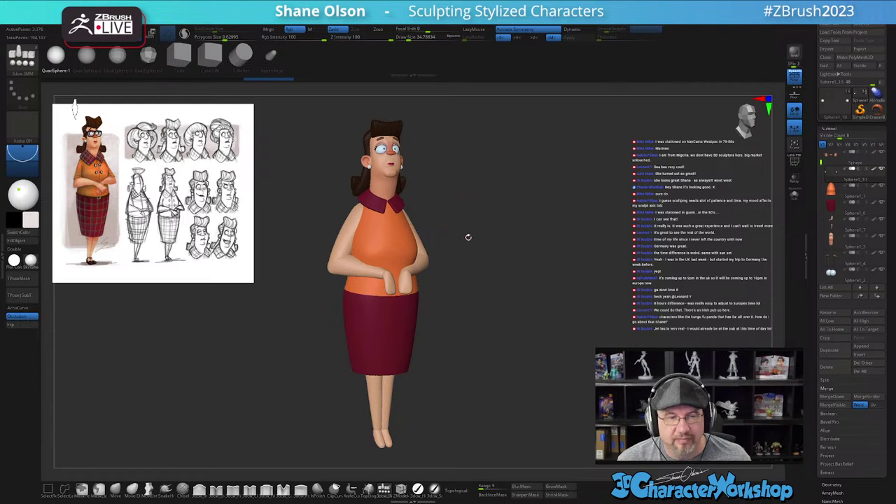
# - Examine the whole character from the side, front and three-quarter angles against the reference drawing
pyautogui.moveTo(469, 236); pyautogui.dragTo(474, 228)
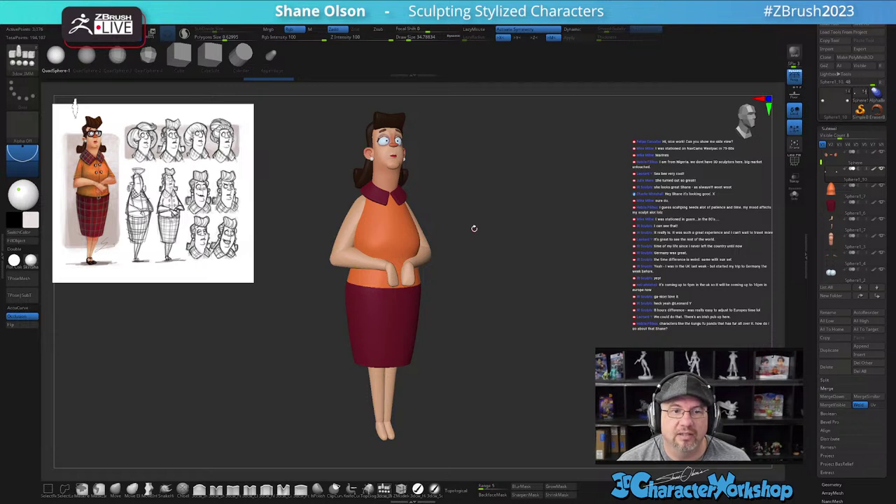
pyautogui.moveTo(496, 246); pyautogui.dragTo(537, 290)
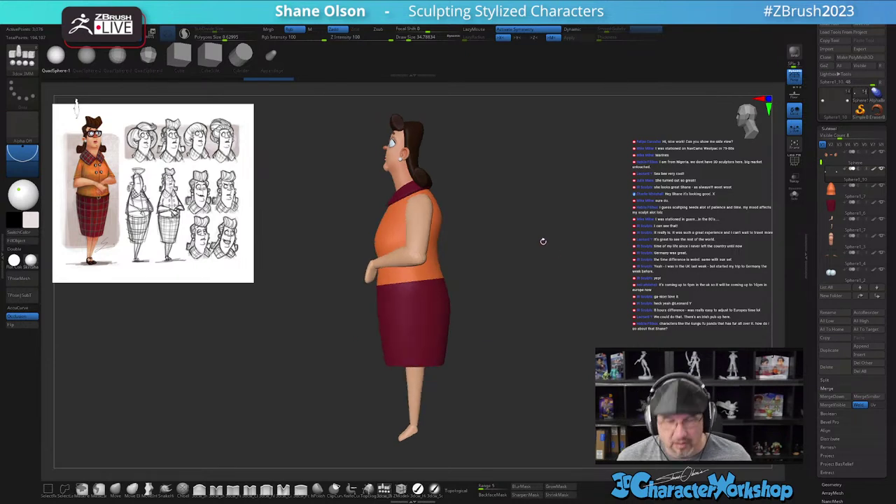
pyautogui.moveTo(534, 266); pyautogui.dragTo(560, 275)
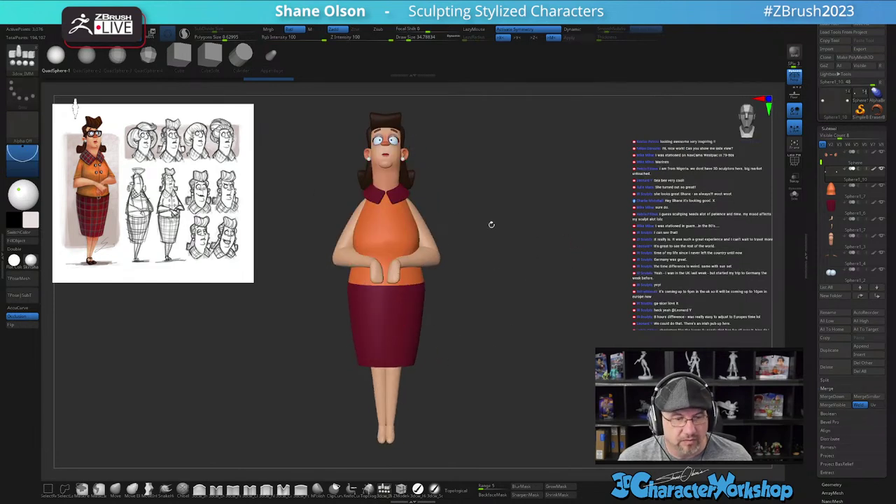
pyautogui.keyDown('alt'); pyautogui.moveTo(526, 229); pyautogui.dragTo(493, 219); pyautogui.keyUp('alt')
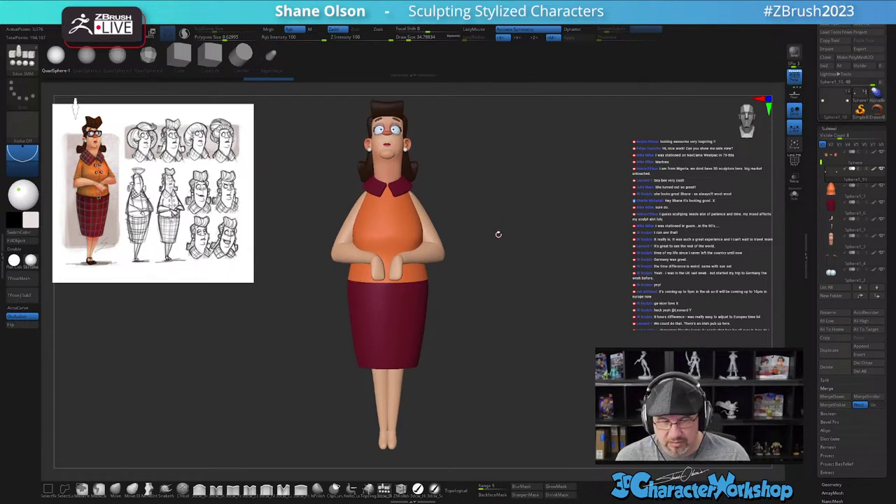
pyautogui.press('s')
pyautogui.moveTo(542, 237)
pyautogui.mouseDown()
pyautogui.moveTo(528, 242)
pyautogui.moveTo(540, 259)
pyautogui.moveTo(542, 242)
pyautogui.moveTo(593, 366)
pyautogui.moveTo(593, 324)
pyautogui.mouseUp()
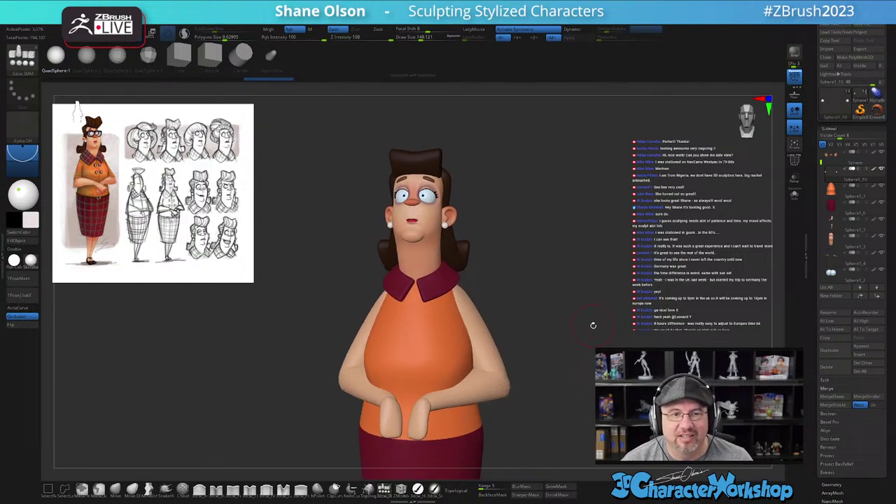
pyautogui.moveTo(593, 326); pyautogui.dragTo(558, 334)
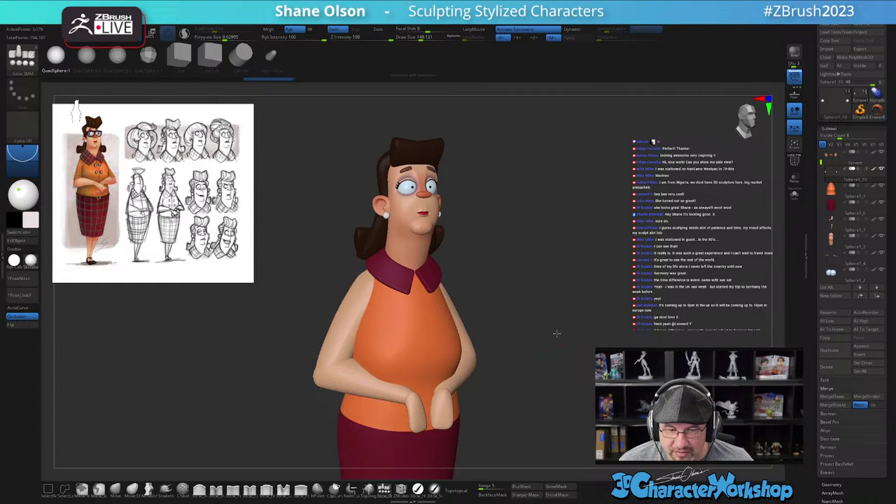
pyautogui.moveTo(265, 353); pyautogui.dragTo(260, 359)
pyautogui.moveTo(622, 320); pyautogui.dragTo(626, 299)
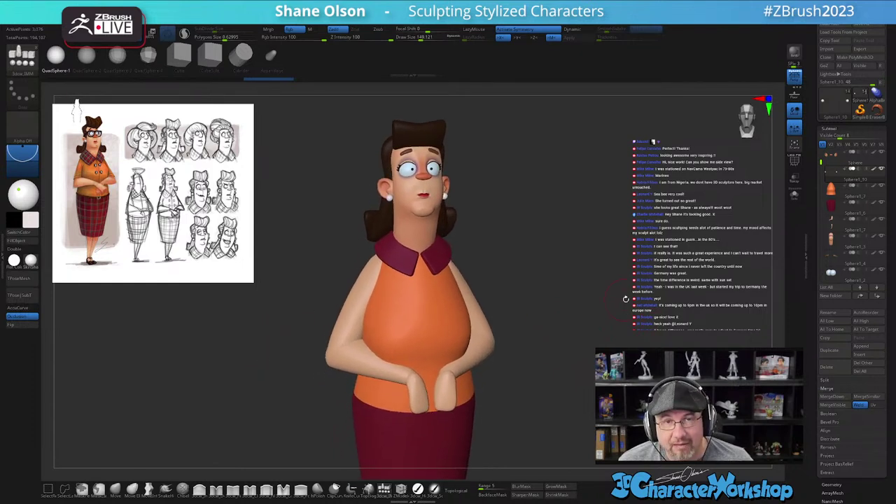